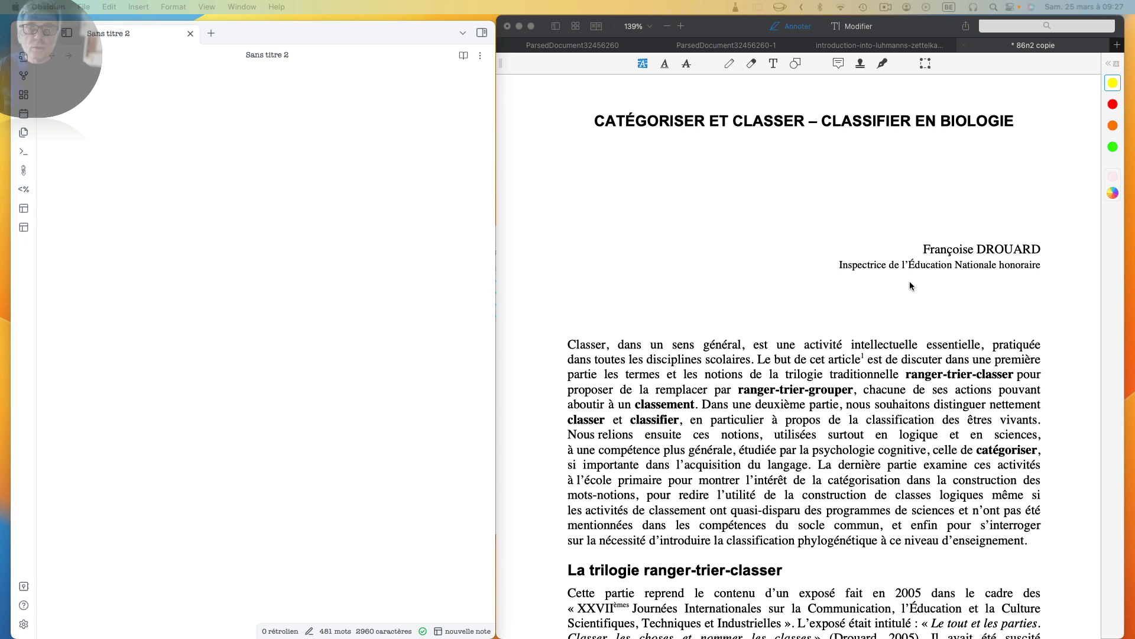
Step: Read through the opening of the article on categorising and classifying, up to the highlighted definitions of ranger, trier and classer on page 2
{"action": "scroll", "coordinate": [909, 282], "scroll_direction": "down", "scroll_amount": 1}
{"action": "scroll", "coordinate": [909, 281], "scroll_direction": "down", "scroll_amount": 5}
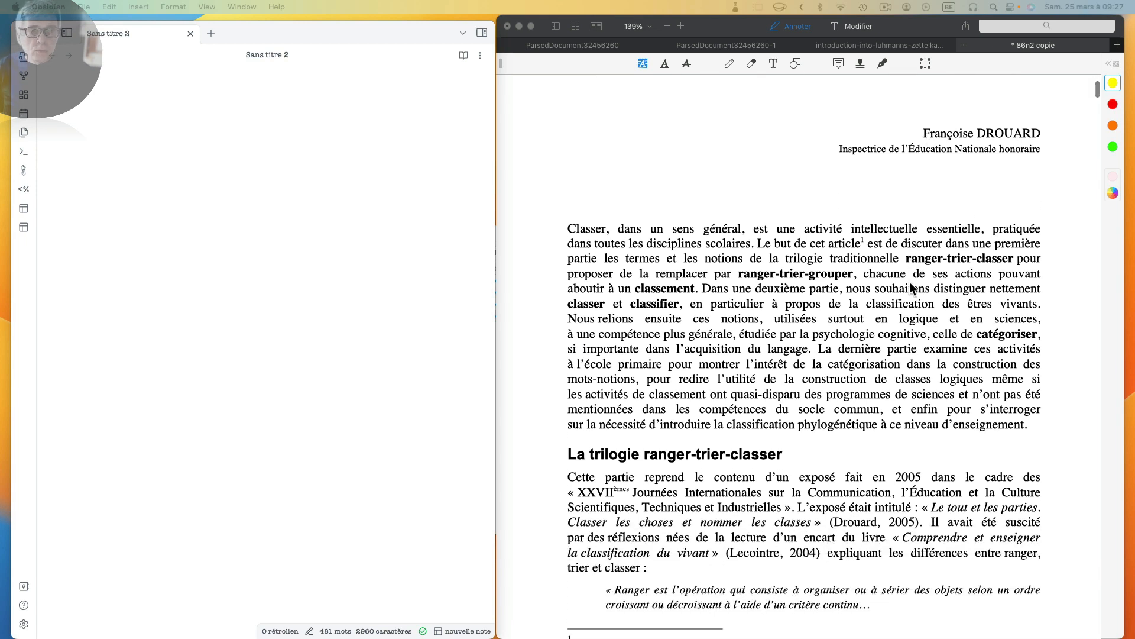
{"action": "scroll", "coordinate": [909, 282], "scroll_direction": "down", "scroll_amount": 4}
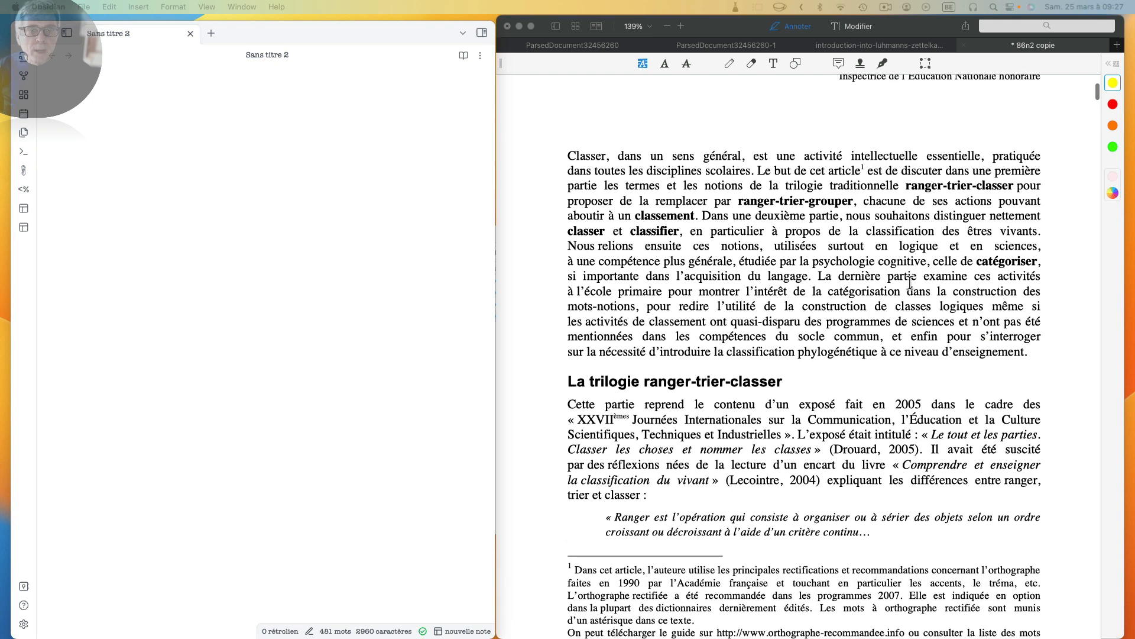
{"action": "scroll", "coordinate": [910, 281], "scroll_direction": "down", "scroll_amount": 3}
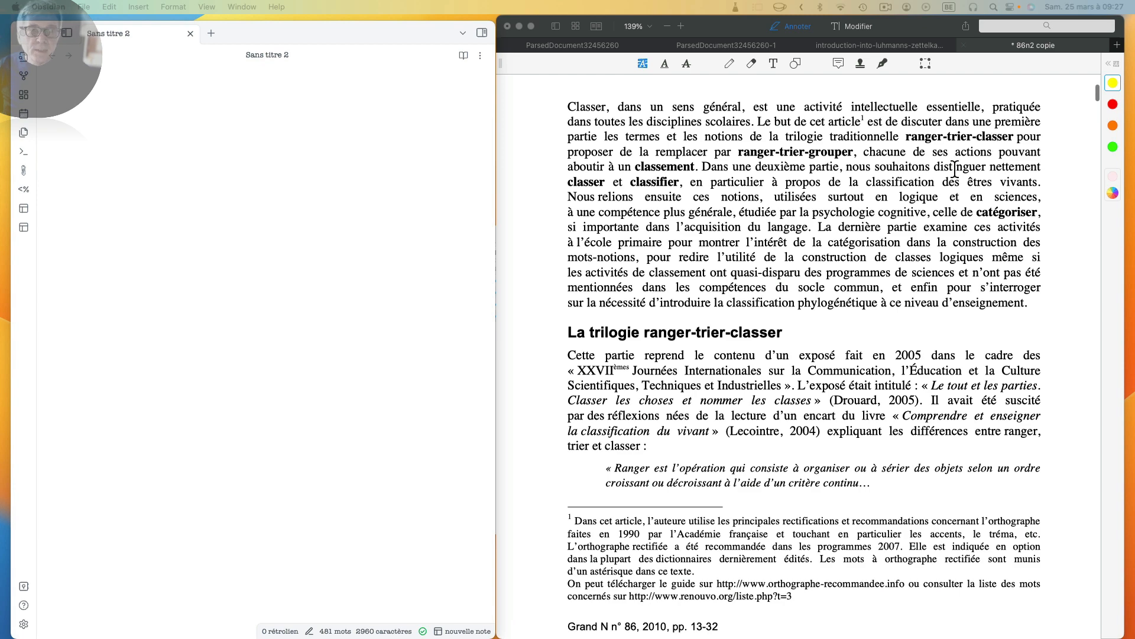
{"action": "scroll", "coordinate": [954, 169], "scroll_direction": "down", "scroll_amount": 3}
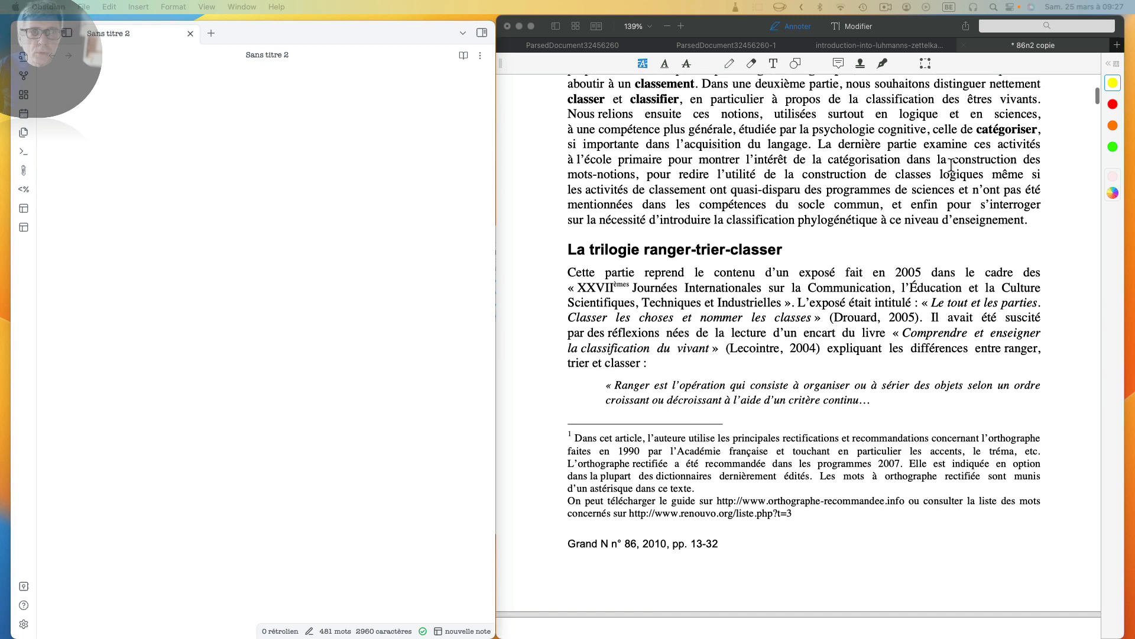
{"action": "scroll", "coordinate": [803, 175], "scroll_direction": "down", "scroll_amount": 4}
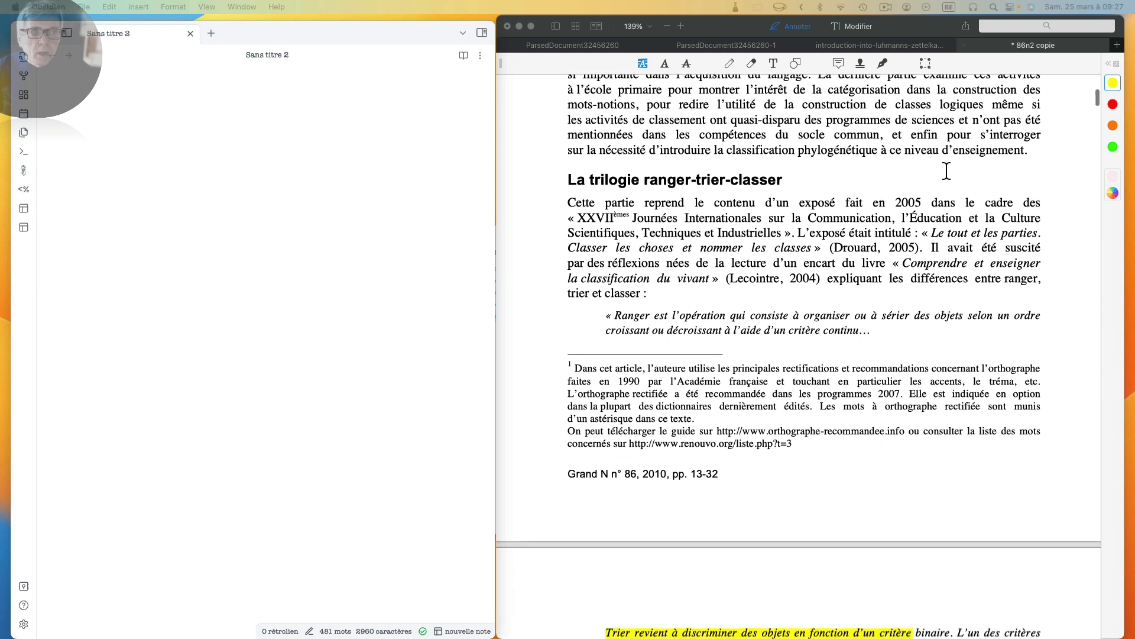
{"action": "scroll", "coordinate": [803, 175], "scroll_direction": "down", "scroll_amount": 2}
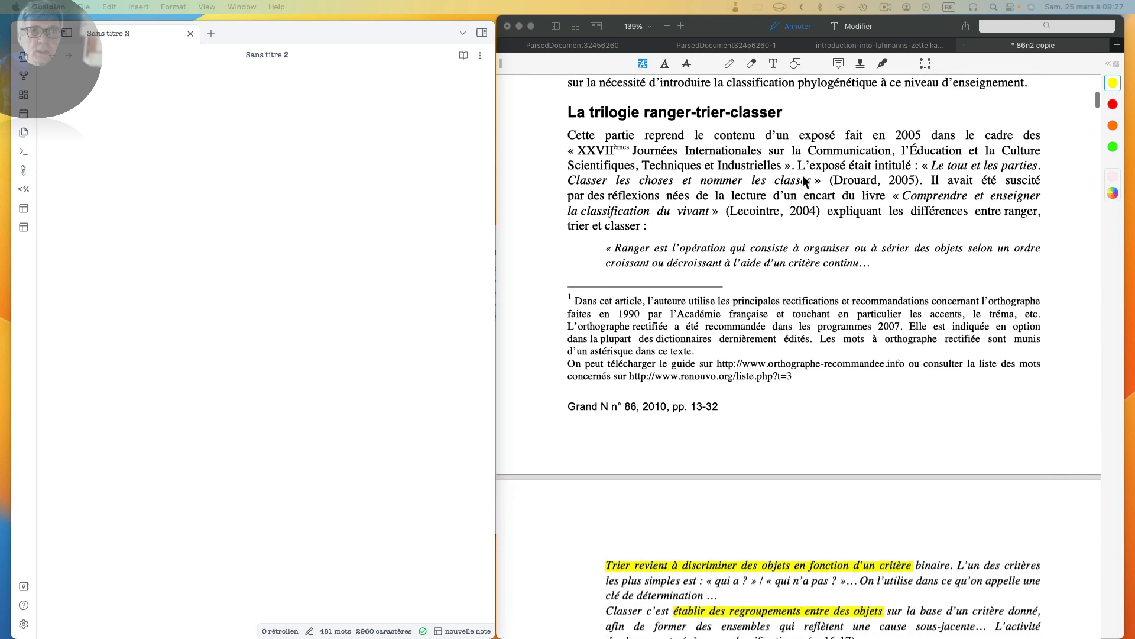
{"action": "scroll", "coordinate": [803, 175], "scroll_direction": "down", "scroll_amount": 5}
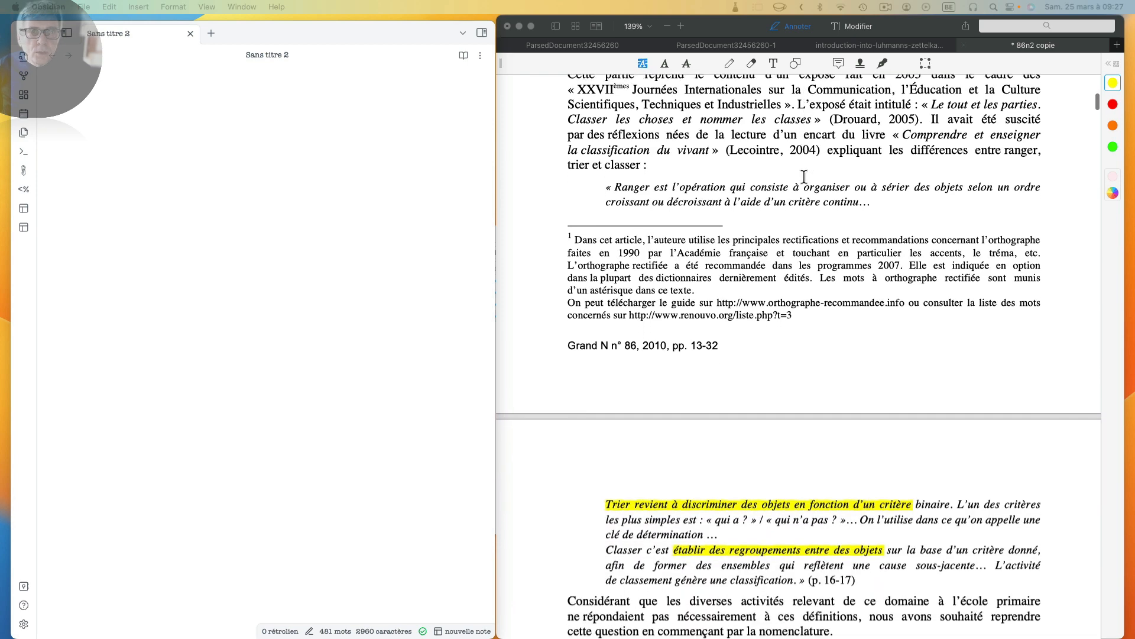
{"action": "scroll", "coordinate": [803, 176], "scroll_direction": "down", "scroll_amount": 8}
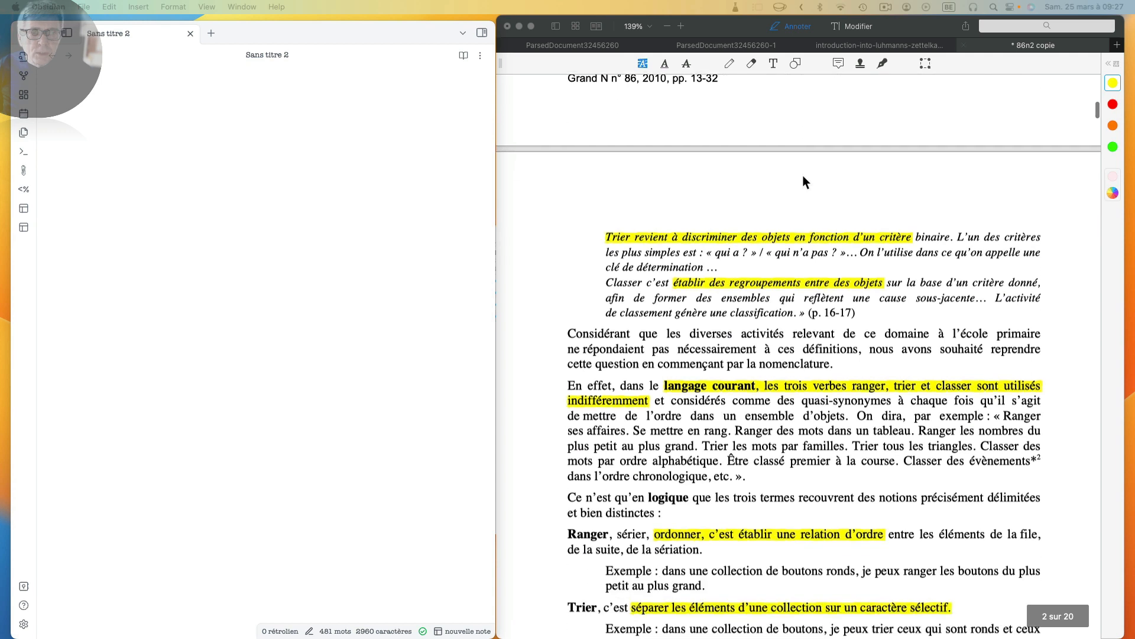
{"action": "scroll", "coordinate": [804, 179], "scroll_direction": "down", "scroll_amount": 1}
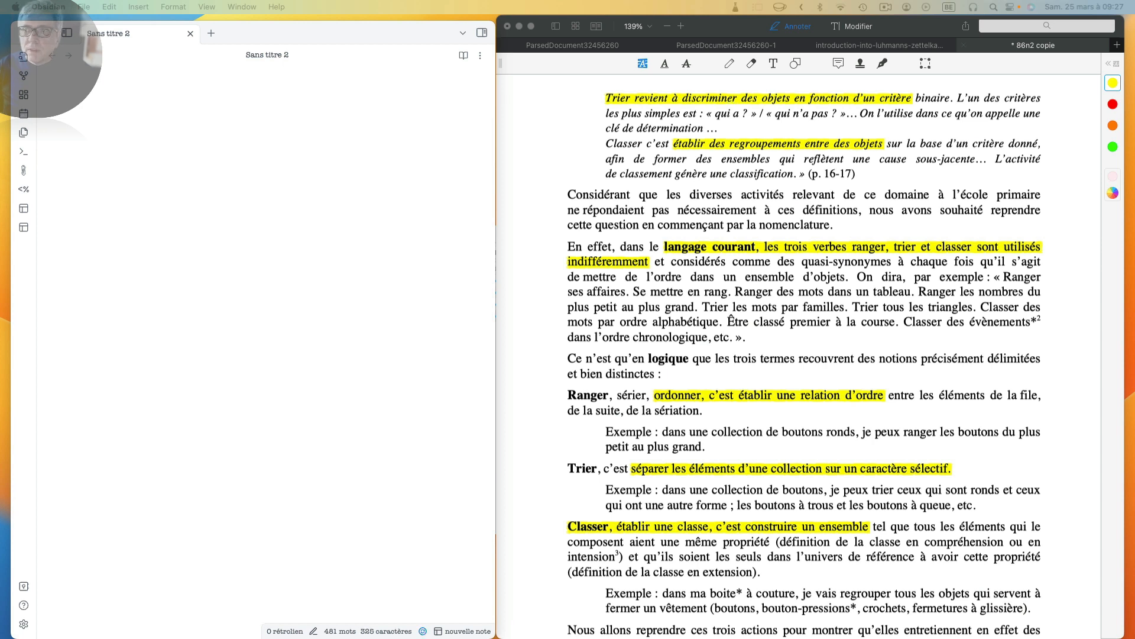
Step: In the empty Obsidian note, write "Trier" with the lines "discriminer selon un critère" and "établir des regroupements" beneath it
{"action": "left_click", "coordinate": [133, 121]}
{"action": "left_click", "coordinate": [133, 122]}
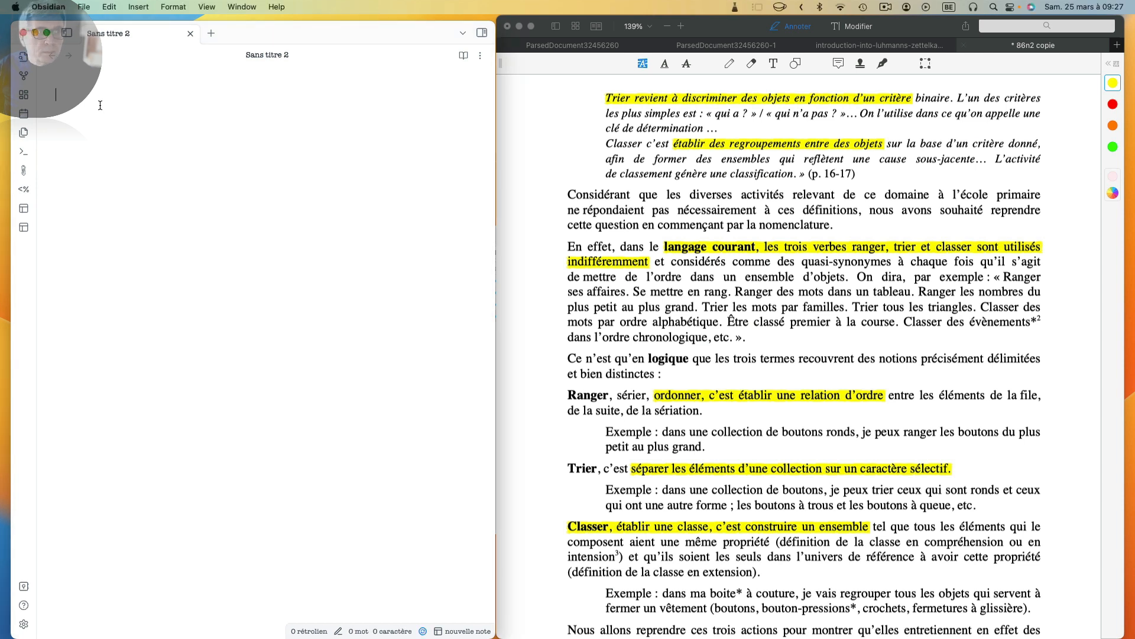
{"action": "type", "text": "Trier"}
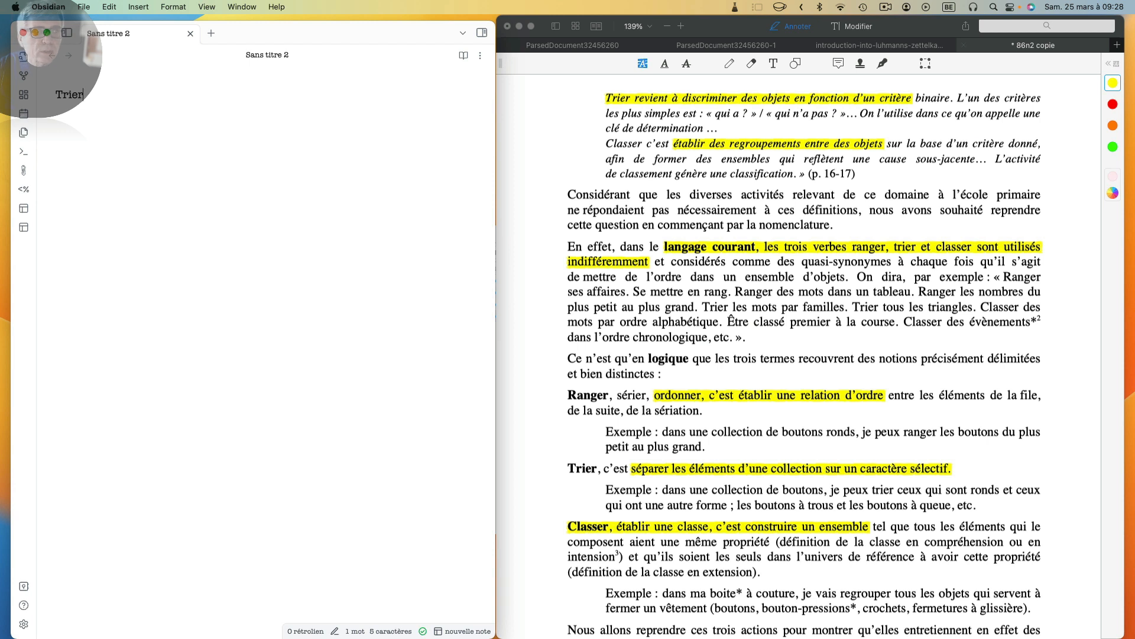
{"action": "key", "text": "Return"}
{"action": "type", "text": "d"}
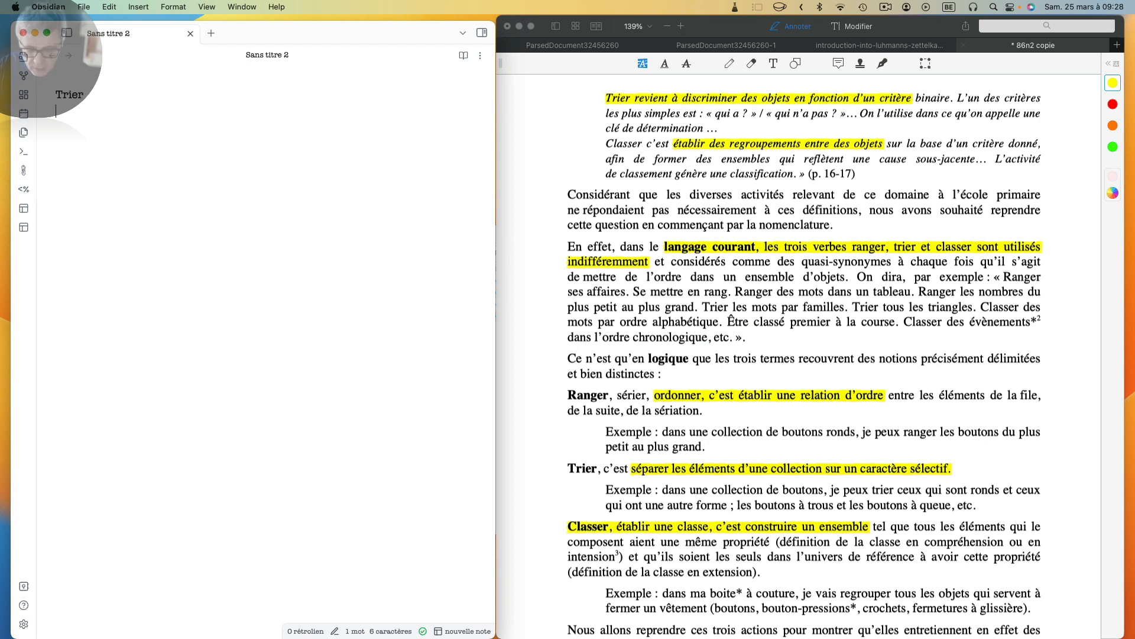
{"action": "type", "text": "iscr"}
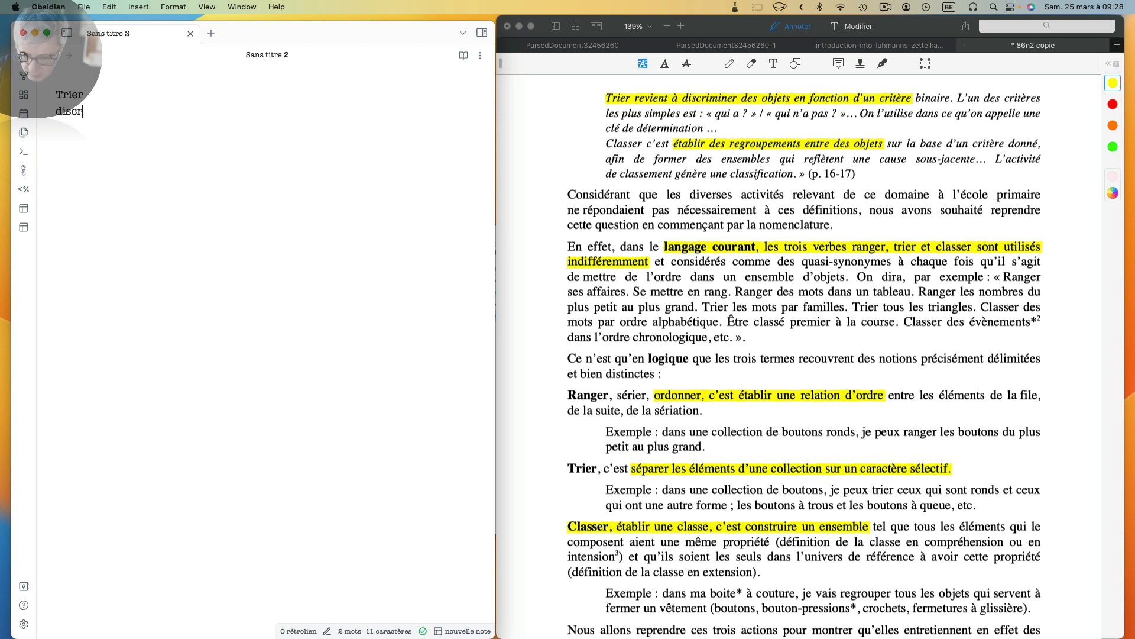
{"action": "type", "text": "iminer "}
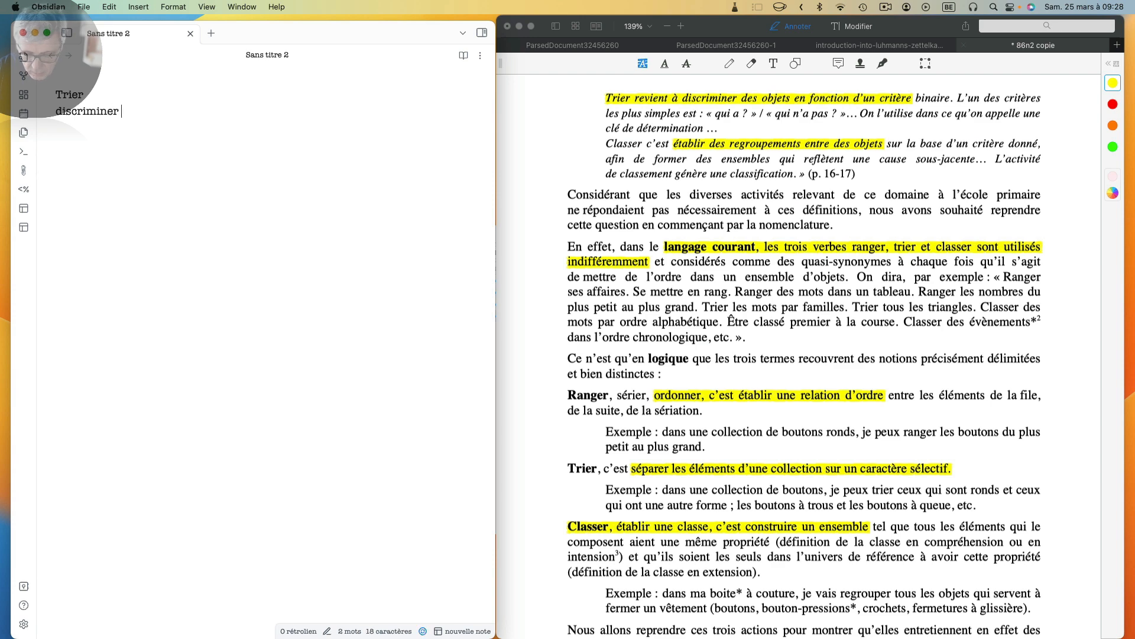
{"action": "type", "text": "selon un"}
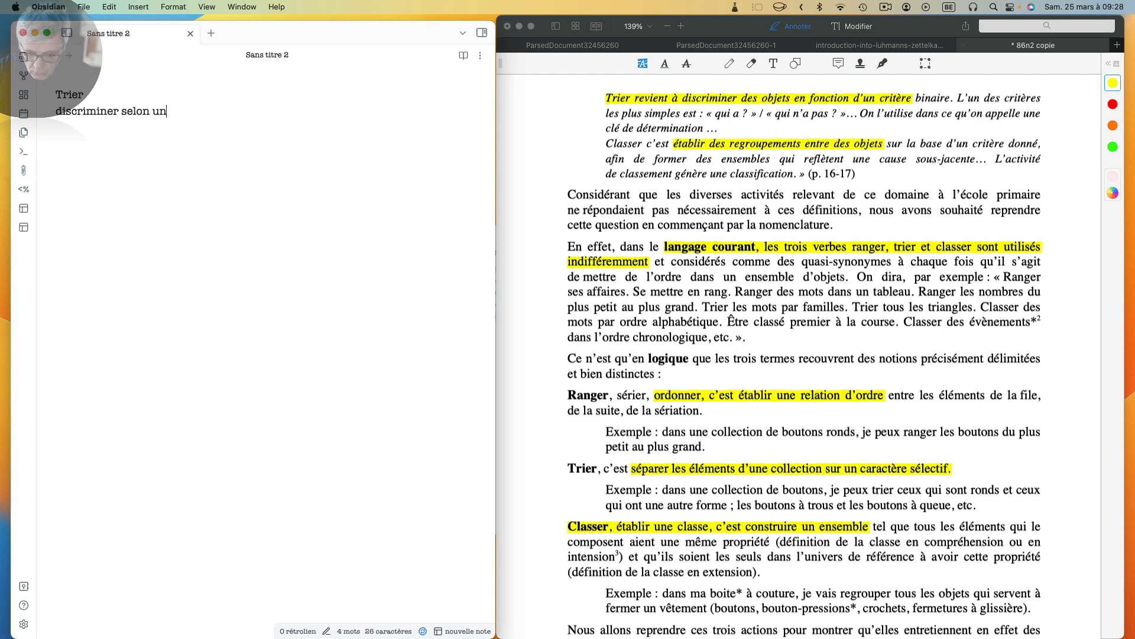
{"action": "type", "text": " critère "}
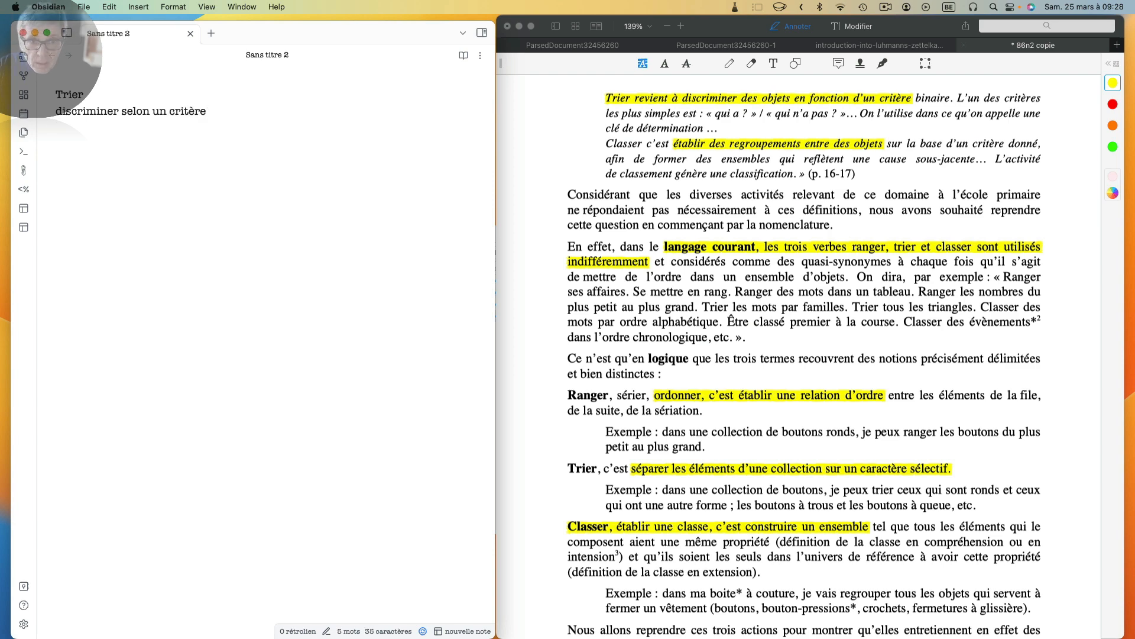
{"action": "type", "text": "ét"}
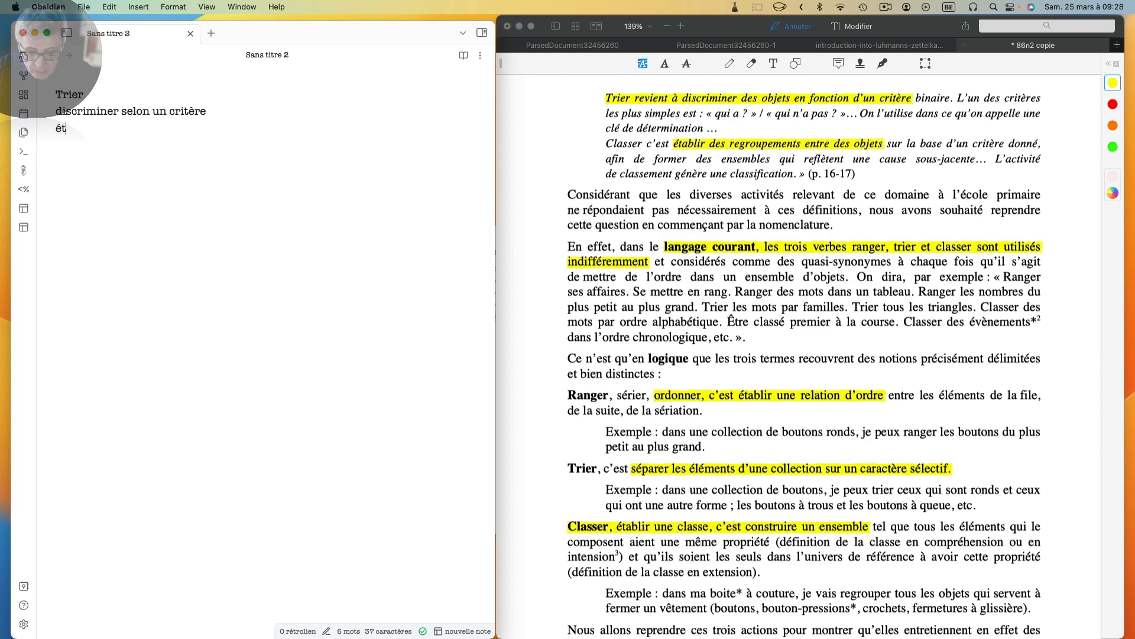
{"action": "type", "text": "ablir des regroupements  "}
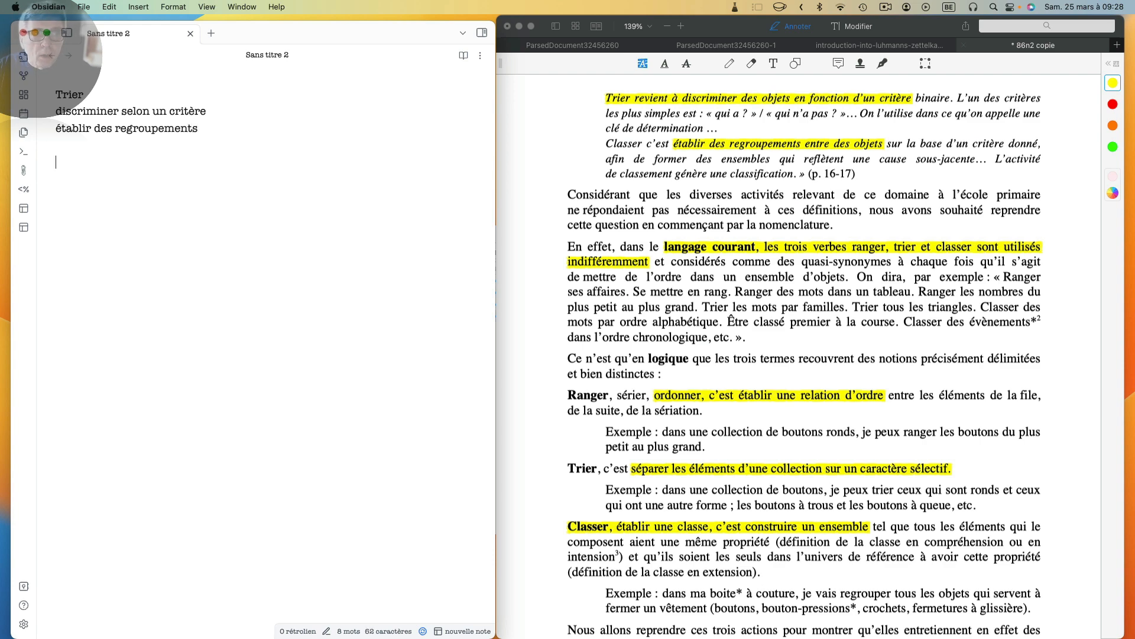
Step: Add the separate line "confusion entre ranger trier et classer" below the Trier notes, followed by a blank line
{"action": "type", "text": "confu"}
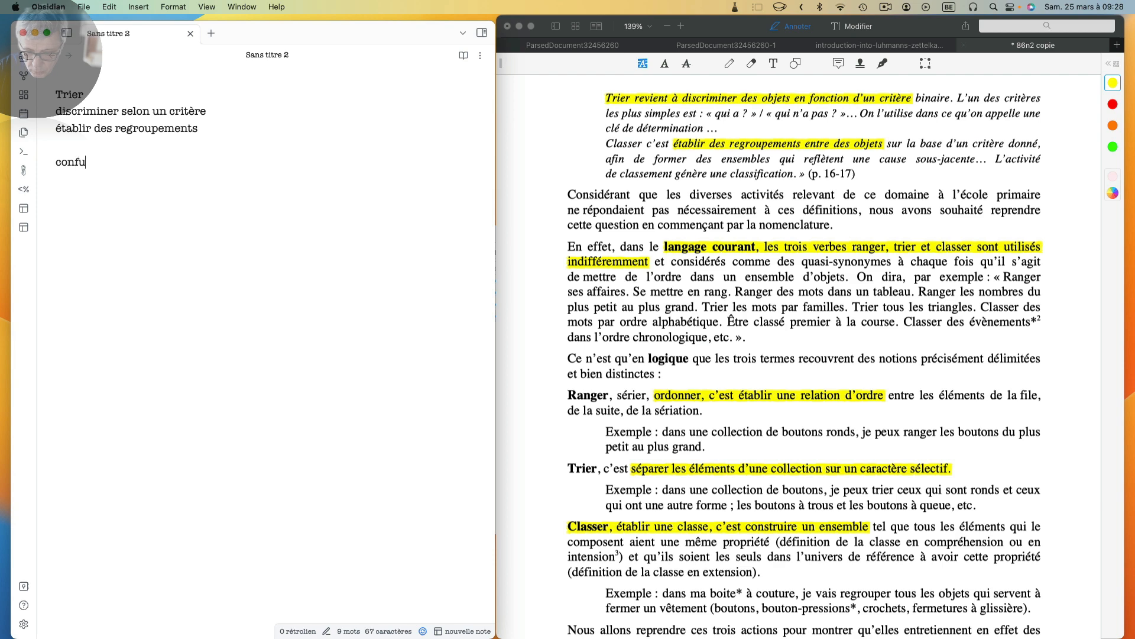
{"action": "type", "text": "sion entr"}
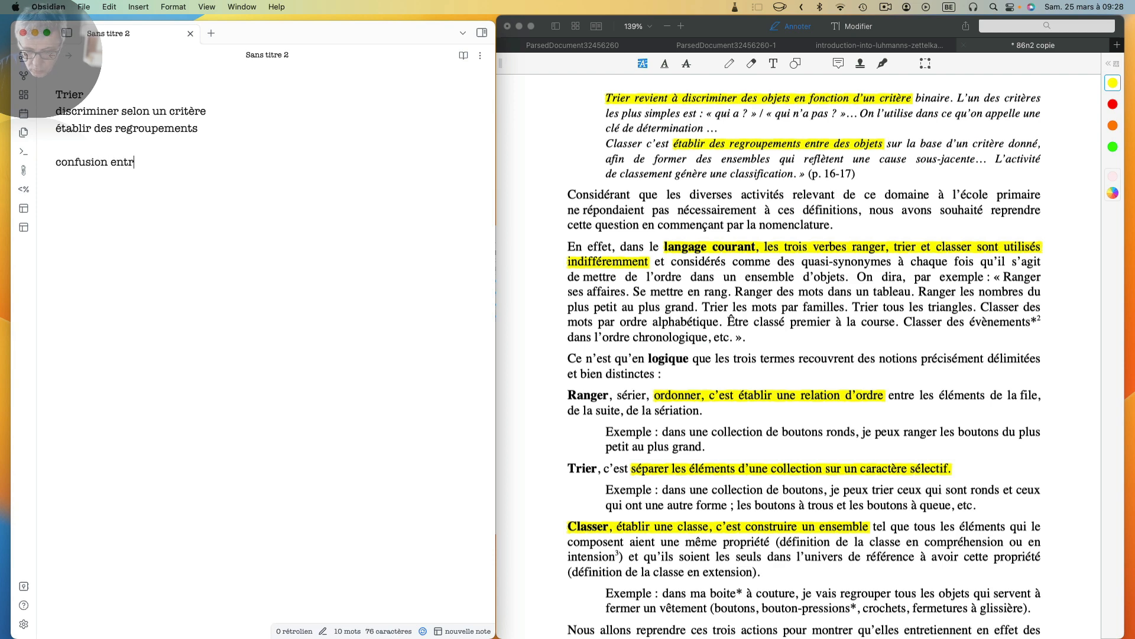
{"action": "type", "text": "e ranger trier e"}
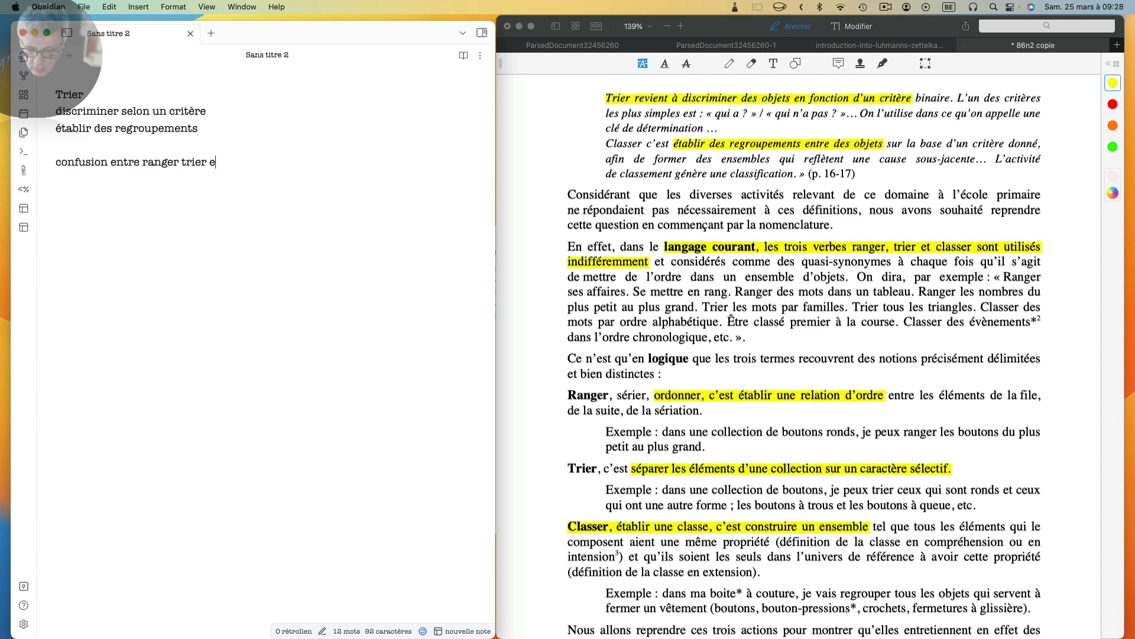
{"action": "type", "text": "t class"}
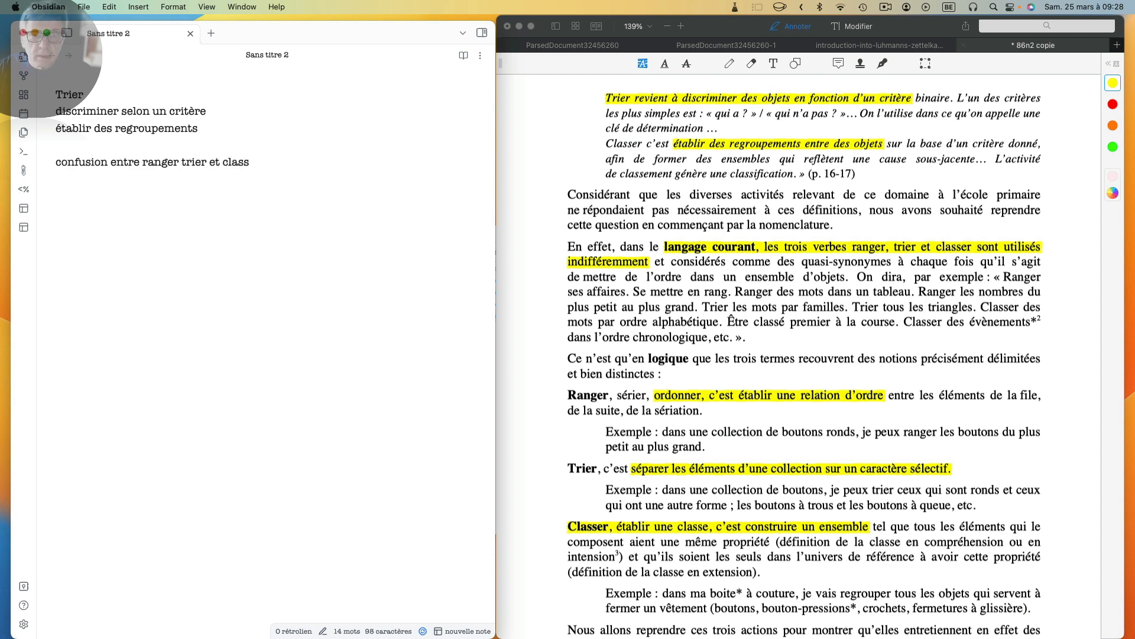
{"action": "type", "text": "er"}
{"action": "key", "text": "Return"}
{"action": "key", "text": "Return"}
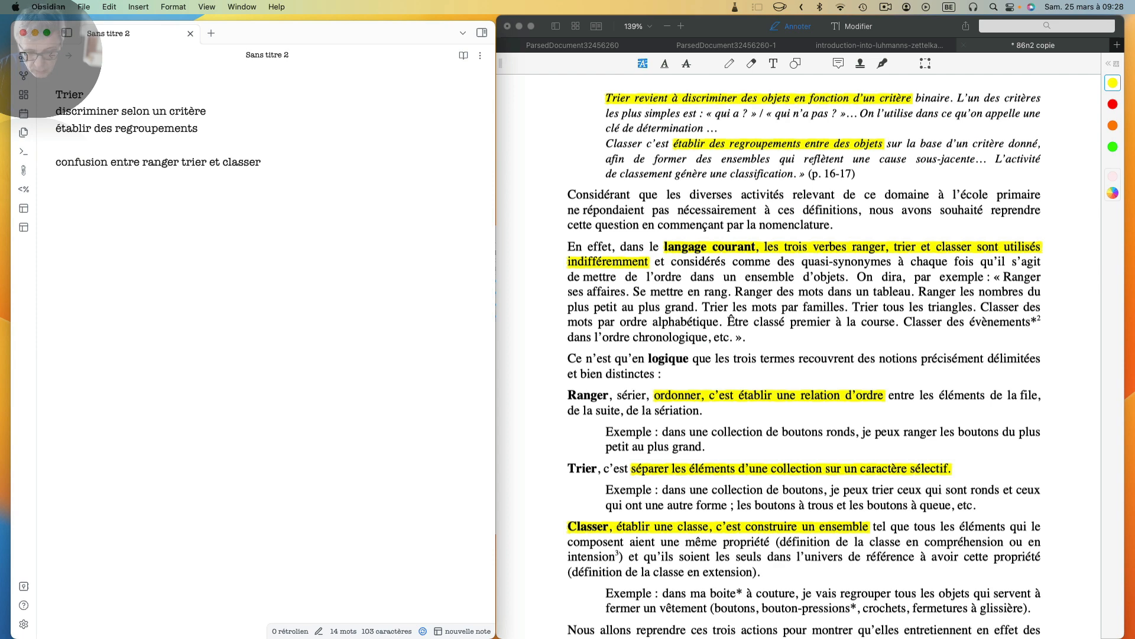
Step: Add a "ranger" entry at the end of the note with the line "ordonner, créer une rleation d'ordre" beneath it
{"action": "type", "text": "ranger"}
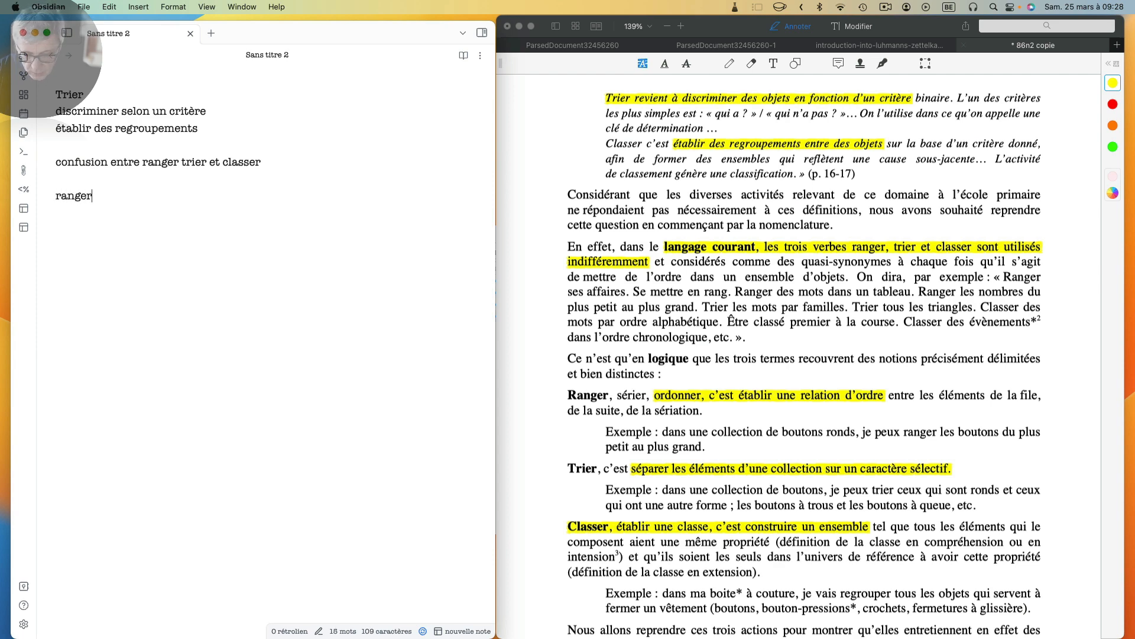
{"action": "key", "text": "Return"}
{"action": "type", "text": "ordonn"}
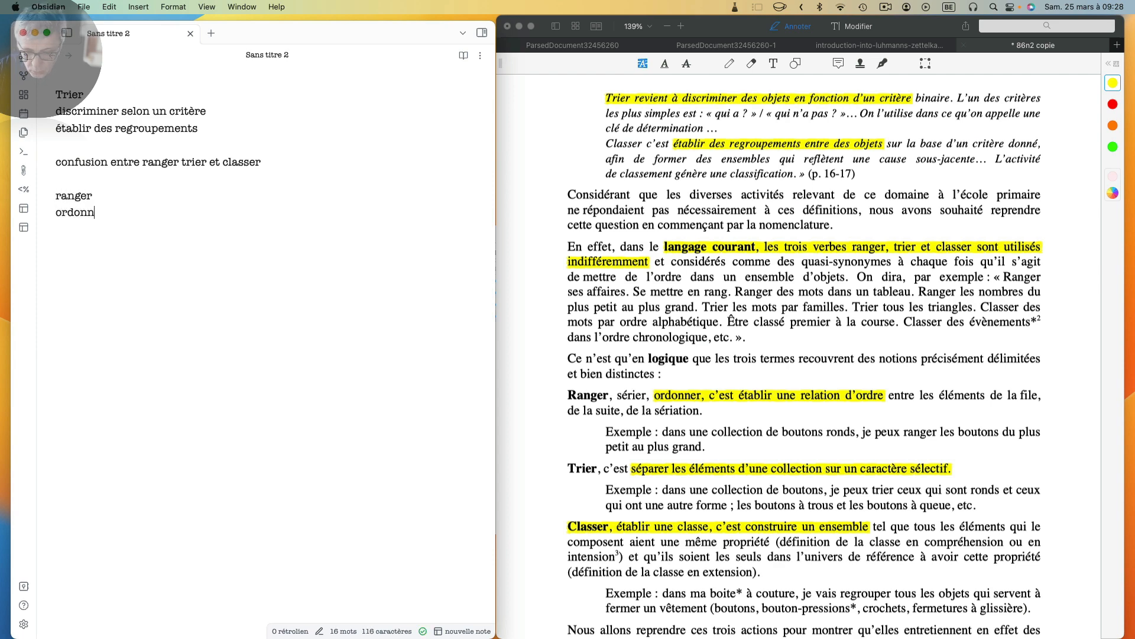
{"action": "type", "text": "er, créer une "}
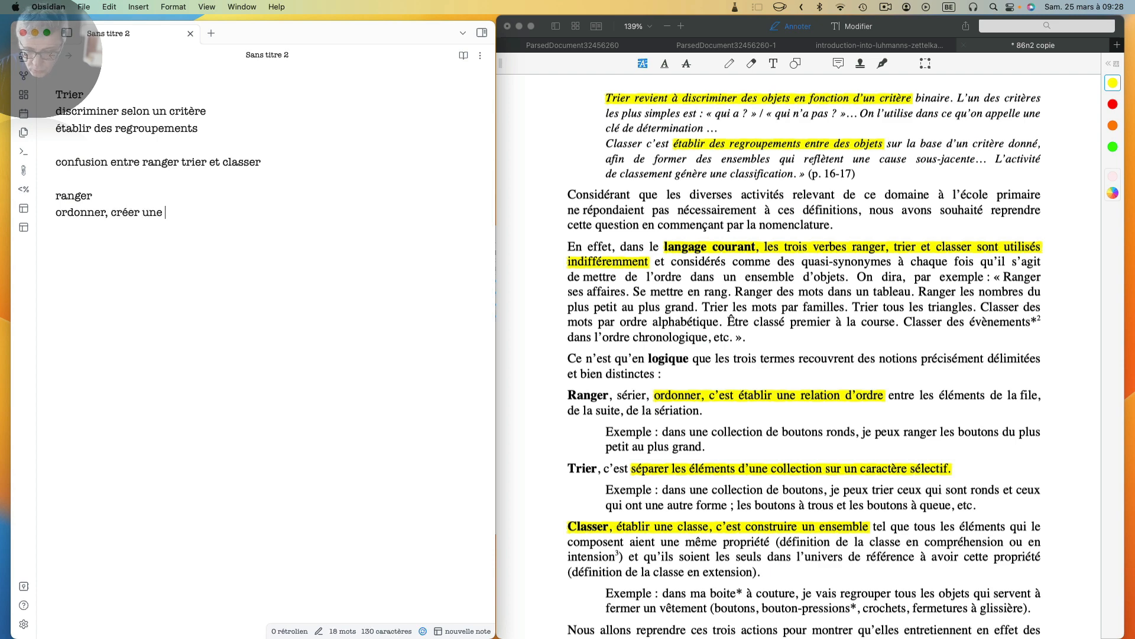
{"action": "type", "text": "rlea"}
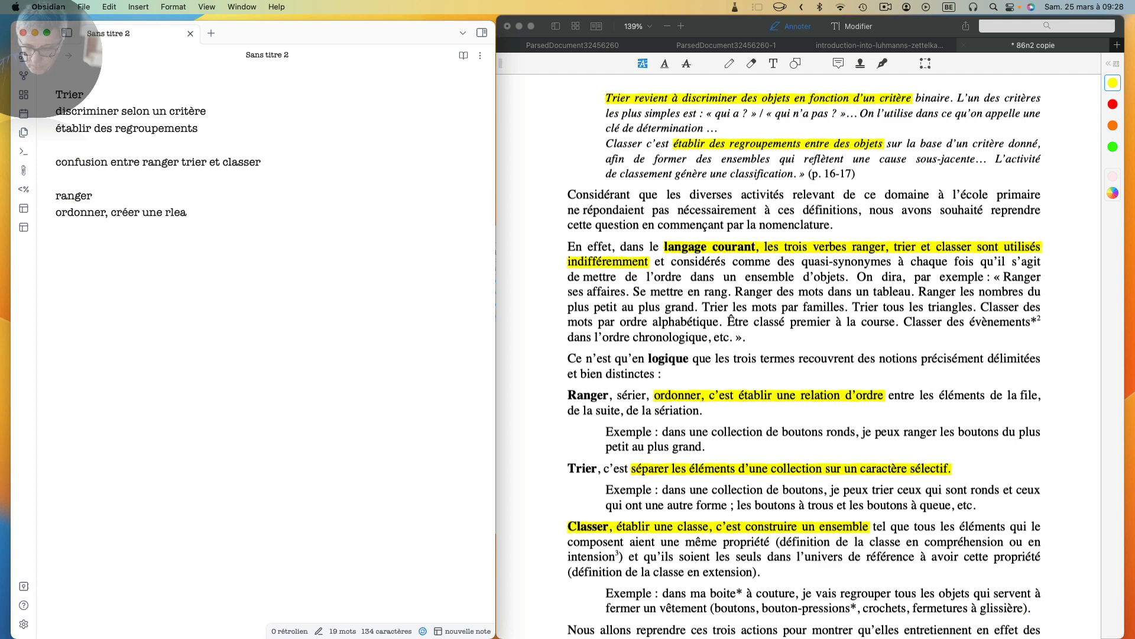
{"action": "type", "text": "tion d'ord"}
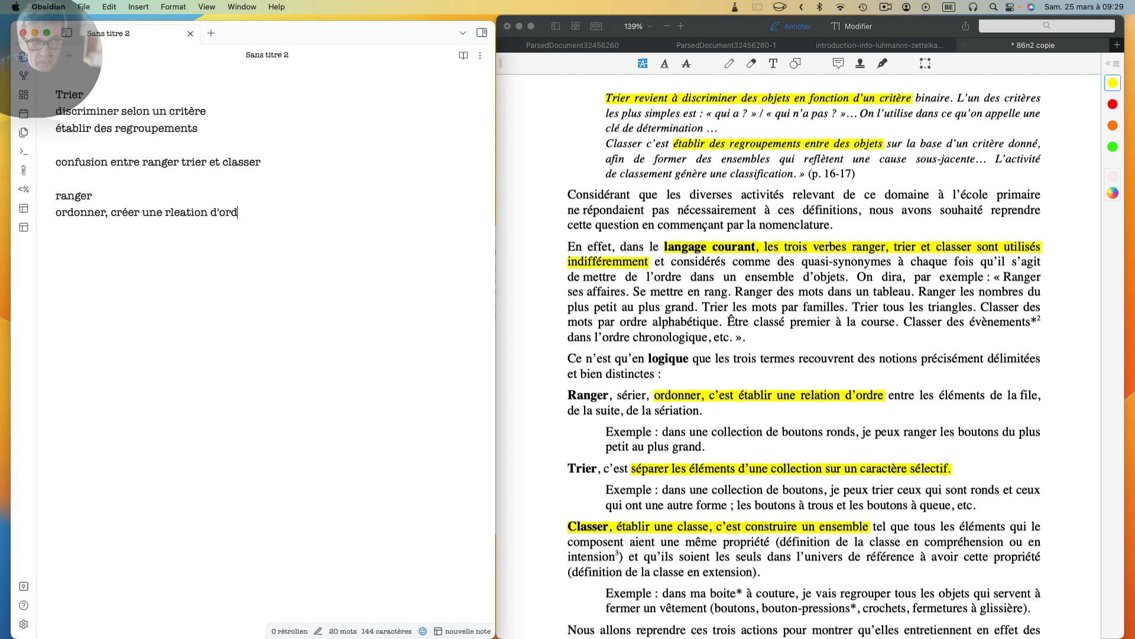
{"action": "type", "text": "re"}
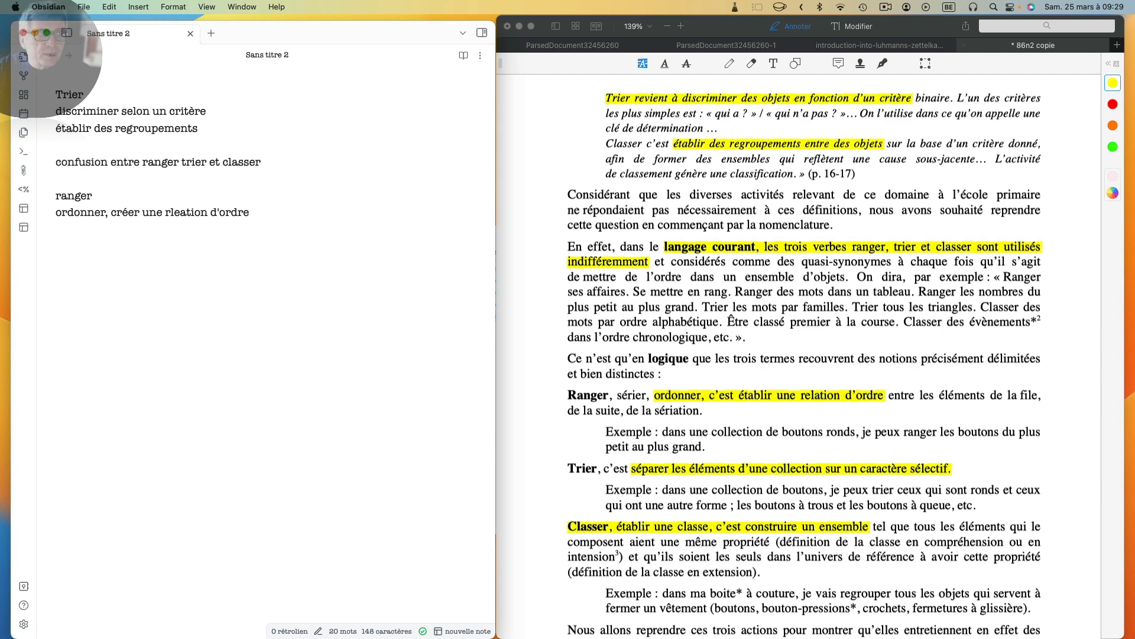
Step: Insert the line "séparer les éléments sur base d'un critère" below the Trier notes, directly above the confusion line
{"action": "key", "text": "Return"}
{"action": "type", "text": "s"}
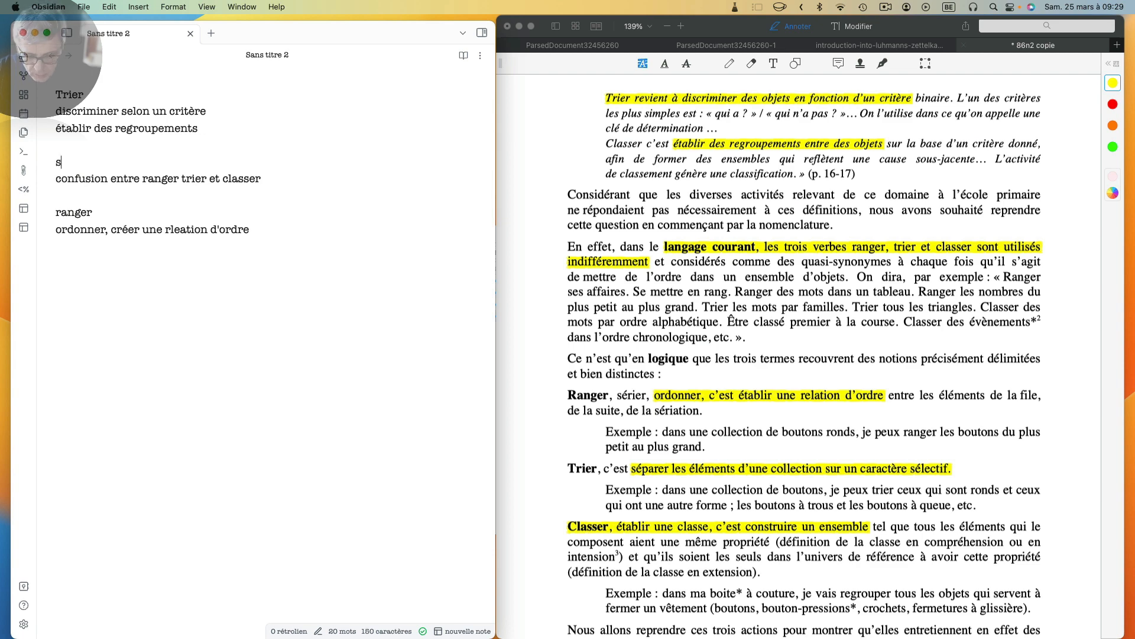
{"action": "type", "text": "éparer les éléments"}
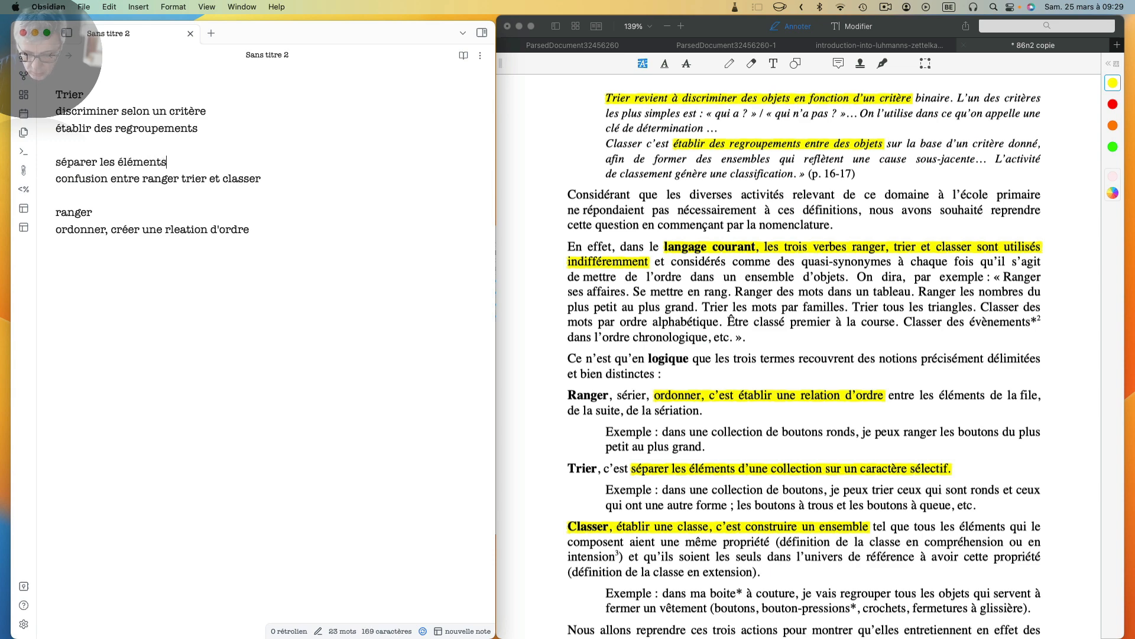
{"action": "type", "text": " sur base d'un"}
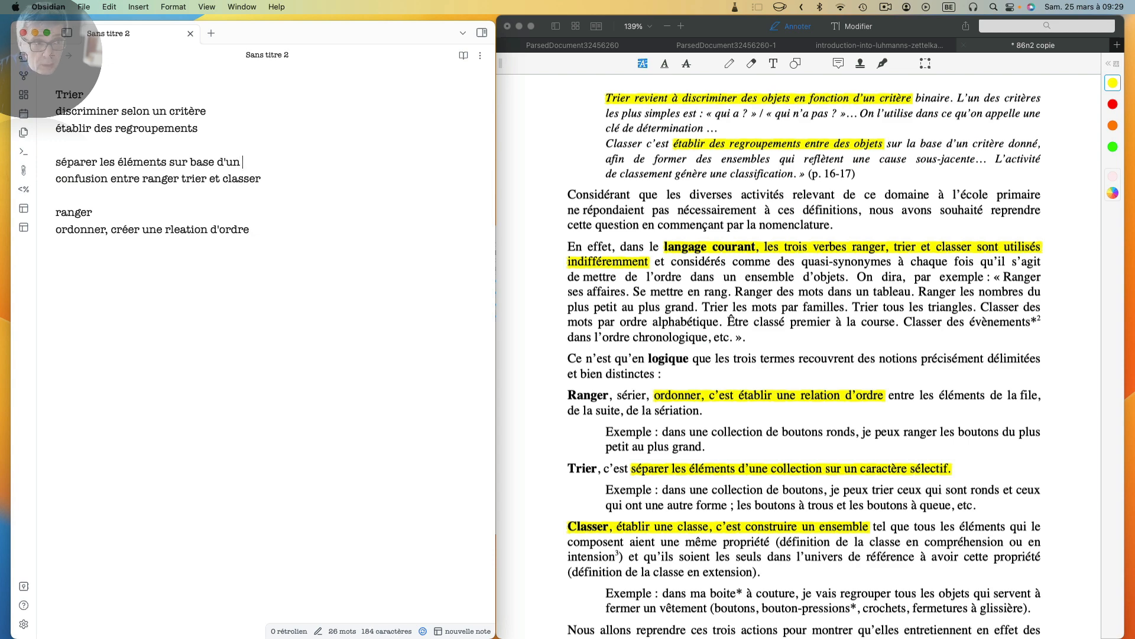
{"action": "type", "text": " critère"}
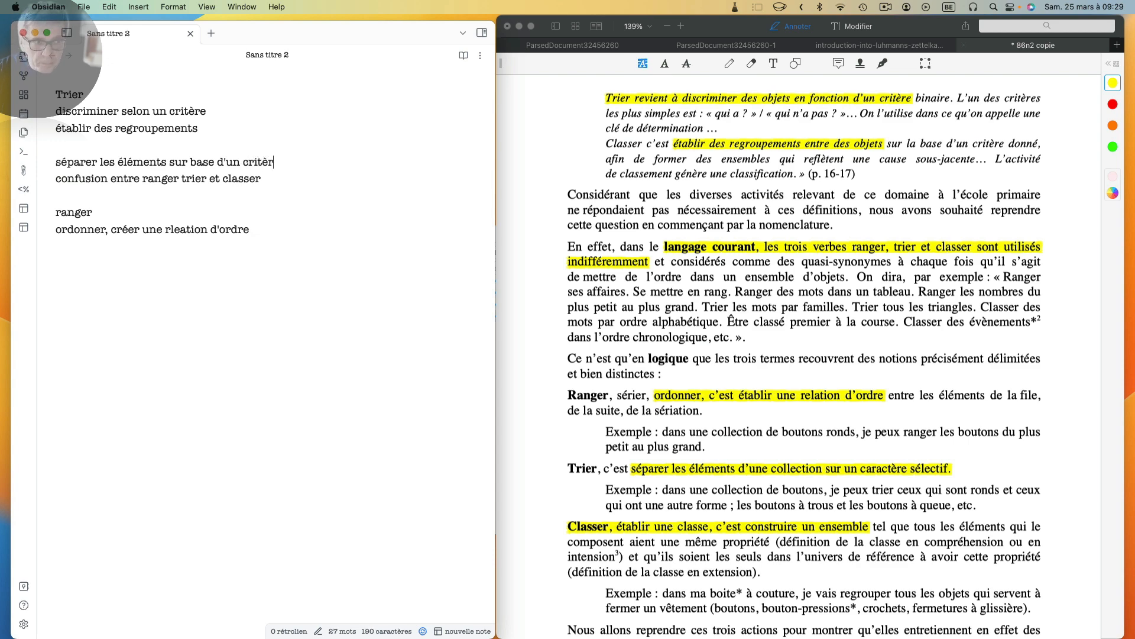
Step: Insert the separate line "critère, caractère (sélectif), propriété" between the "séparer les éléments" and confusion lines, with blank lines around it
{"action": "key", "text": "Return"}
{"action": "key", "text": "Return"}
{"action": "key", "text": "Return"}
{"action": "key", "text": "Return"}
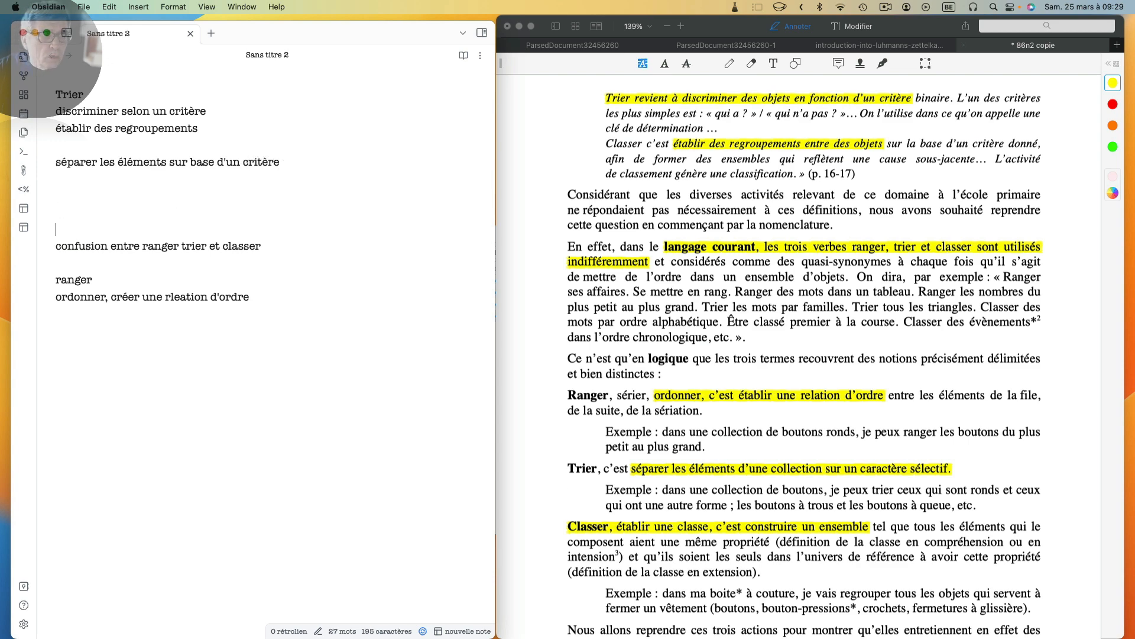
{"action": "type", "text": "c"}
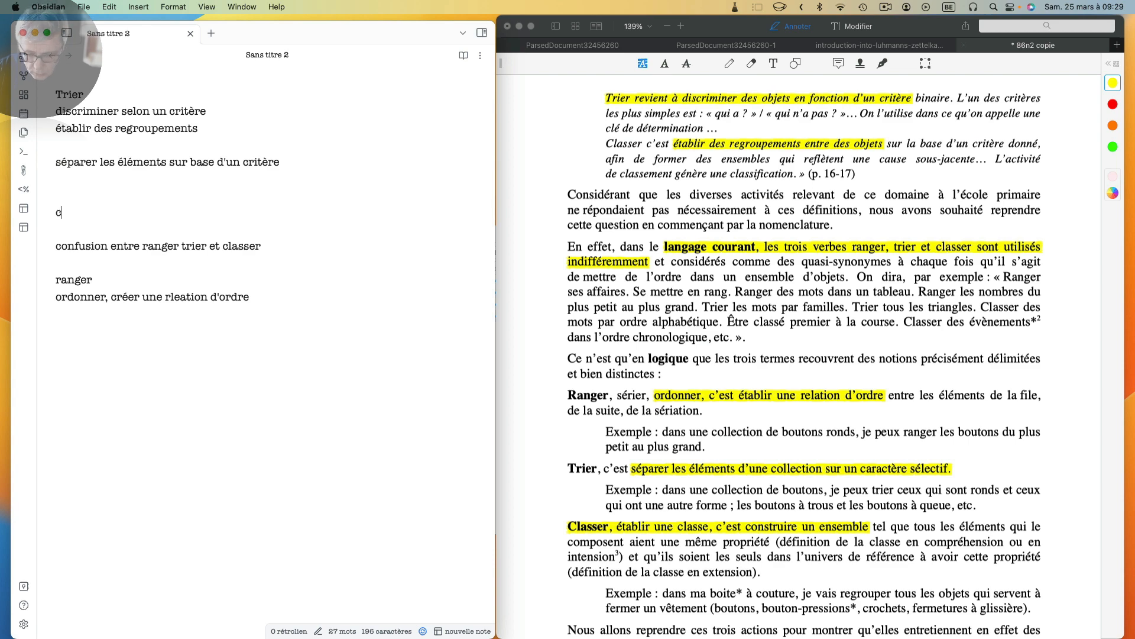
{"action": "type", "text": "ritè"}
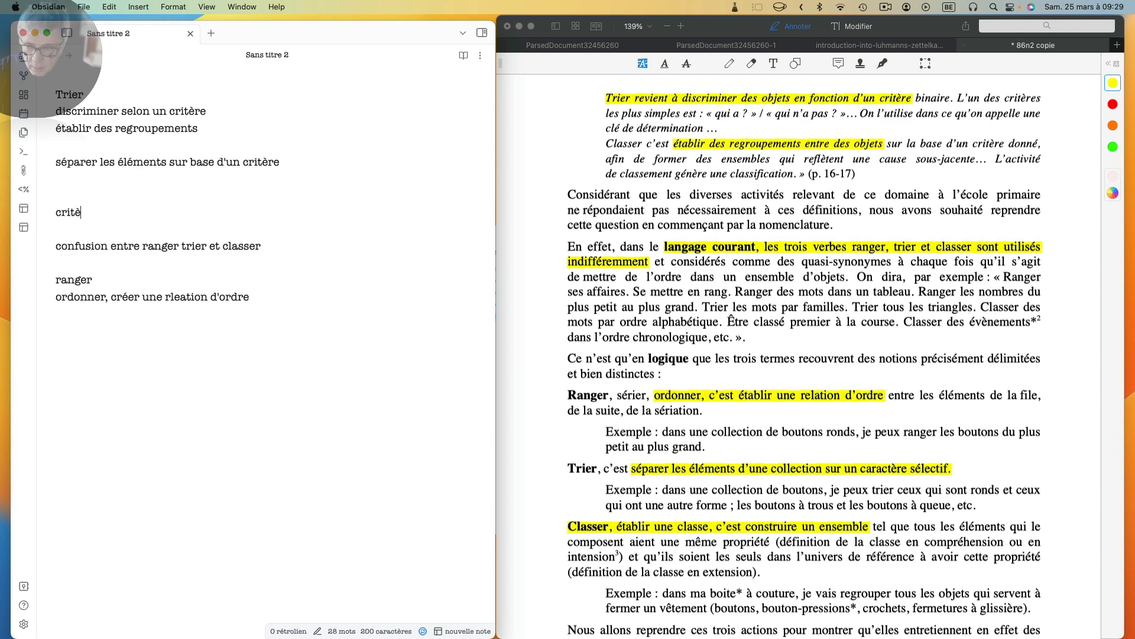
{"action": "type", "text": "re,"}
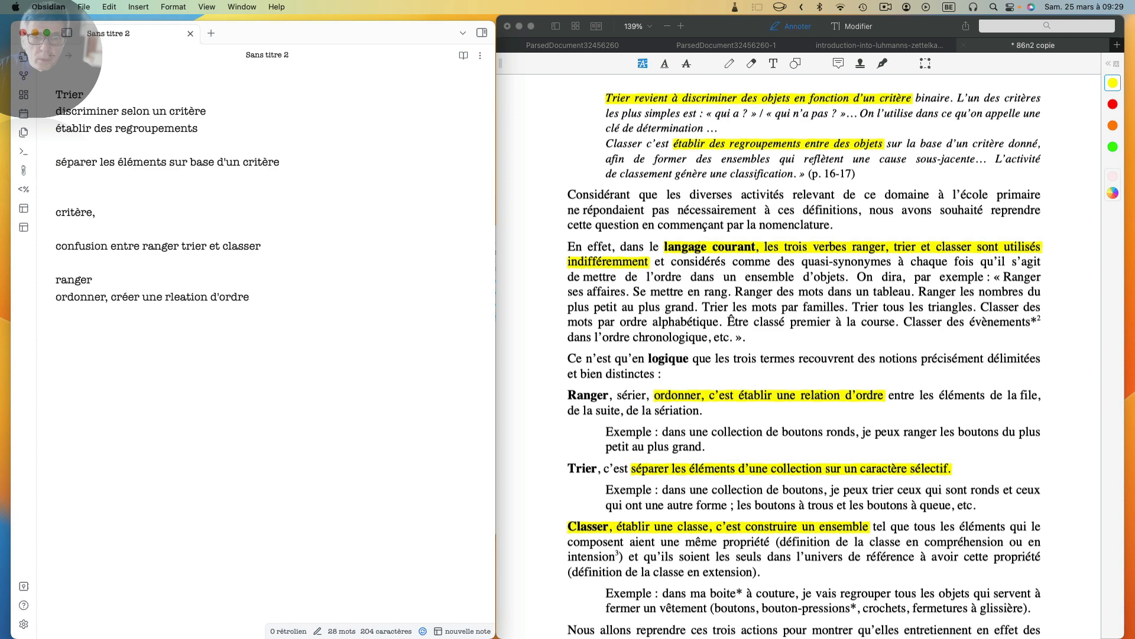
{"action": "type", "text": " ca"}
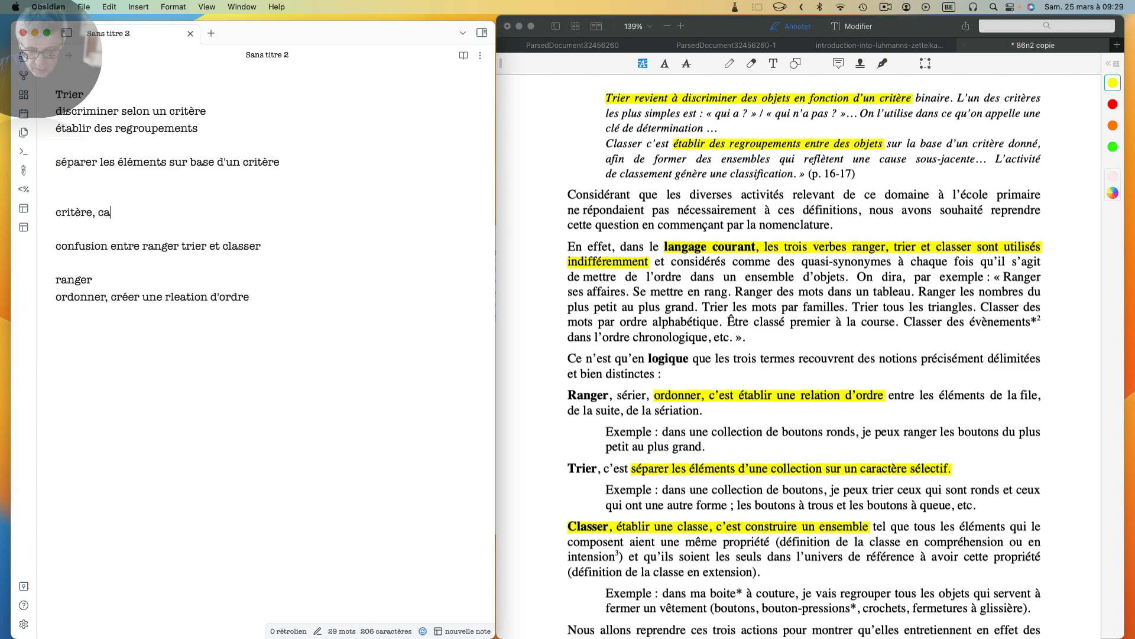
{"action": "type", "text": "ractère"}
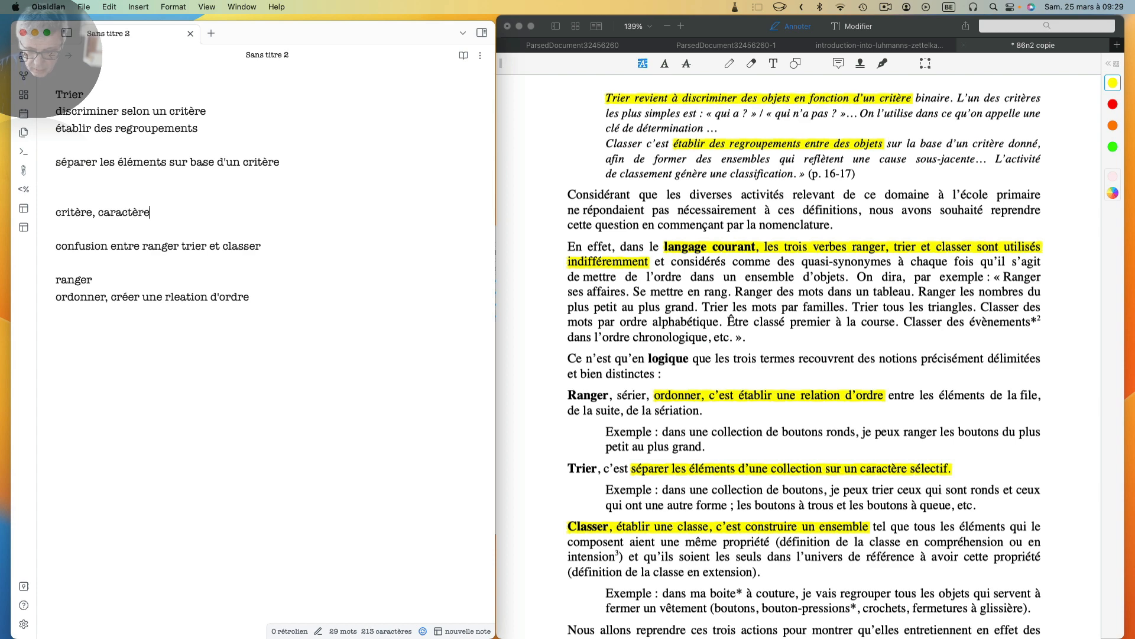
{"action": "type", "text": " (sélectif"}
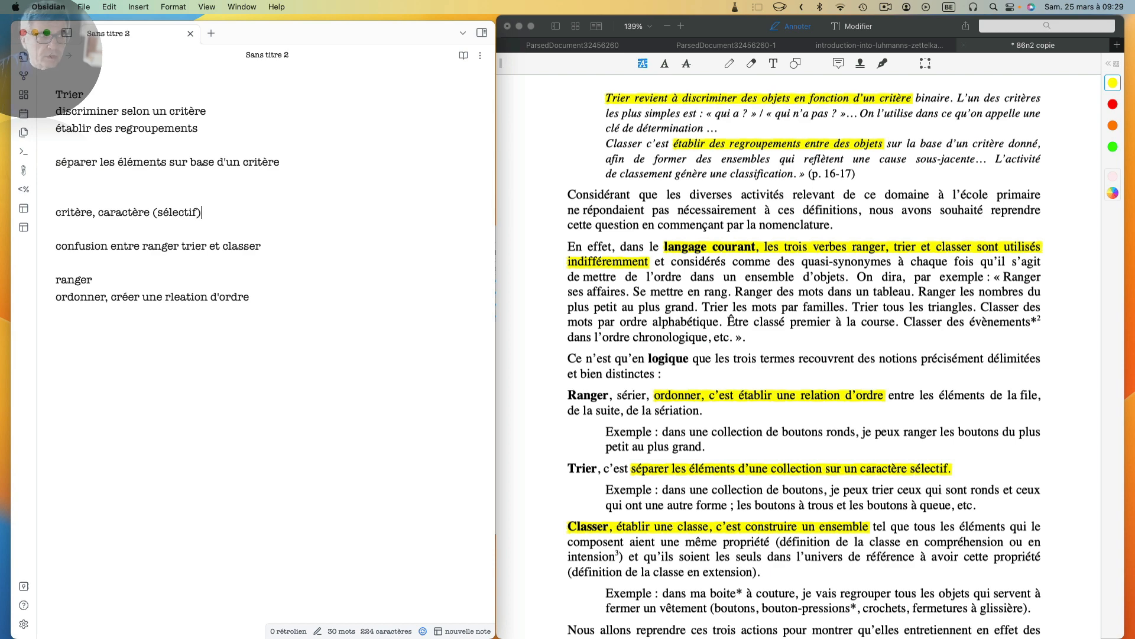
{"action": "type", "text": ","}
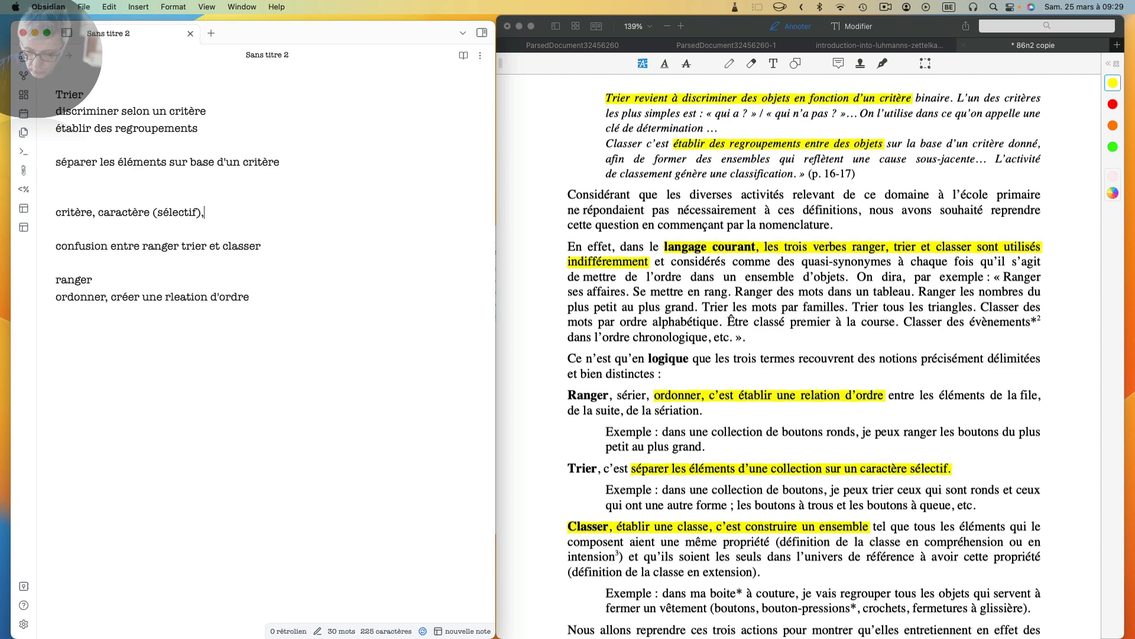
{"action": "type", "text": " propri"}
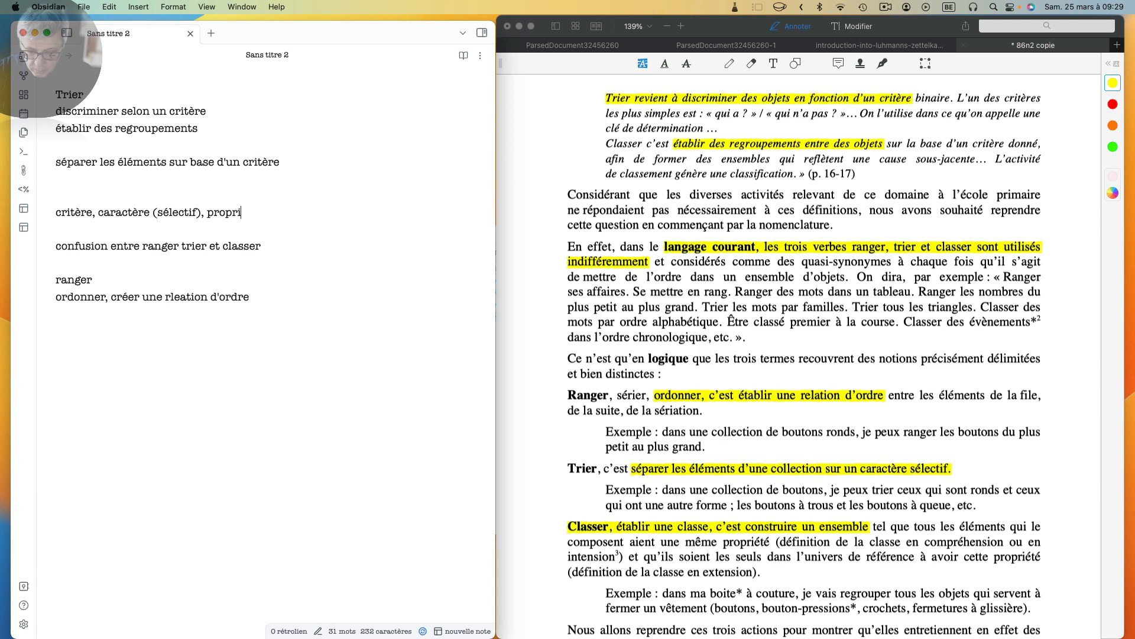
{"action": "type", "text": "été"}
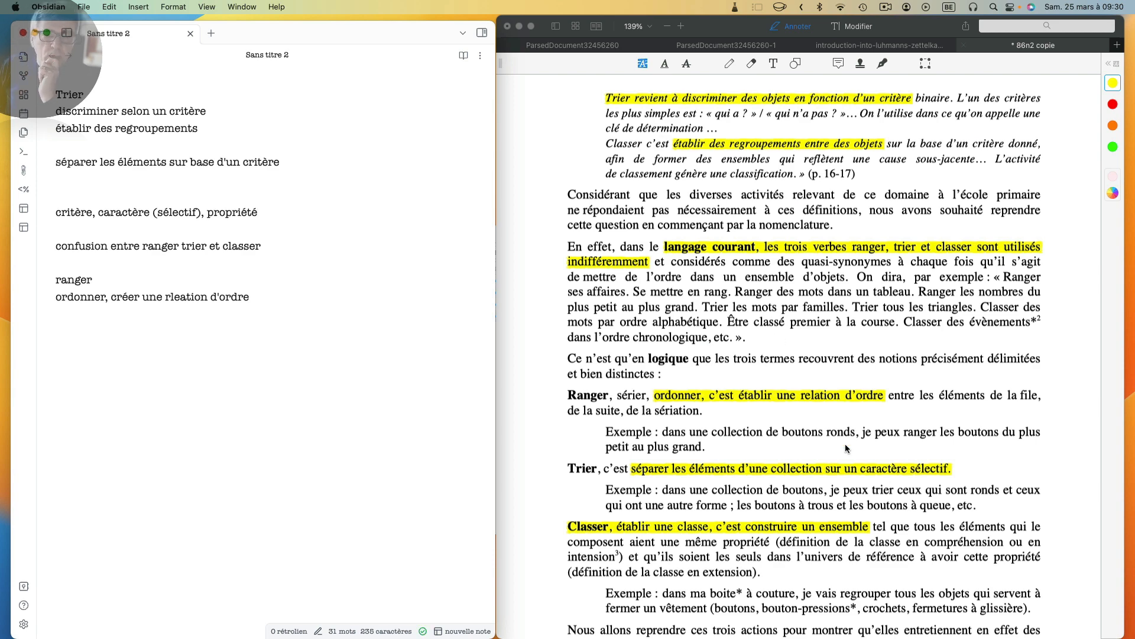
Step: Add a "classer" entry at the end of the note with the line "construire un ensemble" beneath it
{"action": "scroll", "coordinate": [842, 448], "scroll_direction": "down", "scroll_amount": 3}
{"action": "scroll", "coordinate": [839, 442], "scroll_direction": "down", "scroll_amount": 8}
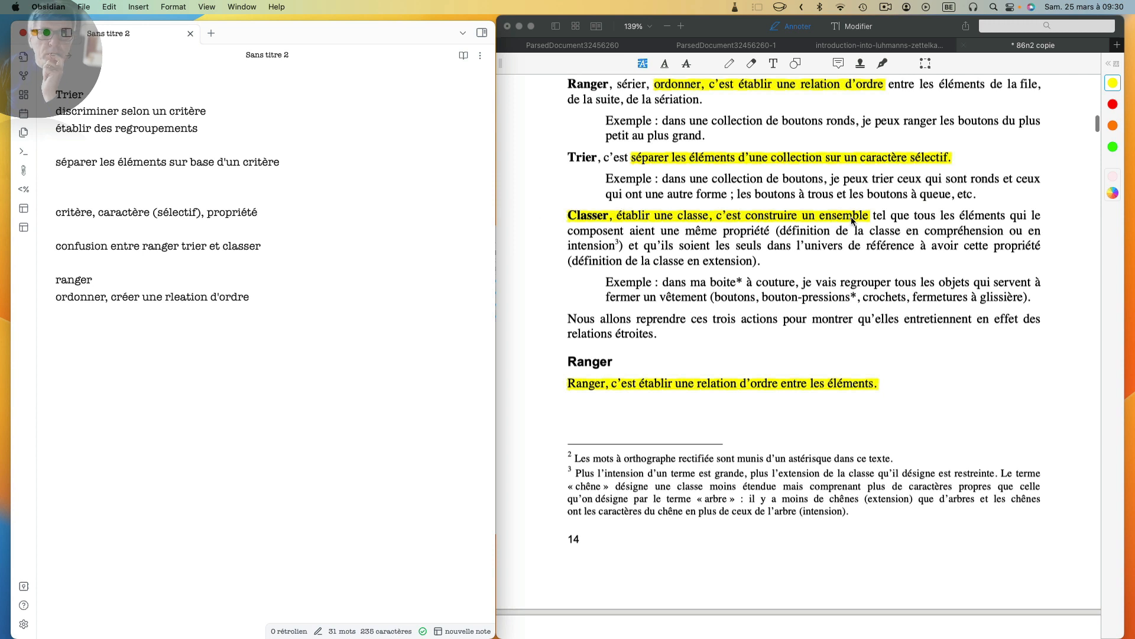
{"action": "left_click", "coordinate": [317, 298]}
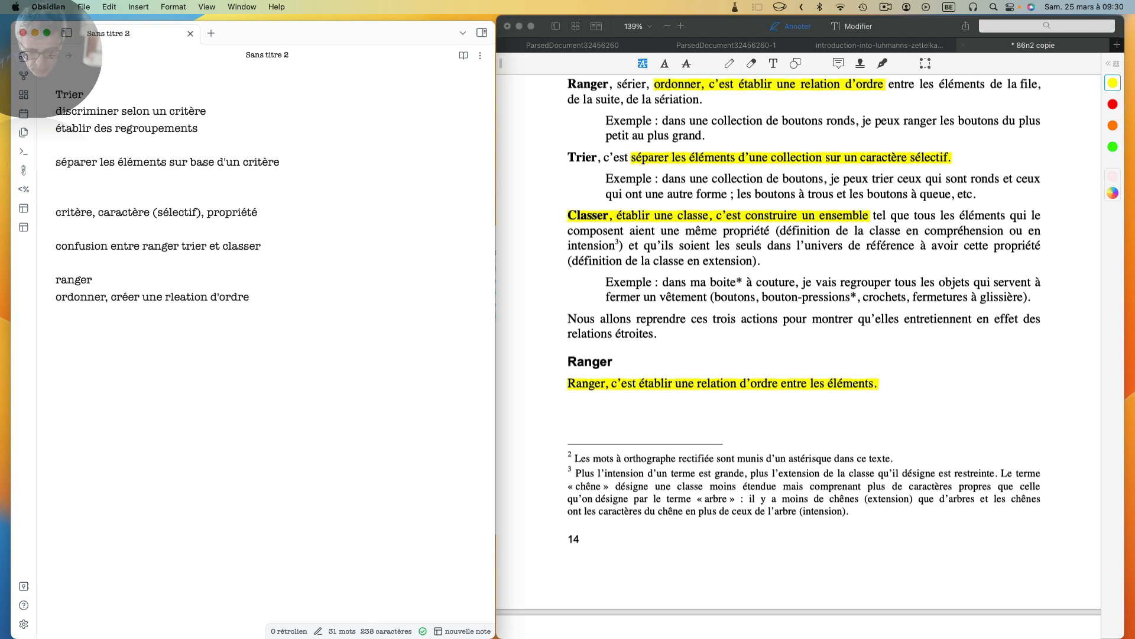
{"action": "type", "text": "classer "}
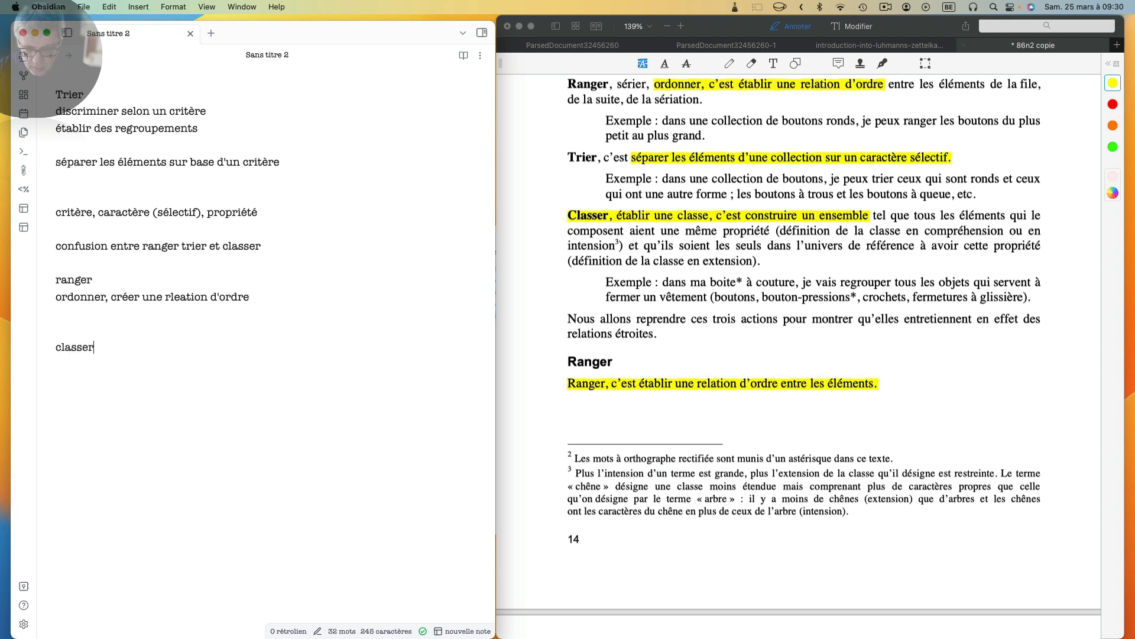
{"action": "type", "text": "construi"}
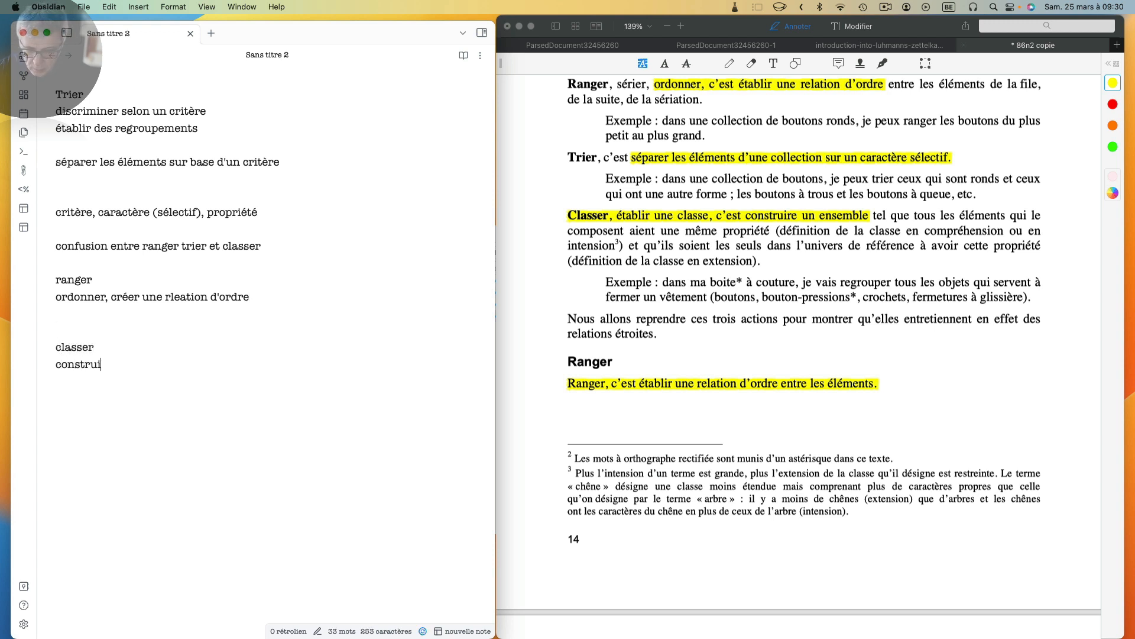
{"action": "type", "text": "re un ensemble"}
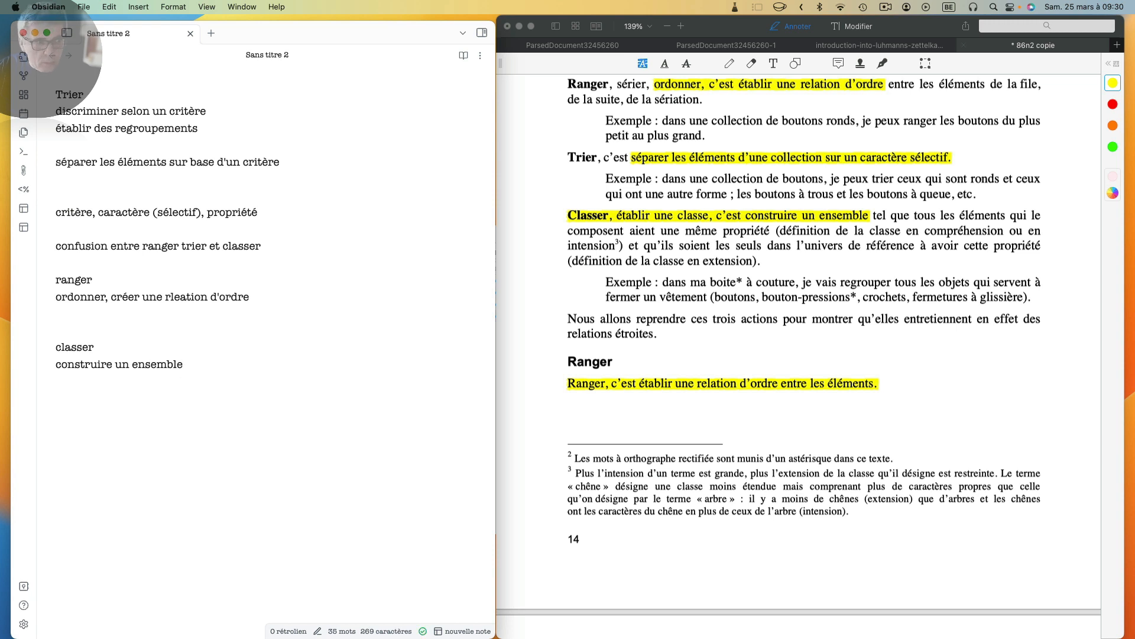
Step: Continue the classer definition with the line "dont les éléments partagent une propriété commune"
{"action": "type", "text": "dont les"}
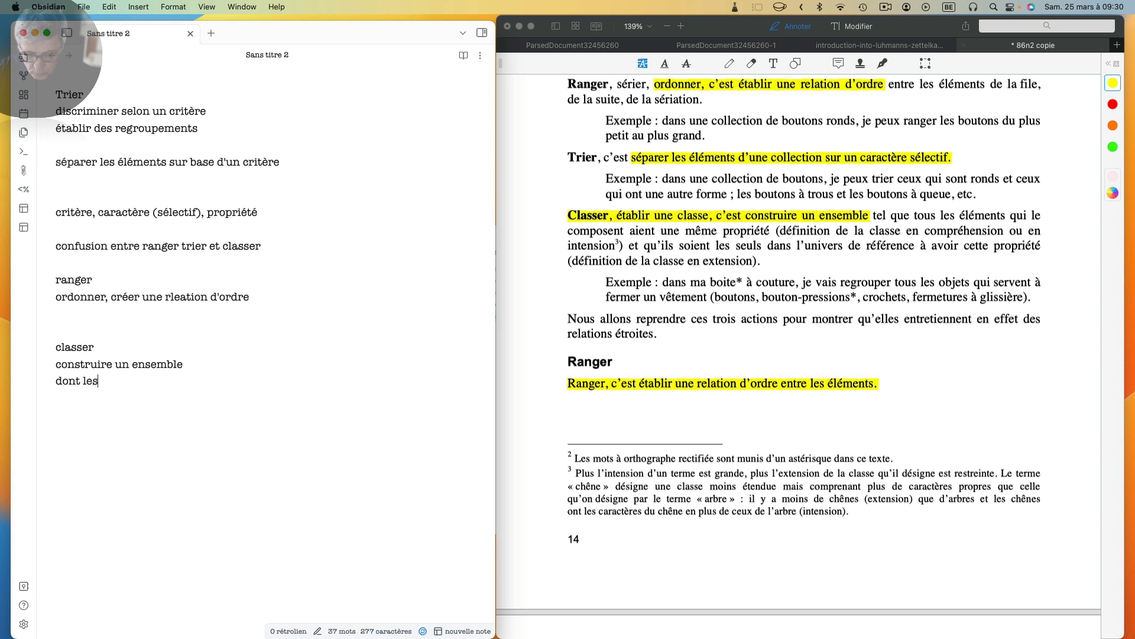
{"action": "type", "text": " éléme"}
{"action": "type", "text": "nts "}
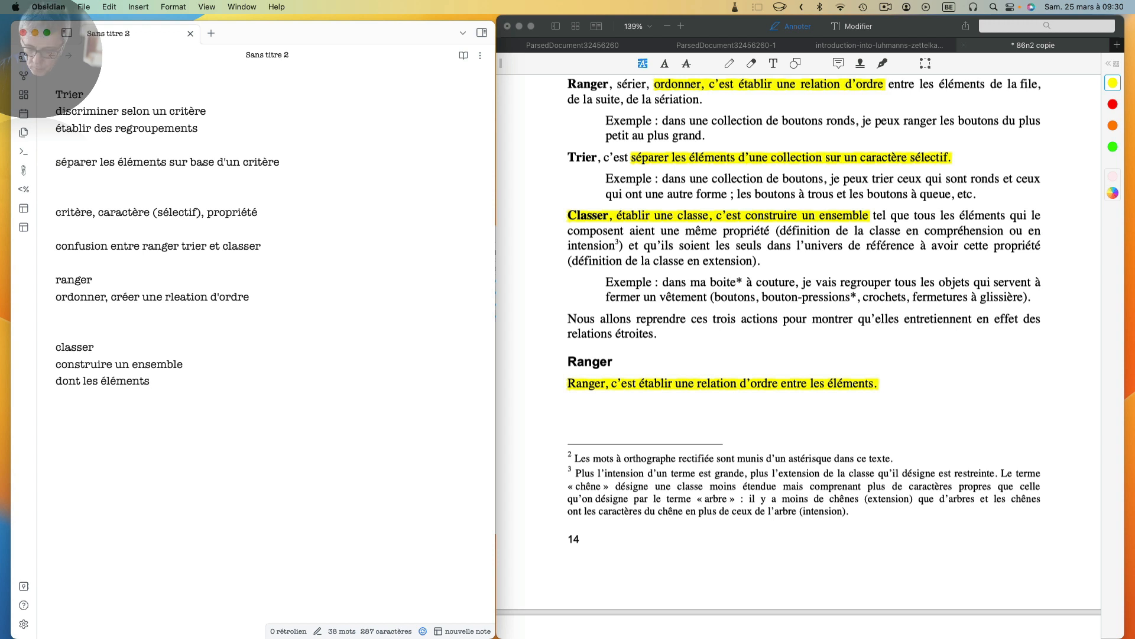
{"action": "type", "text": "partagent une p"}
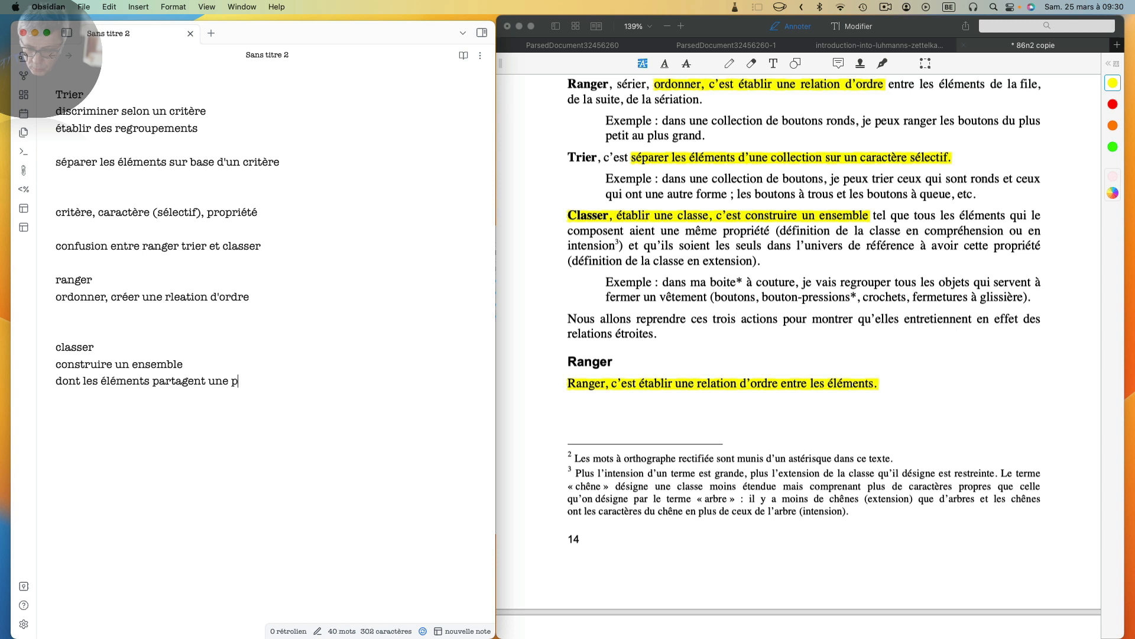
{"action": "type", "text": "roprié"}
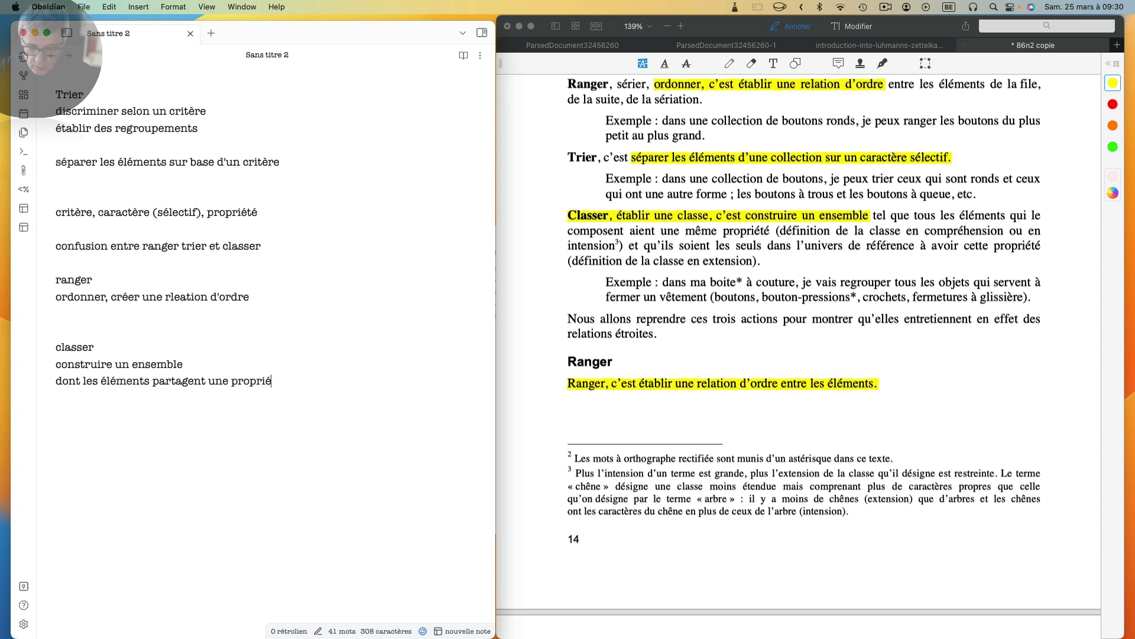
{"action": "type", "text": "té commun"}
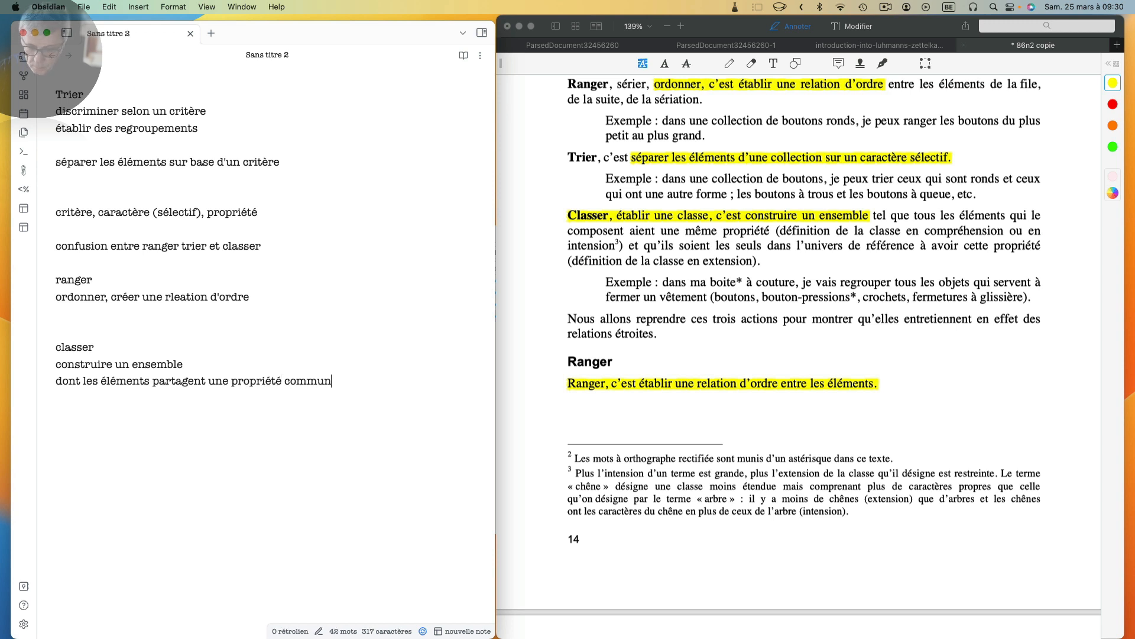
{"action": "type", "text": "e"}
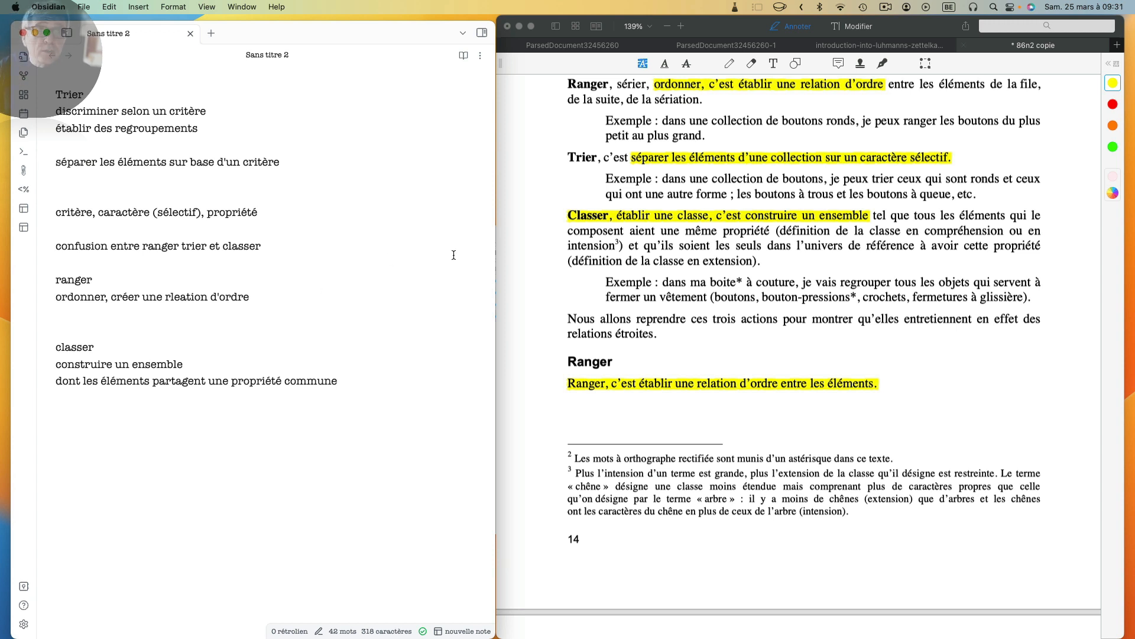
Step: In the PDF's Classer paragraph, highlight "qu'ils soient les seuls dans l'univers de référence à avoir cette propriété" in yellow
{"action": "scroll", "coordinate": [735, 256], "scroll_direction": "up", "scroll_amount": 1}
{"action": "scroll", "coordinate": [733, 256], "scroll_direction": "down", "scroll_amount": 1}
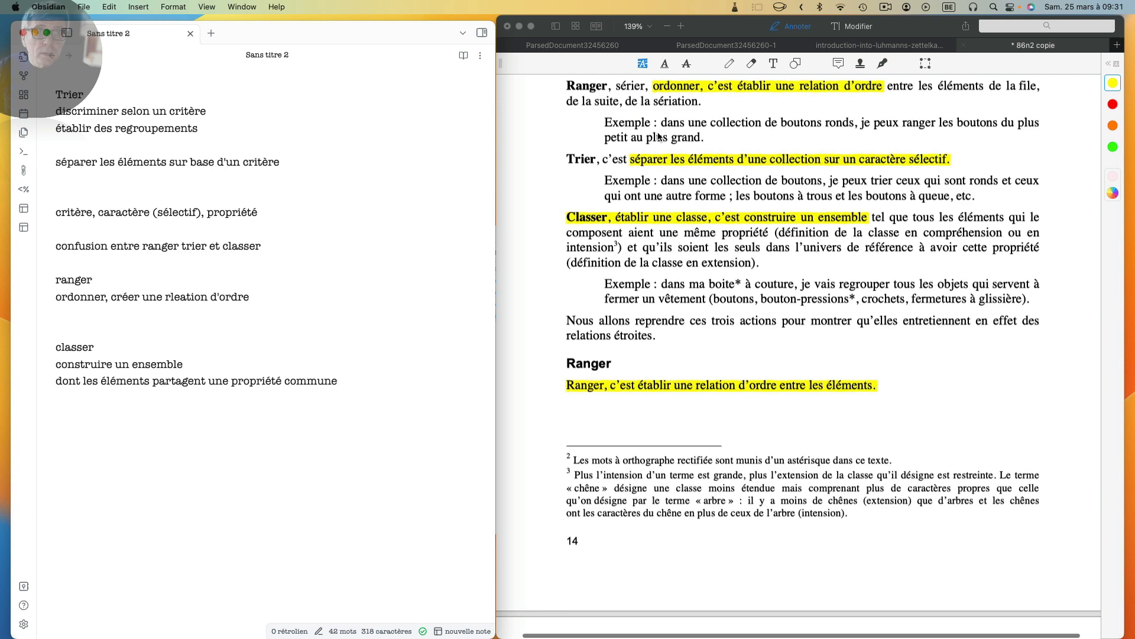
{"action": "left_click", "coordinate": [678, 255]}
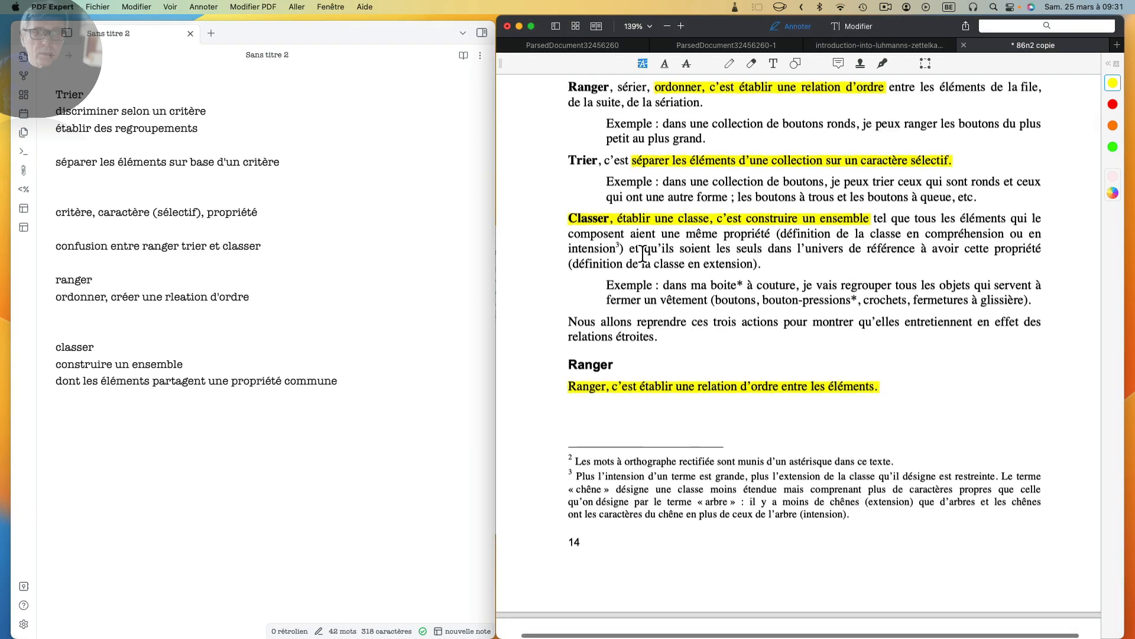
{"action": "left_click_drag", "start_coordinate": [643, 248], "coordinate": [1042, 251]}
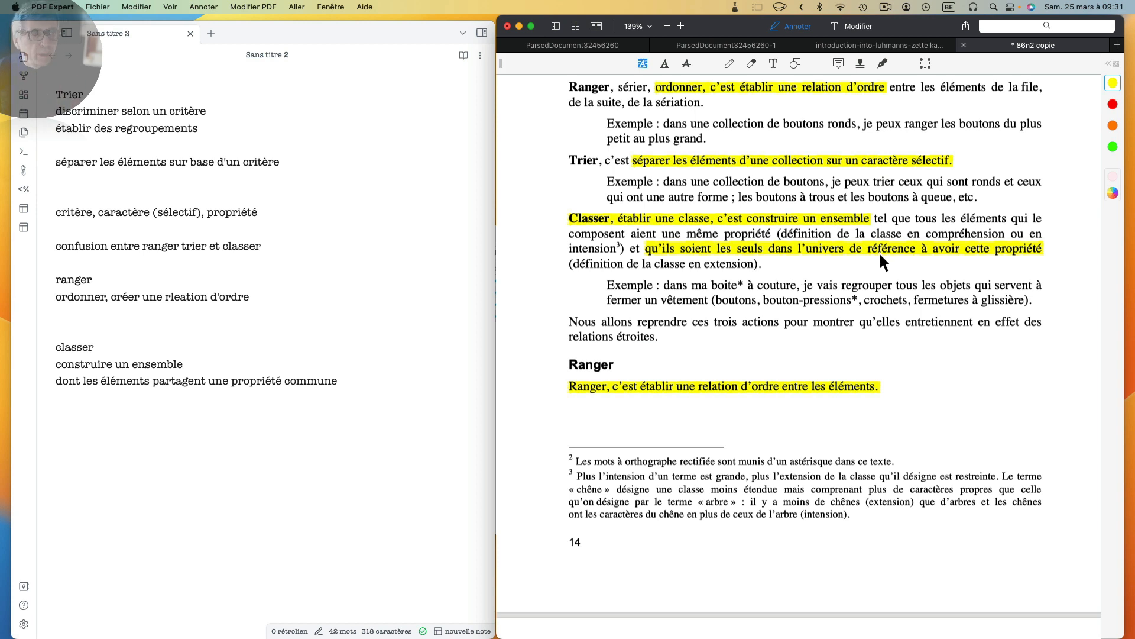
Step: Back in the Obsidian note, end the classer entry with the line "qu'ils sont les seuls à posséder DANS l'univers de référence"
{"action": "scroll", "coordinate": [372, 423], "scroll_direction": "down", "scroll_amount": 1}
{"action": "left_click", "coordinate": [335, 381]}
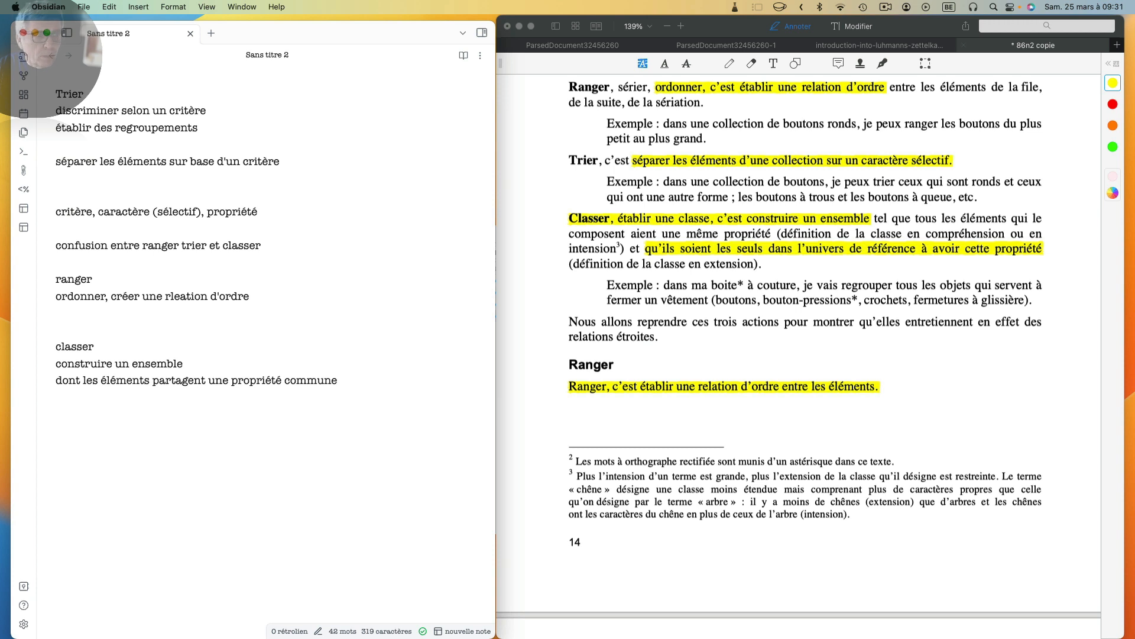
{"action": "type", "text": "qu"}
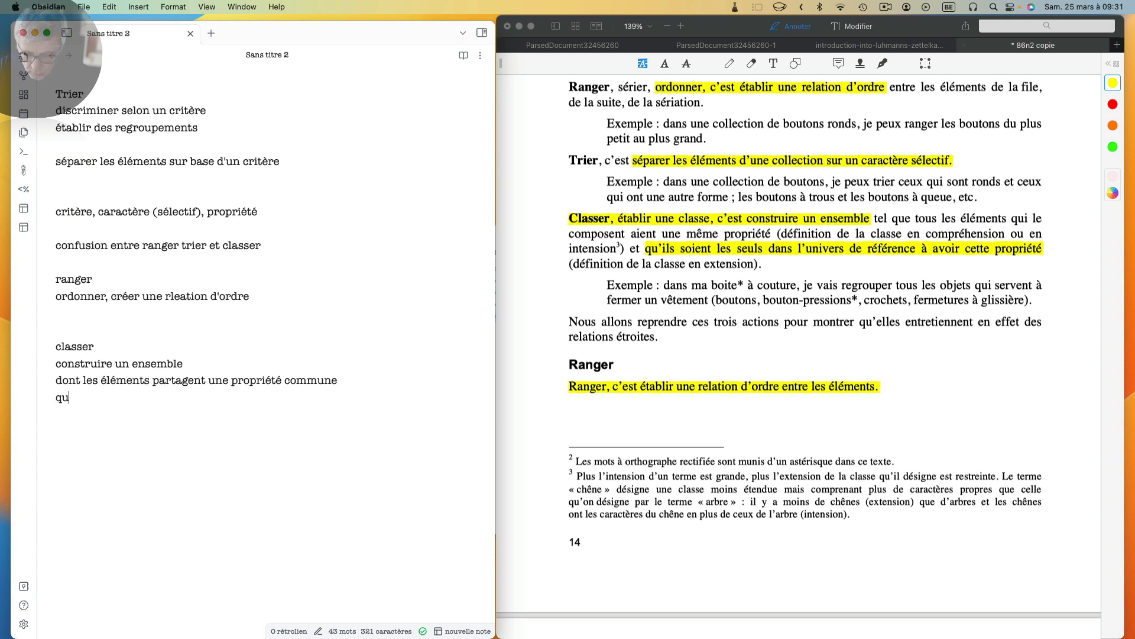
{"action": "type", "text": "'ils sont les seul"}
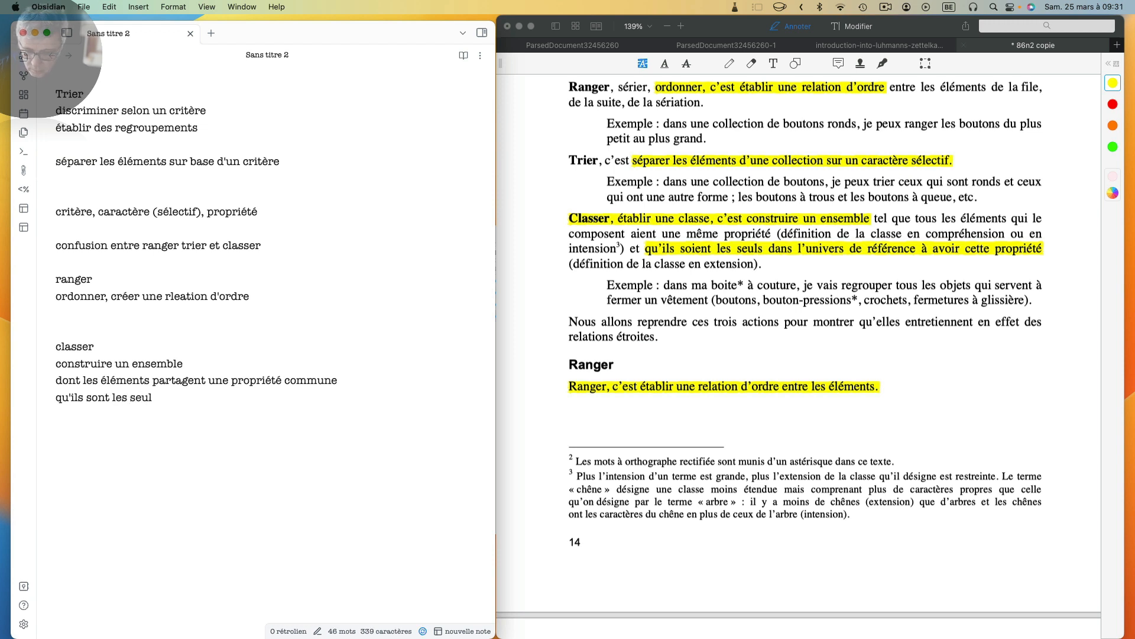
{"action": "type", "text": "s à"}
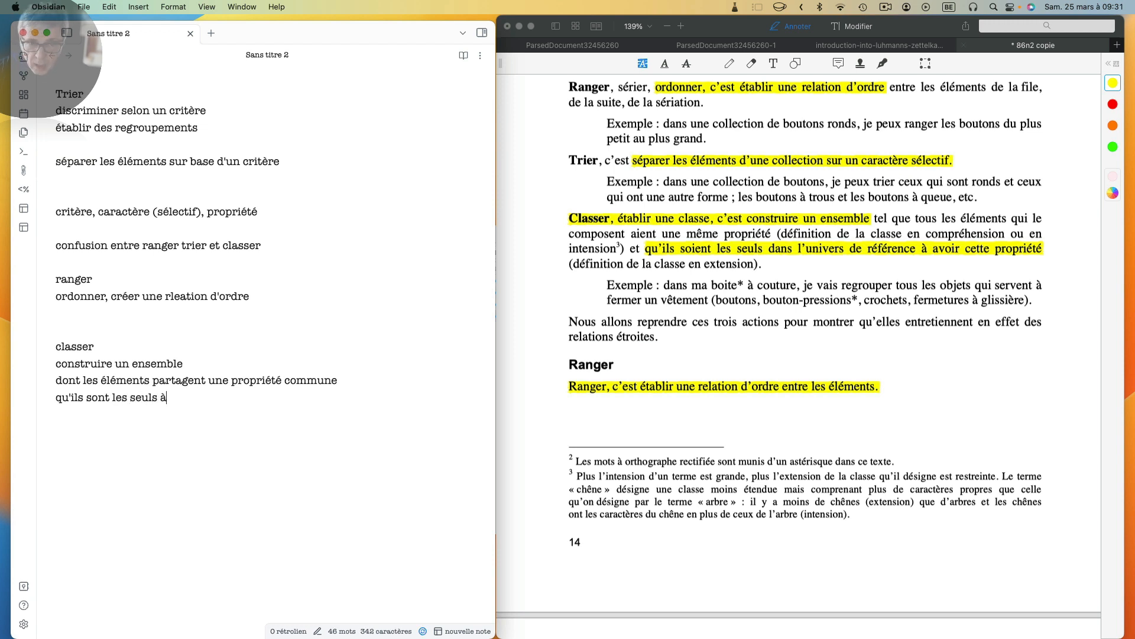
{"action": "type", "text": " possé"}
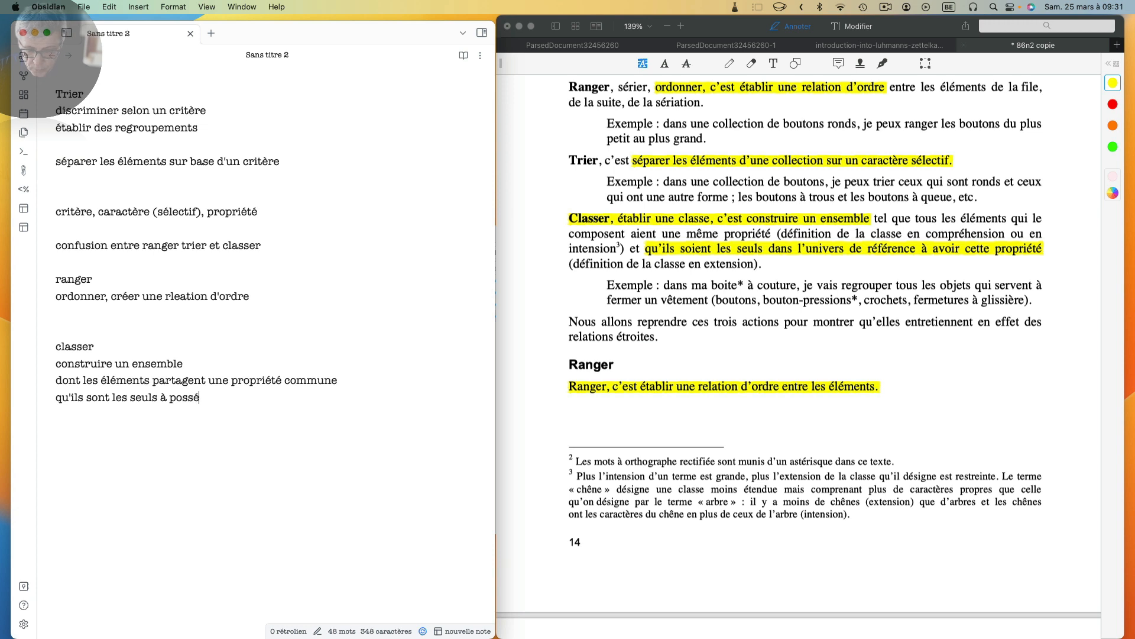
{"action": "type", "text": "der DANS l'uniuv"}
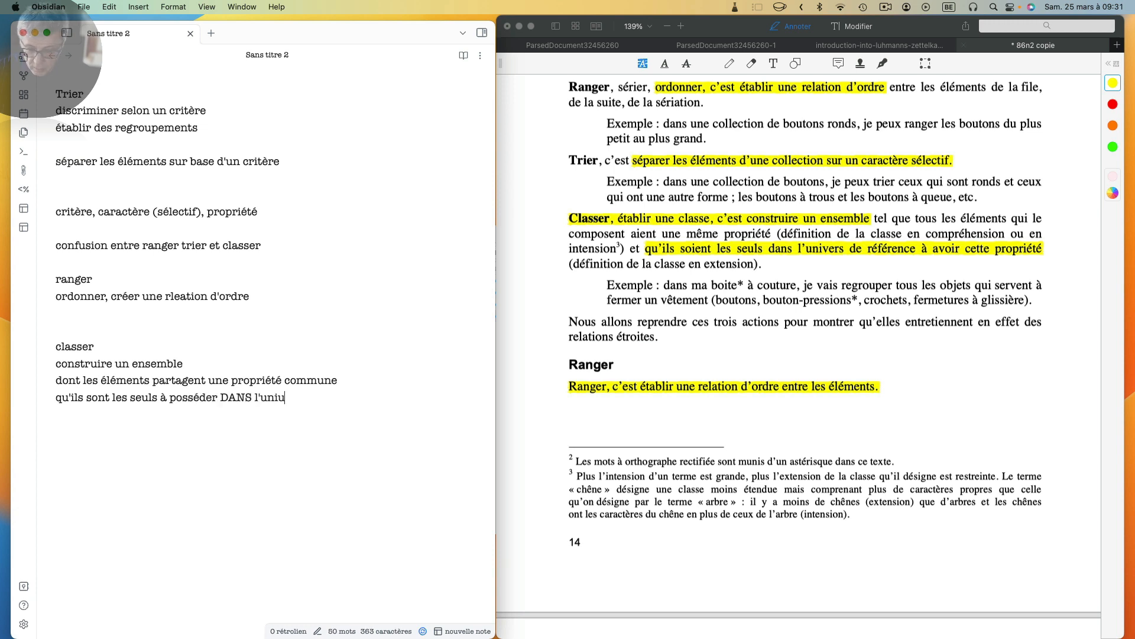
{"action": "key", "text": "BackSpace"}
{"action": "key", "text": "BackSpace"}
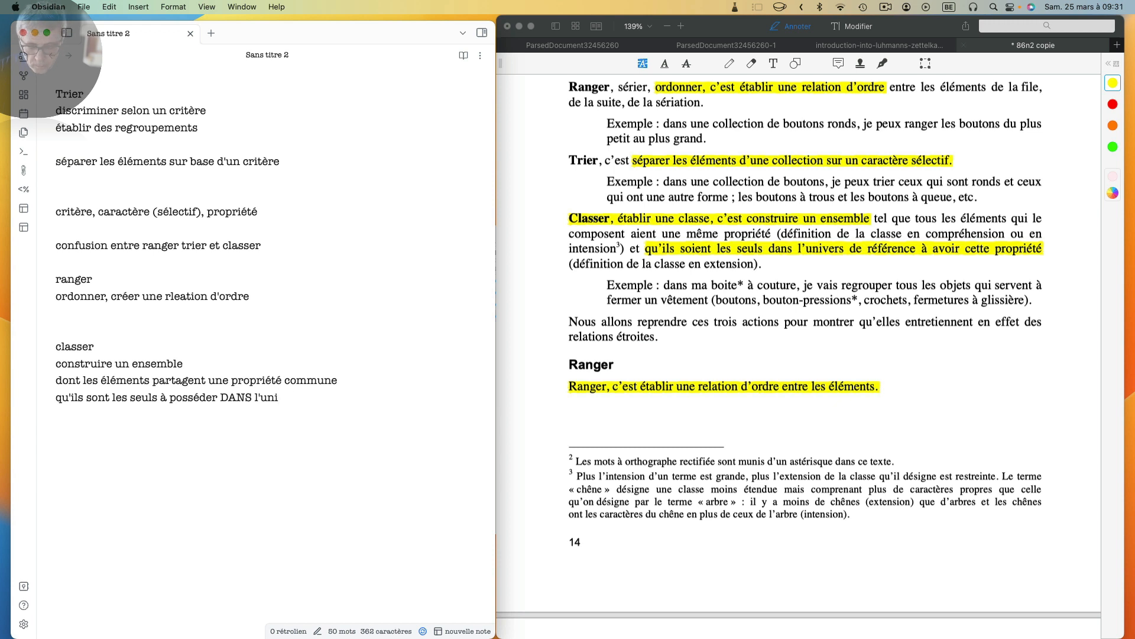
{"action": "type", "text": "vers de référence"}
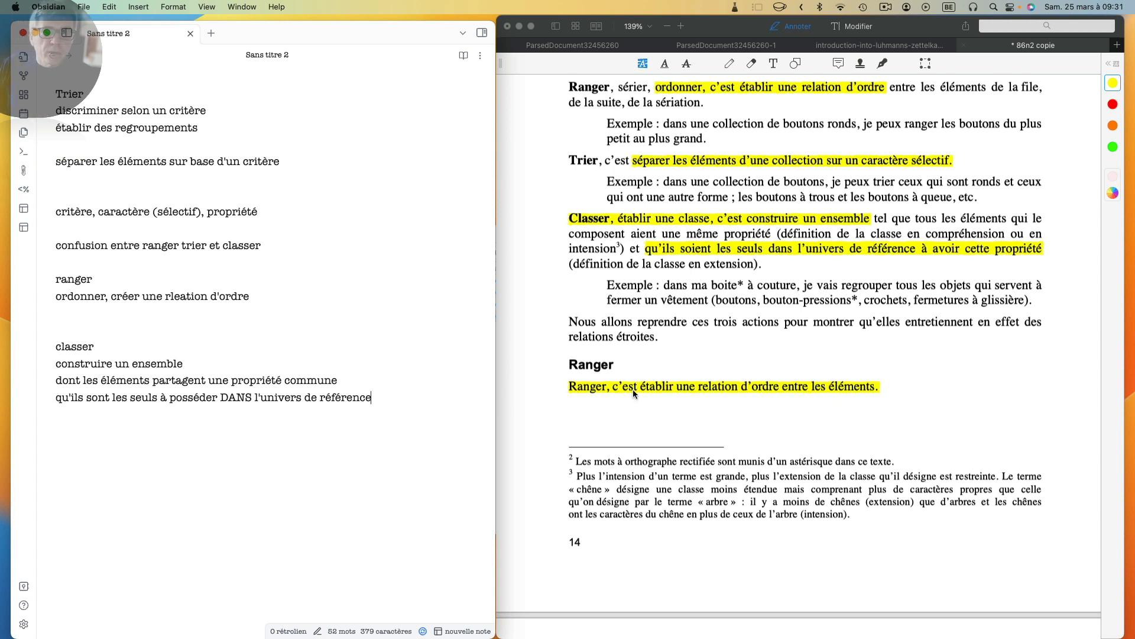
Step: Turn the note's "ranger", "Trier" and "classer" lines into level-2 Markdown headings
{"action": "scroll", "coordinate": [857, 386], "scroll_direction": "down", "scroll_amount": 3}
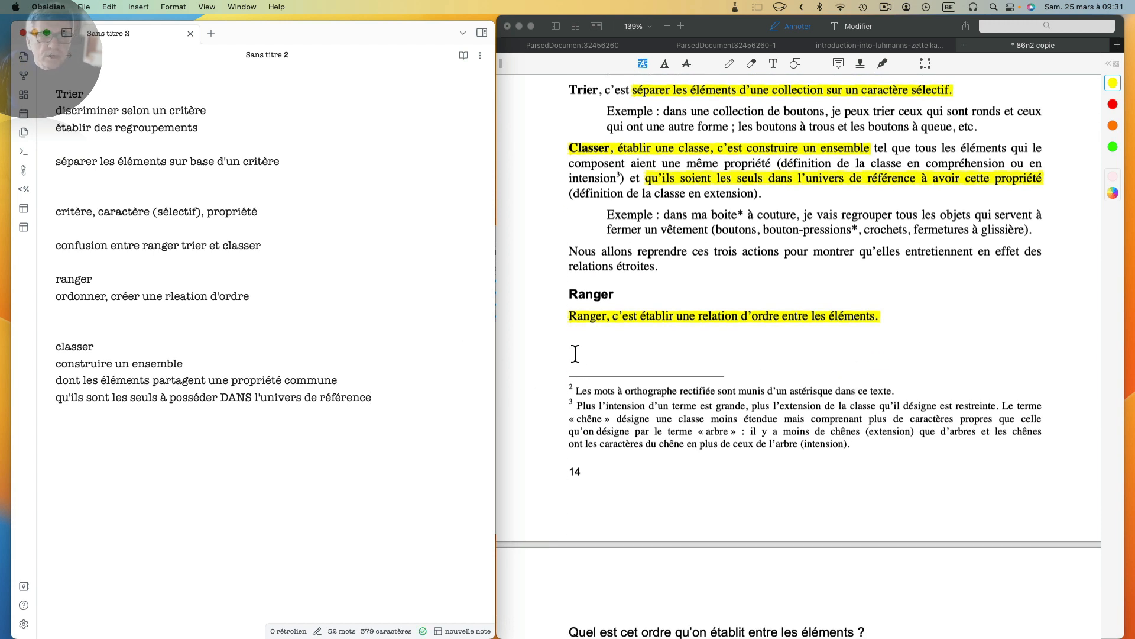
{"action": "scroll", "coordinate": [754, 322], "scroll_direction": "down", "scroll_amount": 4}
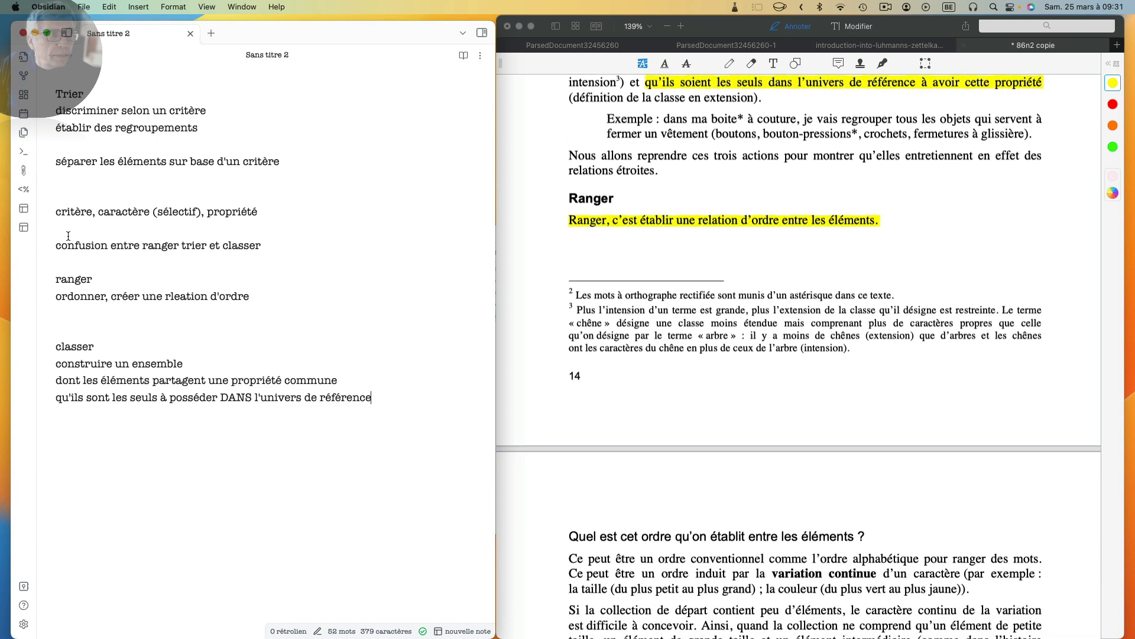
{"action": "double_click", "coordinate": [69, 279]}
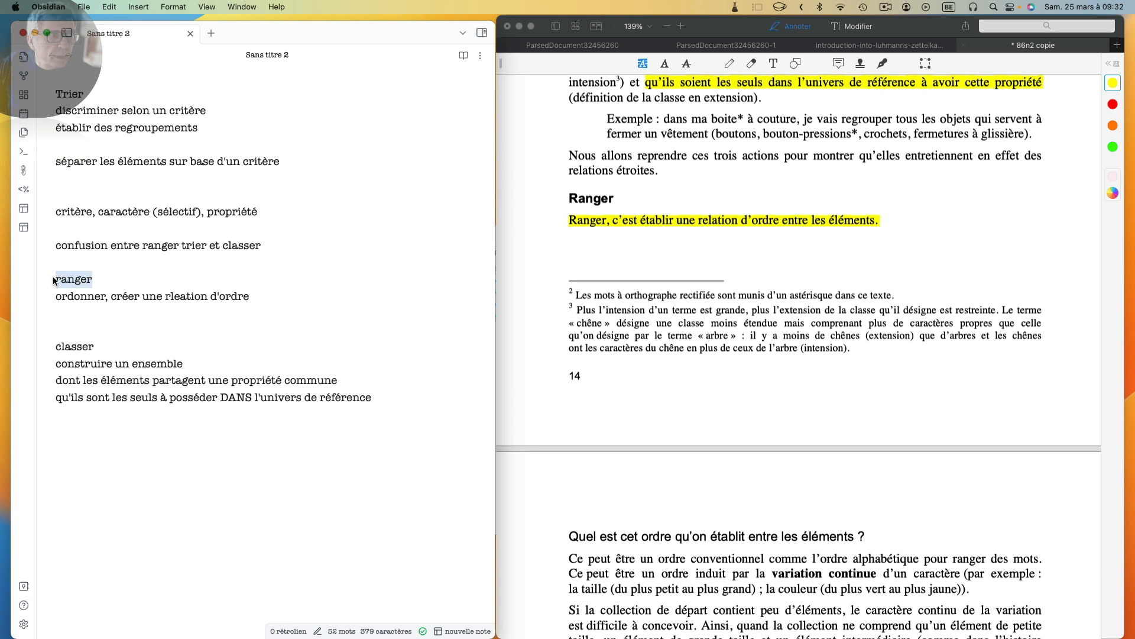
{"action": "left_click", "coordinate": [55, 279]}
{"action": "type", "text": "##"}
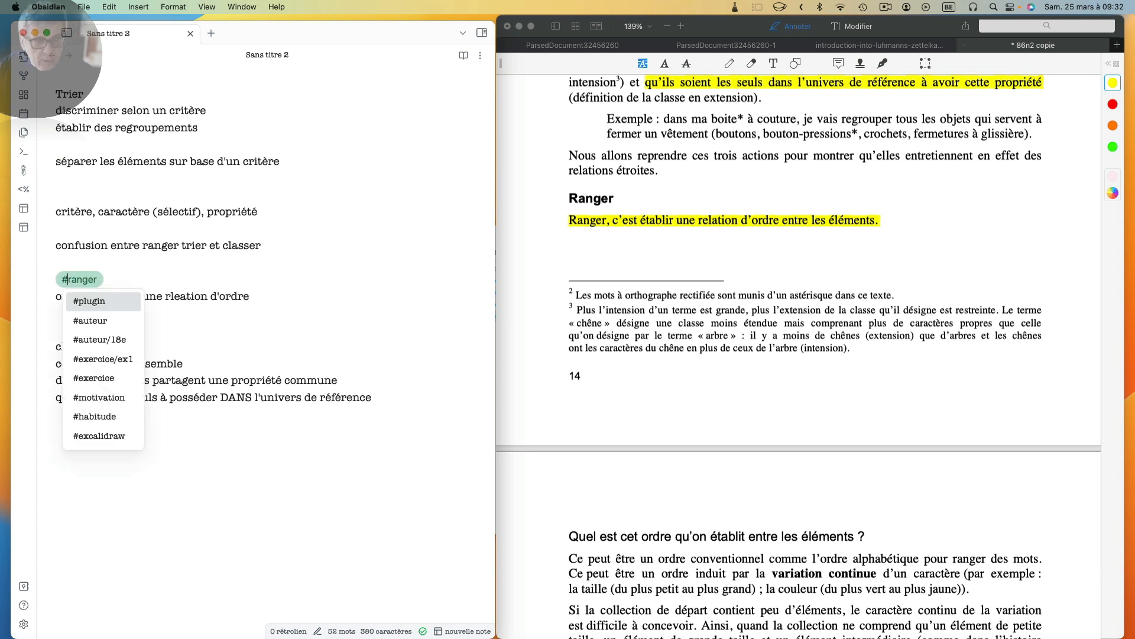
{"action": "left_click", "coordinate": [57, 93]}
{"action": "type", "text": "##"}
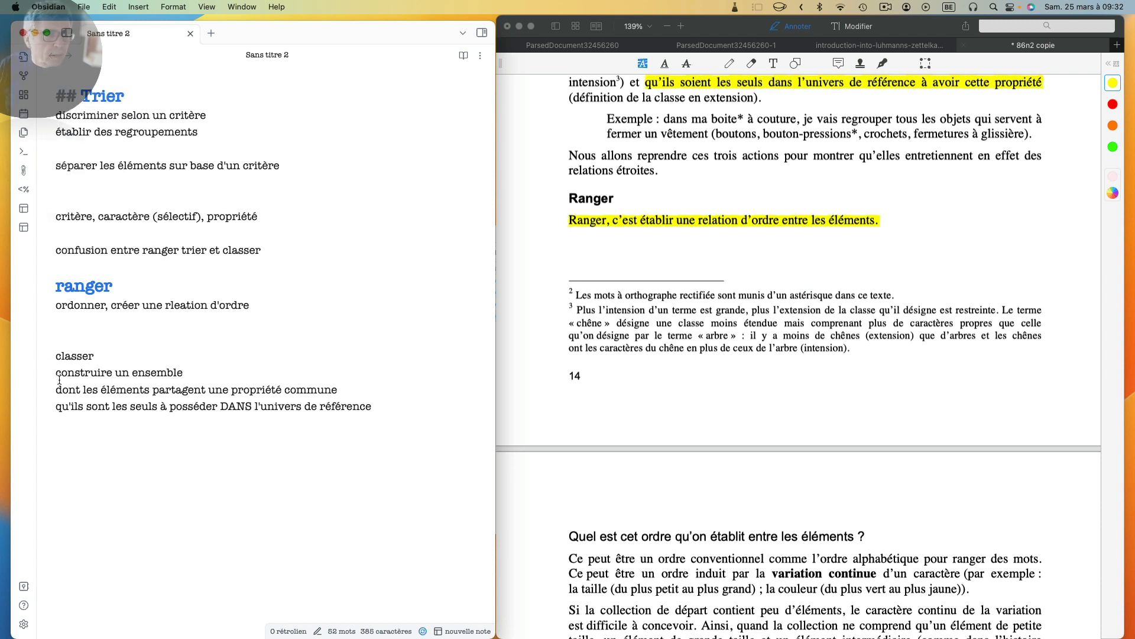
{"action": "left_click", "coordinate": [58, 358]}
{"action": "type", "text": "##"}
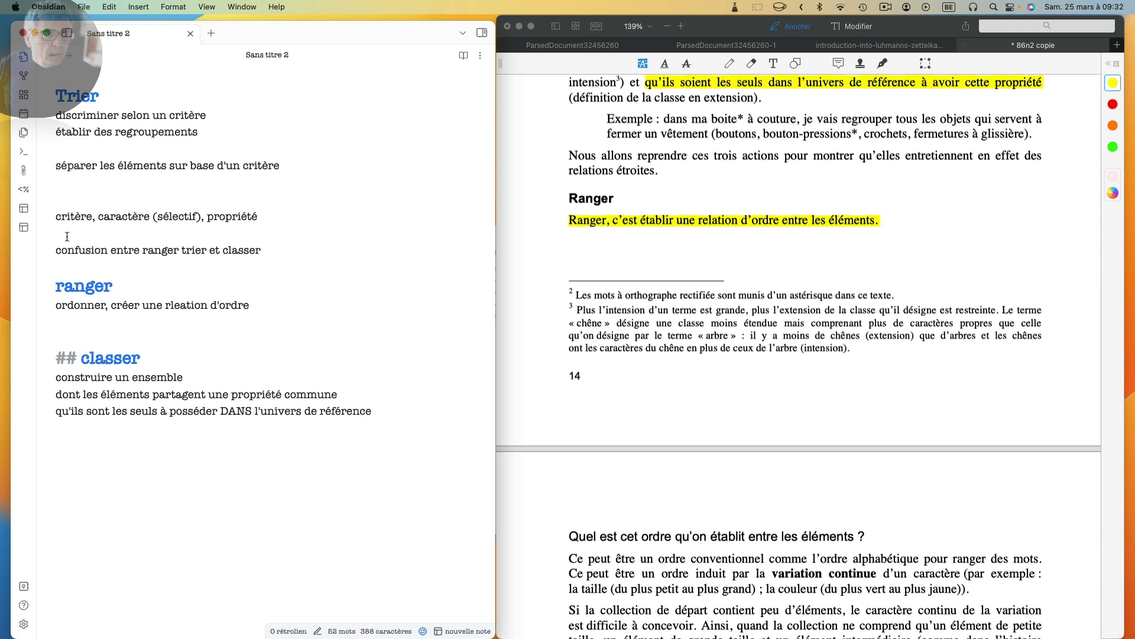
Step: Insert horizontal dividers below "séparer les éléments sur base d'un critère" and below "confusion entre ranger trier et classer"
{"action": "left_click", "coordinate": [66, 194]}
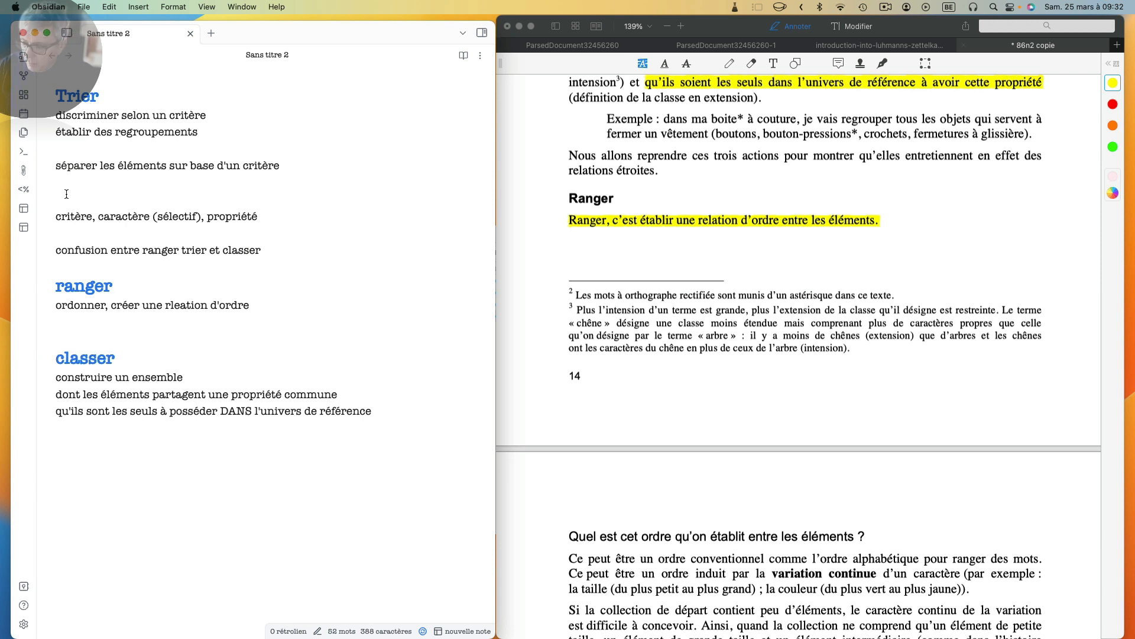
{"action": "type", "text": "***"}
{"action": "key", "text": "Return"}
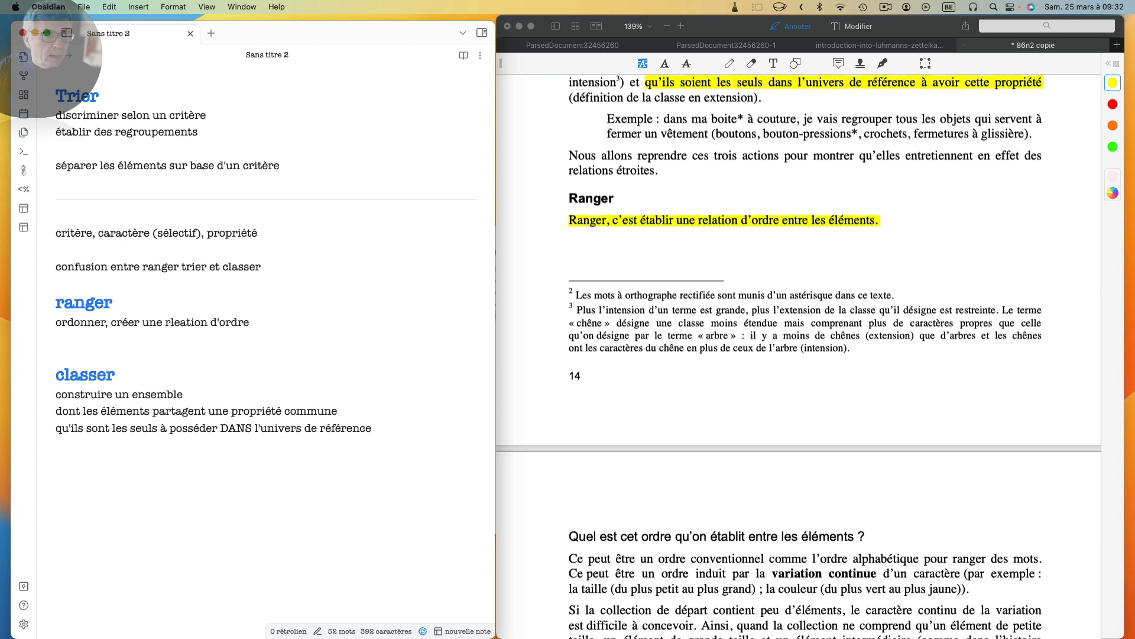
{"action": "type", "text": "*"}
{"action": "key", "text": "Return"}
Step: Insert a horizontal divider between the ranger definition and the classer heading, with a blank line above it
{"action": "key", "text": "Down"}
{"action": "key", "text": "Down"}
{"action": "key", "text": "Down"}
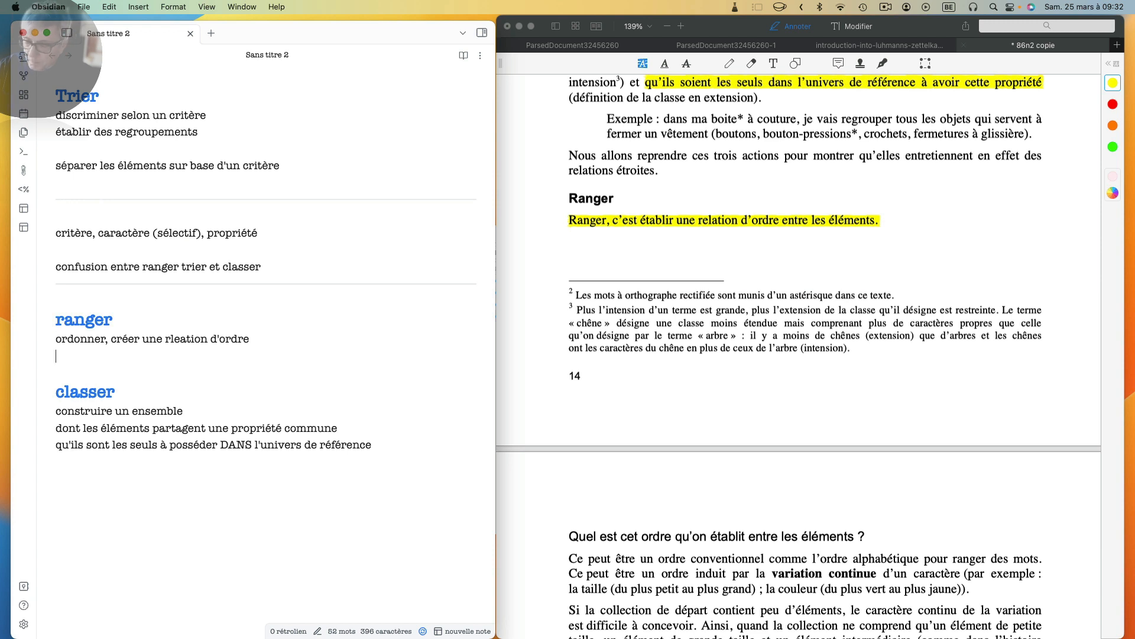
{"action": "type", "text": "***"}
{"action": "key", "text": "Return"}
{"action": "key", "text": "Up"}
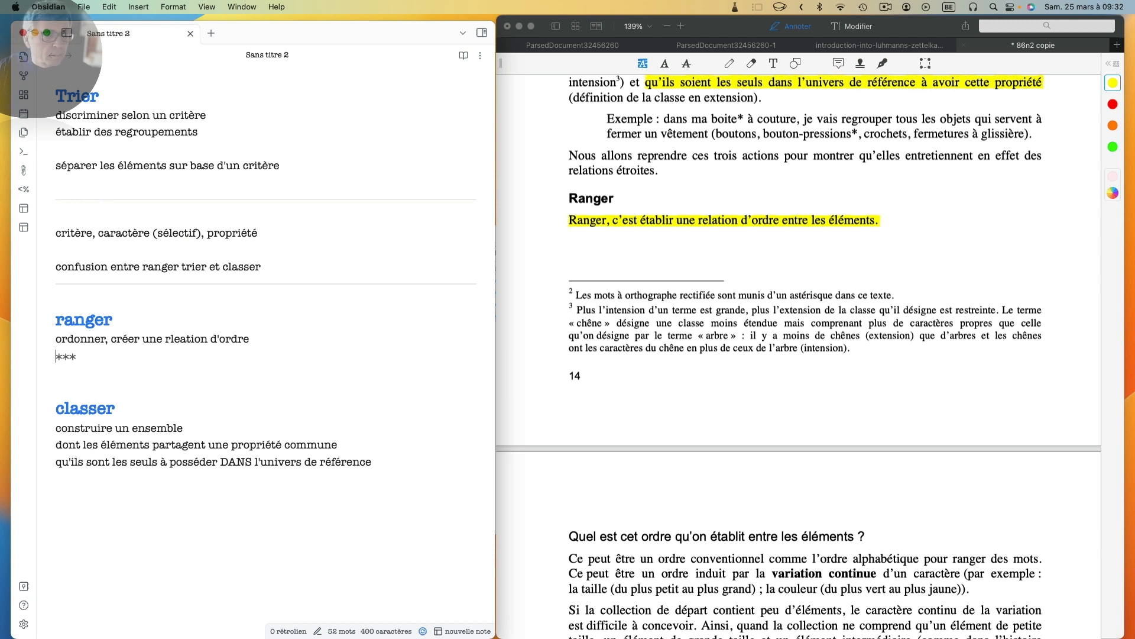
{"action": "key", "text": "Return"}
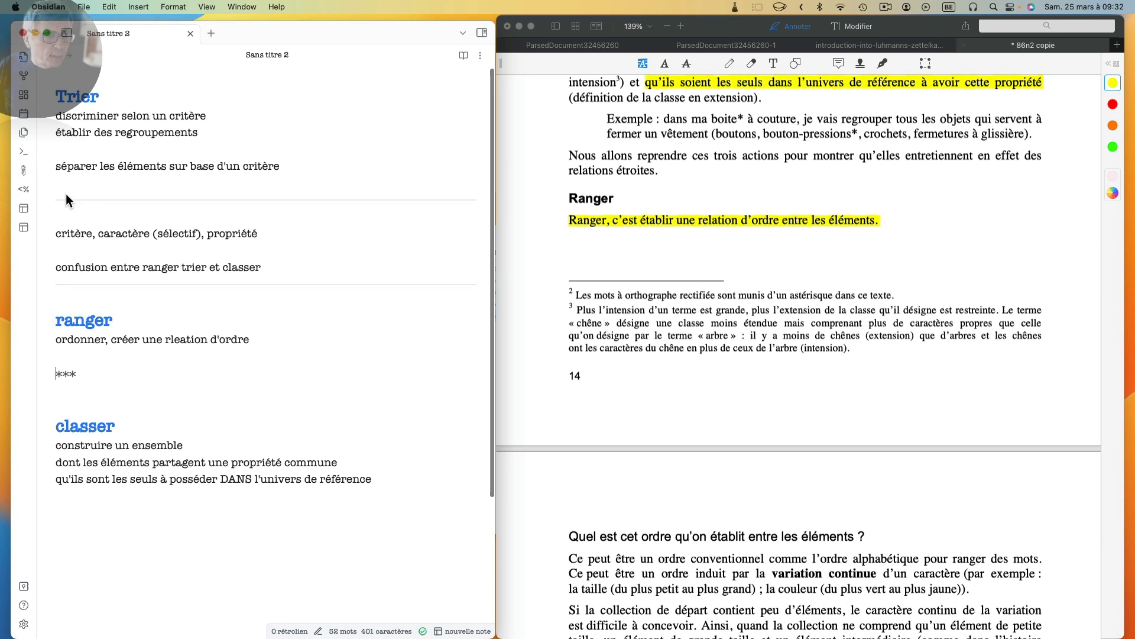
Step: Correct the misspelled "rleation" to "relation" in the ranger definition
{"action": "scroll", "coordinate": [782, 350], "scroll_direction": "down", "scroll_amount": 3}
{"action": "scroll", "coordinate": [781, 350], "scroll_direction": "down", "scroll_amount": 3}
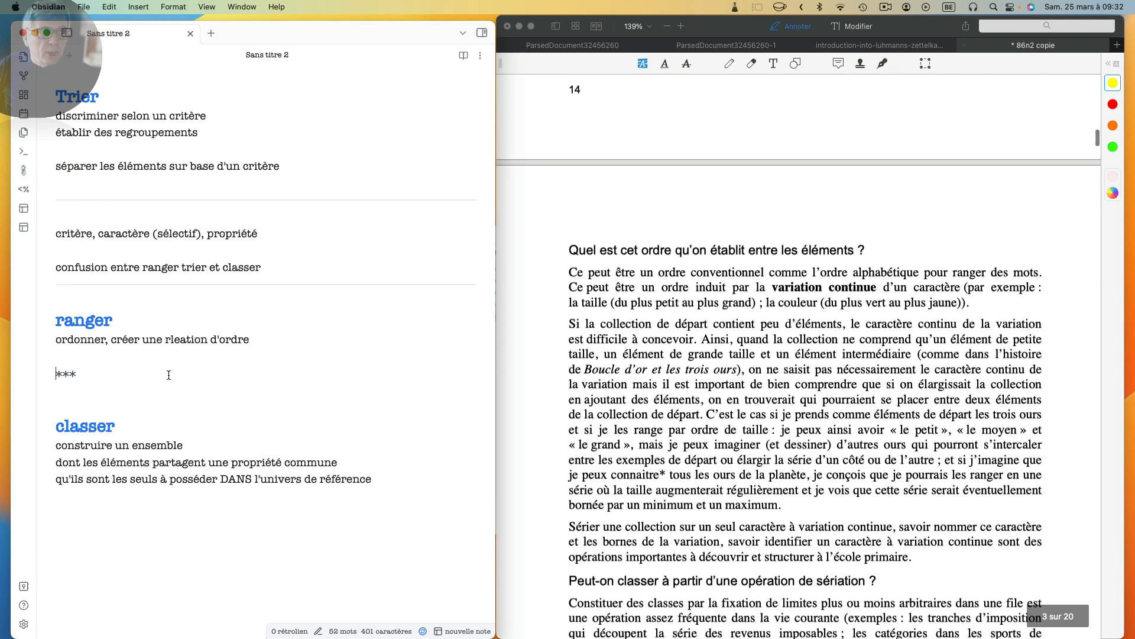
{"action": "scroll", "coordinate": [644, 311], "scroll_direction": "up", "scroll_amount": 4}
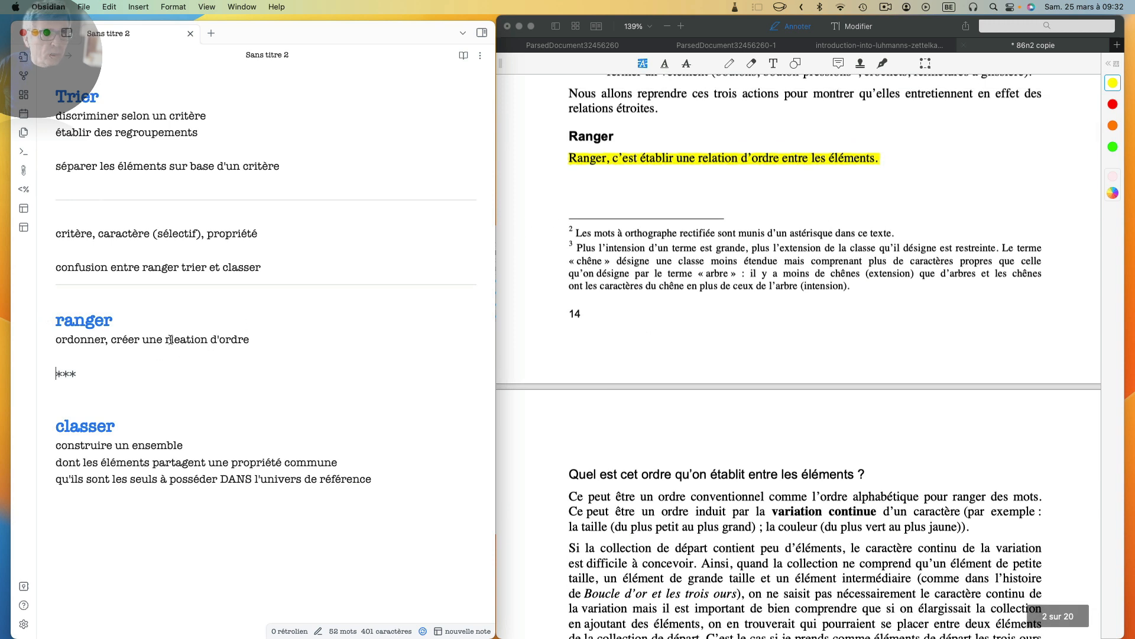
{"action": "key", "text": "BackSpace"}
{"action": "type", "text": "el"}
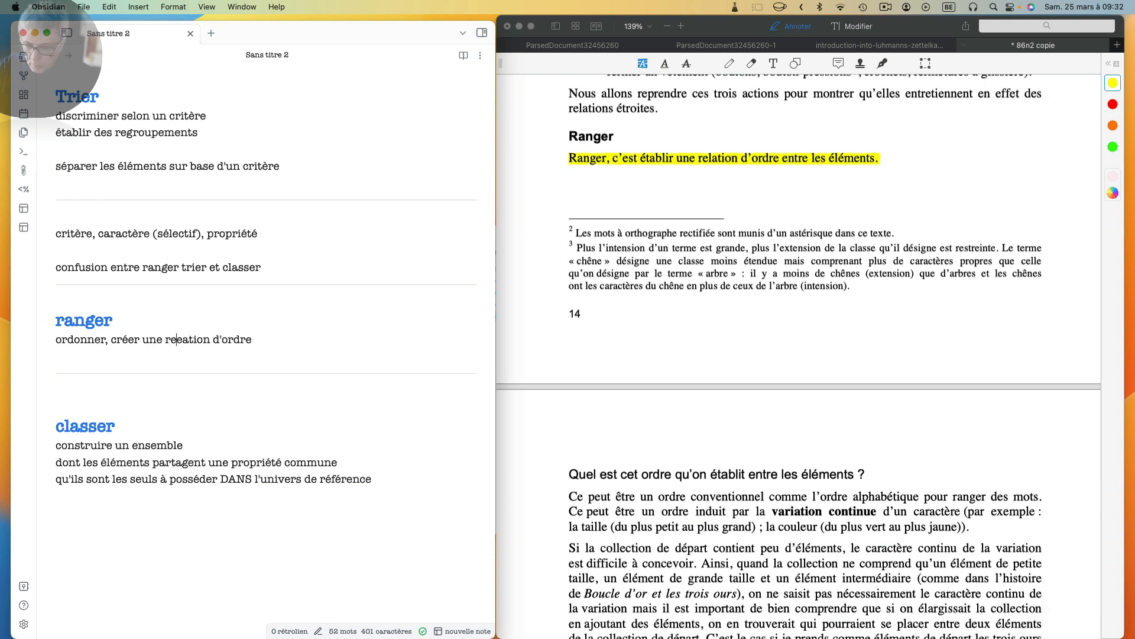
{"action": "key", "text": "Delete"}
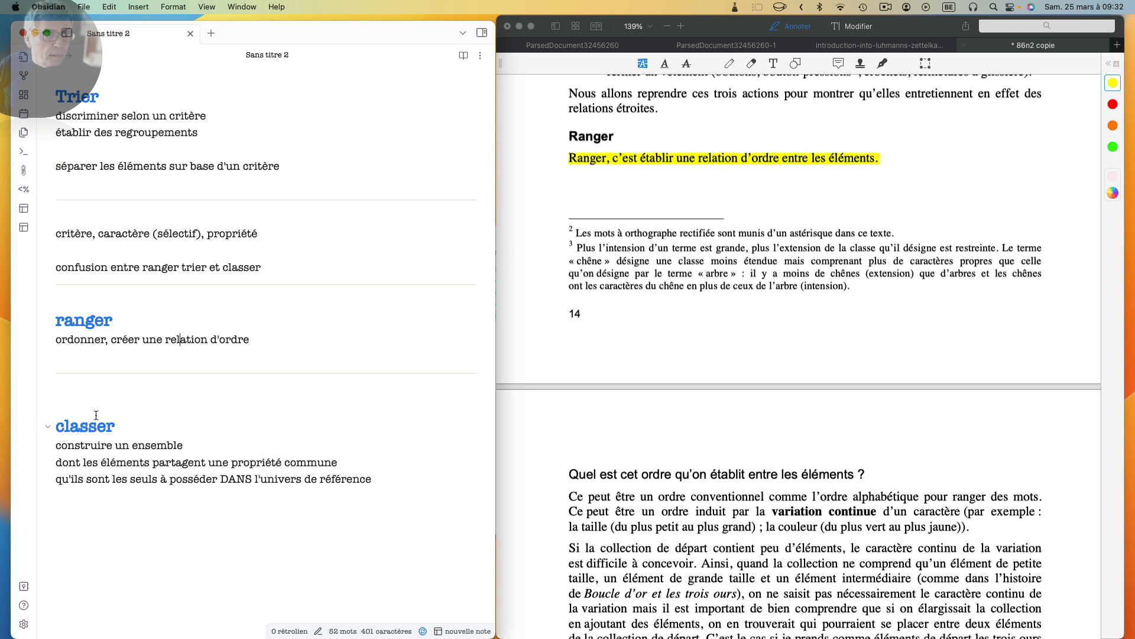
Step: Add a level-2 heading "relation d'ordre" below the divider that follows the ranger section
{"action": "type", "text": "##"}
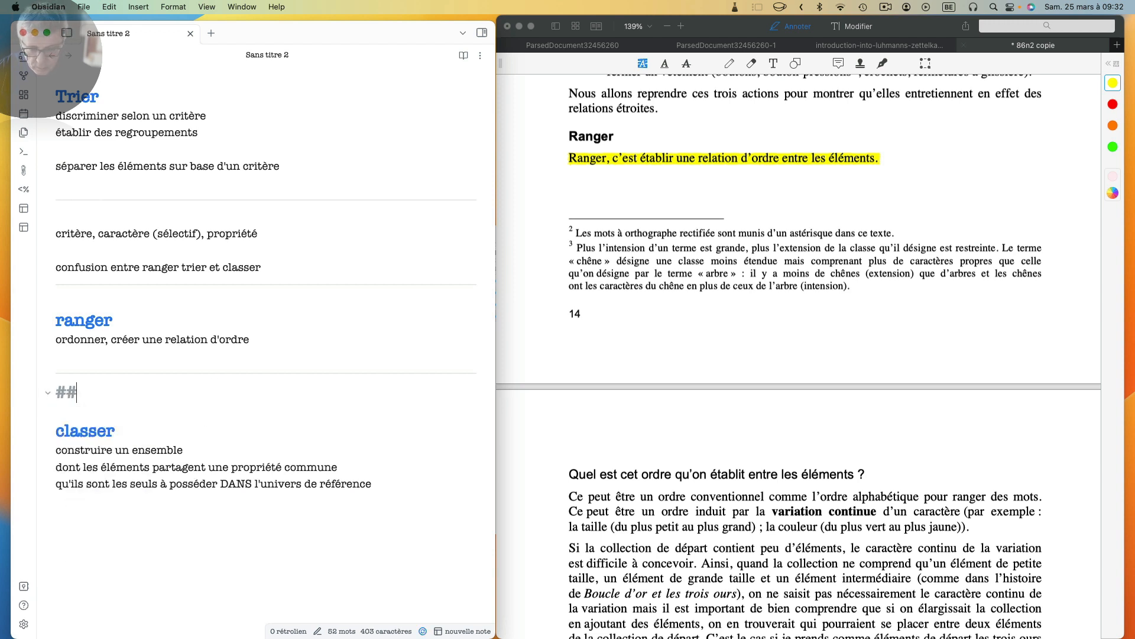
{"action": "type", "text": " relation d'or"}
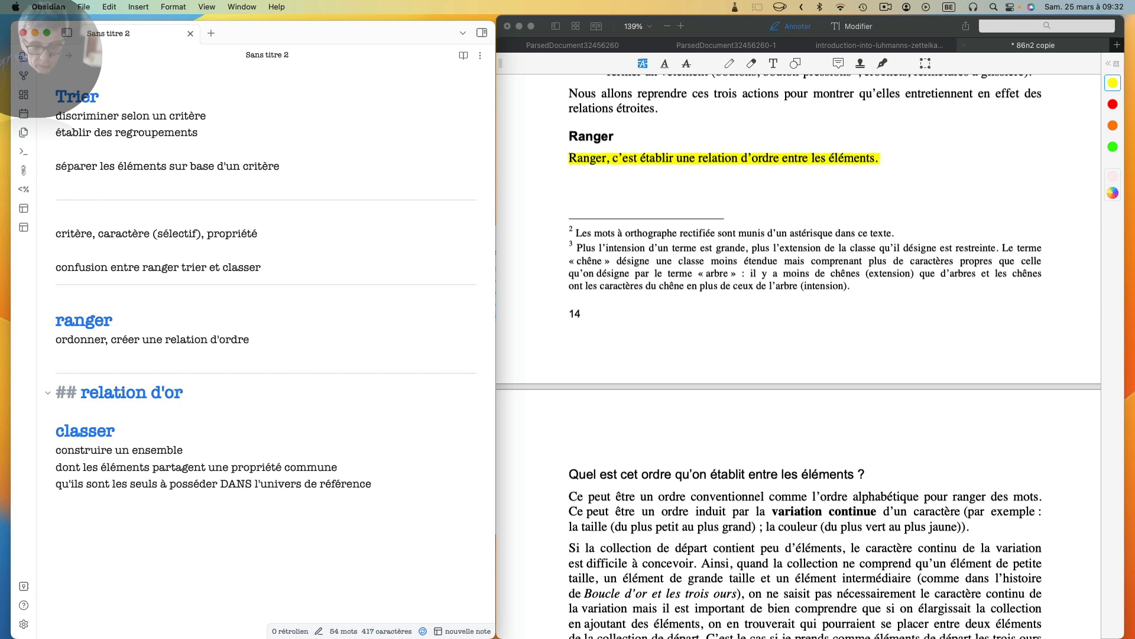
{"action": "type", "text": "dre"}
{"action": "key", "text": "Return"}
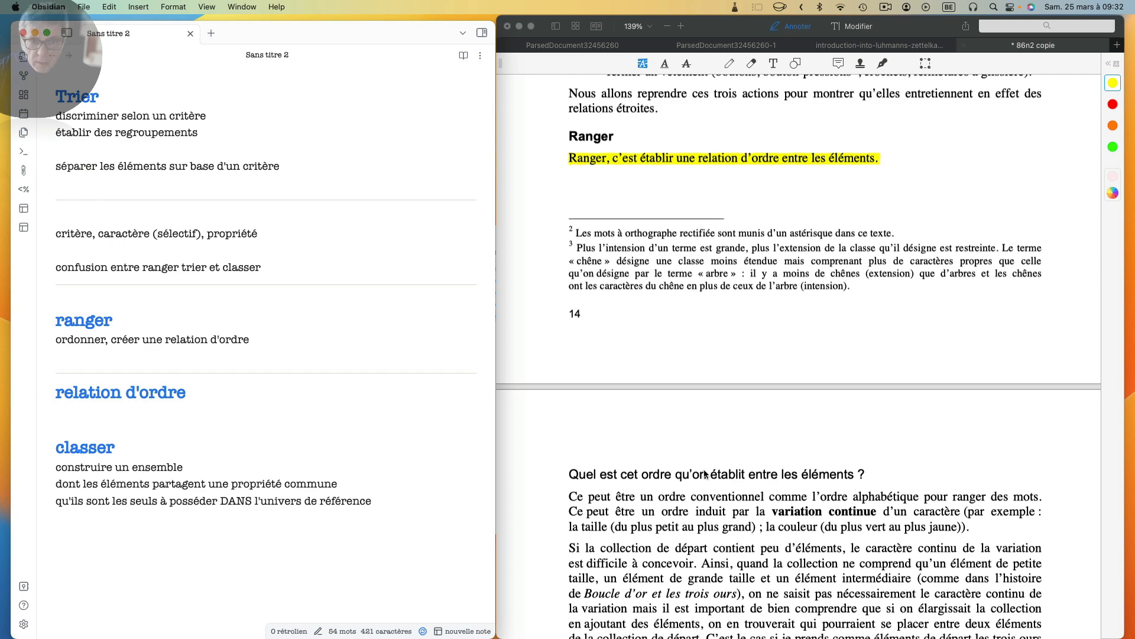
Step: Under the "relation d'ordre" heading, write the line "-ordre continu (ex: la taille, le poids)"
{"action": "scroll", "coordinate": [706, 473], "scroll_direction": "down", "scroll_amount": 3}
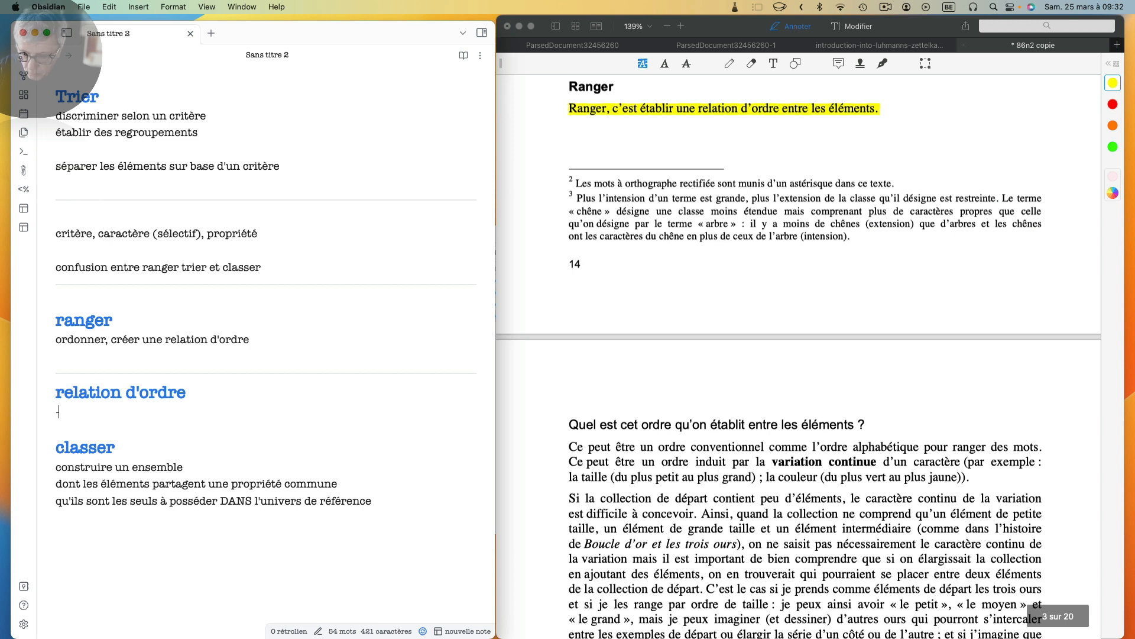
{"action": "type", "text": "-ordre"}
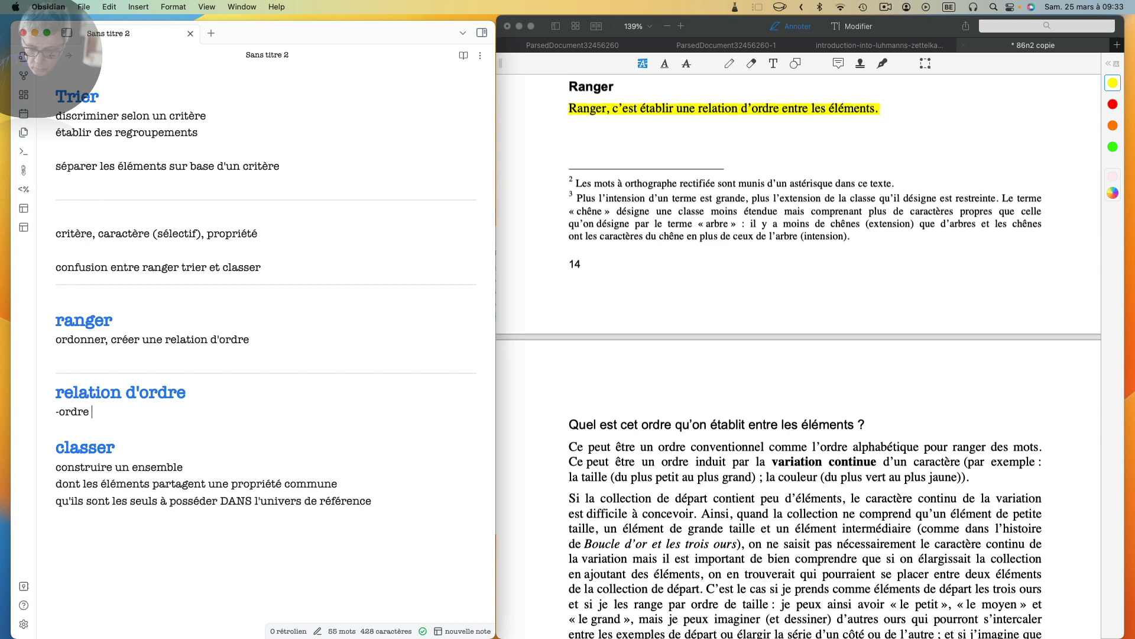
{"action": "type", "text": "continu"}
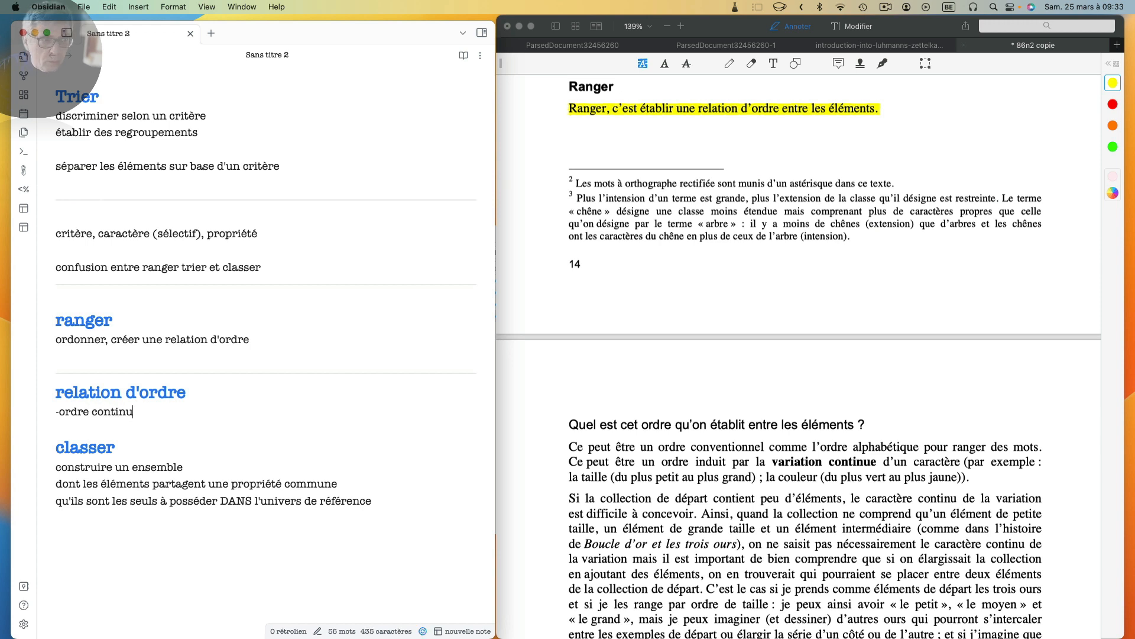
{"action": "type", "text": " (ex: 1"}
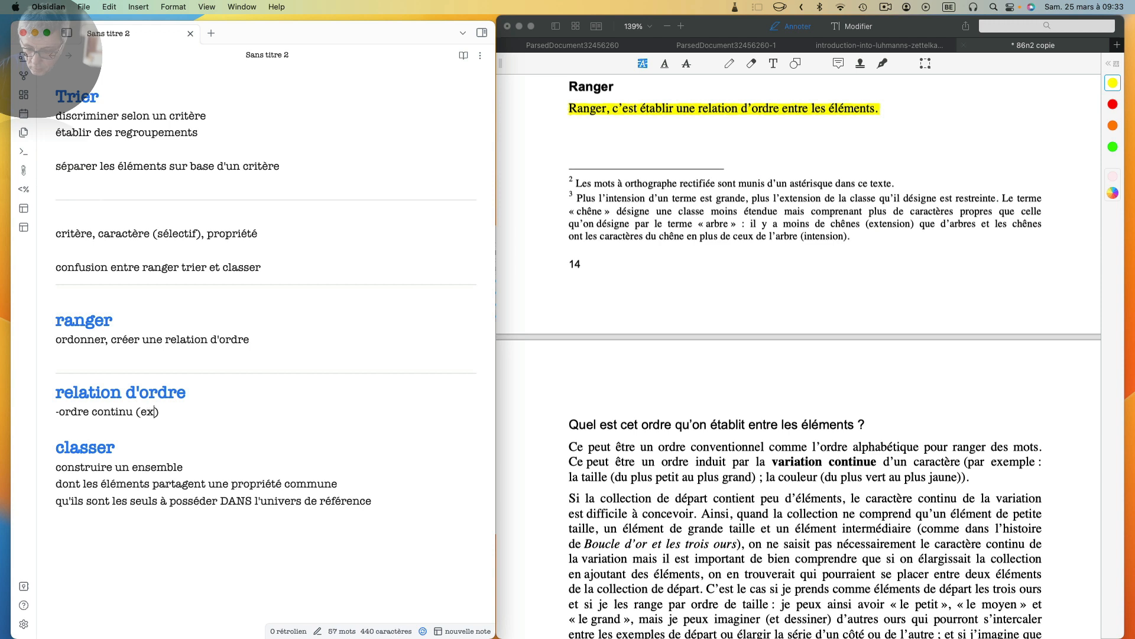
{"action": "type", "text": "a taille, le poids"}
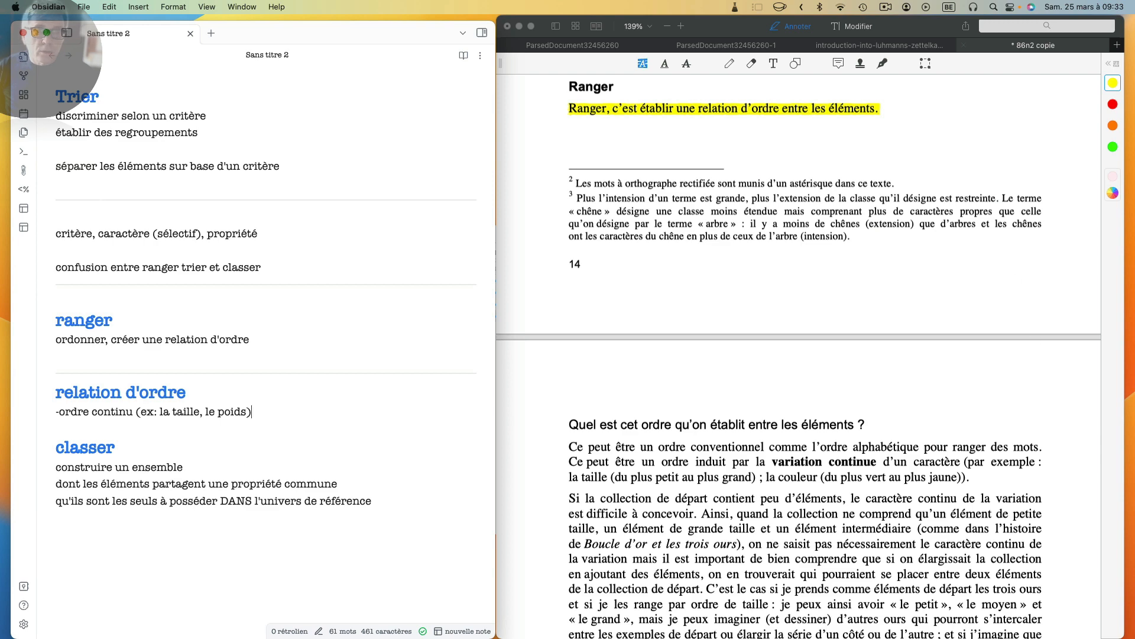
Step: In the PDF's section on the order between elements, highlight "ordre induit par la variation continue" in yellow
{"action": "scroll", "coordinate": [923, 331], "scroll_direction": "down", "scroll_amount": 3}
{"action": "scroll", "coordinate": [903, 337], "scroll_direction": "down", "scroll_amount": 2}
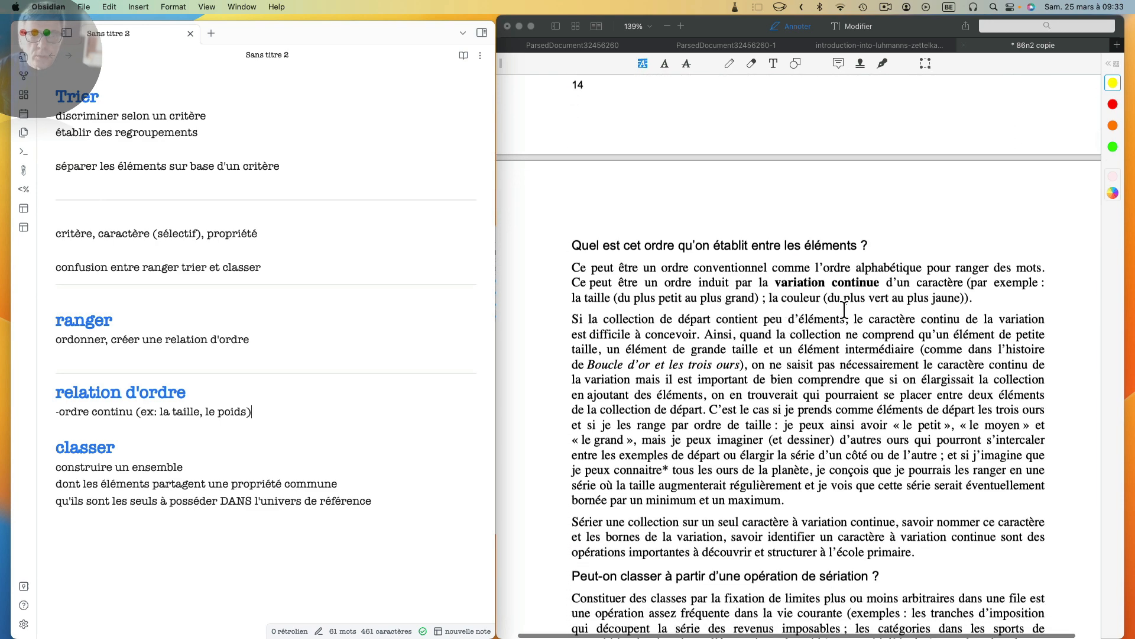
{"action": "scroll", "coordinate": [845, 310], "scroll_direction": "down", "scroll_amount": 3}
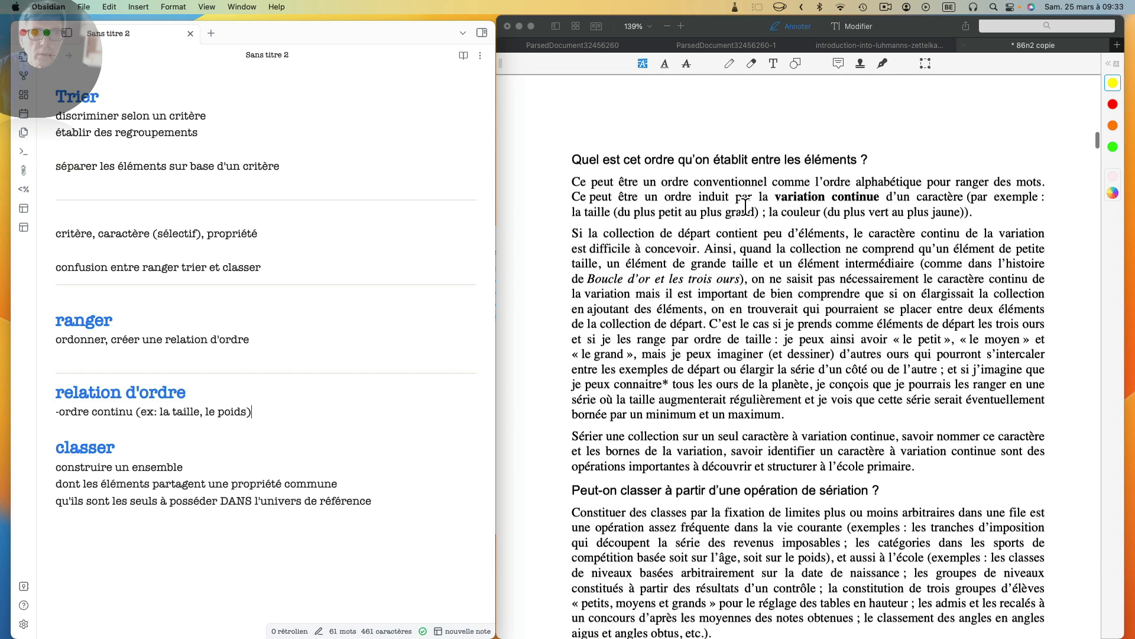
{"action": "left_click", "coordinate": [649, 201]}
{"action": "mouse_move", "coordinate": [668, 201]}
{"action": "left_mouse_down"}
{"action": "mouse_move", "coordinate": [891, 201]}
{"action": "mouse_move", "coordinate": [882, 201]}
{"action": "left_mouse_up"}
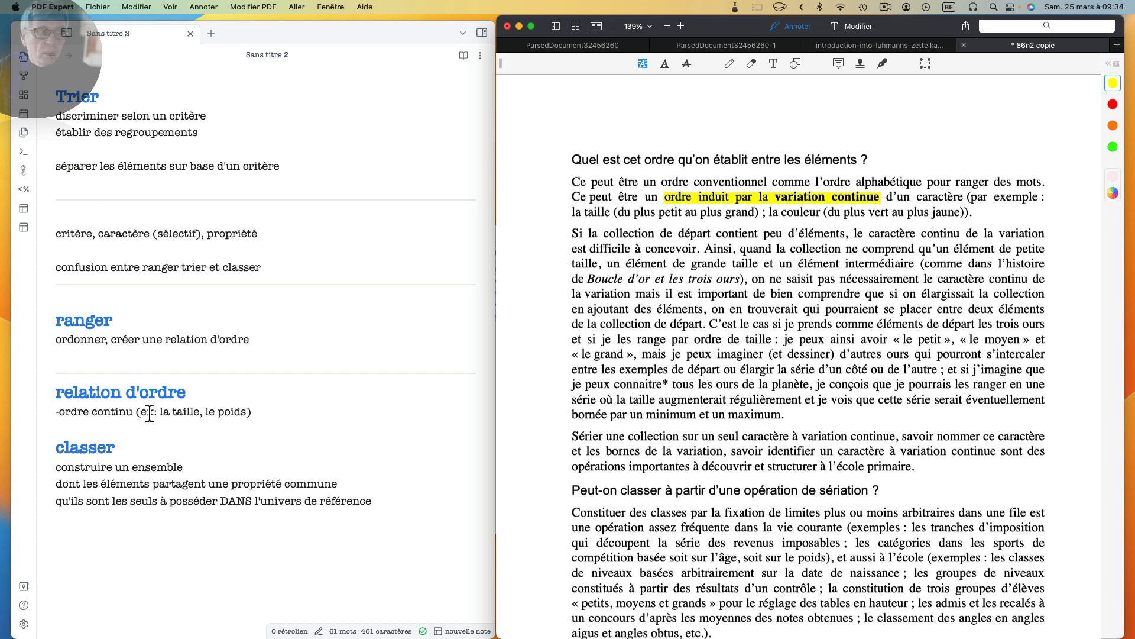
Step: Back in the Obsidian note, add the indented line "détectable si grand nombre d'éléments" beneath the "ordre continu" line
{"action": "left_click", "coordinate": [269, 411]}
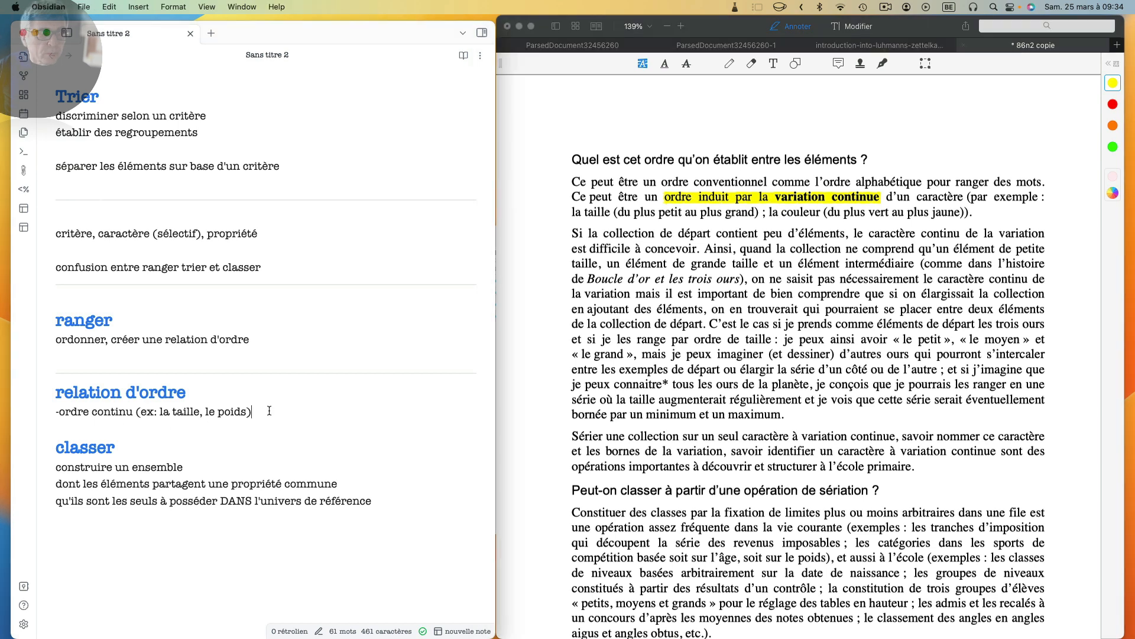
{"action": "key", "text": "Return"}
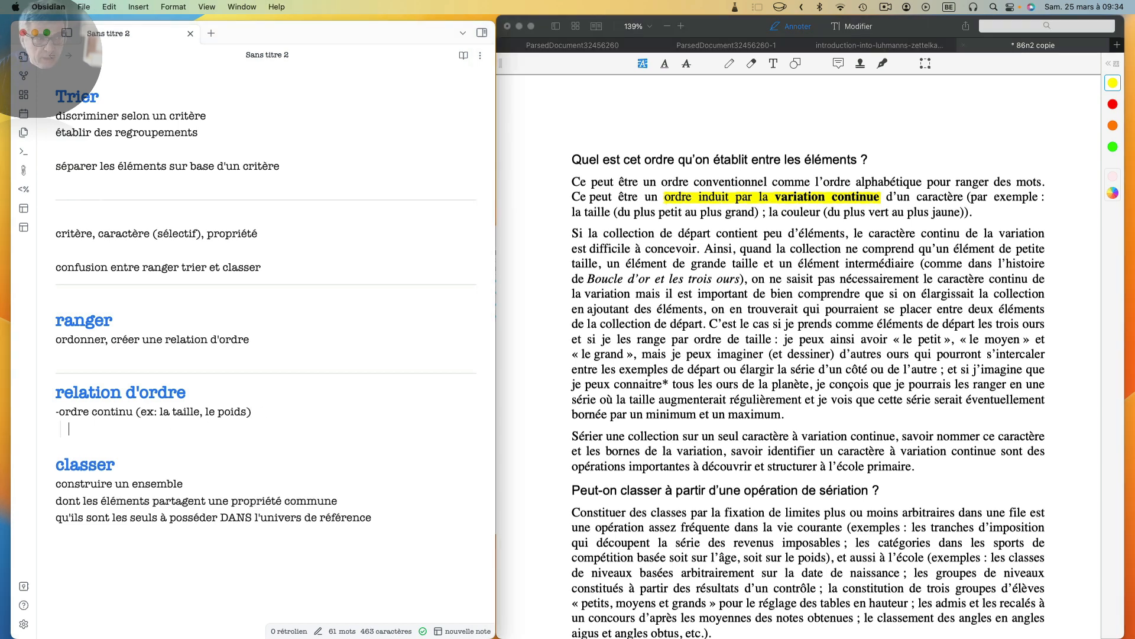
{"action": "type", "text": "détectab"}
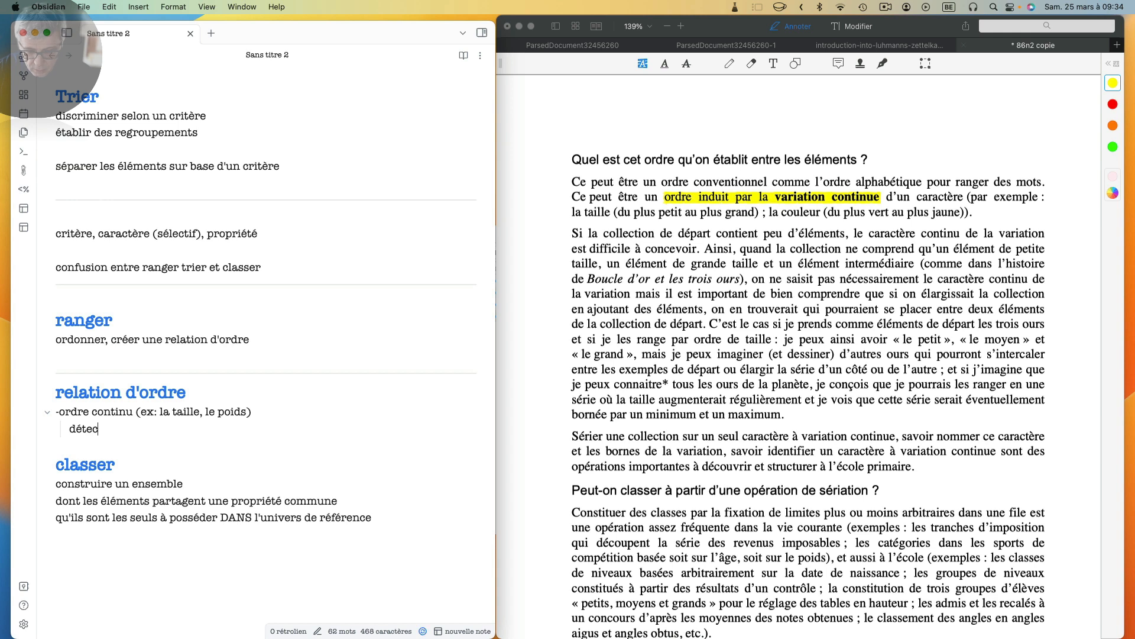
{"action": "type", "text": "le si grand nomb"}
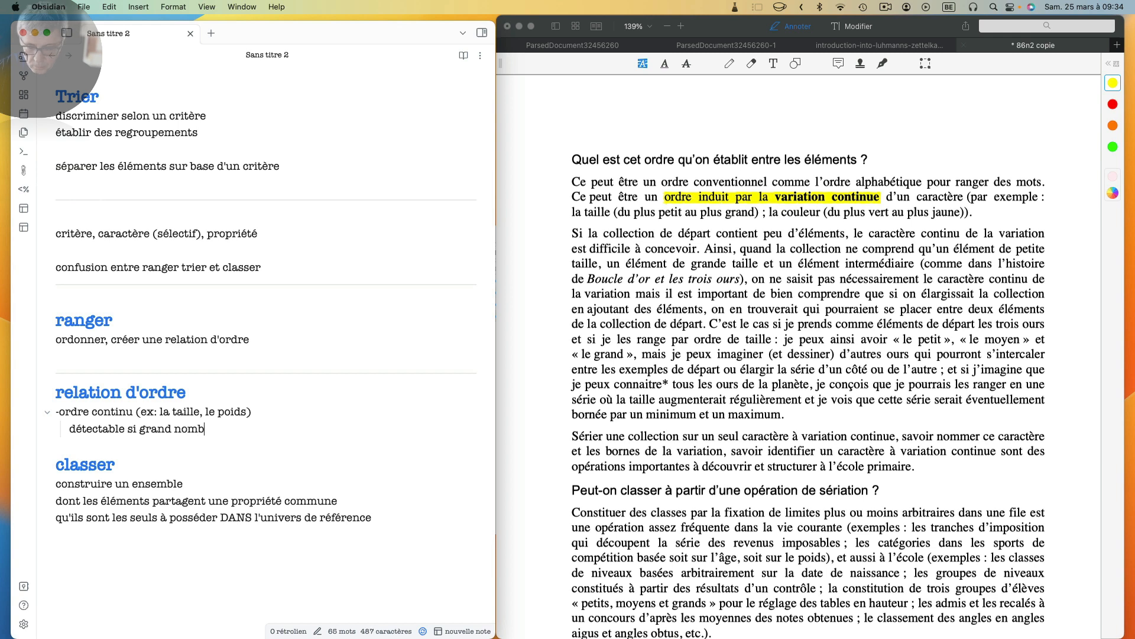
{"action": "type", "text": "re d'éléments"}
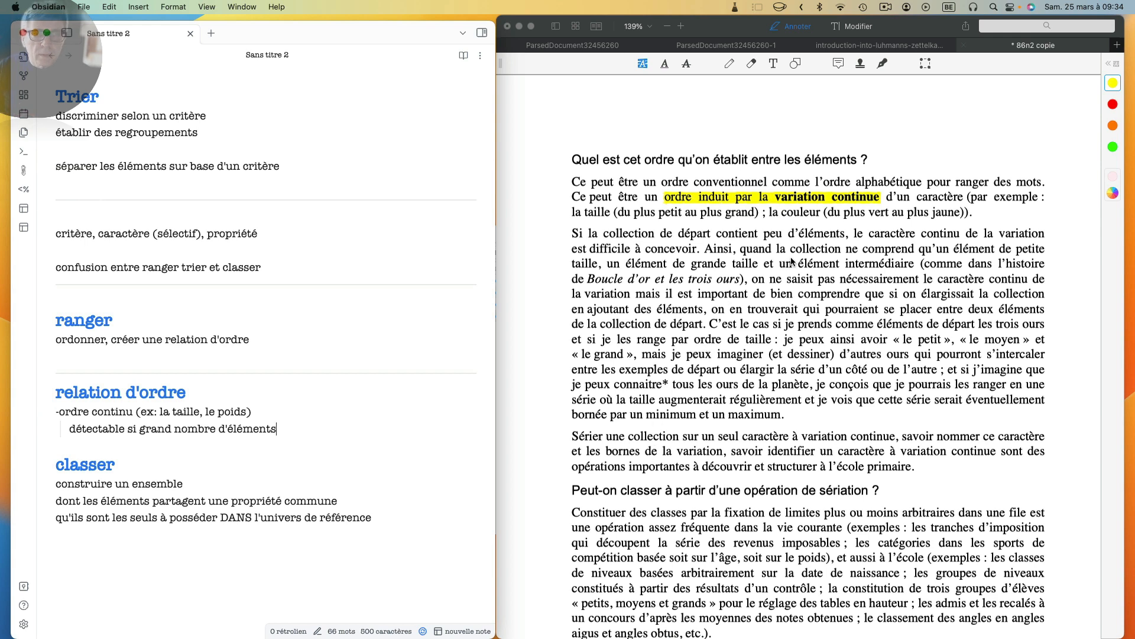
Step: In the PDF, highlight the sentence "Si la collection de départ contient peu d'éléments, le caractère continu de la variation est difficile à concevoir." in yellow
{"action": "left_click", "coordinate": [605, 240]}
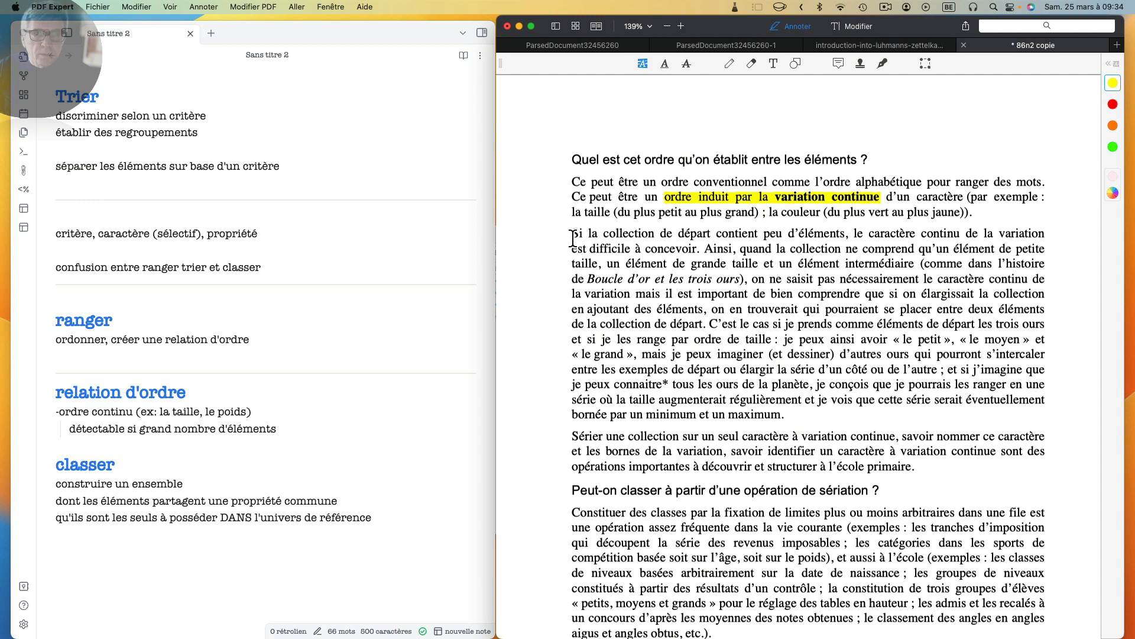
{"action": "left_click_drag", "start_coordinate": [572, 238], "coordinate": [700, 249]}
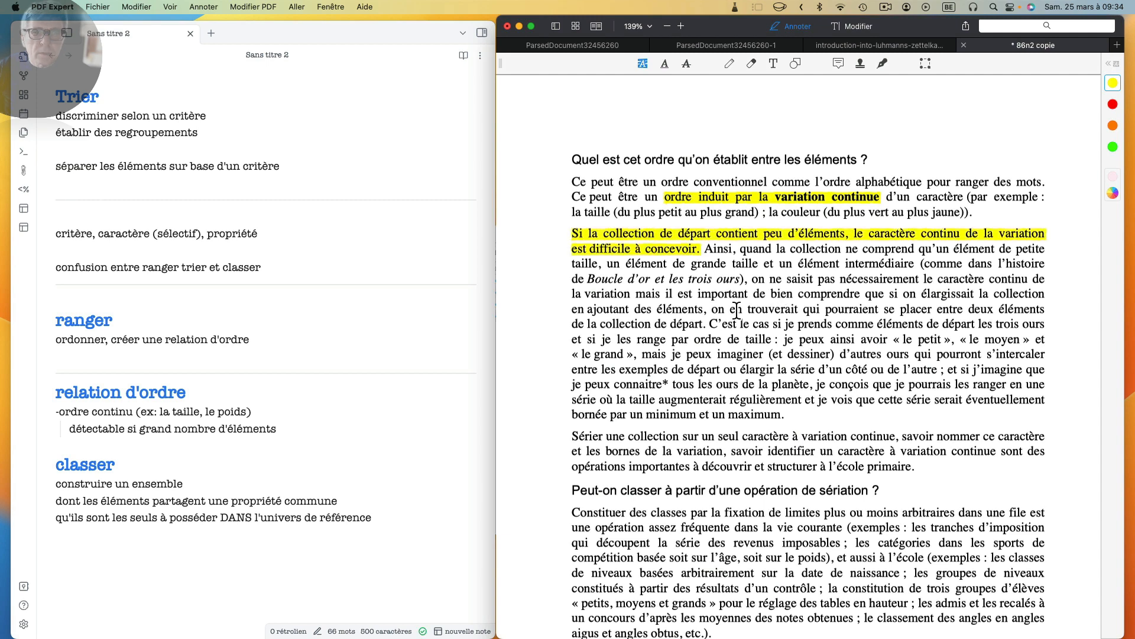
{"action": "scroll", "coordinate": [768, 309], "scroll_direction": "down", "scroll_amount": 4}
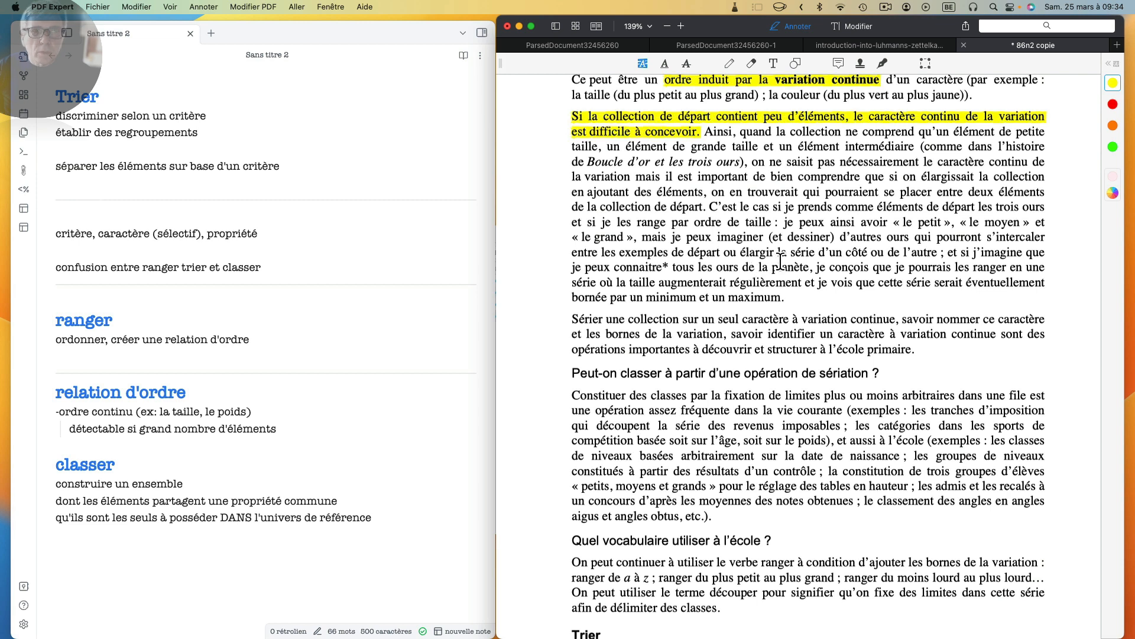
{"action": "scroll", "coordinate": [780, 260], "scroll_direction": "down", "scroll_amount": 4}
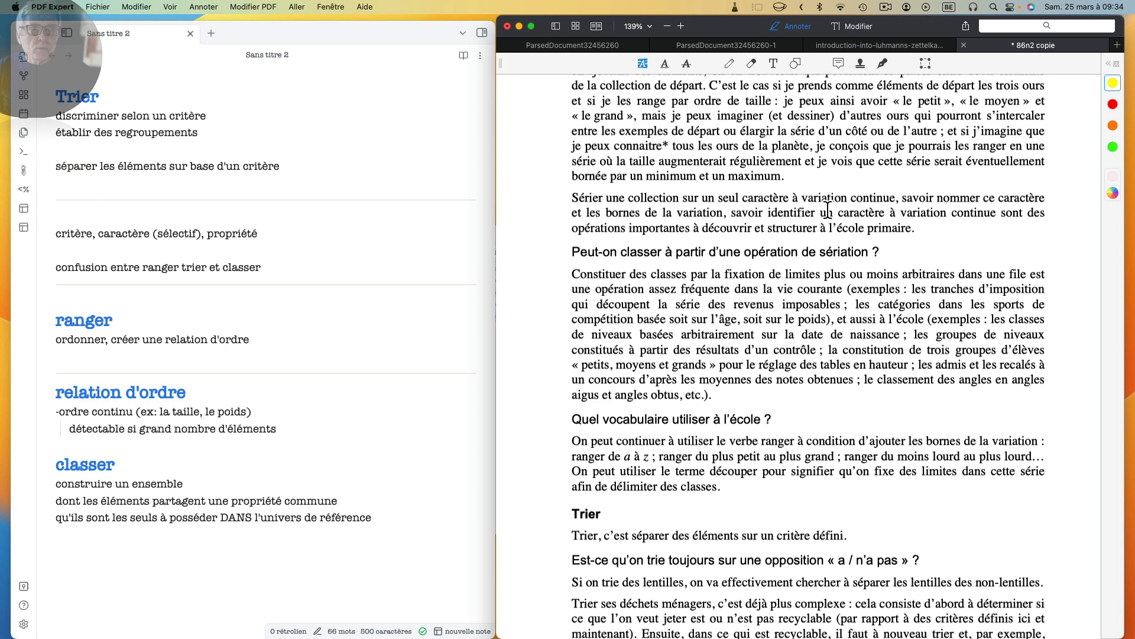
Step: In the PDF, highlight the heading "Peut-on classer à partir d'une opération de sériation ?" and "fixation de limites plus ou moins arbitraires" in yellow
{"action": "scroll", "coordinate": [613, 206], "scroll_direction": "down", "scroll_amount": 2}
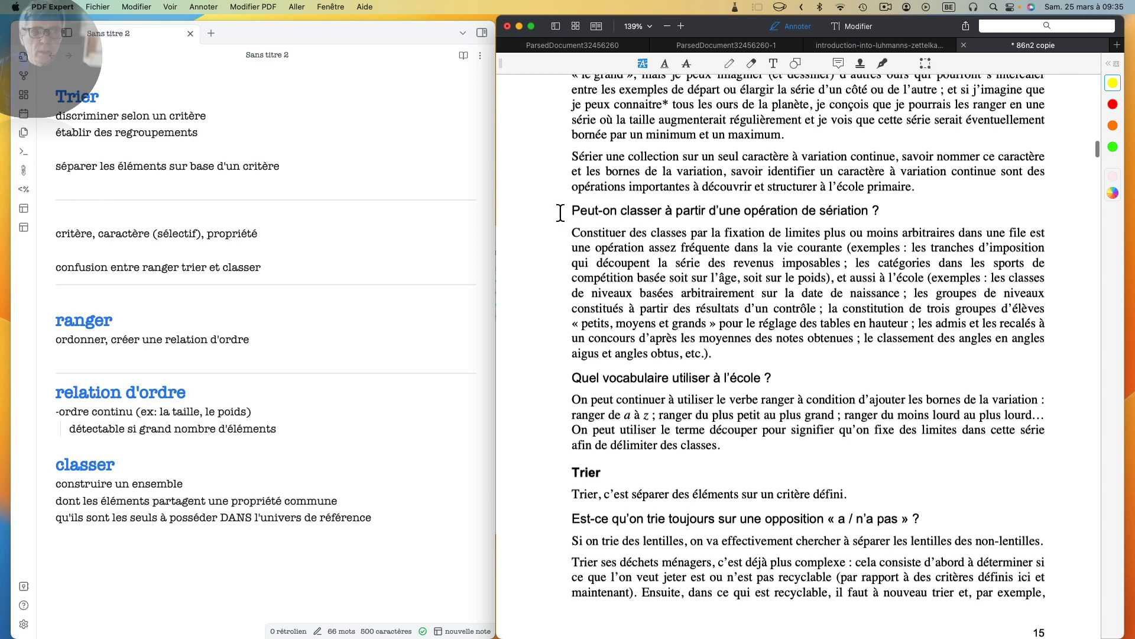
{"action": "left_click_drag", "start_coordinate": [567, 213], "coordinate": [881, 212]}
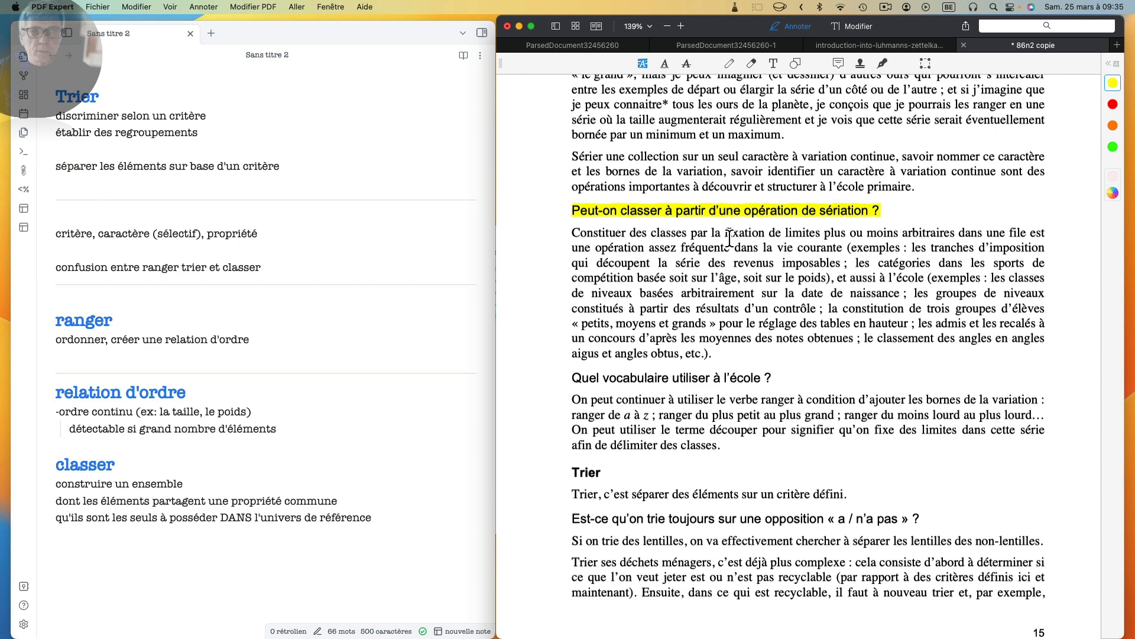
{"action": "left_click_drag", "start_coordinate": [727, 235], "coordinate": [957, 235]}
Step: Read the paragraph on building classes from a series and highlight "une opération assez fréquente" in yellow
{"action": "scroll", "coordinate": [922, 235], "scroll_direction": "down", "scroll_amount": 1}
{"action": "scroll", "coordinate": [957, 234], "scroll_direction": "down", "scroll_amount": 2}
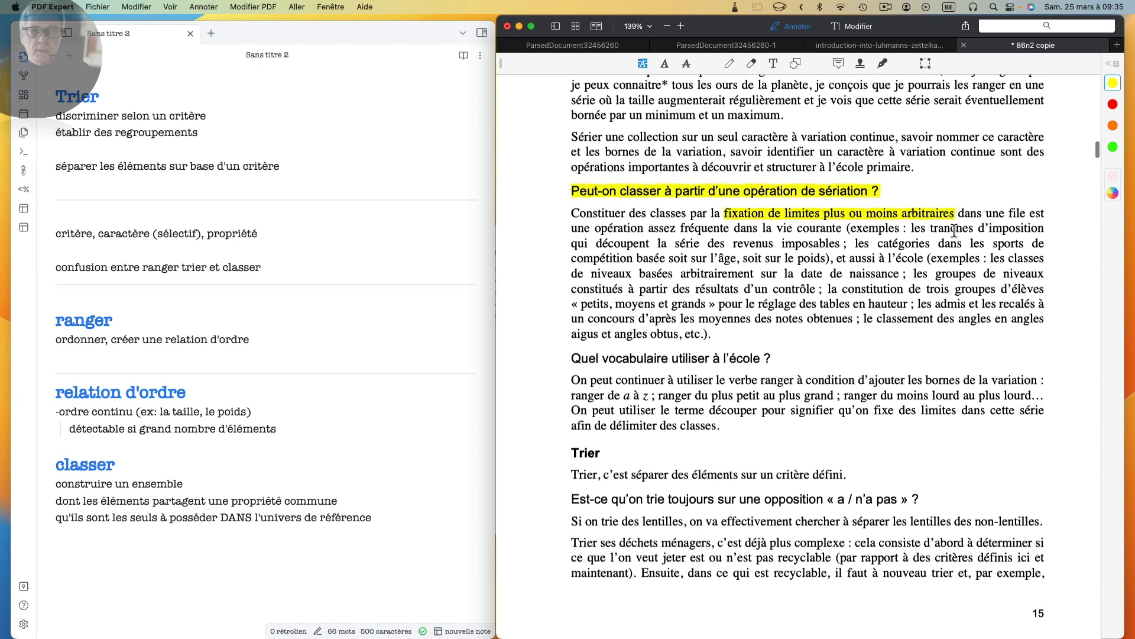
{"action": "scroll", "coordinate": [751, 243], "scroll_direction": "down", "scroll_amount": 5}
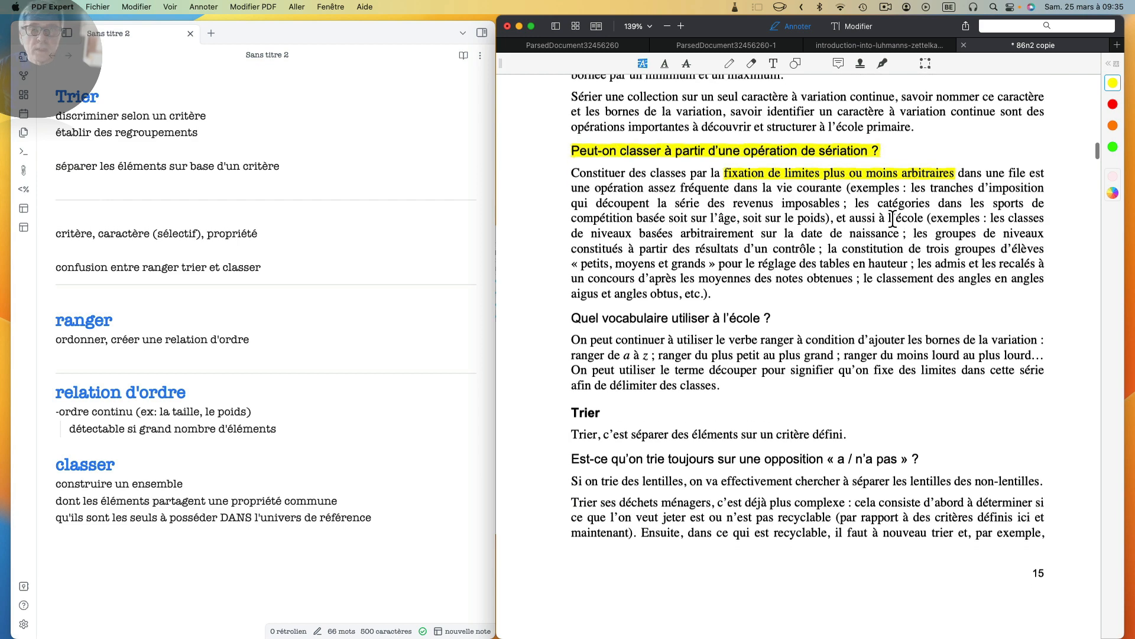
{"action": "scroll", "coordinate": [895, 219], "scroll_direction": "down", "scroll_amount": 5}
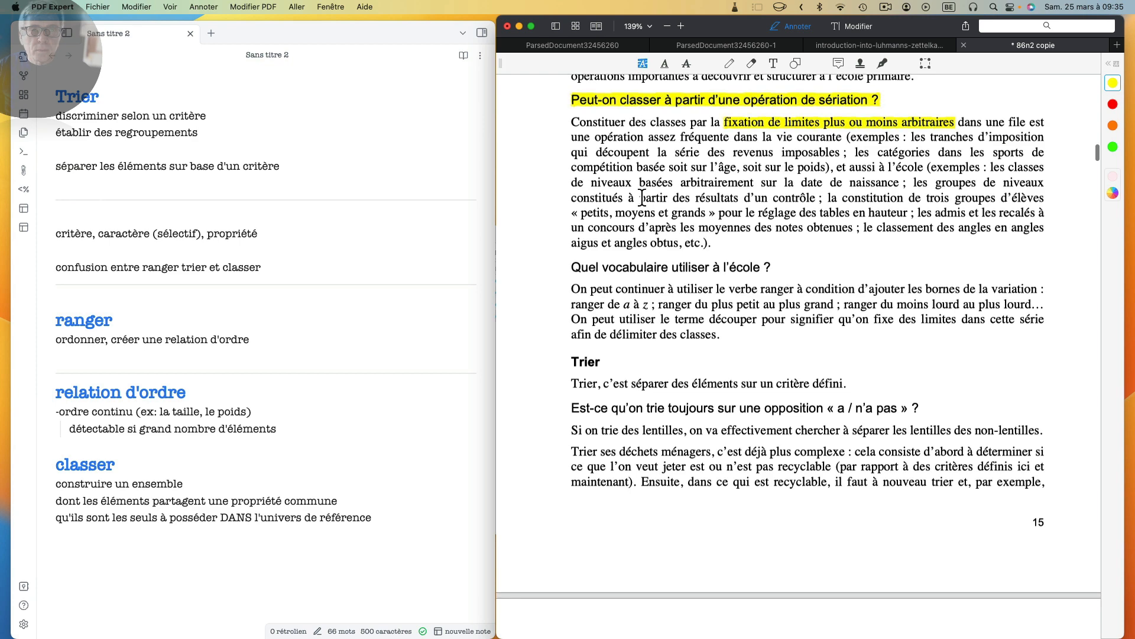
{"action": "scroll", "coordinate": [644, 198], "scroll_direction": "down", "scroll_amount": 3}
{"action": "scroll", "coordinate": [644, 198], "scroll_direction": "up", "scroll_amount": 3}
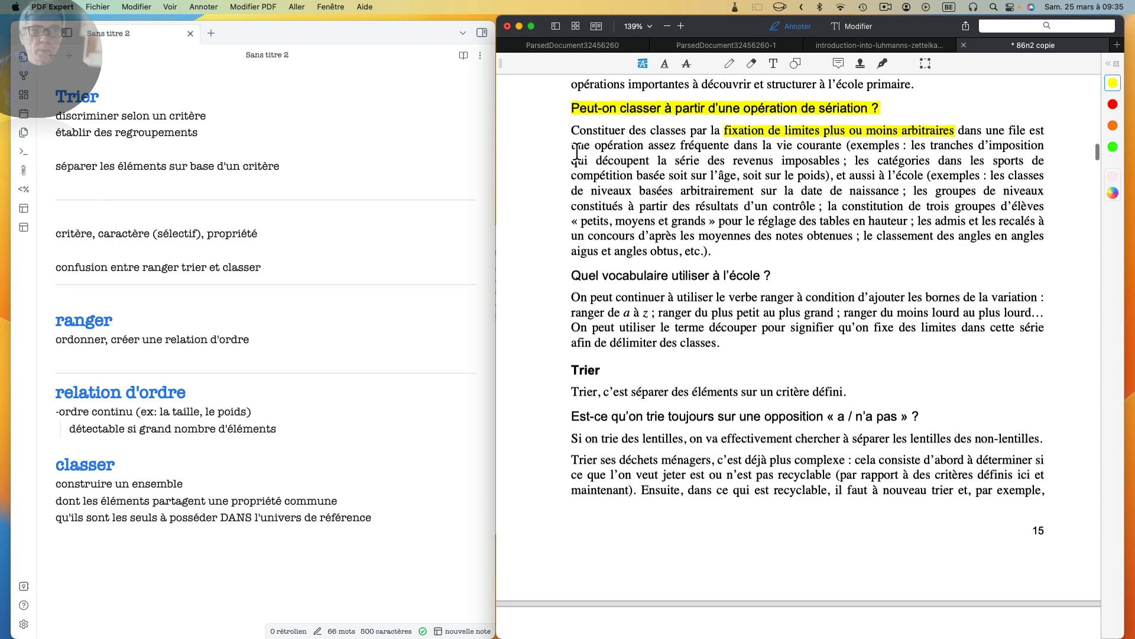
{"action": "left_click_drag", "start_coordinate": [577, 152], "coordinate": [729, 152]}
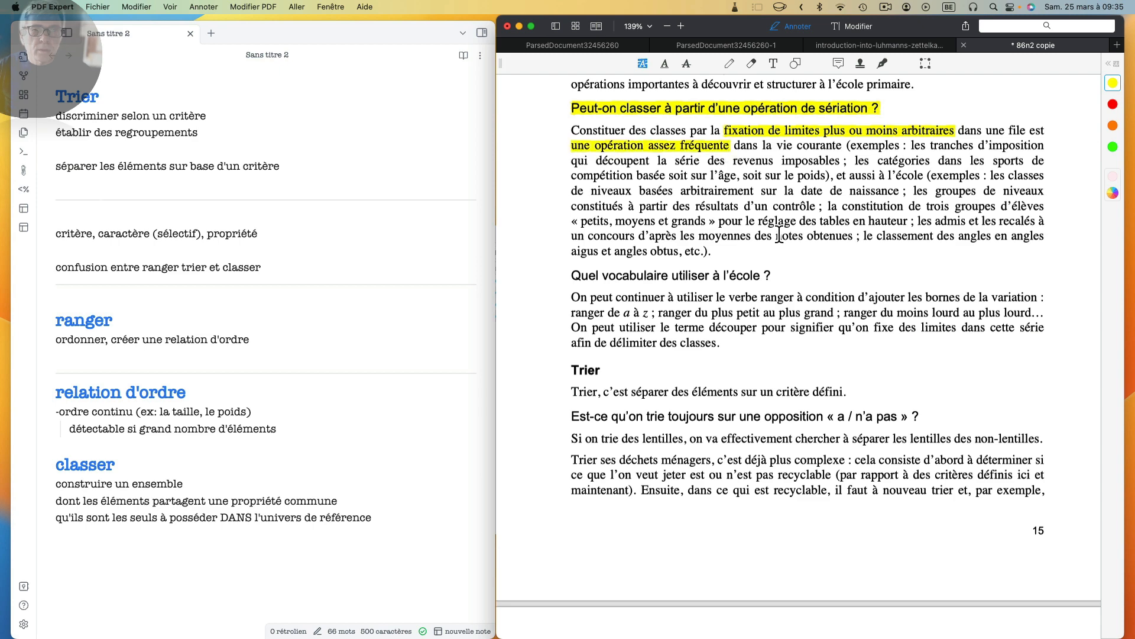
Step: In the Obsidian note, add the line "on définit des limites arbitraires pour pouvoir classer les éléments" beneath "détectable si grand nombre d'éléments"
{"action": "scroll", "coordinate": [780, 239], "scroll_direction": "down", "scroll_amount": 2}
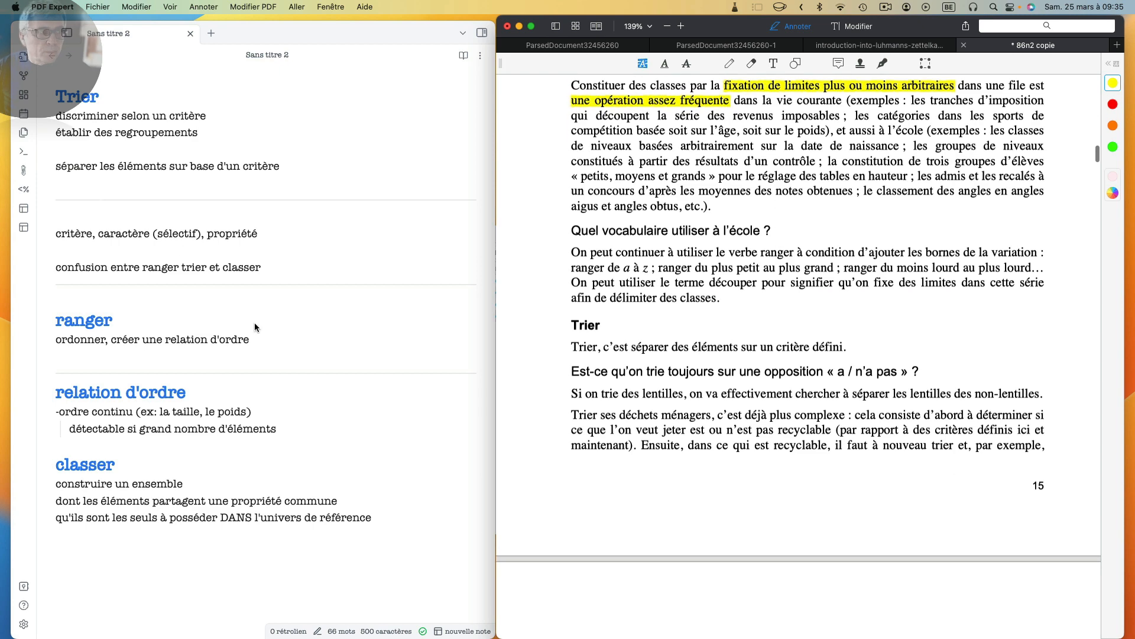
{"action": "scroll", "coordinate": [253, 336], "scroll_direction": "down", "scroll_amount": 3}
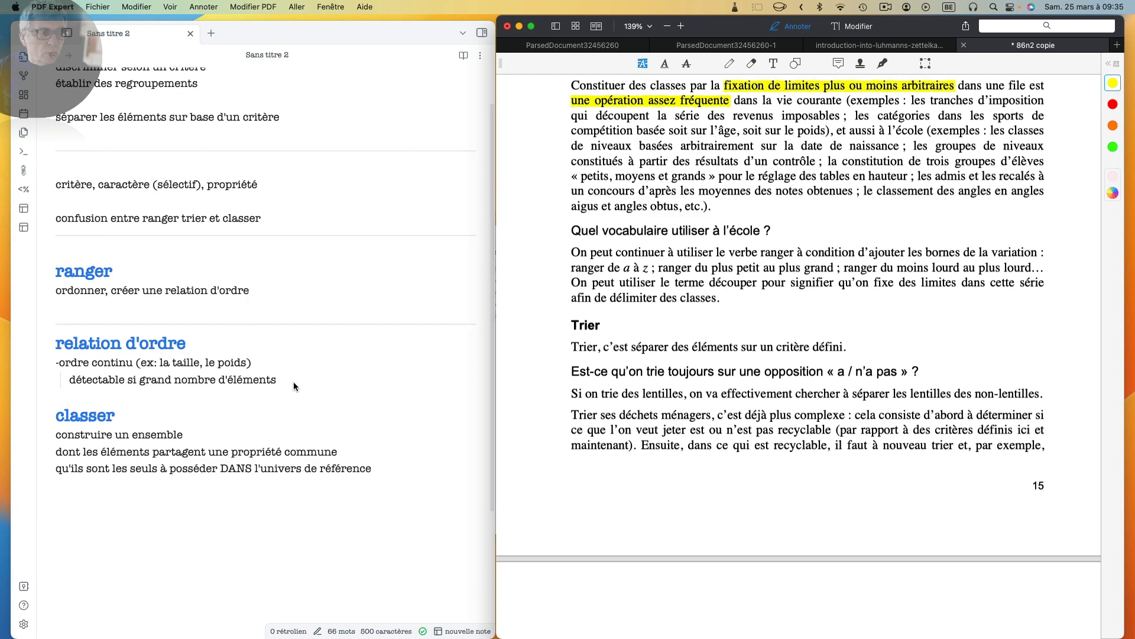
{"action": "left_click", "coordinate": [294, 381]}
{"action": "key", "text": "Return"}
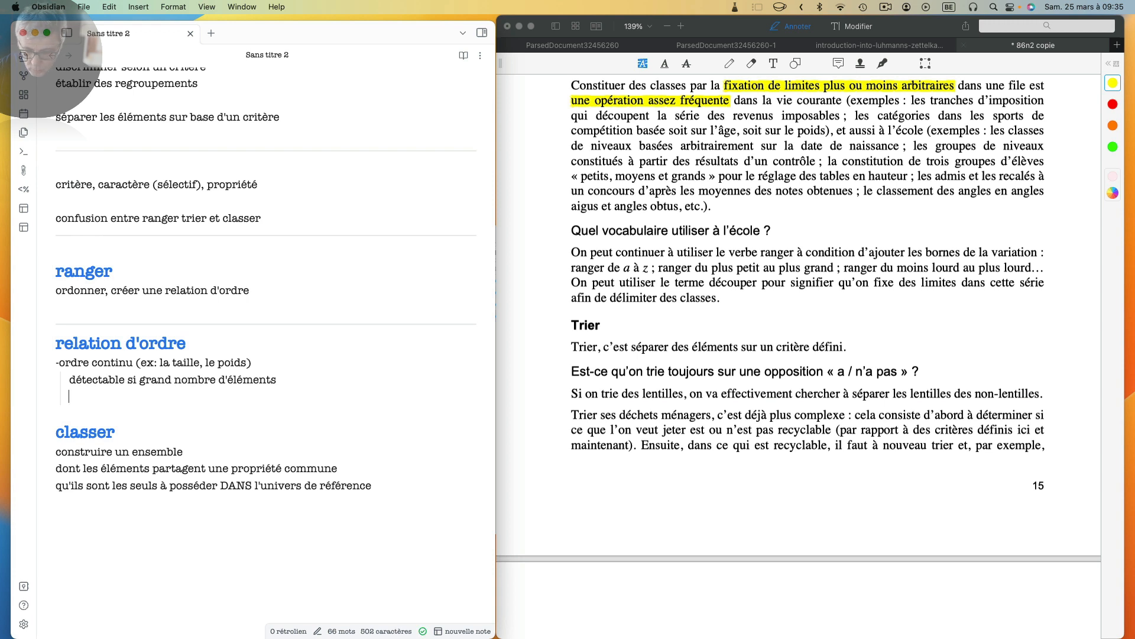
{"action": "type", "text": "on cons"}
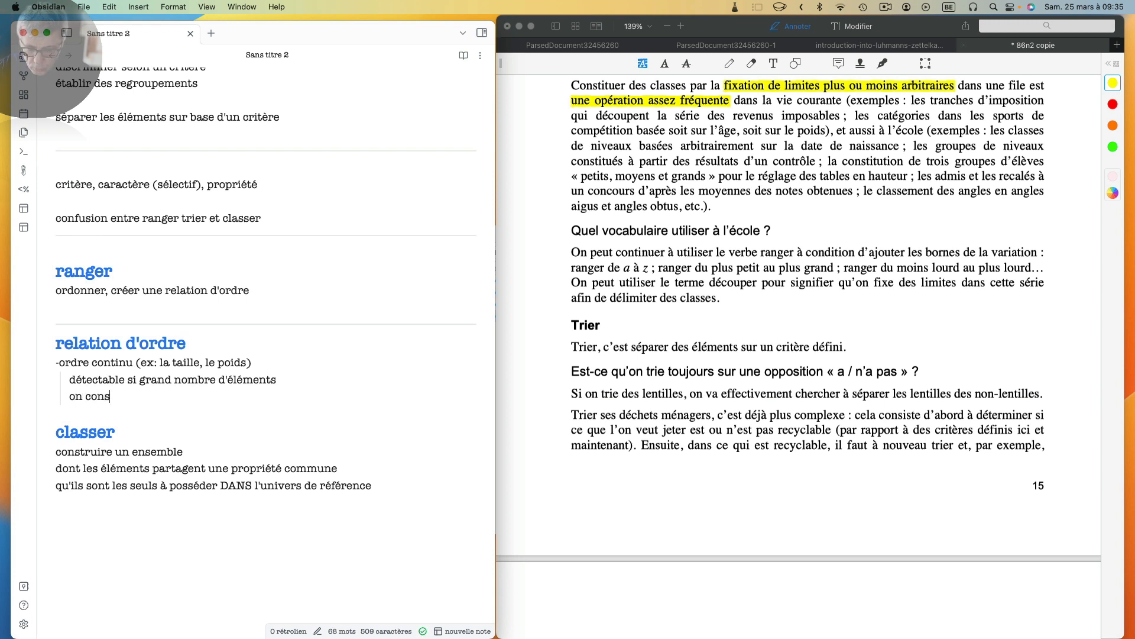
{"action": "type", "text": "truit des"}
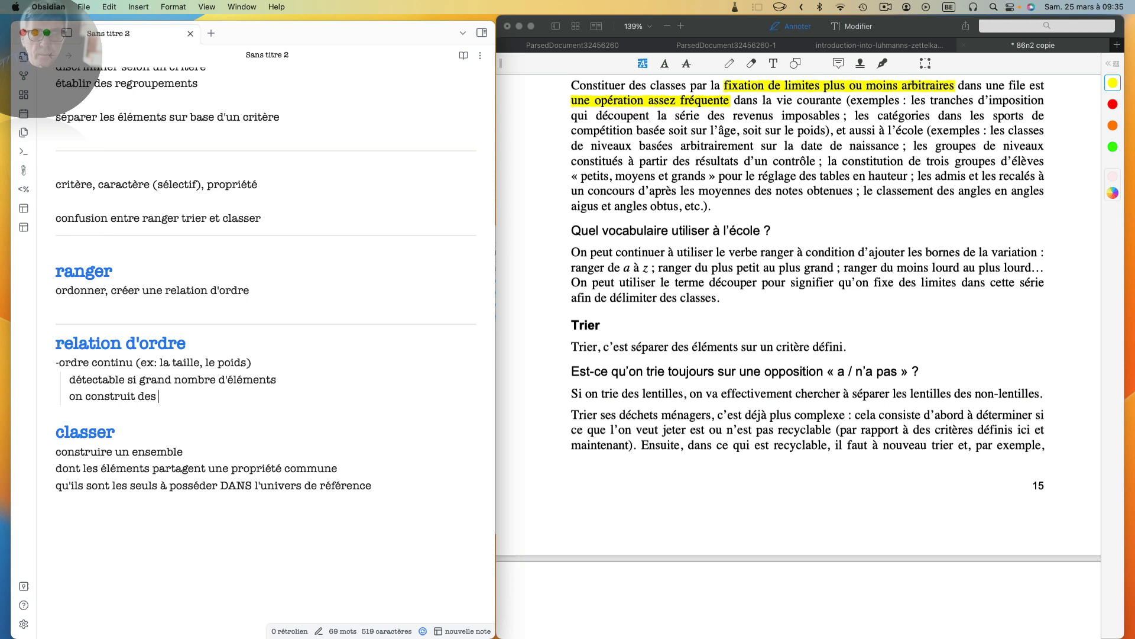
{"action": "key", "text": "BackSpace"}
{"action": "key", "text": "BackSpace"}
{"action": "key", "text": "BackSpace"}
{"action": "key", "text": "BackSpace"}
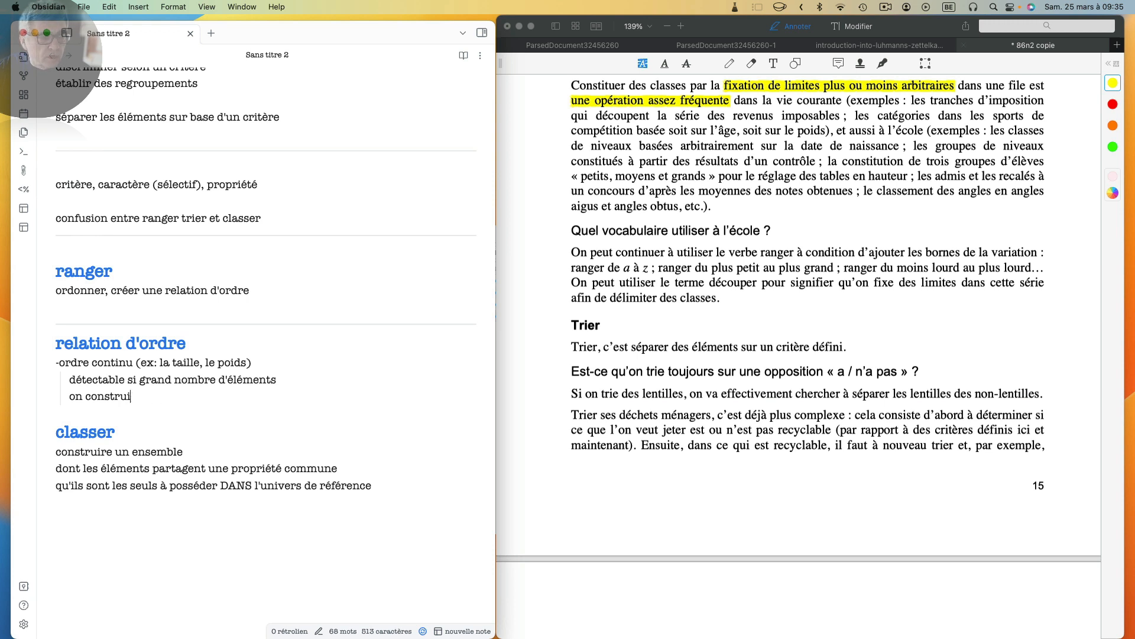
{"action": "key", "text": "BackSpace"}
{"action": "key", "text": "BackSpace"}
{"action": "key", "text": "BackSpace"}
{"action": "key", "text": "BackSpace"}
{"action": "key", "text": "BackSpace"}
{"action": "key", "text": "BackSpace"}
{"action": "key", "text": "BackSpace"}
{"action": "key", "text": "BackSpace"}
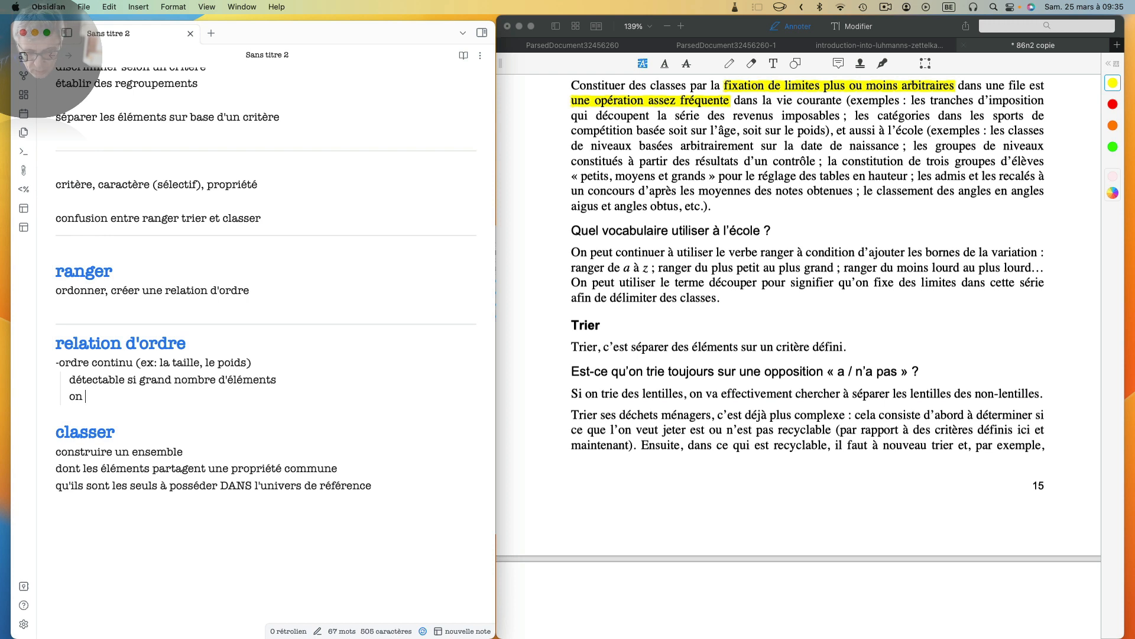
{"action": "type", "text": "défin"}
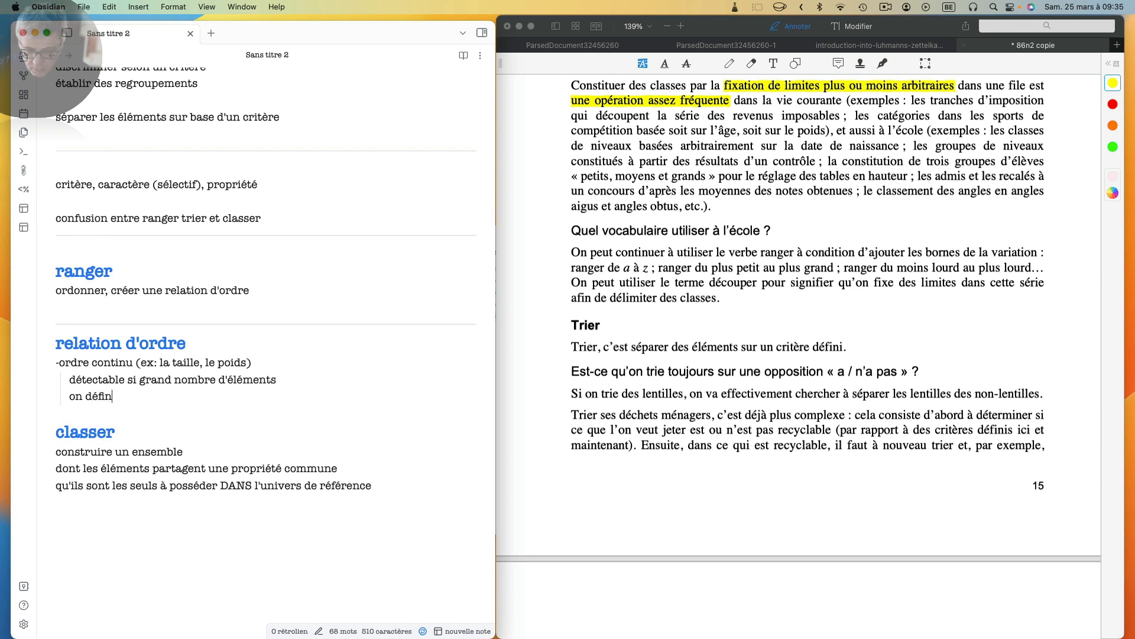
{"action": "type", "text": "it des lim"}
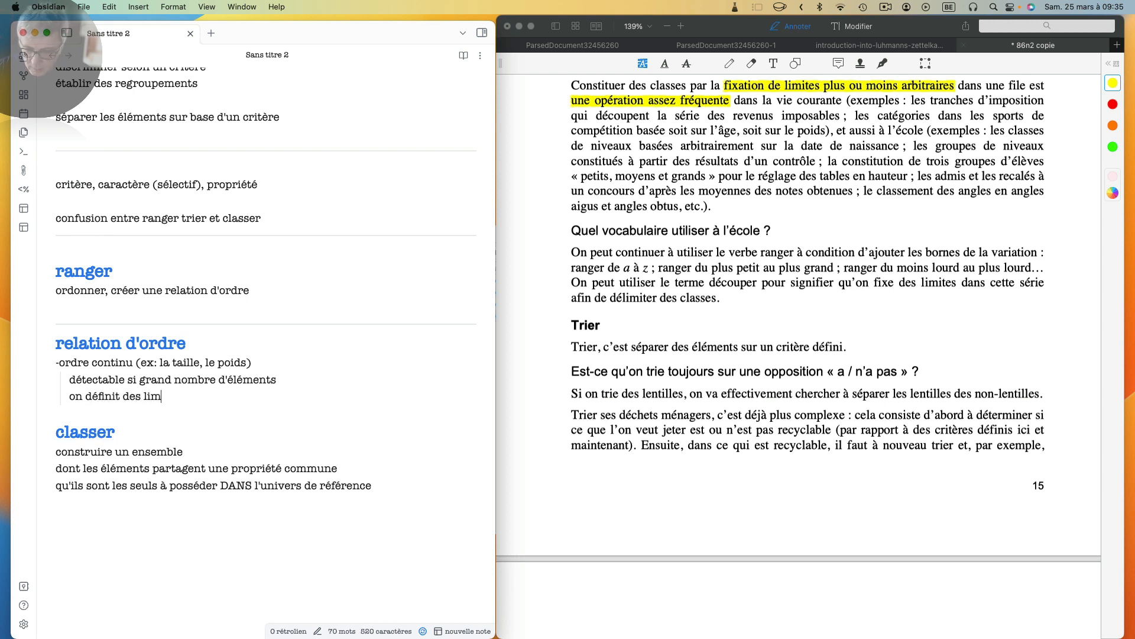
{"action": "type", "text": "ites arbitrair"}
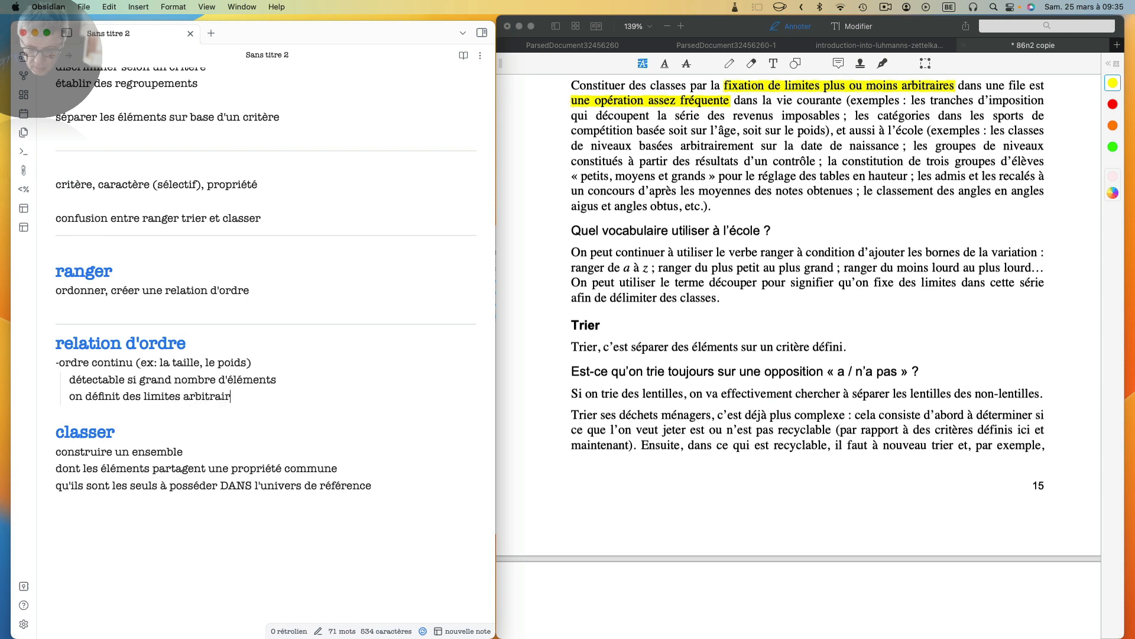
{"action": "type", "text": "es pour "}
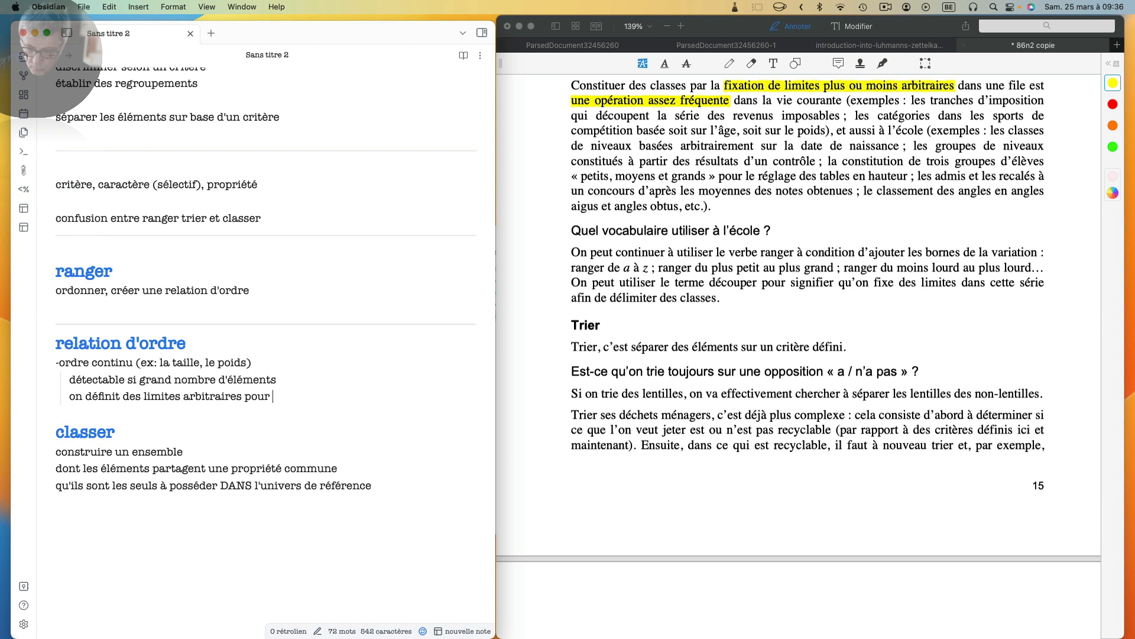
{"action": "type", "text": "pouvoir cla"}
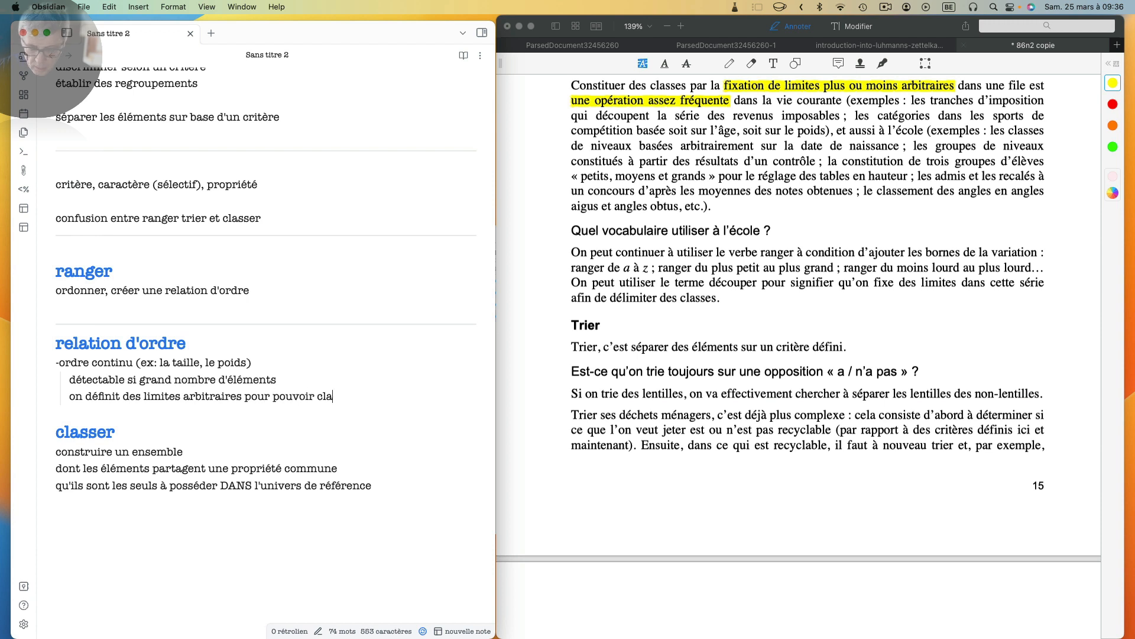
{"action": "type", "text": "sser les élé"}
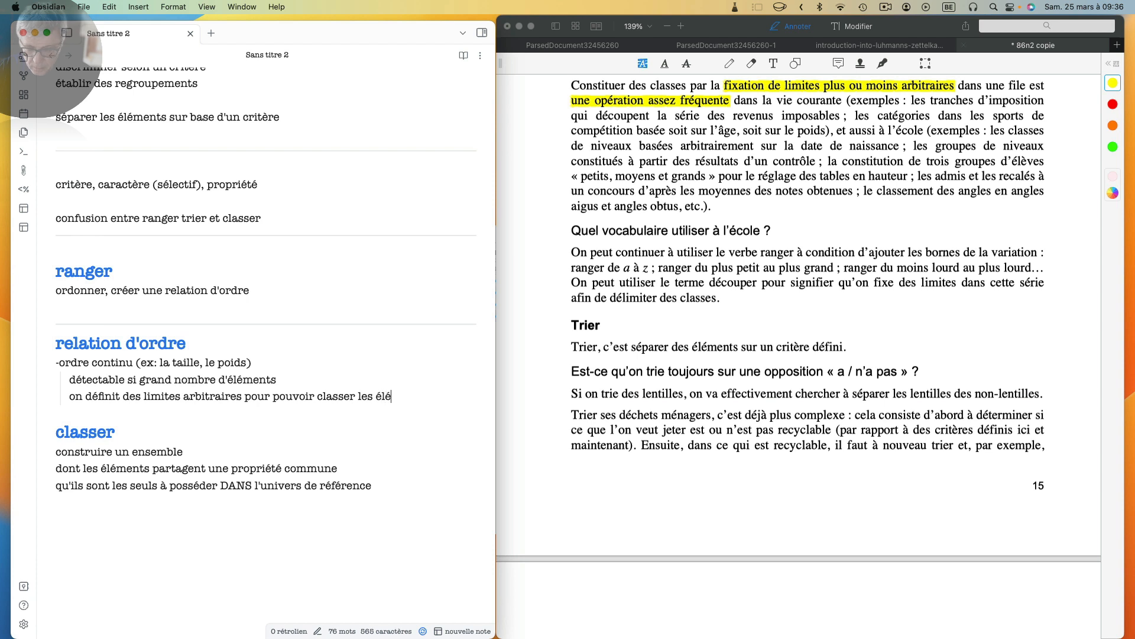
{"action": "type", "text": "ments"}
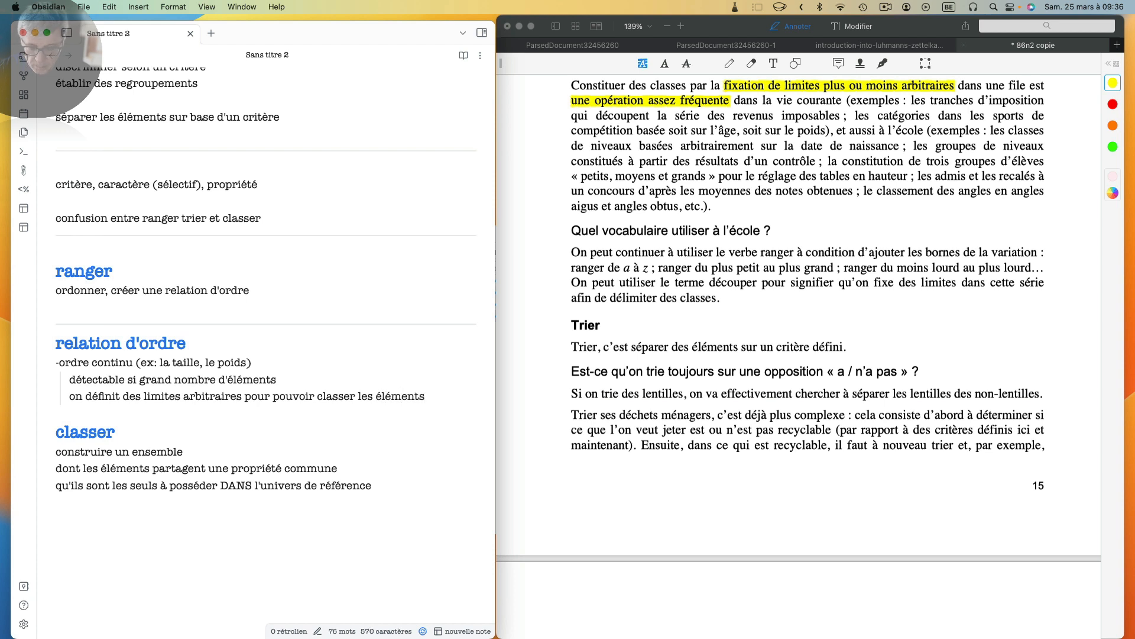
Step: Append "(après les avoir rangés)" to the "limites arbitraires" line and indent that line one level deeper
{"action": "type", "text": " (après les avoir "}
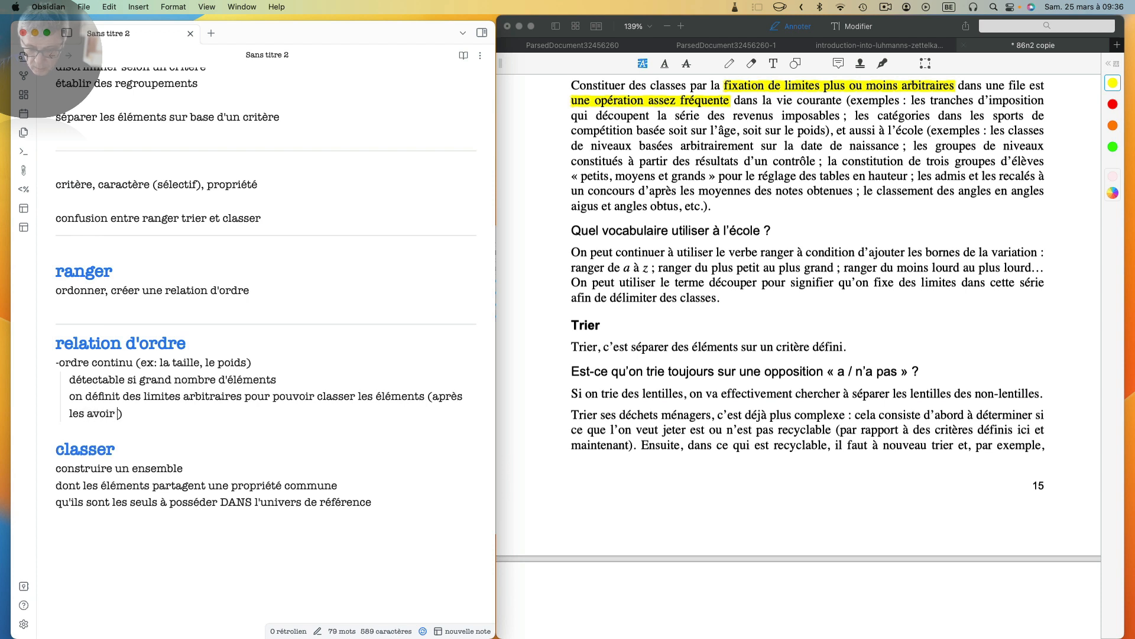
{"action": "type", "text": "ran"}
{"action": "key", "text": "Tab"}
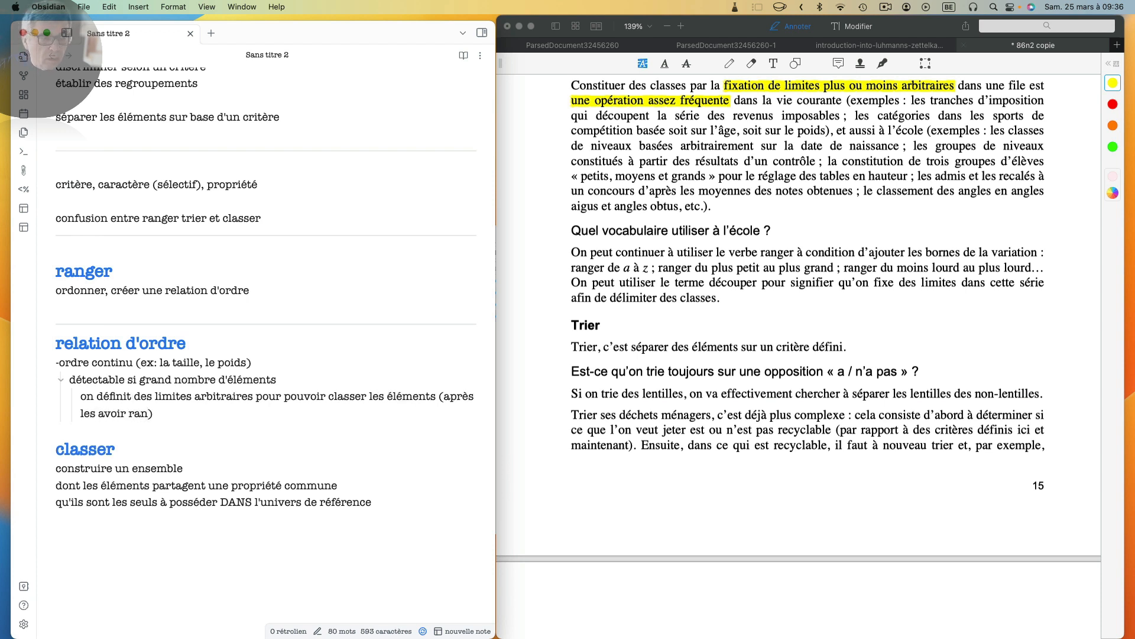
{"action": "type", "text": "gés"}
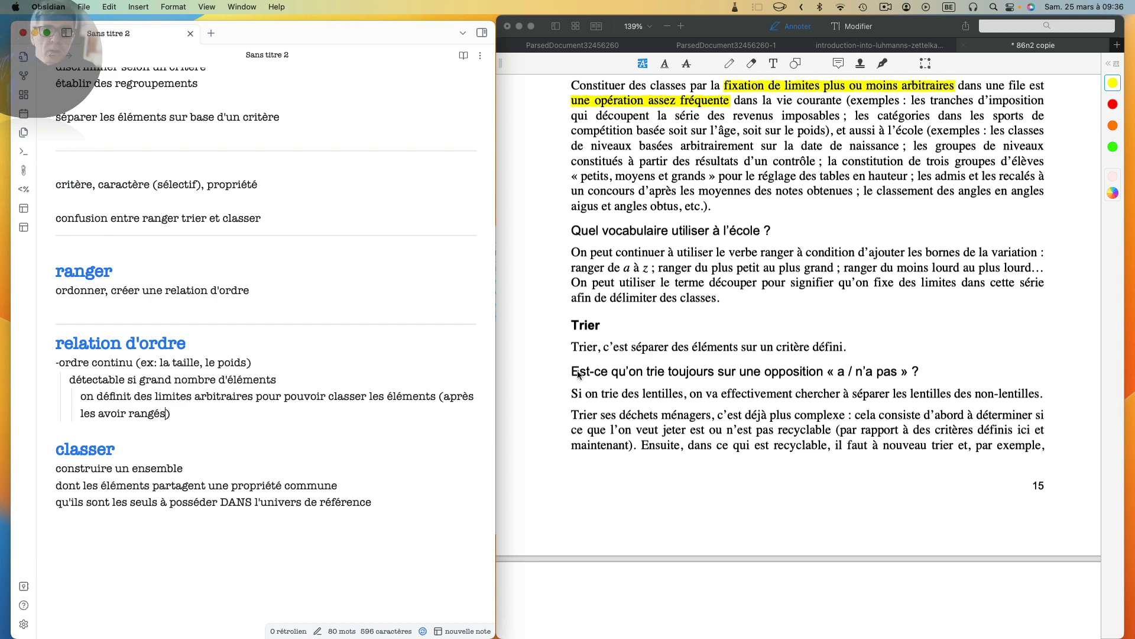
Step: In the PDF's definition under the "Trier" heading, highlight "séparer" and "critère défini." in yellow
{"action": "scroll", "coordinate": [709, 302], "scroll_direction": "down", "scroll_amount": 3}
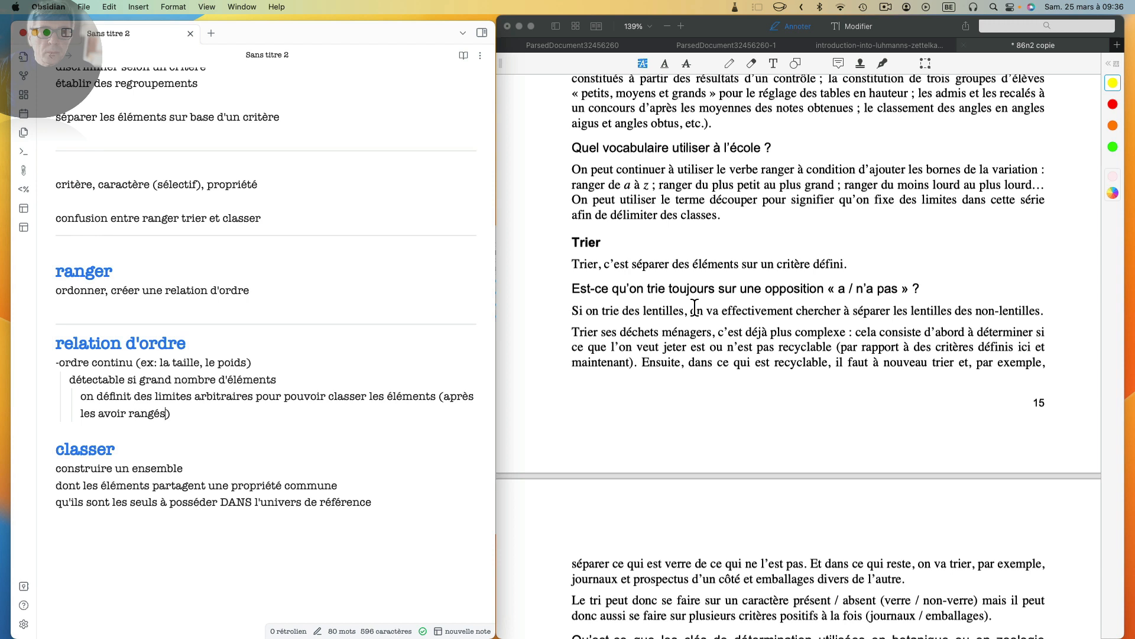
{"action": "scroll", "coordinate": [292, 248], "scroll_direction": "up", "scroll_amount": 2}
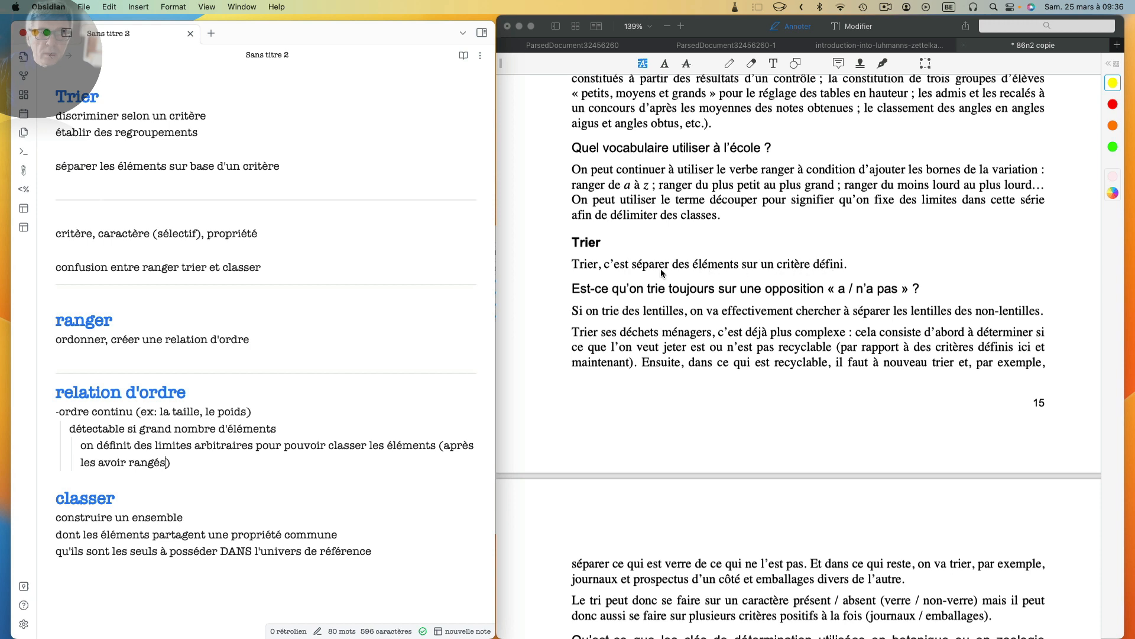
{"action": "left_click", "coordinate": [626, 273]}
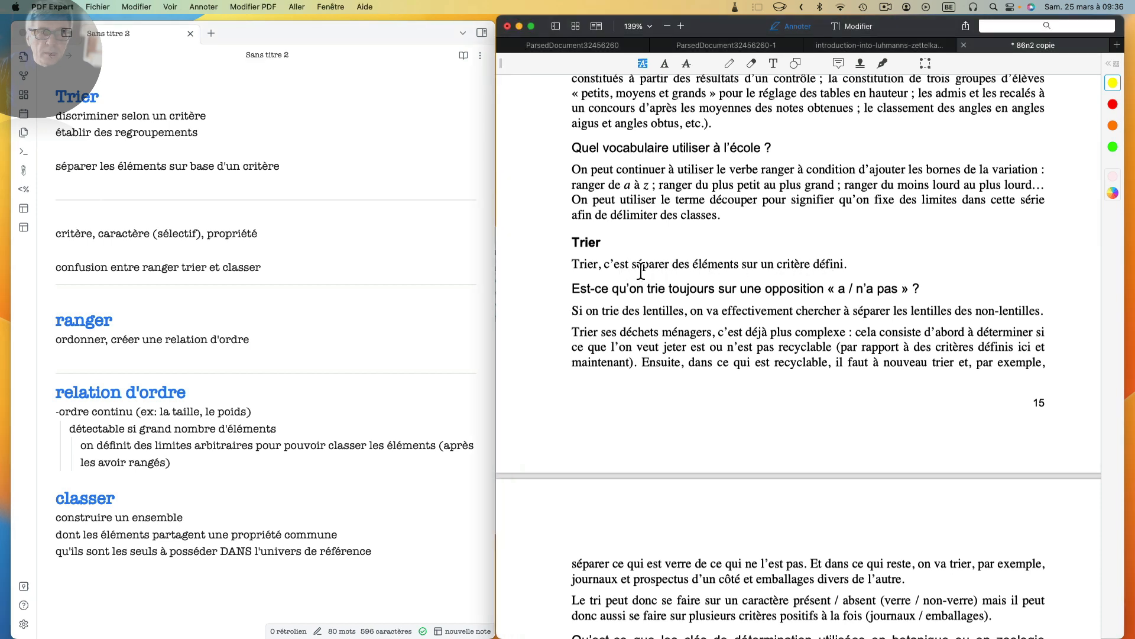
{"action": "left_click_drag", "start_coordinate": [633, 267], "coordinate": [670, 268]}
{"action": "left_click_drag", "start_coordinate": [777, 268], "coordinate": [848, 267]}
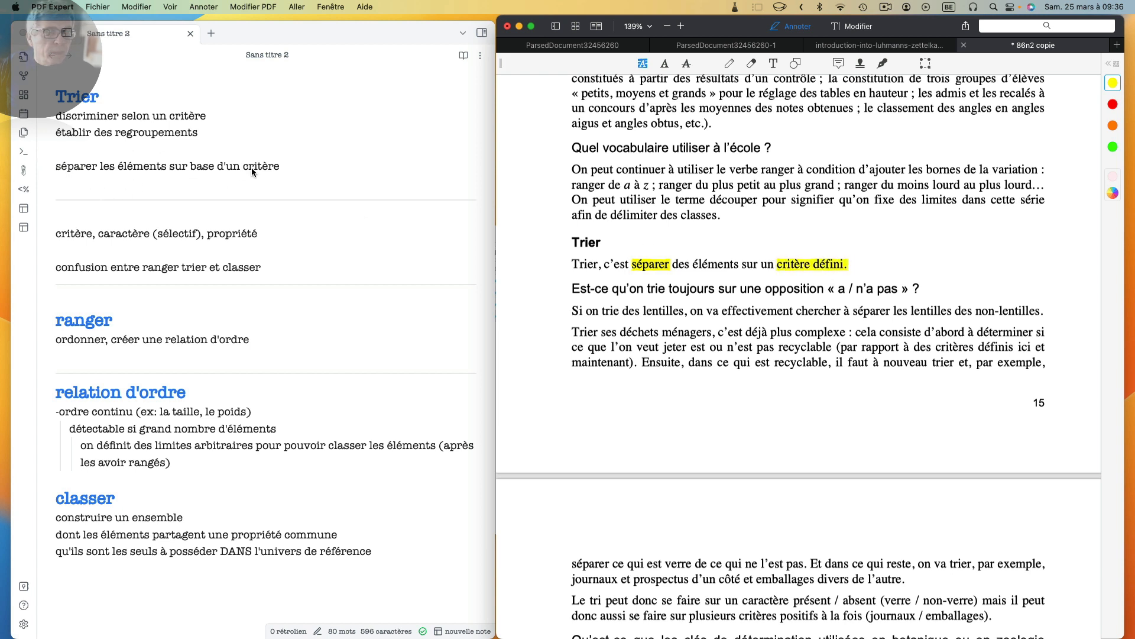
Step: In the Obsidian note's "Trier" section, add "défini" to the end of the line "séparer les éléments sur base d'un critère"
{"action": "left_click", "coordinate": [278, 170]}
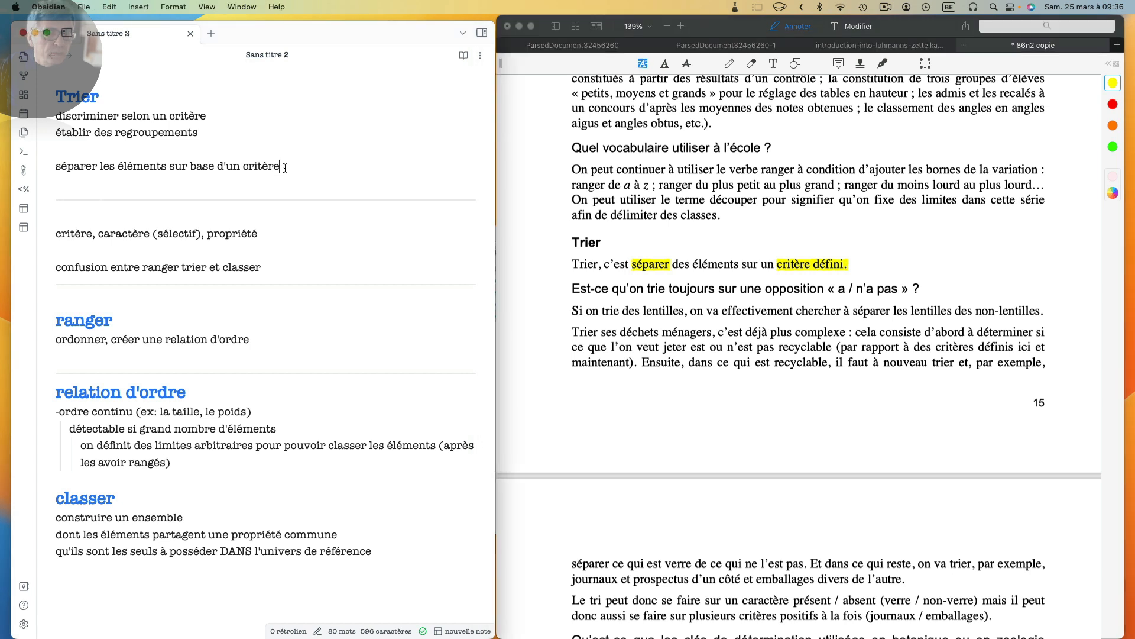
{"action": "type", "text": "d"}
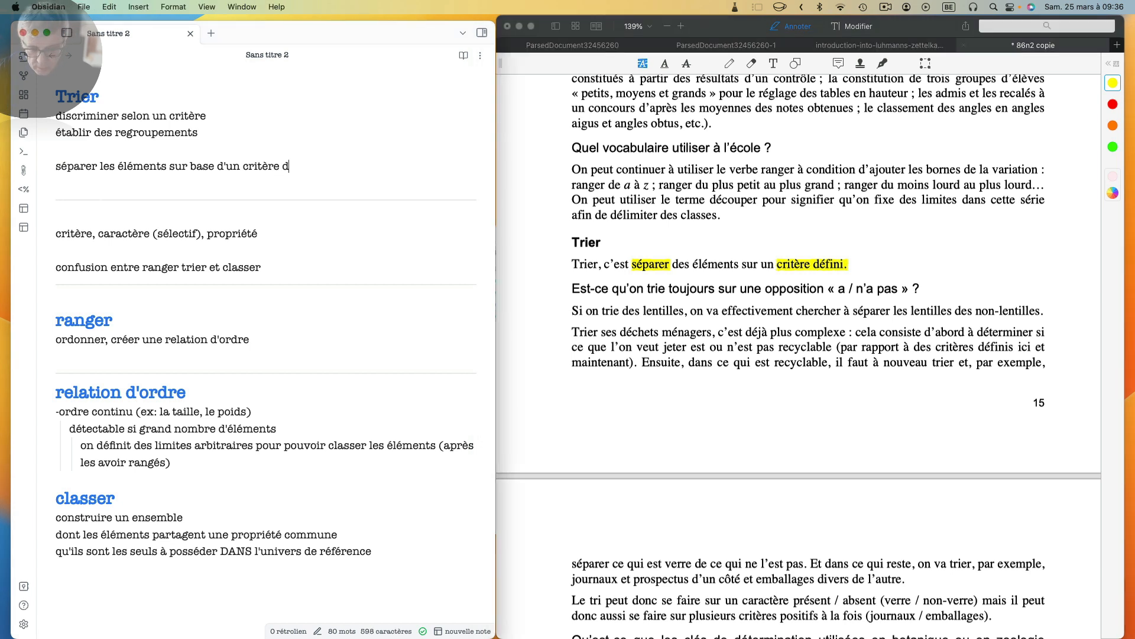
{"action": "type", "text": "éfini"}
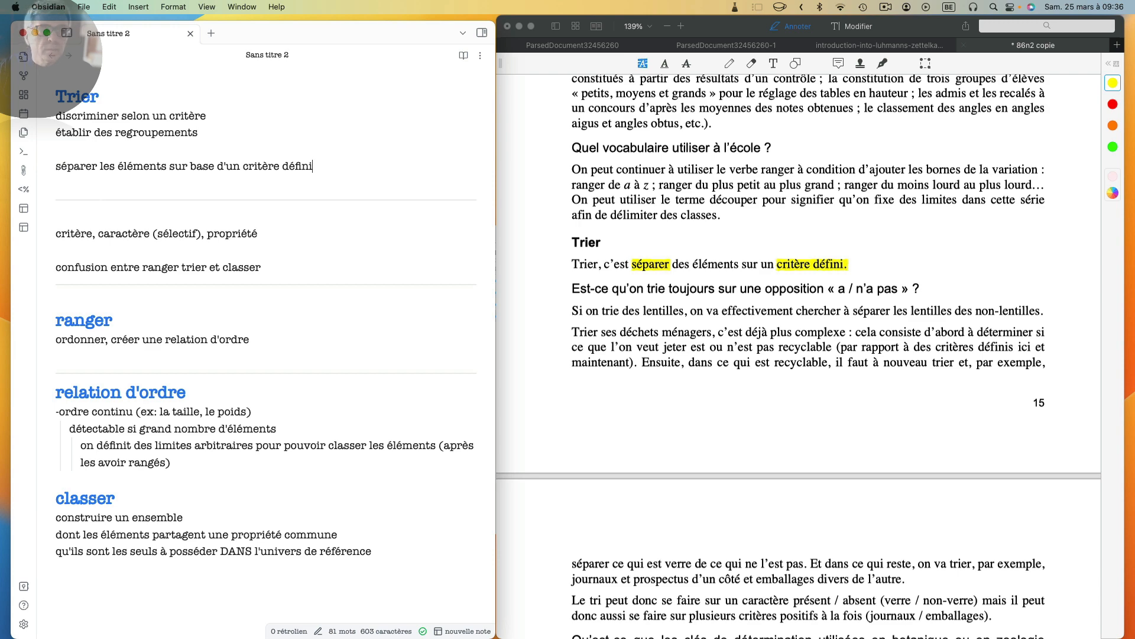
Step: Read the PDF passages on sorting by present/absent or positive criteria and on determination keys in botany and zoology
{"action": "scroll", "coordinate": [612, 258], "scroll_direction": "down", "scroll_amount": 5}
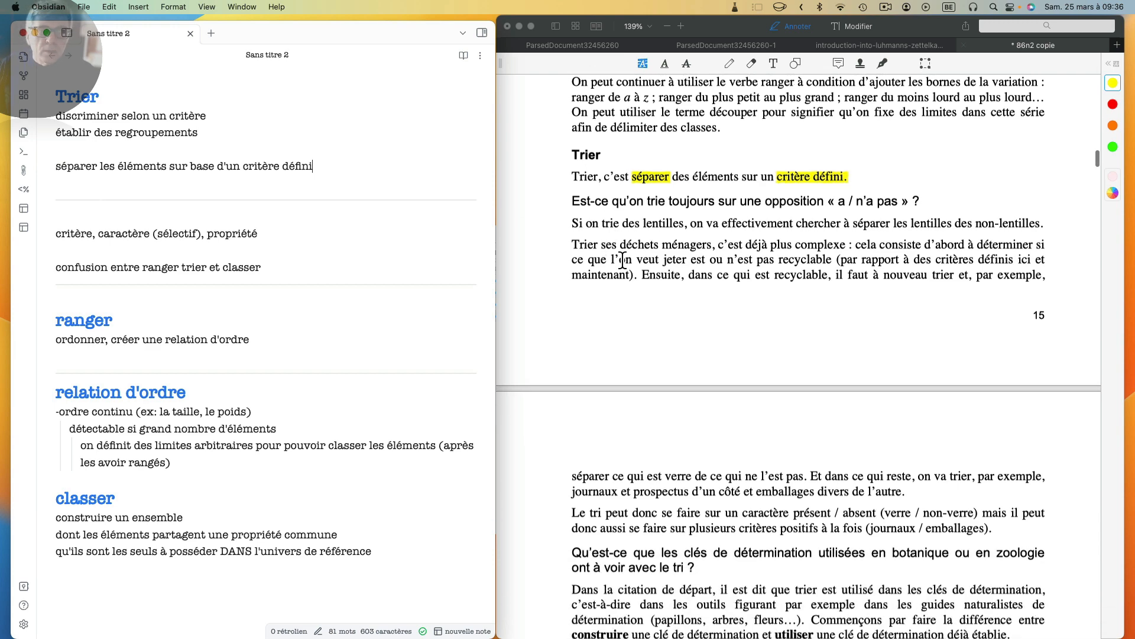
{"action": "scroll", "coordinate": [823, 273], "scroll_direction": "down", "scroll_amount": 5}
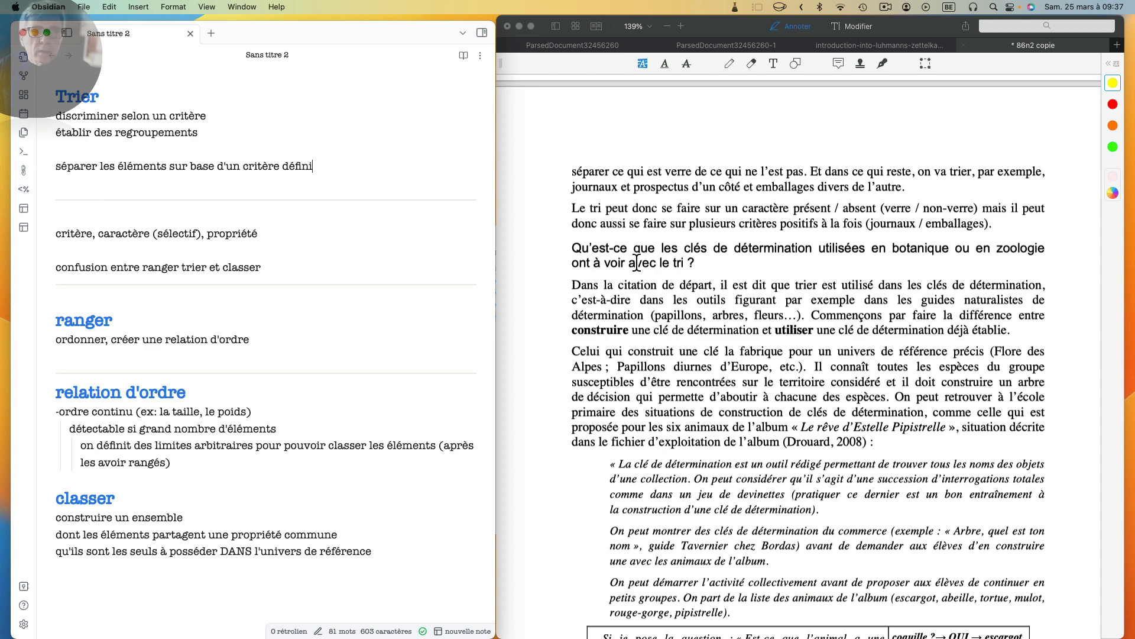
{"action": "scroll", "coordinate": [816, 261], "scroll_direction": "down", "scroll_amount": 4}
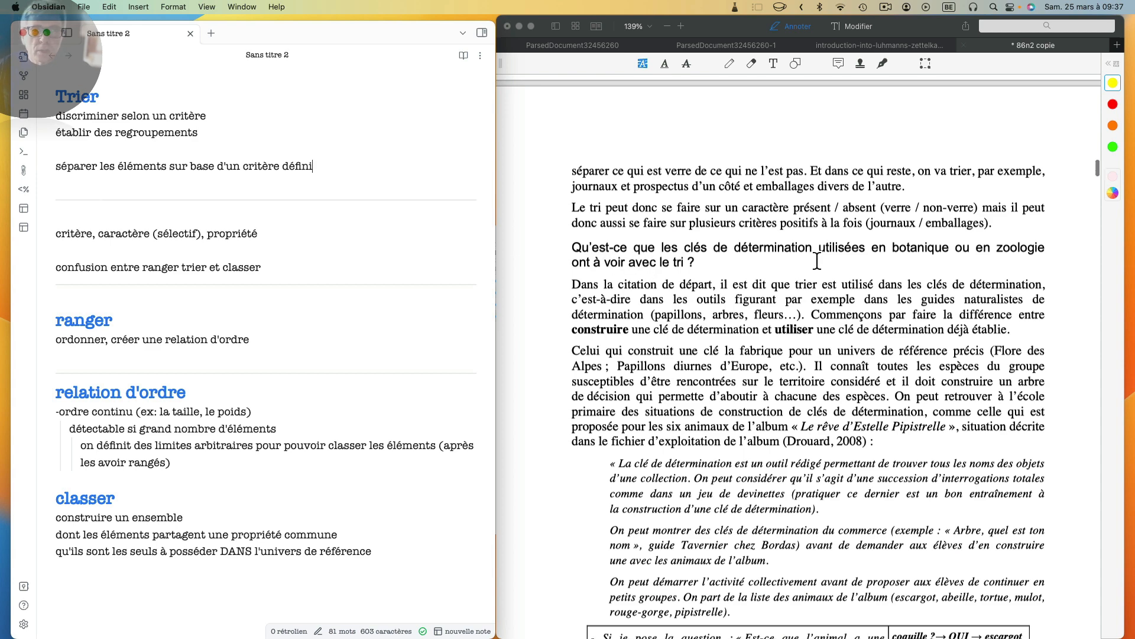
{"action": "scroll", "coordinate": [809, 255], "scroll_direction": "down", "scroll_amount": 1}
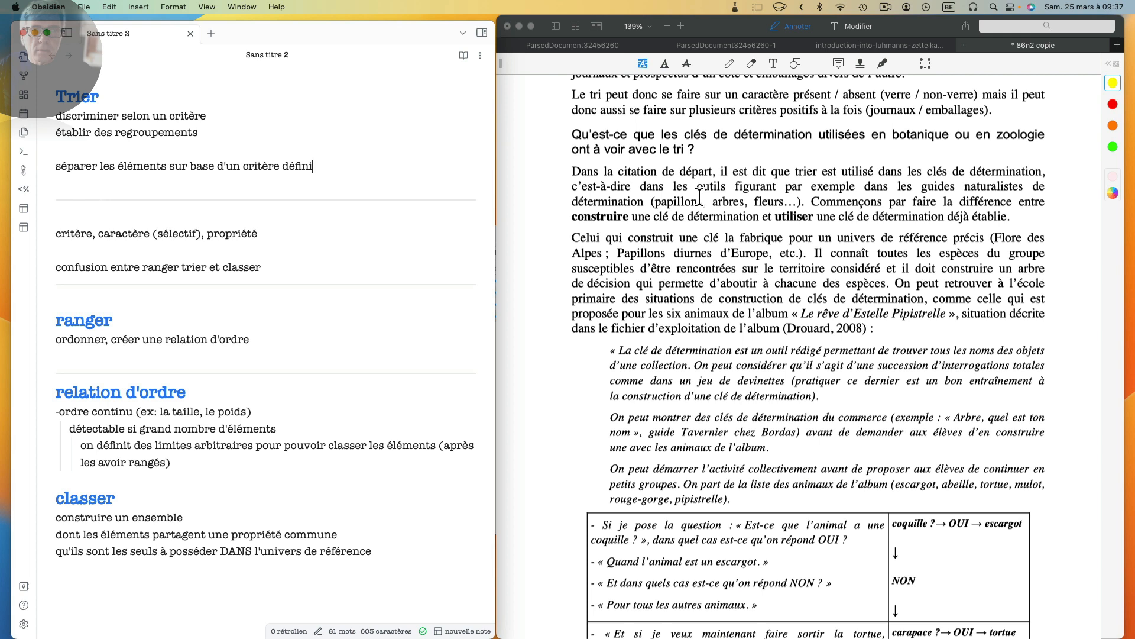
Step: In the PDF's section on determination keys, highlight "construire une clé de détermination et utiliser une clé de détermination déjà établie." in yellow
{"action": "scroll", "coordinate": [733, 207], "scroll_direction": "down", "scroll_amount": 3}
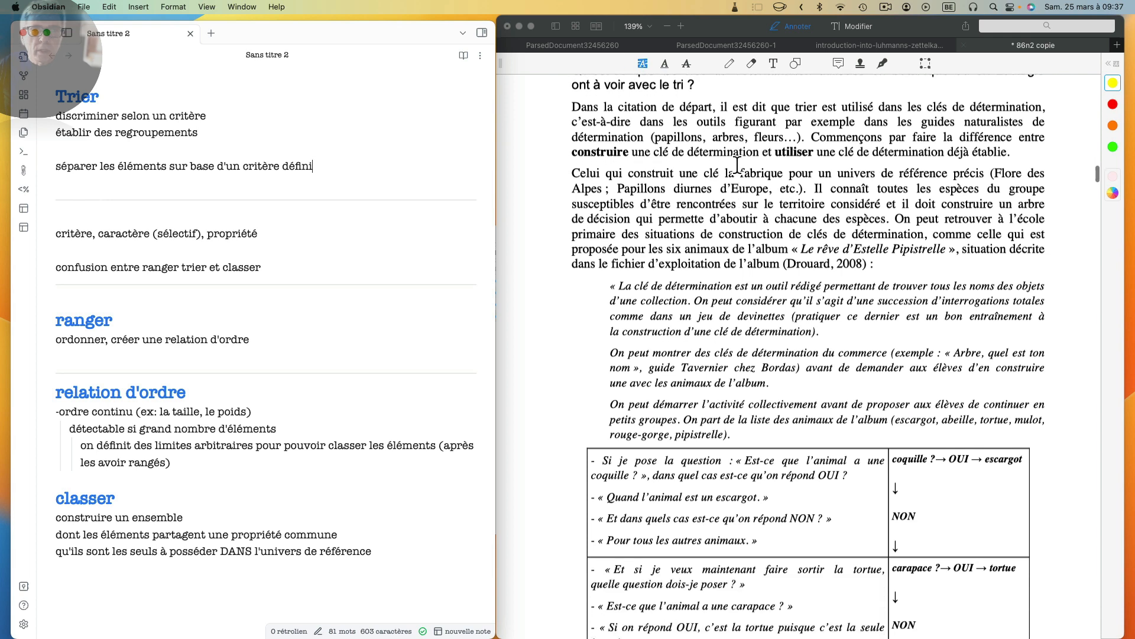
{"action": "left_click", "coordinate": [573, 161]}
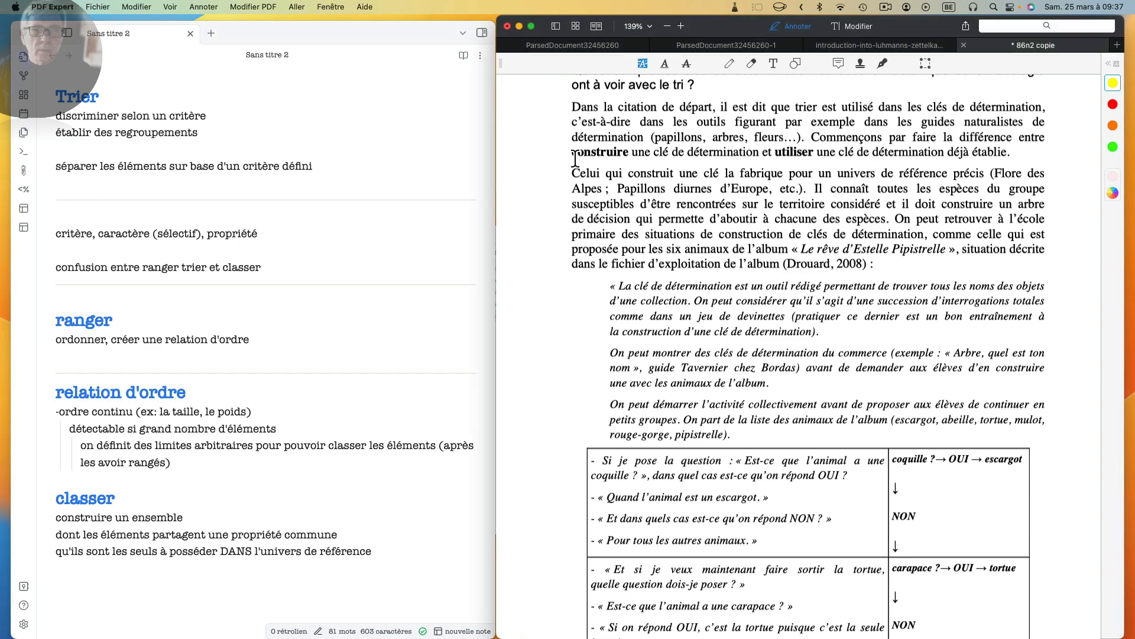
{"action": "left_click_drag", "start_coordinate": [575, 158], "coordinate": [1015, 160]}
Step: Read the PDF passages on building a determination key, including the animal question table and the contrast with using a ready-made key
{"action": "scroll", "coordinate": [590, 203], "scroll_direction": "down", "scroll_amount": 2}
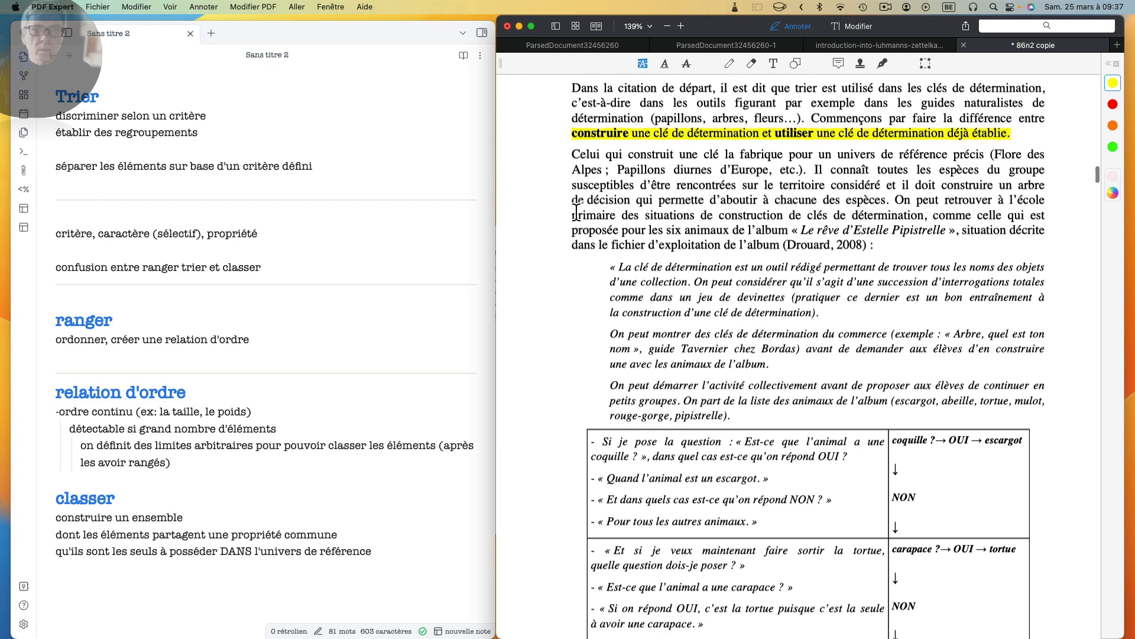
{"action": "scroll", "coordinate": [602, 190], "scroll_direction": "left", "scroll_amount": 1}
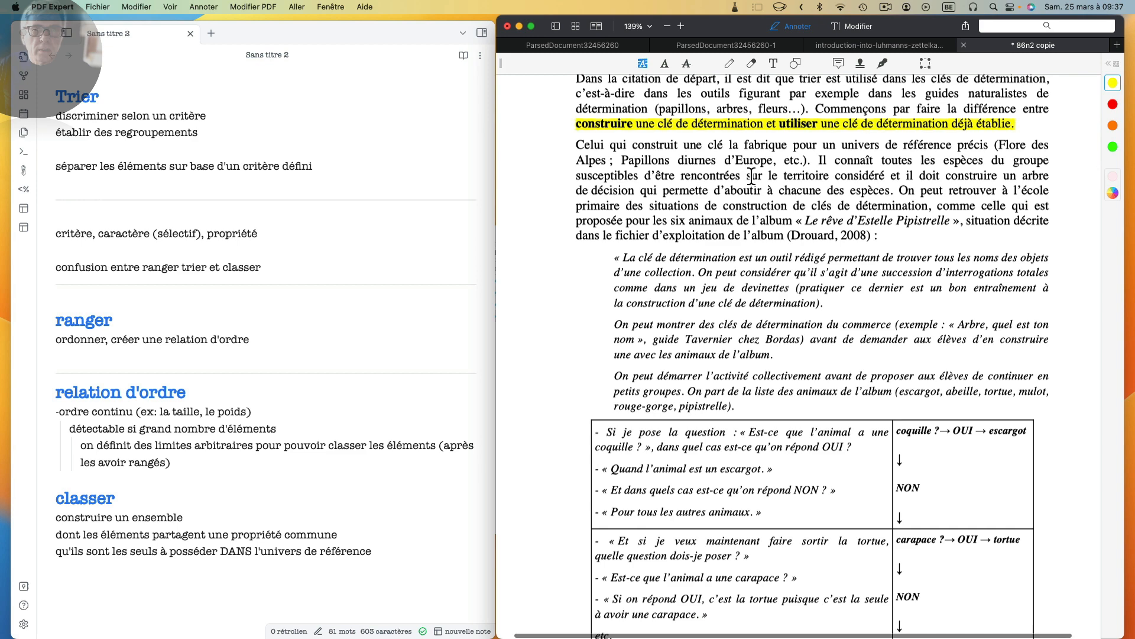
{"action": "scroll", "coordinate": [786, 168], "scroll_direction": "right", "scroll_amount": 1}
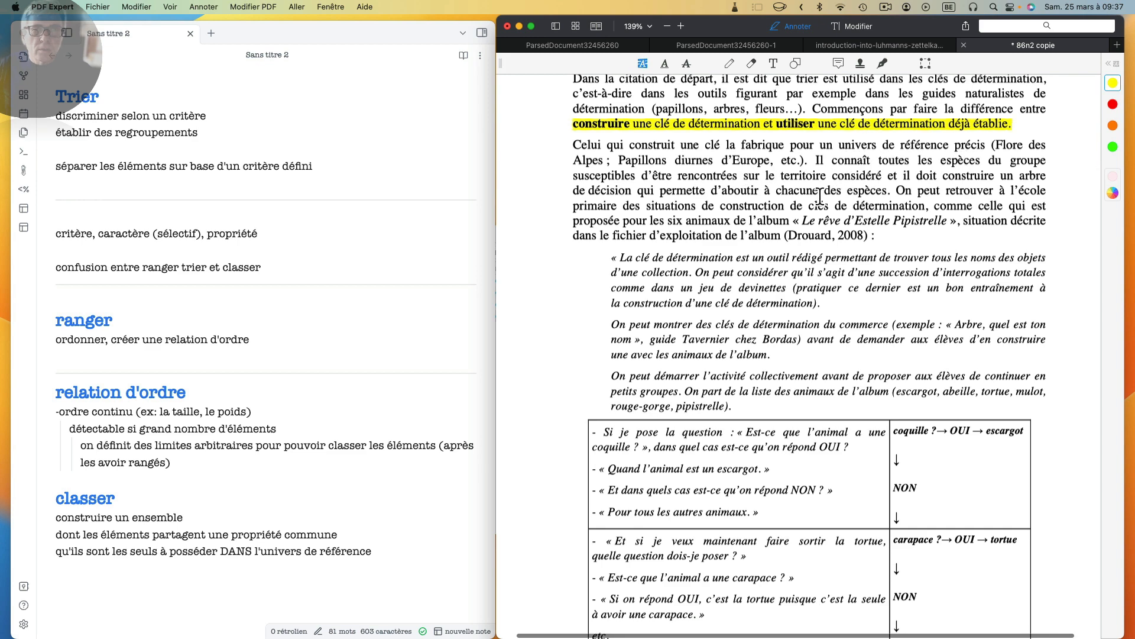
{"action": "scroll", "coordinate": [805, 203], "scroll_direction": "down", "scroll_amount": 1}
{"action": "scroll", "coordinate": [805, 203], "scroll_direction": "down", "scroll_amount": 3}
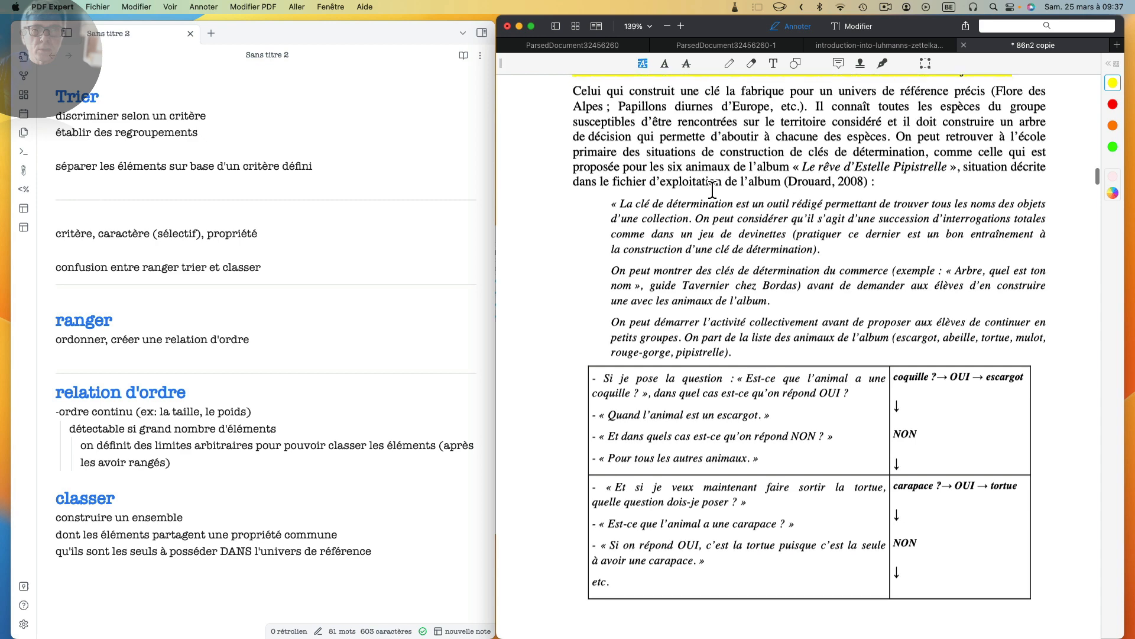
{"action": "scroll", "coordinate": [659, 176], "scroll_direction": "down", "scroll_amount": 2}
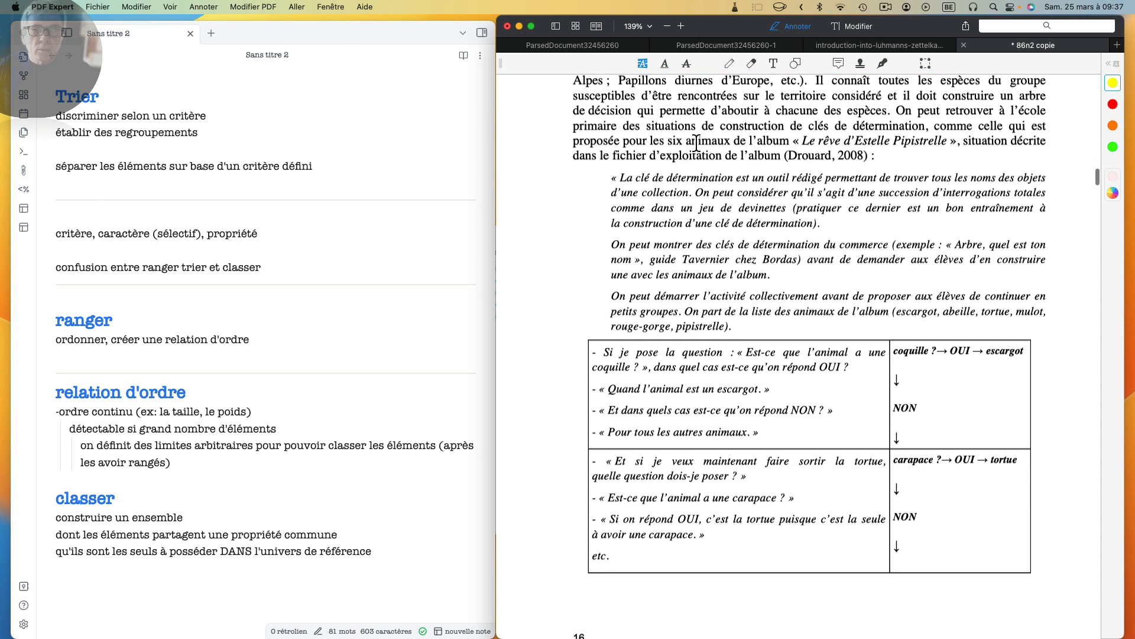
{"action": "scroll", "coordinate": [702, 147], "scroll_direction": "down", "scroll_amount": 3}
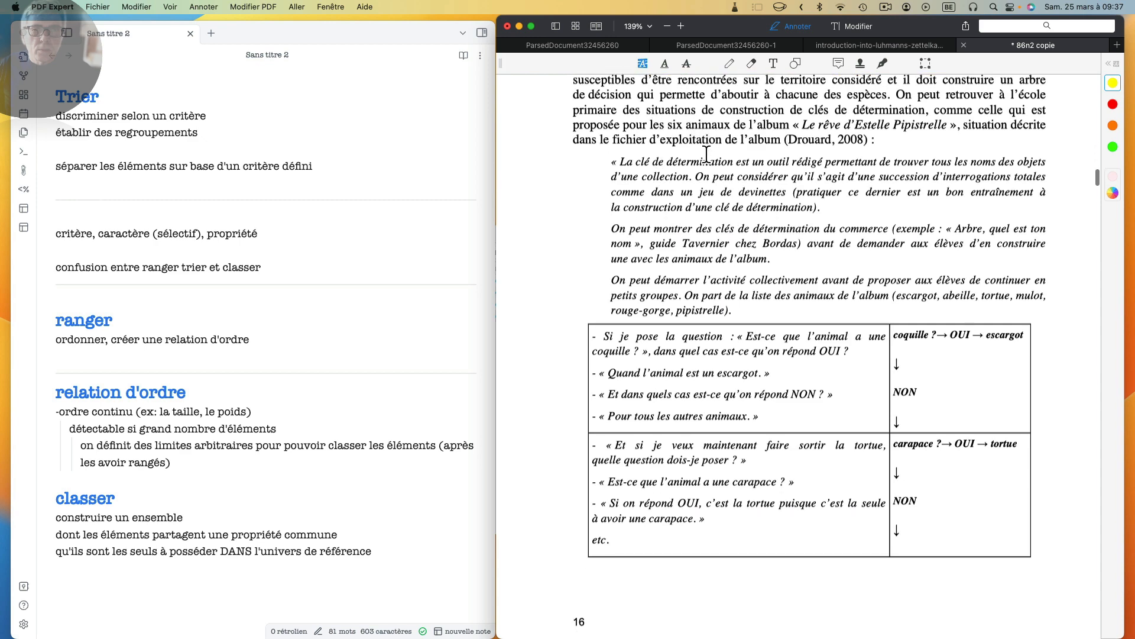
{"action": "scroll", "coordinate": [703, 149], "scroll_direction": "down", "scroll_amount": 2}
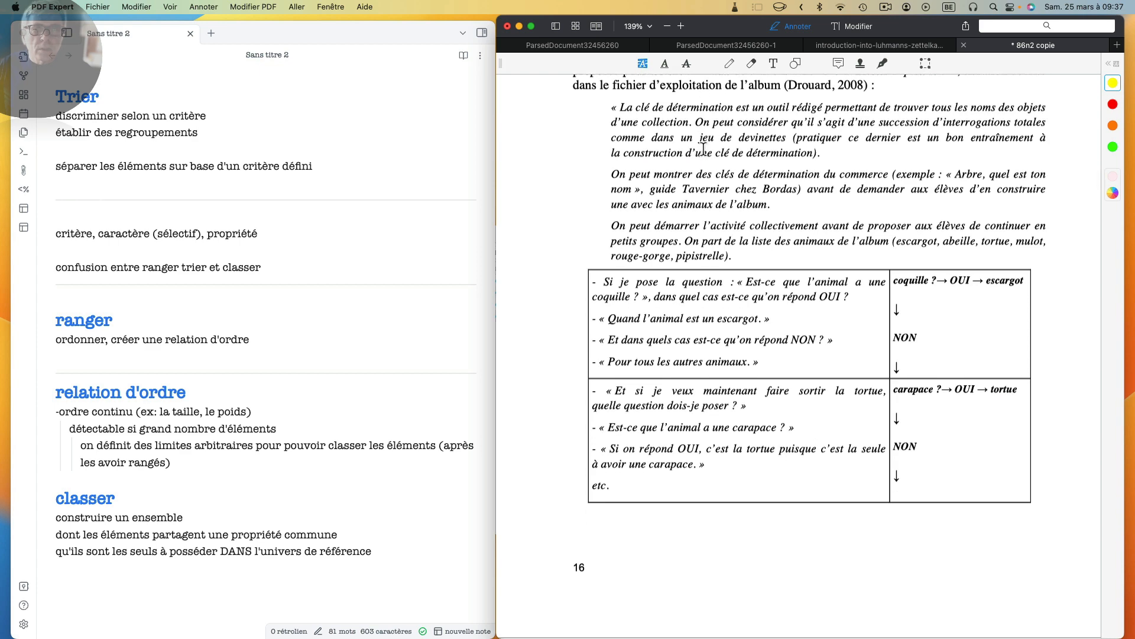
{"action": "scroll", "coordinate": [703, 151], "scroll_direction": "down", "scroll_amount": 5}
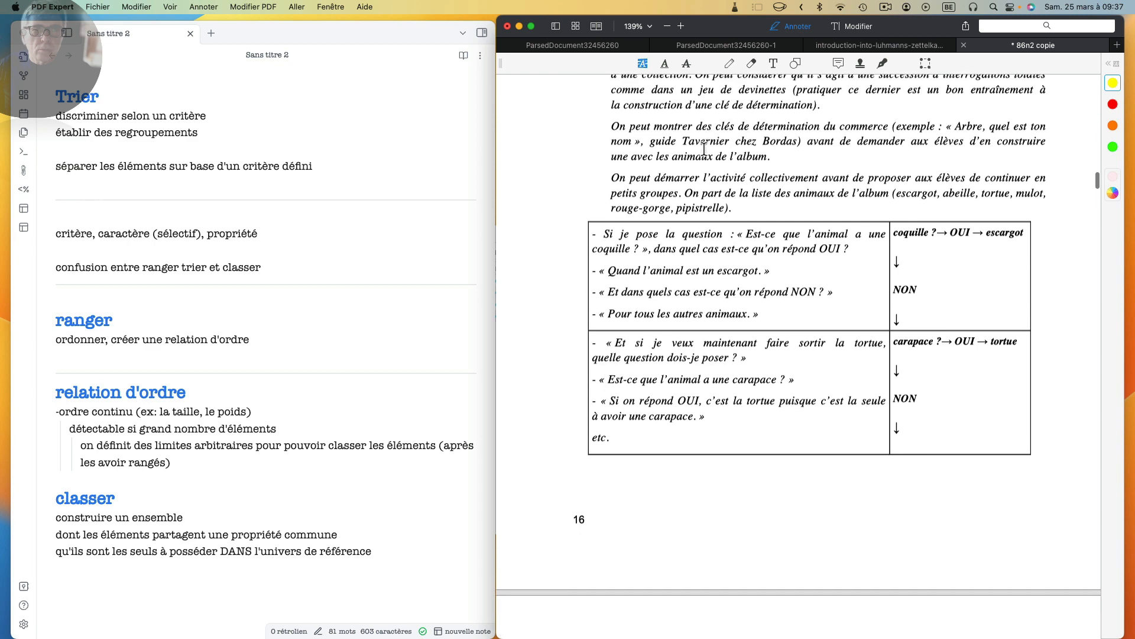
{"action": "scroll", "coordinate": [706, 155], "scroll_direction": "down", "scroll_amount": 15}
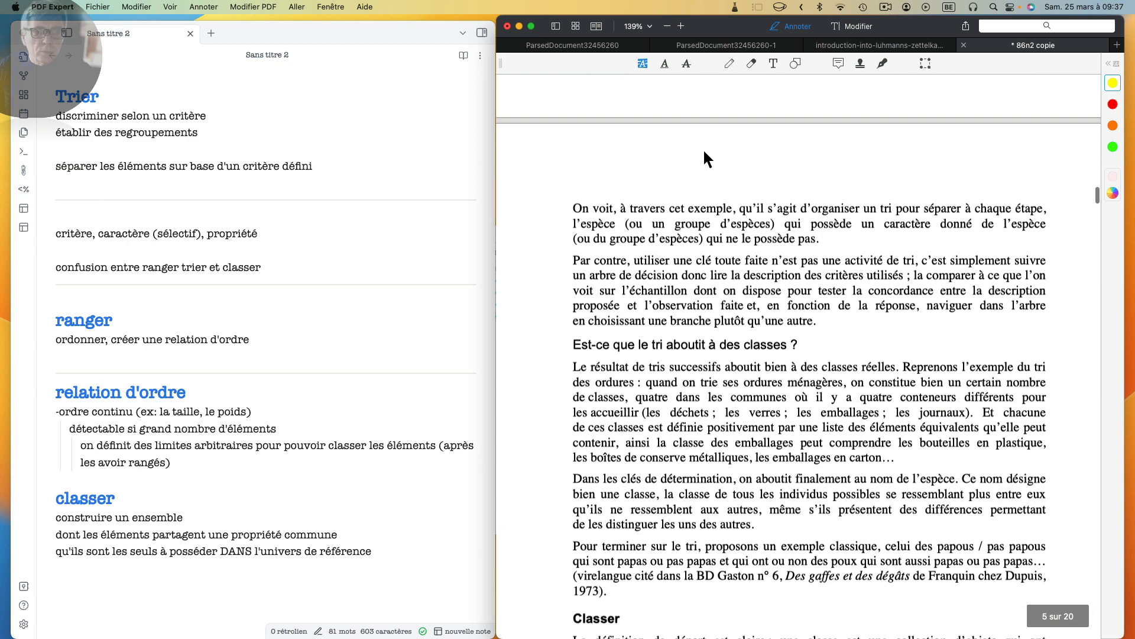
Step: Under "Est-ce que le tri aboutit à des classes ?", highlight "Le résultat de tris successifs aboutit bien à des classes réelles." in yellow
{"action": "scroll", "coordinate": [704, 150], "scroll_direction": "down", "scroll_amount": 2}
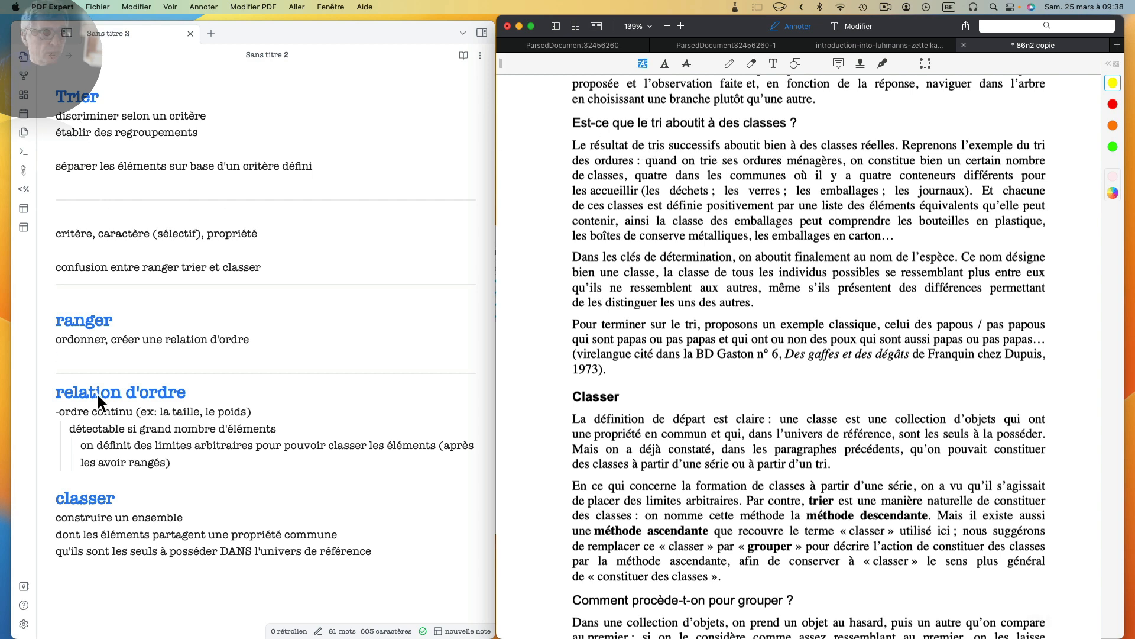
{"action": "scroll", "coordinate": [716, 198], "scroll_direction": "right", "scroll_amount": 1}
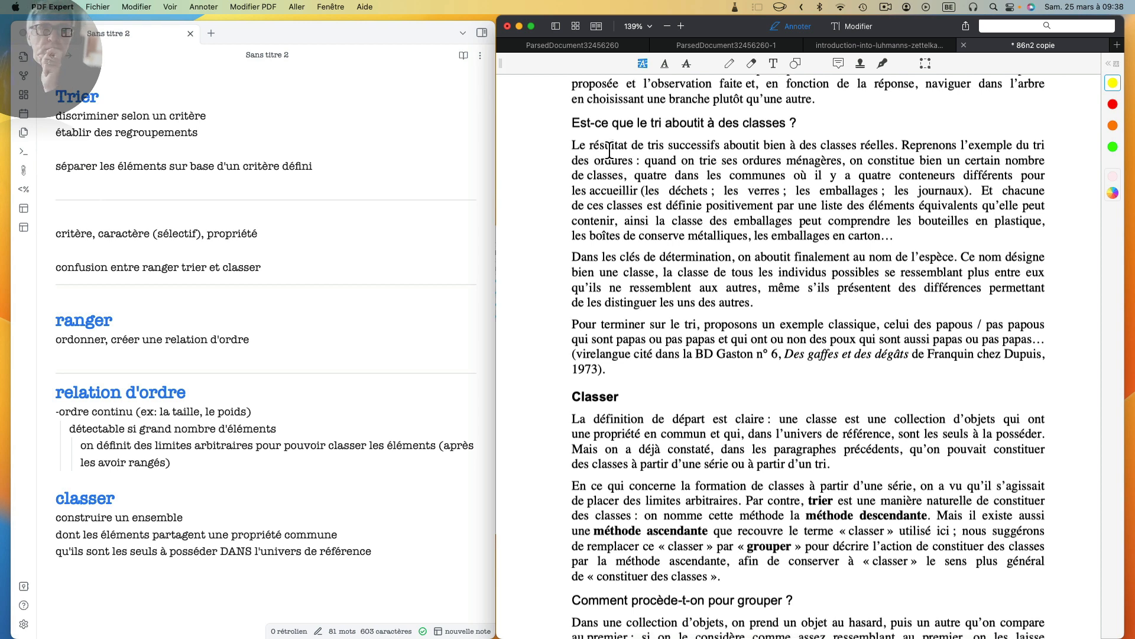
{"action": "left_click_drag", "start_coordinate": [574, 149], "coordinate": [900, 148]}
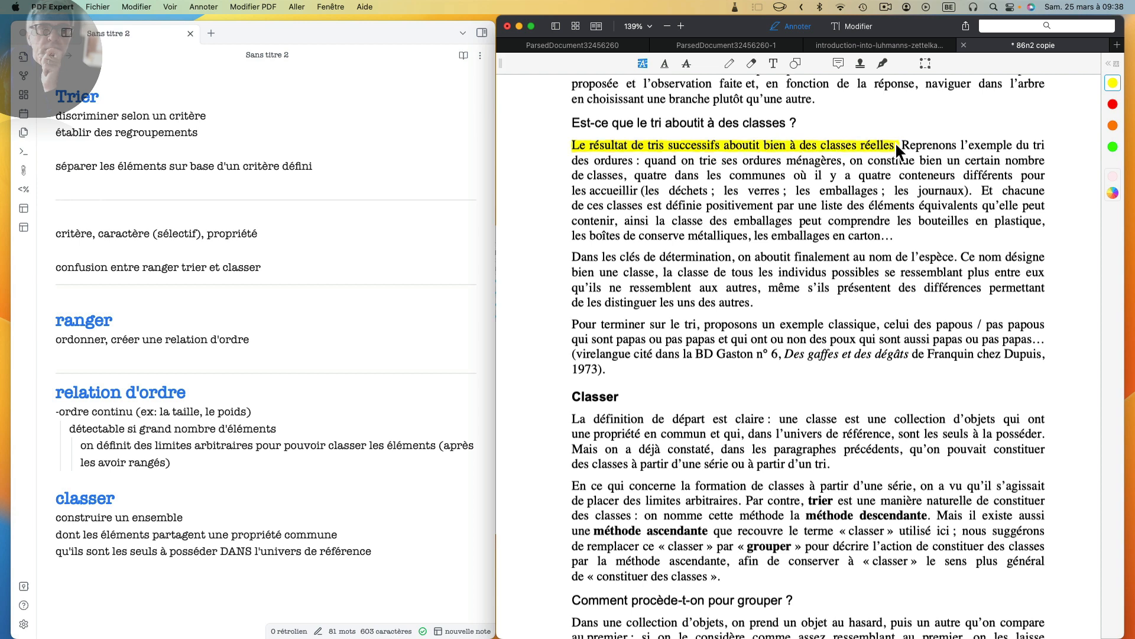
Step: In the Obsidian note's "Trier" section, add the line "le résultat du tri aboutit à des classes" below the "critère défini" line
{"action": "left_click", "coordinate": [169, 188]}
{"action": "key", "text": "Return"}
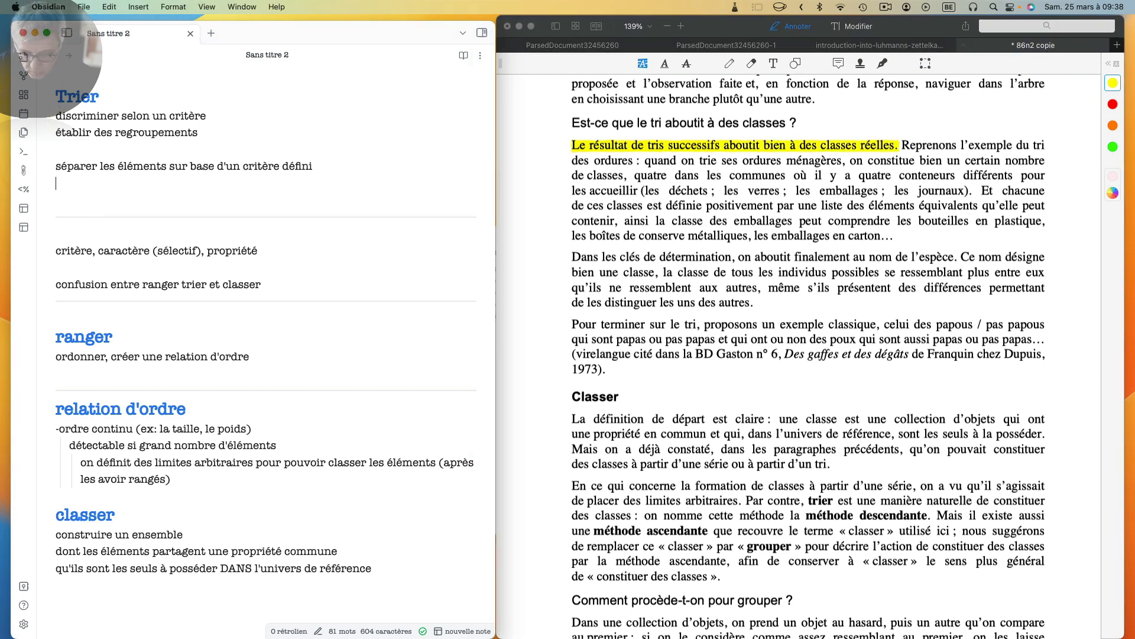
{"action": "type", "text": "le résulk"}
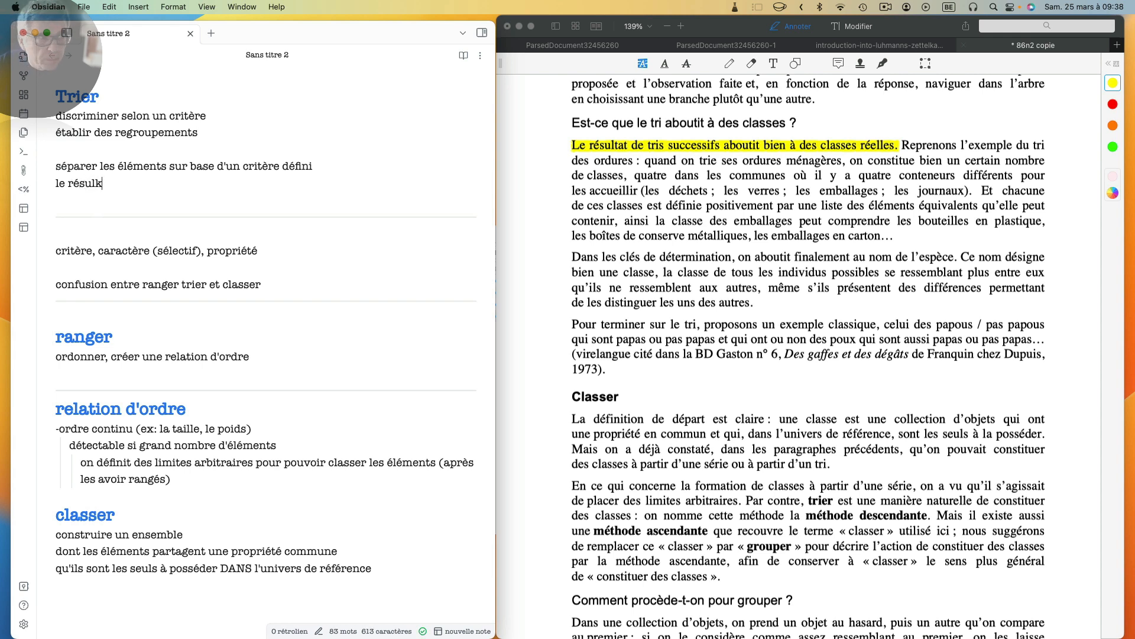
{"action": "key", "text": "BackSpace"}
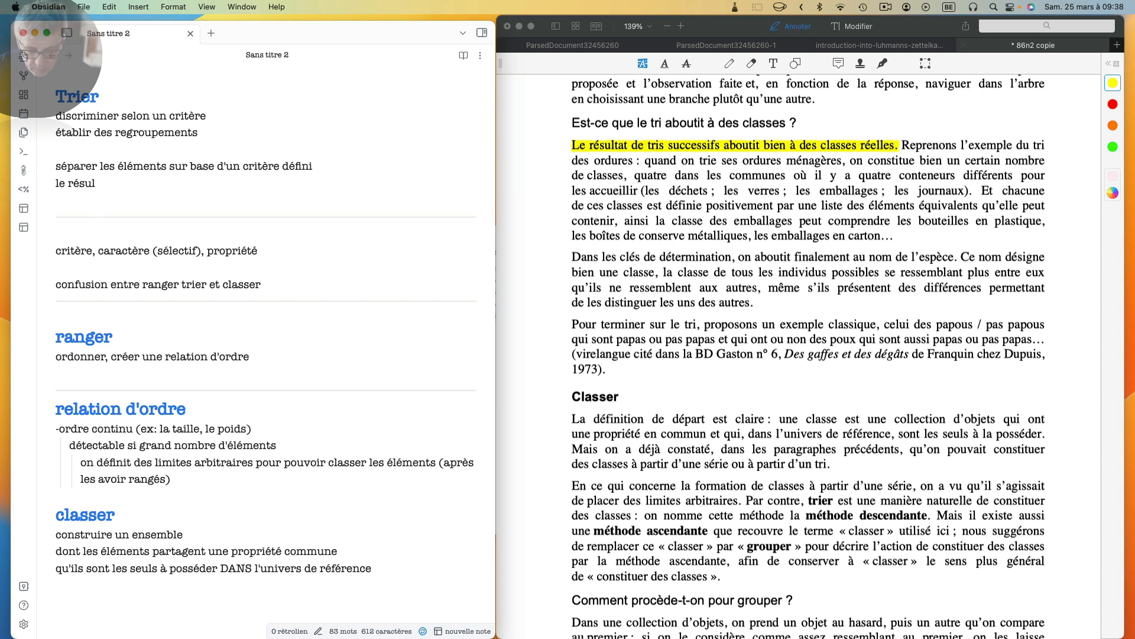
{"action": "type", "text": "tat du tri a"}
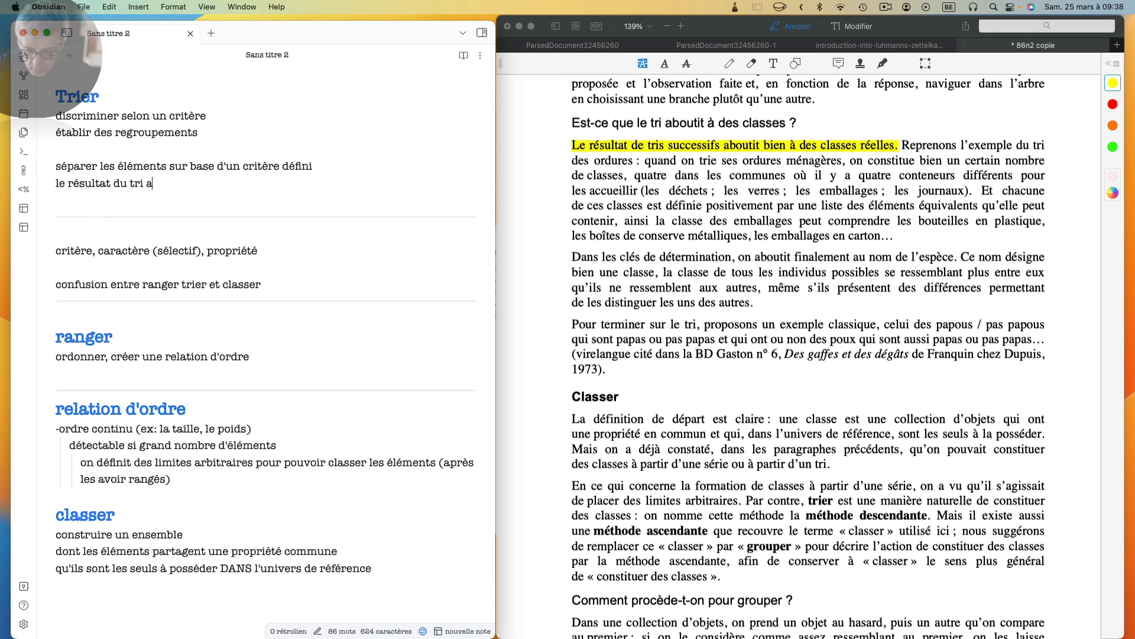
{"action": "type", "text": "boutit à des classes"}
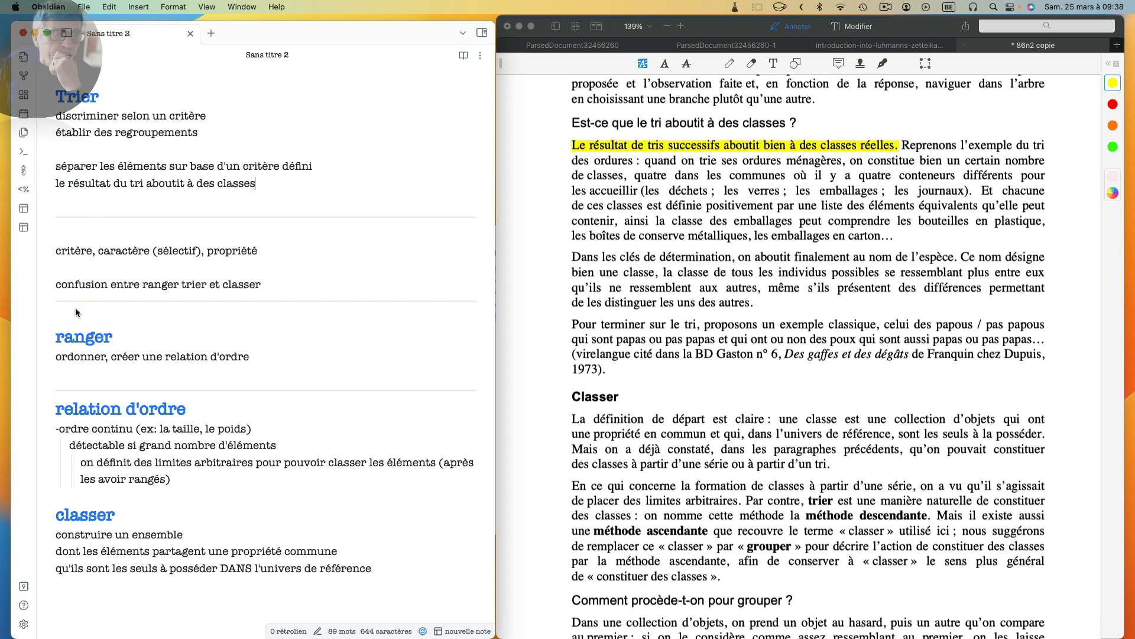
Step: Compare the Obsidian notes, including "critère" under "Trier", with the PDF passages on whether sorting leads to classes
{"action": "scroll", "coordinate": [157, 441], "scroll_direction": "down", "scroll_amount": 3}
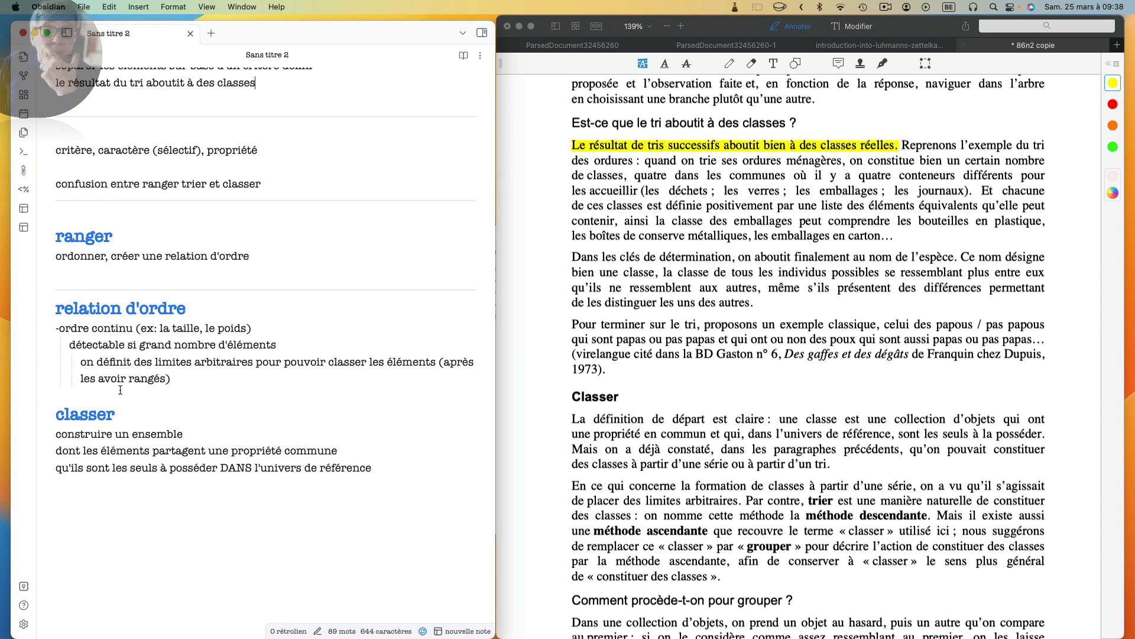
{"action": "scroll", "coordinate": [120, 389], "scroll_direction": "up", "scroll_amount": 1}
{"action": "scroll", "coordinate": [120, 390], "scroll_direction": "up", "scroll_amount": 2}
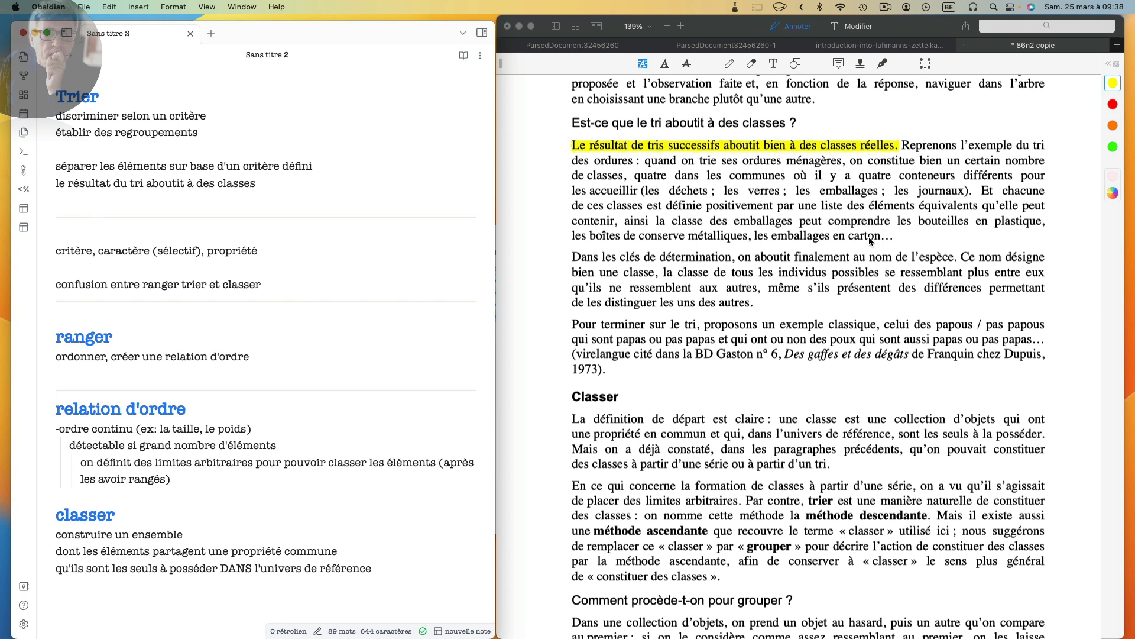
{"action": "scroll", "coordinate": [868, 238], "scroll_direction": "up", "scroll_amount": 1}
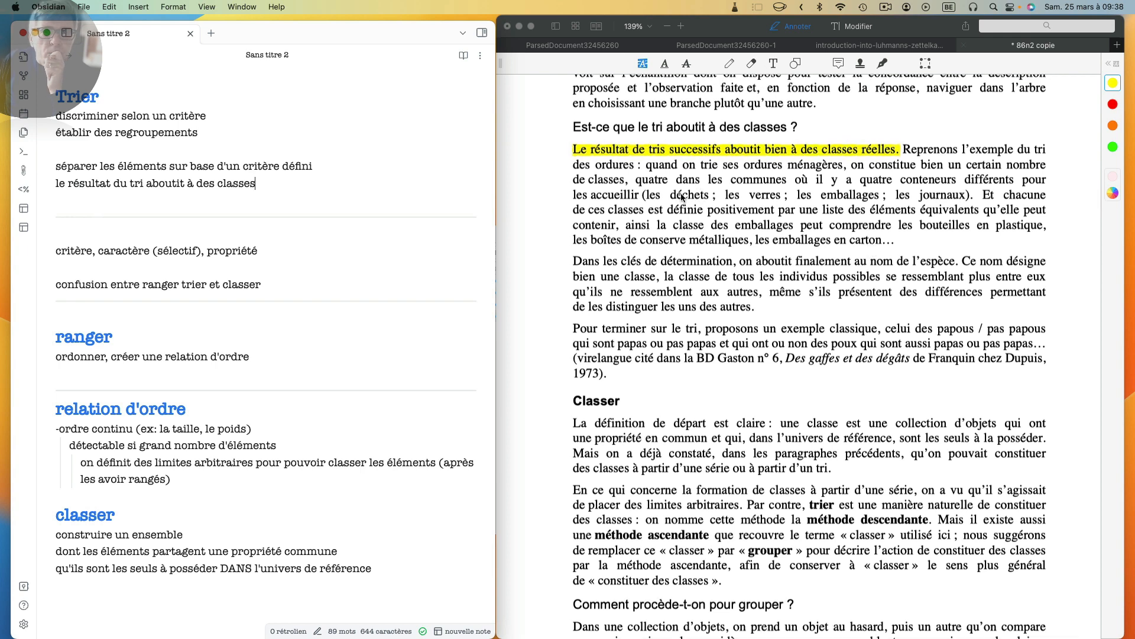
{"action": "scroll", "coordinate": [681, 197], "scroll_direction": "down", "scroll_amount": 5}
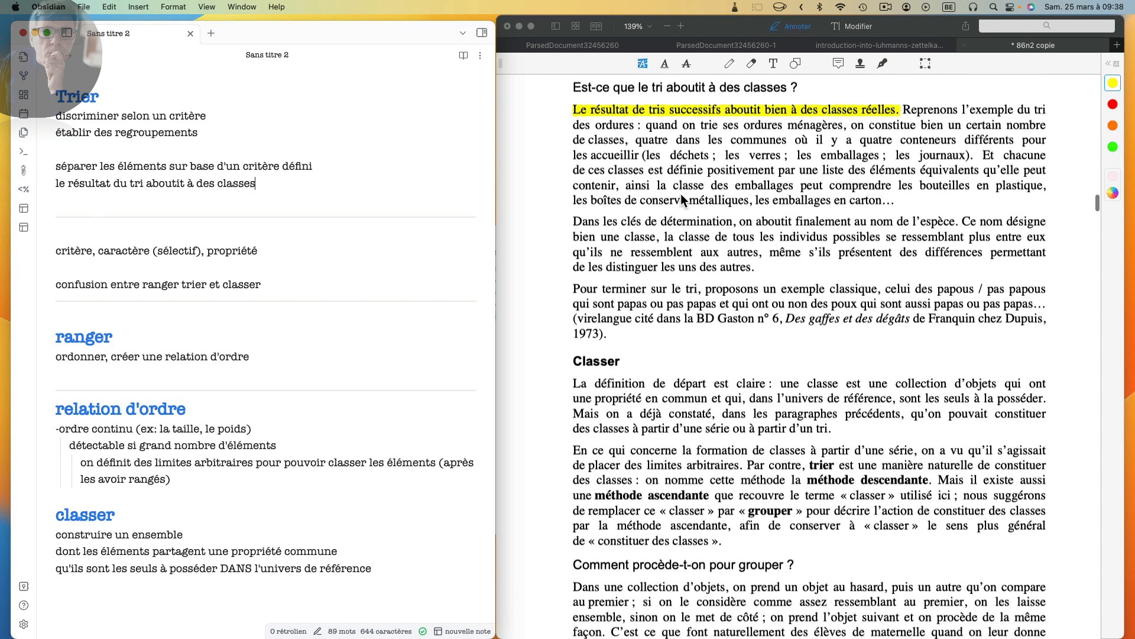
{"action": "scroll", "coordinate": [680, 193], "scroll_direction": "down", "scroll_amount": 5}
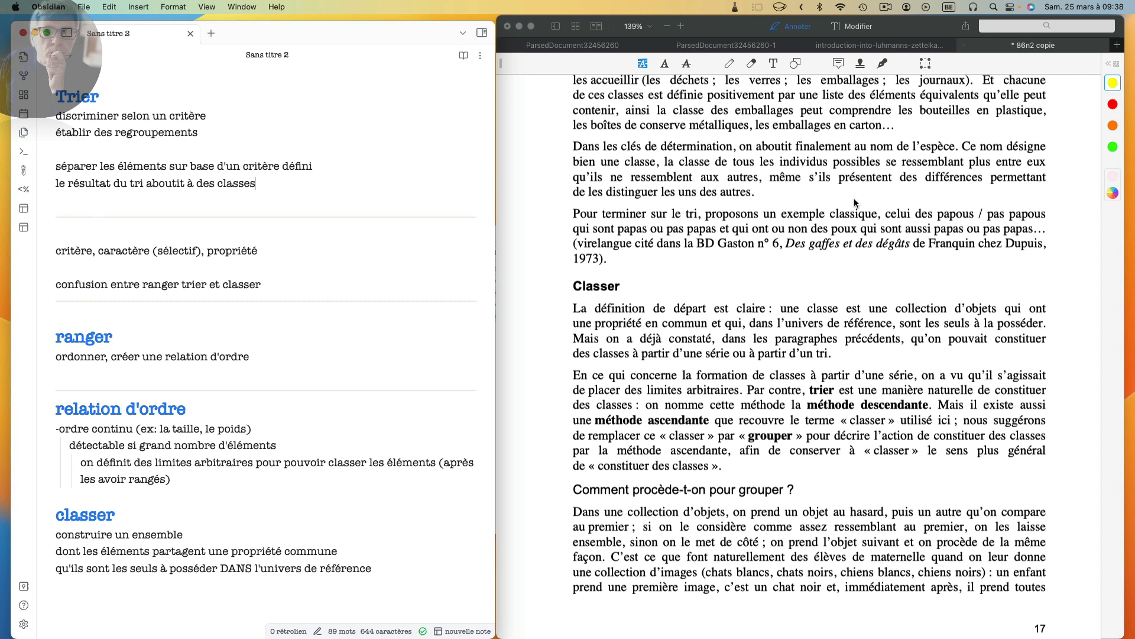
{"action": "scroll", "coordinate": [854, 199], "scroll_direction": "up", "scroll_amount": 2}
{"action": "scroll", "coordinate": [854, 199], "scroll_direction": "up", "scroll_amount": 2}
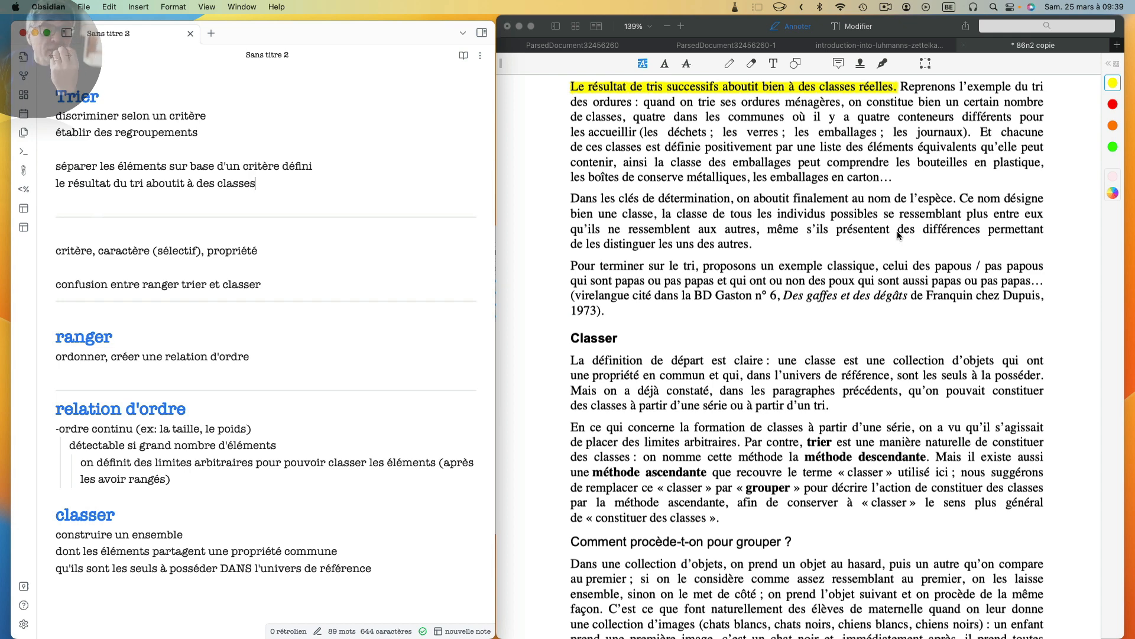
{"action": "left_click_drag", "start_coordinate": [169, 113], "coordinate": [206, 113]}
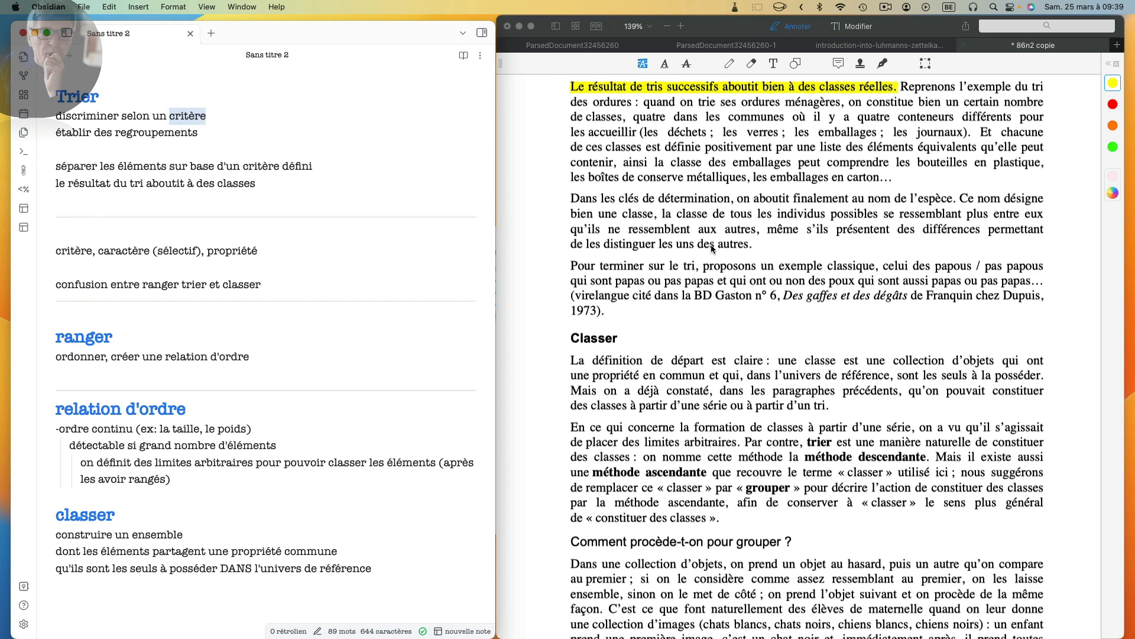
{"action": "scroll", "coordinate": [710, 250], "scroll_direction": "down", "scroll_amount": 2}
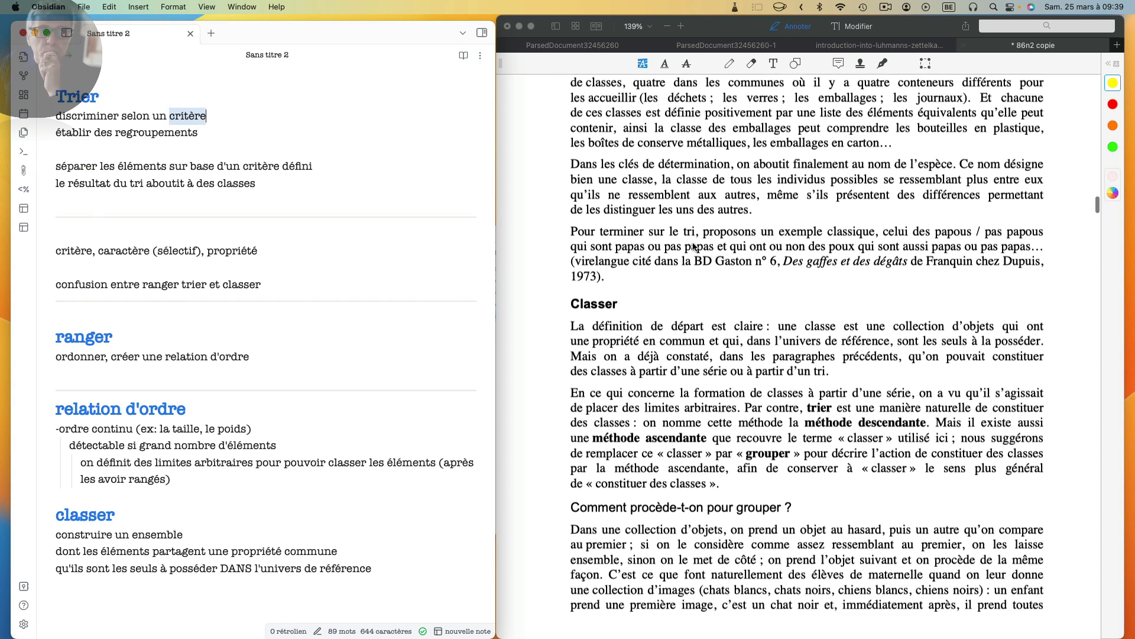
{"action": "scroll", "coordinate": [693, 246], "scroll_direction": "down", "scroll_amount": 2}
{"action": "scroll", "coordinate": [693, 244], "scroll_direction": "down", "scroll_amount": 1}
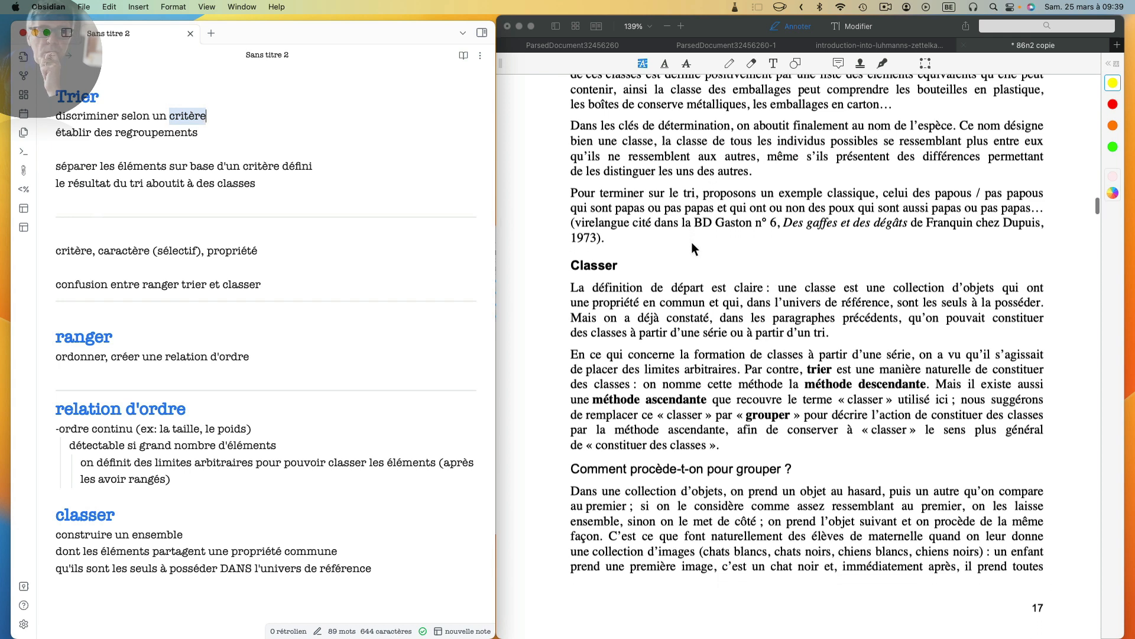
Step: In the PDF paragraph on determination keys leading to the species name, highlight "nom désigne bien une classe" in yellow
{"action": "scroll", "coordinate": [692, 247], "scroll_direction": "up", "scroll_amount": 2}
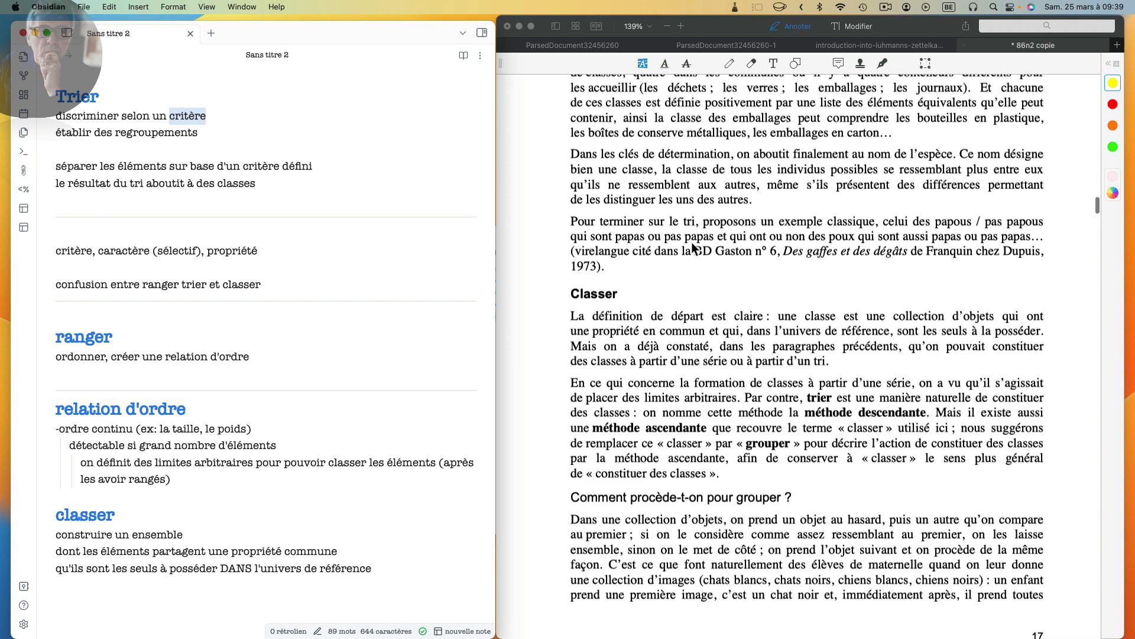
{"action": "scroll", "coordinate": [692, 244], "scroll_direction": "down", "scroll_amount": 1}
{"action": "scroll", "coordinate": [892, 135], "scroll_direction": "right", "scroll_amount": 1}
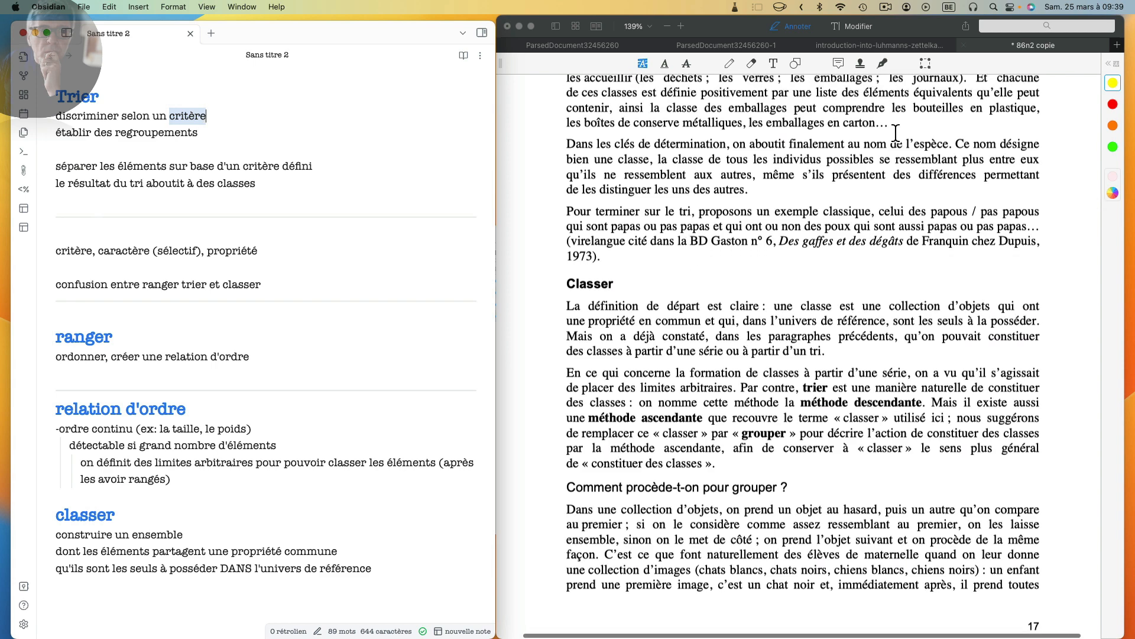
{"action": "scroll", "coordinate": [882, 140], "scroll_direction": "down", "scroll_amount": 1}
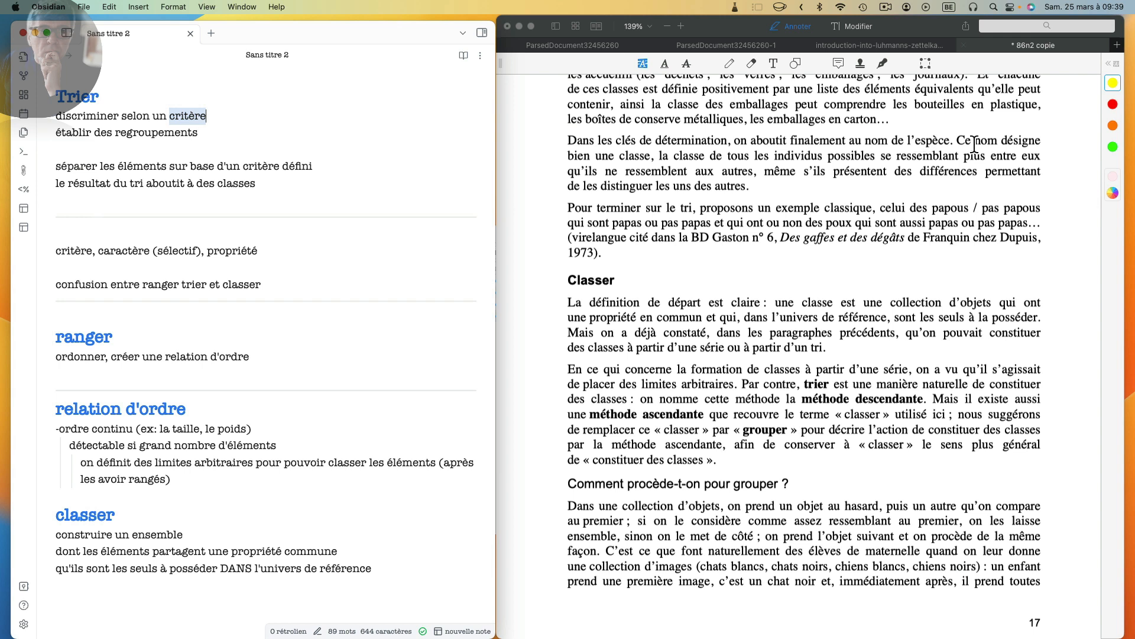
{"action": "left_click", "coordinate": [981, 144]}
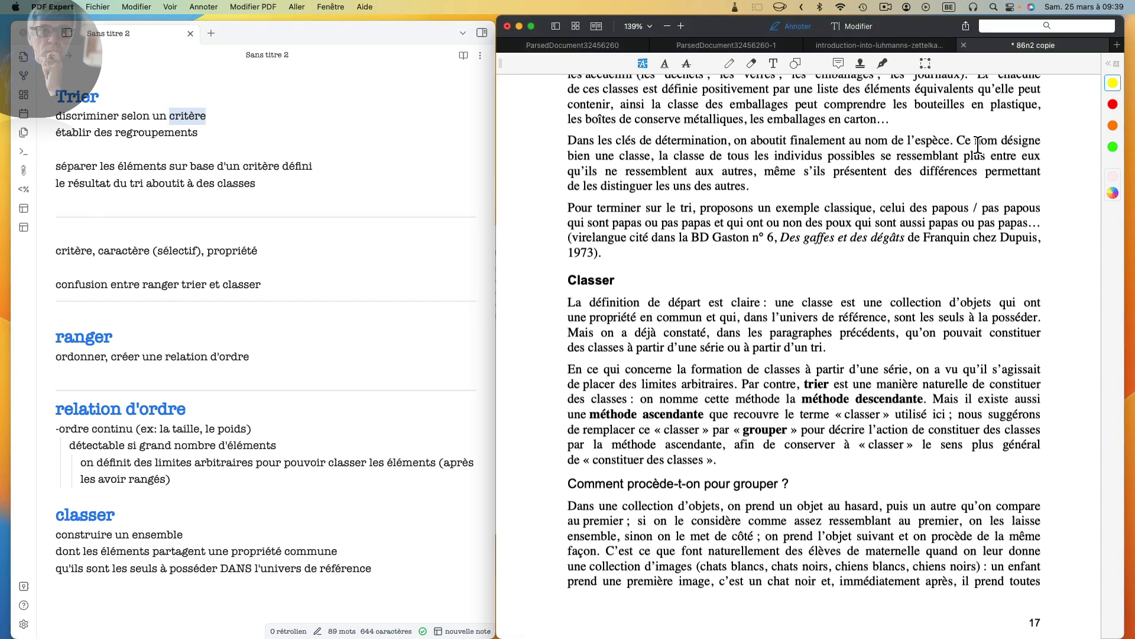
{"action": "left_click_drag", "start_coordinate": [653, 159], "coordinate": [977, 142]}
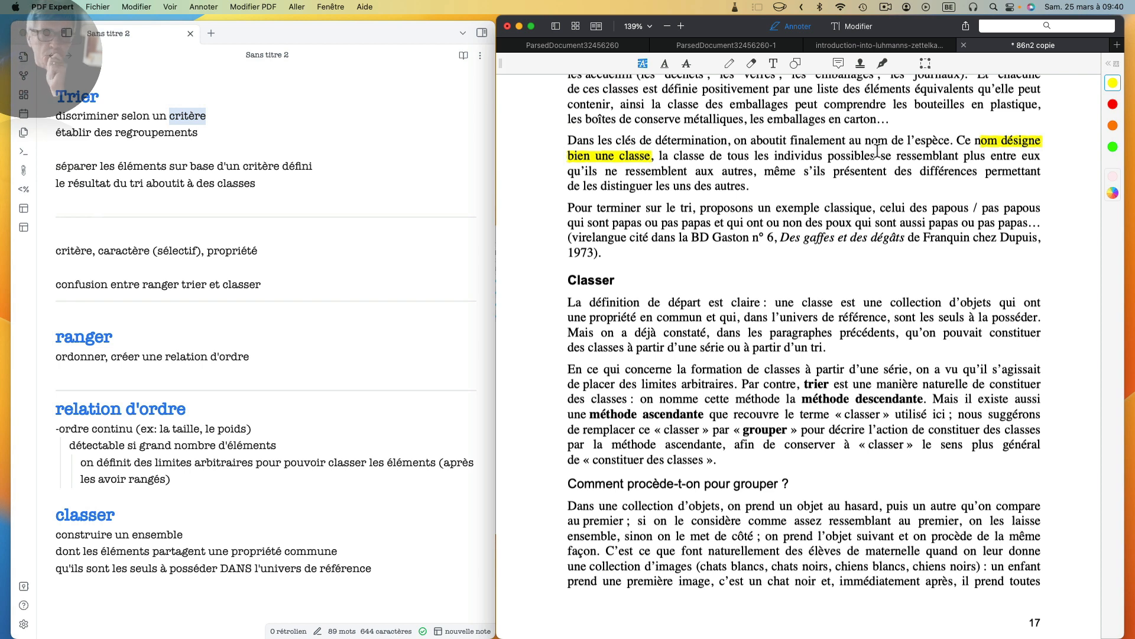
Step: Read the PDF's "Classer" section, then add the line "je peux créer une classe:" at the end of the Obsidian note's "classer" section
{"action": "scroll", "coordinate": [863, 195], "scroll_direction": "down", "scroll_amount": 3}
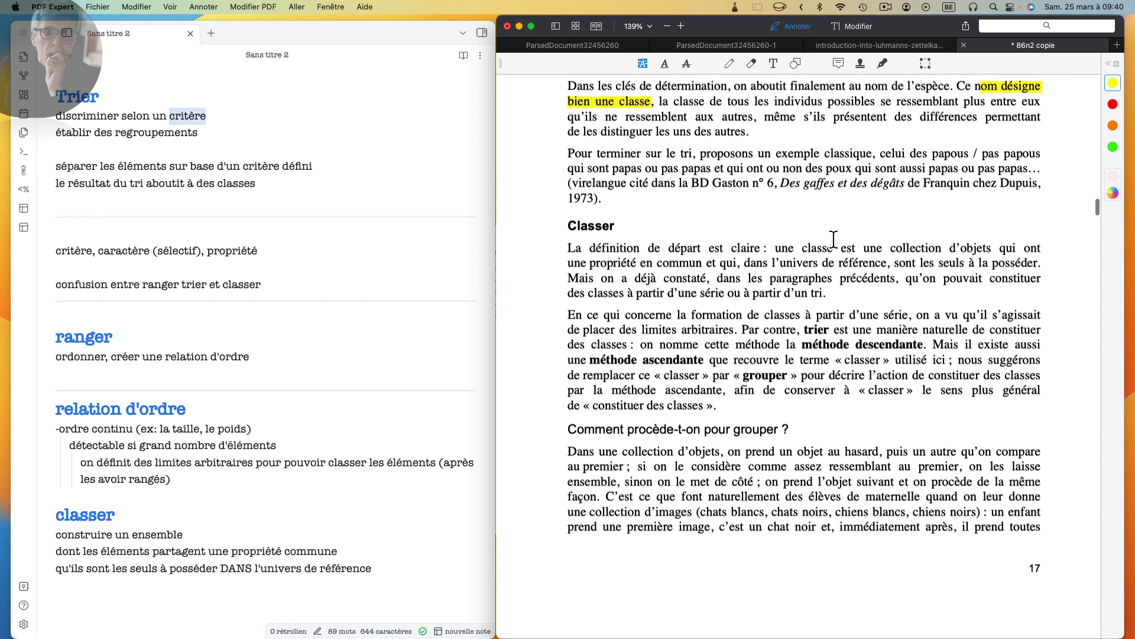
{"action": "scroll", "coordinate": [939, 191], "scroll_direction": "down", "scroll_amount": 1}
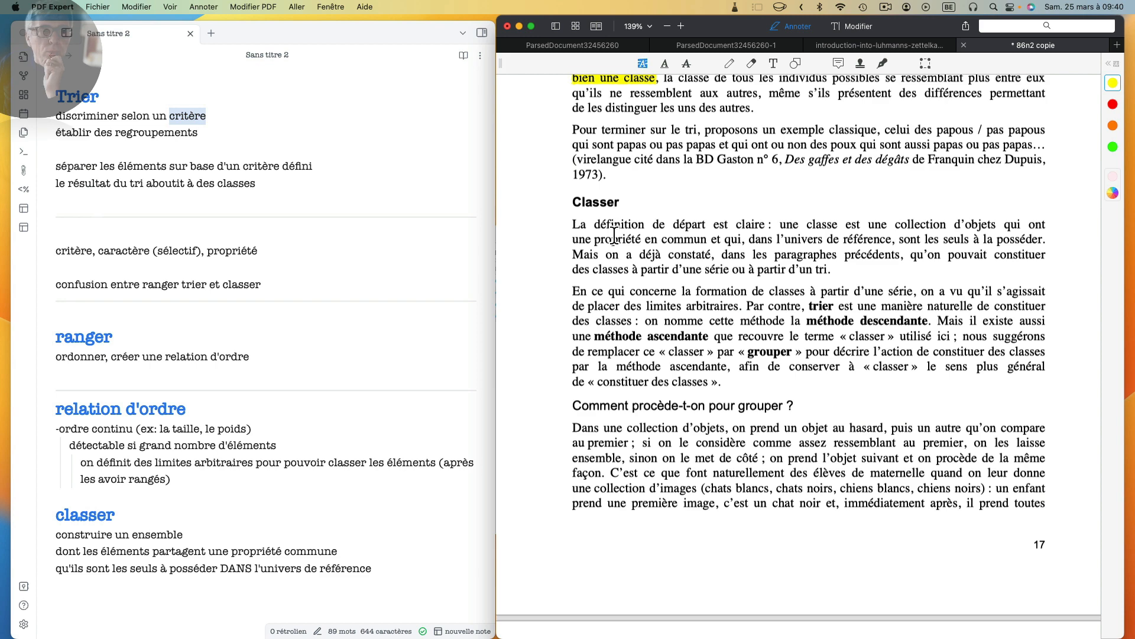
{"action": "scroll", "coordinate": [613, 230], "scroll_direction": "down", "scroll_amount": 2}
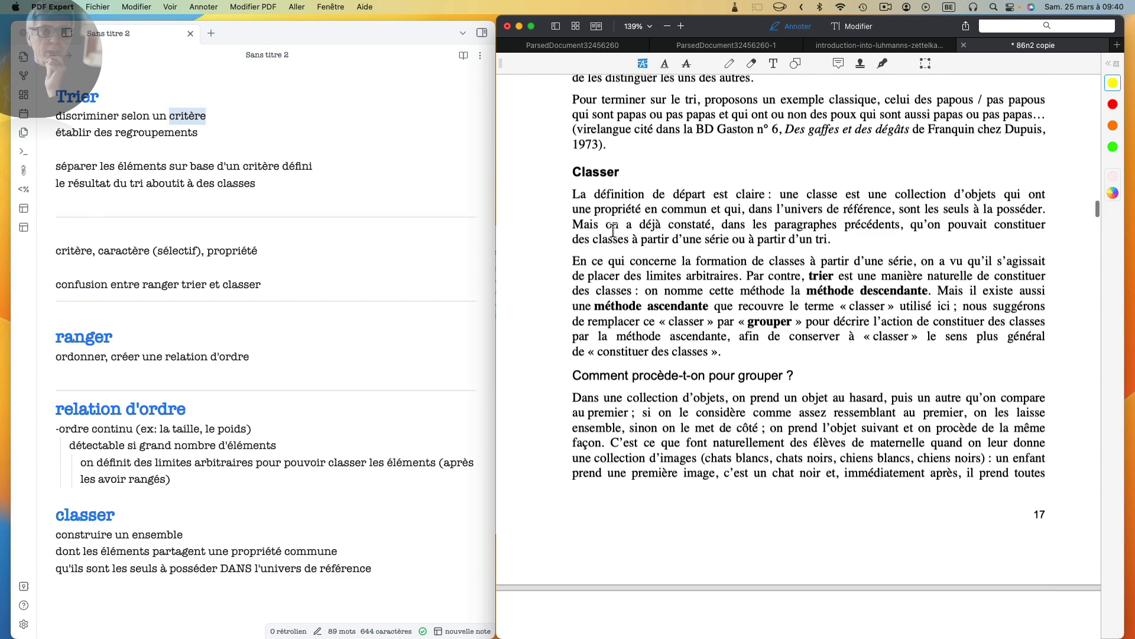
{"action": "scroll", "coordinate": [613, 231], "scroll_direction": "down", "scroll_amount": 4}
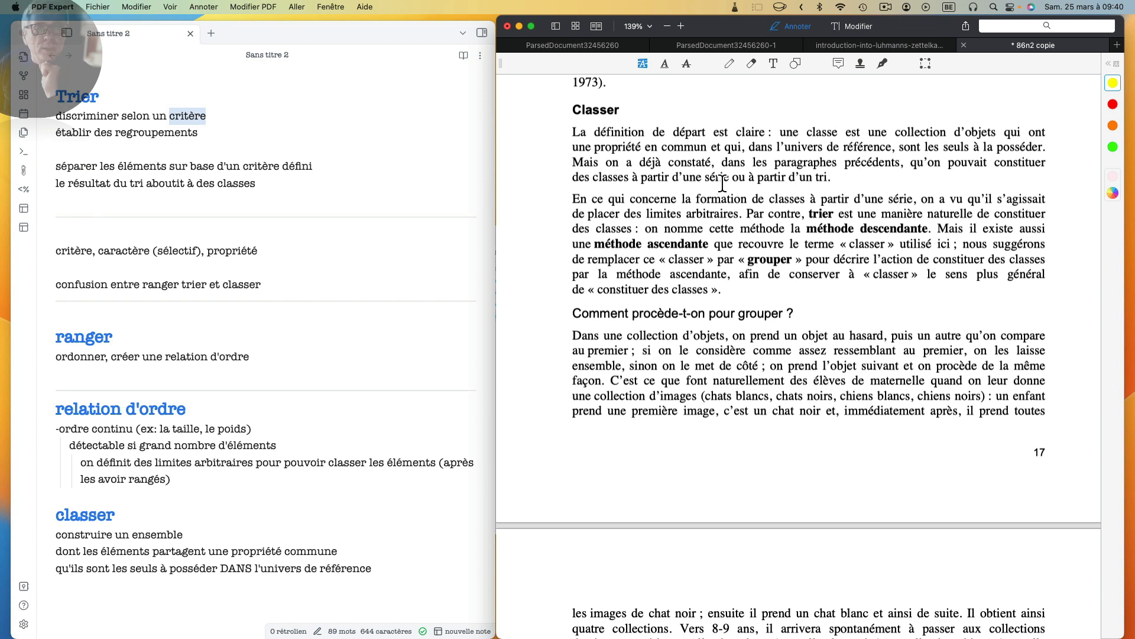
{"action": "scroll", "coordinate": [286, 358], "scroll_direction": "down", "scroll_amount": 4}
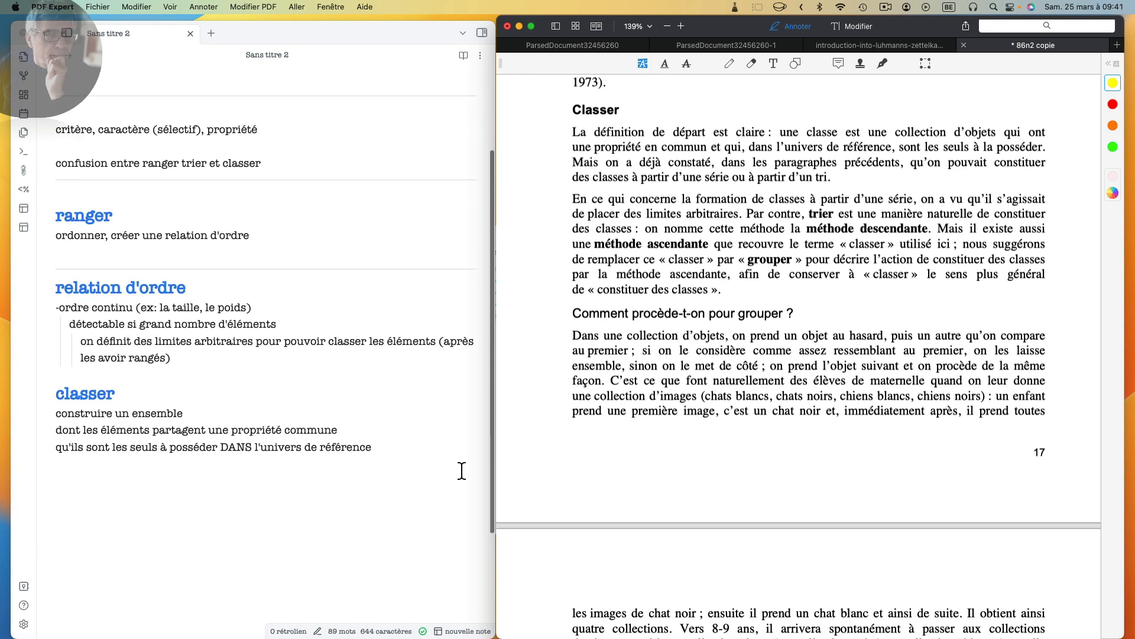
{"action": "left_click", "coordinate": [400, 450]}
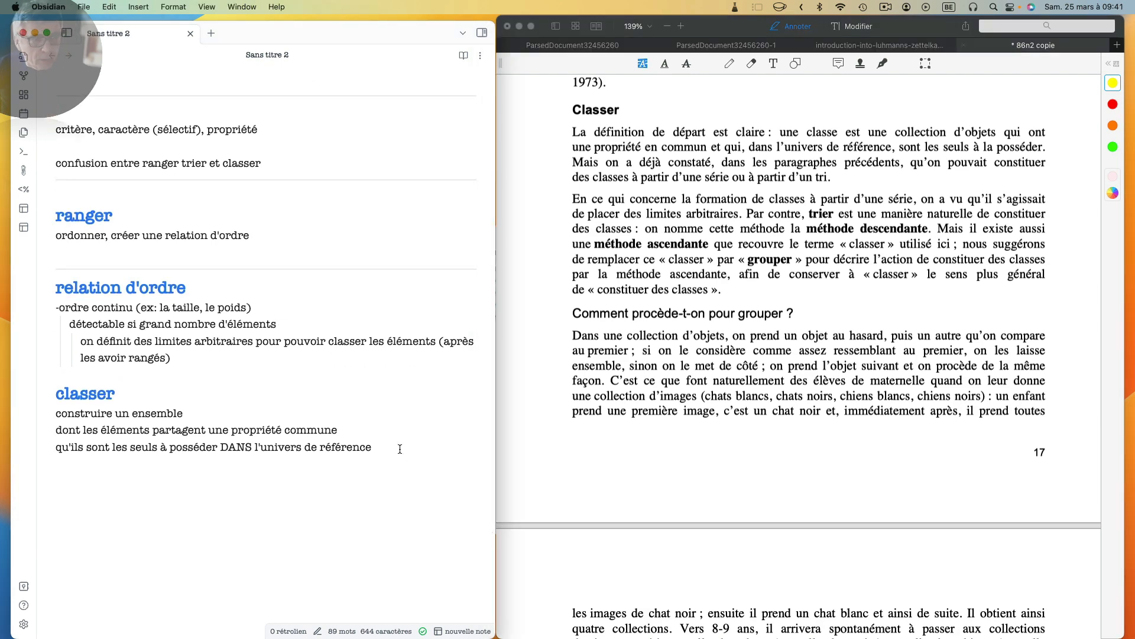
{"action": "type", "text": "je peux"}
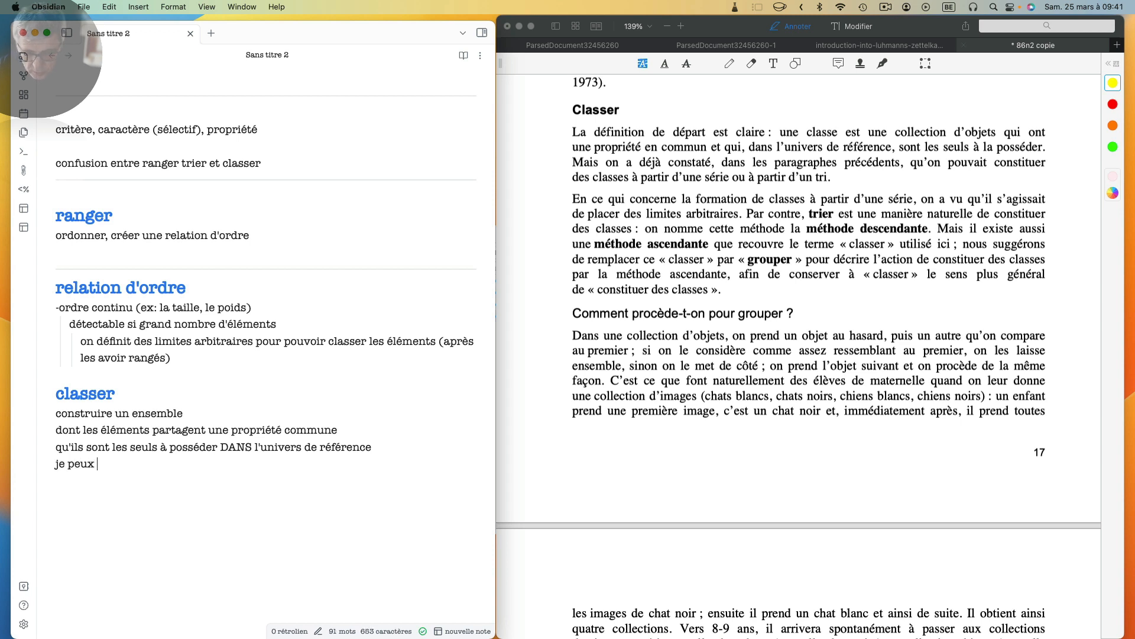
{"action": "type", "text": " créer"}
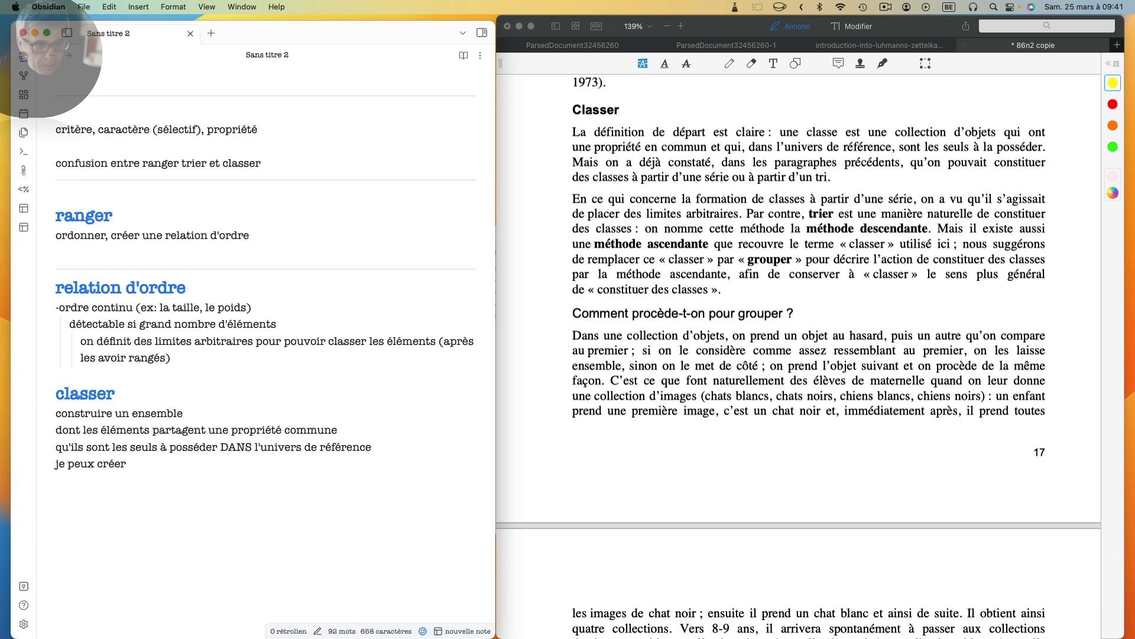
{"action": "type", "text": " une classe:"}
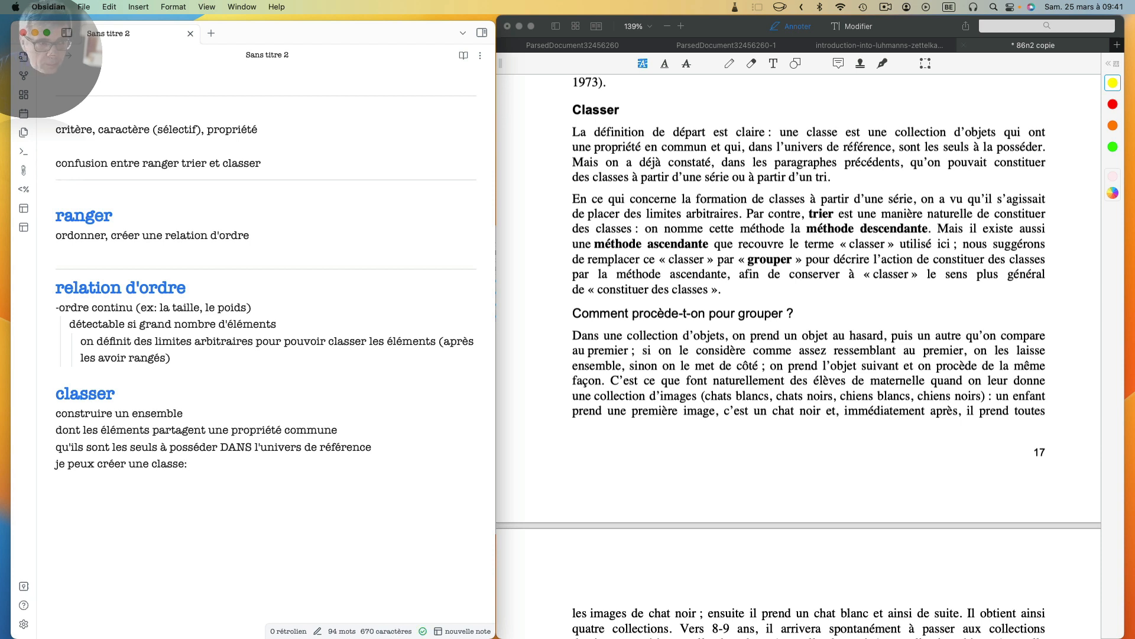
Step: Below that line, add the bullet "à partir d'un tri (avec fixation de limites arbitraires ou non)"
{"action": "key", "text": "Return"}
{"action": "type", "text": "- à pa"}
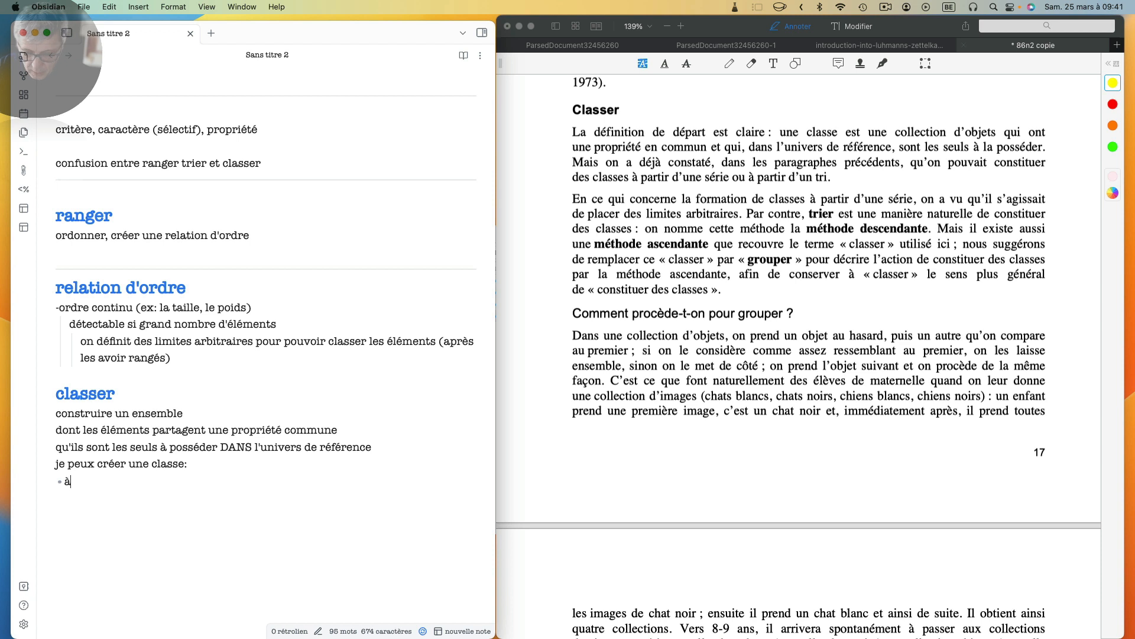
{"action": "type", "text": "rtir"}
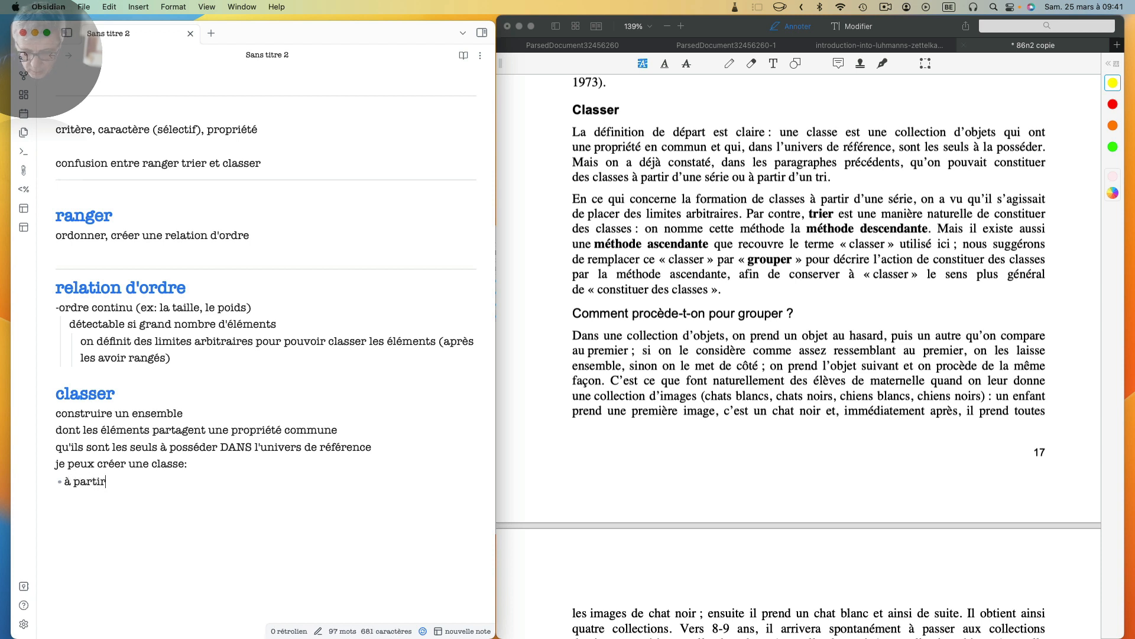
{"action": "type", "text": " d'un tri"}
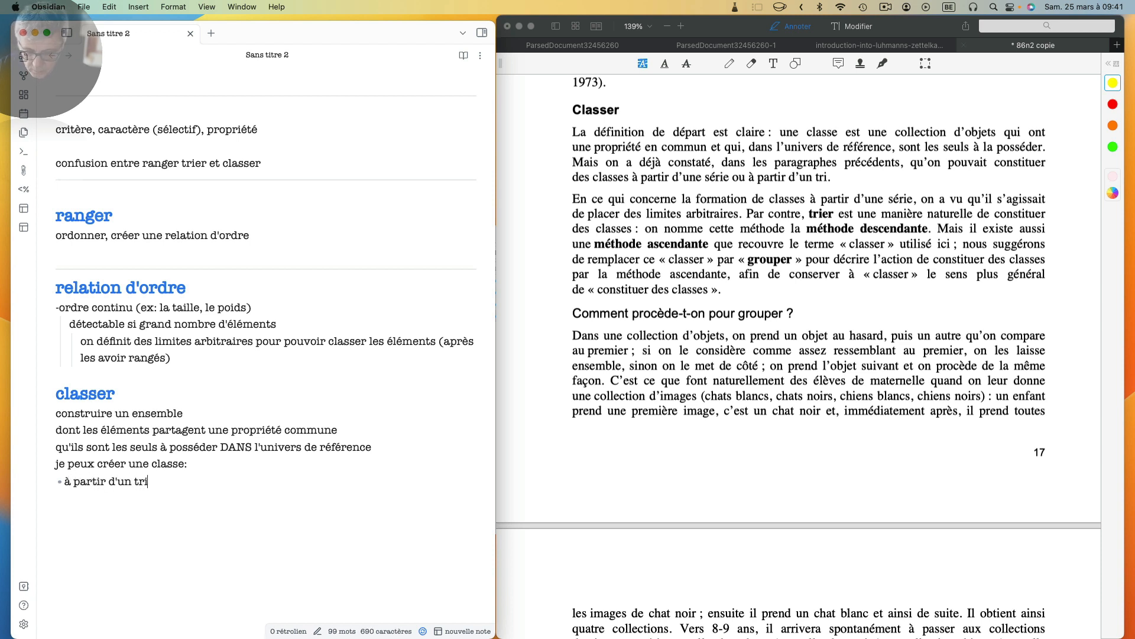
{"action": "type", "text": " (avec f"}
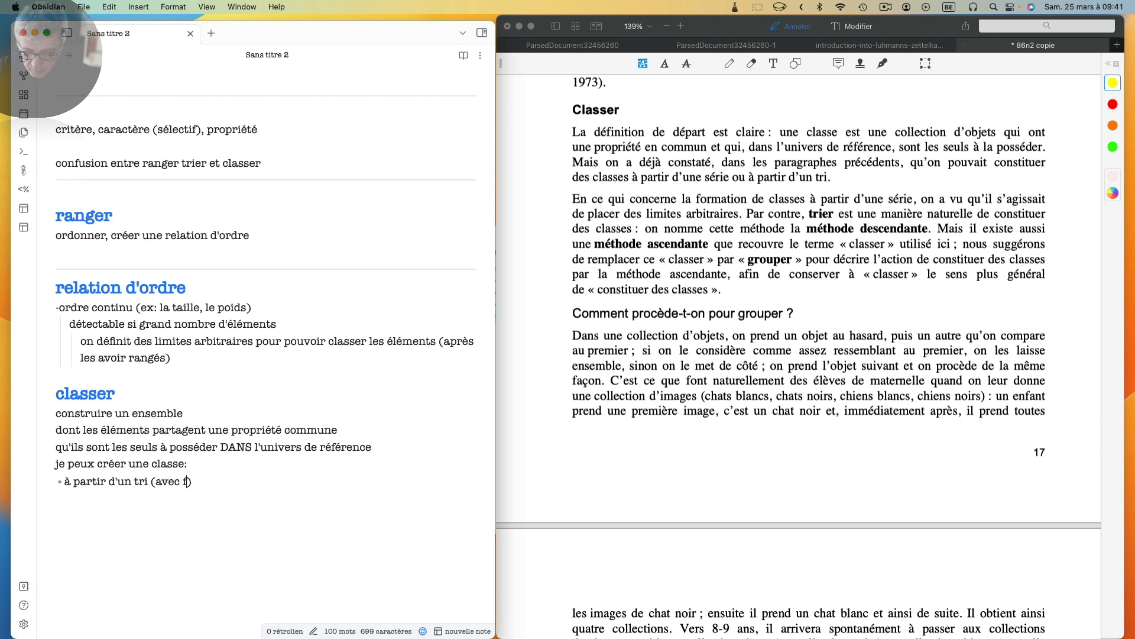
{"action": "type", "text": "ixation de "}
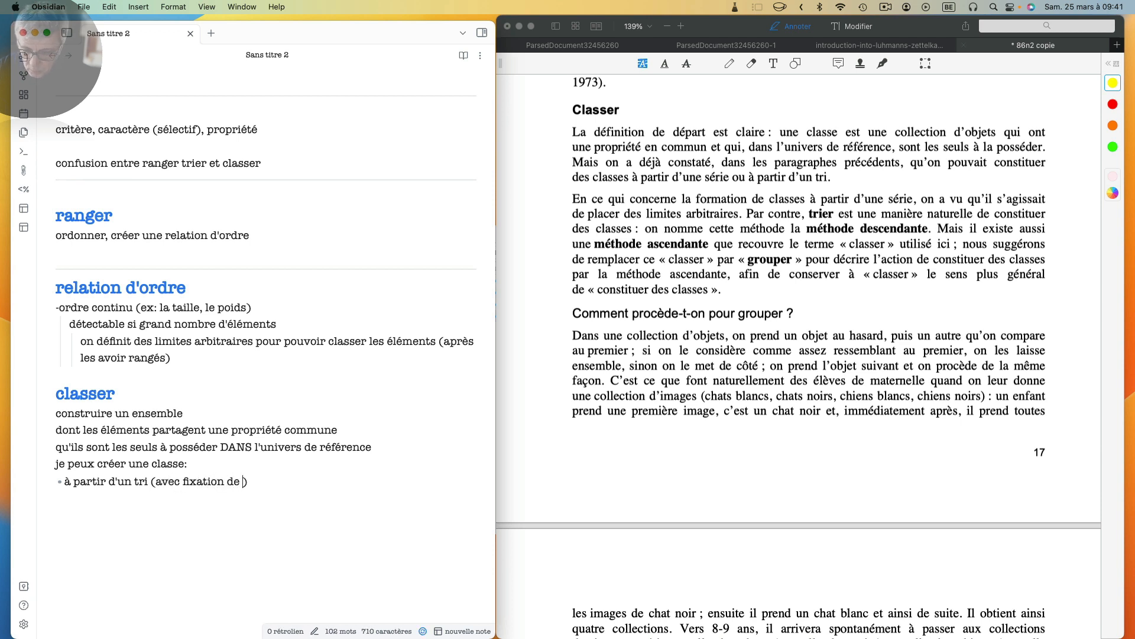
{"action": "type", "text": "limites"}
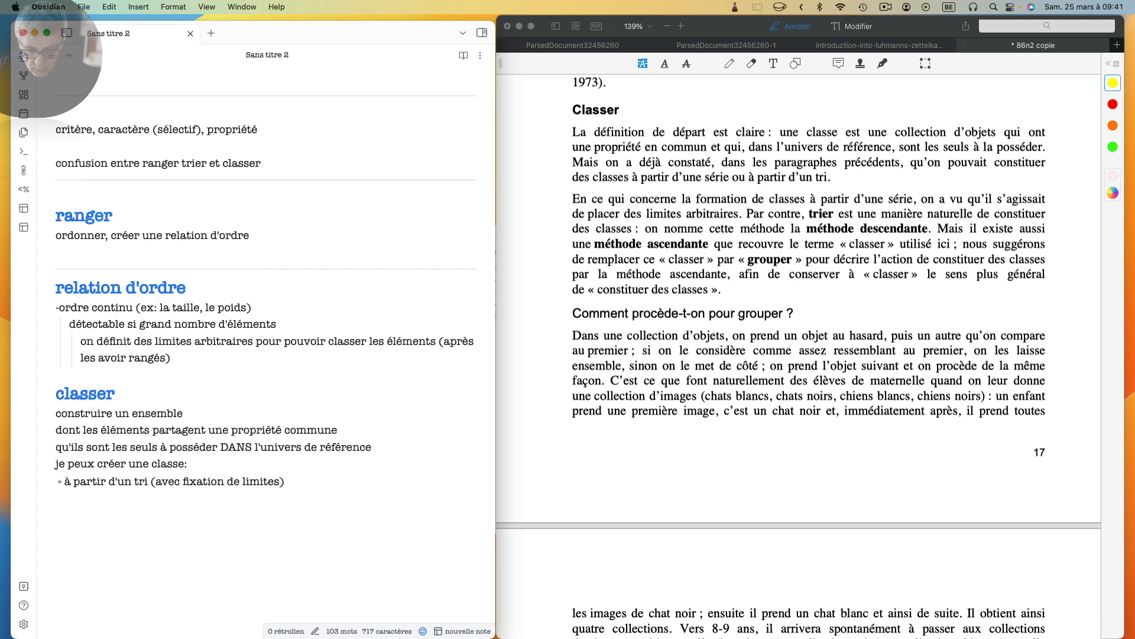
{"action": "type", "text": " arbit"}
{"action": "type", "text": "raires ou"}
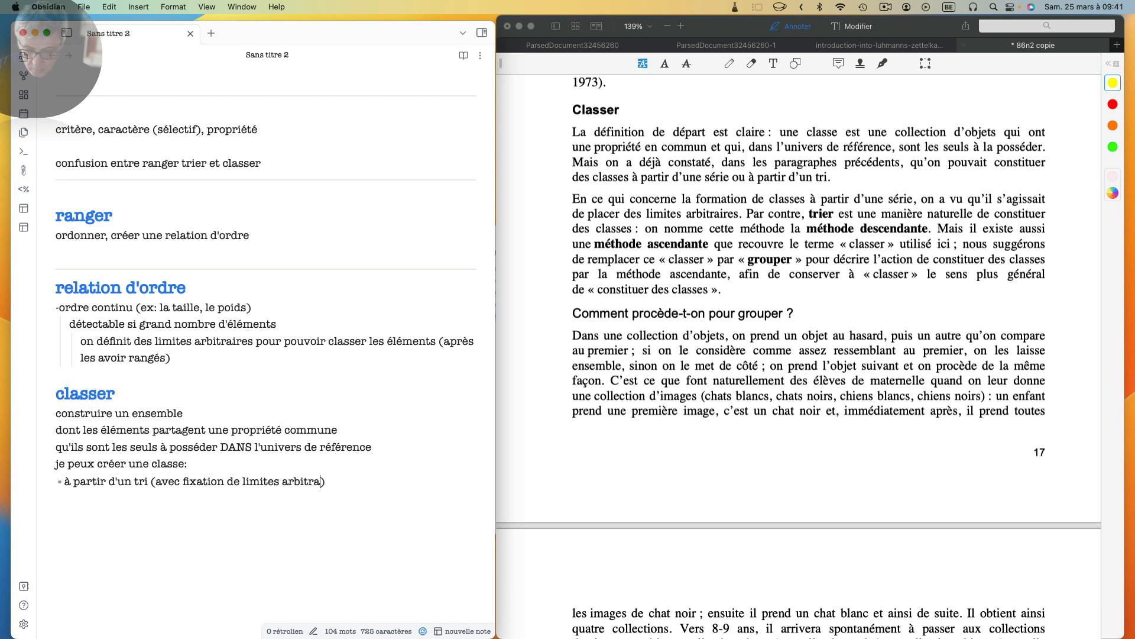
{"action": "type", "text": " n on"}
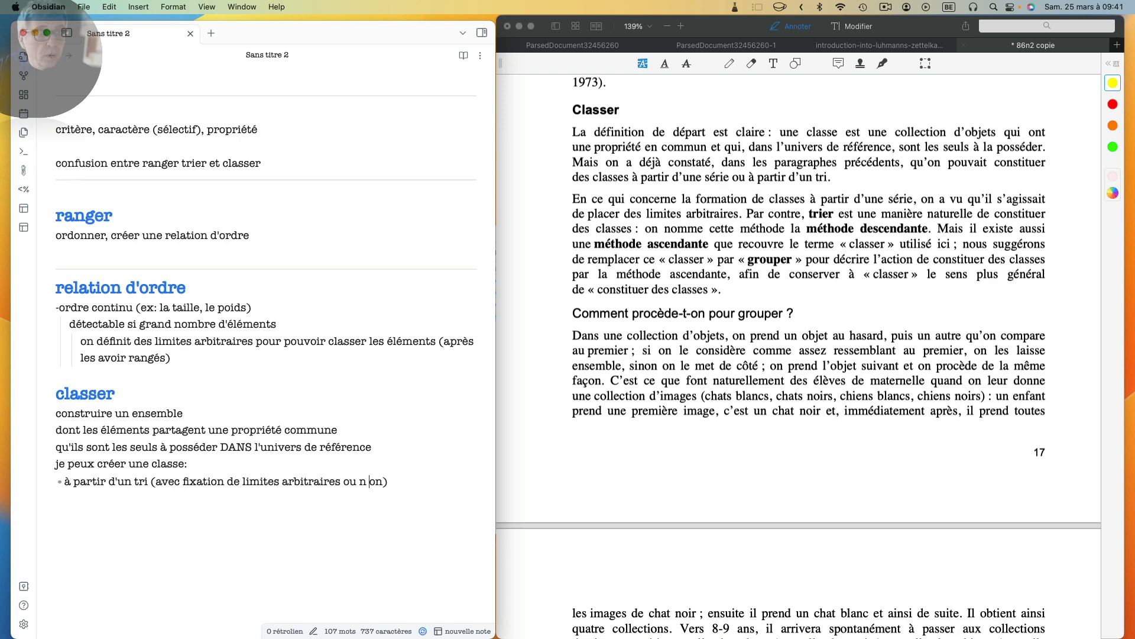
{"action": "key", "text": "BackSpace"}
Step: Replace "tri" with "rangemlent" in the bullet about fixing arbitrary limits
{"action": "double_click", "coordinate": [141, 482]}
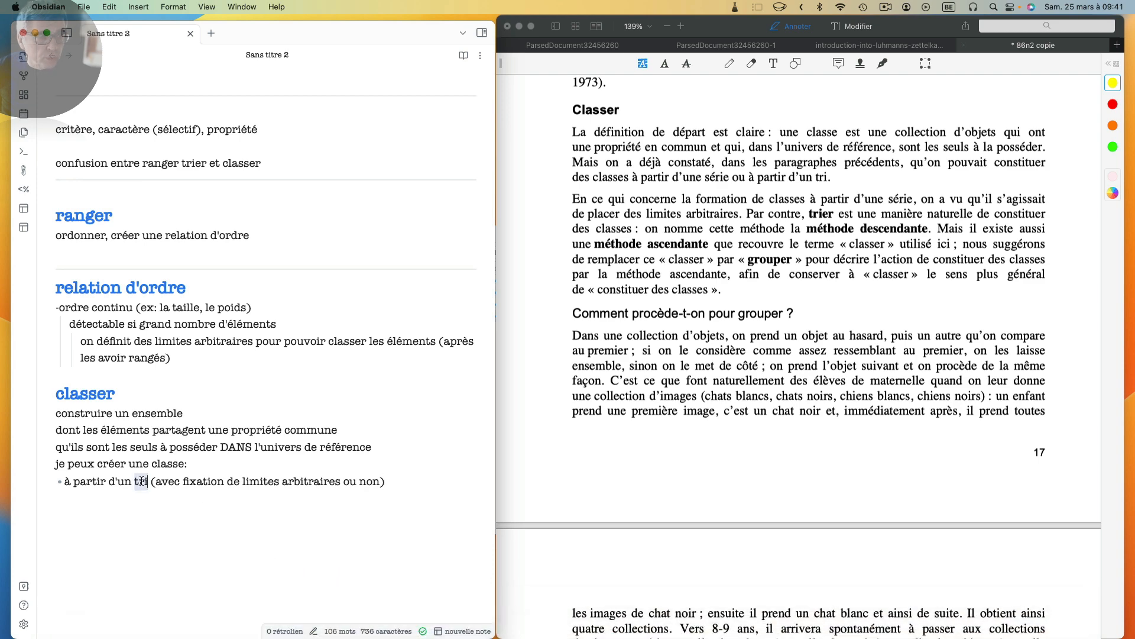
{"action": "type", "text": "rangeml"}
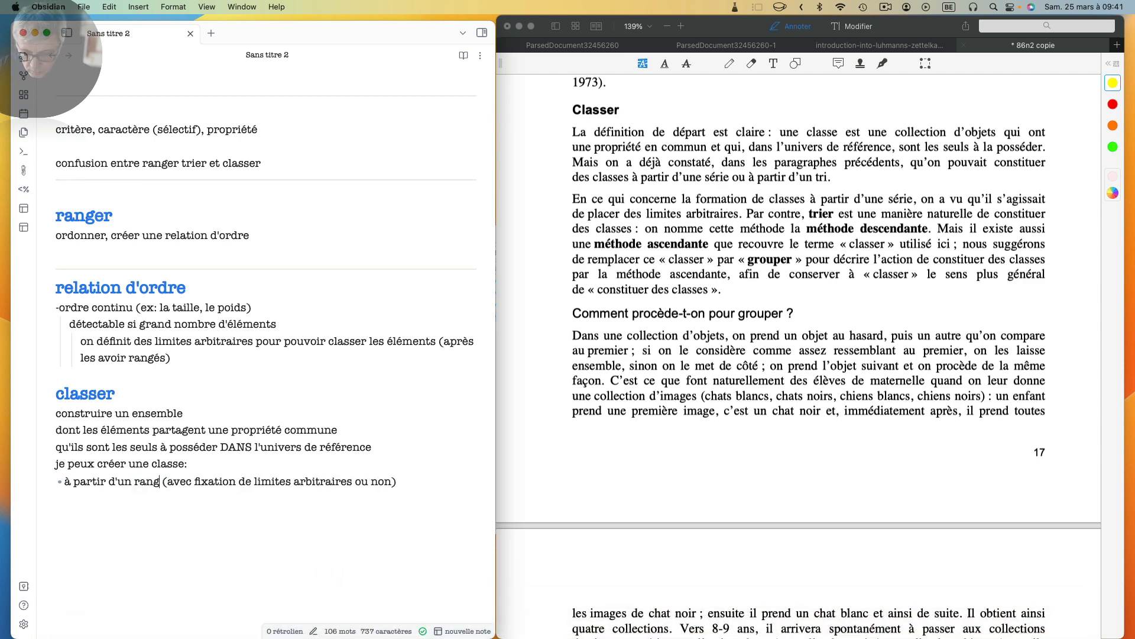
{"action": "type", "text": "ent (avec fixation de limites arbitraires ou non) d"}
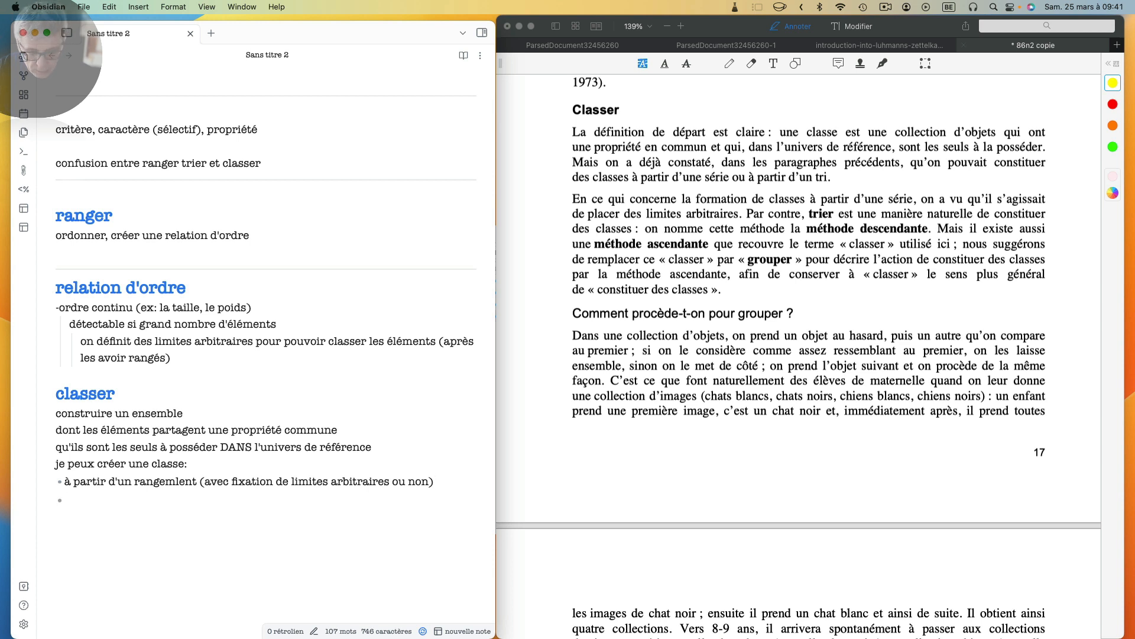
Step: Write the second bullet as "d'un tri où j'ai séparé sur base d'un critère"
{"action": "type", "text": "'un tr"}
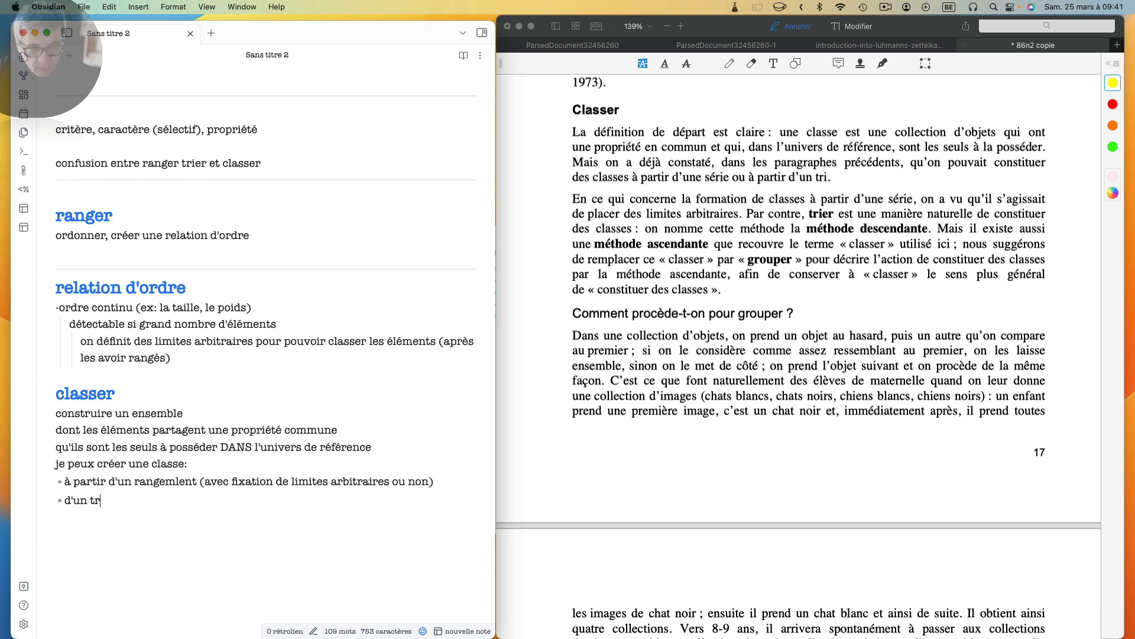
{"action": "type", "text": "i o"}
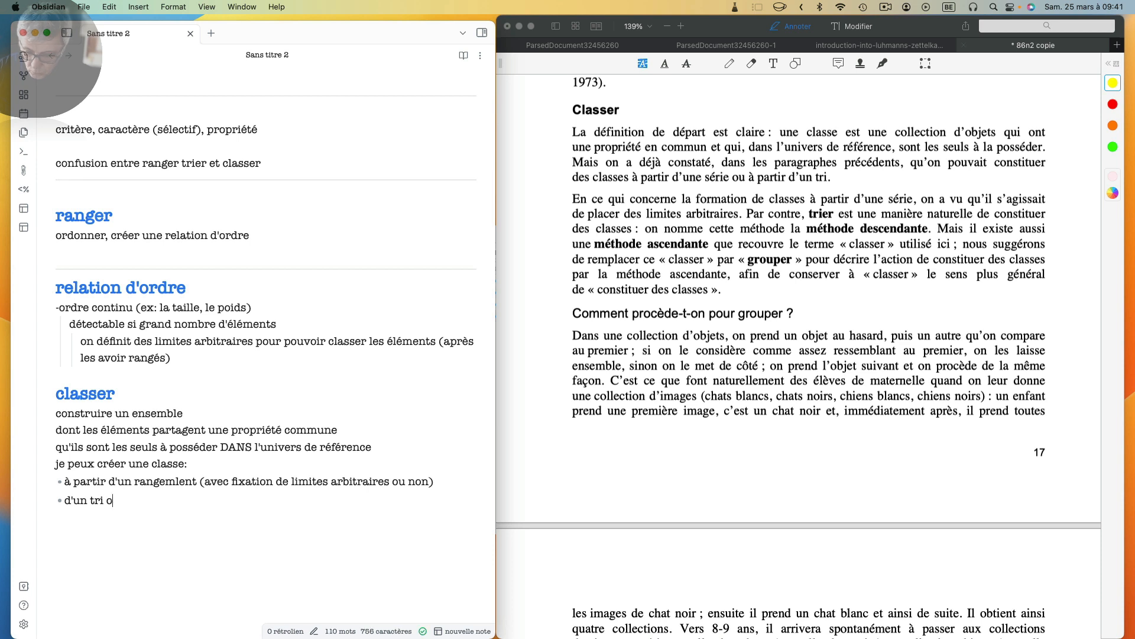
{"action": "type", "text": "ù j'ai "}
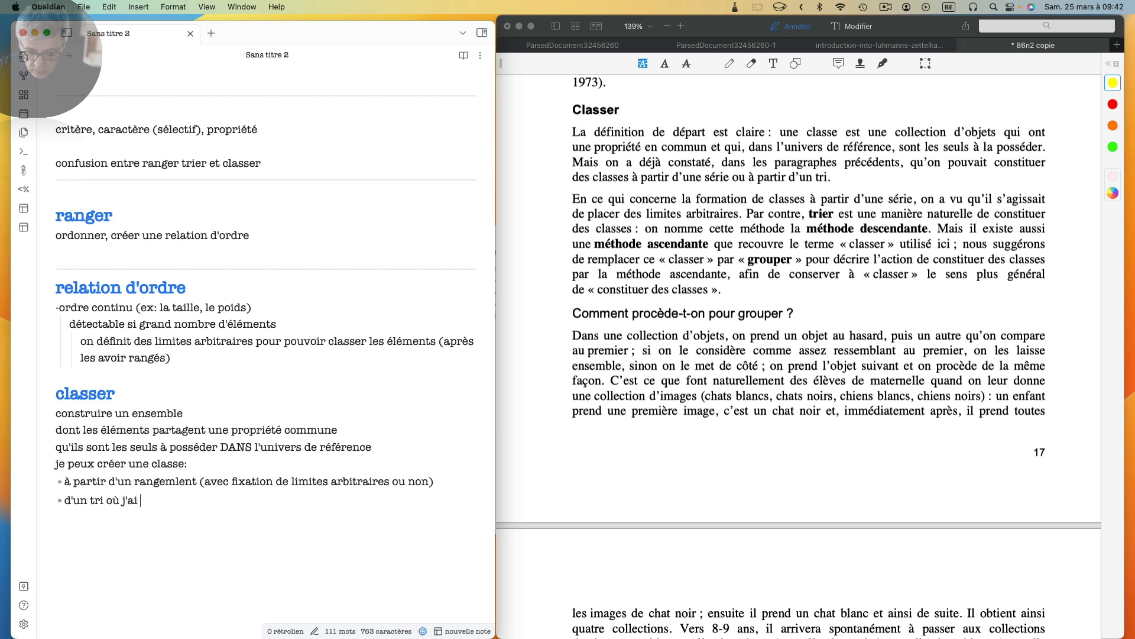
{"action": "type", "text": "séparé su"}
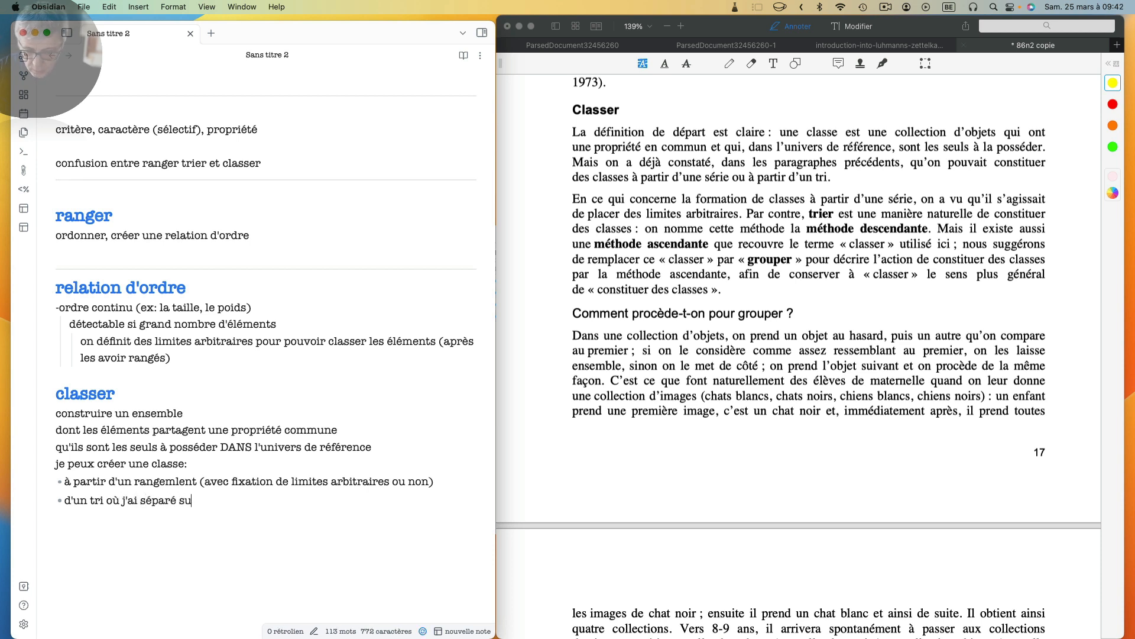
{"action": "type", "text": "r base d'un cri"}
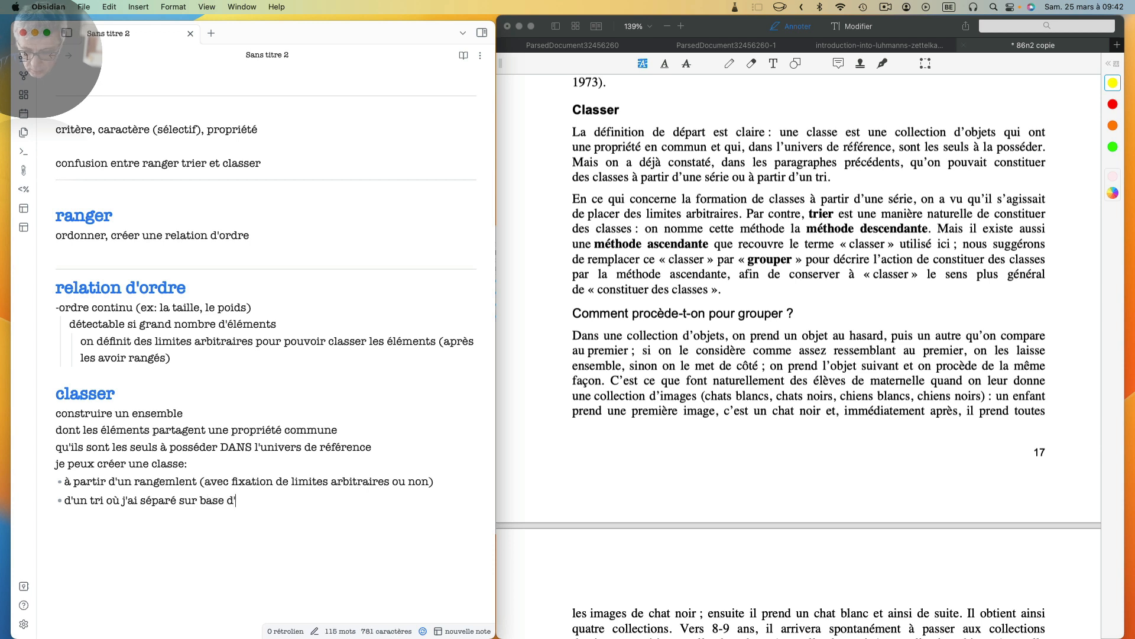
{"action": "type", "text": "tèr"}
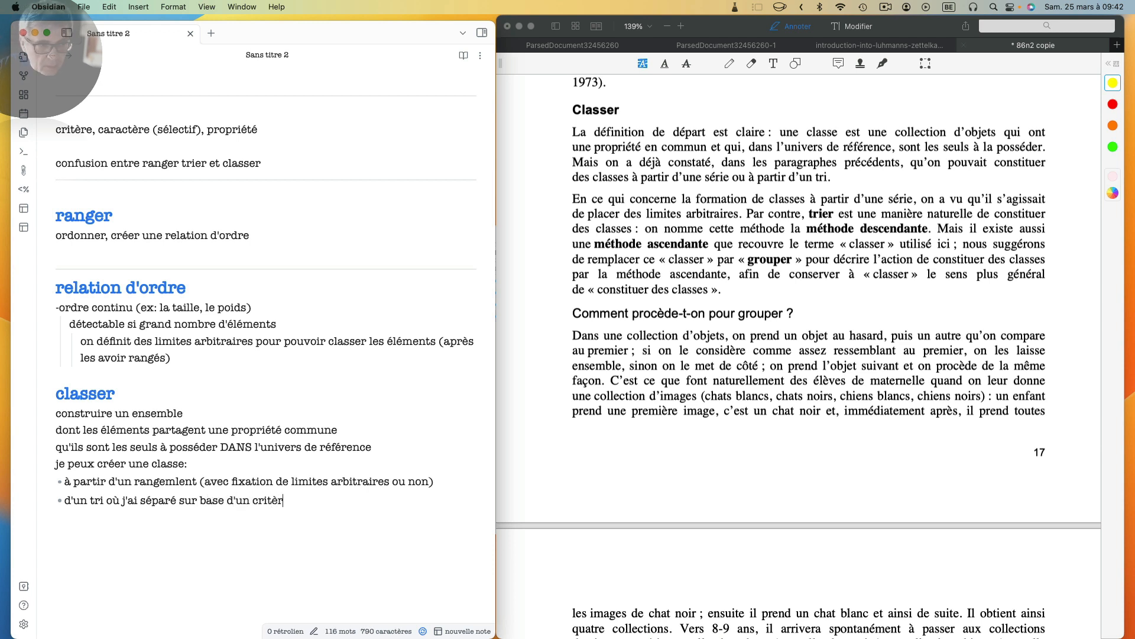
{"action": "type", "text": "e"}
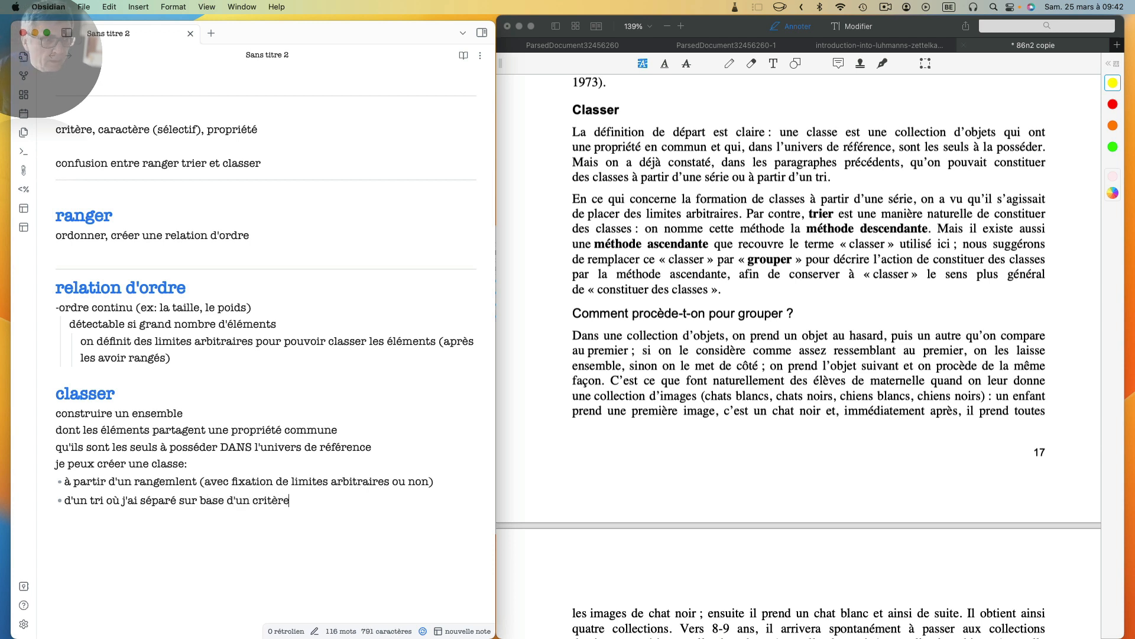
Step: Extend the line introducing the bullets to read "je peux créer une classe à partir:"
{"action": "left_click", "coordinate": [184, 463]}
{"action": "type", "text": "à part"}
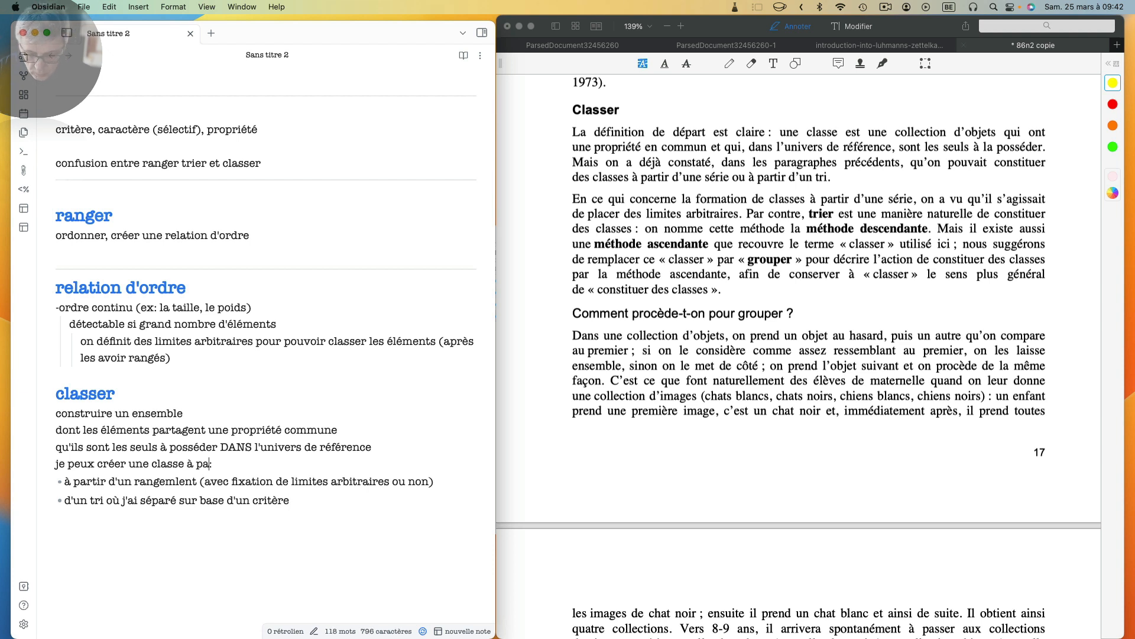
{"action": "type", "text": "ir"}
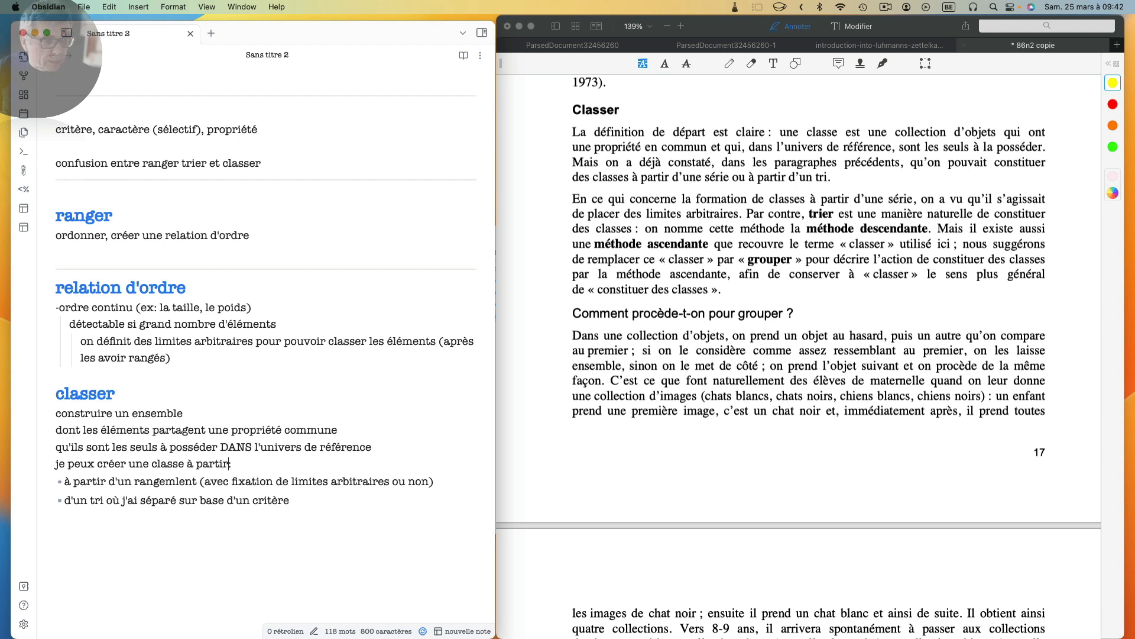
Step: Remove "à partir" from the first bullet and correct the misspelled word to "rangement"
{"action": "left_click", "coordinate": [110, 482]}
{"action": "key", "text": "BackSpace"}
{"action": "key", "text": "BackSpace"}
{"action": "key", "text": "BackSpace"}
{"action": "key", "text": "BackSpace"}
{"action": "key", "text": "BackSpace"}
{"action": "key", "text": "BackSpace"}
{"action": "key", "text": "BackSpace"}
{"action": "key", "text": "BackSpace"}
{"action": "key", "text": "BackSpace"}
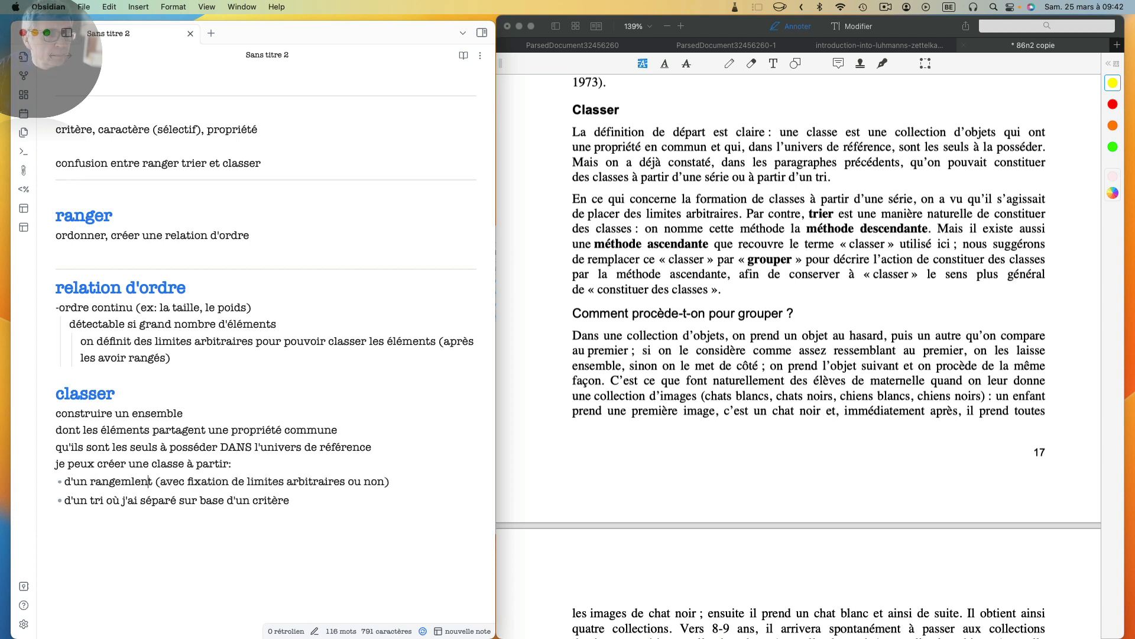
{"action": "key", "text": "BackSpace"}
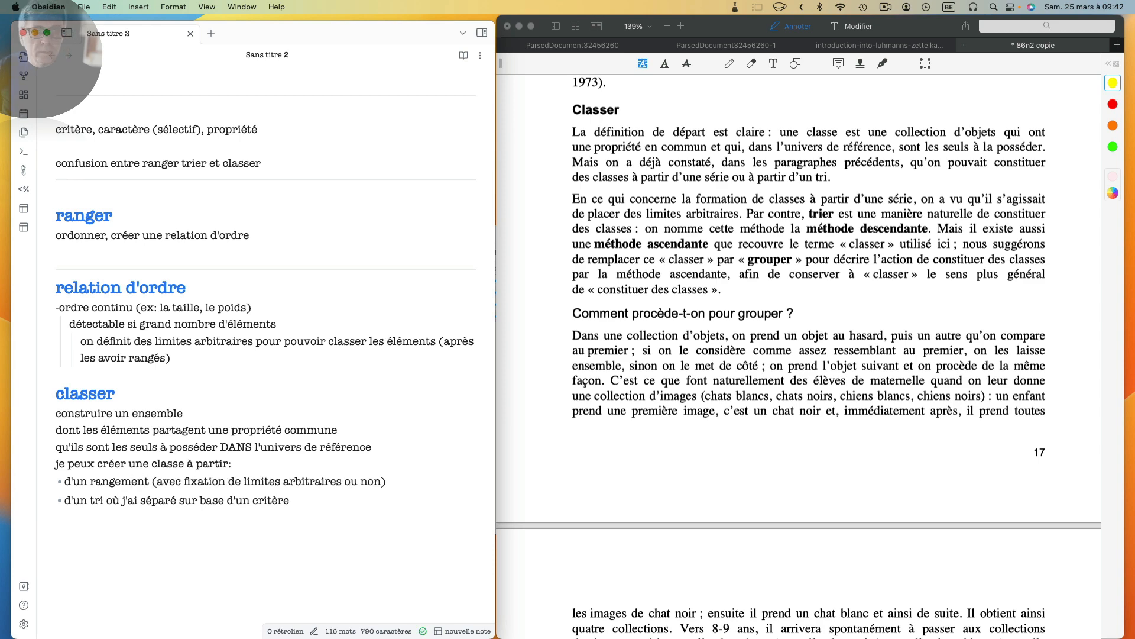
Step: Reread the PDF's "Classer" paragraphs on forming classes from a series or from a sort
{"action": "scroll", "coordinate": [730, 448], "scroll_direction": "down", "scroll_amount": 2}
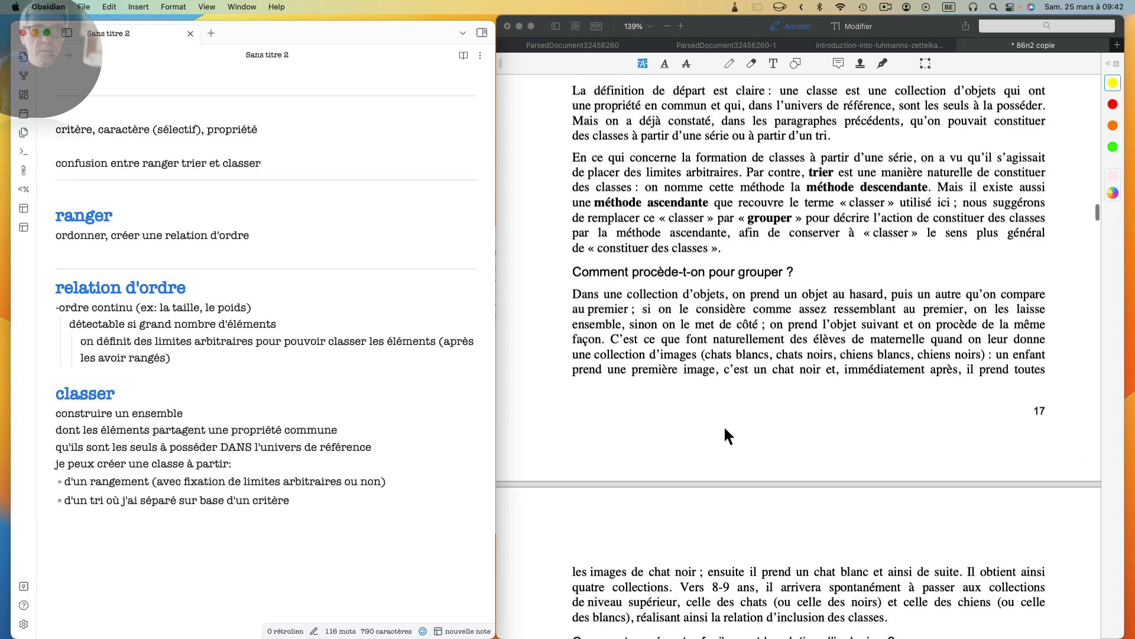
{"action": "scroll", "coordinate": [727, 436], "scroll_direction": "up", "scroll_amount": 3}
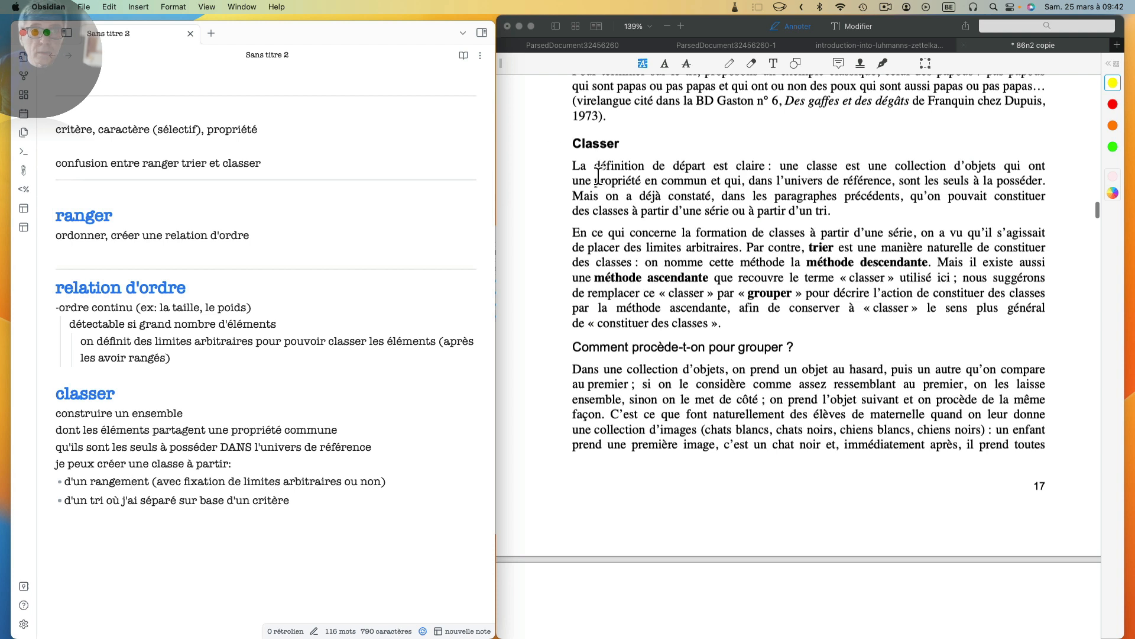
{"action": "scroll", "coordinate": [676, 179], "scroll_direction": "down", "scroll_amount": 2}
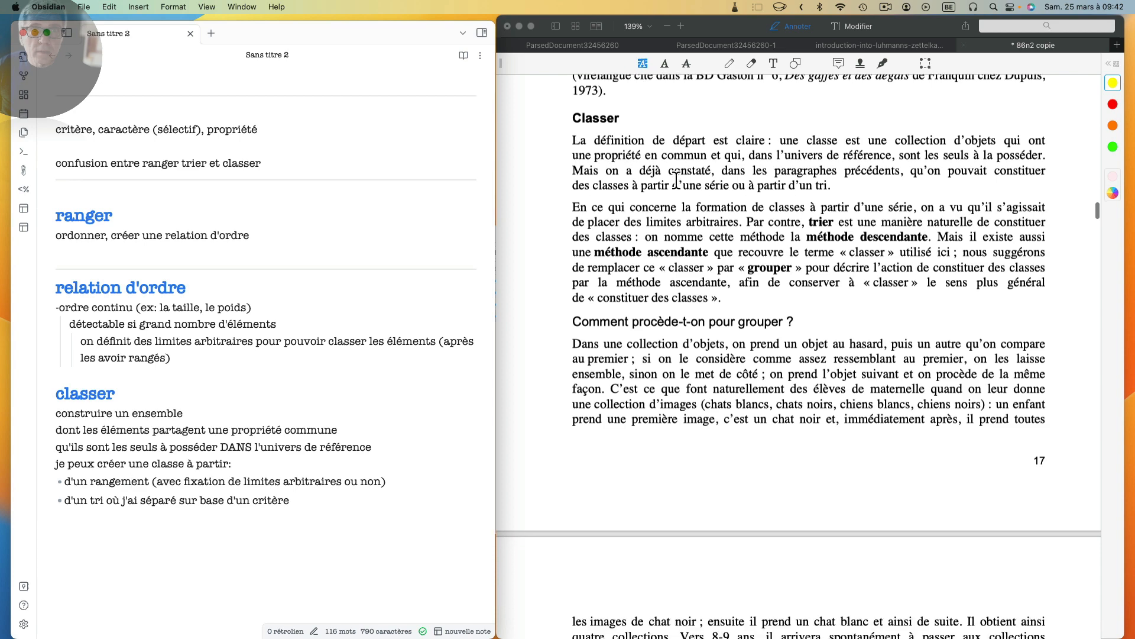
{"action": "scroll", "coordinate": [677, 180], "scroll_direction": "down", "scroll_amount": 3}
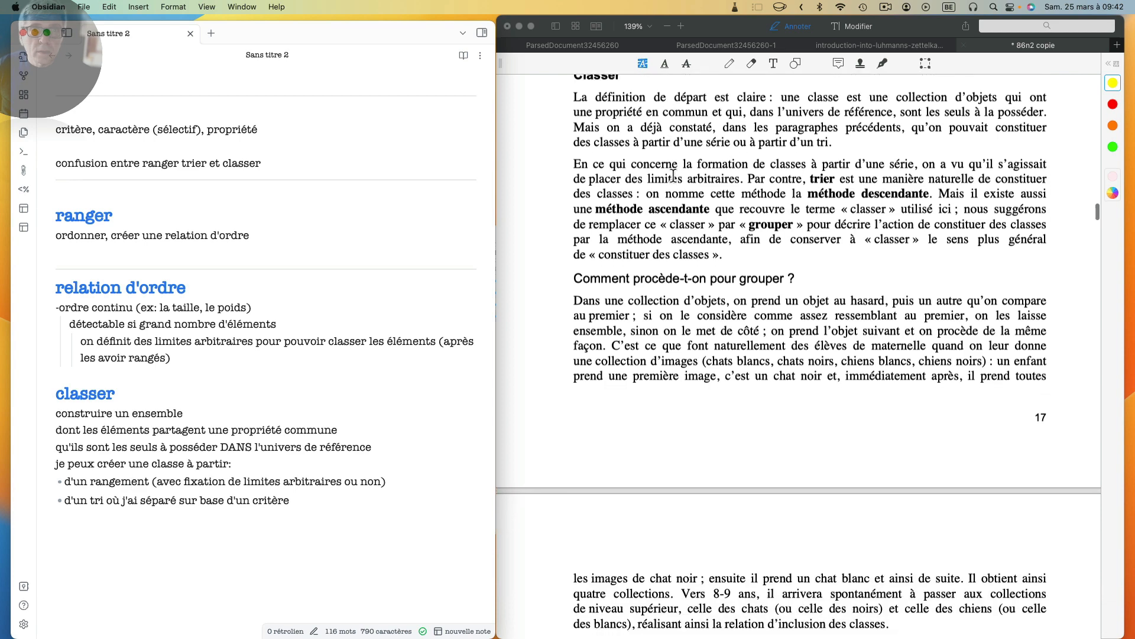
Step: In the PDF's "Classer" section, highlight "à partir d'une série," and "limites arbitraires" in yellow
{"action": "left_click", "coordinate": [812, 169]}
{"action": "left_click_drag", "start_coordinate": [811, 168], "coordinate": [916, 168]}
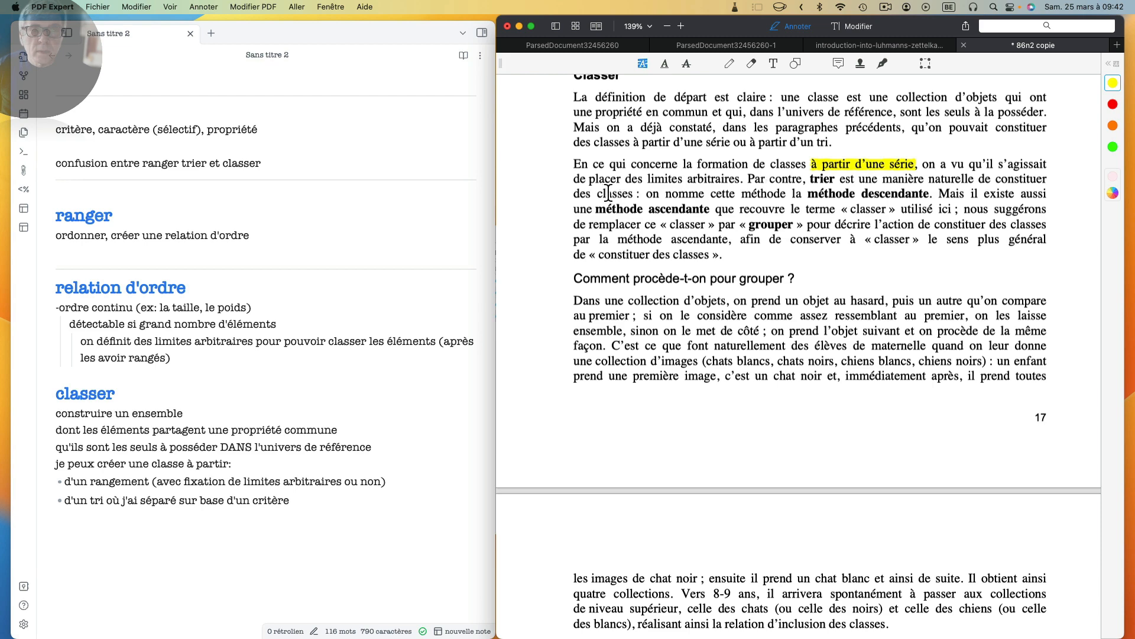
{"action": "left_click_drag", "start_coordinate": [649, 185], "coordinate": [740, 187]}
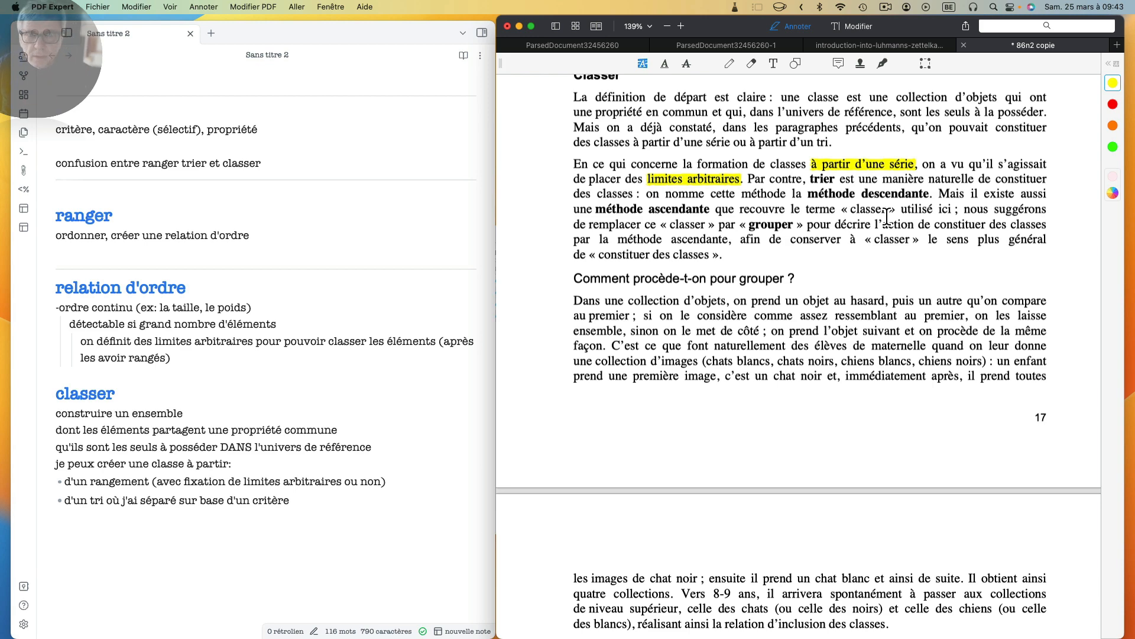
Step: In the Obsidian note, add the line "méthode descendante" at the end of the Trier section, after a blank line
{"action": "scroll", "coordinate": [251, 289], "scroll_direction": "up", "scroll_amount": 4}
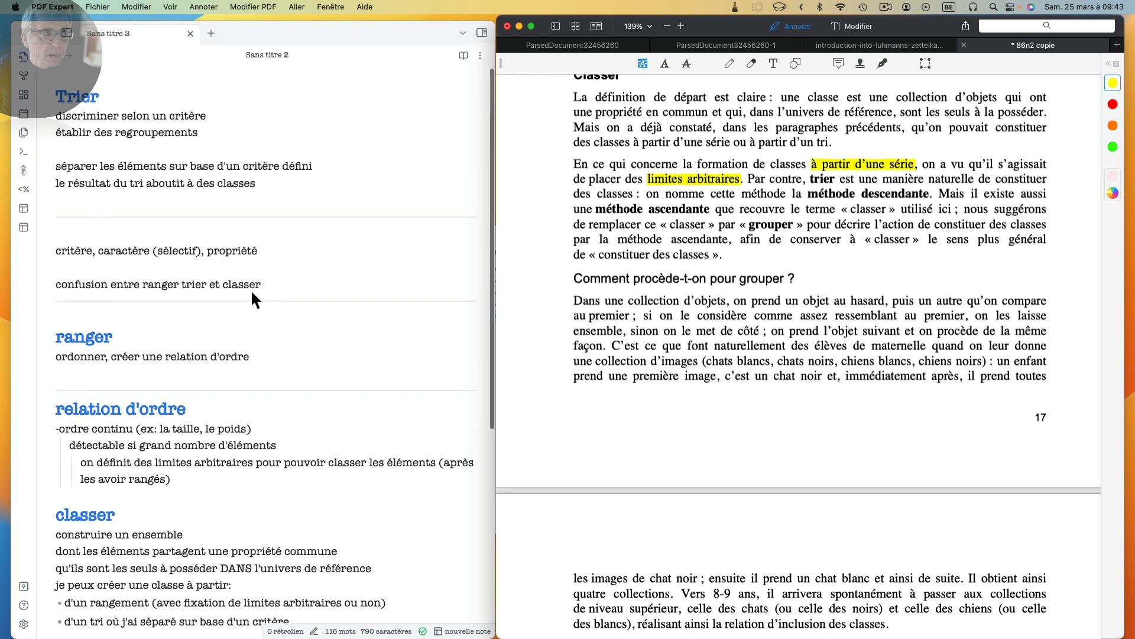
{"action": "left_click", "coordinate": [279, 184]}
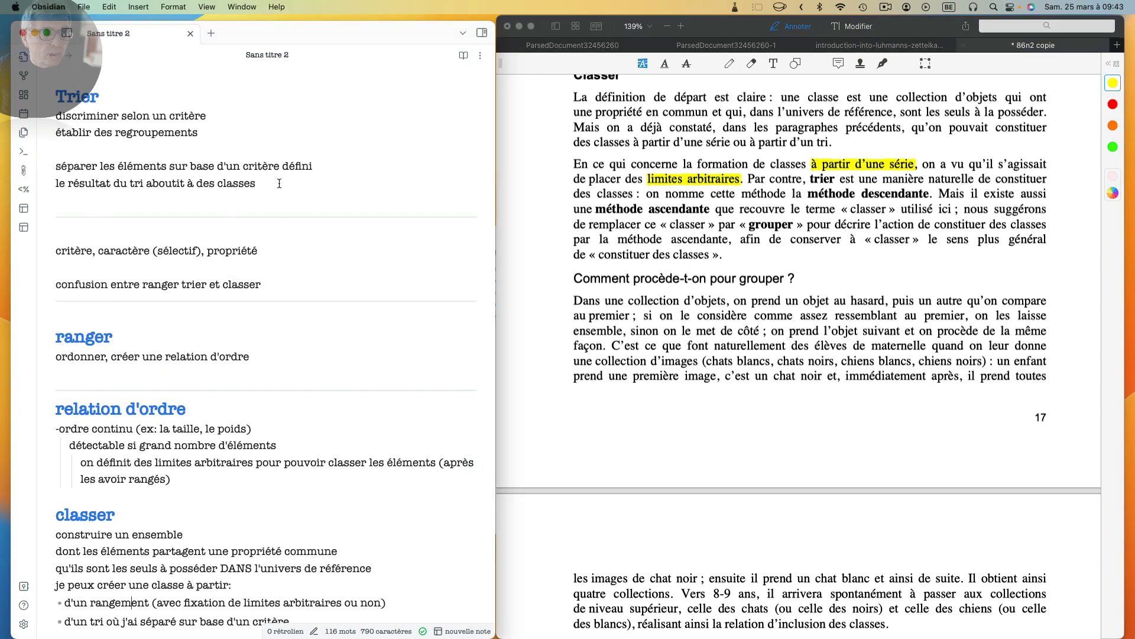
{"action": "key", "text": "Return"}
{"action": "key", "text": "Return"}
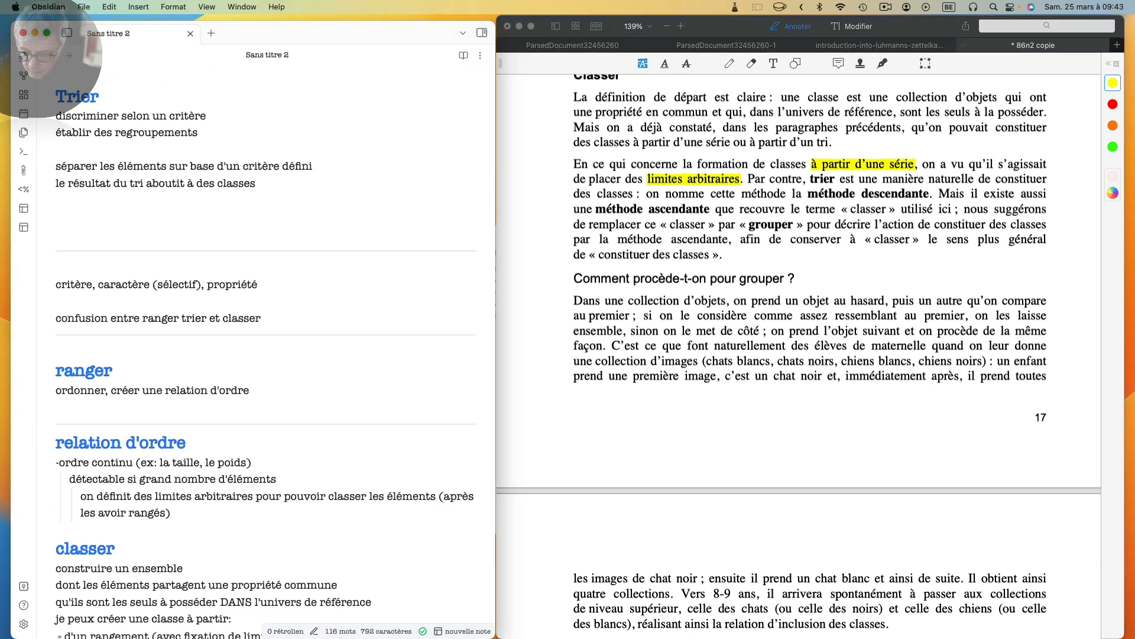
{"action": "type", "text": "méthode dezs"}
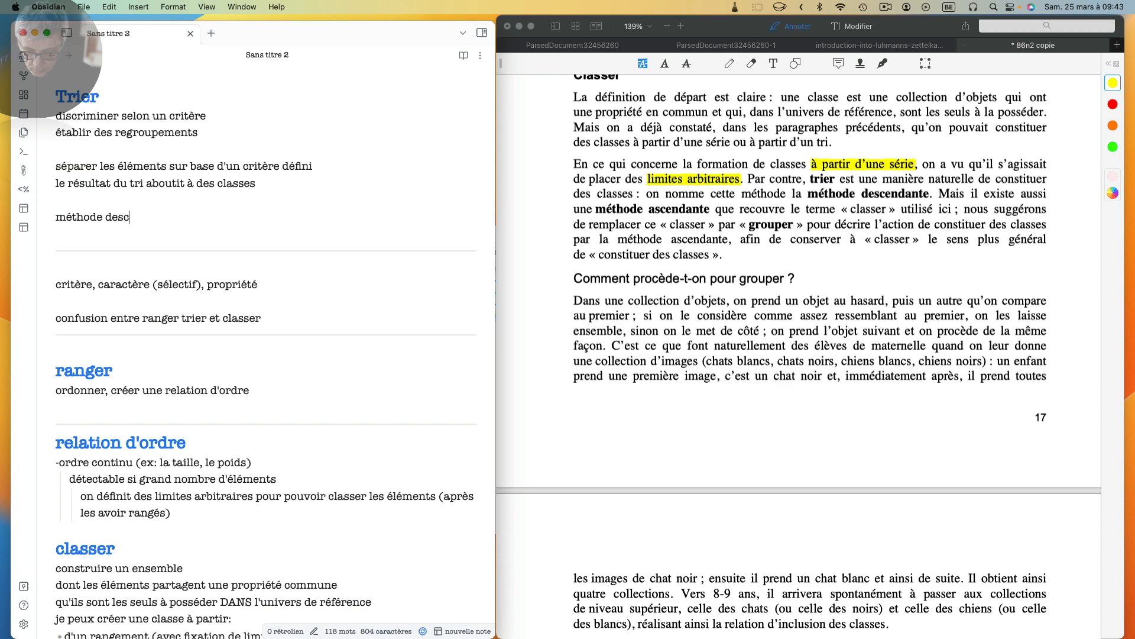
{"action": "type", "text": "endante"}
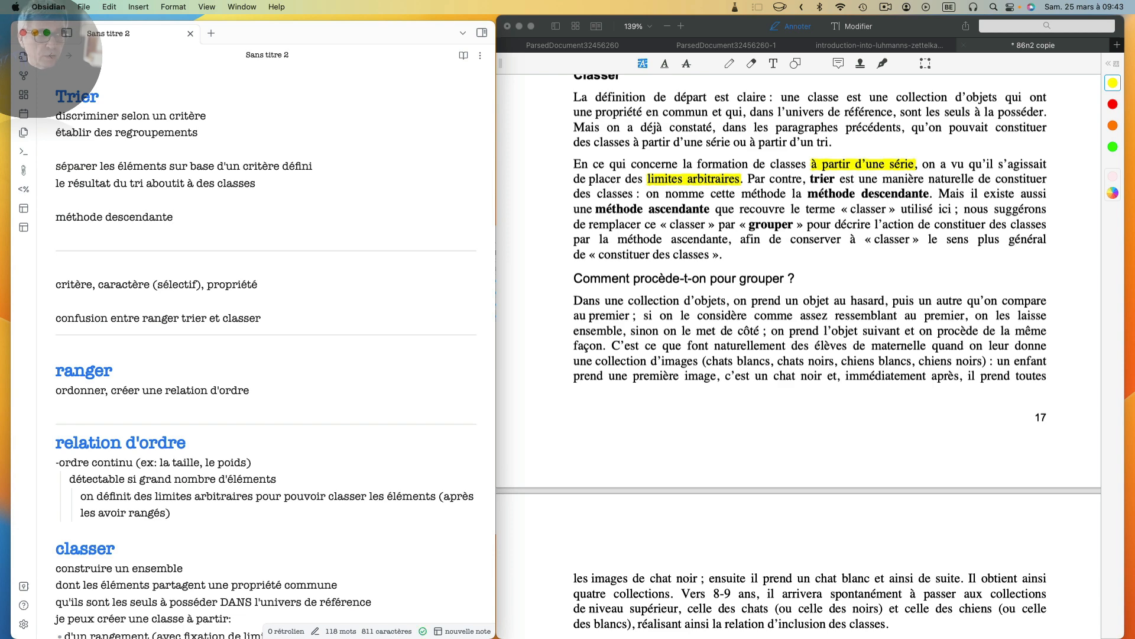
Step: Add the indented line "je choisis le critère" under "méthode descendante"
{"action": "key", "text": "Return"}
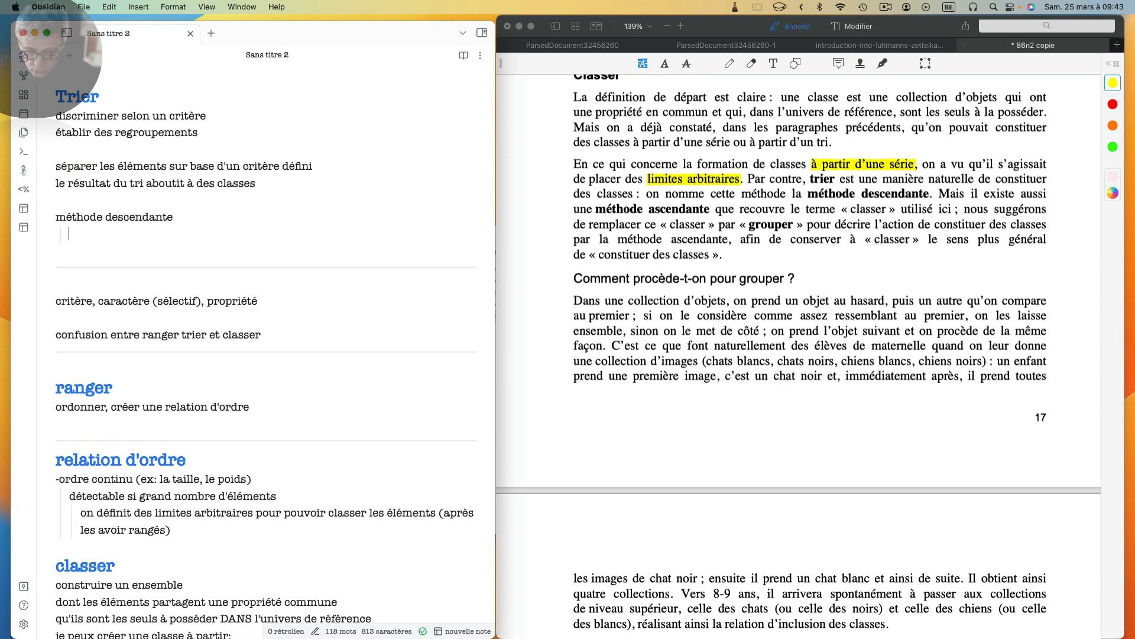
{"action": "type", "text": "je choisis"}
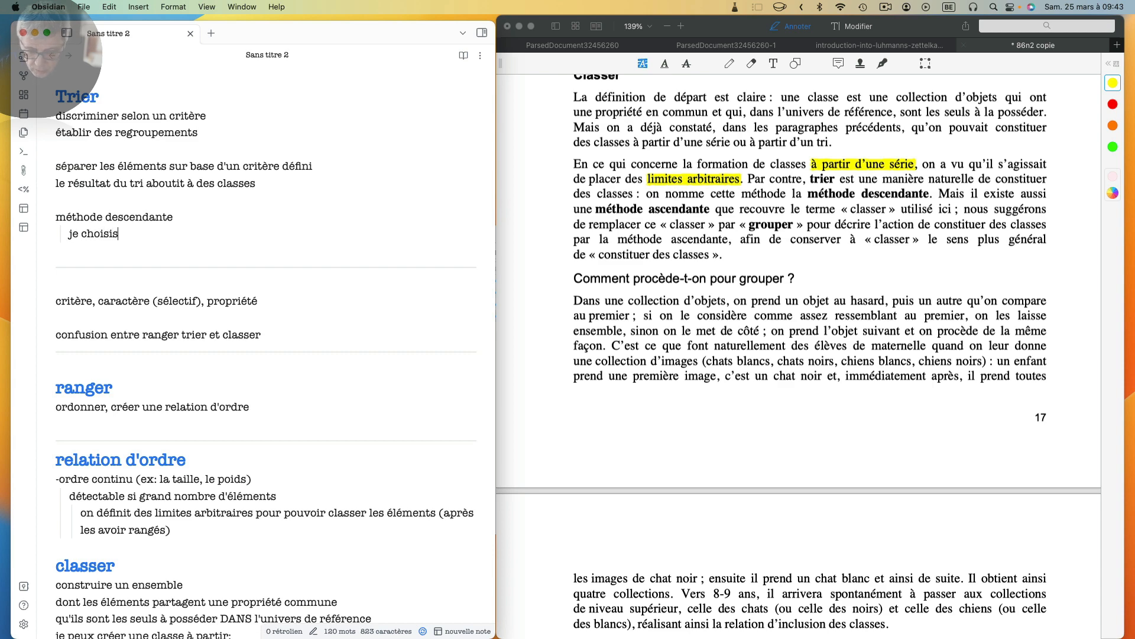
{"action": "type", "text": " le crit"}
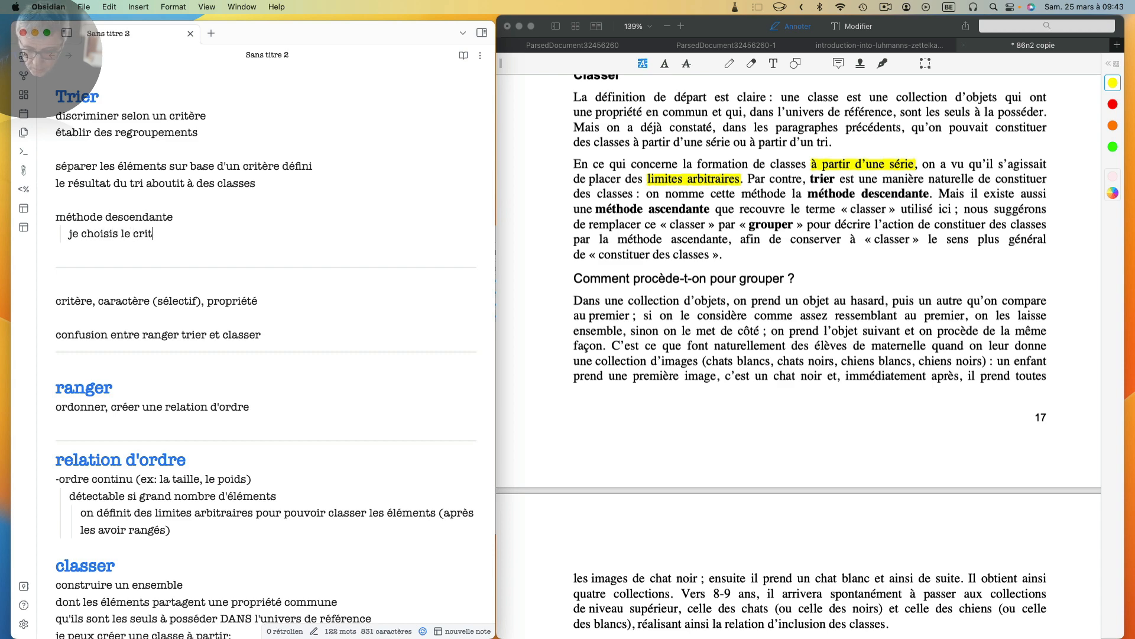
{"action": "type", "text": "ère"}
Step: Add a second indented line under "méthode descendante" reading "puis je prends chaque élement et je le déplace"
{"action": "key", "text": "Return"}
{"action": "type", "text": "p"}
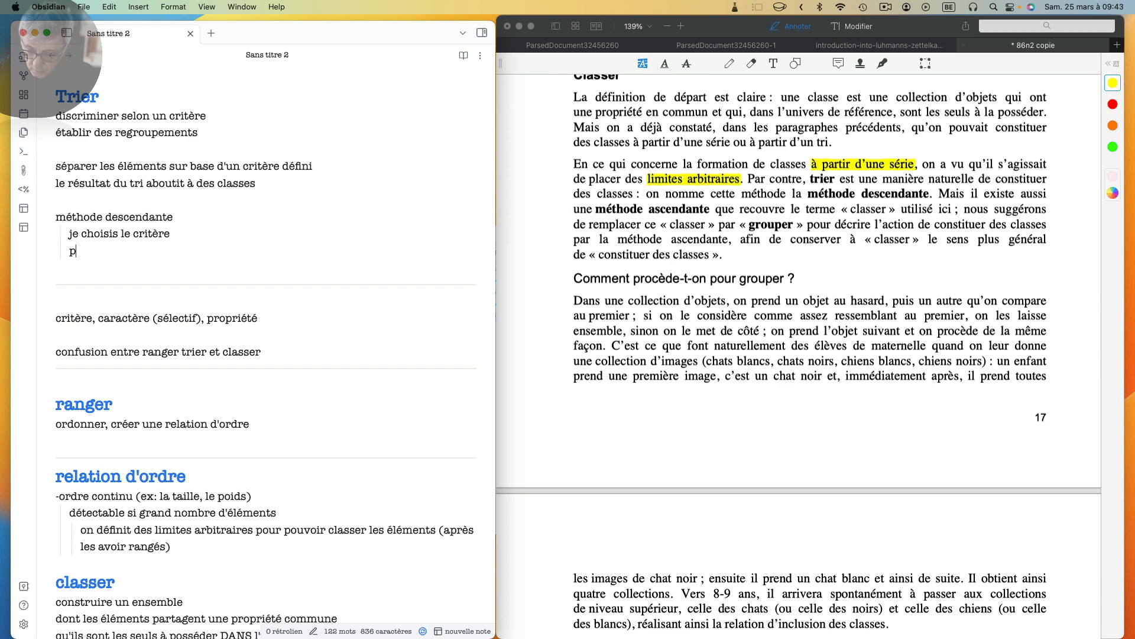
{"action": "type", "text": "uis je pren"}
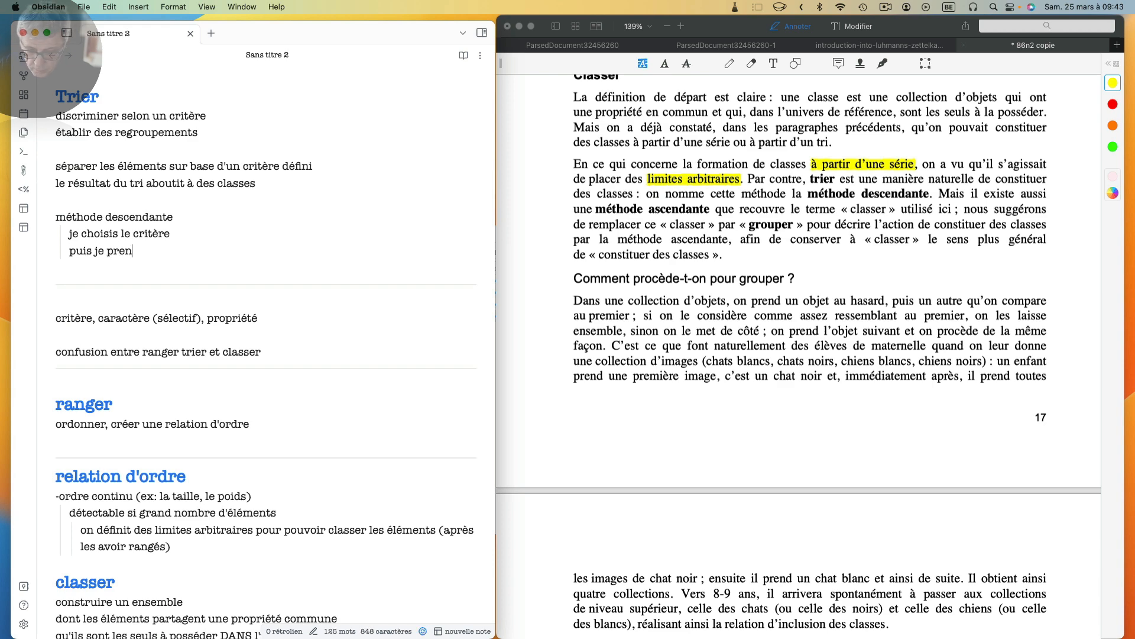
{"action": "type", "text": "ds chaque élemen"}
{"action": "type", "text": "t"}
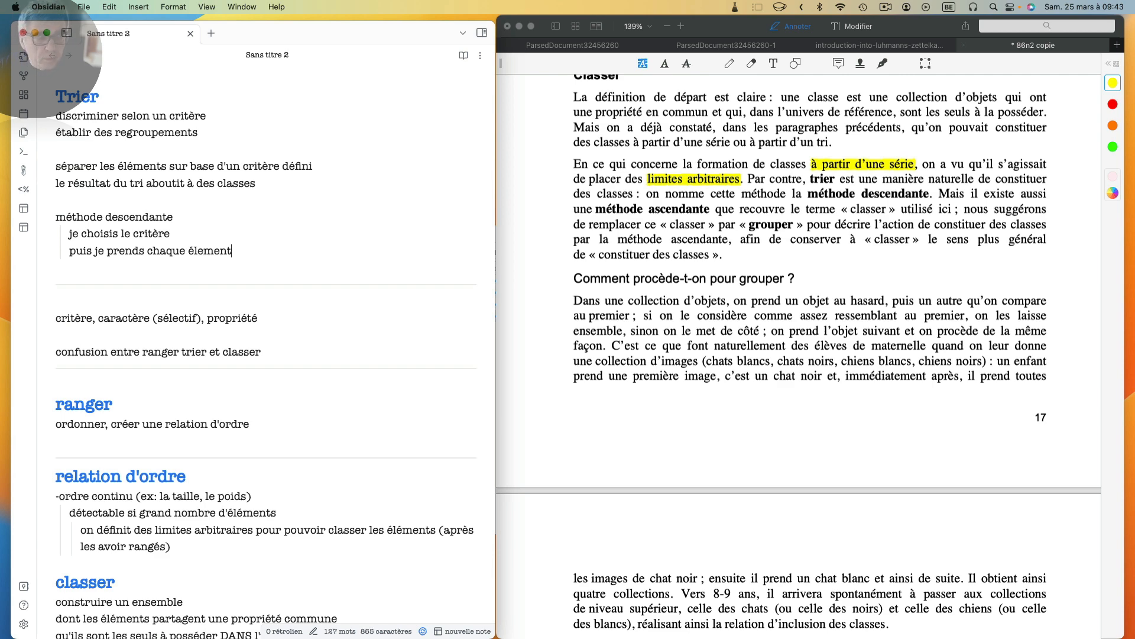
{"action": "type", "text": " et j"}
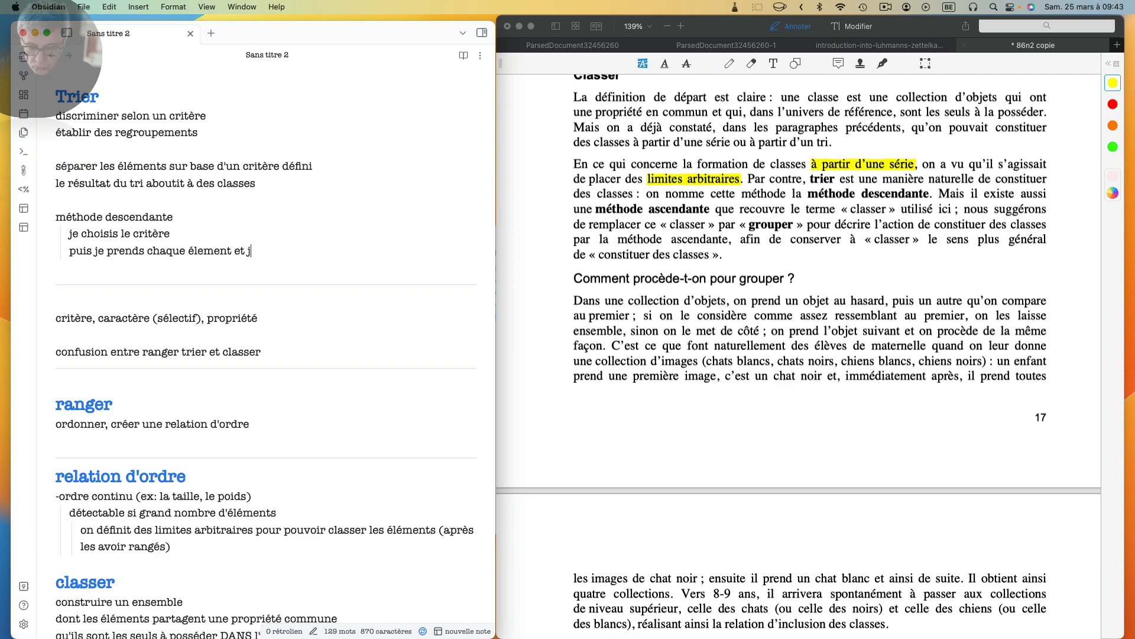
{"action": "type", "text": "e le déplace"}
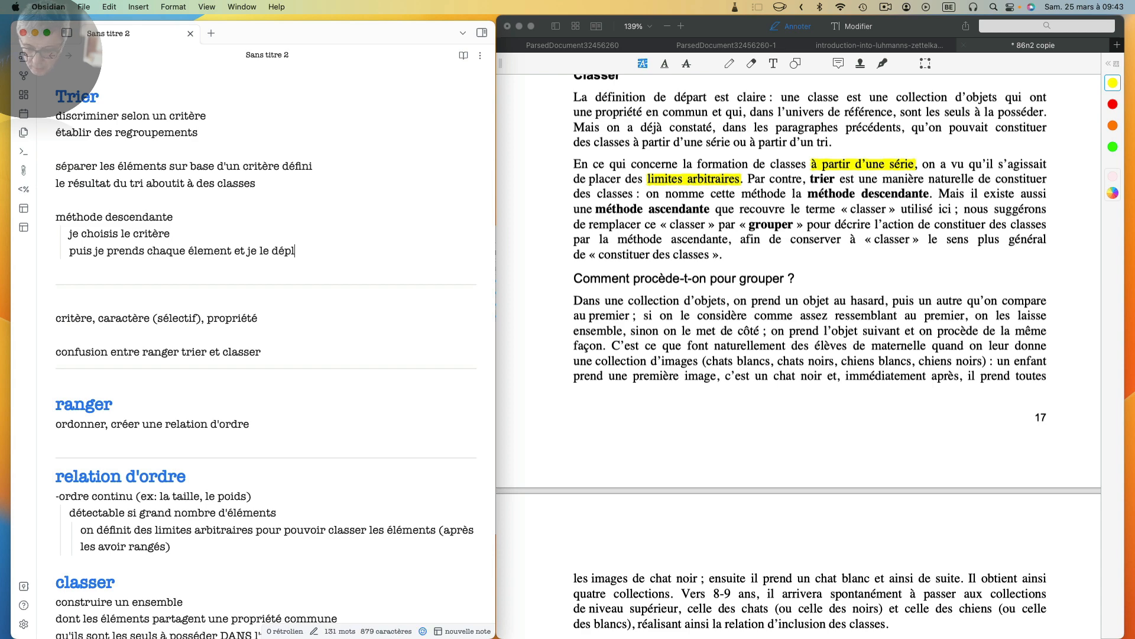
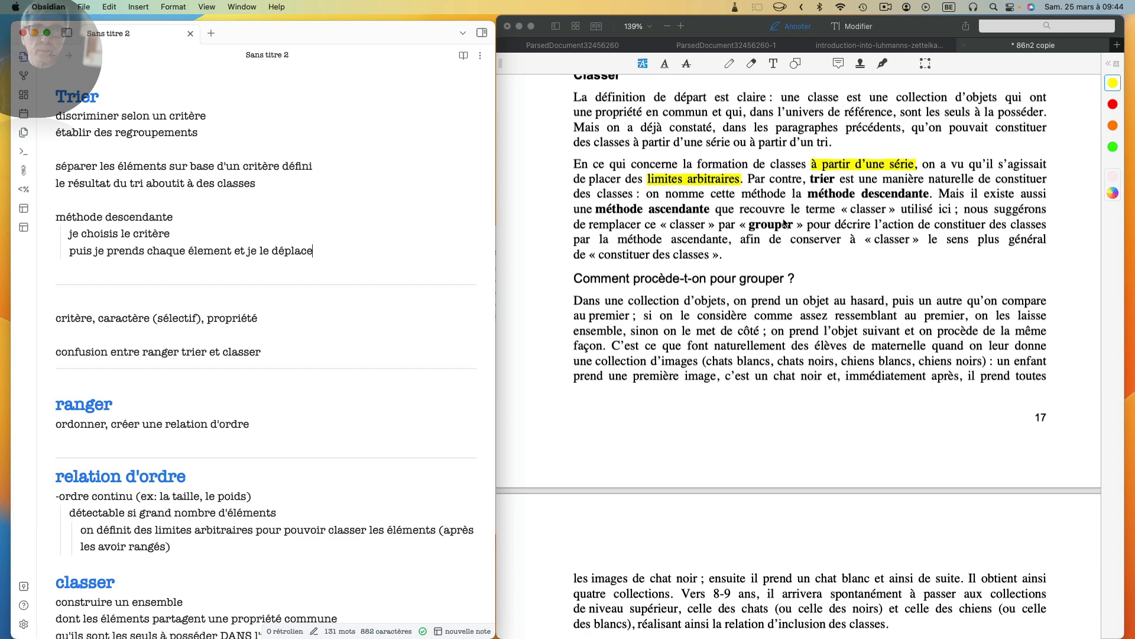
Step: Below the bullets of the classer section, write the line "classer au sens de groupezr est une méthode ascendante"
{"action": "scroll", "coordinate": [785, 224], "scroll_direction": "down", "scroll_amount": 2}
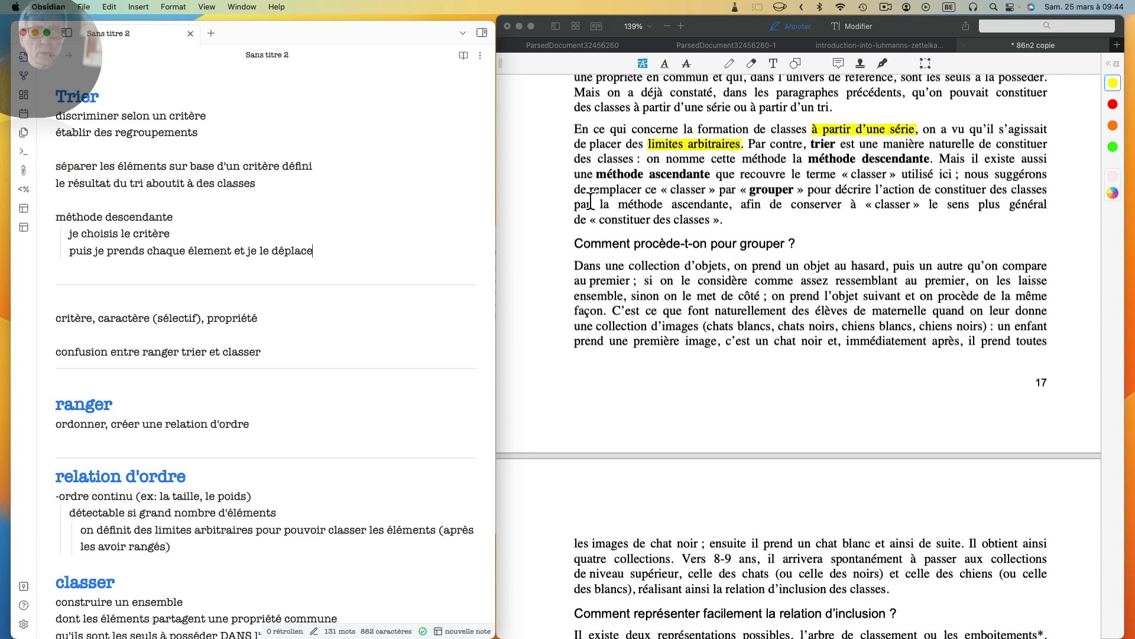
{"action": "scroll", "coordinate": [360, 256], "scroll_direction": "down", "scroll_amount": 5}
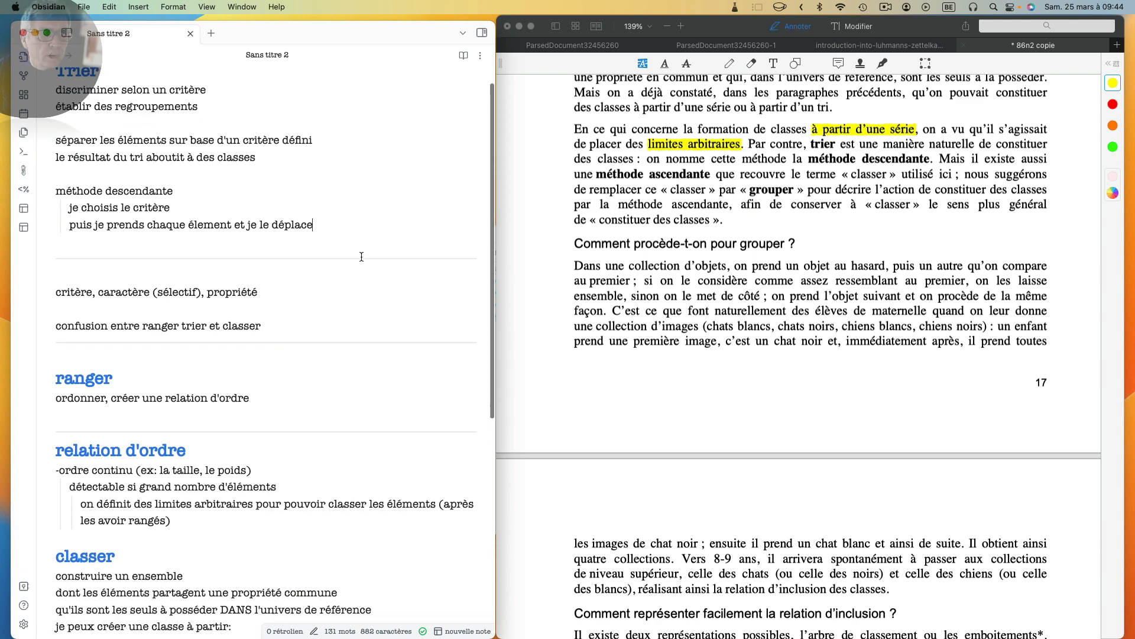
{"action": "scroll", "coordinate": [360, 256], "scroll_direction": "down", "scroll_amount": 5}
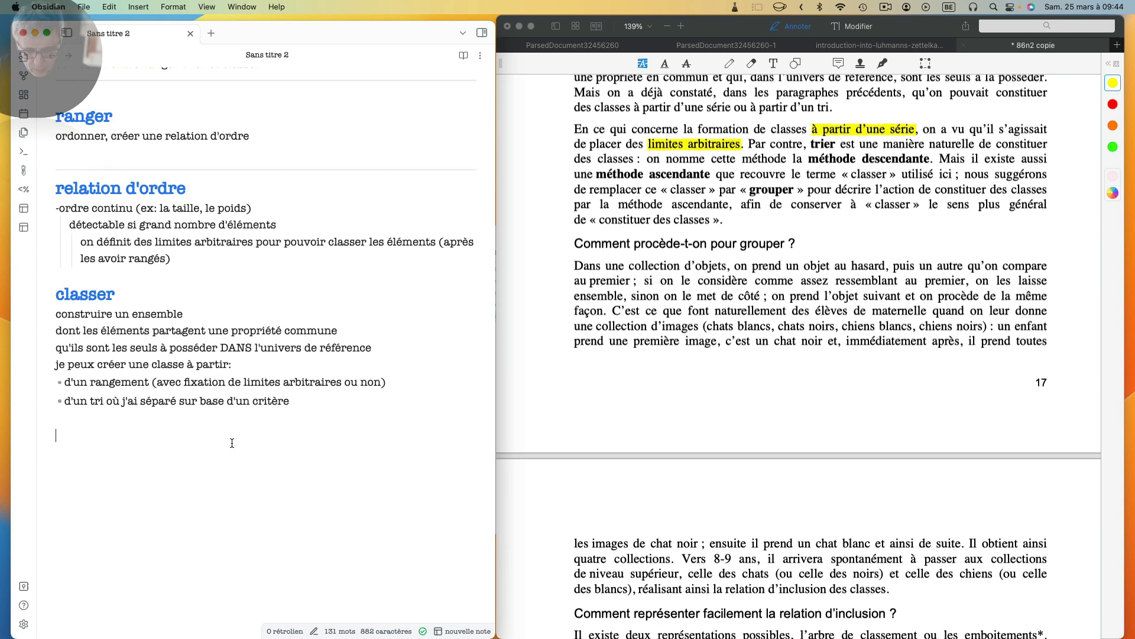
{"action": "type", "text": "classer au sen"}
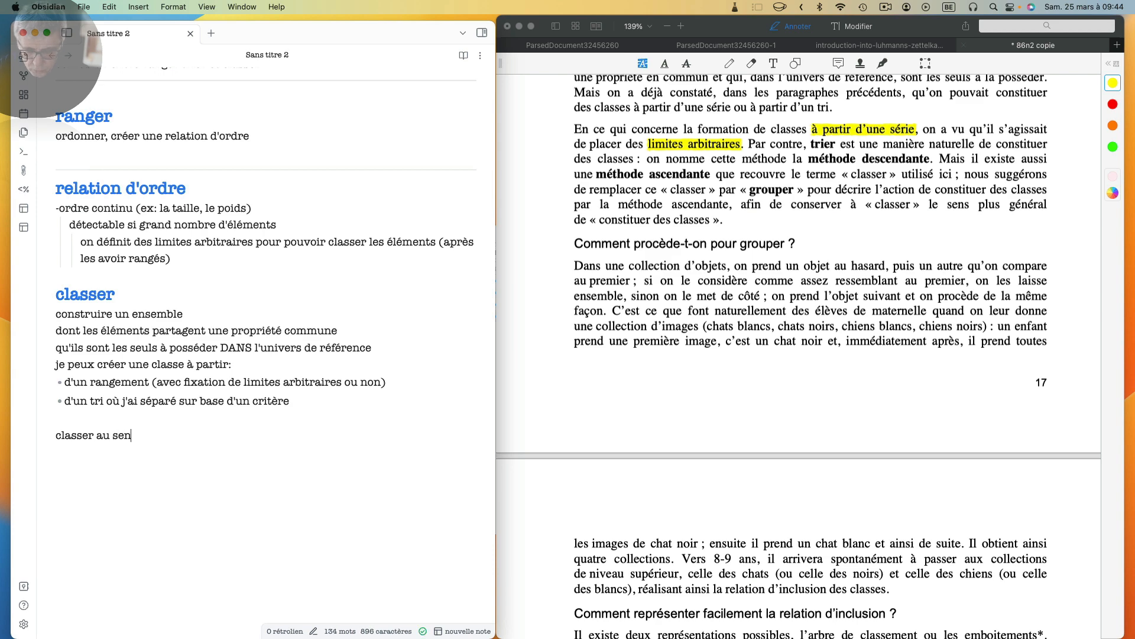
{"action": "type", "text": "s de groupez"}
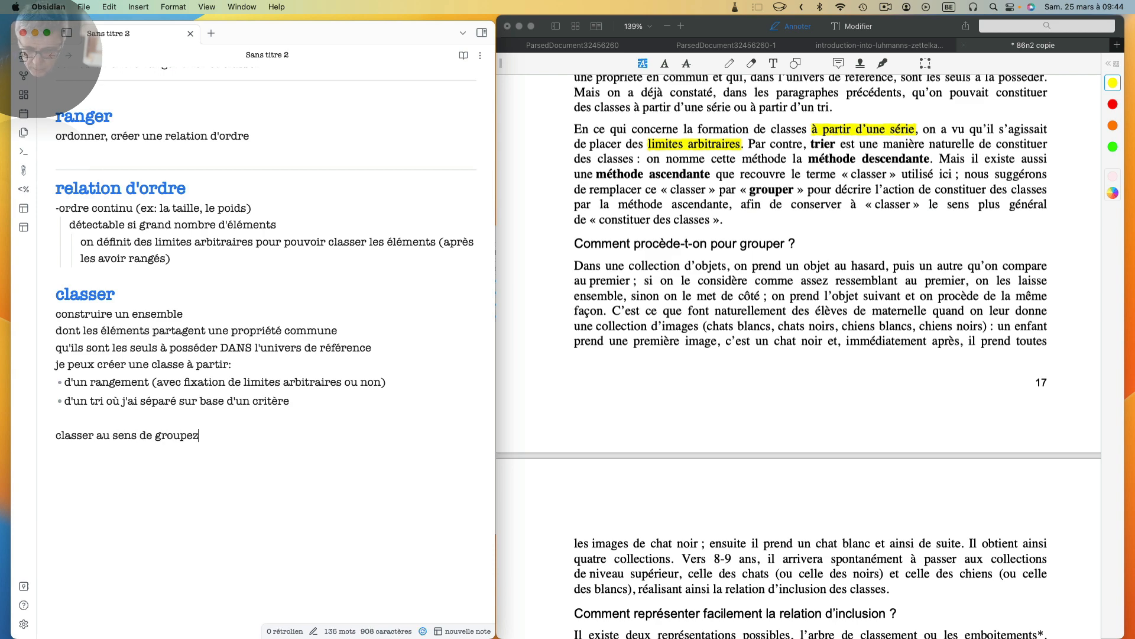
{"action": "type", "text": "r est "}
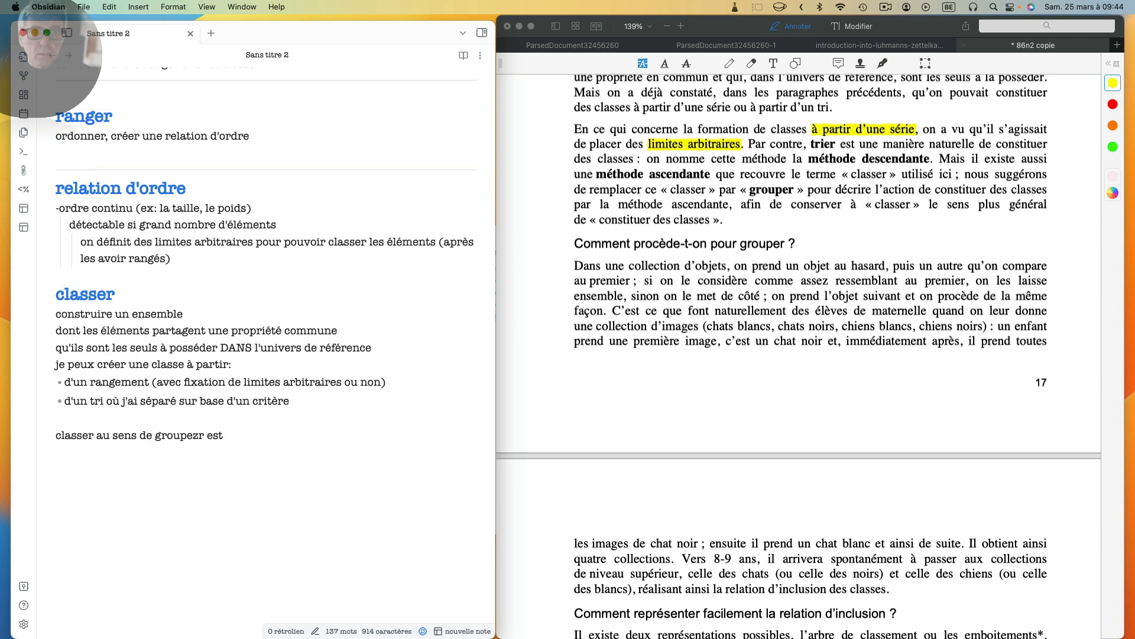
{"action": "type", "text": "une "}
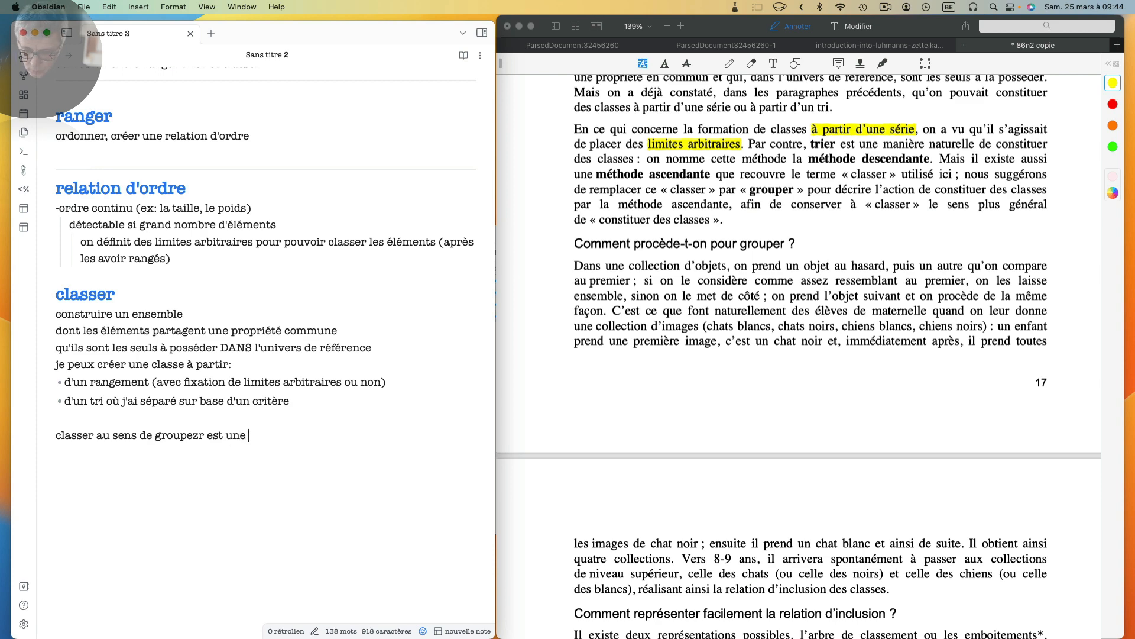
{"action": "type", "text": "méthod"}
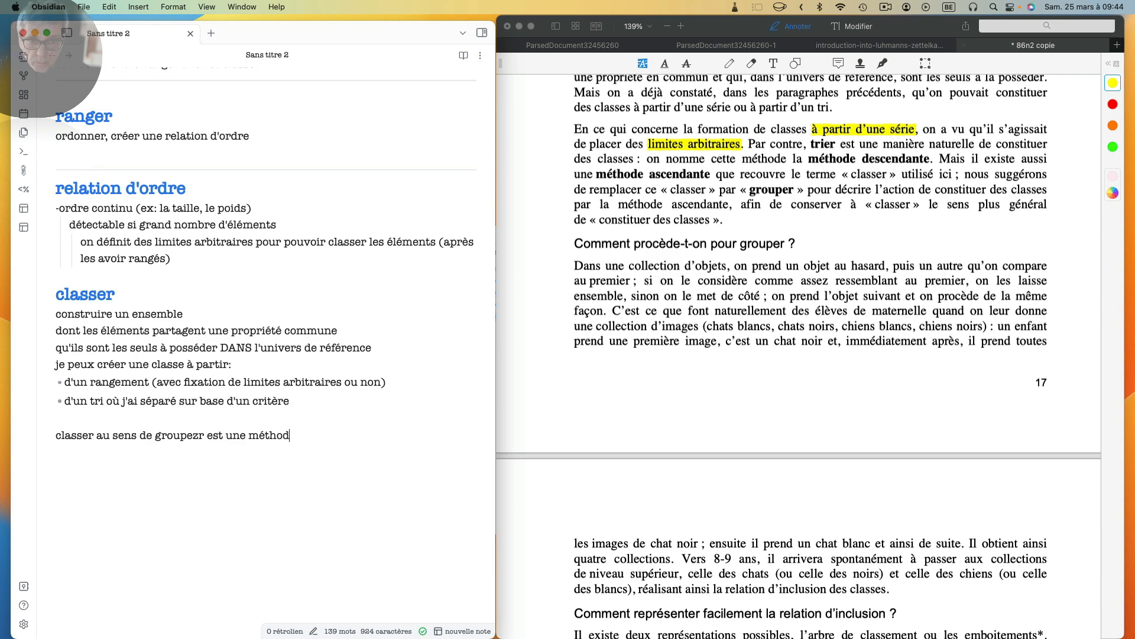
{"action": "type", "text": "e "}
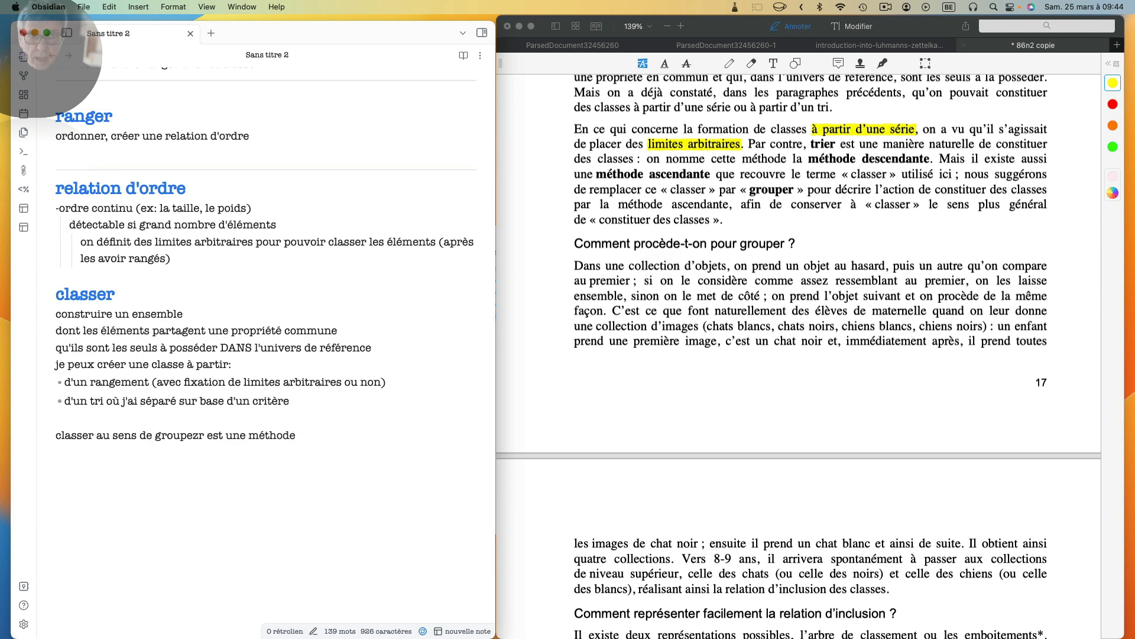
{"action": "type", "text": "as"}
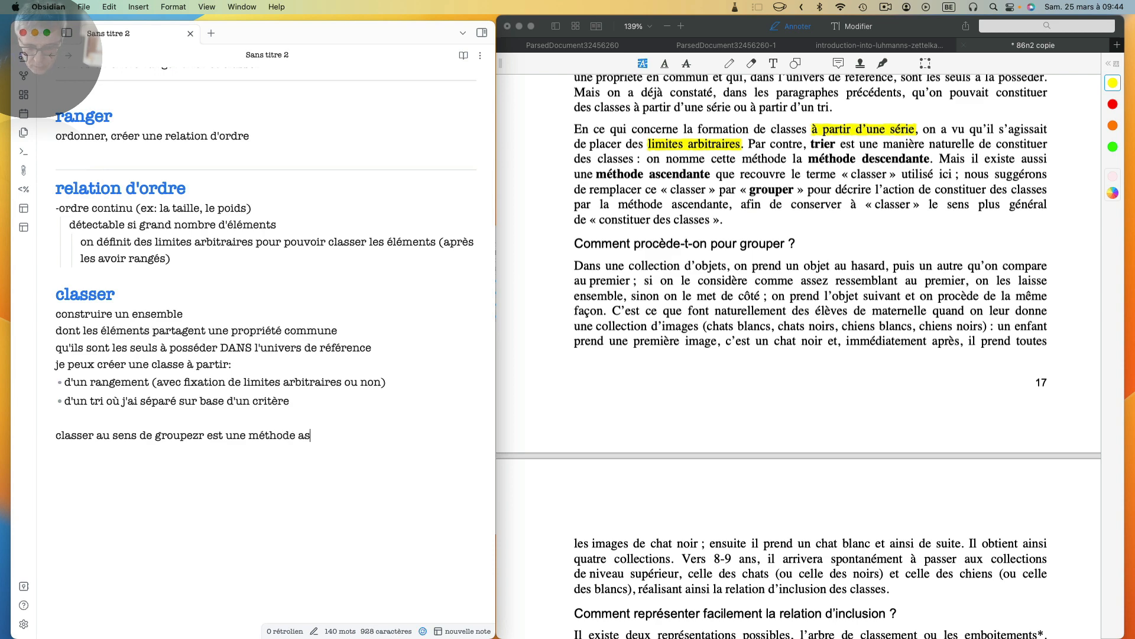
{"action": "type", "text": "cendante"}
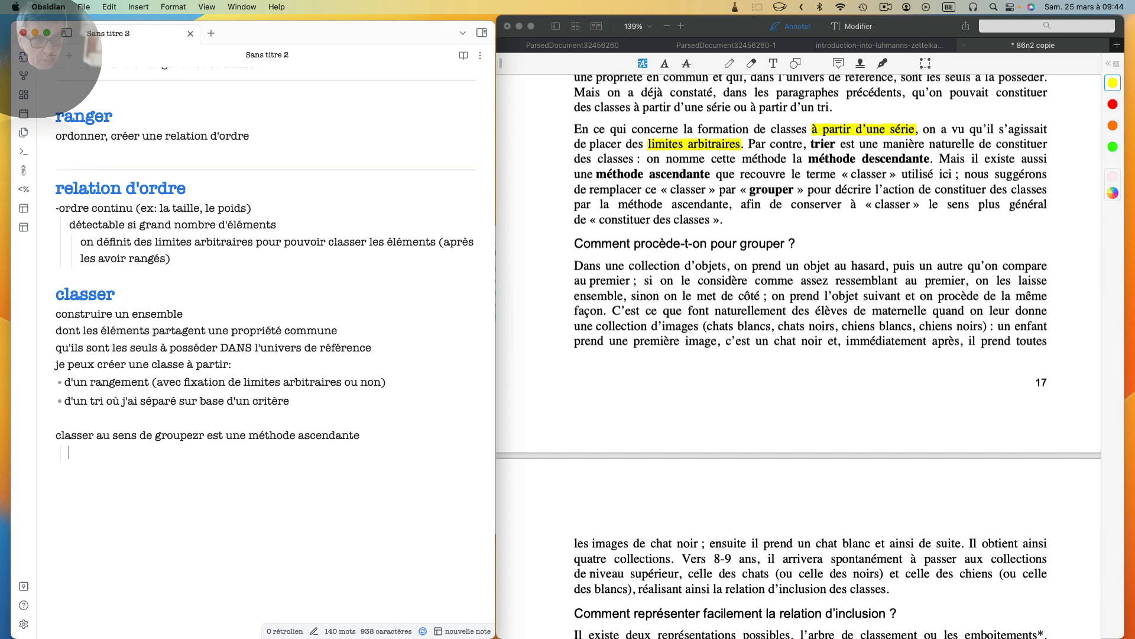
Step: Add the doubly indented line "je sépare les éléments et cela crée les classes (ou groupes)" and correct the misspelled word above it to "grouper"
{"action": "type", "text": "rje s"}
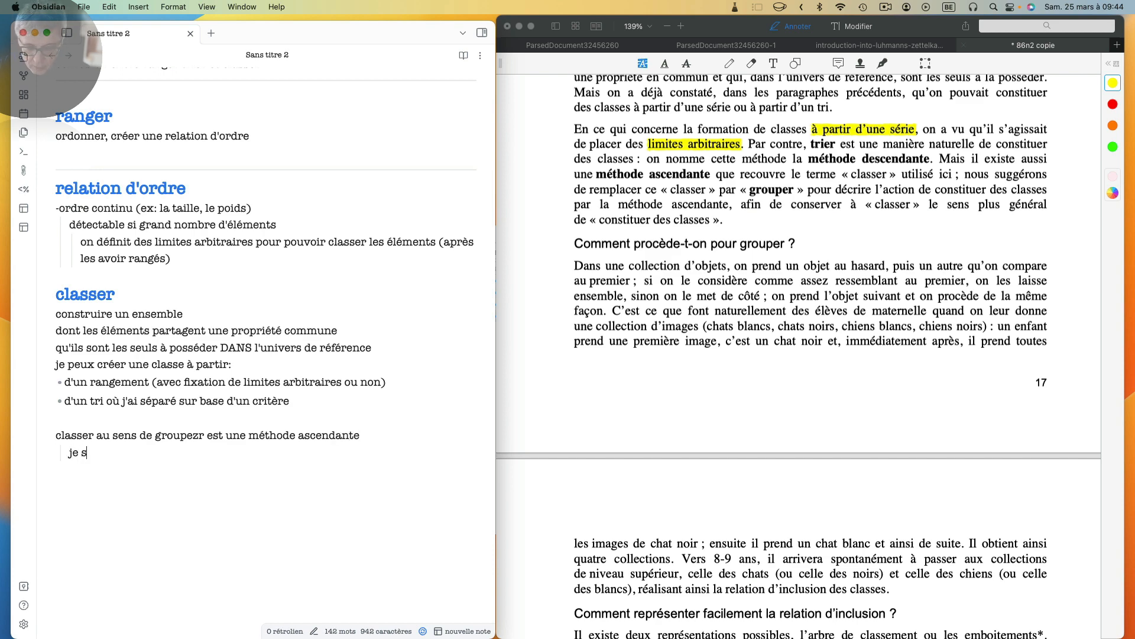
{"action": "type", "text": "ép"}
{"action": "key", "text": "Tab"}
{"action": "type", "text": "ar"}
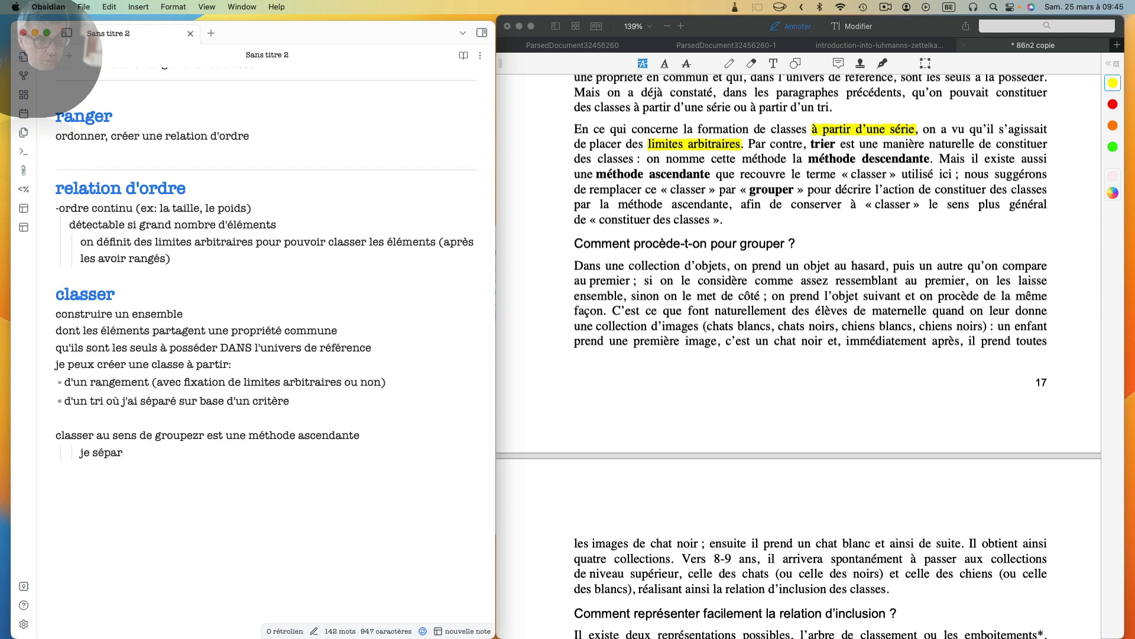
{"action": "type", "text": "e les "}
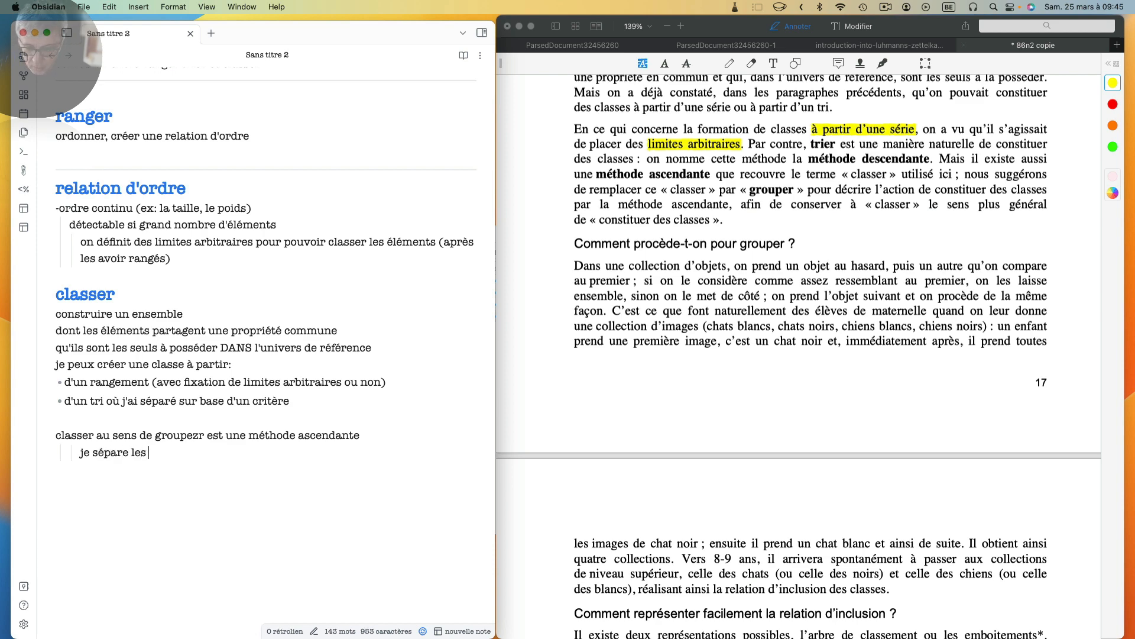
{"action": "type", "text": "éléments et cel"}
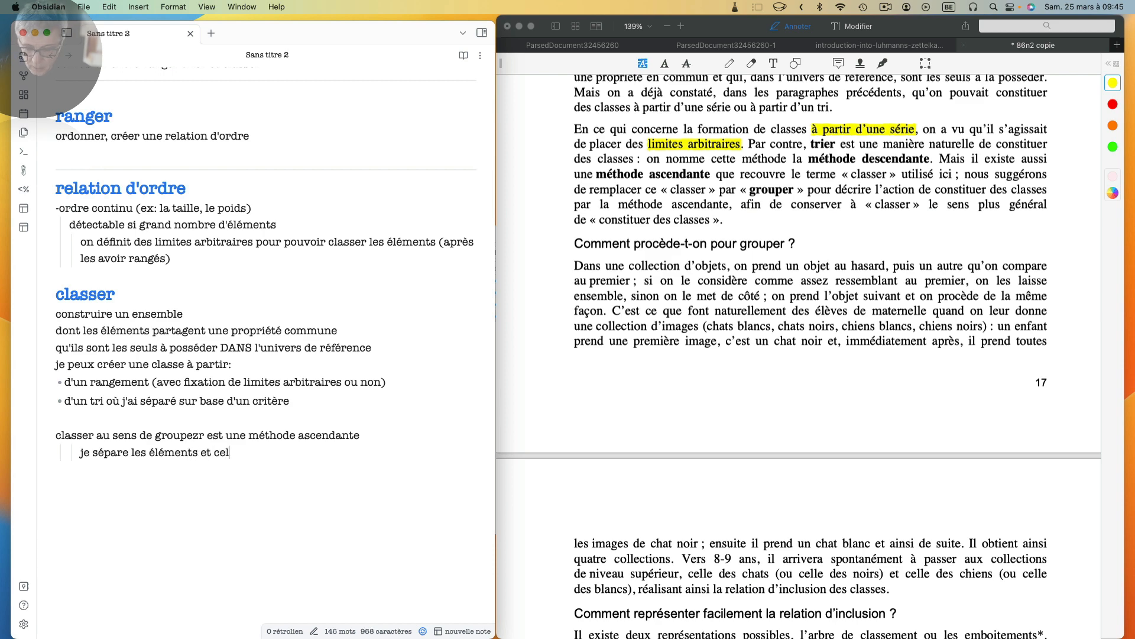
{"action": "type", "text": "a crée les classe"}
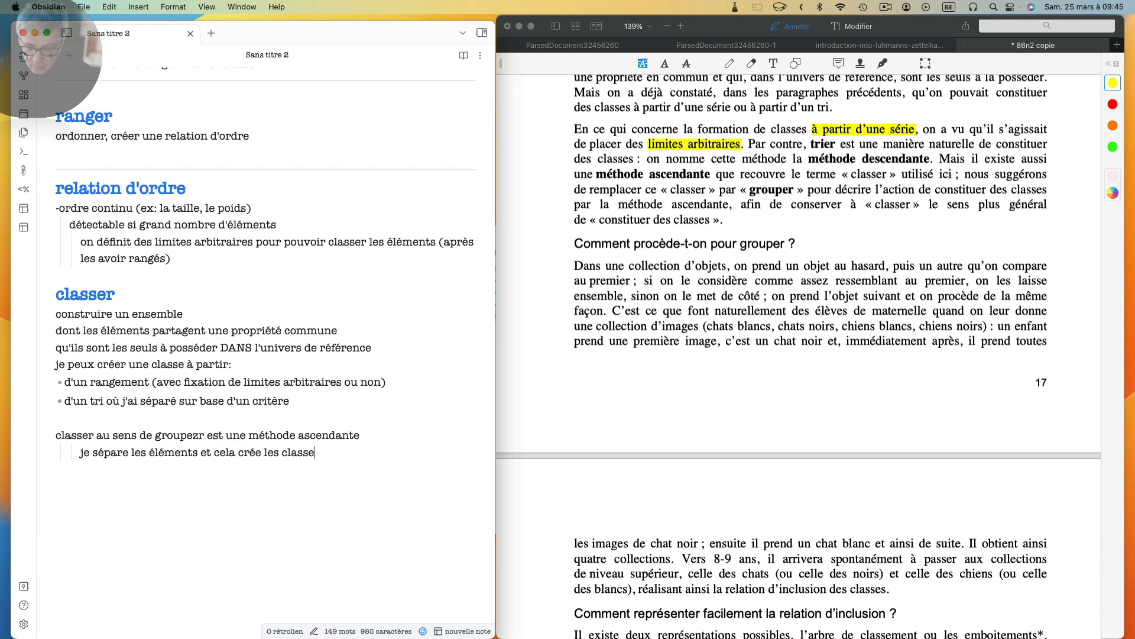
{"action": "type", "text": "s (ou groupe"}
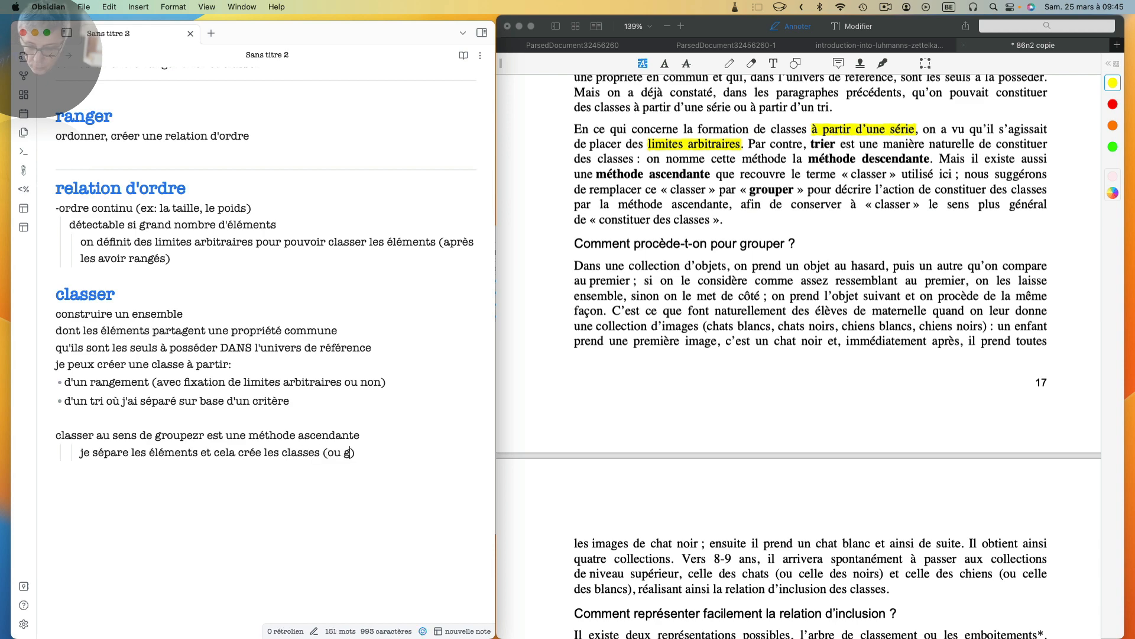
{"action": "type", "text": "s"}
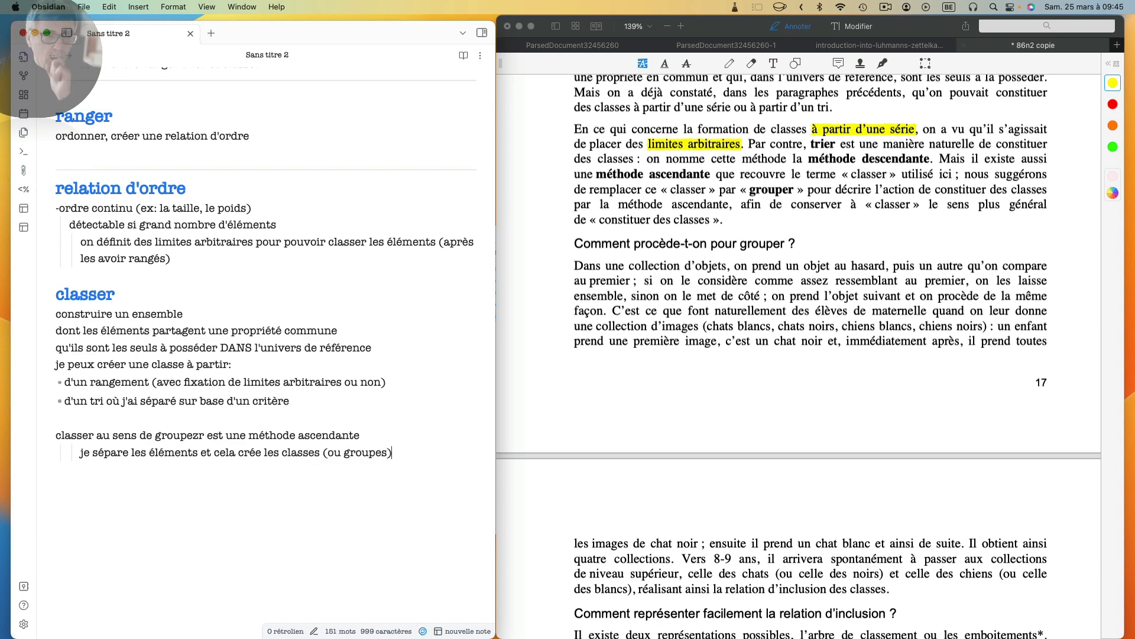
{"action": "left_click", "coordinate": [195, 437]}
{"action": "key", "text": "BackSpace"}
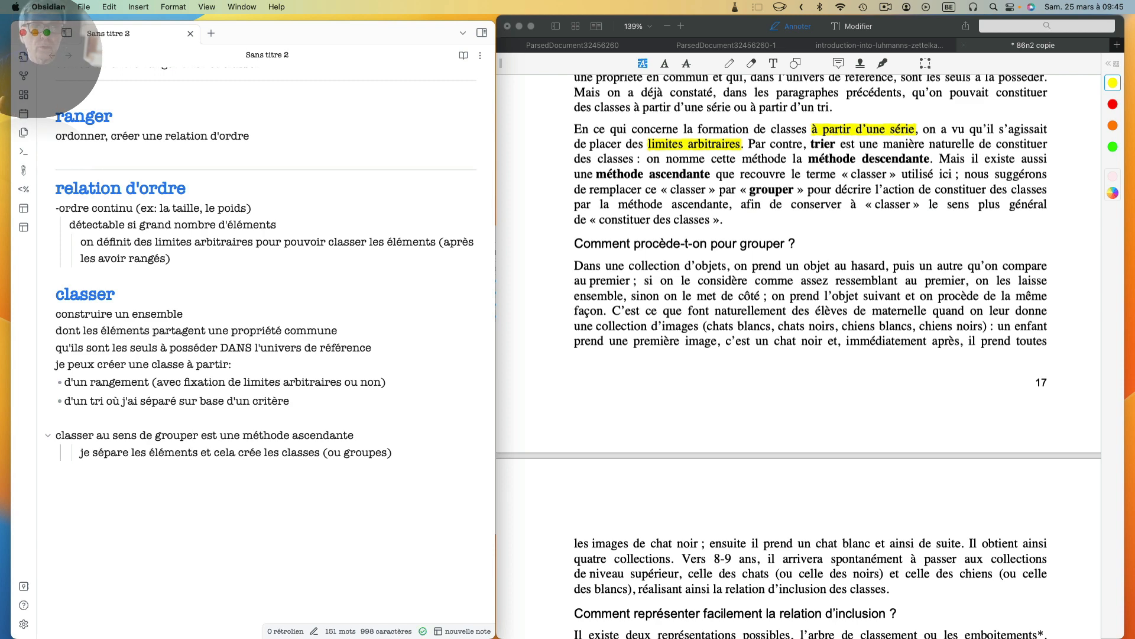
Step: Insert the line "terme général qui" directly under the classer heading, leaving an empty line before the unindented "construire un ensemble"
{"action": "scroll", "coordinate": [690, 234], "scroll_direction": "up", "scroll_amount": 1}
{"action": "scroll", "coordinate": [690, 234], "scroll_direction": "right", "scroll_amount": 1}
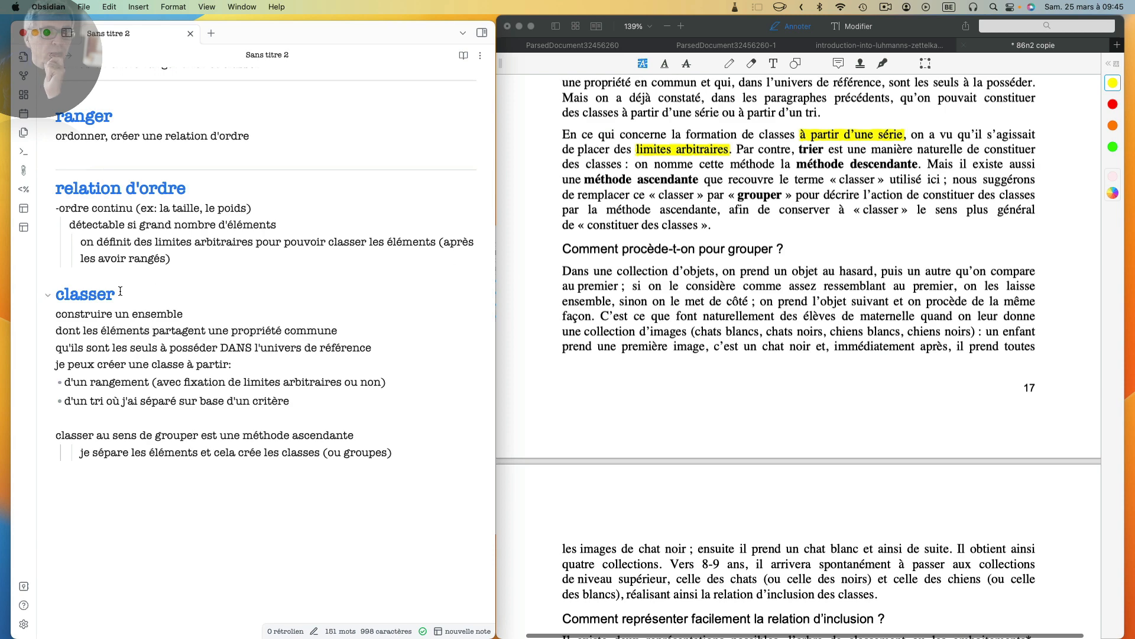
{"action": "left_click", "coordinate": [56, 315]}
{"action": "type", "text": "terme g"}
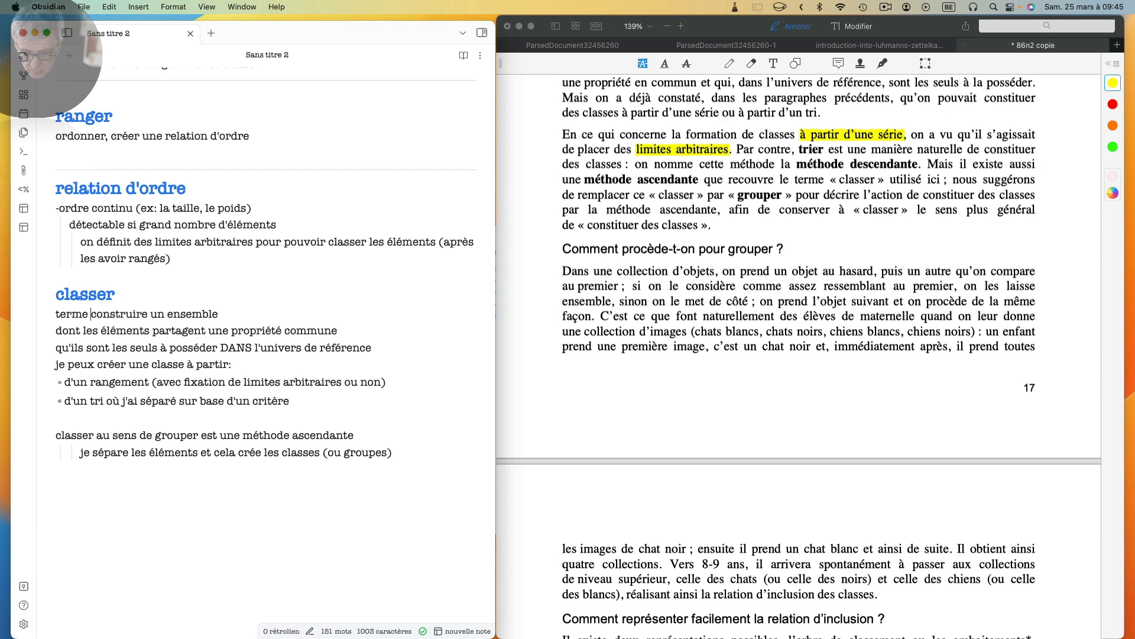
{"action": "type", "text": "éné&ral"}
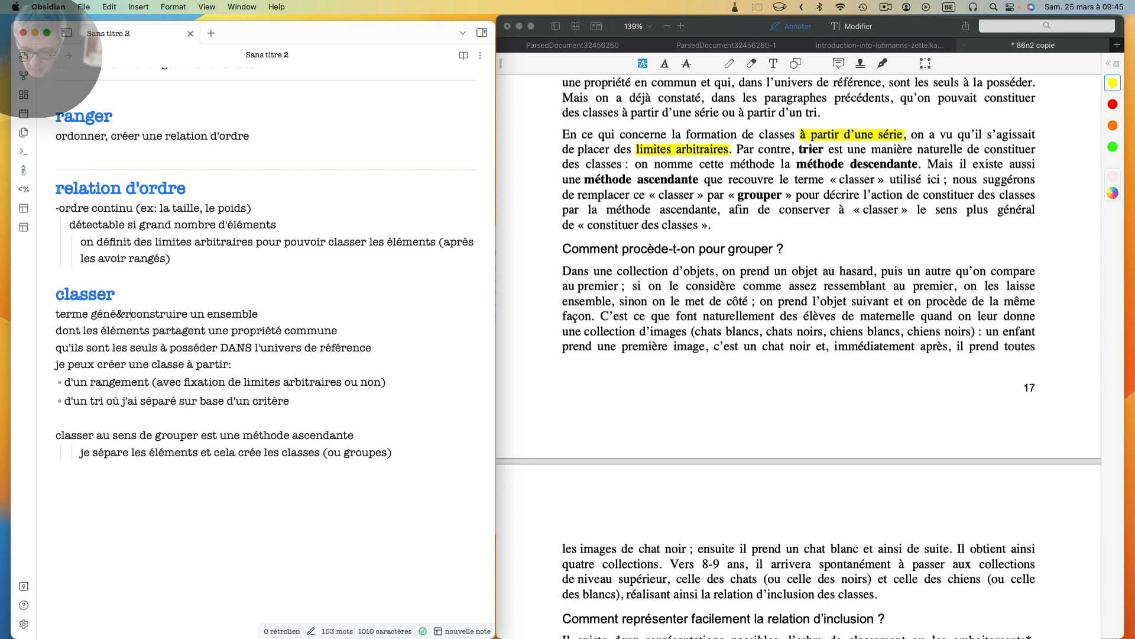
{"action": "key", "text": "Tab"}
{"action": "key", "text": "BackSpace"}
{"action": "key", "text": "BackSpace"}
{"action": "key", "text": "BackSpace"}
{"action": "key", "text": "BackSpace"}
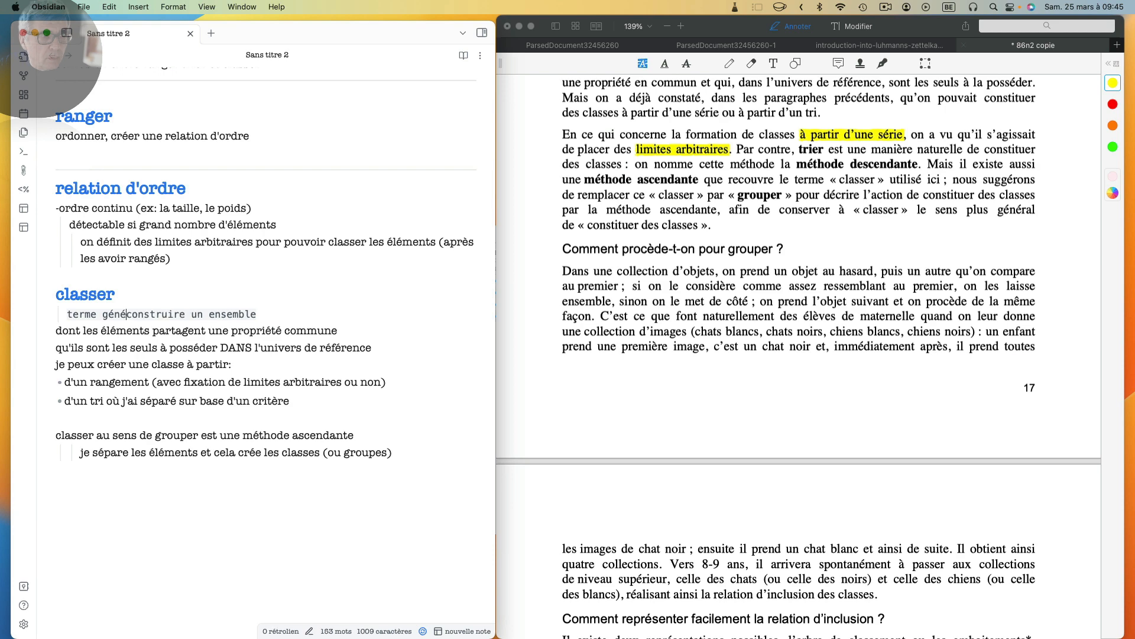
{"action": "type", "text": "ral"}
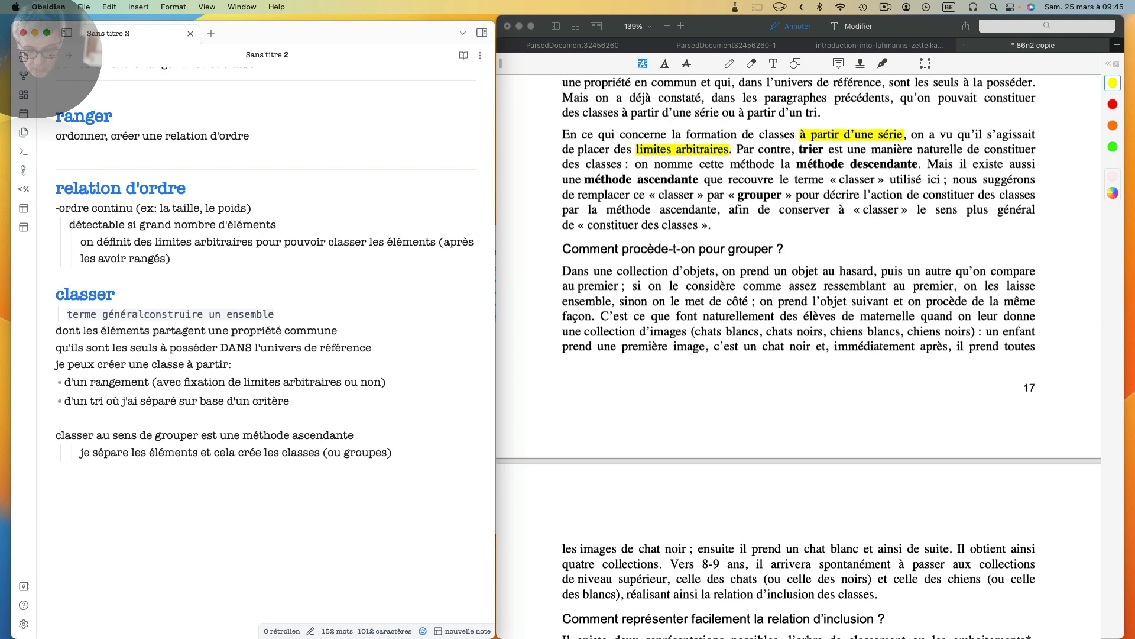
{"action": "type", "text": " qui"}
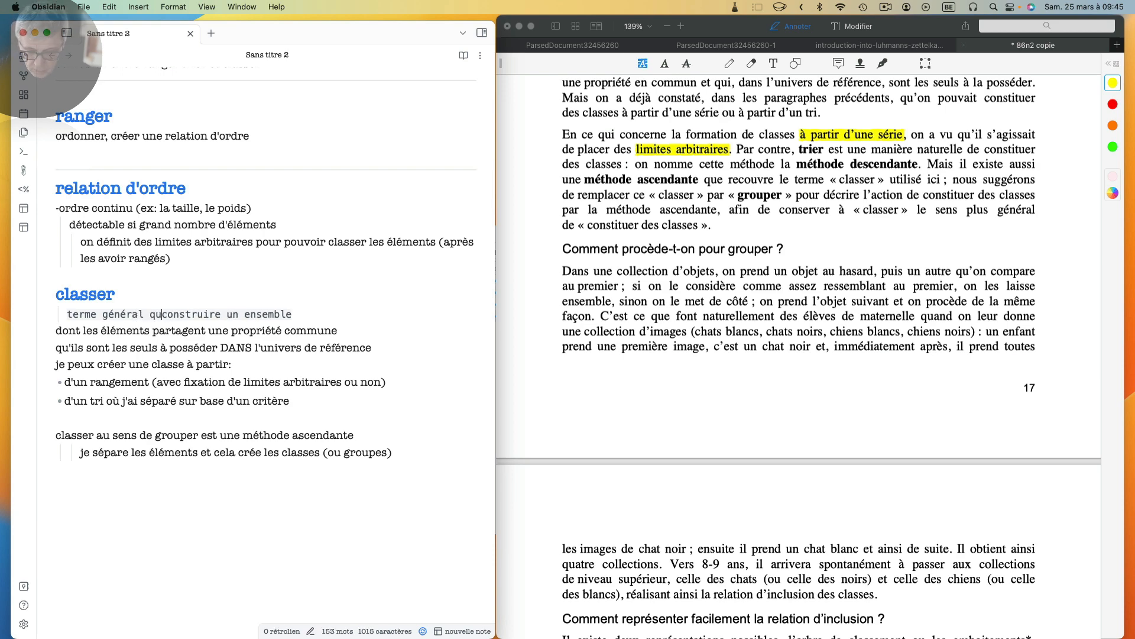
{"action": "key", "text": "Return"}
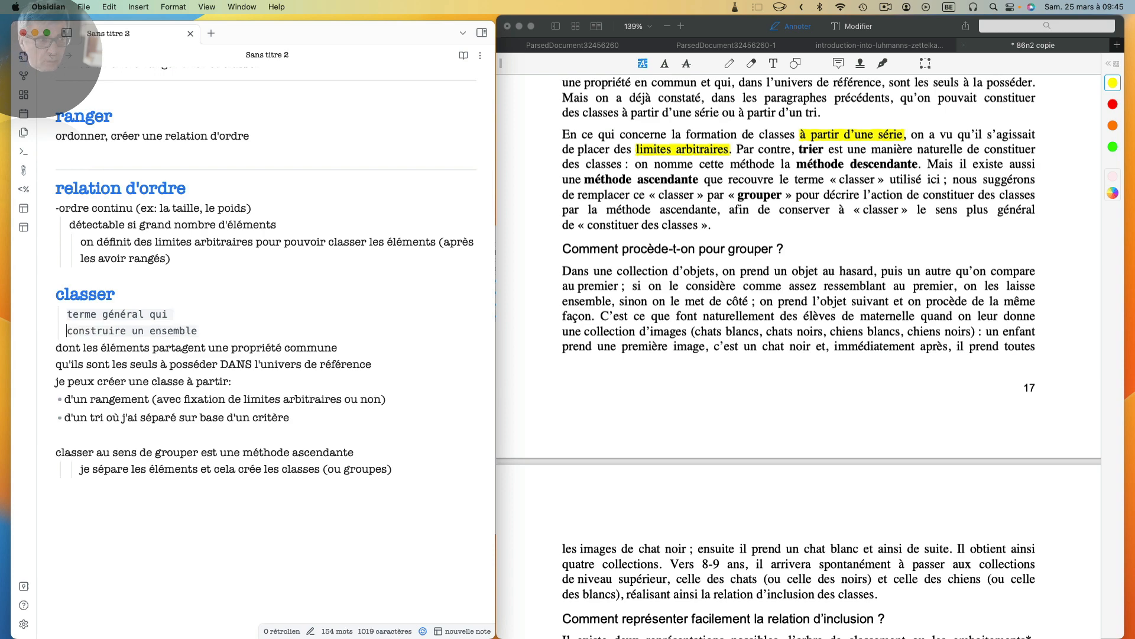
{"action": "key", "text": "Return"}
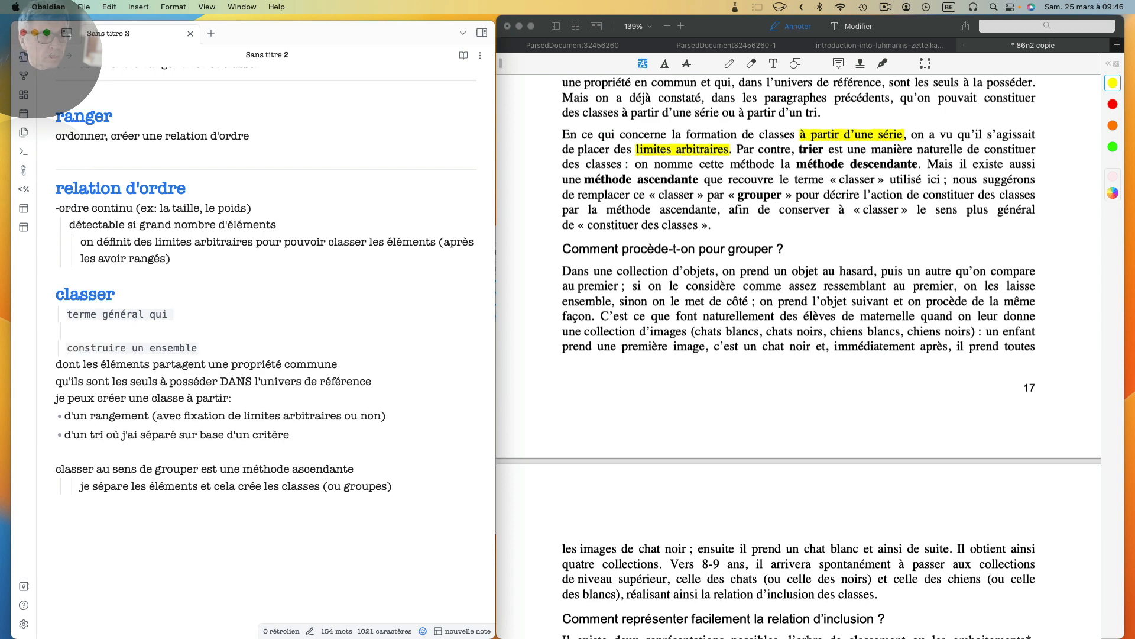
{"action": "key", "text": "BackSpace"}
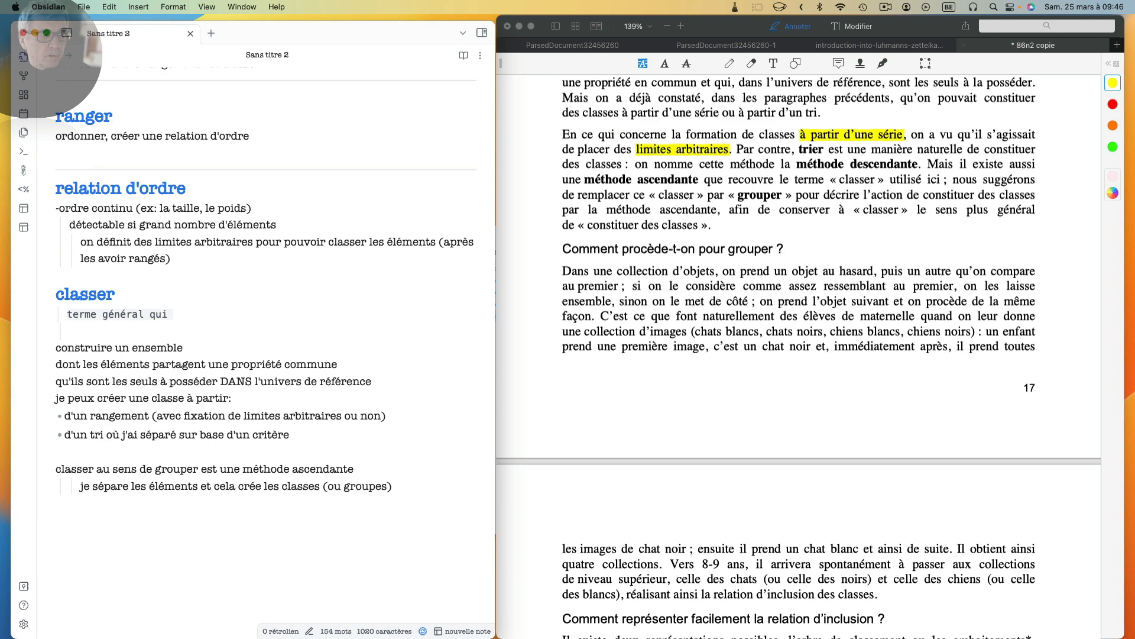
{"action": "key", "text": "BackSpace"}
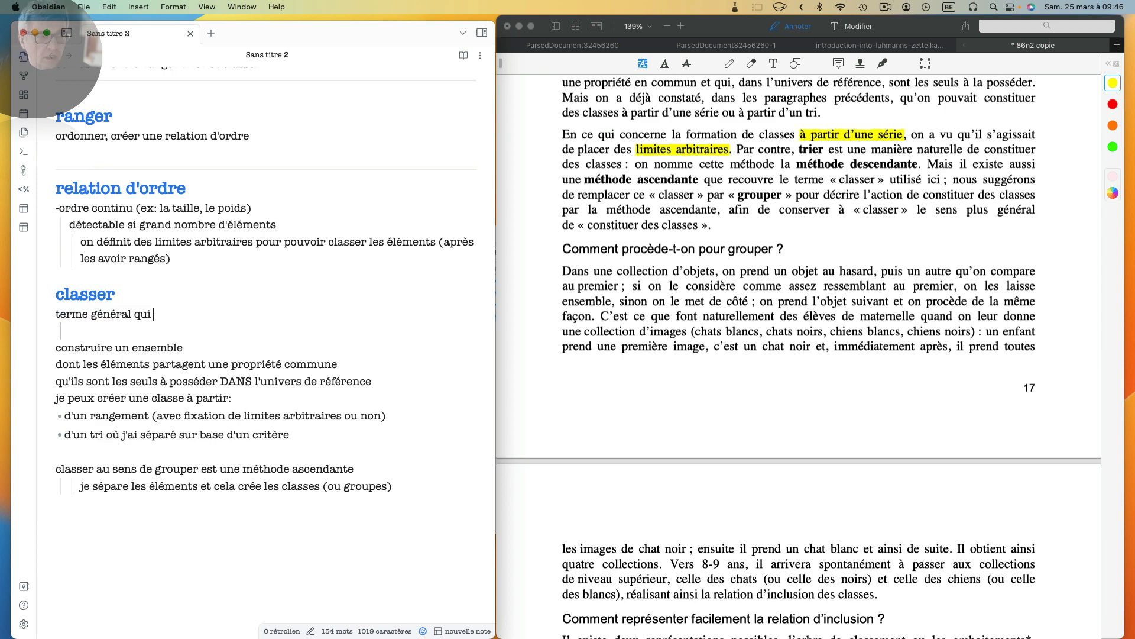
Step: Replace "qui" after "terme général" so the line reads "terme général: peut être ascendant (grouper- ou descendant (trier)"
{"action": "left_click", "coordinate": [153, 313]}
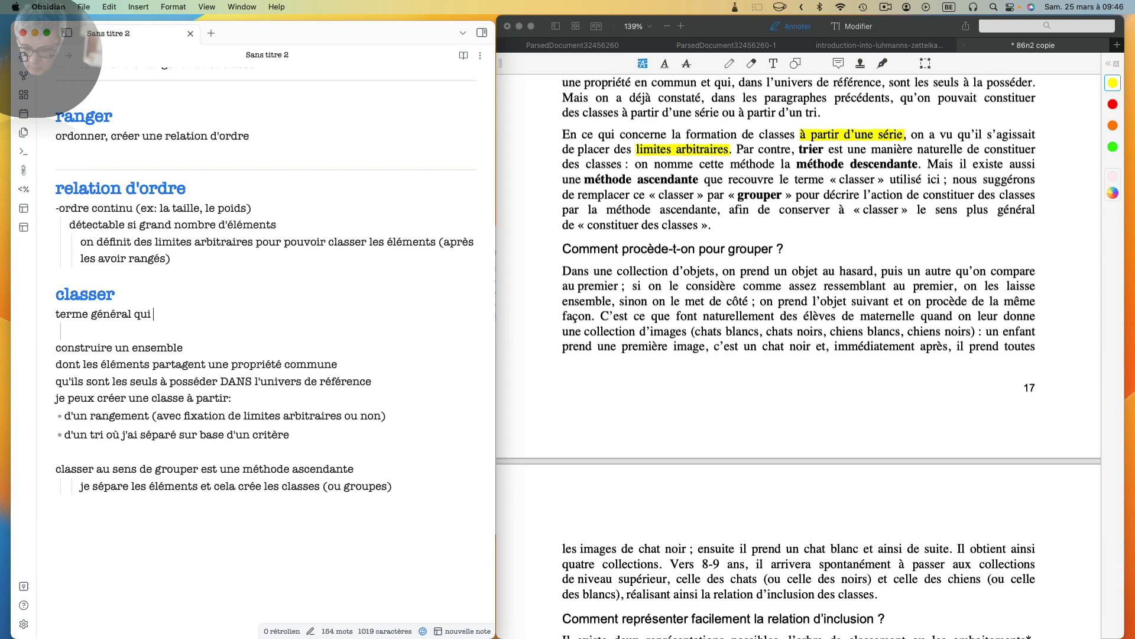
{"action": "key", "text": "BackSpace"}
{"action": "key", "text": "BackSpace"}
{"action": "key", "text": "BackSpace"}
{"action": "key", "text": "BackSpace"}
{"action": "key", "text": "BackSpace"}
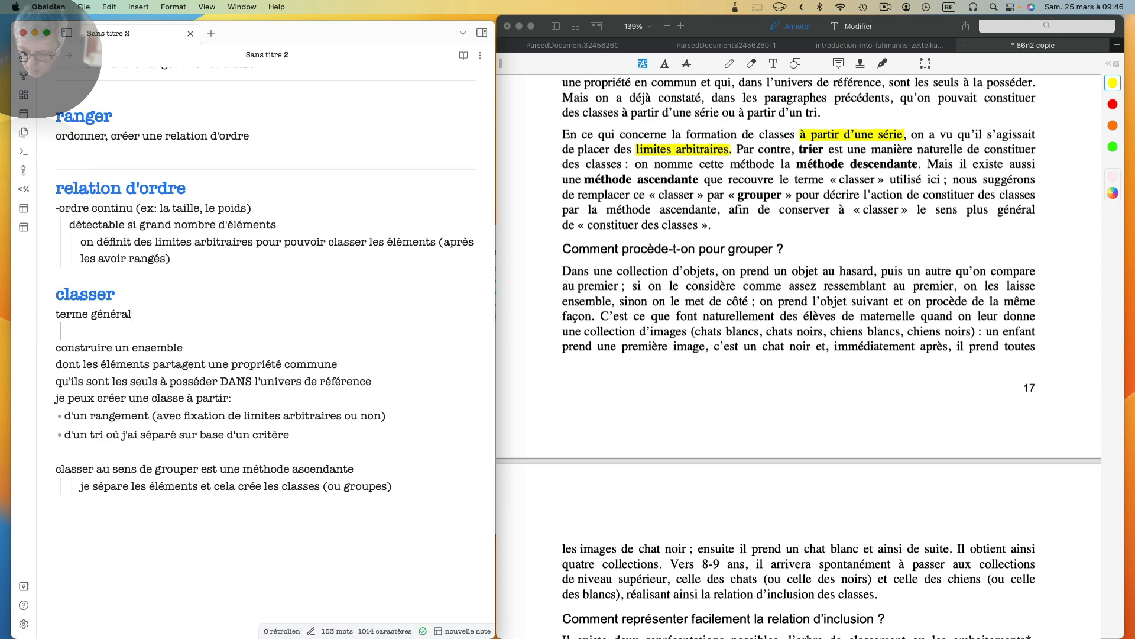
{"action": "type", "text": ": peut ^être"}
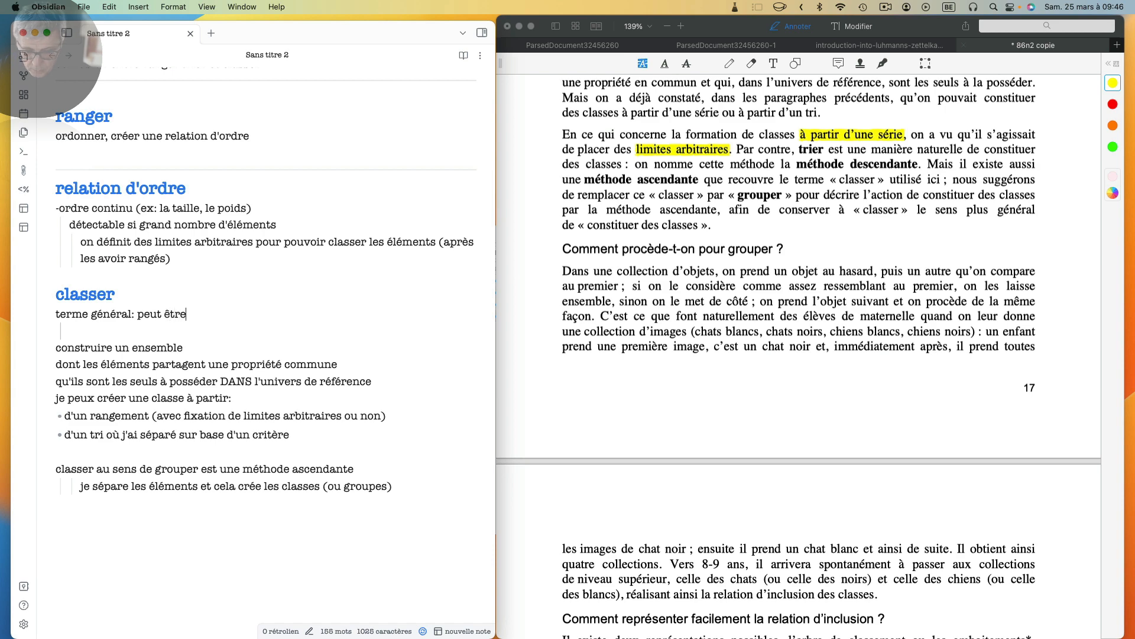
{"action": "type", "text": " ascendant (groupe"}
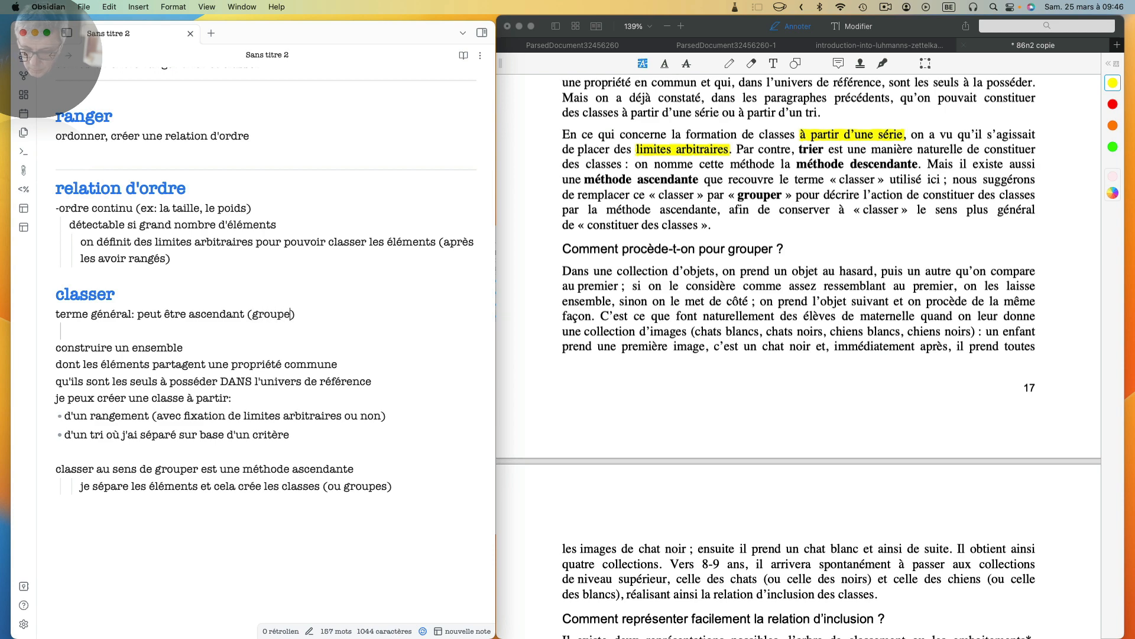
{"action": "type", "text": "r- ou "}
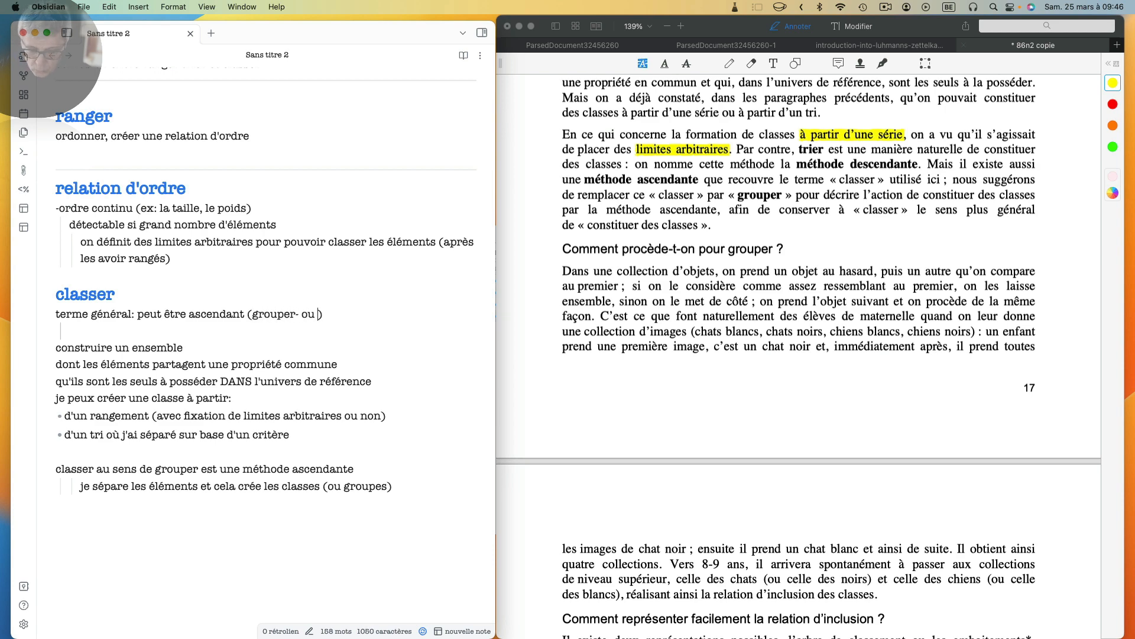
{"action": "type", "text": "descendan"}
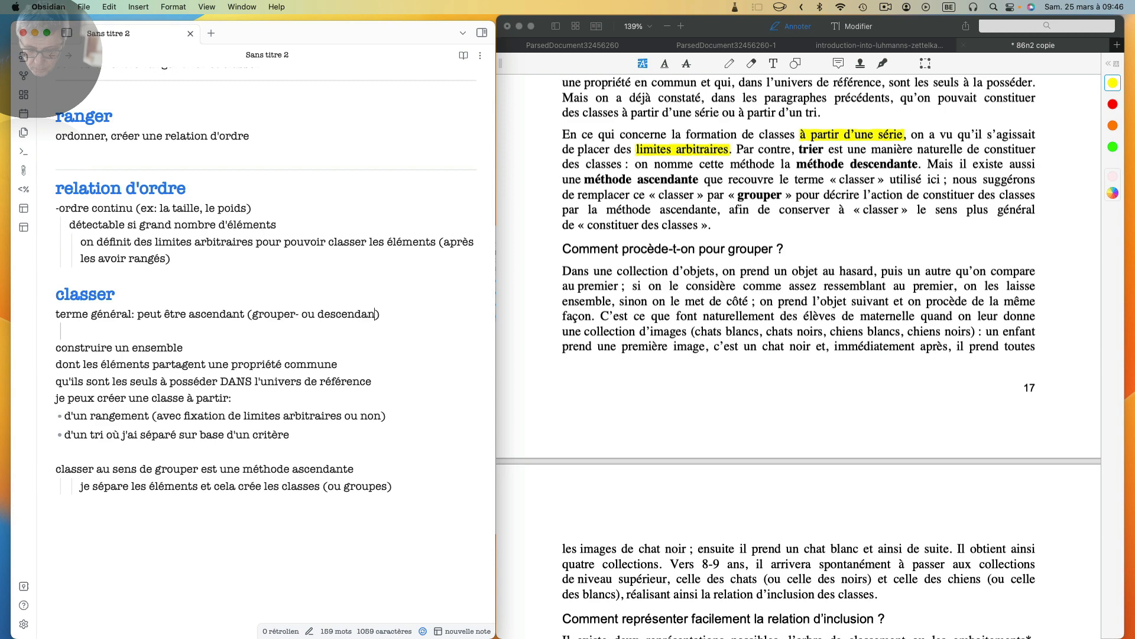
{"action": "type", "text": "t (tri"}
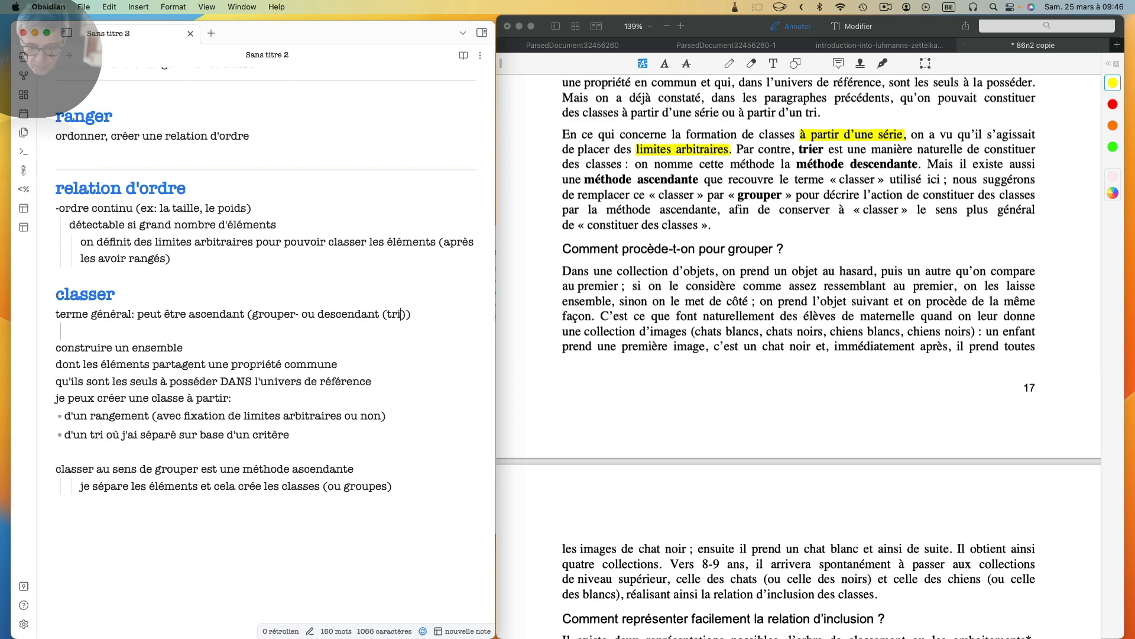
{"action": "type", "text": "er"}
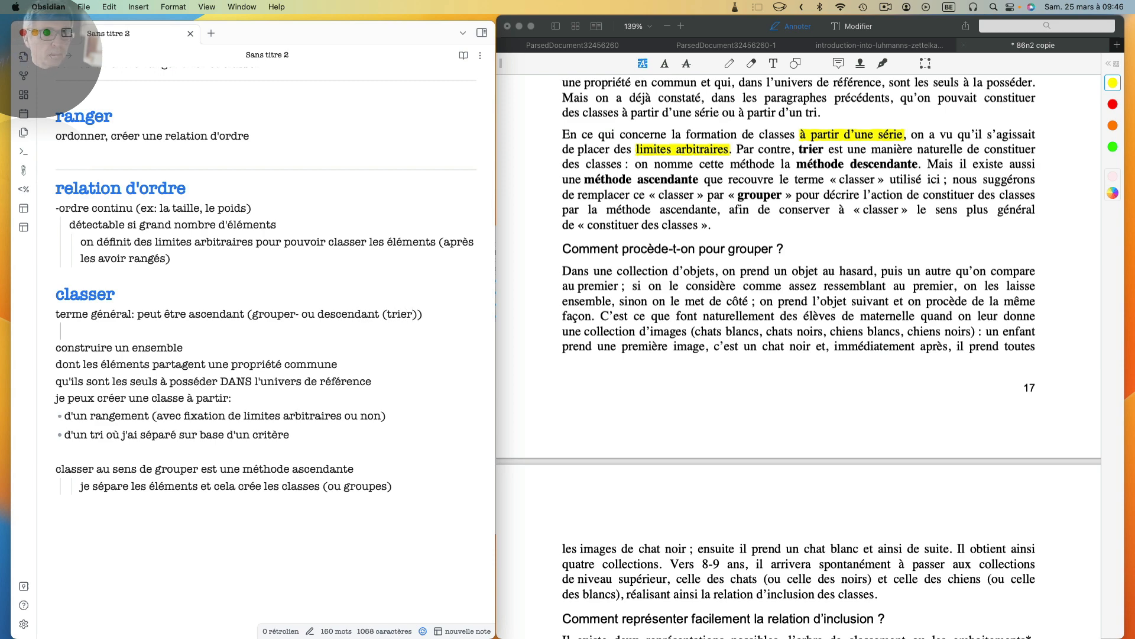
{"action": "key", "text": "Delete"}
Step: Add a level-two heading "grouper" above the line "classer au sens de grouper est une méthode ascendante"
{"action": "scroll", "coordinate": [792, 256], "scroll_direction": "up", "scroll_amount": 1}
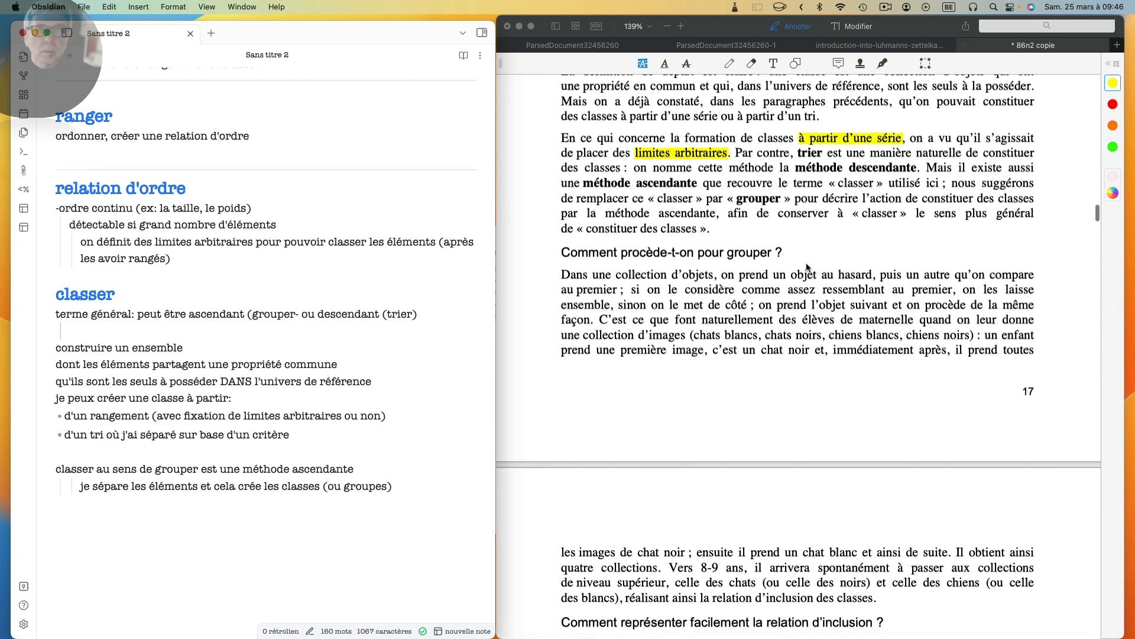
{"action": "scroll", "coordinate": [805, 264], "scroll_direction": "down", "scroll_amount": 4}
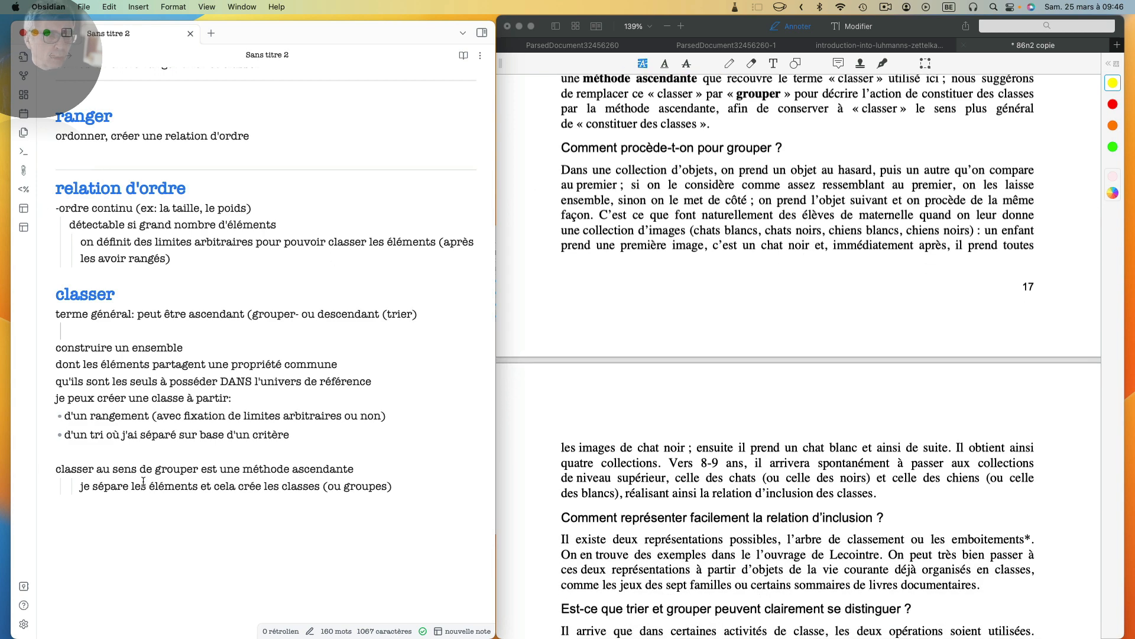
{"action": "left_click", "coordinate": [75, 456]}
{"action": "key", "text": "Return"}
{"action": "type", "text": "## groupe"}
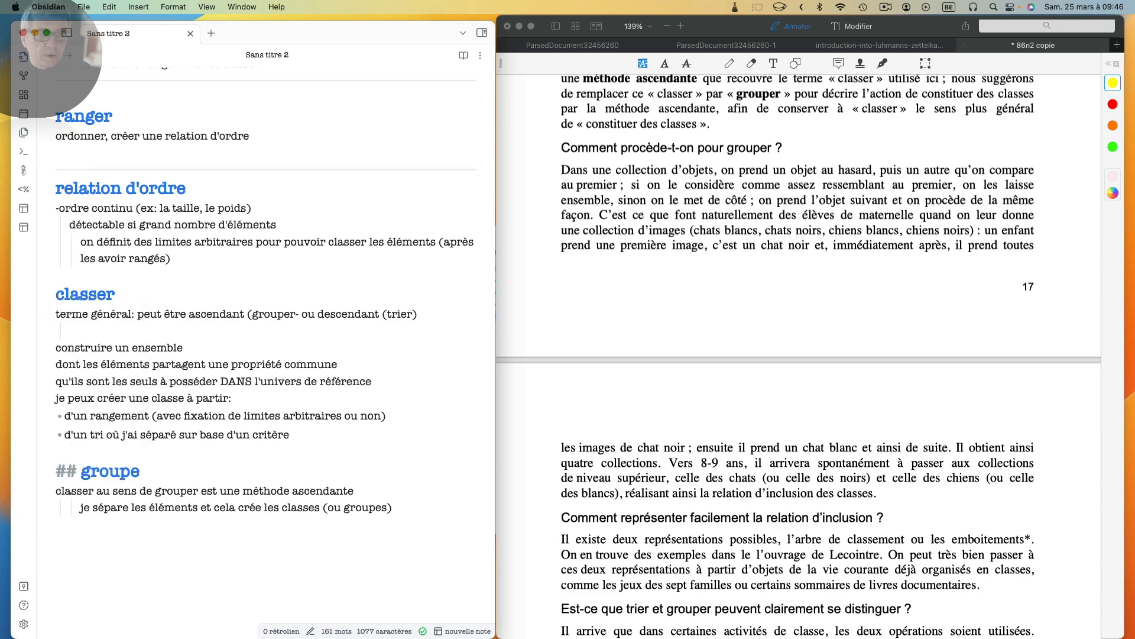
{"action": "type", "text": "r"}
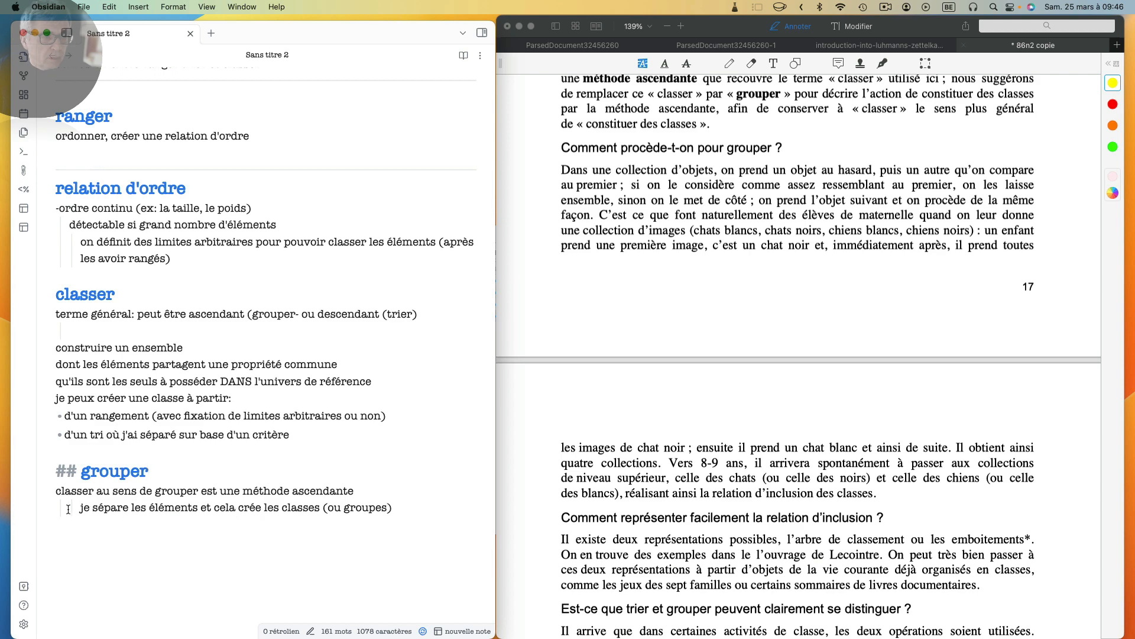
Step: Below the "méthode ascendante" line in the grouper section, add "je pars d'un objet au hasard, puis un autre et je compare"
{"action": "left_click", "coordinate": [359, 493]}
{"action": "key", "text": "Return"}
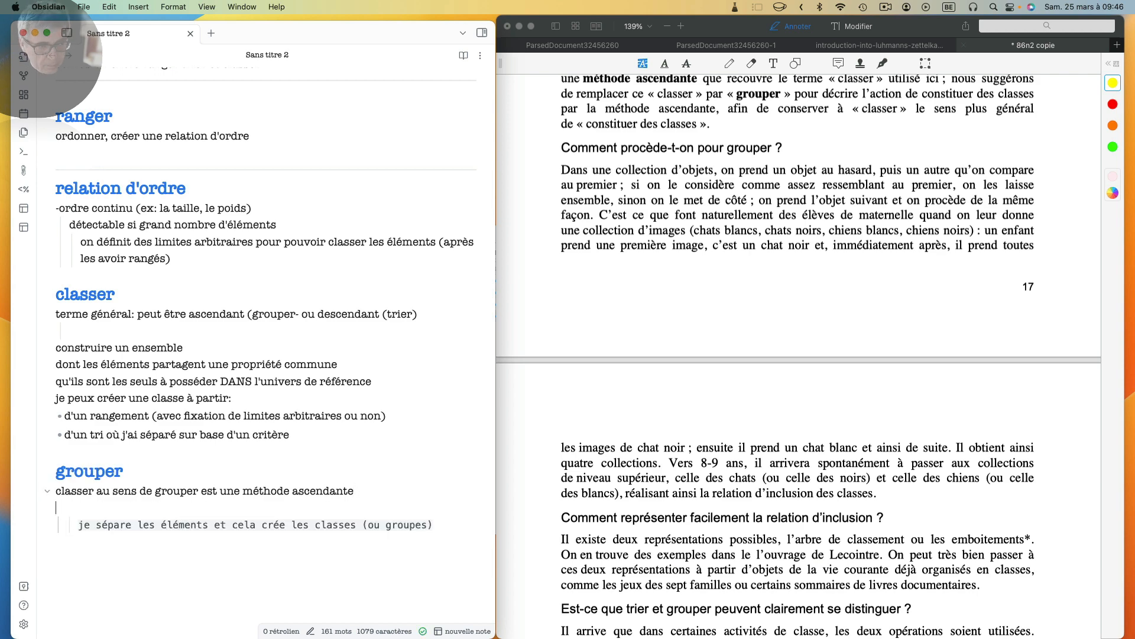
{"action": "type", "text": "je "}
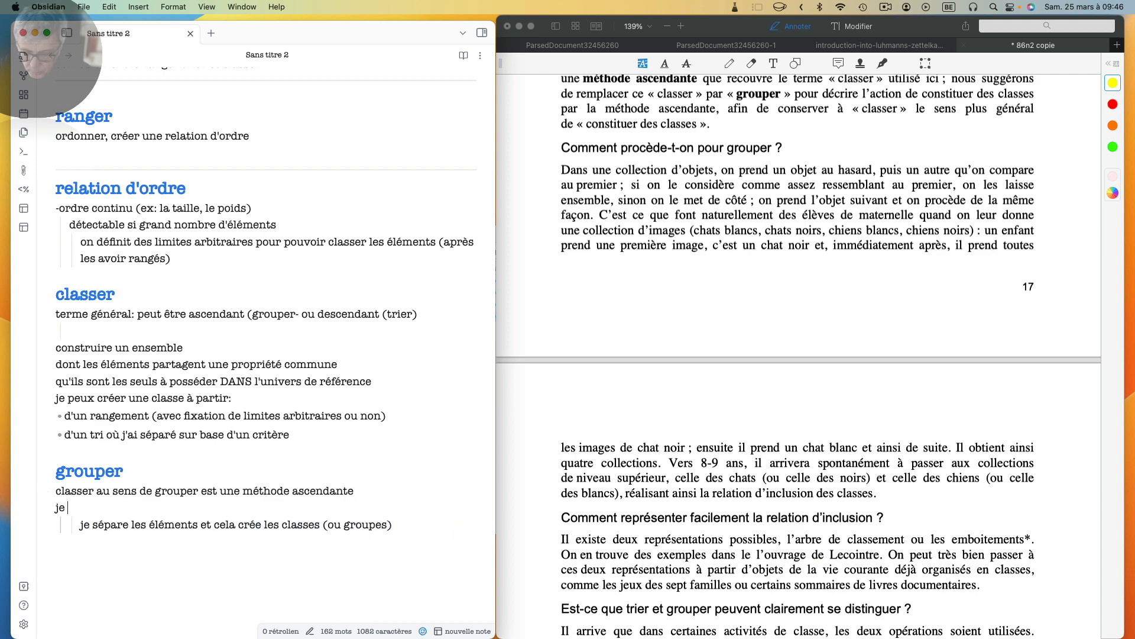
{"action": "type", "text": "pars d'un o"}
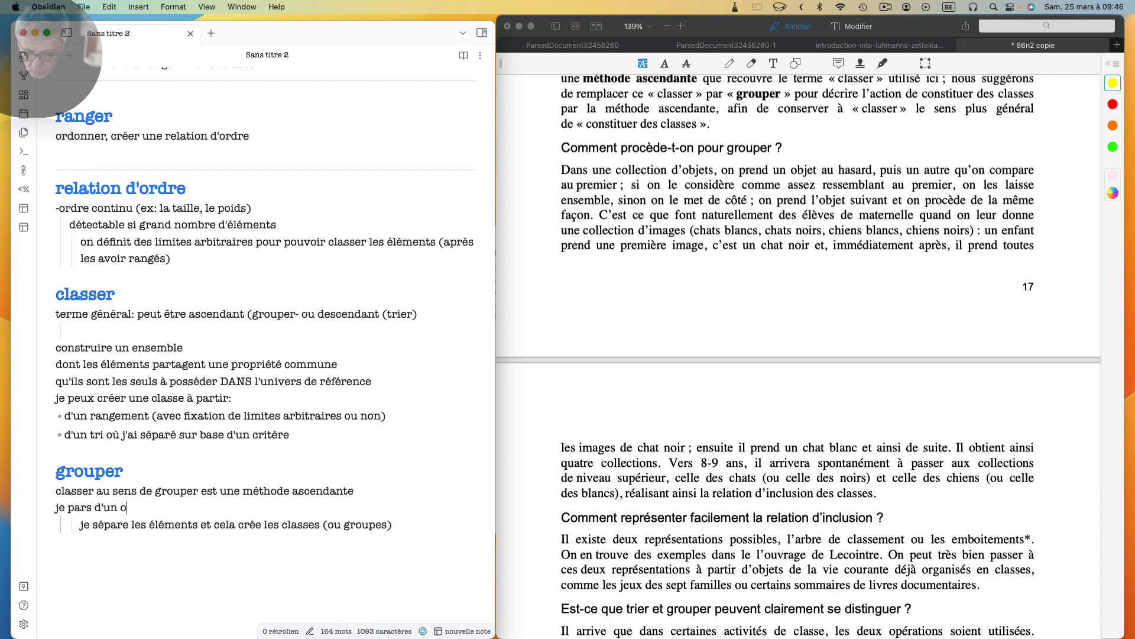
{"action": "type", "text": "bjet au "}
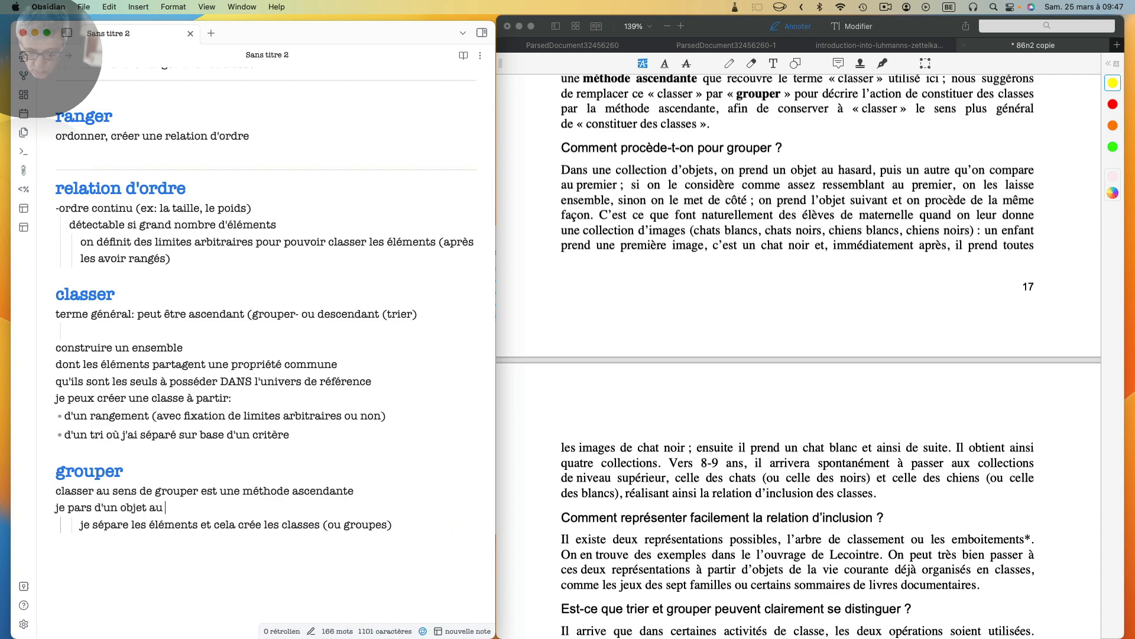
{"action": "type", "text": "hasa"}
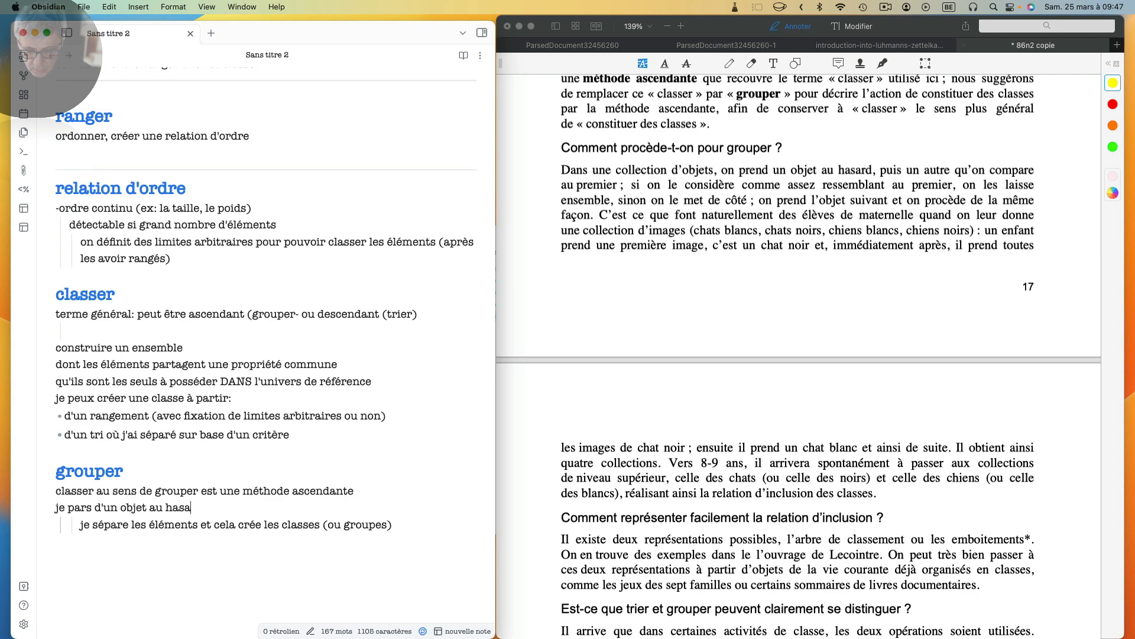
{"action": "type", "text": "rd"}
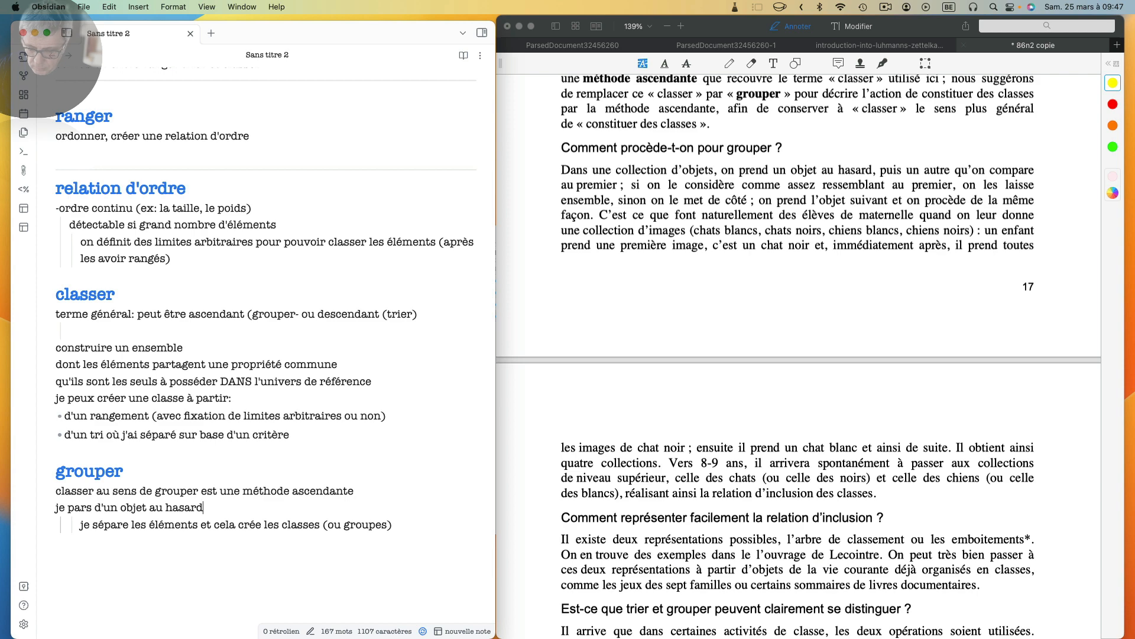
{"action": "type", "text": ", puis un"}
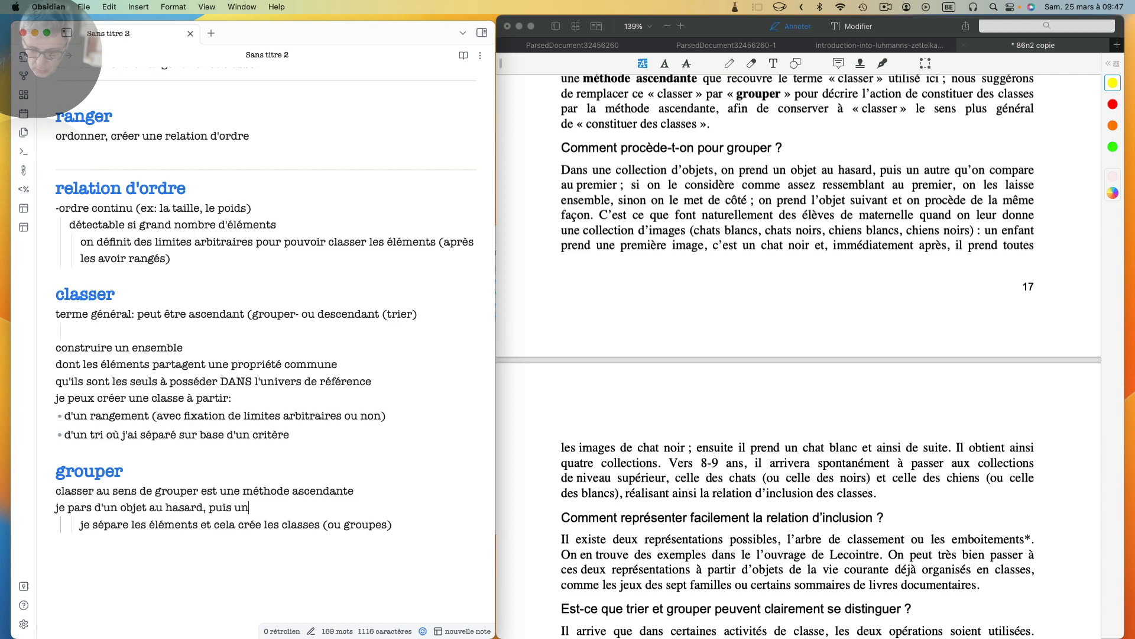
{"action": "type", "text": " autre"}
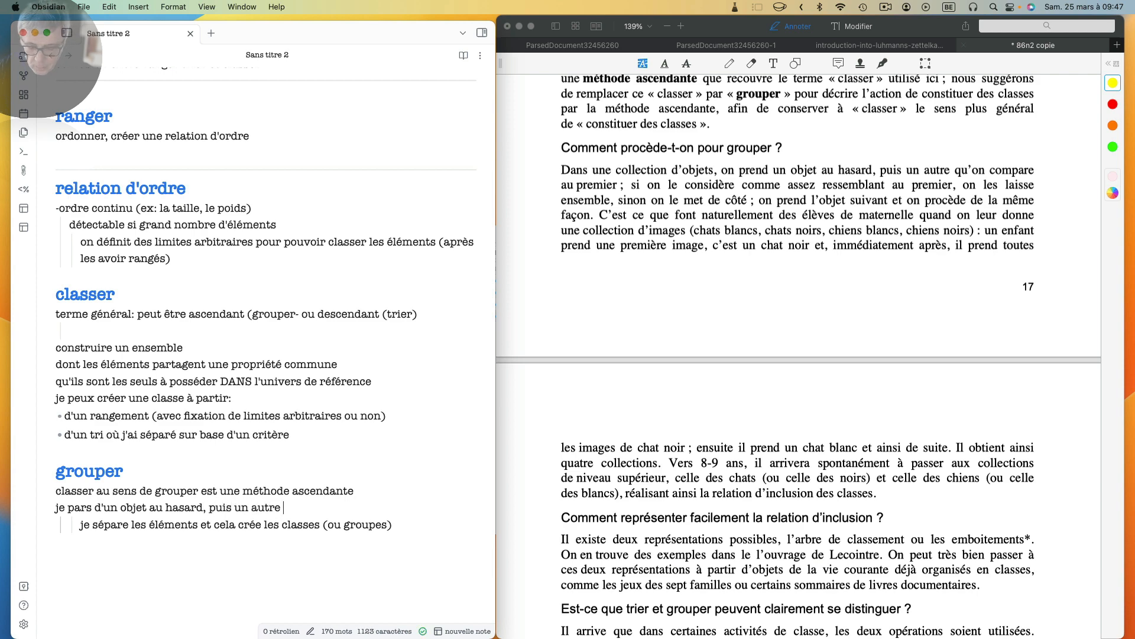
{"action": "type", "text": " et je compare"}
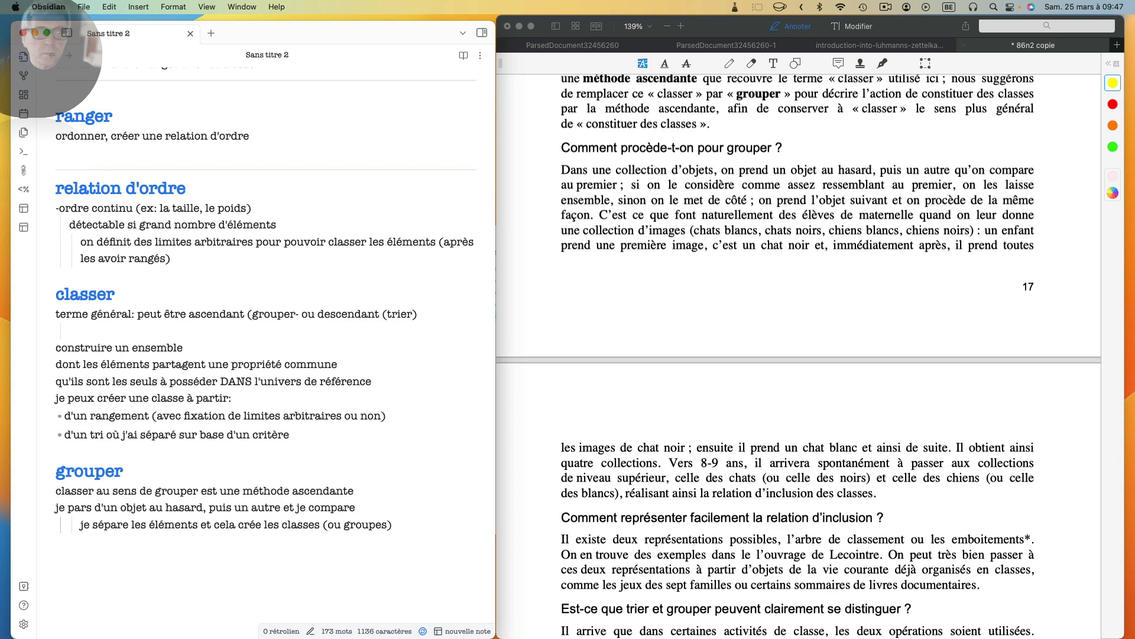
Step: Below the "je compare" line in the grouper section, add the indented line "je sépare si différent ou je garde ensemble si "similaire""
{"action": "key", "text": "Return"}
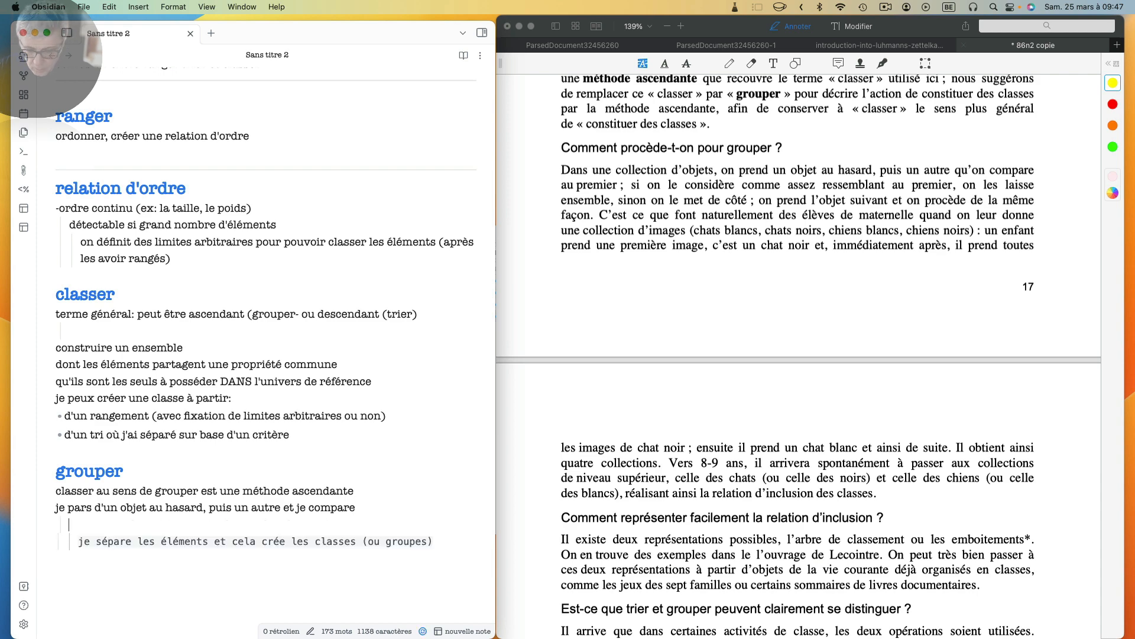
{"action": "type", "text": "je sépa"}
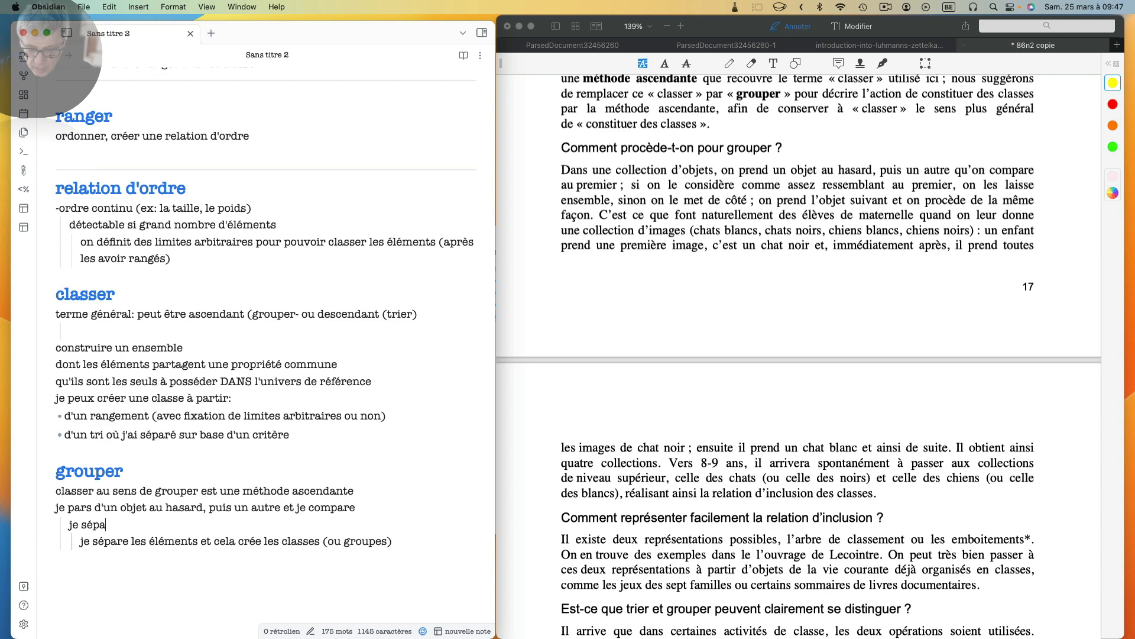
{"action": "type", "text": "re si différent ou"}
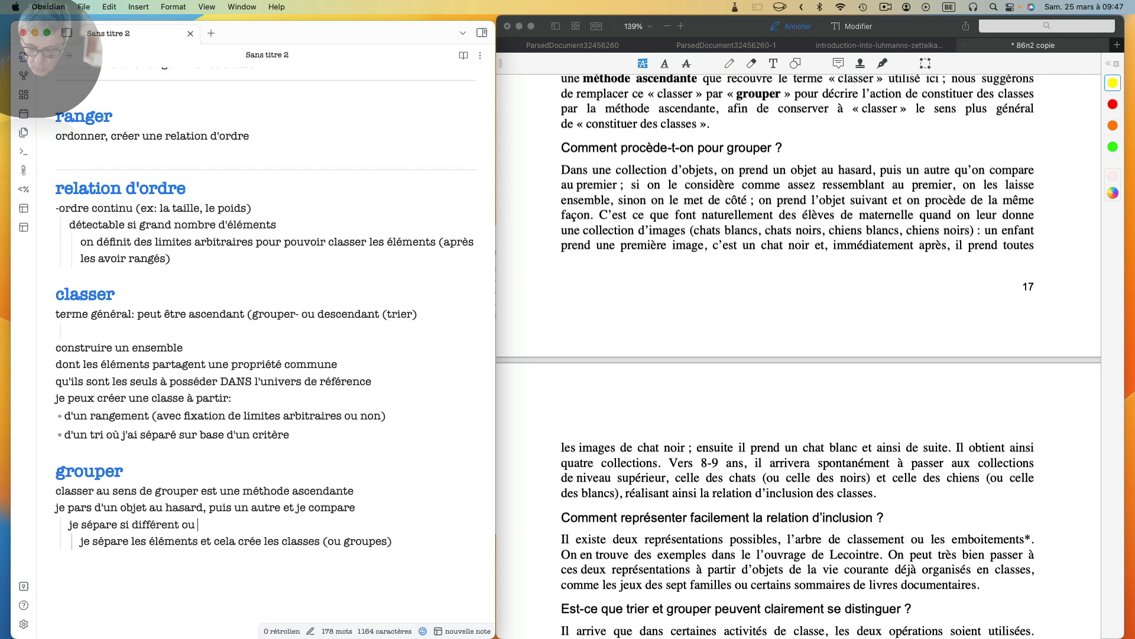
{"action": "type", "text": " je garde ensem"}
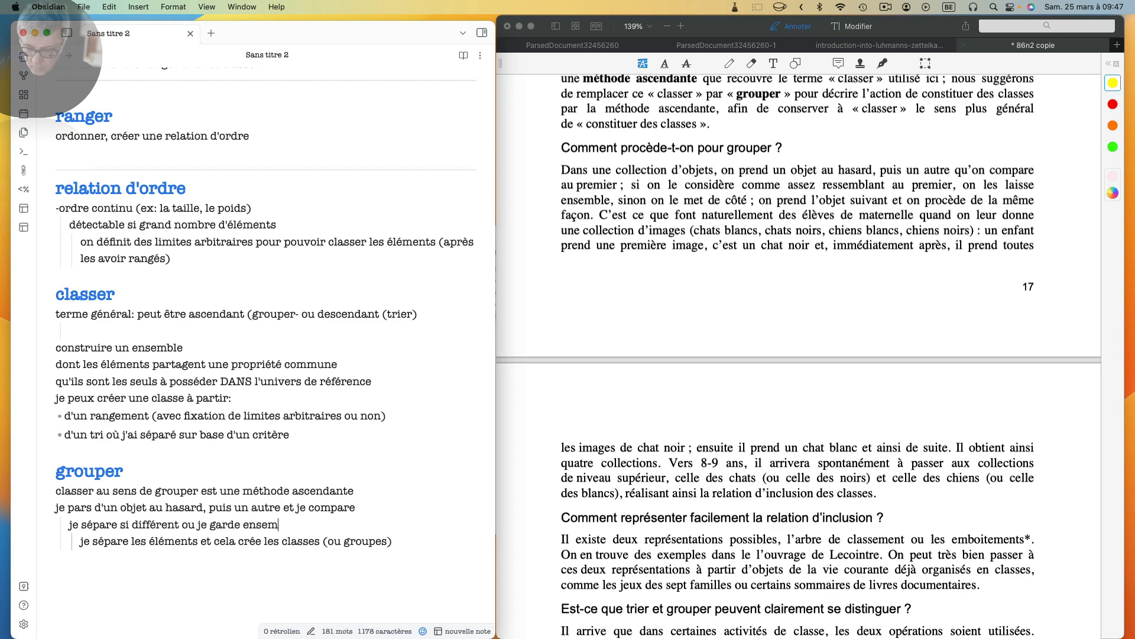
{"action": "type", "text": "ble si \"similair"}
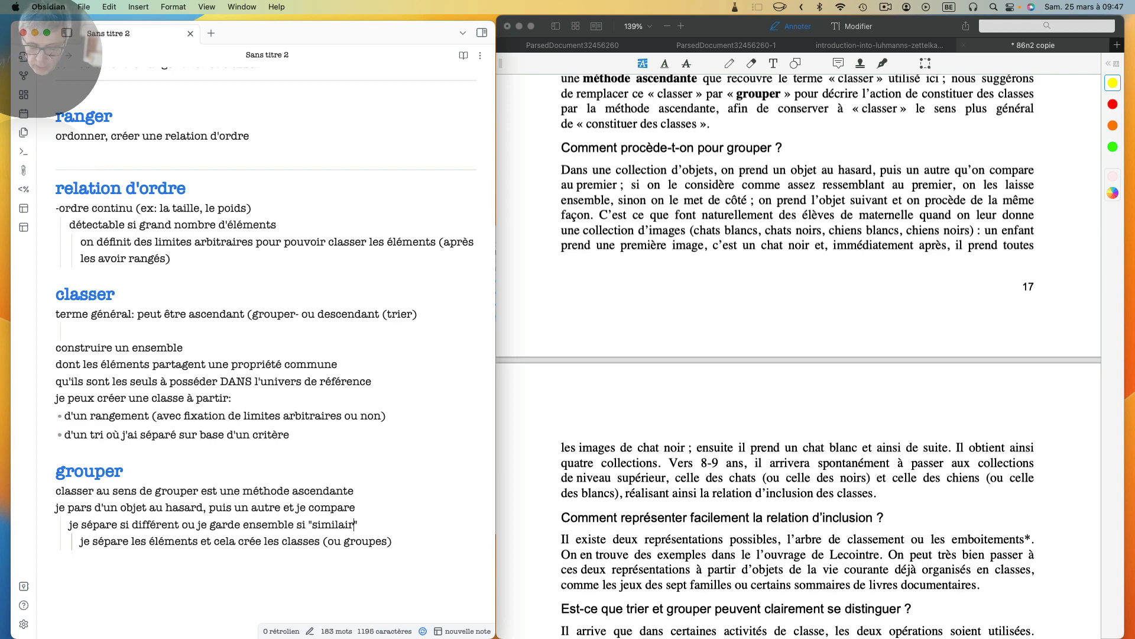
{"action": "type", "text": "e\""}
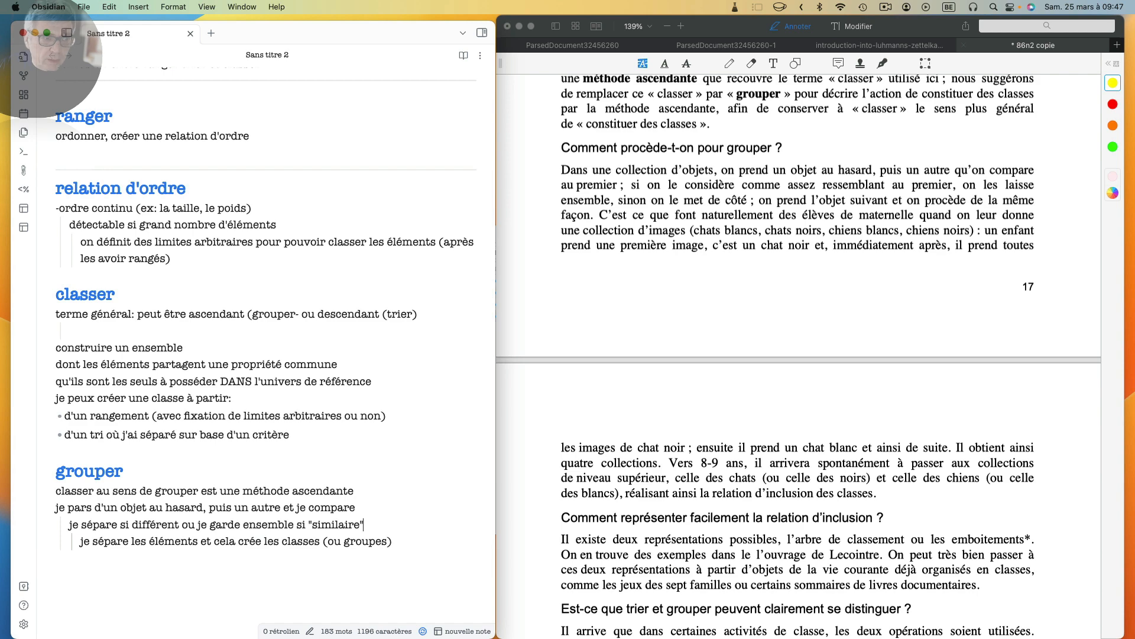
Step: Remove the indent of "je sépare les éléments et cela crée les classes (ou groupes)" and leave an empty line above it
{"action": "key", "text": "Return"}
{"action": "key", "text": "Delete"}
{"action": "key", "text": "Delete"}
{"action": "key", "text": "Delete"}
{"action": "key", "text": "Return"}
{"action": "key", "text": "BackSpace"}
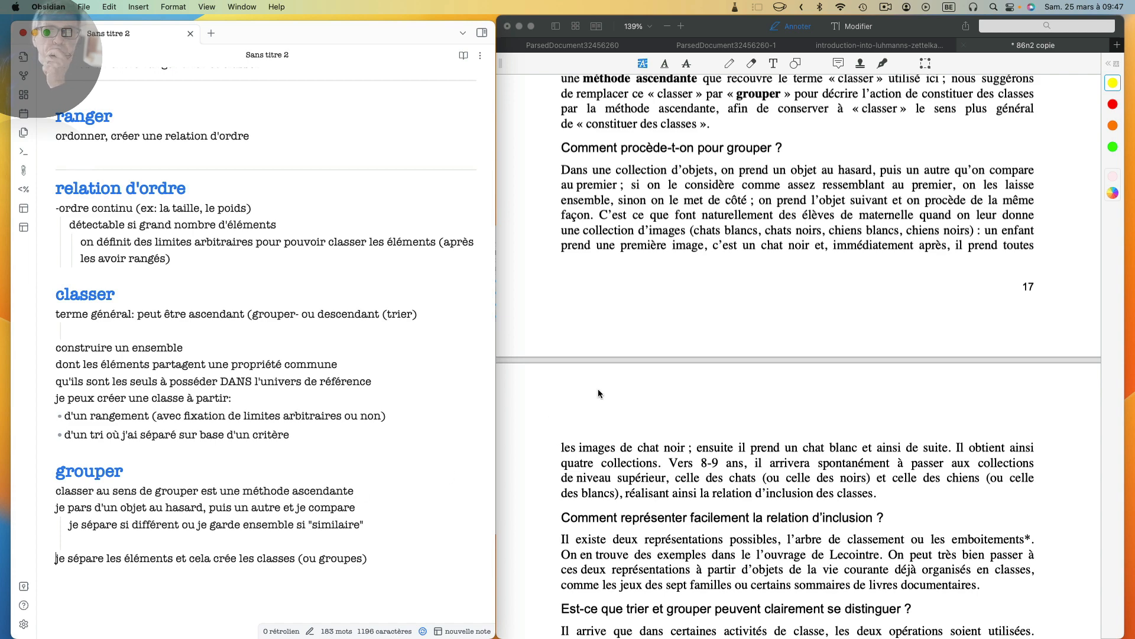
Step: In PDF Expert, highlight "un objet au hasard, puis un autre qu'on compare au premier" and "assez ressemblant au premier, on les laisse ensemble," in yellow
{"action": "left_click", "coordinate": [770, 196]}
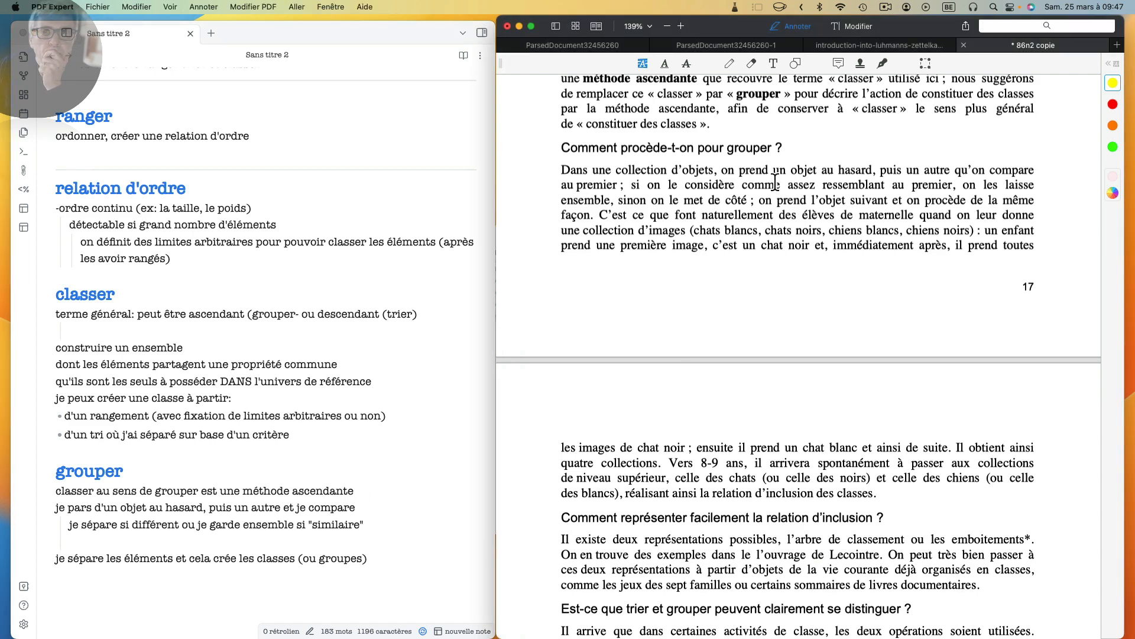
{"action": "left_click_drag", "start_coordinate": [773, 172], "coordinate": [617, 188]}
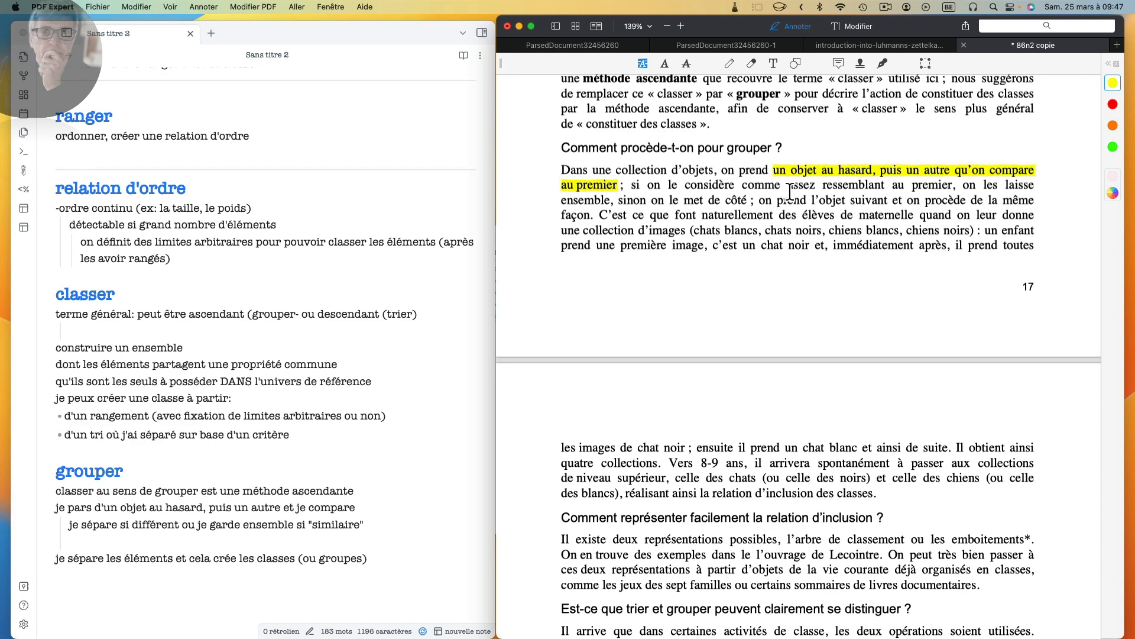
{"action": "left_click_drag", "start_coordinate": [790, 190], "coordinate": [613, 207]}
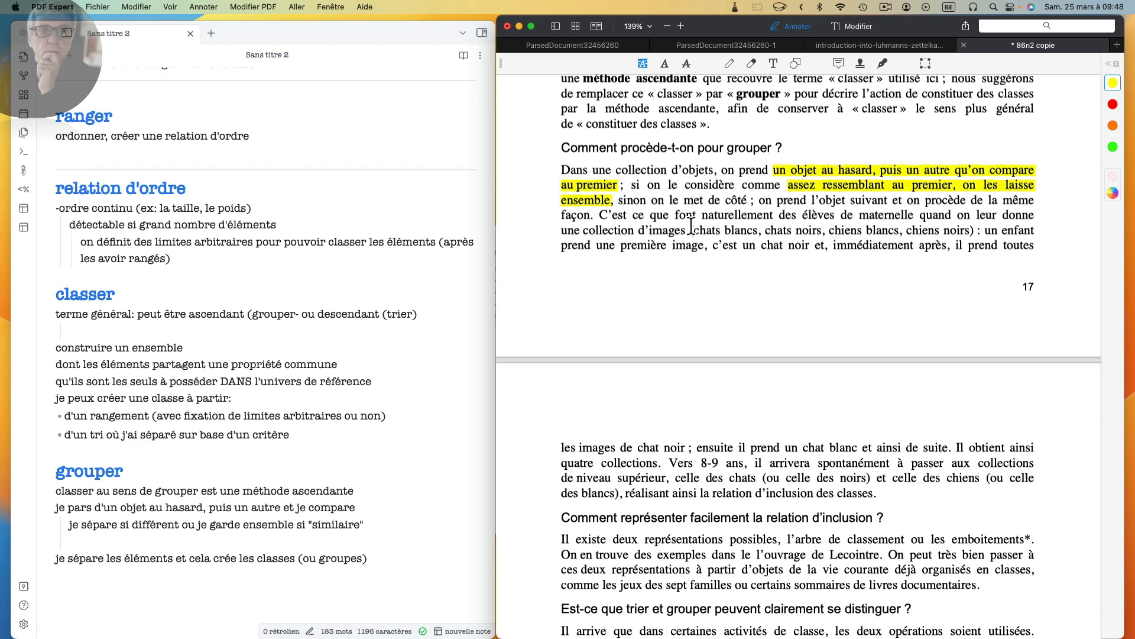
Step: Highlight "relation d'inclusion" in yellow in the article heading "Comment représenter facilement la relation d'inclusion ?"
{"action": "scroll", "coordinate": [630, 245], "scroll_direction": "down", "scroll_amount": 2}
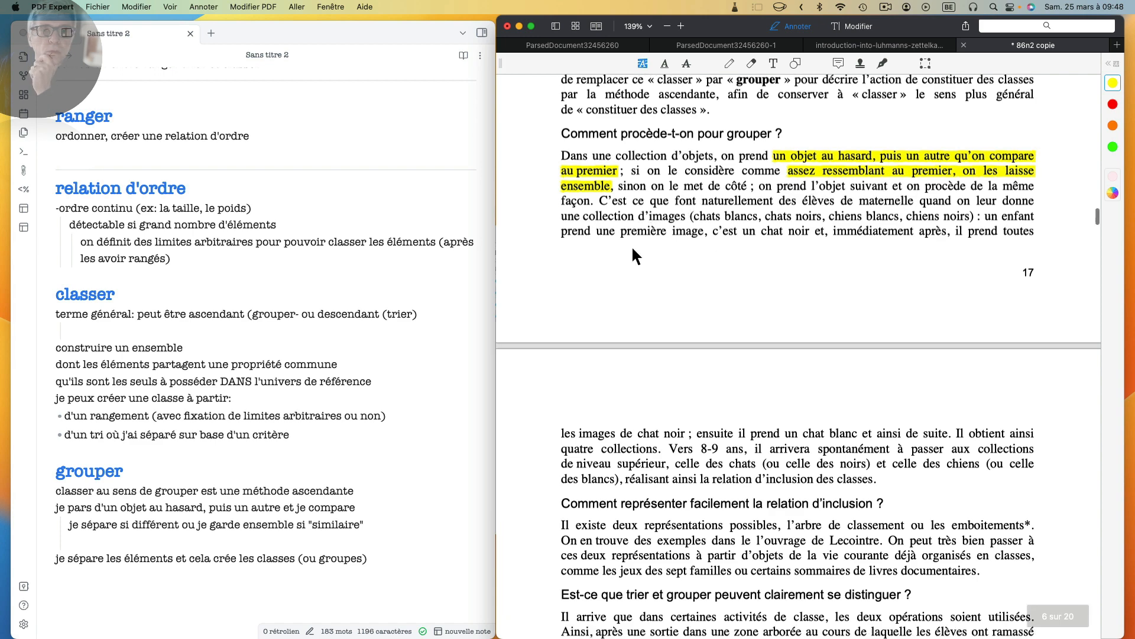
{"action": "scroll", "coordinate": [749, 240], "scroll_direction": "down", "scroll_amount": 2}
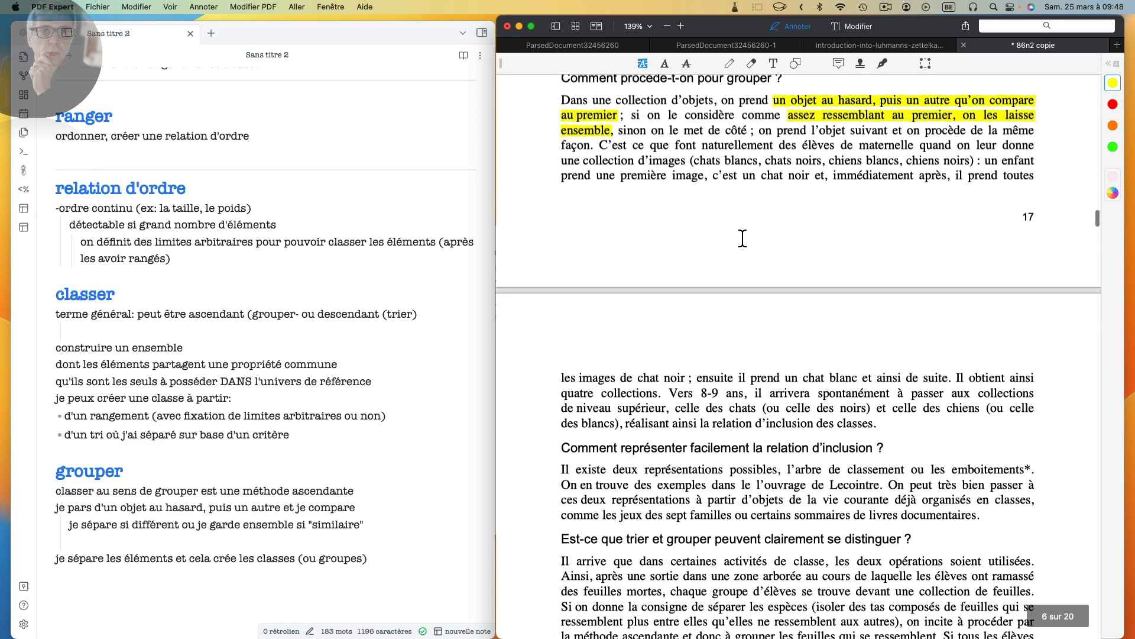
{"action": "scroll", "coordinate": [744, 238], "scroll_direction": "down", "scroll_amount": 8}
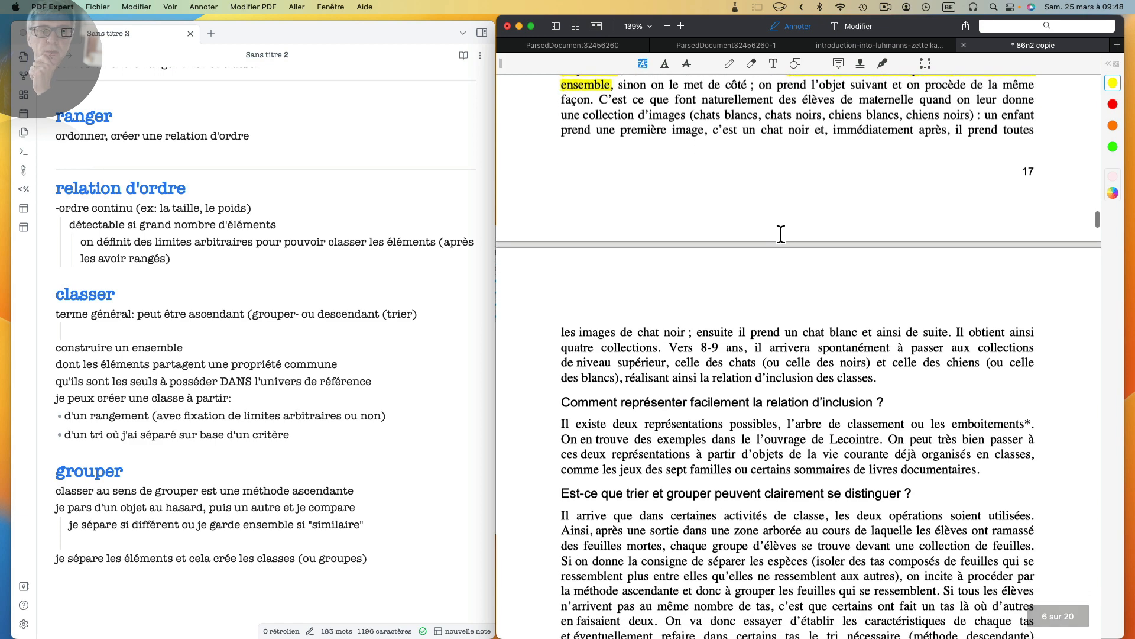
{"action": "scroll", "coordinate": [781, 234], "scroll_direction": "down", "scroll_amount": 8}
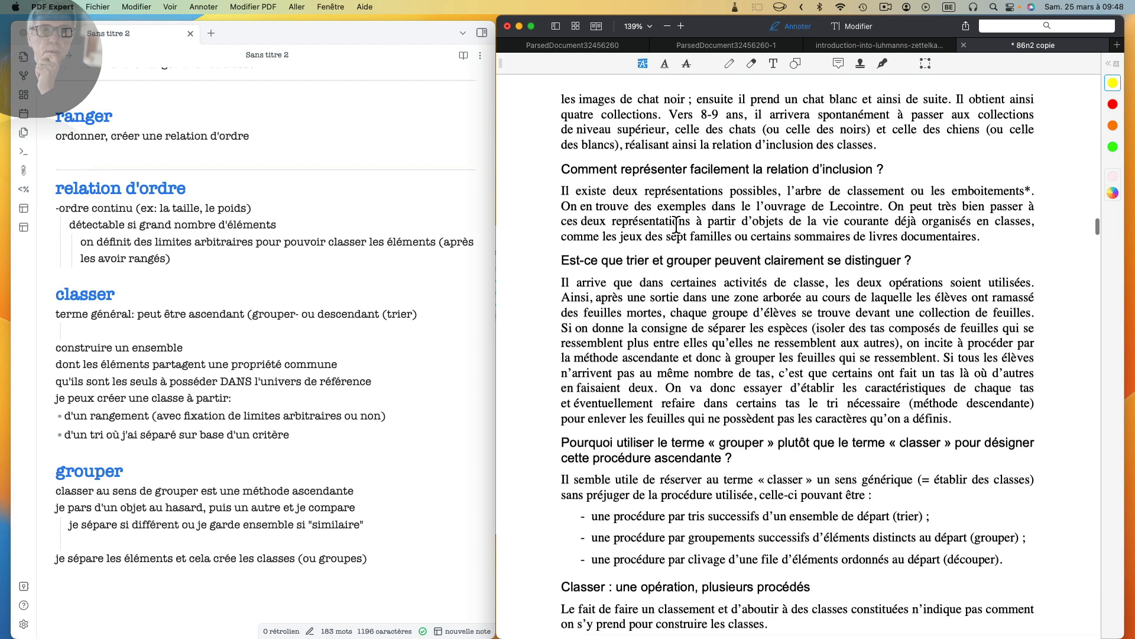
{"action": "scroll", "coordinate": [673, 219], "scroll_direction": "up", "scroll_amount": 4}
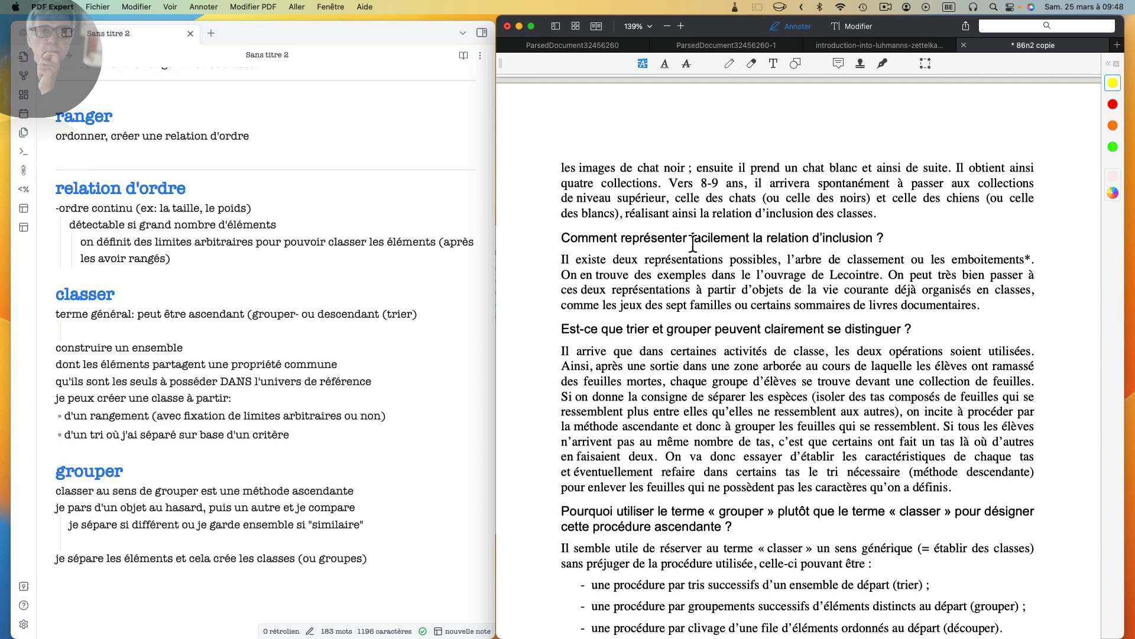
{"action": "left_click_drag", "start_coordinate": [767, 243], "coordinate": [875, 243]}
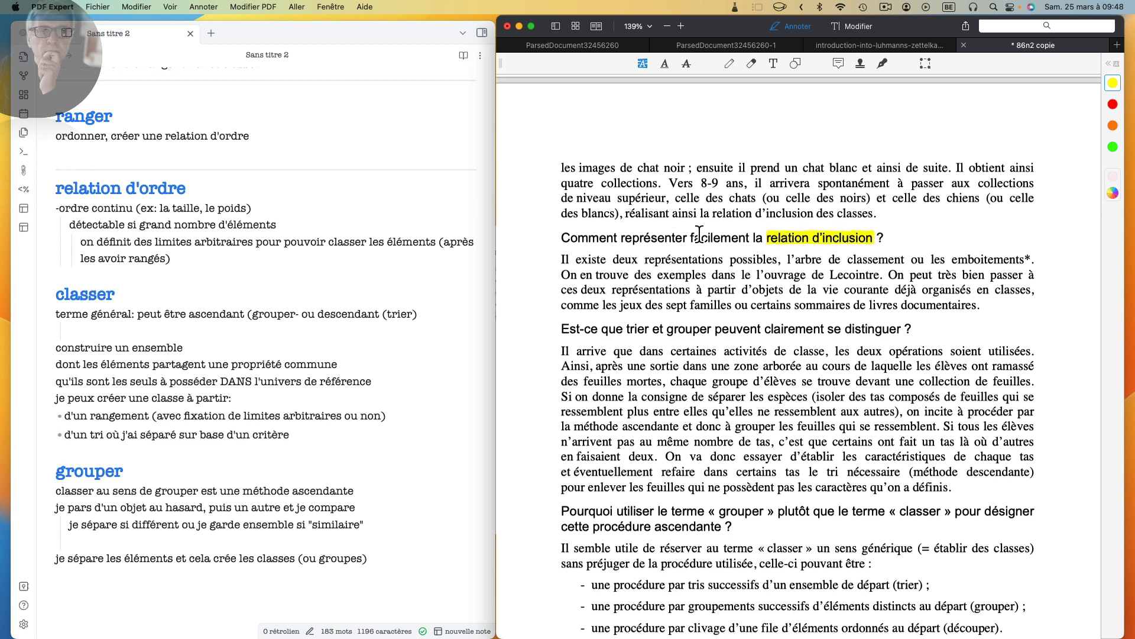
Step: Reread the passage on grouping and highlight "l'arbre de classement ou les emboitements" under the relation d'inclusion heading
{"action": "scroll", "coordinate": [699, 233], "scroll_direction": "up", "scroll_amount": 5}
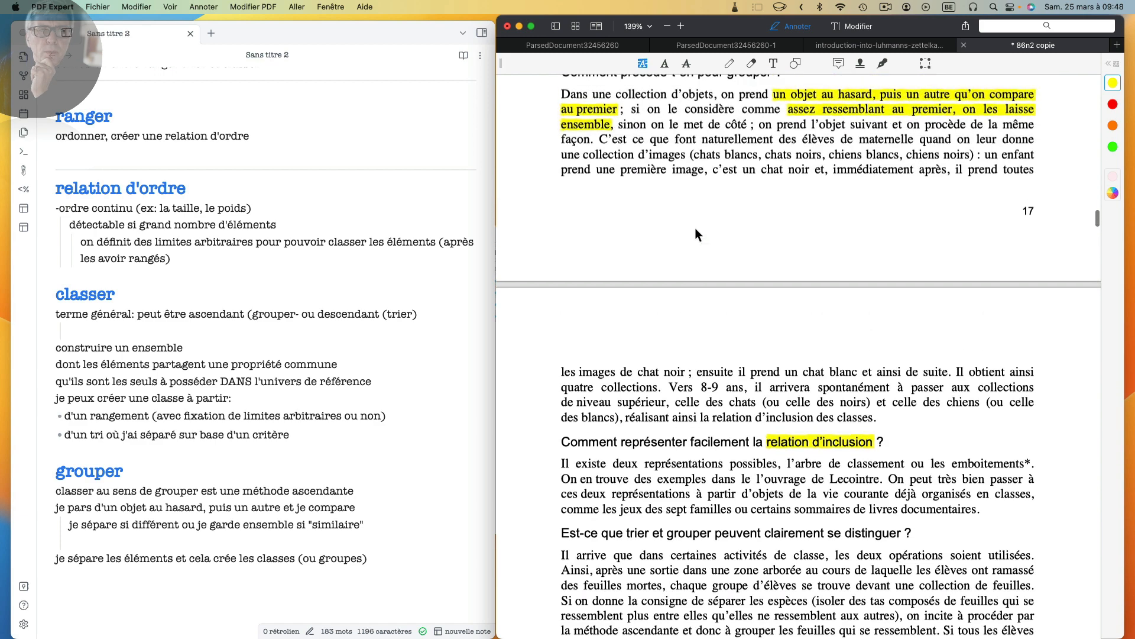
{"action": "scroll", "coordinate": [695, 232], "scroll_direction": "down", "scroll_amount": 7}
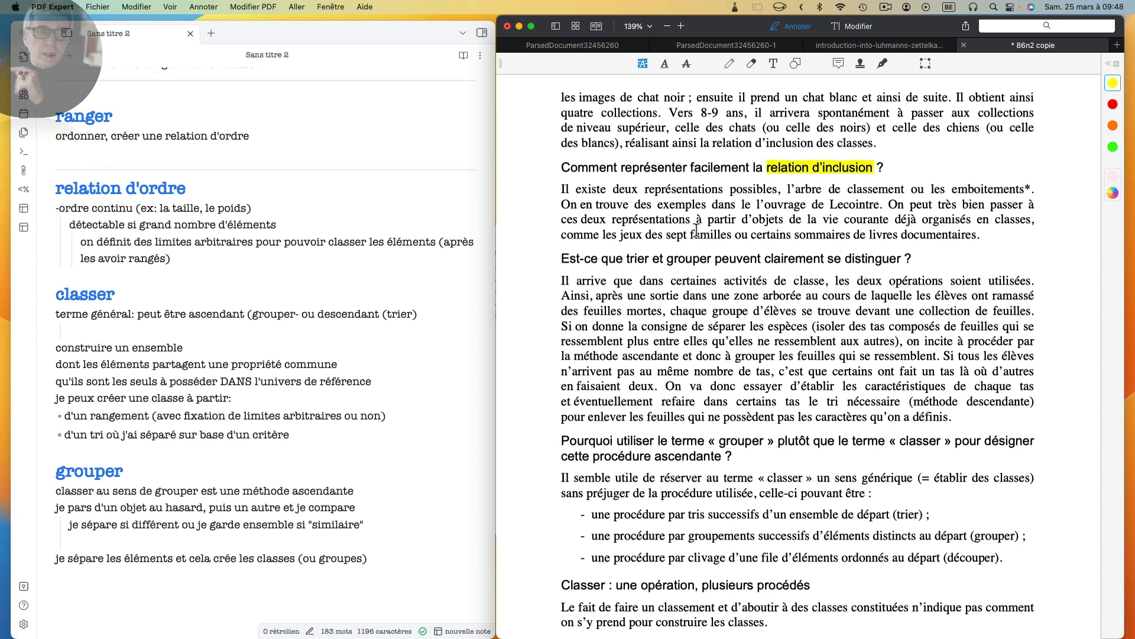
{"action": "scroll", "coordinate": [695, 224], "scroll_direction": "down", "scroll_amount": 1}
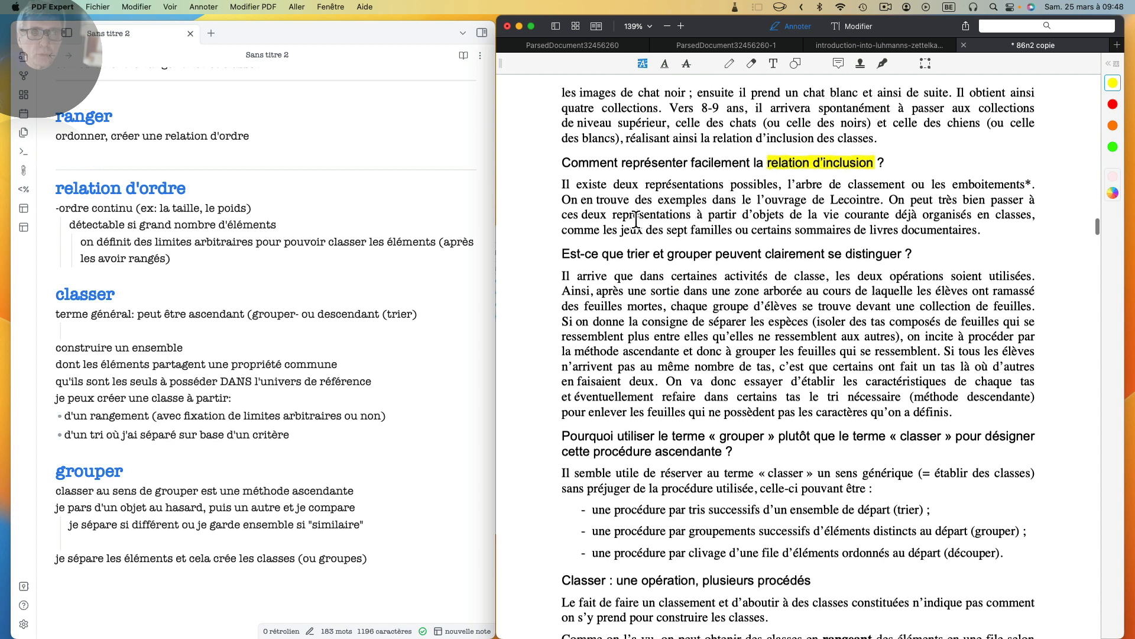
{"action": "scroll", "coordinate": [650, 216], "scroll_direction": "down", "scroll_amount": 5}
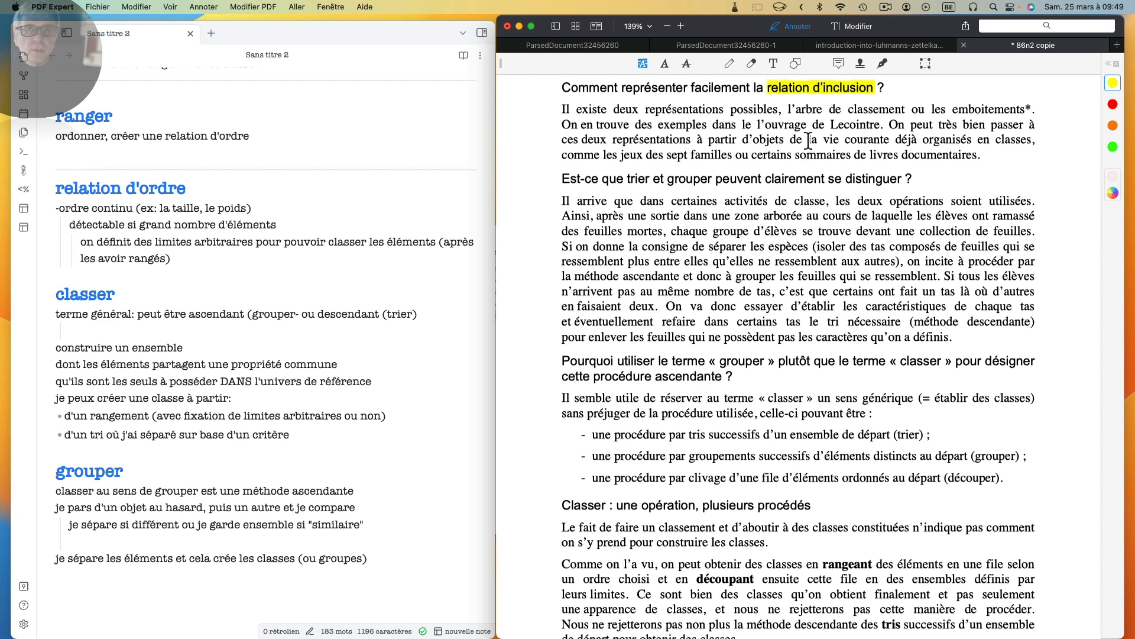
{"action": "left_click_drag", "start_coordinate": [790, 113], "coordinate": [1027, 112]}
{"action": "scroll", "coordinate": [814, 257], "scroll_direction": "down", "scroll_amount": 3}
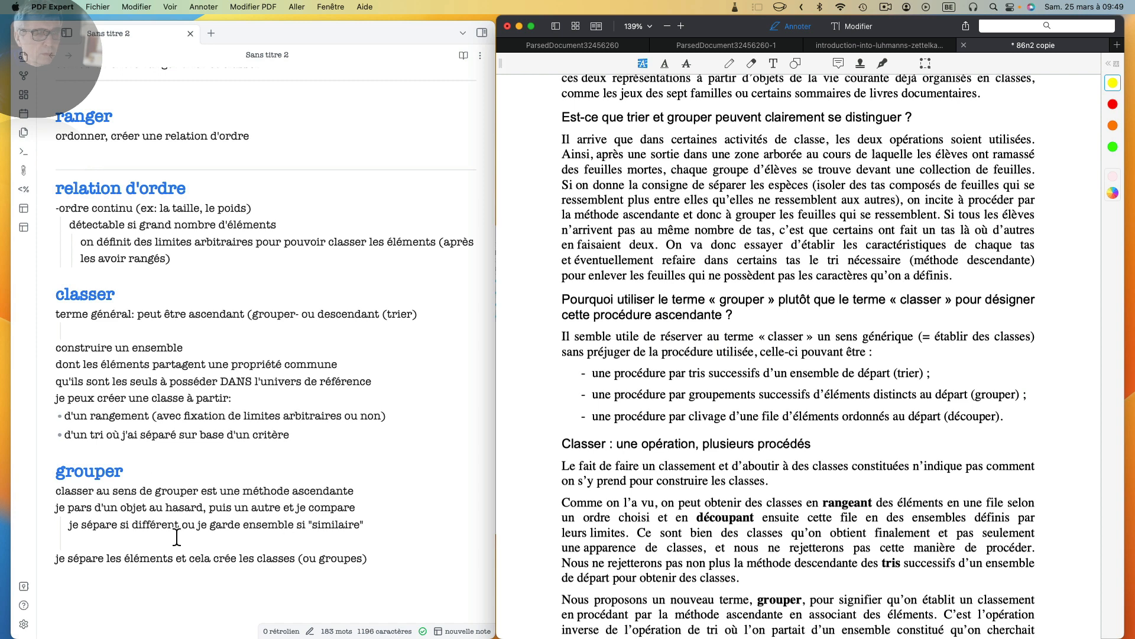
Step: Switch to Obsidian and fill the empty line above "je sépare les éléments" with the unindented text "je groupe par ressemblance"
{"action": "left_click", "coordinate": [102, 543]}
{"action": "key", "text": "BackSpace"}
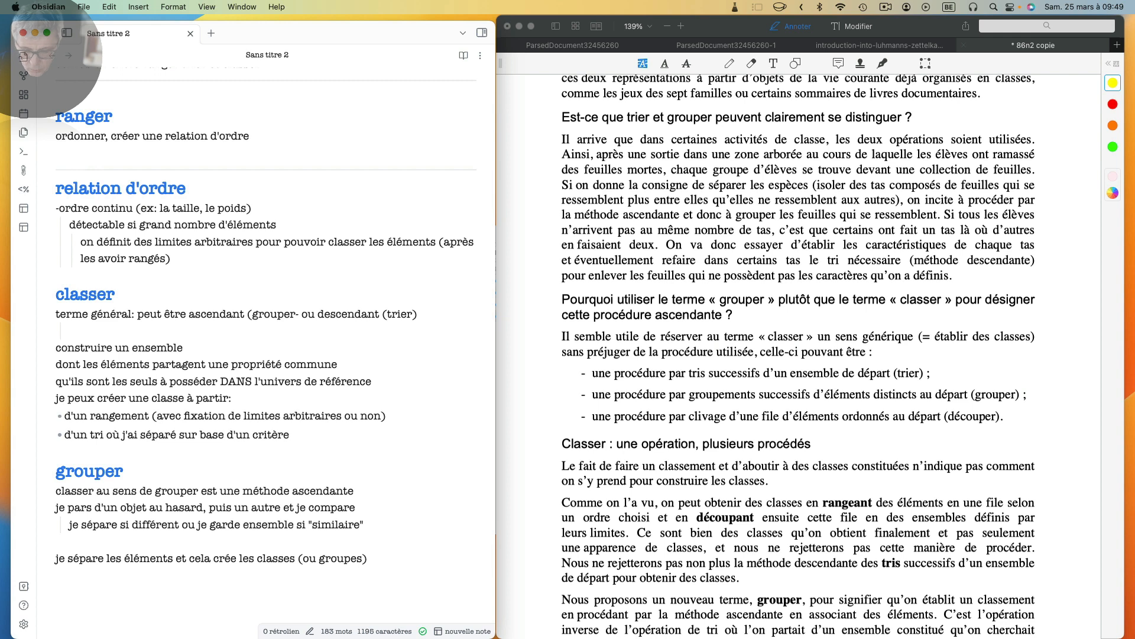
{"action": "type", "text": "je groupe par resse"}
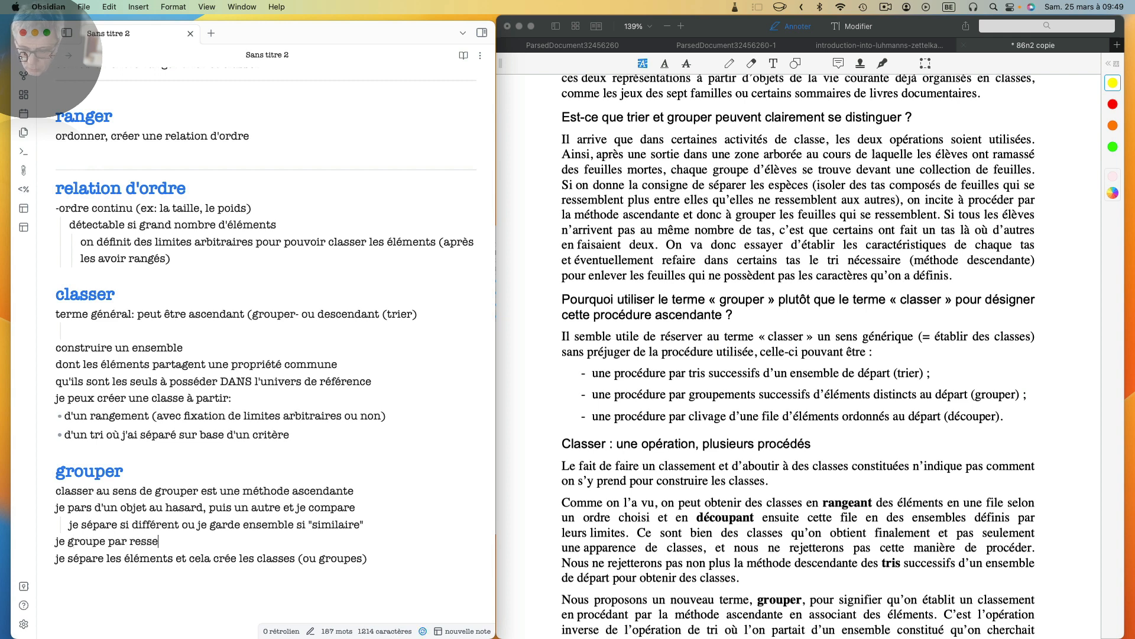
{"action": "type", "text": "mblance"}
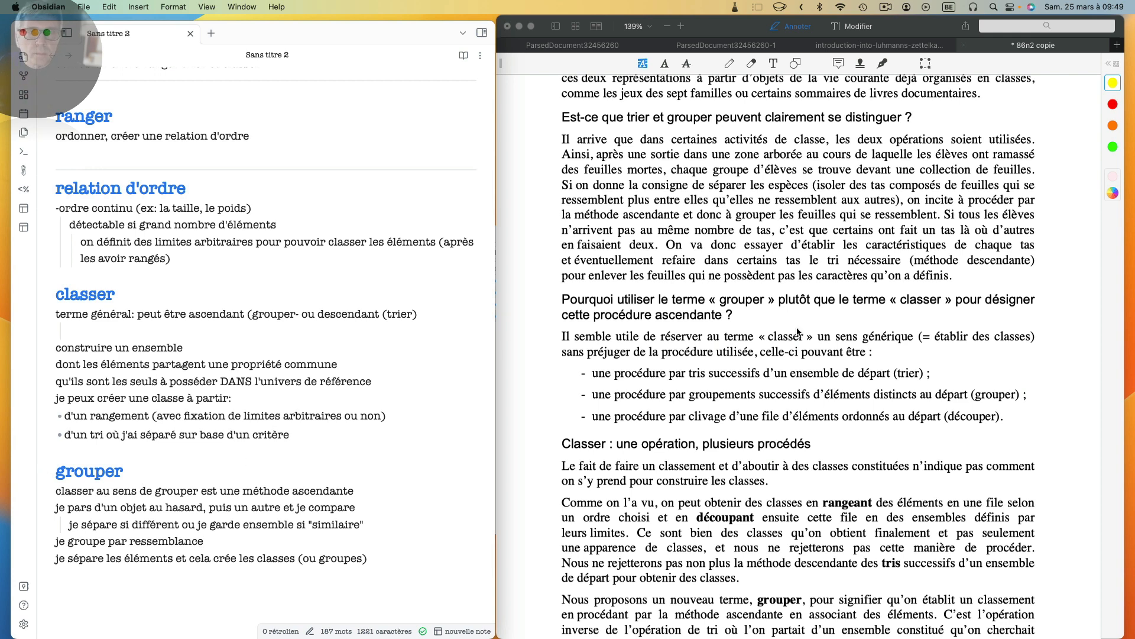
Step: In PDF Expert, highlight "la méthode ascendante et donc à grouper les feuilles qui se ressemblent." and "d'établir les caractéristiques" in yellow
{"action": "left_click", "coordinate": [573, 223]}
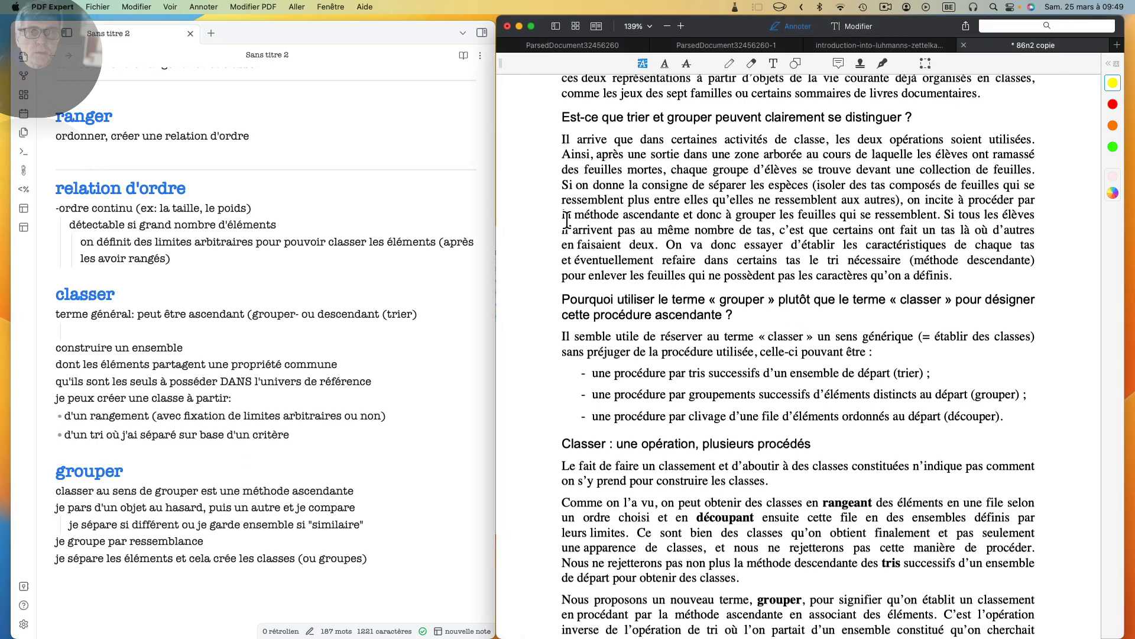
{"action": "left_click_drag", "start_coordinate": [563, 214], "coordinate": [947, 216]}
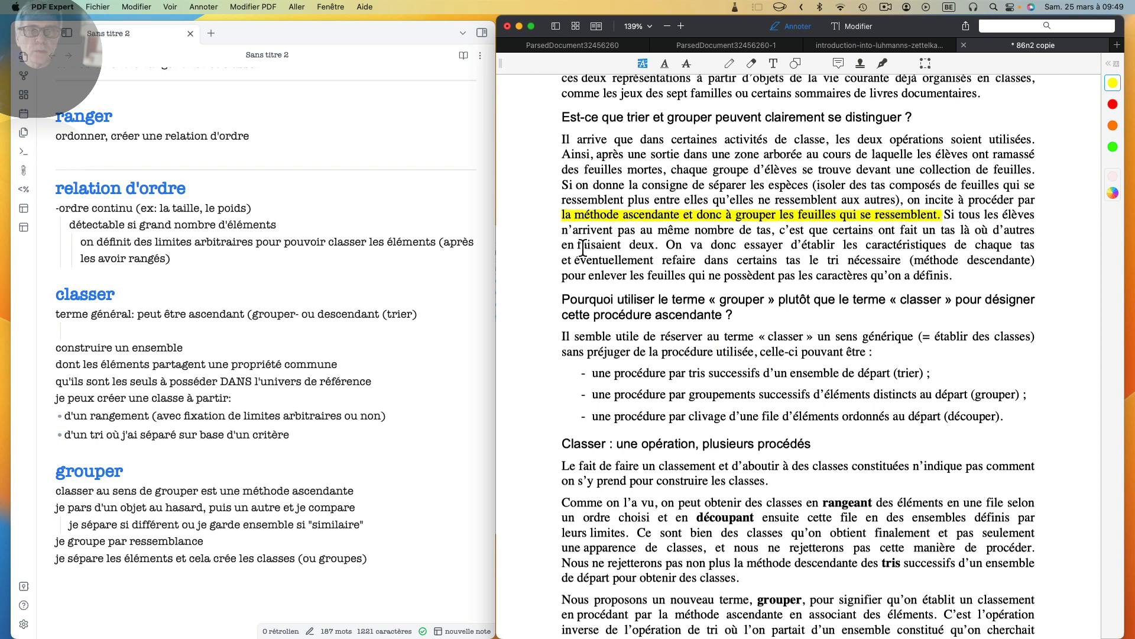
{"action": "scroll", "coordinate": [592, 249], "scroll_direction": "down", "scroll_amount": 3}
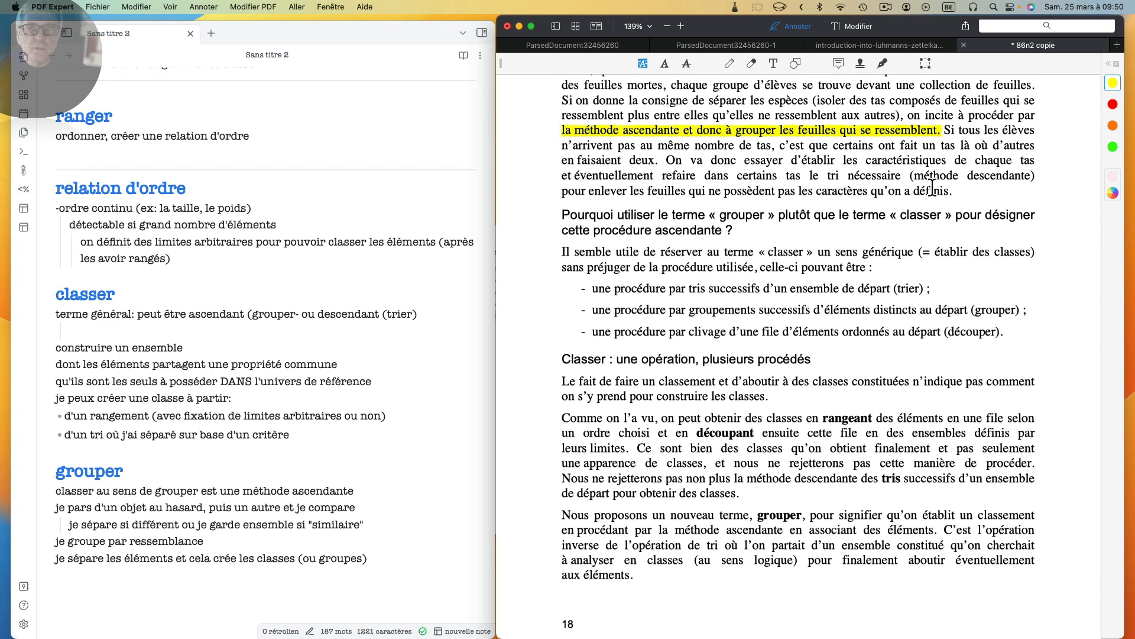
{"action": "scroll", "coordinate": [931, 187], "scroll_direction": "down", "scroll_amount": 1}
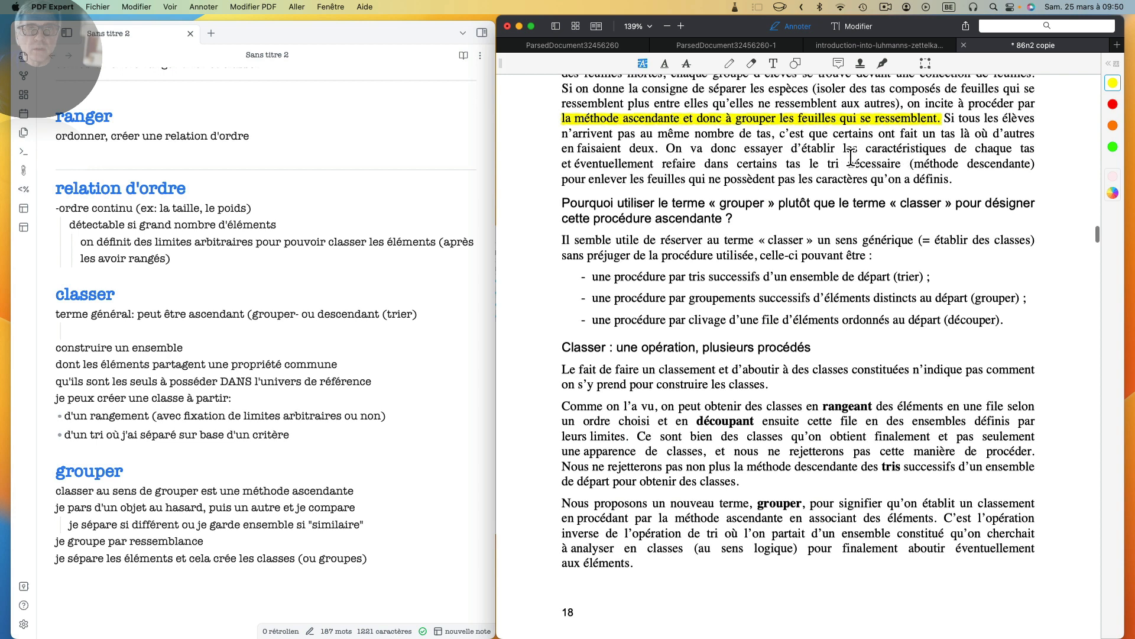
{"action": "mouse_move", "coordinate": [796, 152]}
{"action": "left_mouse_down"}
{"action": "mouse_move", "coordinate": [979, 152]}
{"action": "mouse_move", "coordinate": [949, 152]}
{"action": "left_mouse_up"}
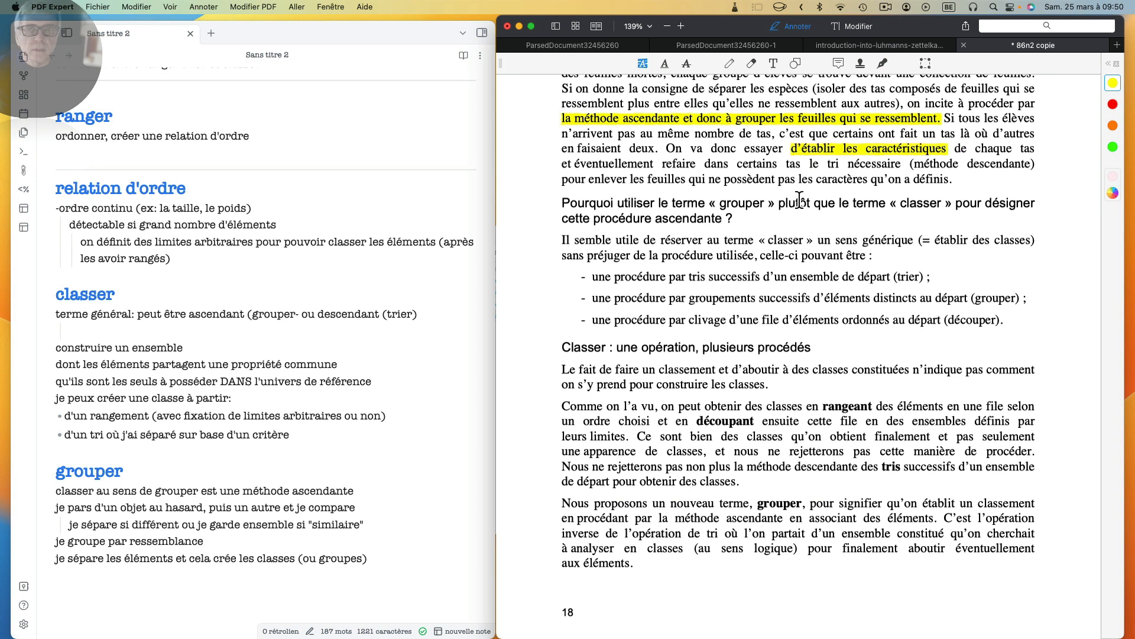
Step: Switch to Obsidian and add the line "à partir des groupes, je distingue la caractéristique de chaque groupe" at the end of the grouper section
{"action": "scroll", "coordinate": [799, 200], "scroll_direction": "down", "scroll_amount": 3}
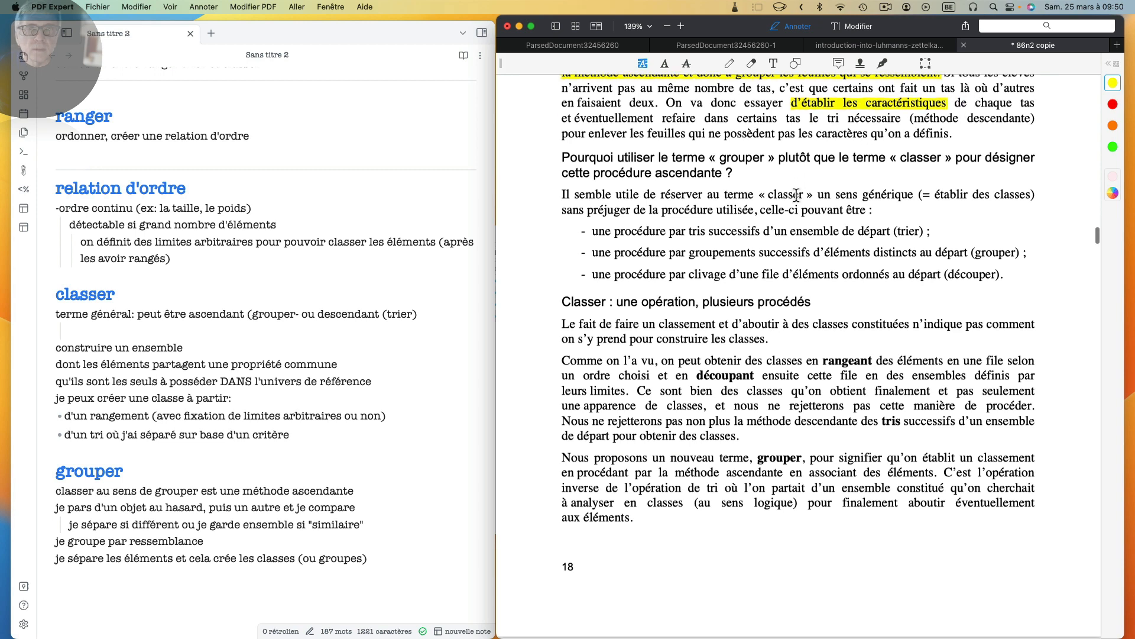
{"action": "scroll", "coordinate": [797, 199], "scroll_direction": "down", "scroll_amount": 1}
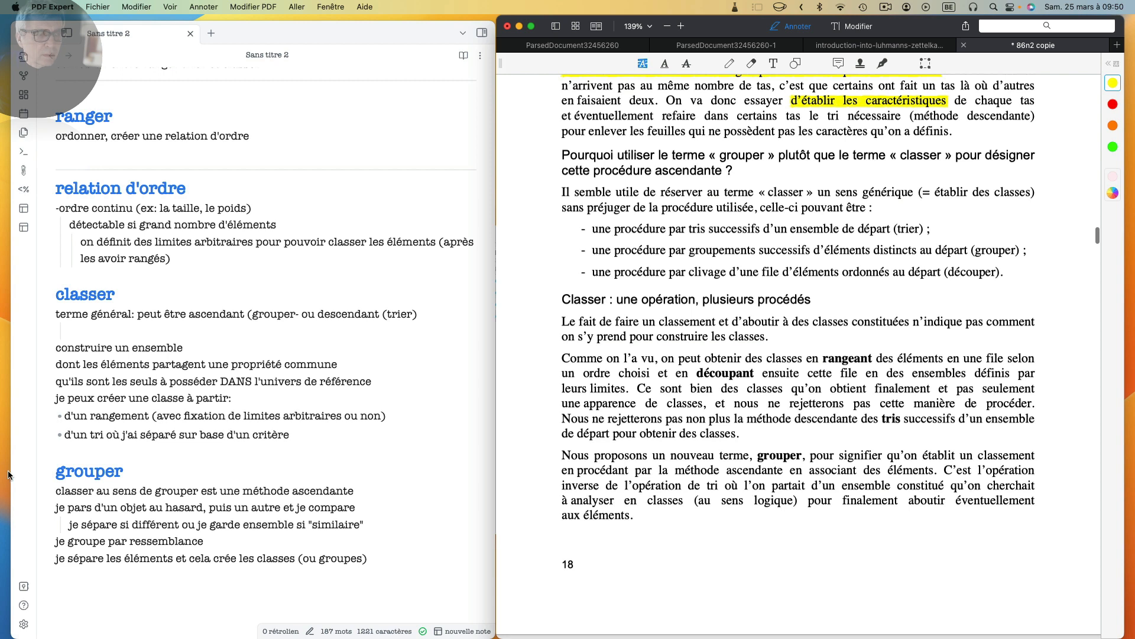
{"action": "left_click", "coordinate": [140, 576]}
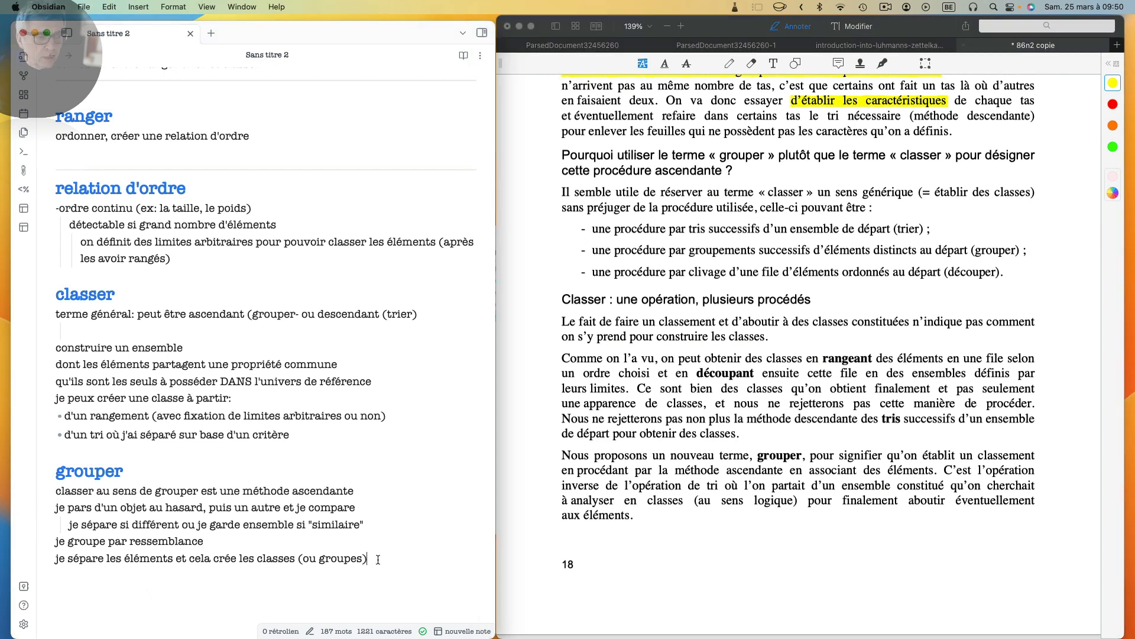
{"action": "key", "text": "Return"}
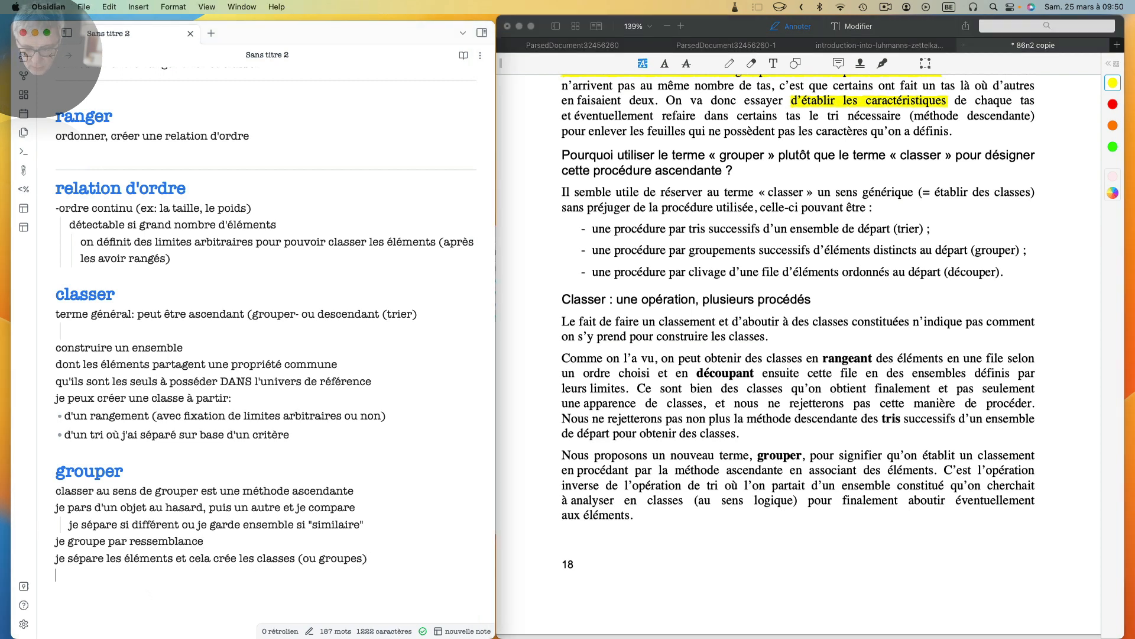
{"action": "type", "text": "à partir des groupes,"}
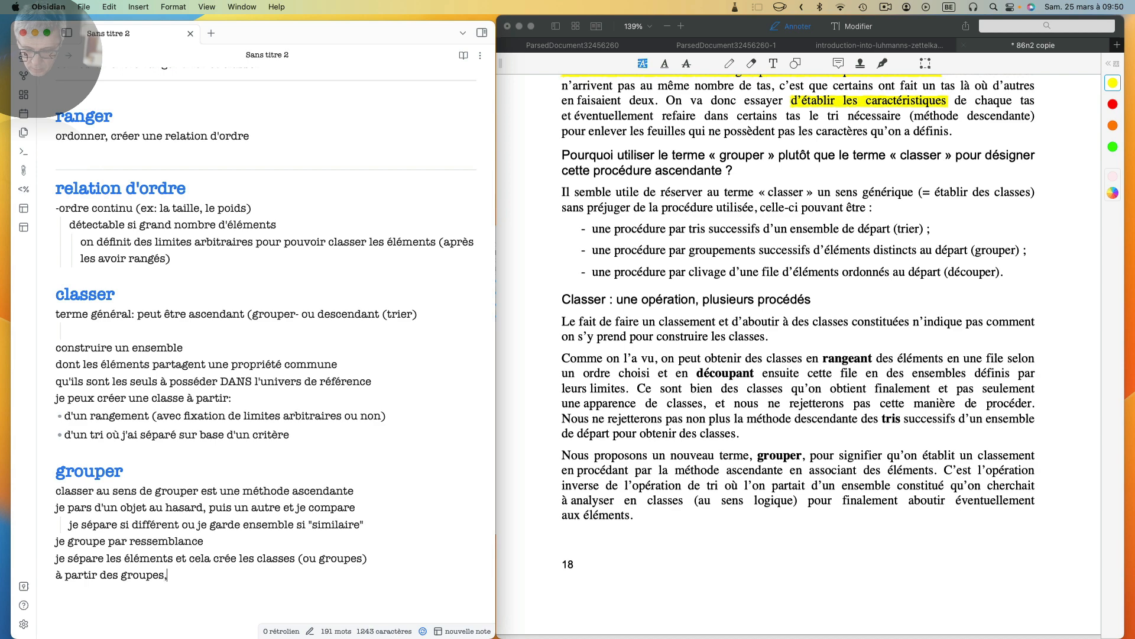
{"action": "type", "text": " je distingue la caractéristi"}
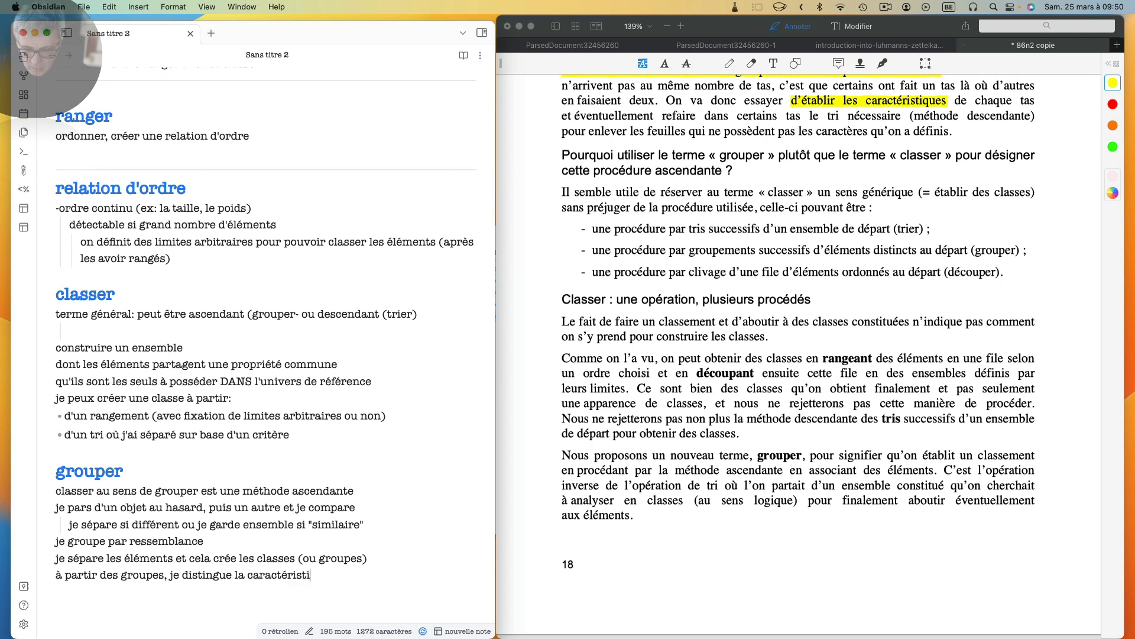
{"action": "type", "text": "que de chaqu"}
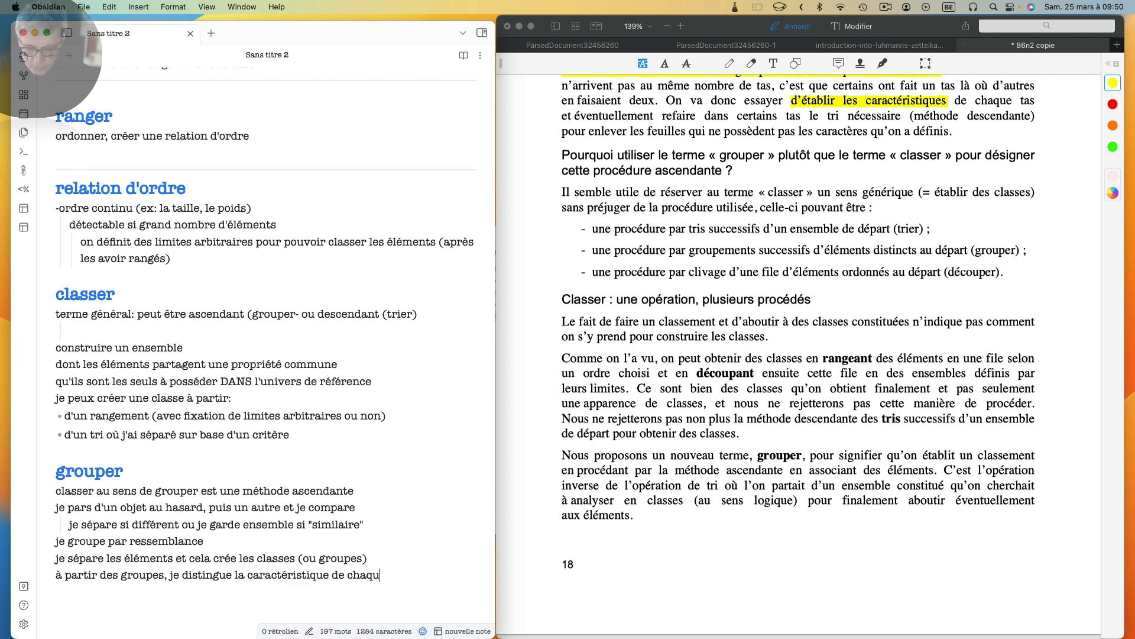
{"action": "type", "text": "e groupe"}
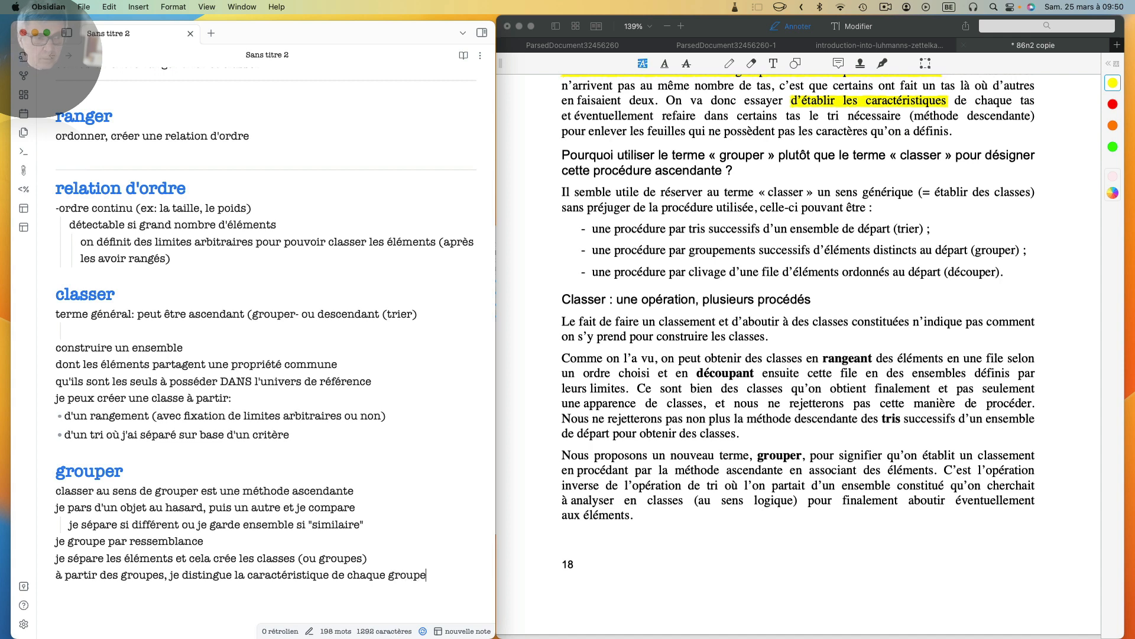
Step: Add a new last line to the grouper notes: "caractéristique établie peut amener à trier (pour enlever les éléments qui ne correspondent pas)"
{"action": "key", "text": "Return"}
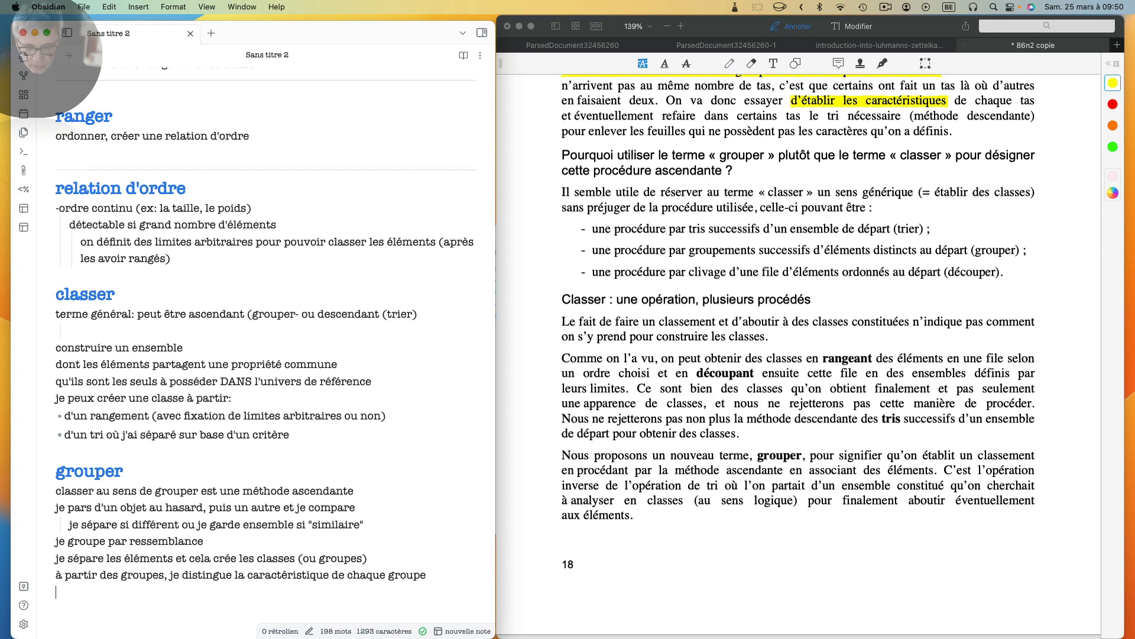
{"action": "type", "text": "éristique é"}
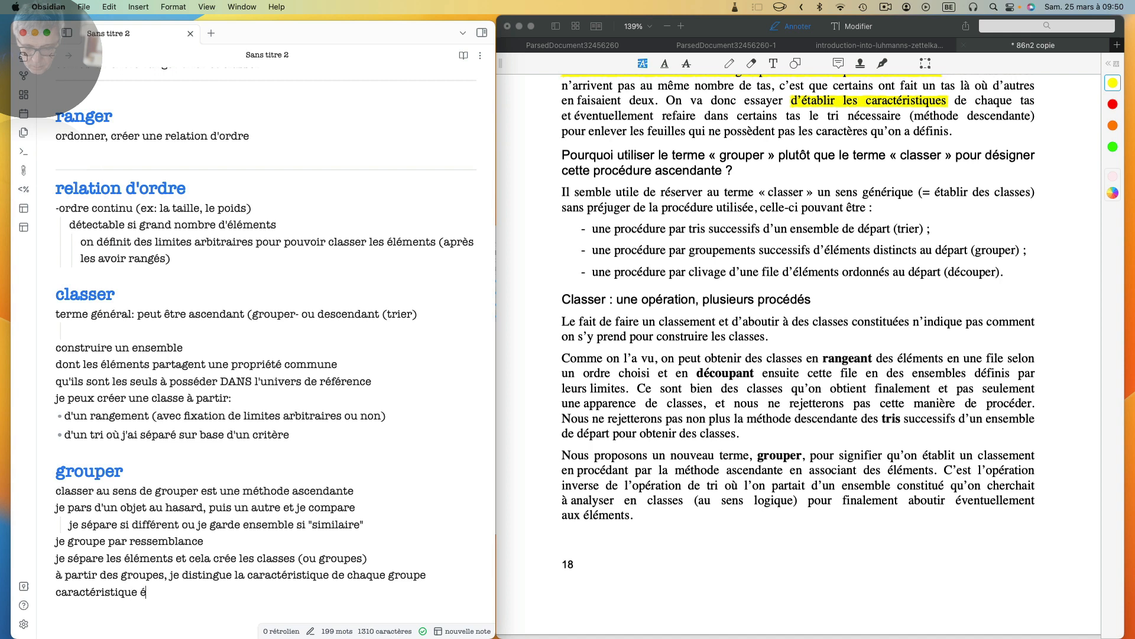
{"action": "type", "text": "tablie"}
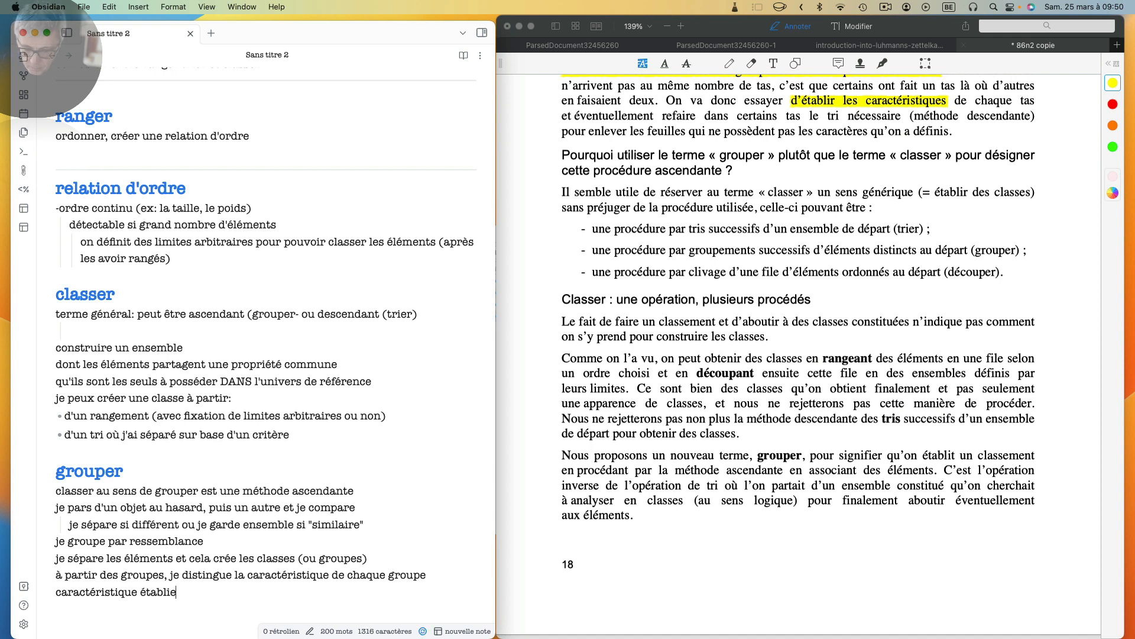
{"action": "type", "text": " peut amener à tr"}
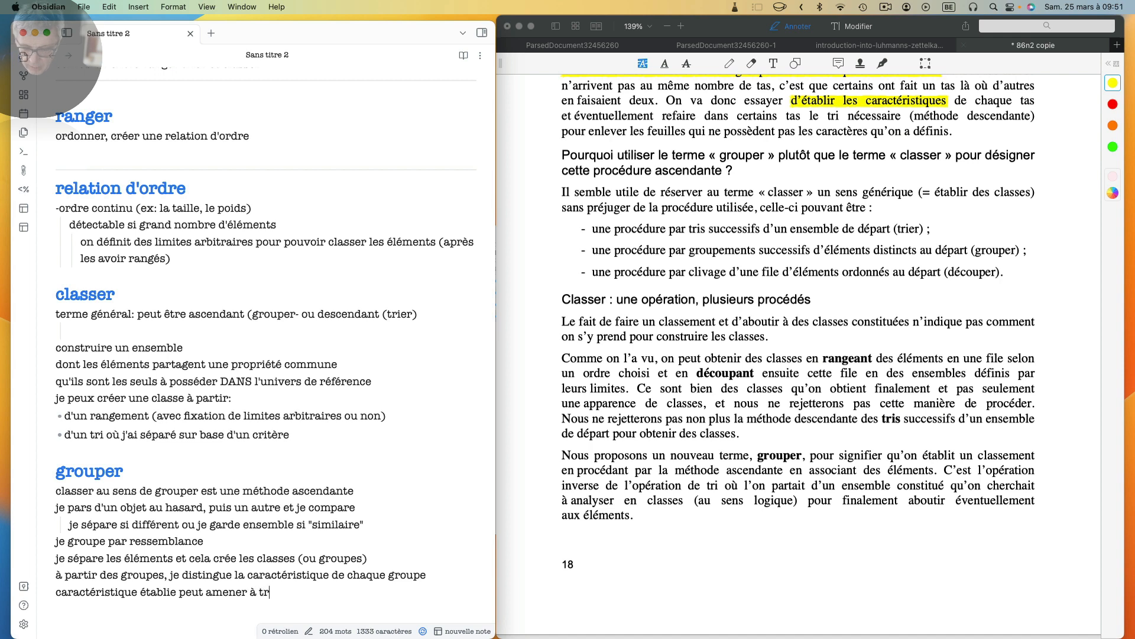
{"action": "type", "text": "ier (pou"}
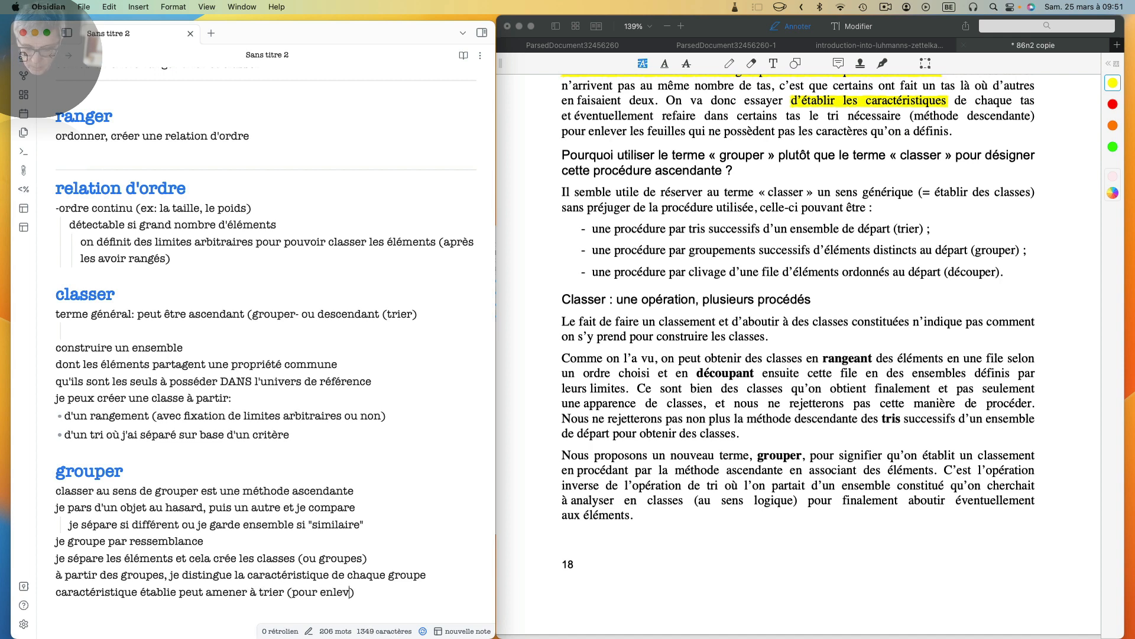
{"action": "type", "text": "r enlever les éléments qui "}
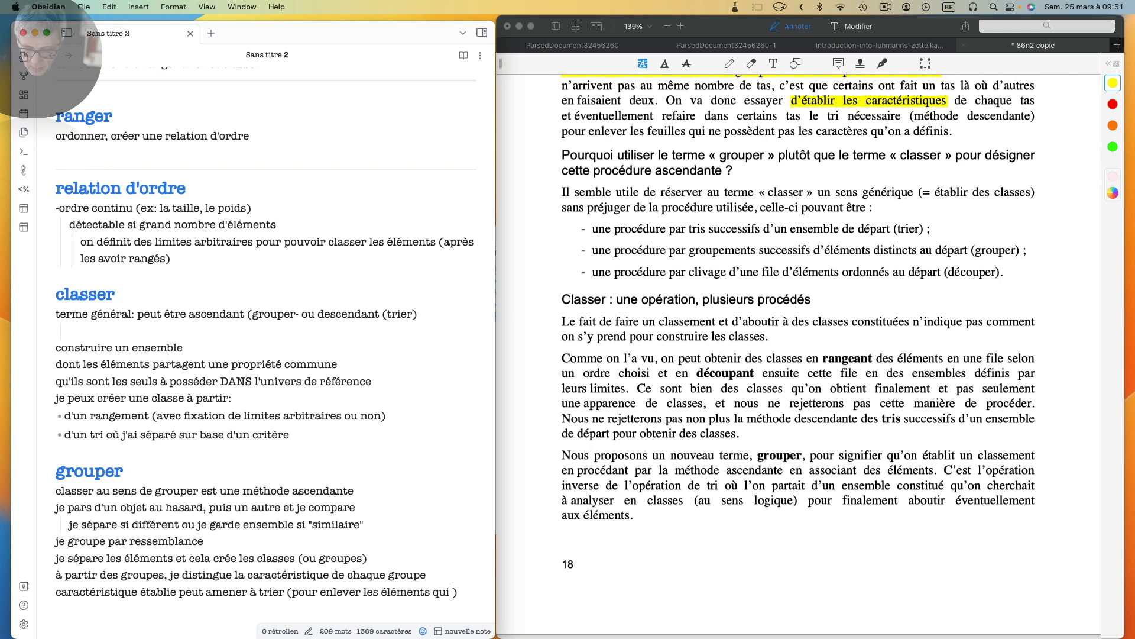
{"action": "type", "text": "ne corre"}
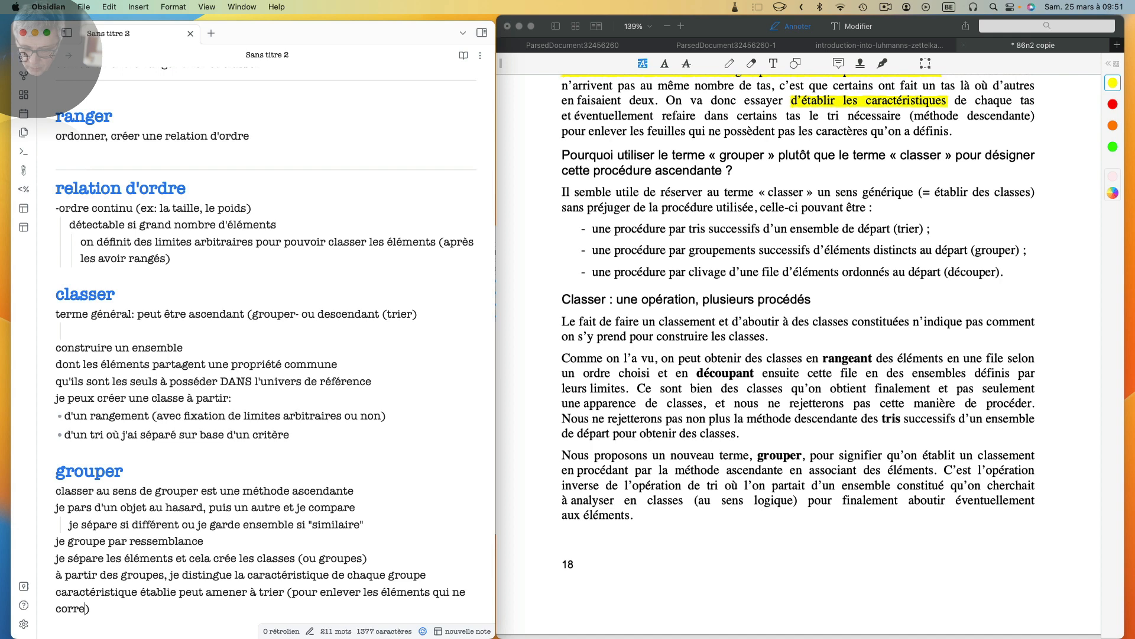
{"action": "type", "text": "spondent pa"}
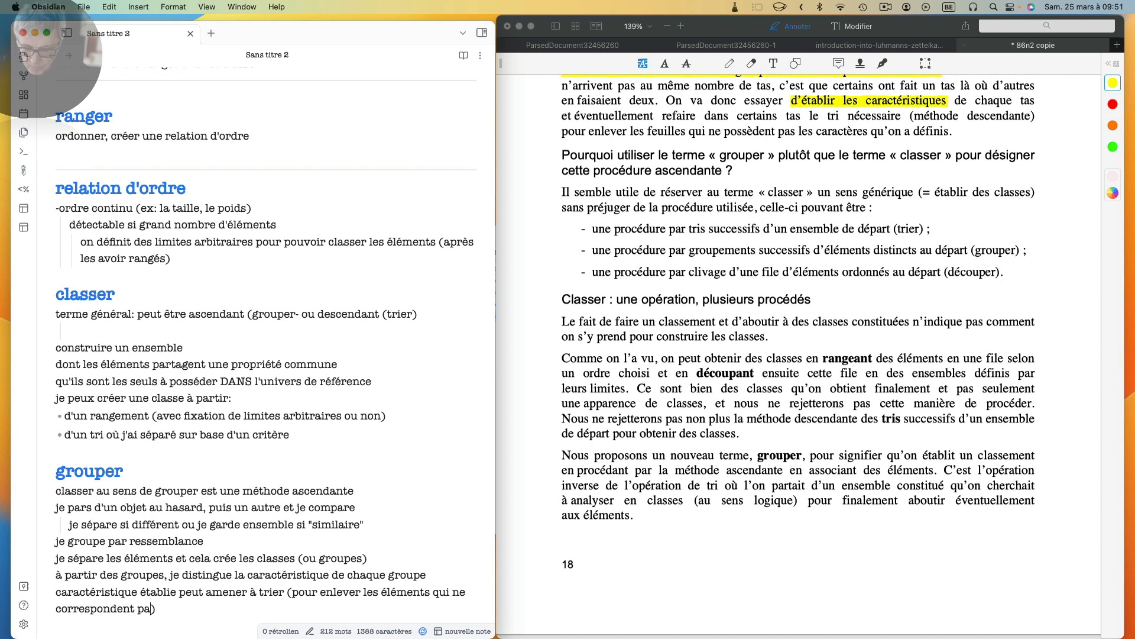
{"action": "type", "text": "s)"}
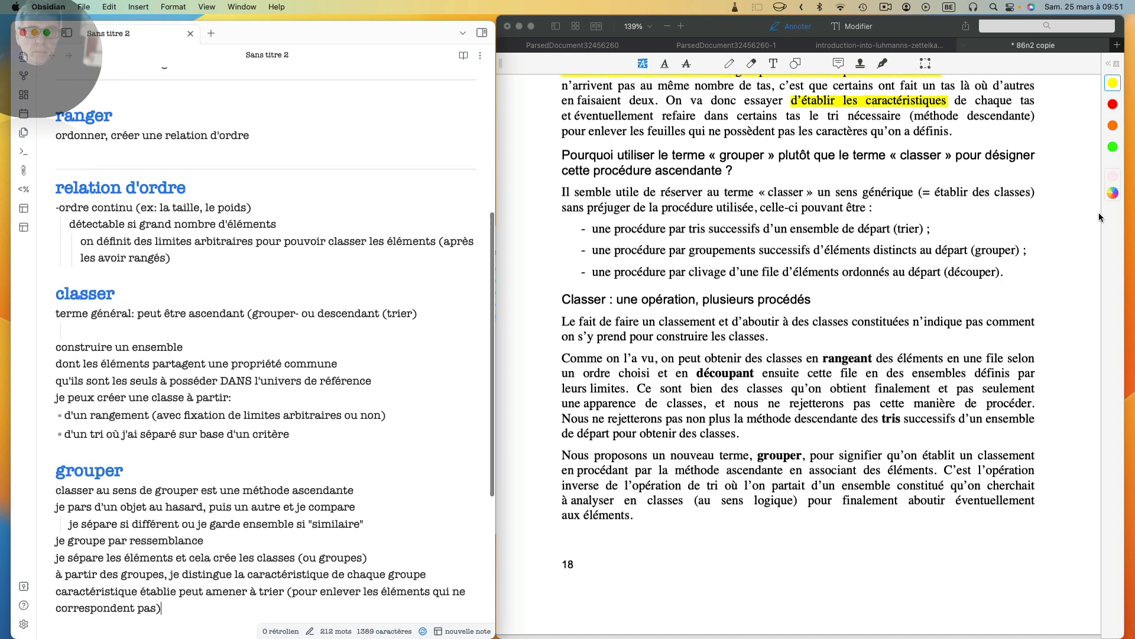
Step: Read the PDF article from the "grouper" versus "classer" terminology question through the sections on classer procedures and the classer-classifier distinction
{"action": "scroll", "coordinate": [674, 207], "scroll_direction": "down", "scroll_amount": 2}
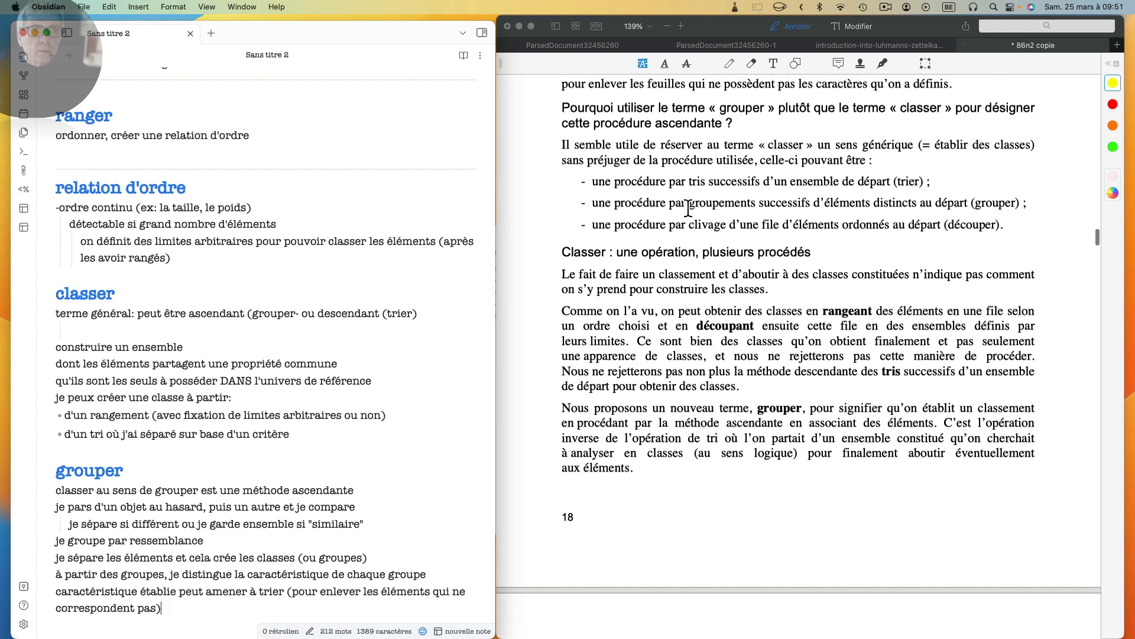
{"action": "scroll", "coordinate": [695, 198], "scroll_direction": "down", "scroll_amount": 2}
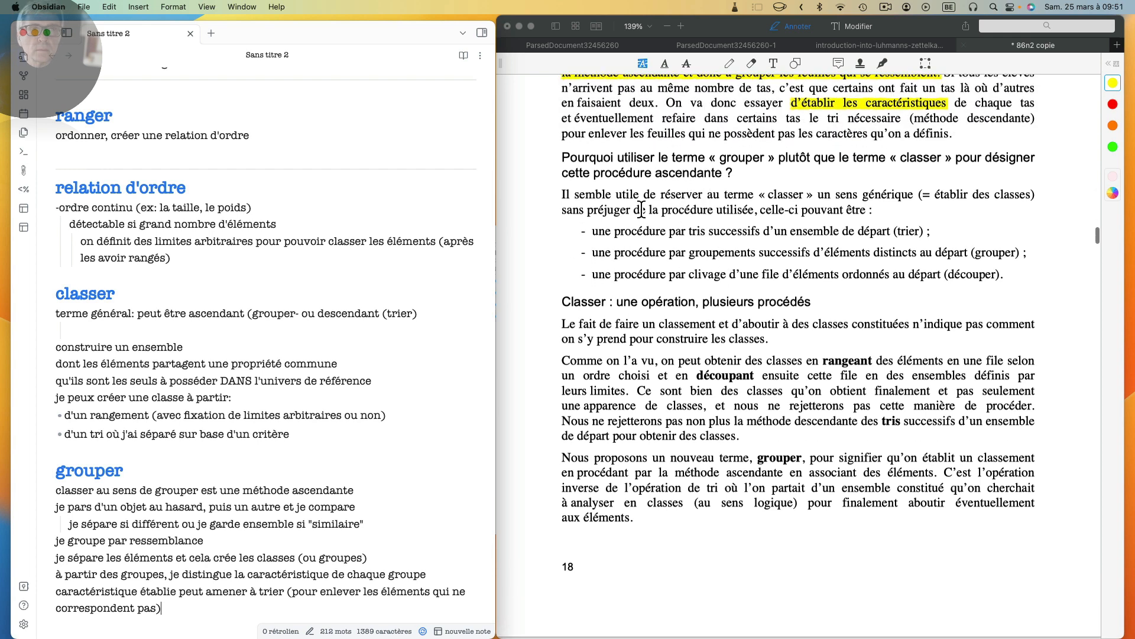
{"action": "scroll", "coordinate": [627, 198], "scroll_direction": "up", "scroll_amount": 1}
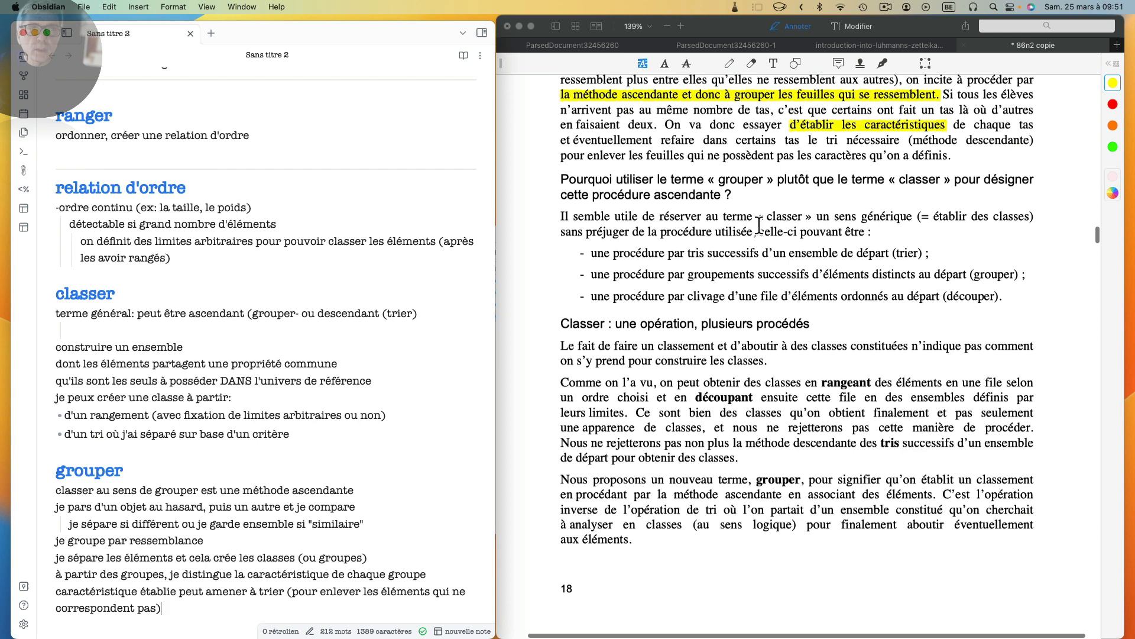
{"action": "scroll", "coordinate": [803, 236], "scroll_direction": "down", "scroll_amount": 2}
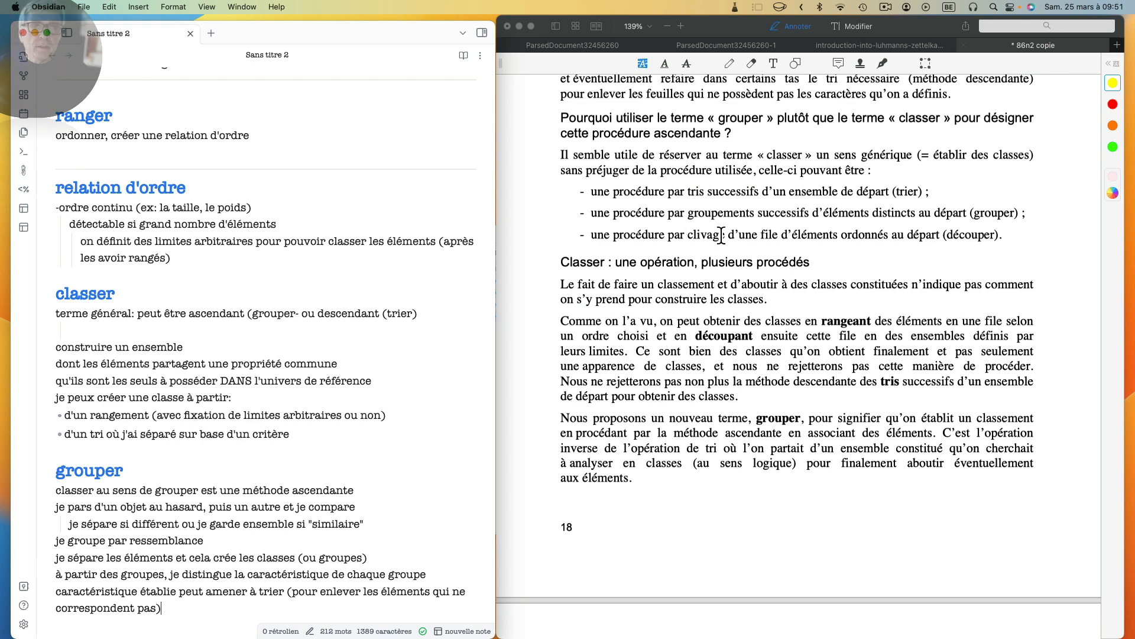
{"action": "scroll", "coordinate": [721, 235], "scroll_direction": "down", "scroll_amount": 1}
{"action": "scroll", "coordinate": [721, 235], "scroll_direction": "down", "scroll_amount": 2}
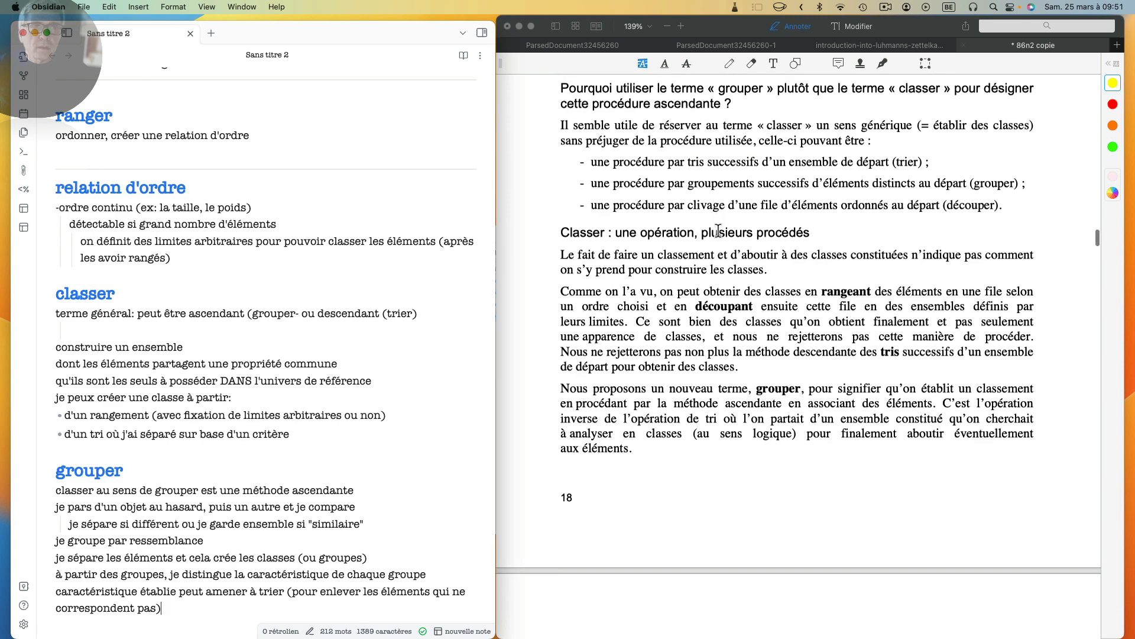
{"action": "scroll", "coordinate": [669, 241], "scroll_direction": "down", "scroll_amount": 5}
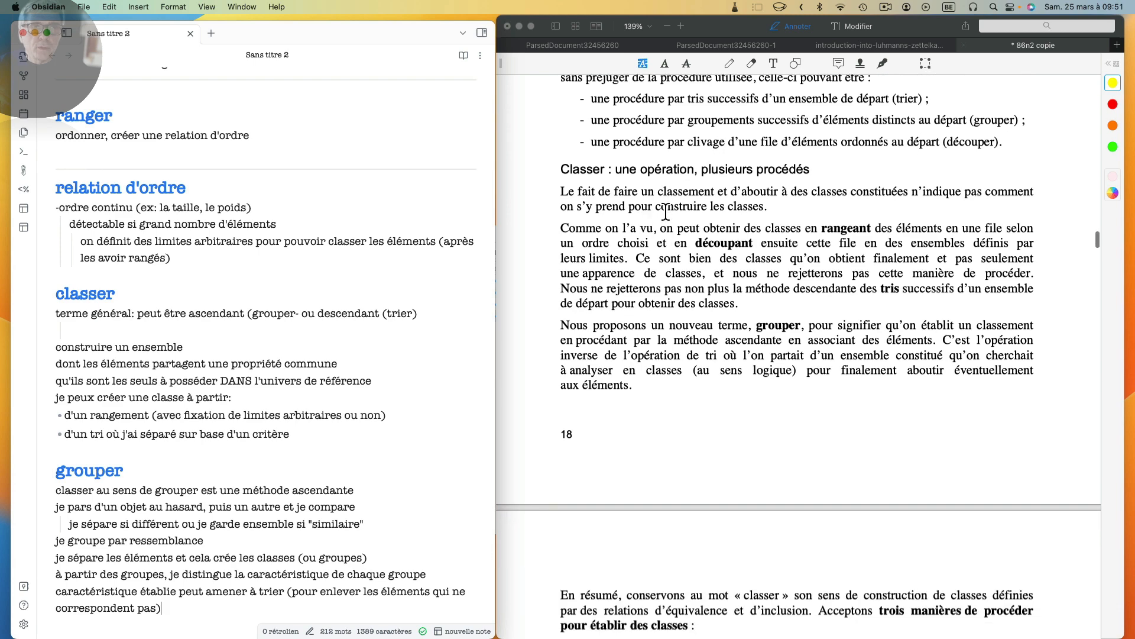
{"action": "scroll", "coordinate": [697, 215], "scroll_direction": "down", "scroll_amount": 3}
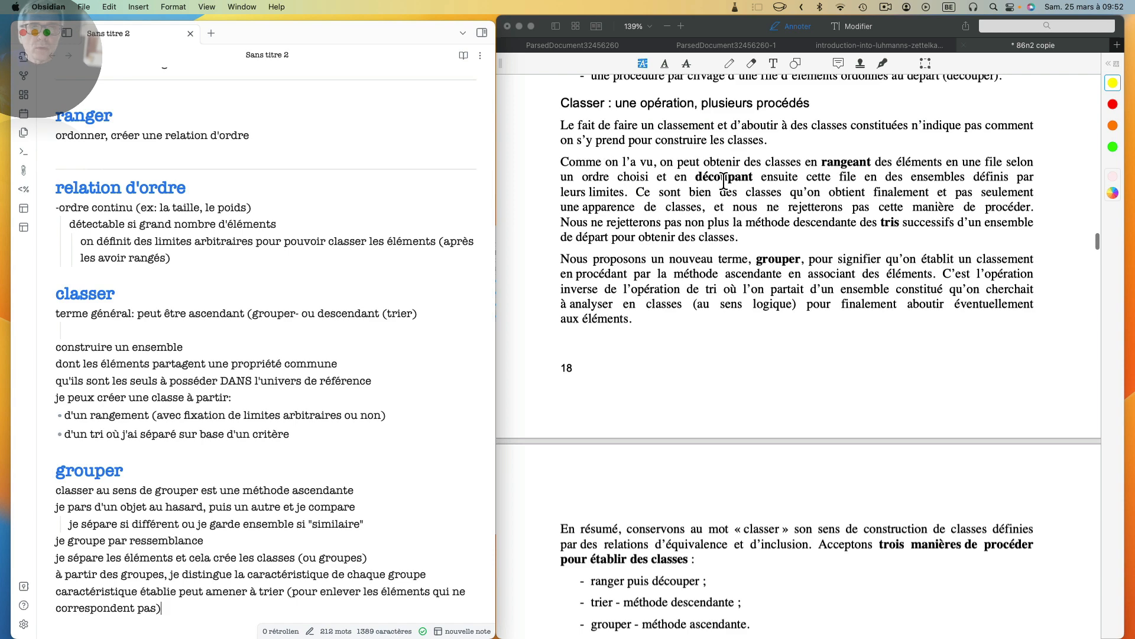
{"action": "scroll", "coordinate": [674, 178], "scroll_direction": "down", "scroll_amount": 8}
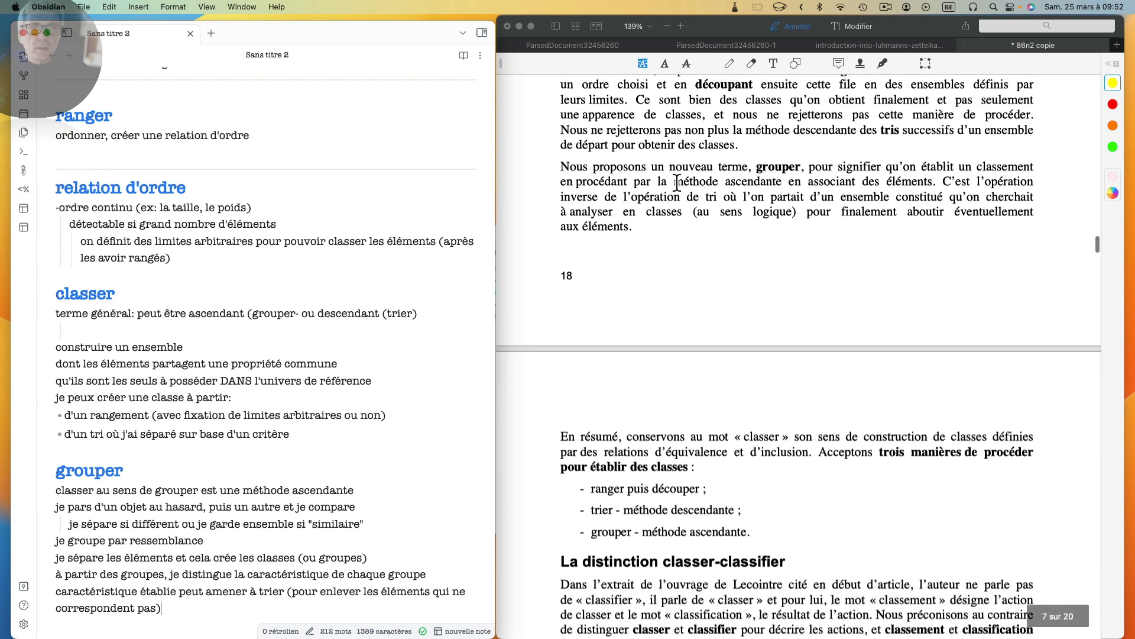
{"action": "scroll", "coordinate": [640, 136], "scroll_direction": "down", "scroll_amount": 3}
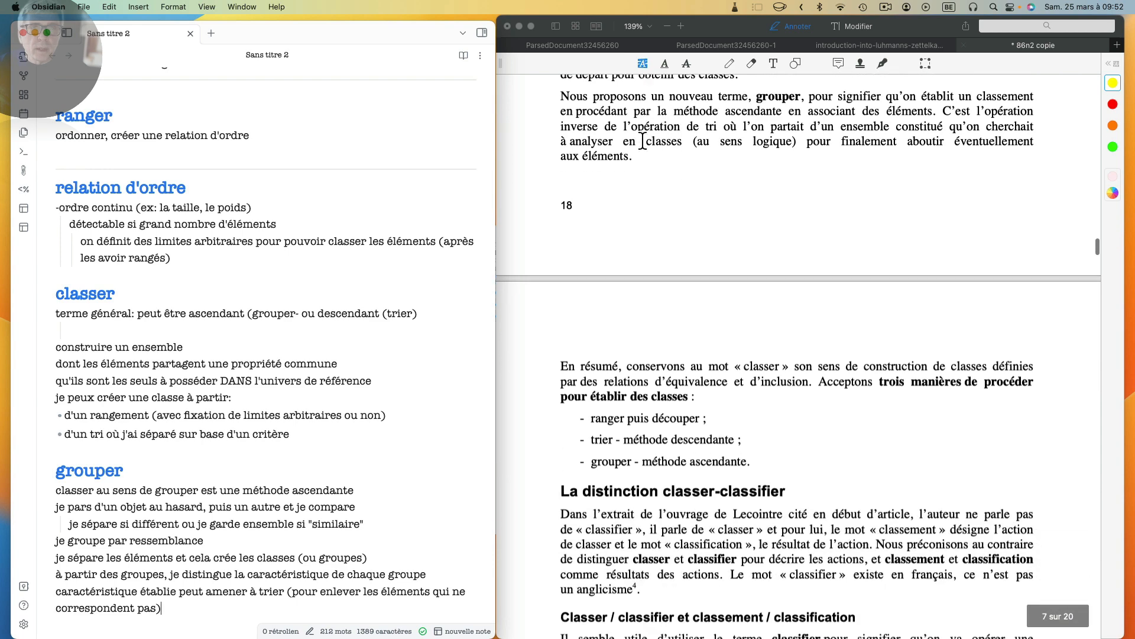
{"action": "scroll", "coordinate": [639, 136], "scroll_direction": "down", "scroll_amount": 8}
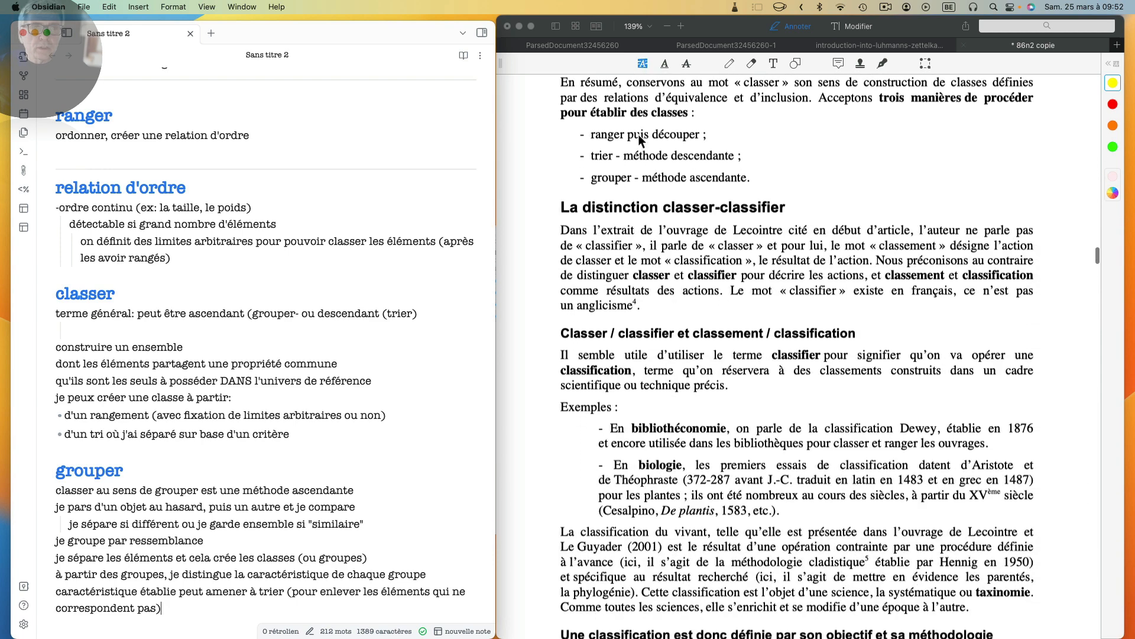
{"action": "scroll", "coordinate": [665, 168], "scroll_direction": "down", "scroll_amount": 3}
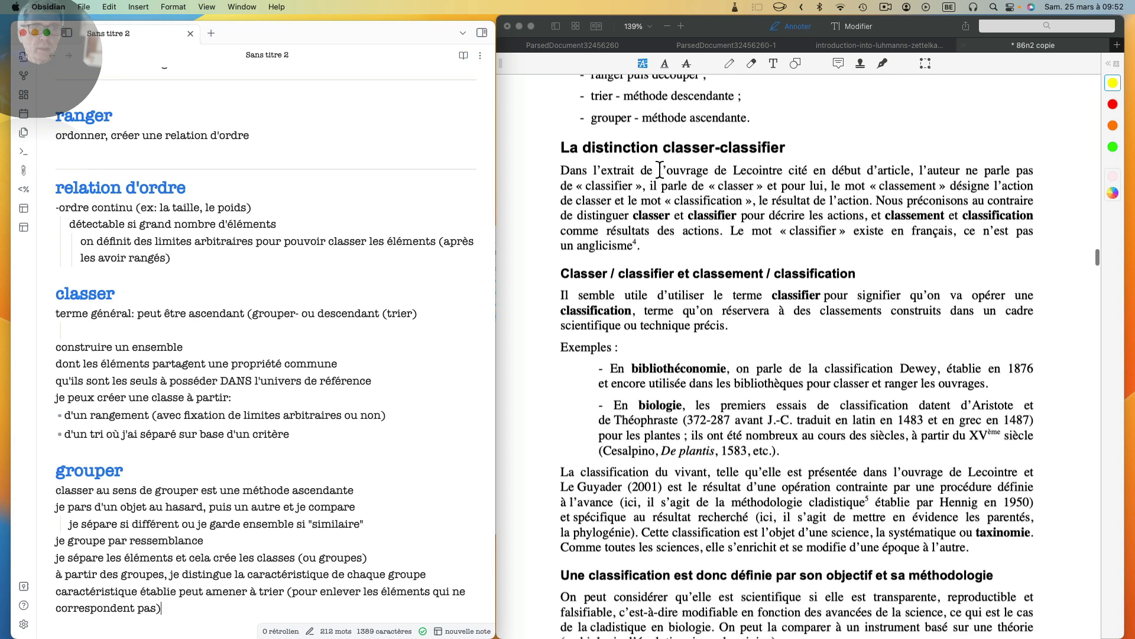
{"action": "scroll", "coordinate": [665, 169], "scroll_direction": "down", "scroll_amount": 2}
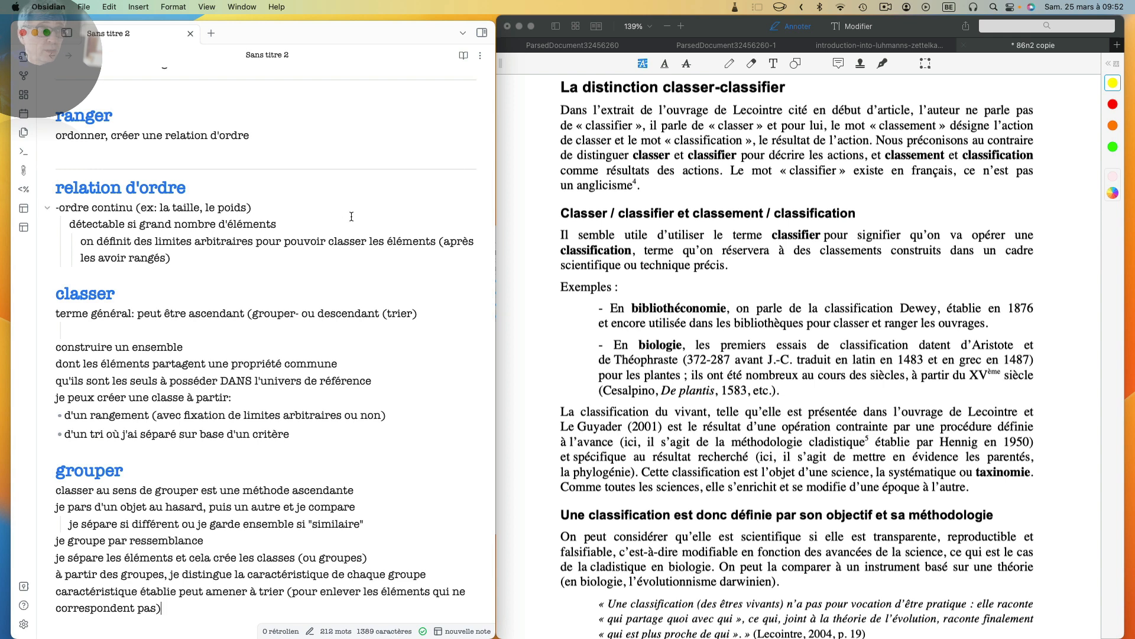
Step: Add a level-two heading "classification" below the grouper notes, separated by a blank line
{"action": "scroll", "coordinate": [351, 216], "scroll_direction": "down", "scroll_amount": 8}
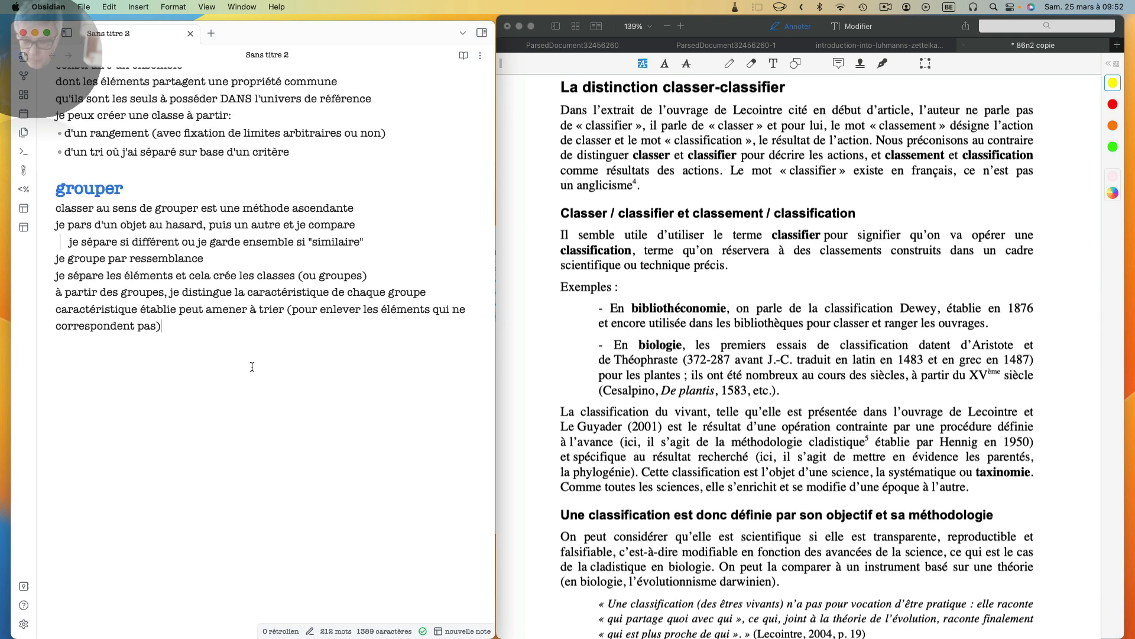
{"action": "key", "text": "Return"}
{"action": "key", "text": "Return"}
{"action": "type", "text": "## c"}
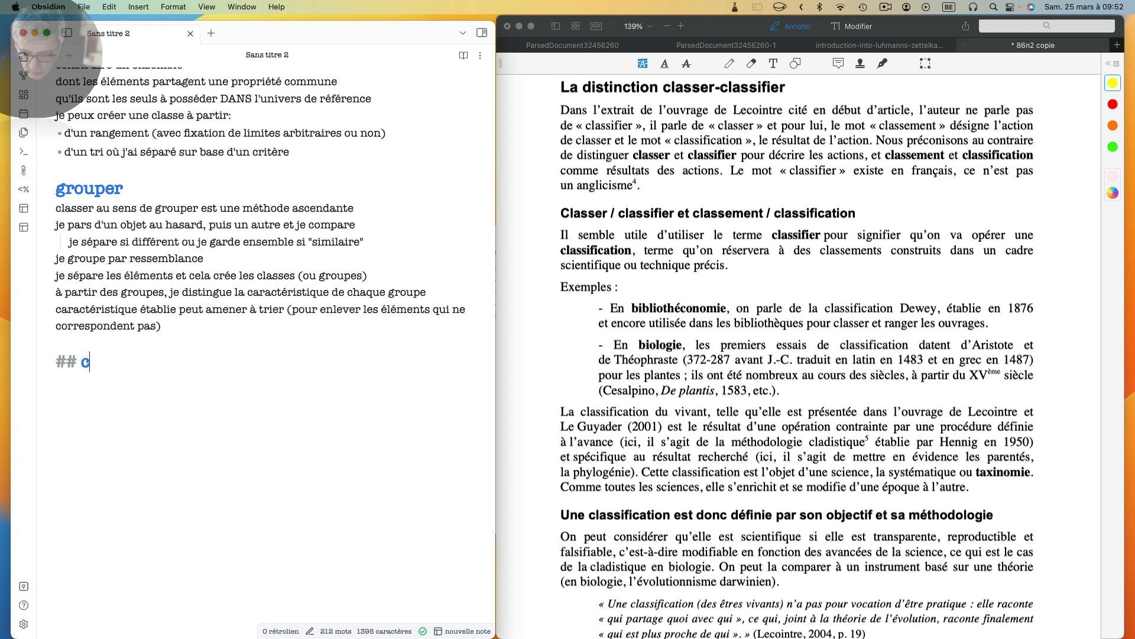
{"action": "type", "text": "lassi"}
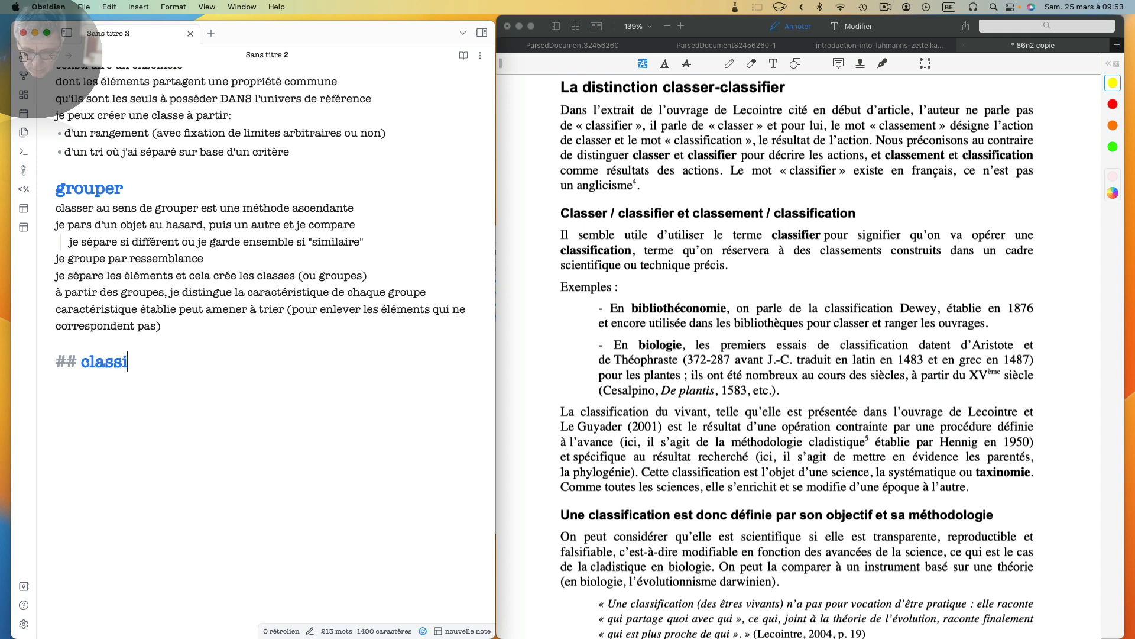
{"action": "type", "text": "fication"}
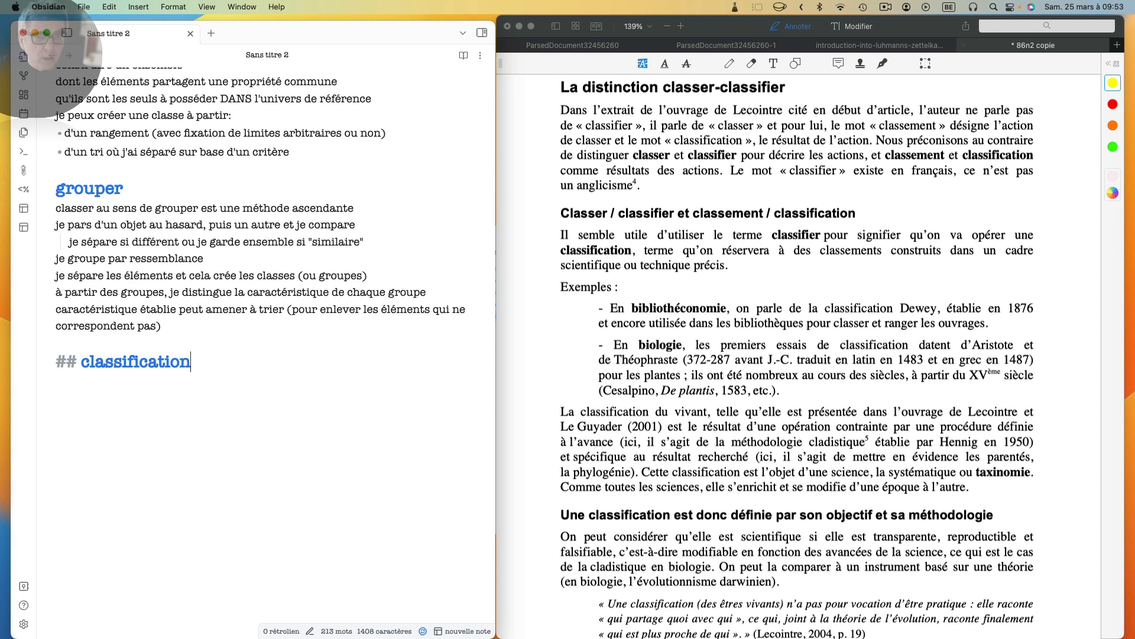
Step: Write "un classement construit" as the first line under the classification heading
{"action": "key", "text": "Return"}
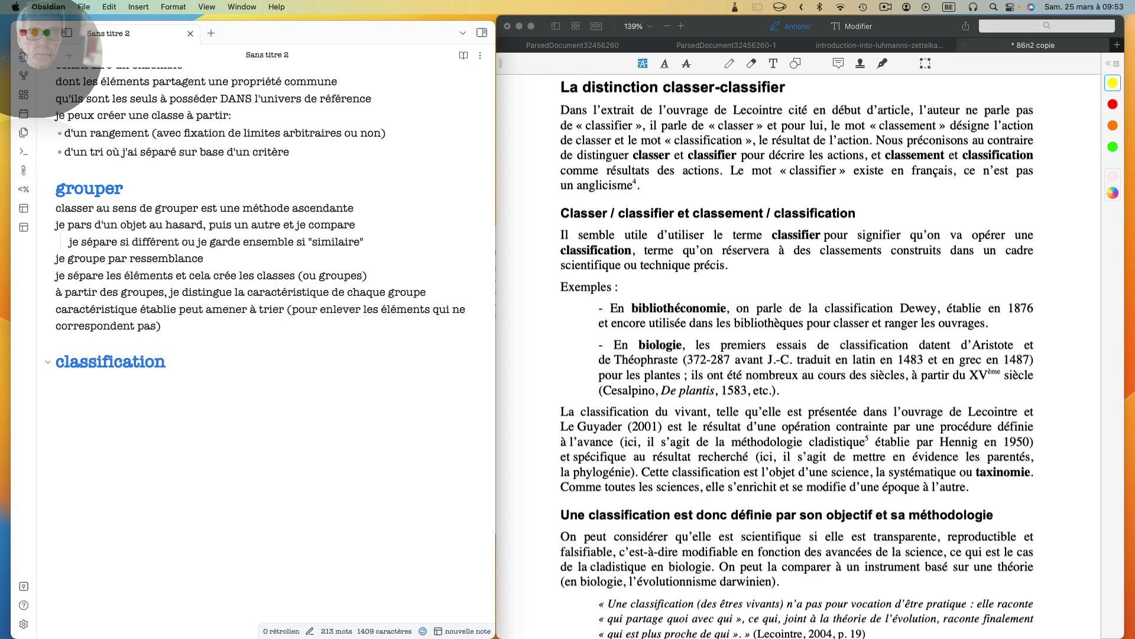
{"action": "type", "text": "un "}
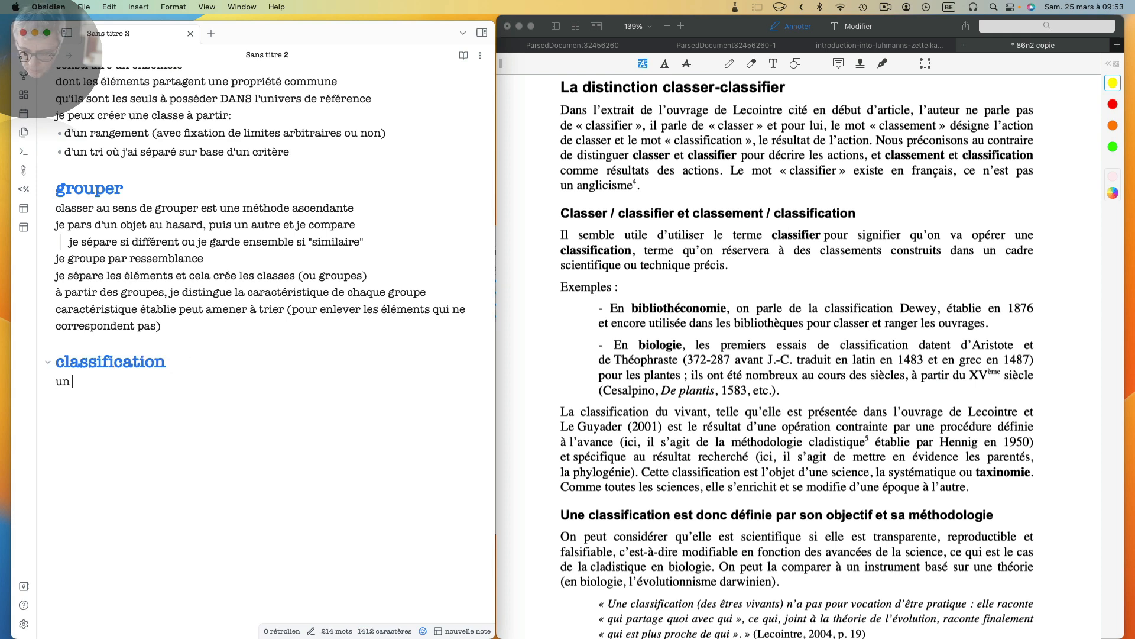
{"action": "type", "text": "classemen"}
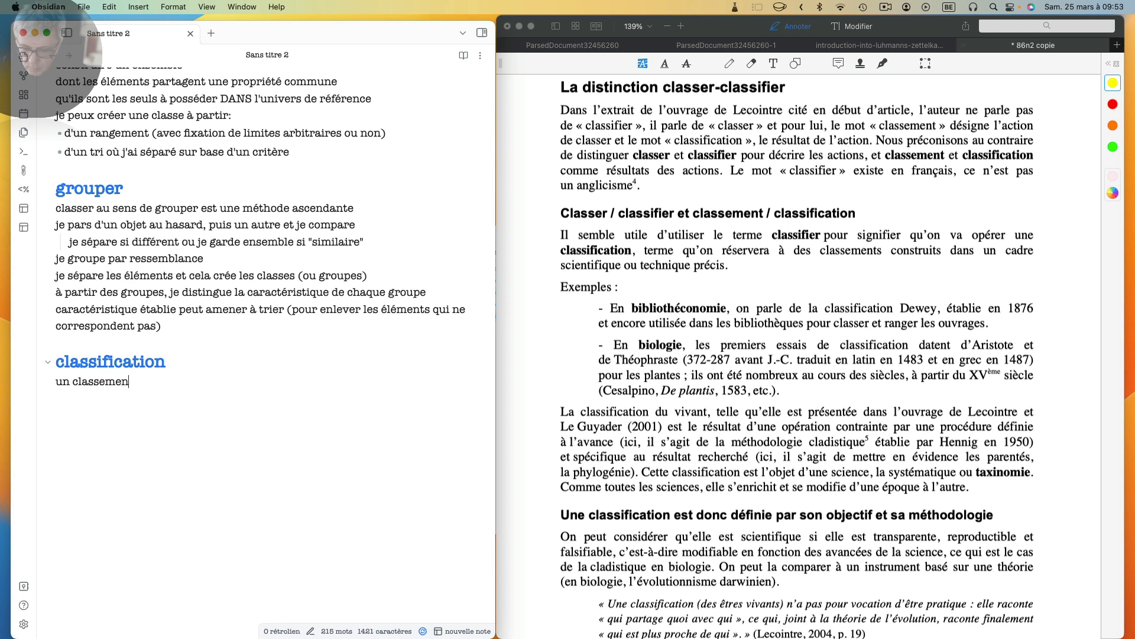
{"action": "type", "text": "t construit"}
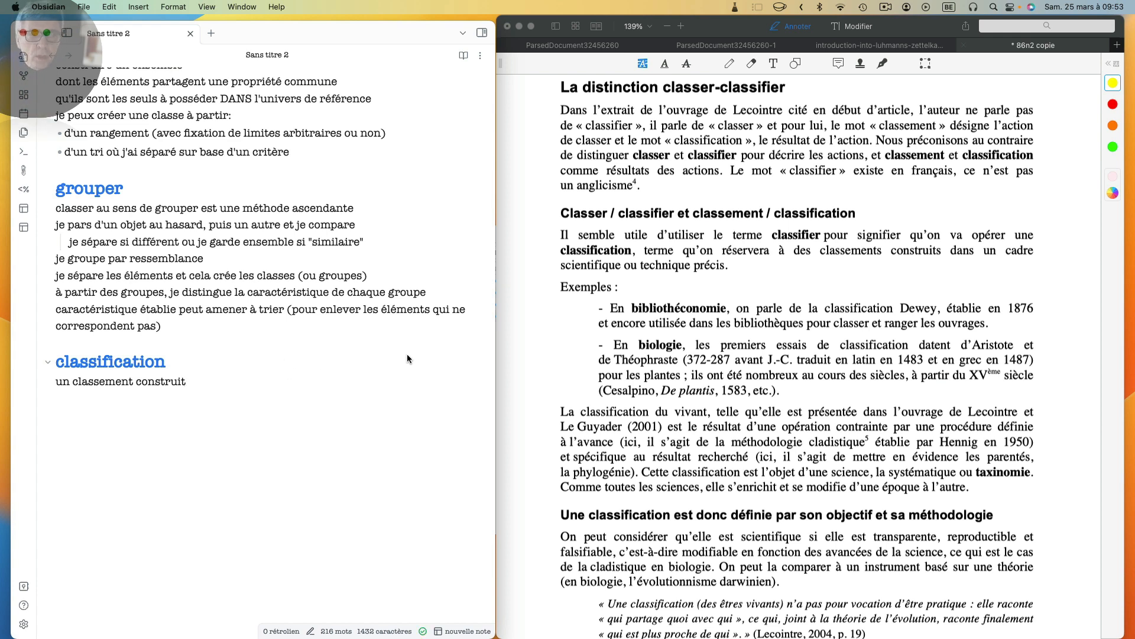
Step: In PDF Expert, highlight the heading "Une classification est donc définie par son objectif et sa méthodologie" in yellow
{"action": "scroll", "coordinate": [527, 343], "scroll_direction": "down", "scroll_amount": 4}
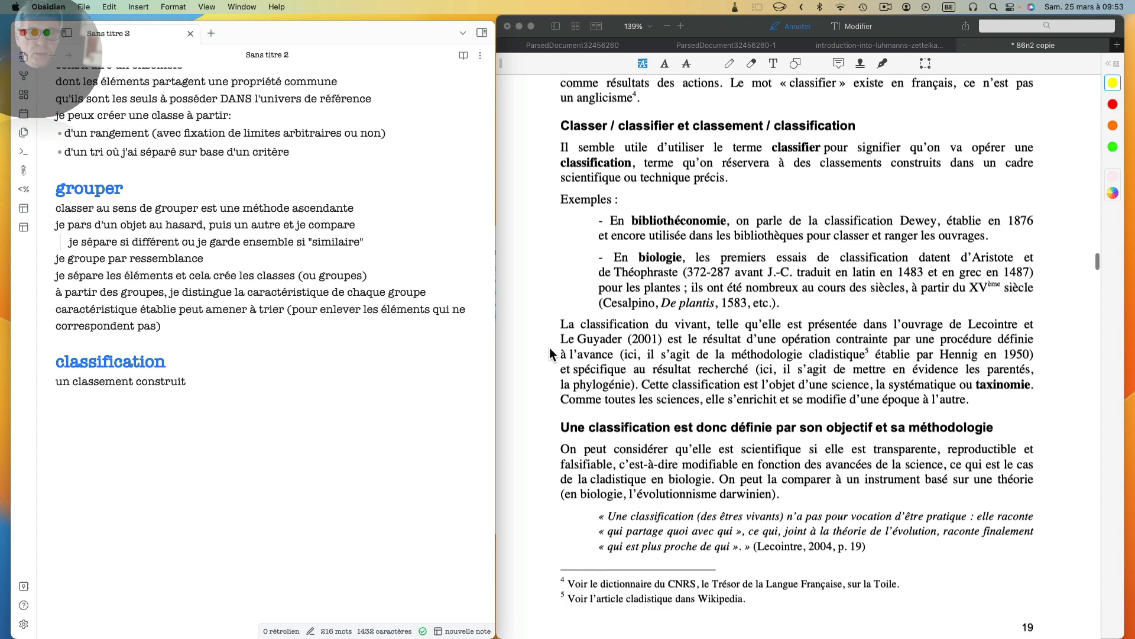
{"action": "scroll", "coordinate": [559, 346], "scroll_direction": "down", "scroll_amount": 3}
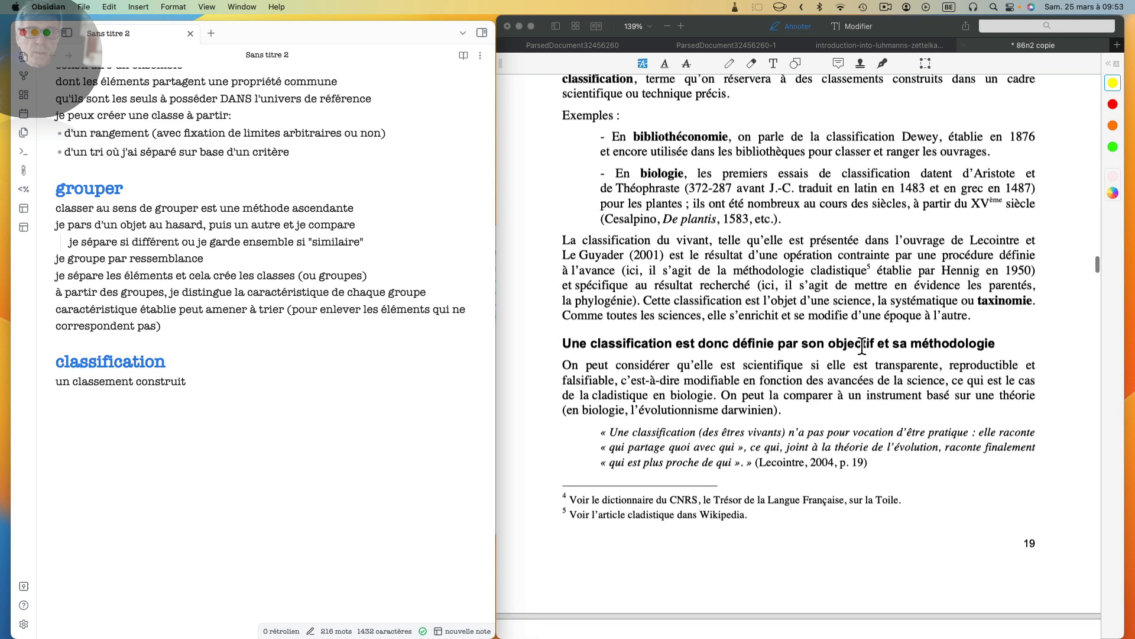
{"action": "scroll", "coordinate": [692, 349], "scroll_direction": "down", "scroll_amount": 1}
{"action": "left_click", "coordinate": [571, 343]}
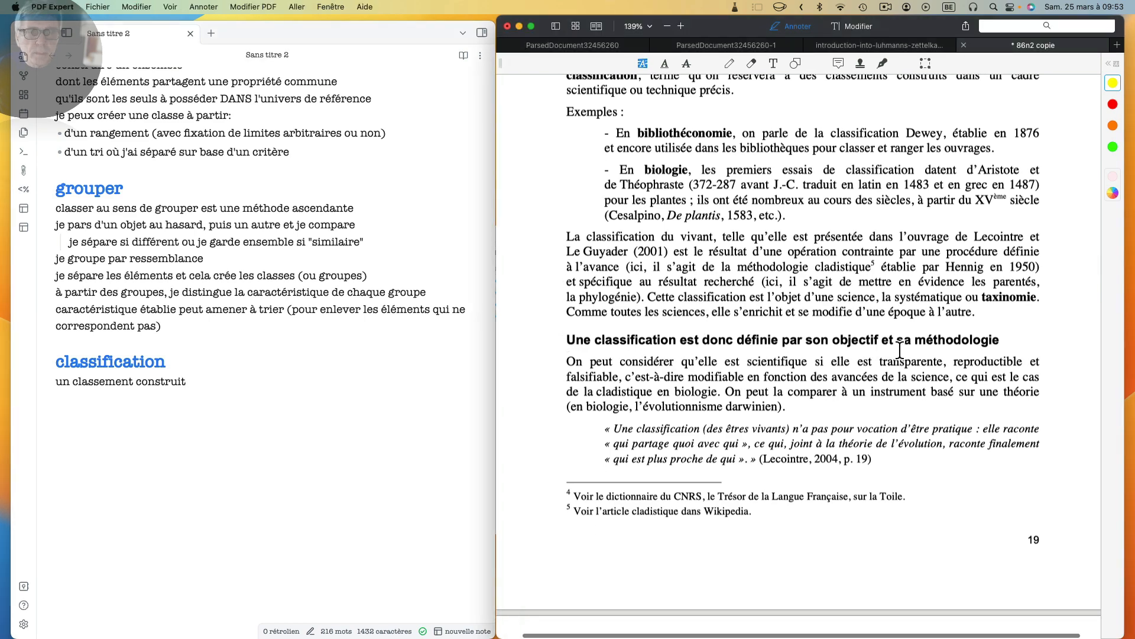
{"action": "left_click_drag", "start_coordinate": [567, 349], "coordinate": [1029, 362]}
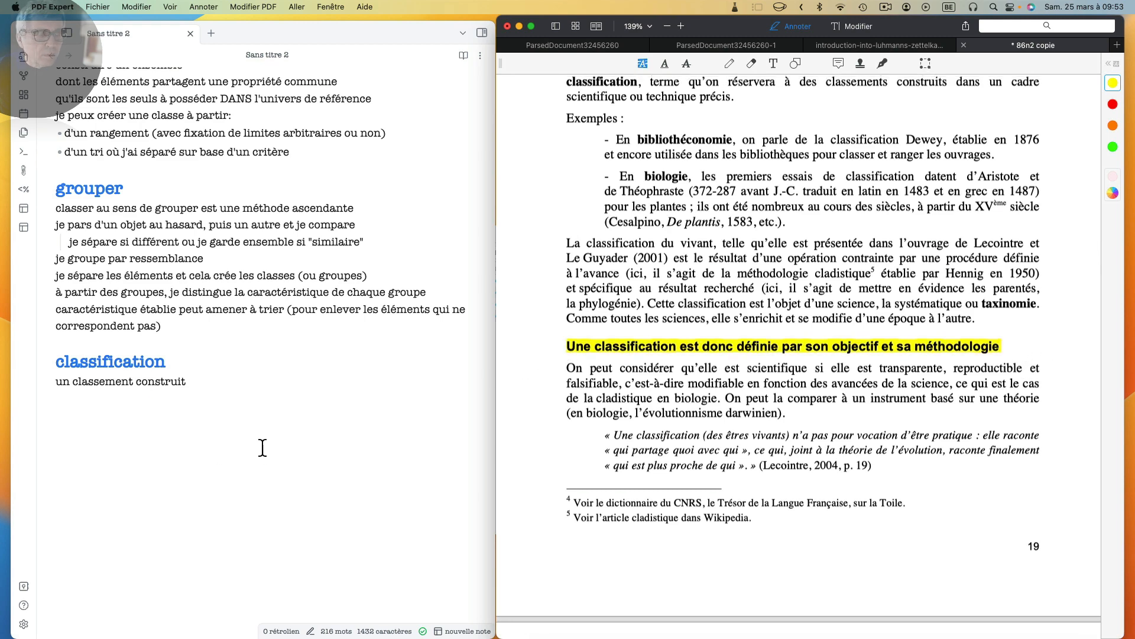
Step: Switch to Obsidian and append "(par son objerctif et sa méthodologie)" to the line "un classement construit"
{"action": "left_click", "coordinate": [208, 383]}
{"action": "type", "text": "("}
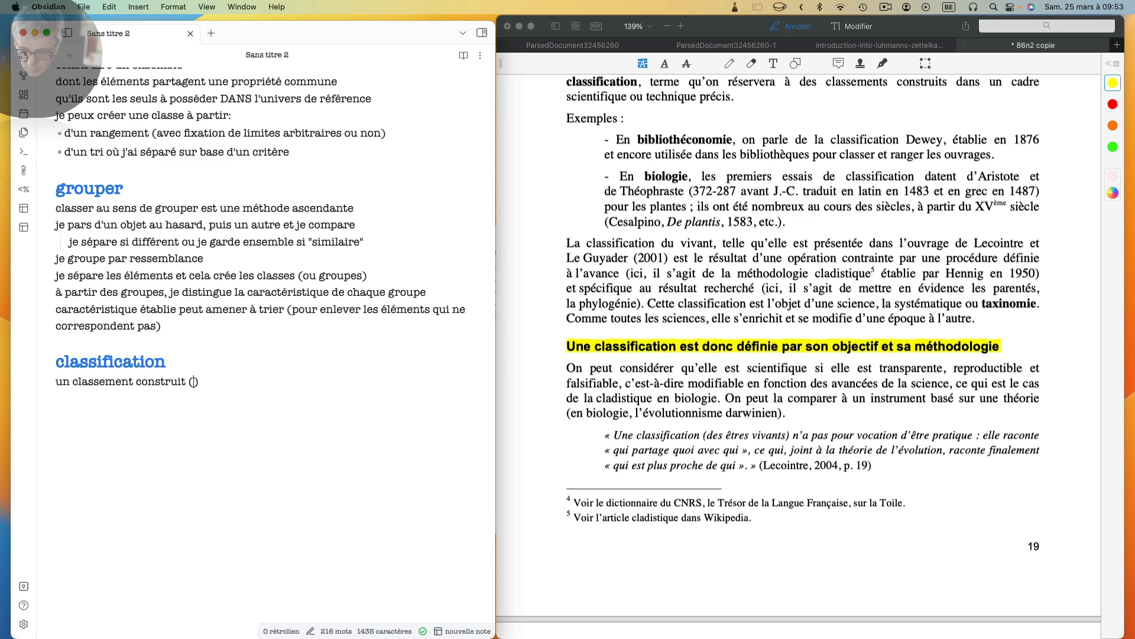
{"action": "type", "text": "p"}
{"action": "type", "text": "ar so"}
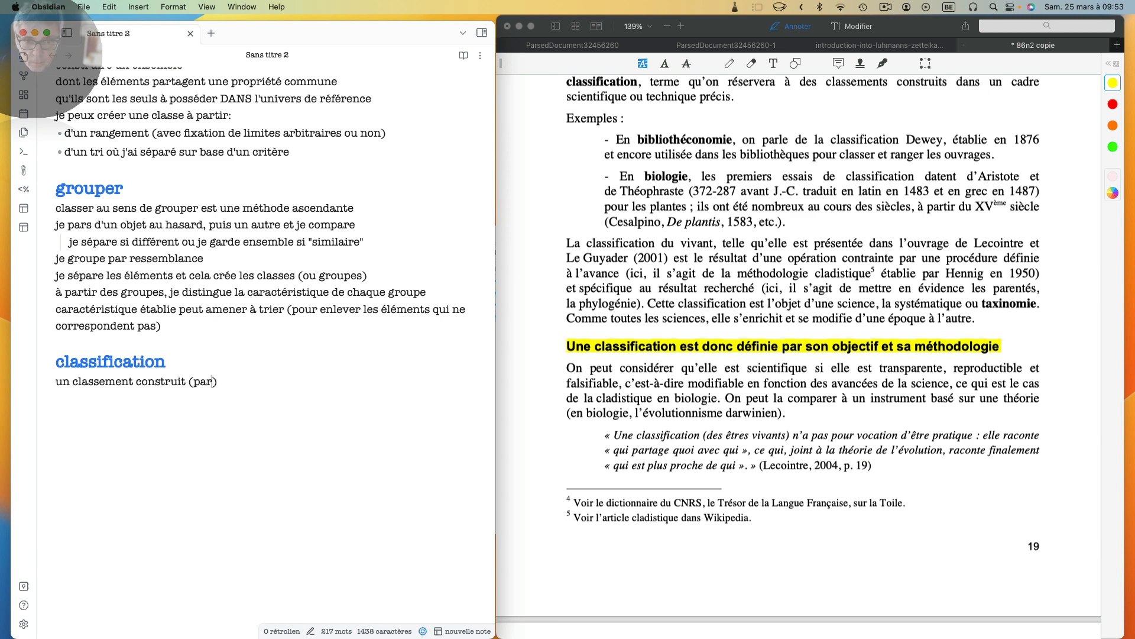
{"action": "type", "text": "n objer"}
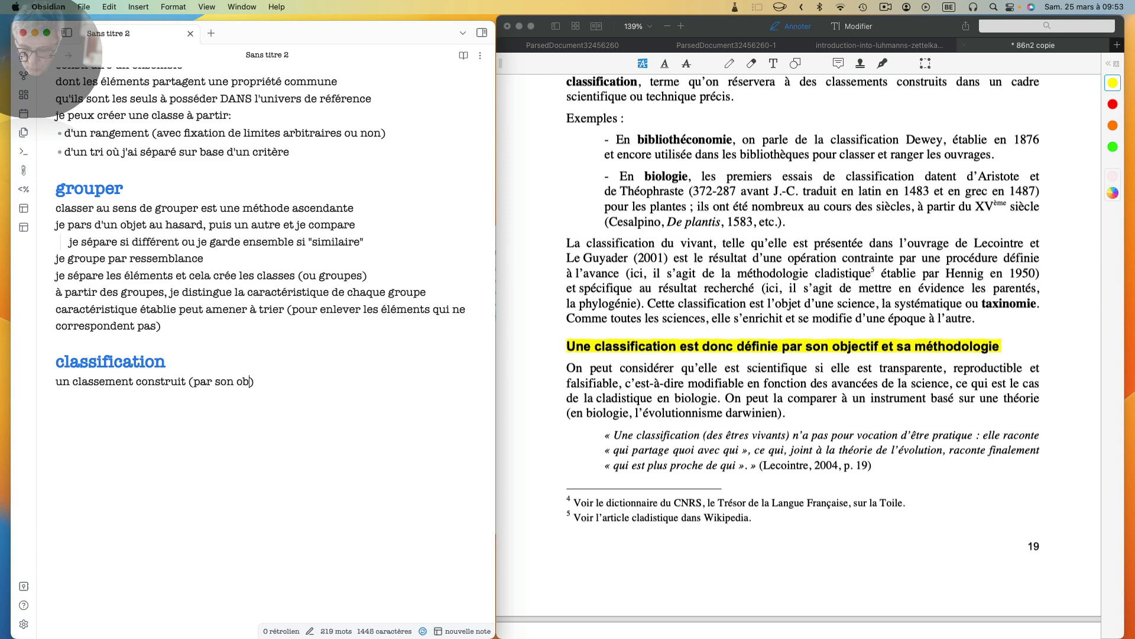
{"action": "type", "text": "ctif et "}
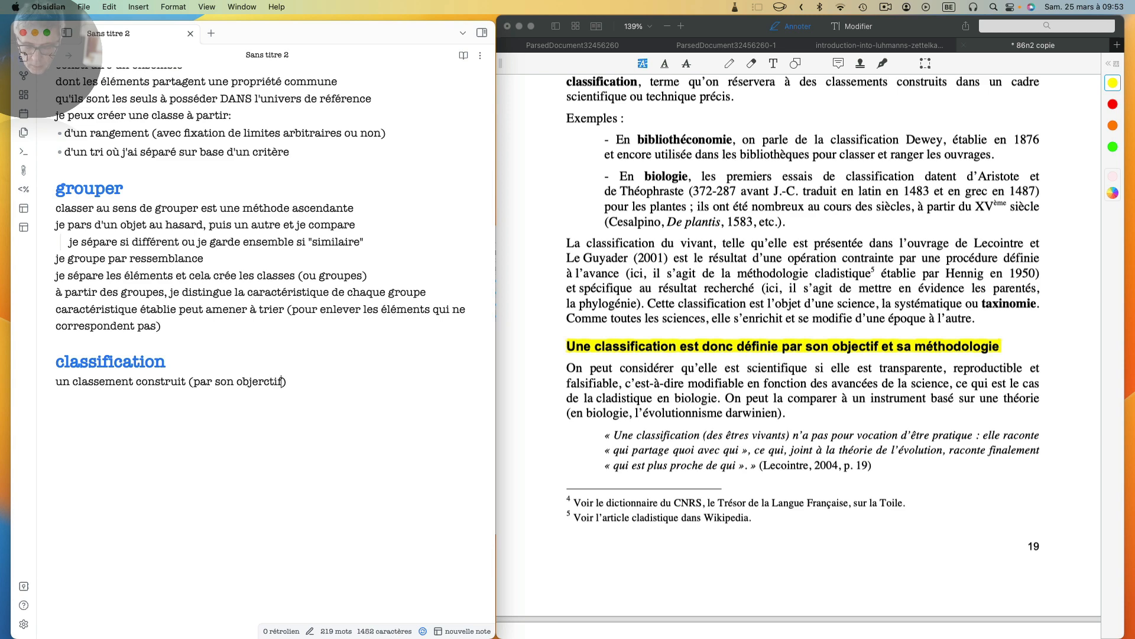
{"action": "type", "text": "sa mét"}
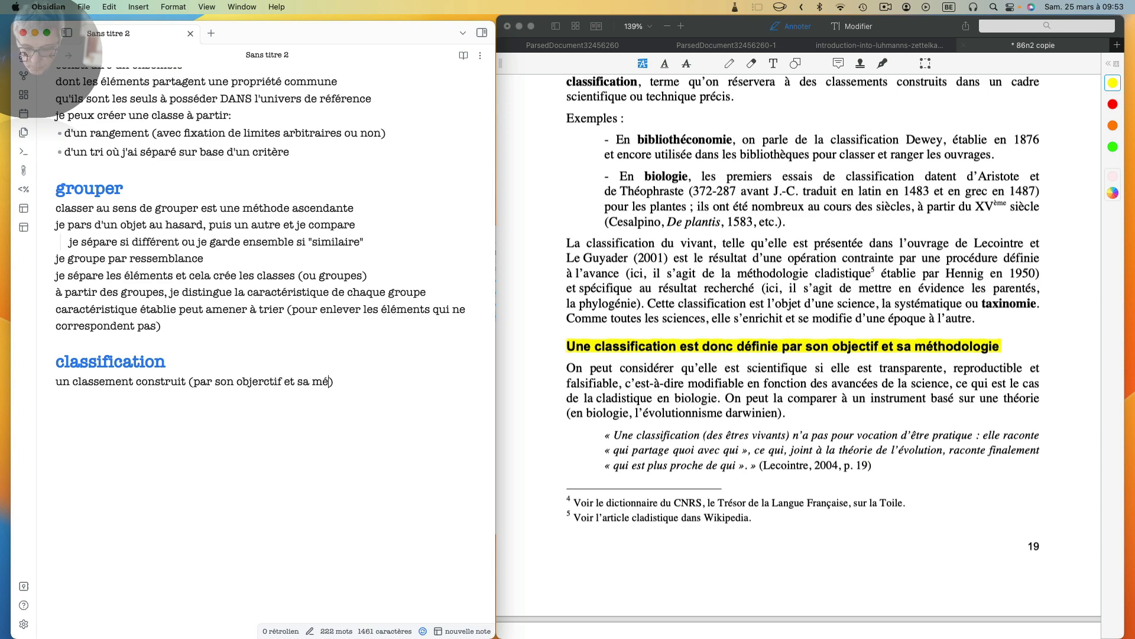
{"action": "type", "text": "hodolo"}
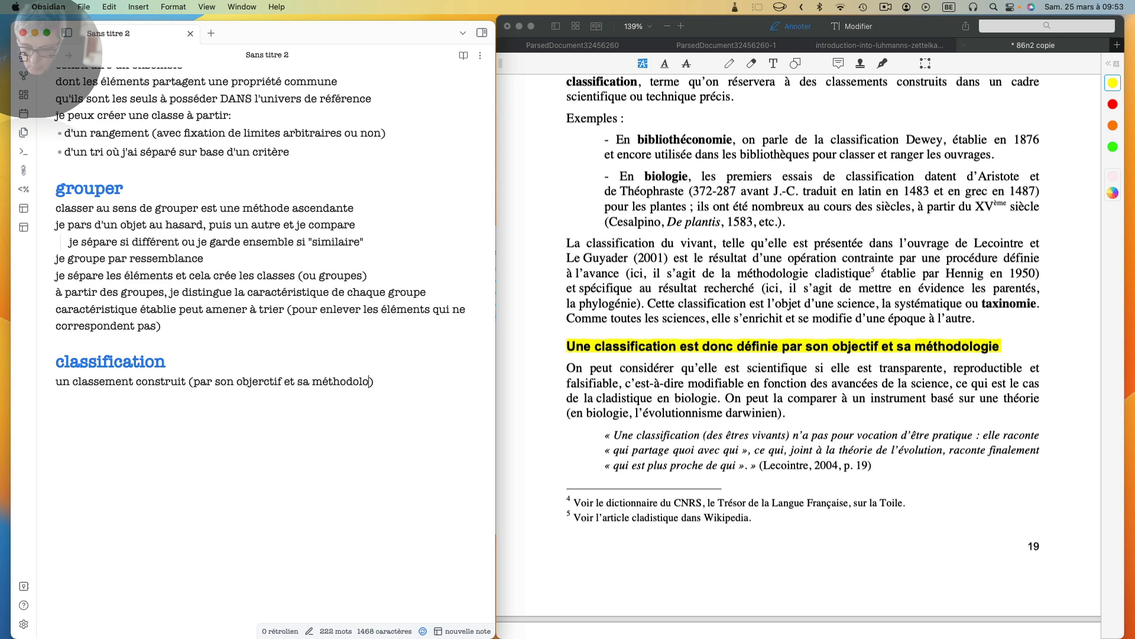
{"action": "type", "text": "gie"}
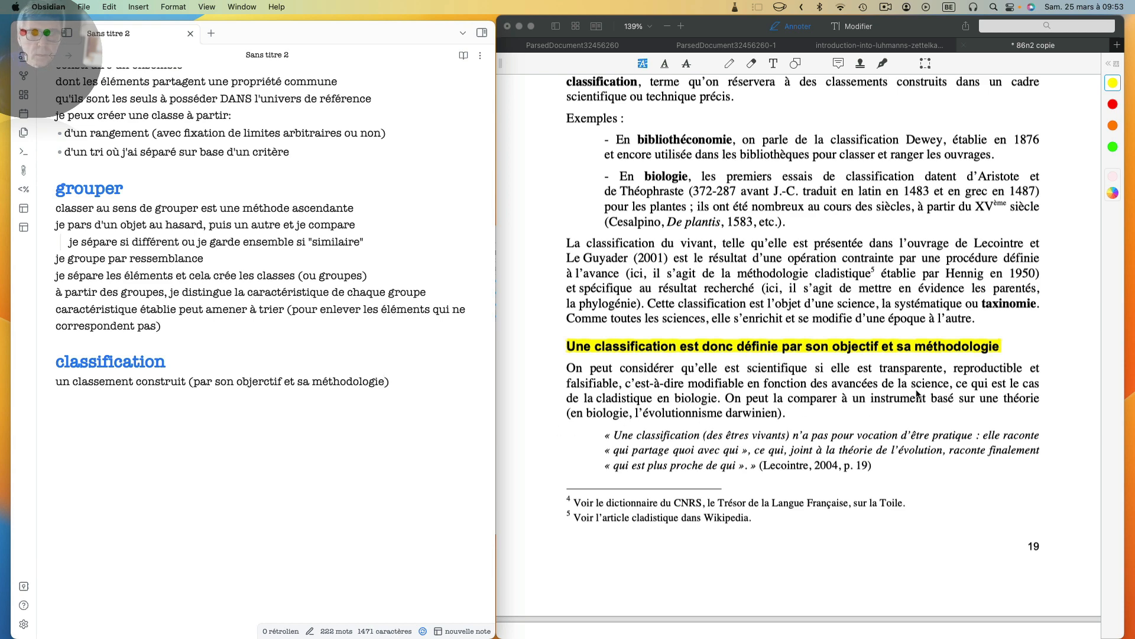
Step: Read the PDF article's next page on the confusion between classer and classifier, from successive sorting to grouping living beings without kinship
{"action": "scroll", "coordinate": [917, 393], "scroll_direction": "down", "scroll_amount": 3}
{"action": "scroll", "coordinate": [918, 392], "scroll_direction": "down", "scroll_amount": 8}
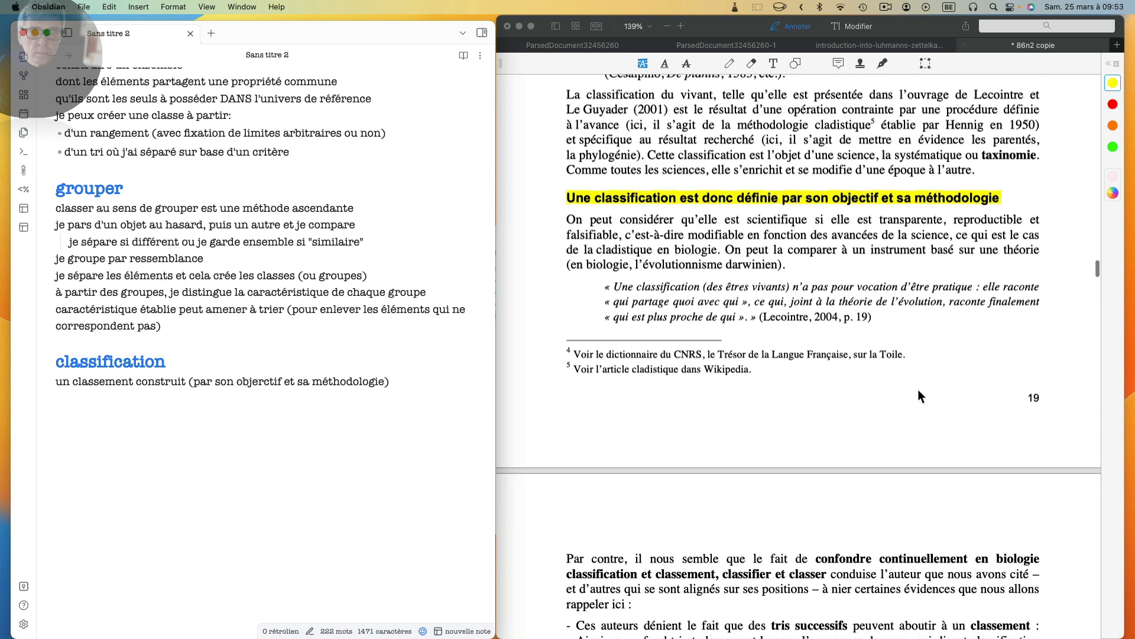
{"action": "scroll", "coordinate": [918, 389], "scroll_direction": "down", "scroll_amount": 1}
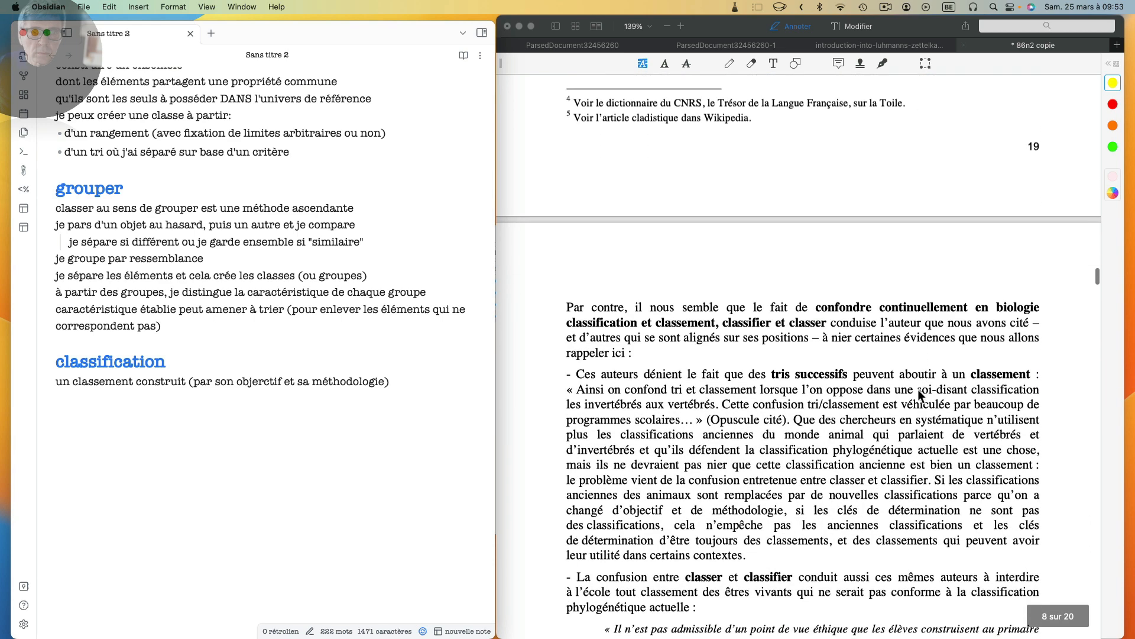
{"action": "scroll", "coordinate": [918, 399], "scroll_direction": "down", "scroll_amount": 2}
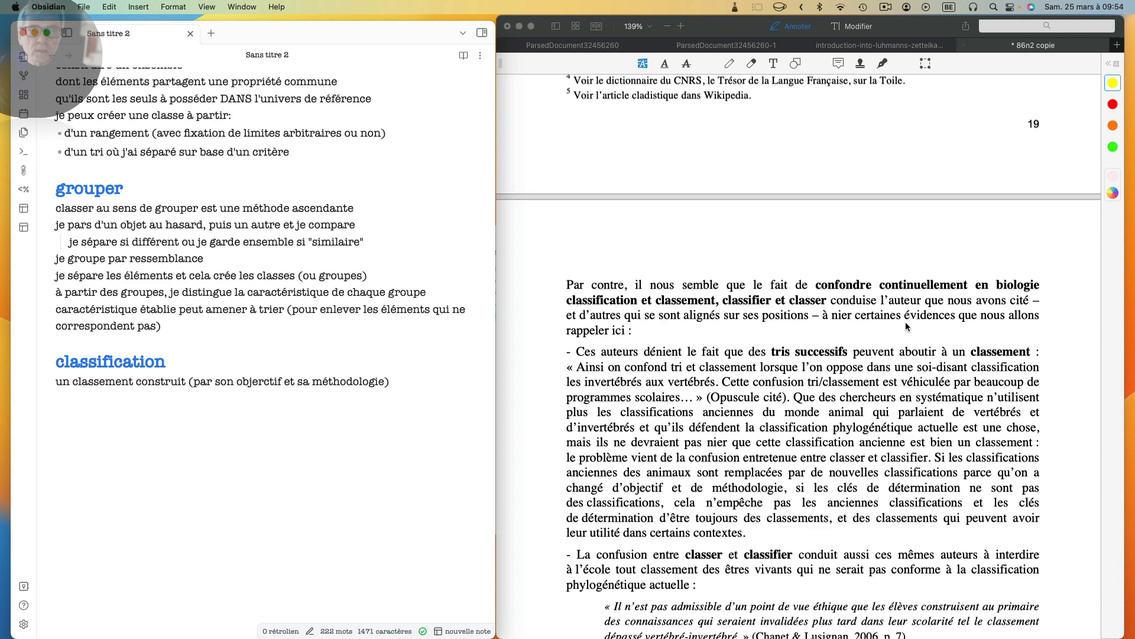
{"action": "scroll", "coordinate": [906, 325], "scroll_direction": "down", "scroll_amount": 3}
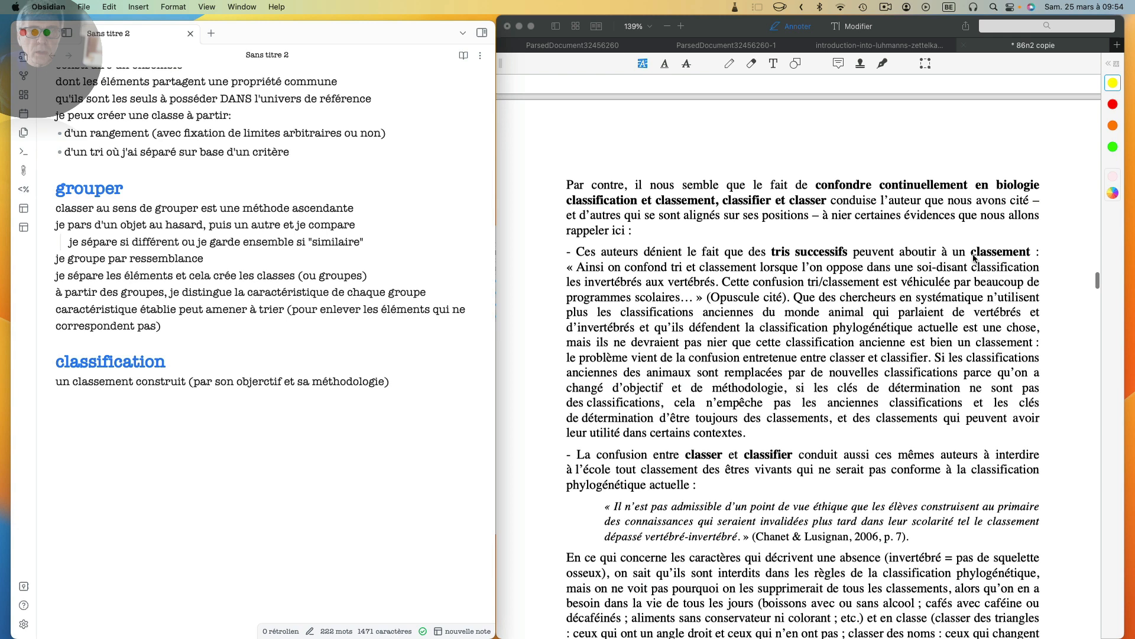
{"action": "scroll", "coordinate": [672, 282], "scroll_direction": "down", "scroll_amount": 1}
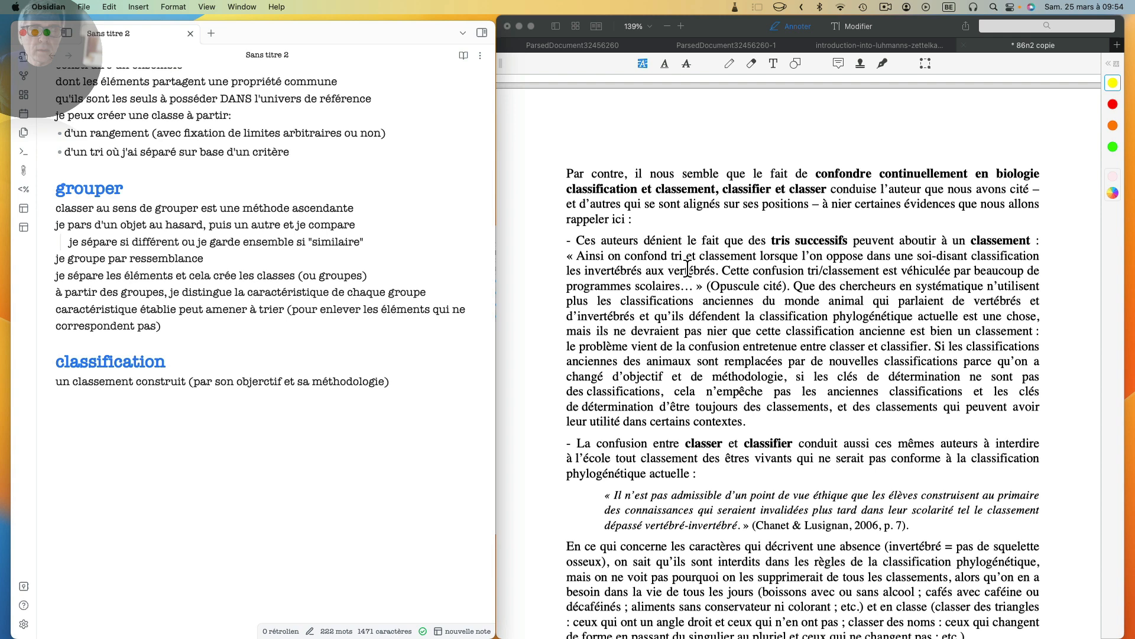
{"action": "scroll", "coordinate": [688, 267], "scroll_direction": "down", "scroll_amount": 5}
{"action": "scroll", "coordinate": [685, 263], "scroll_direction": "down", "scroll_amount": 1}
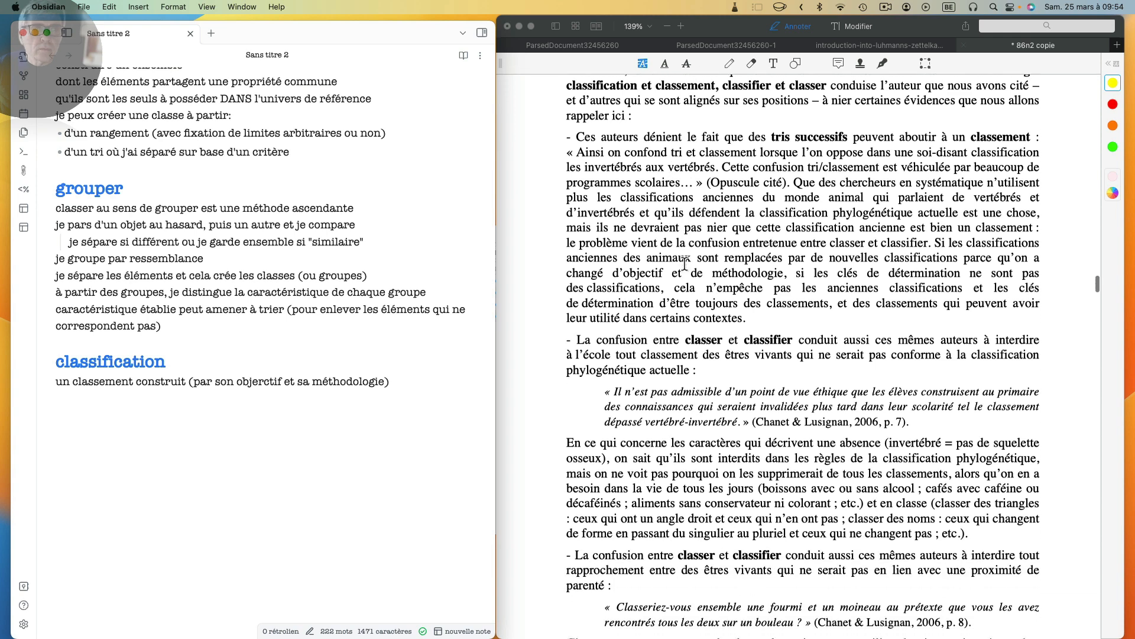
{"action": "scroll", "coordinate": [685, 264], "scroll_direction": "down", "scroll_amount": 6}
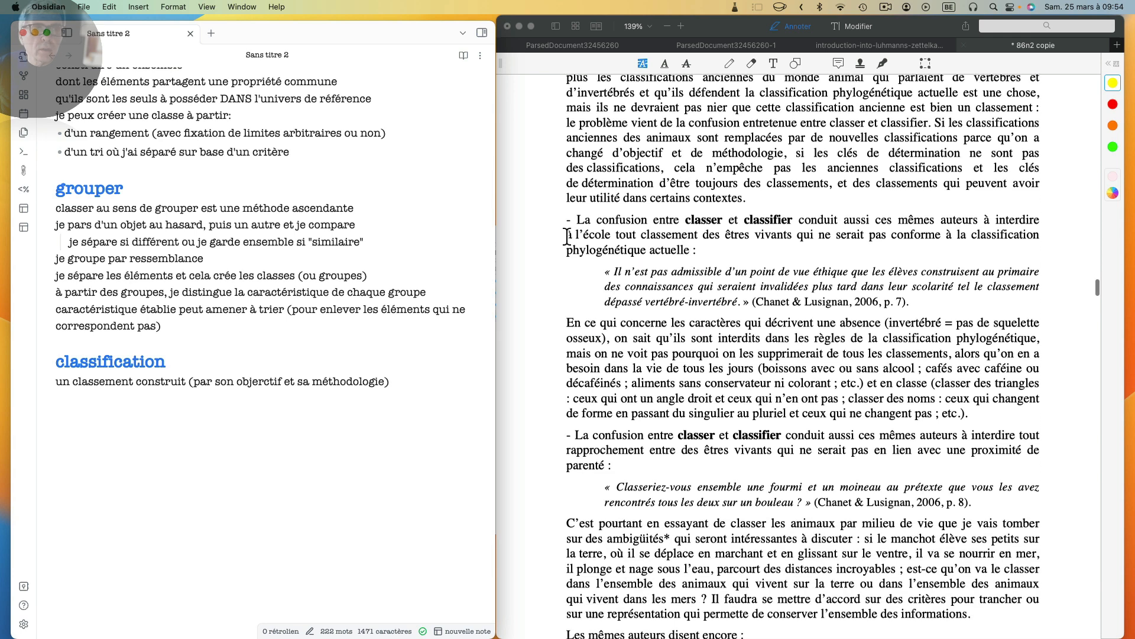
{"action": "scroll", "coordinate": [832, 236], "scroll_direction": "down", "scroll_amount": 2}
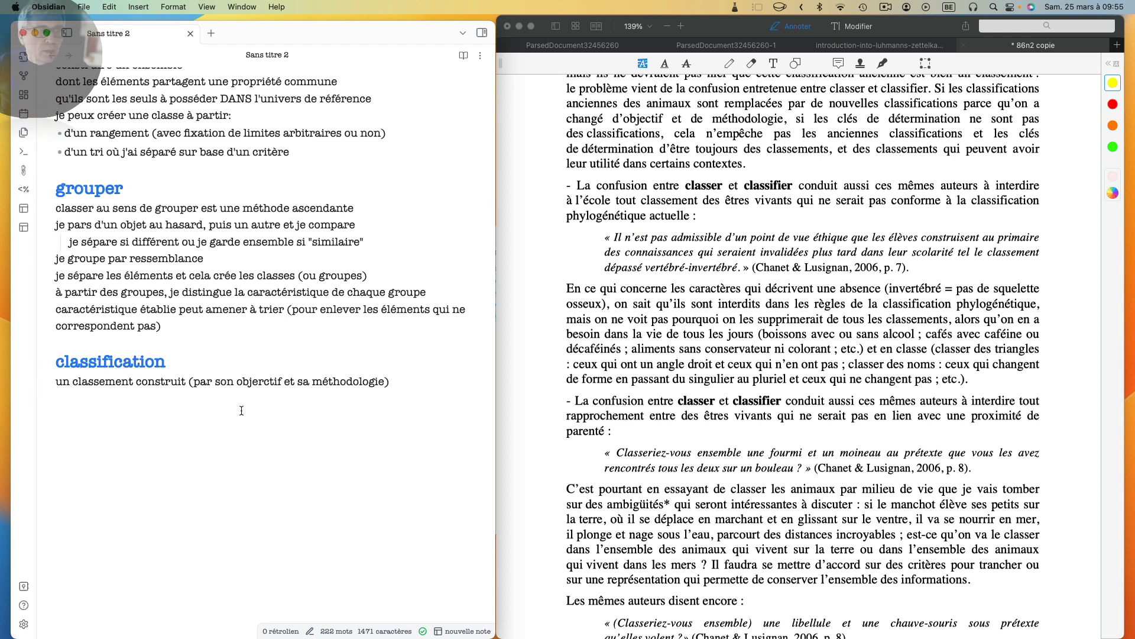
Step: Add the line ""objectif" car basé sur un classement construit" at the end of the classification notes
{"action": "key", "text": "Return"}
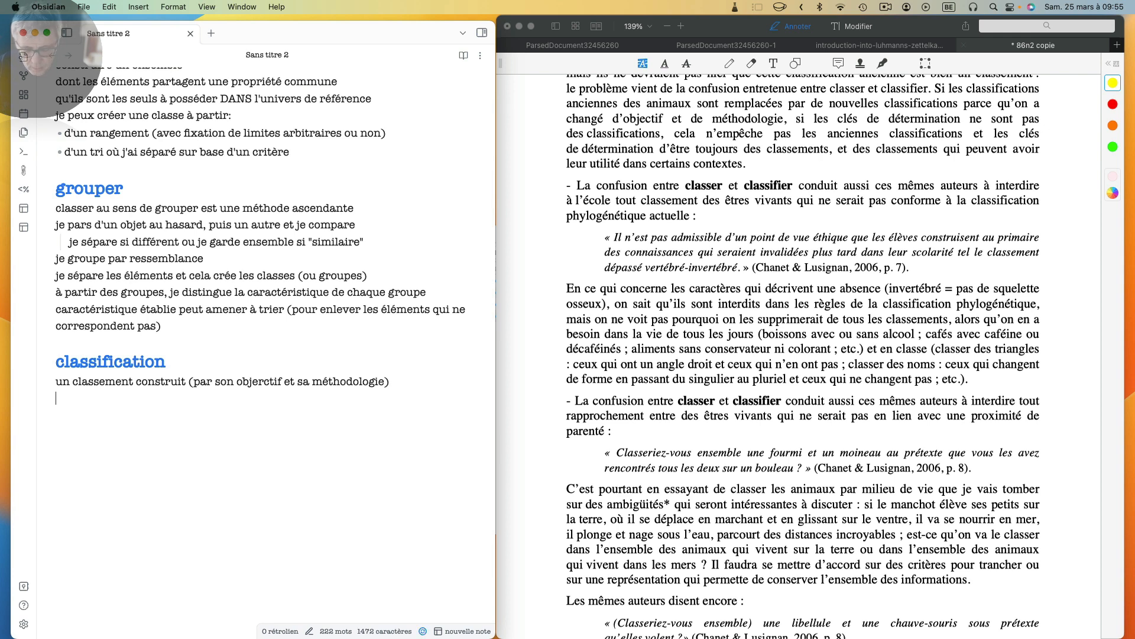
{"action": "type", "text": "\"objectif\""}
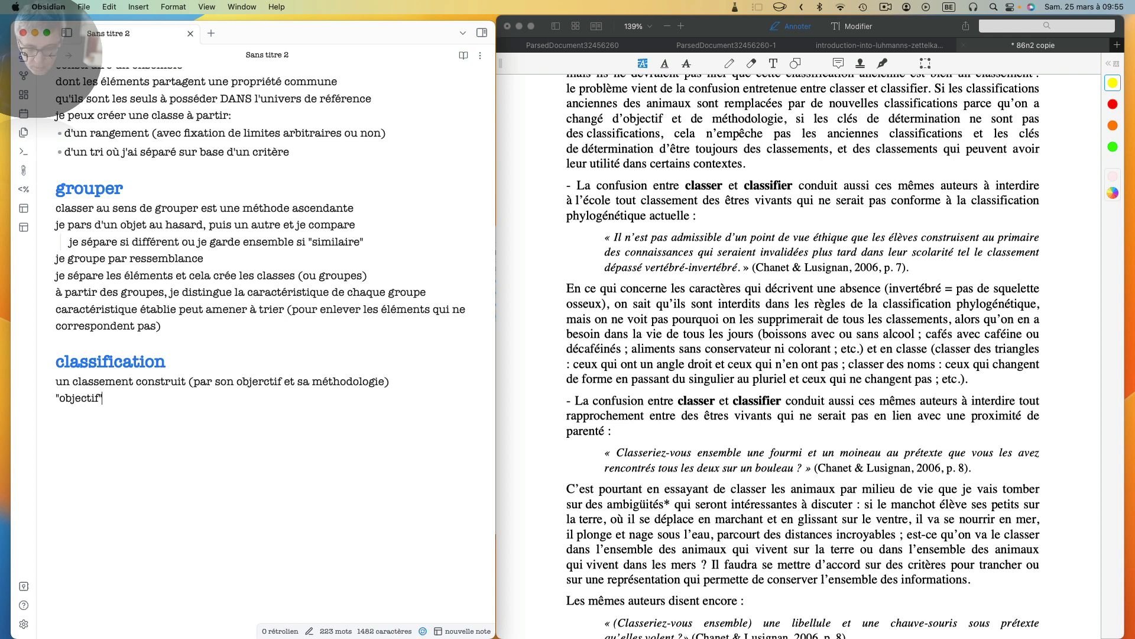
{"action": "type", "text": " car b"}
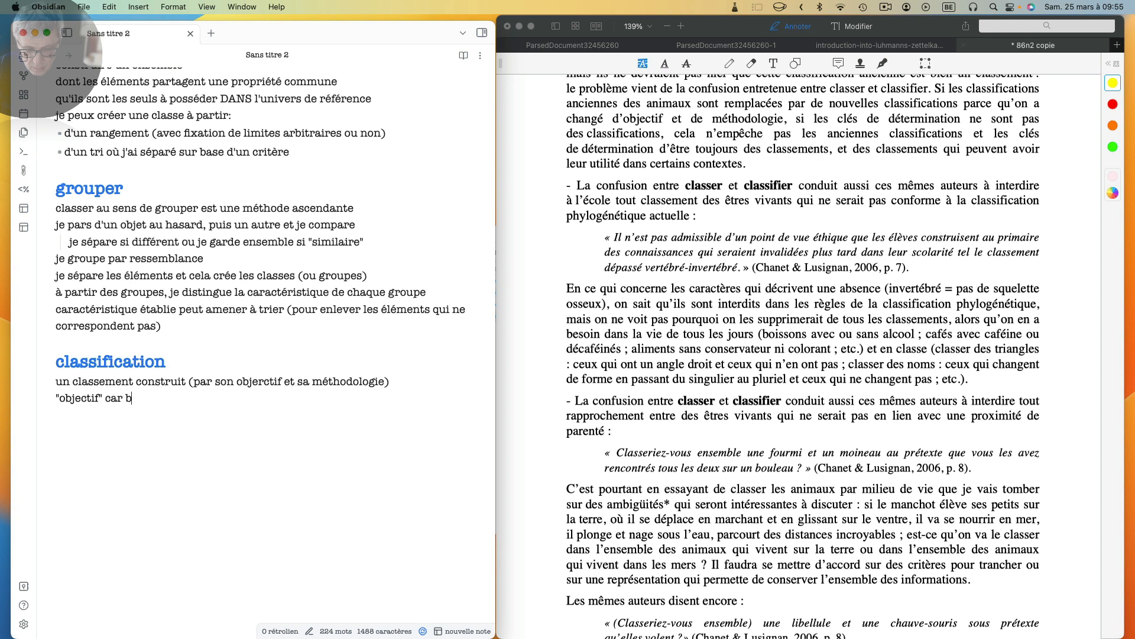
{"action": "type", "text": "asé sur"}
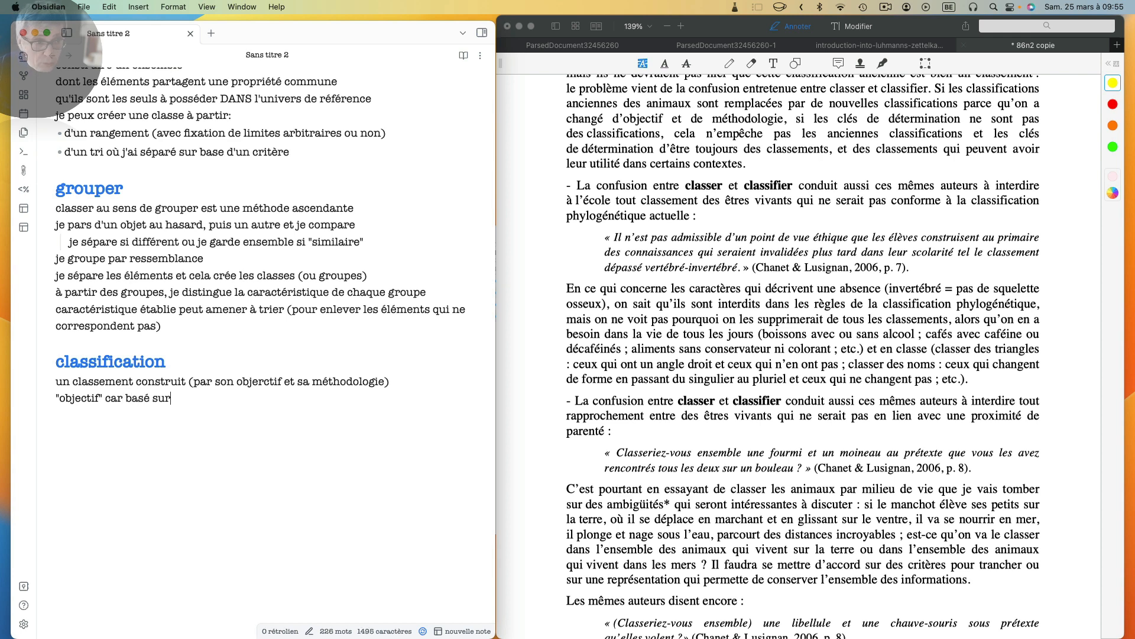
{"action": "type", "text": " un classement co"}
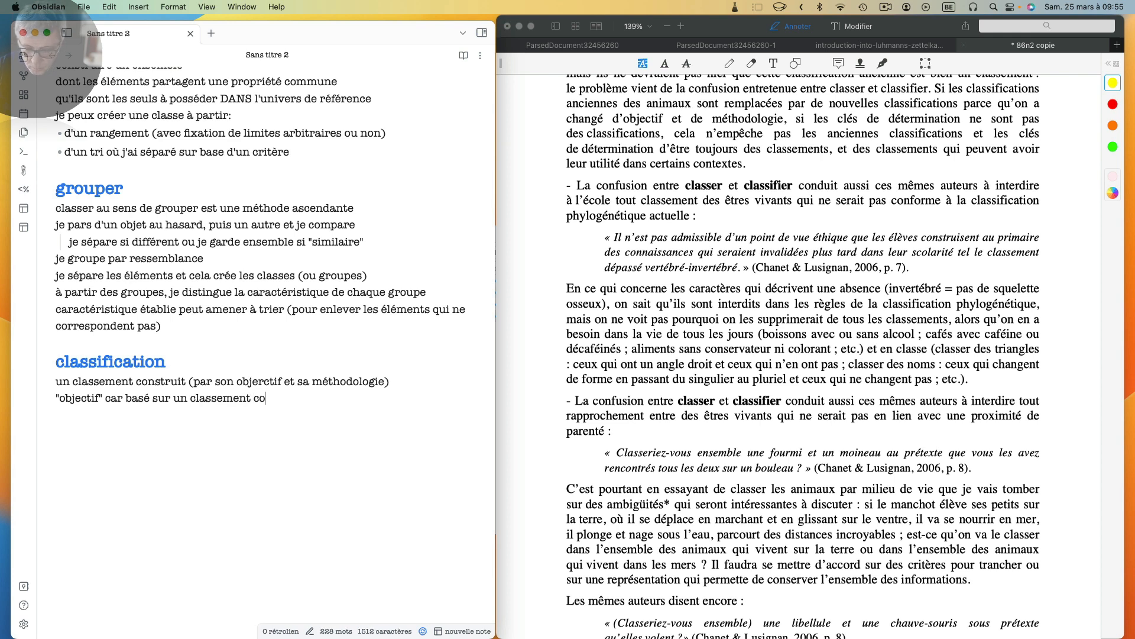
{"action": "type", "text": "nstruit"}
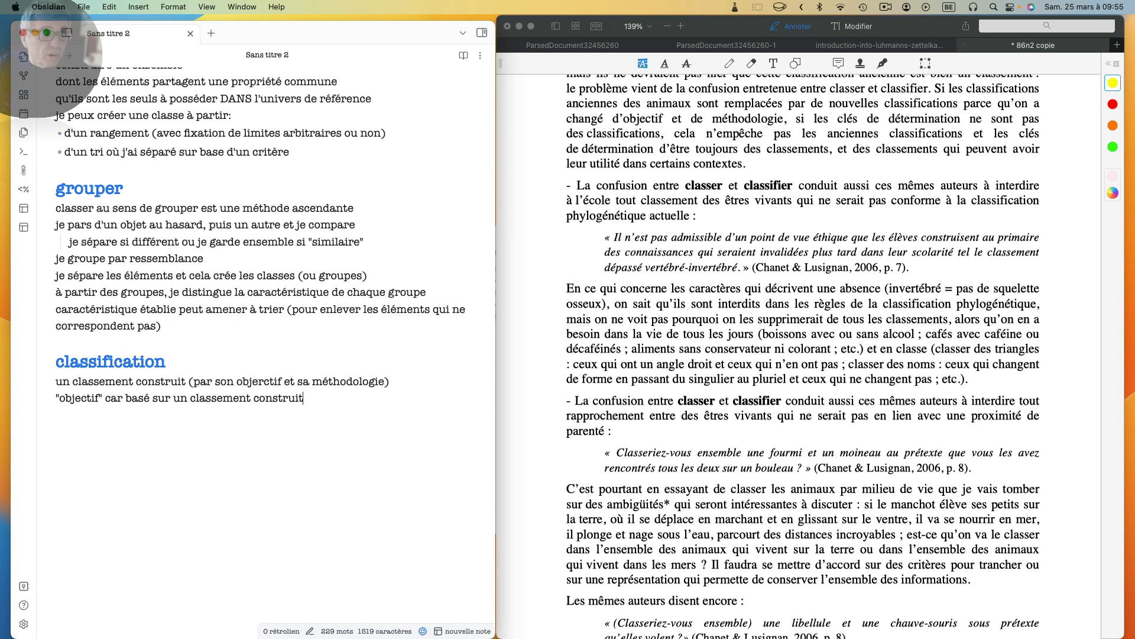
Step: Add the line "classer est "subjectif", classifier est "objectif"" at the end of the classification notes
{"action": "key", "text": "Return"}
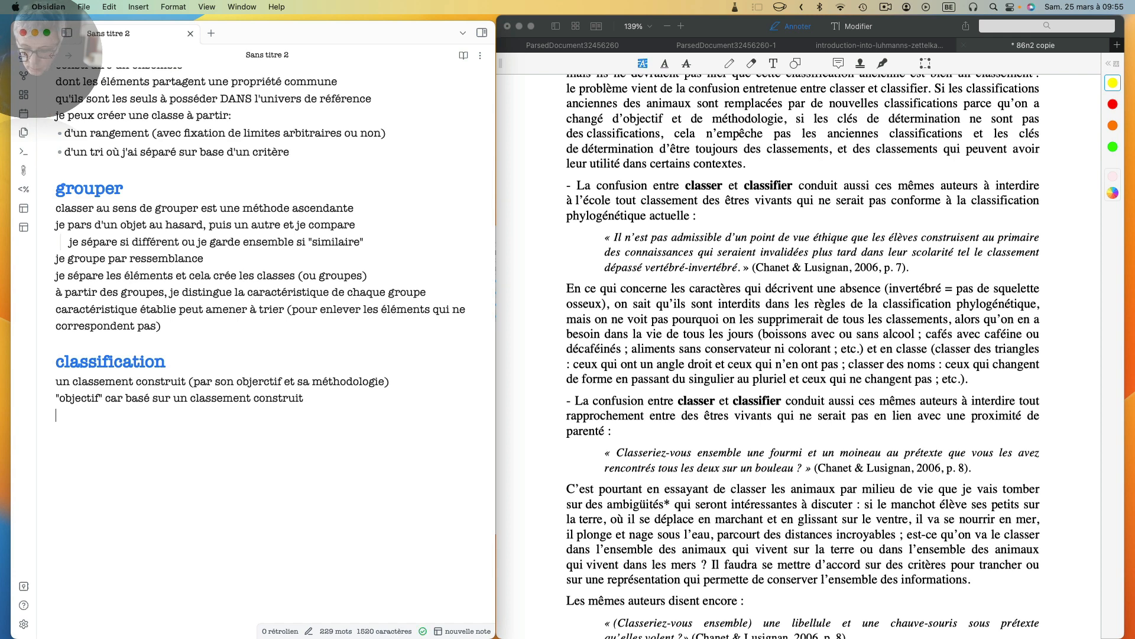
{"action": "type", "text": "classer"}
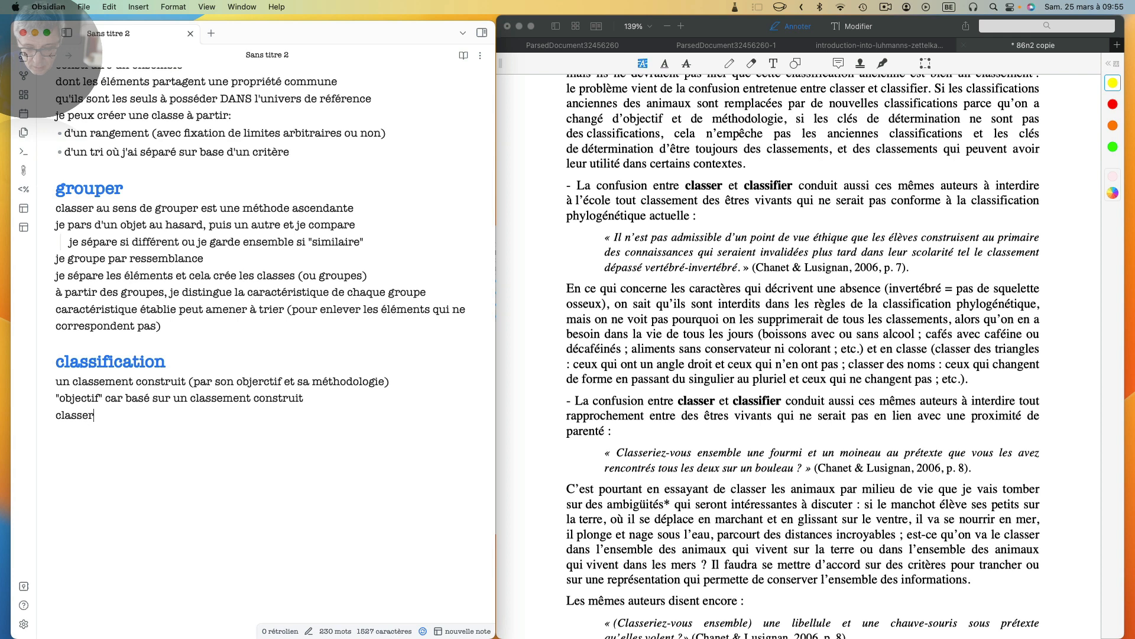
{"action": "type", "text": " est \""}
{"action": "type", "text": "subject"}
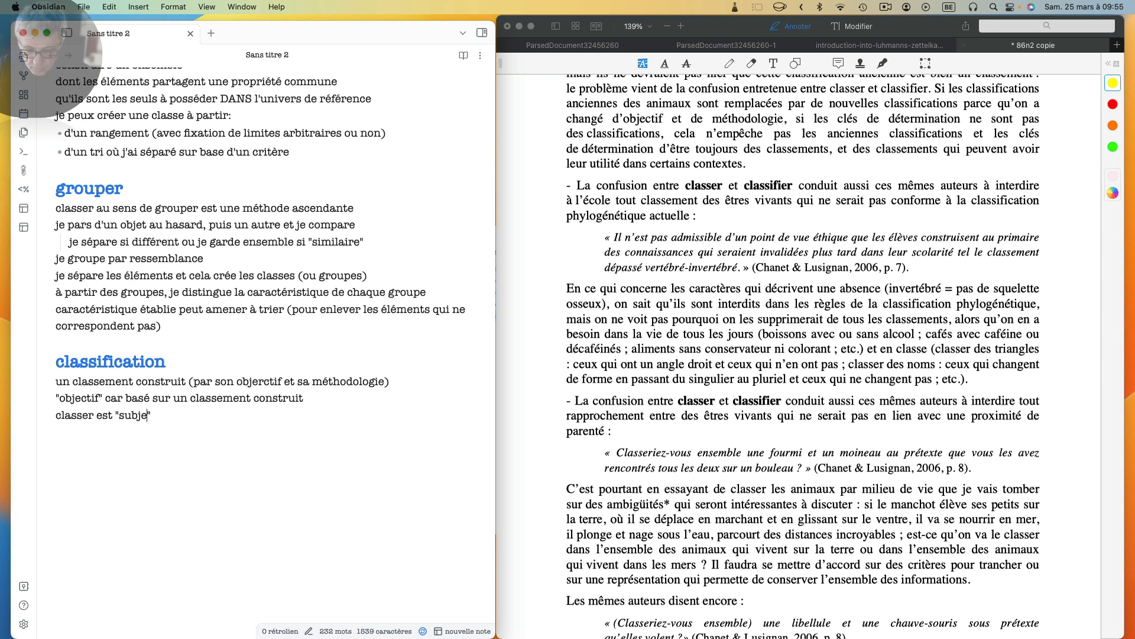
{"action": "type", "text": "if\""}
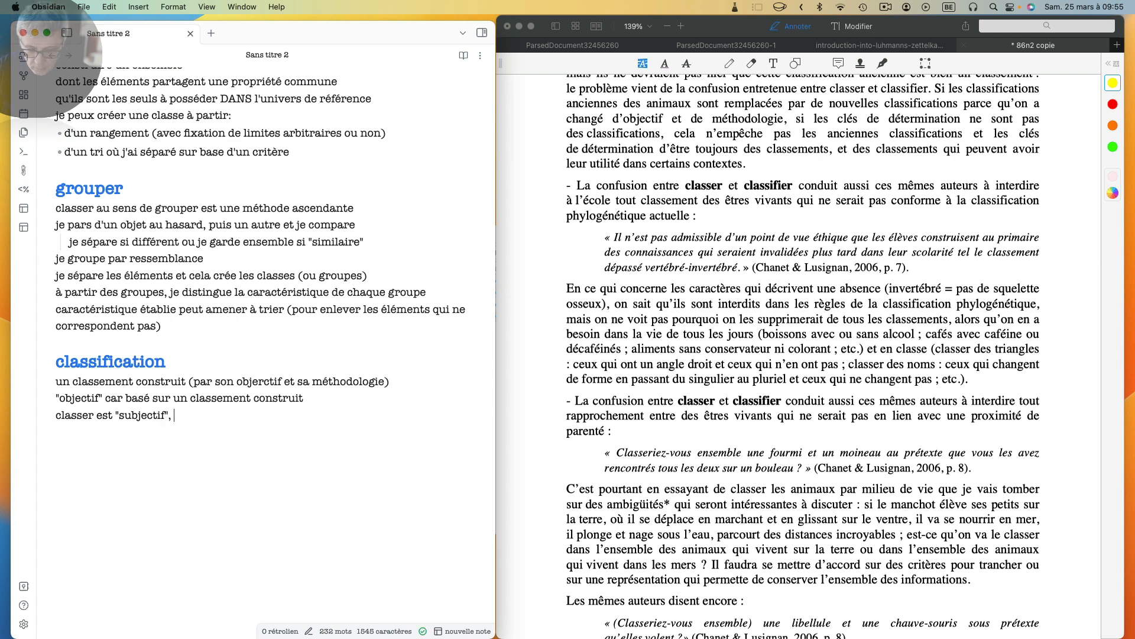
{"action": "type", "text": ", classifier est"}
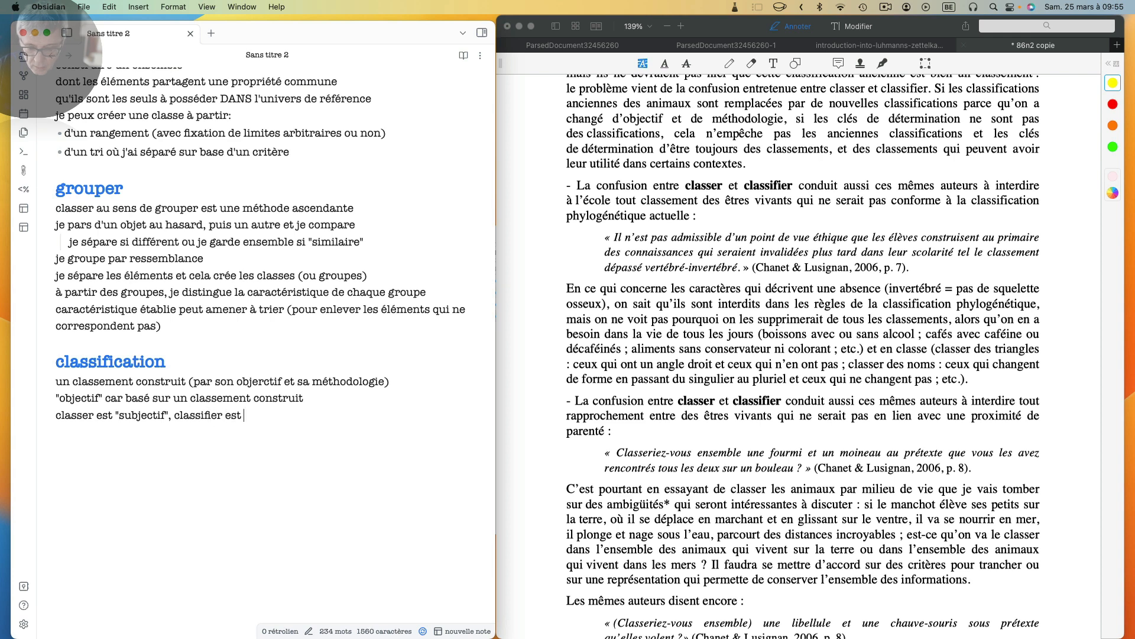
{"action": "type", "text": " \"objecti"}
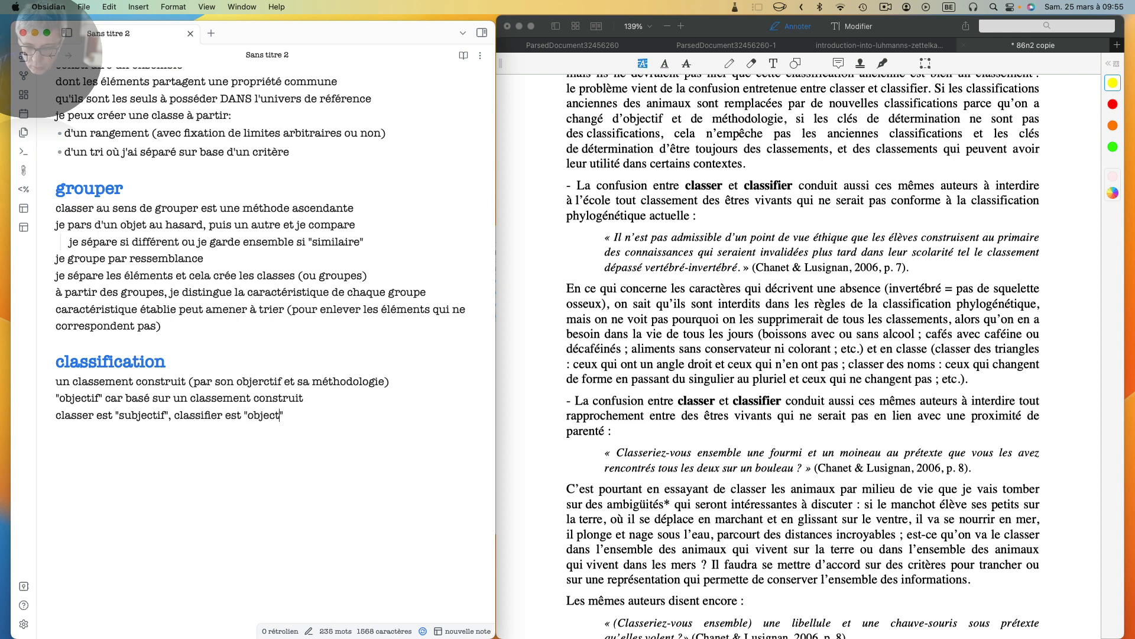
{"action": "type", "text": "f"}
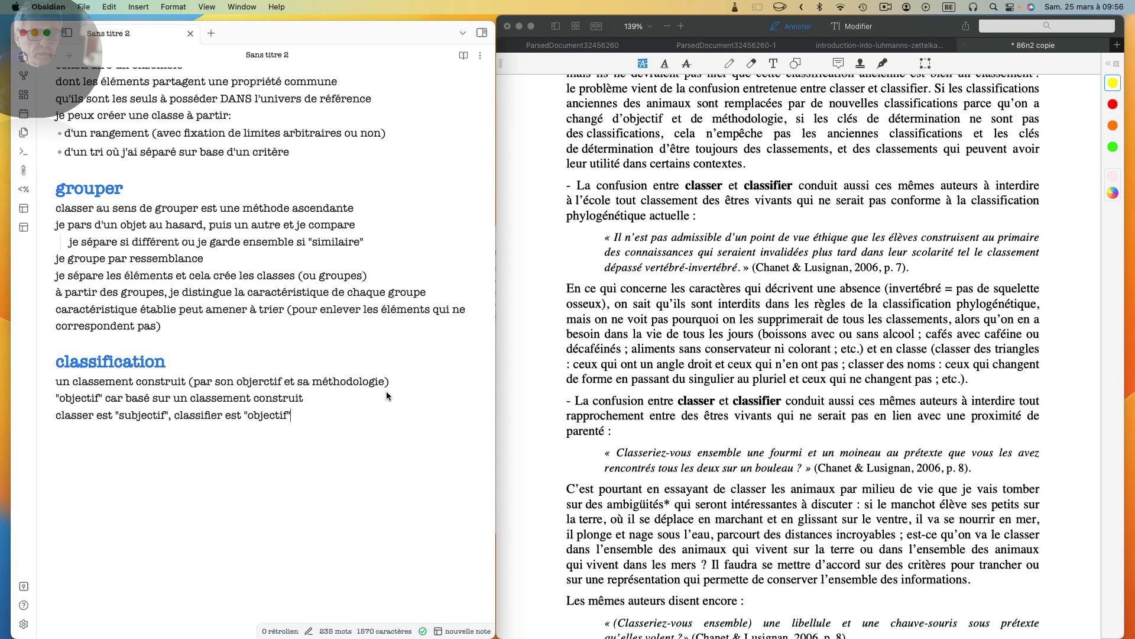
Step: Add a level-two heading "catégoriser" below the classification notes, matching the PDF article's next main section, and start a new line under it
{"action": "scroll", "coordinate": [365, 396], "scroll_direction": "down", "scroll_amount": 3}
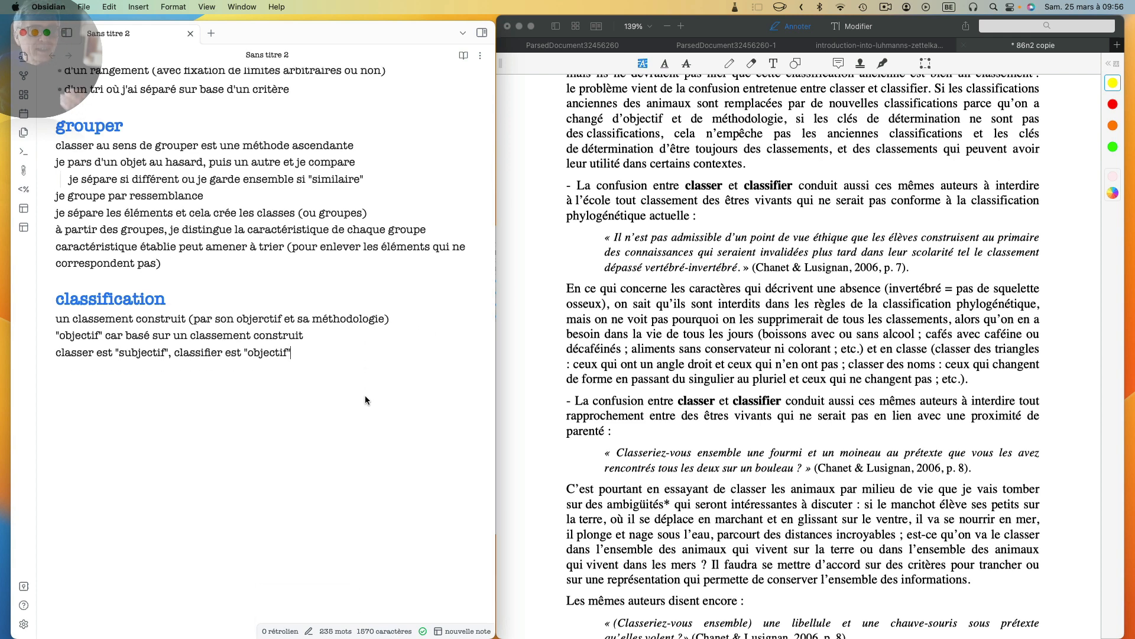
{"action": "scroll", "coordinate": [365, 400], "scroll_direction": "down", "scroll_amount": 1}
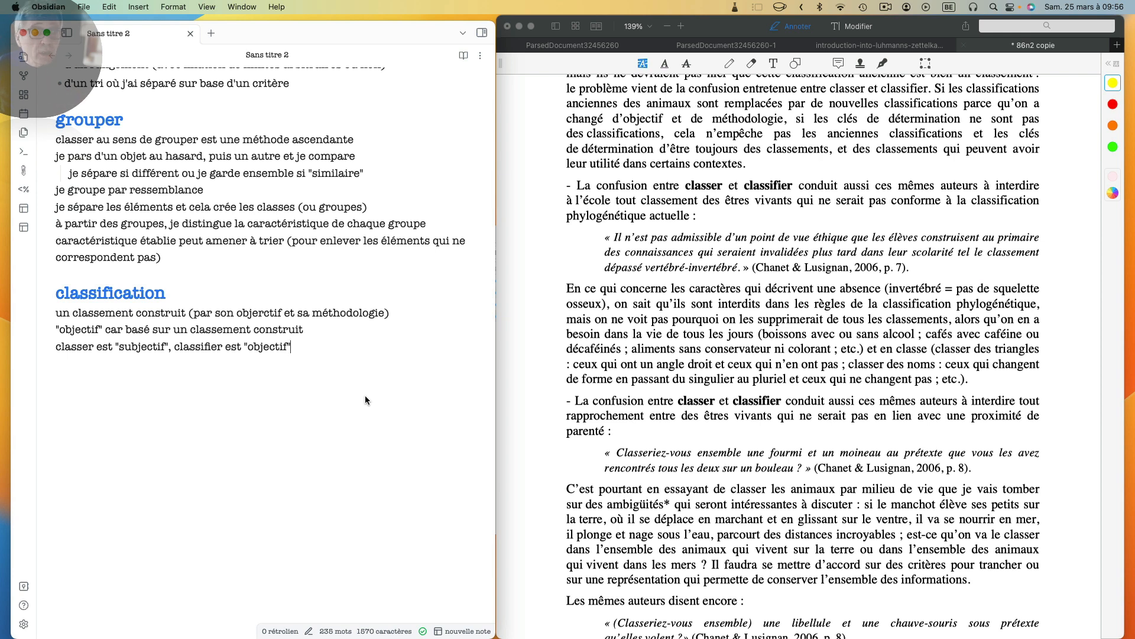
{"action": "scroll", "coordinate": [364, 395], "scroll_direction": "down", "scroll_amount": 2}
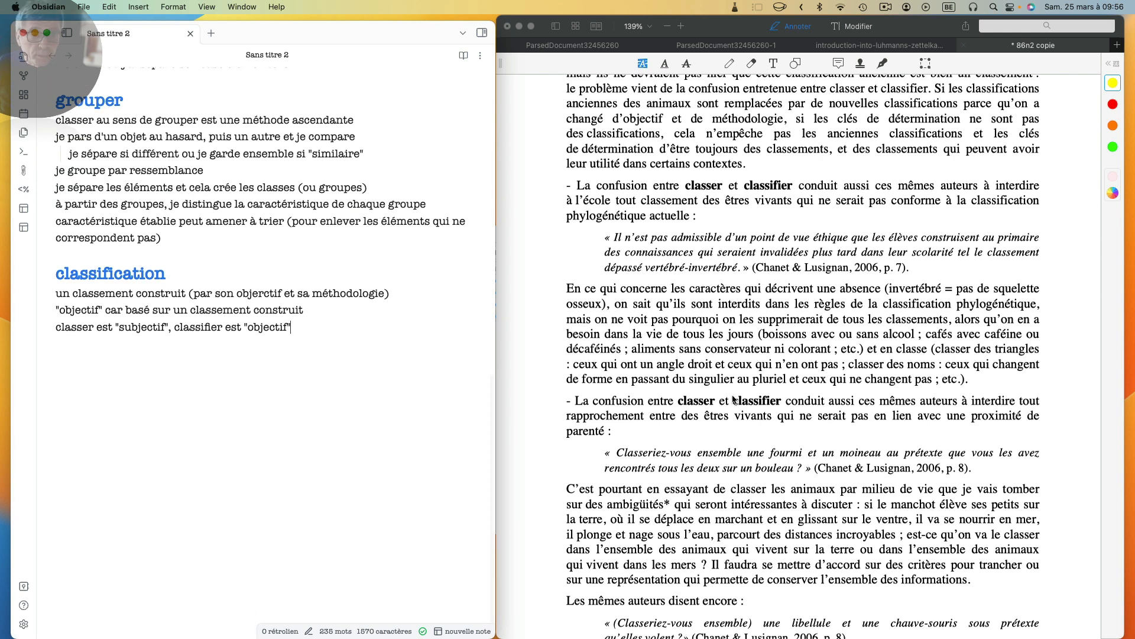
{"action": "scroll", "coordinate": [733, 401], "scroll_direction": "down", "scroll_amount": 4}
{"action": "scroll", "coordinate": [733, 401], "scroll_direction": "down", "scroll_amount": 10}
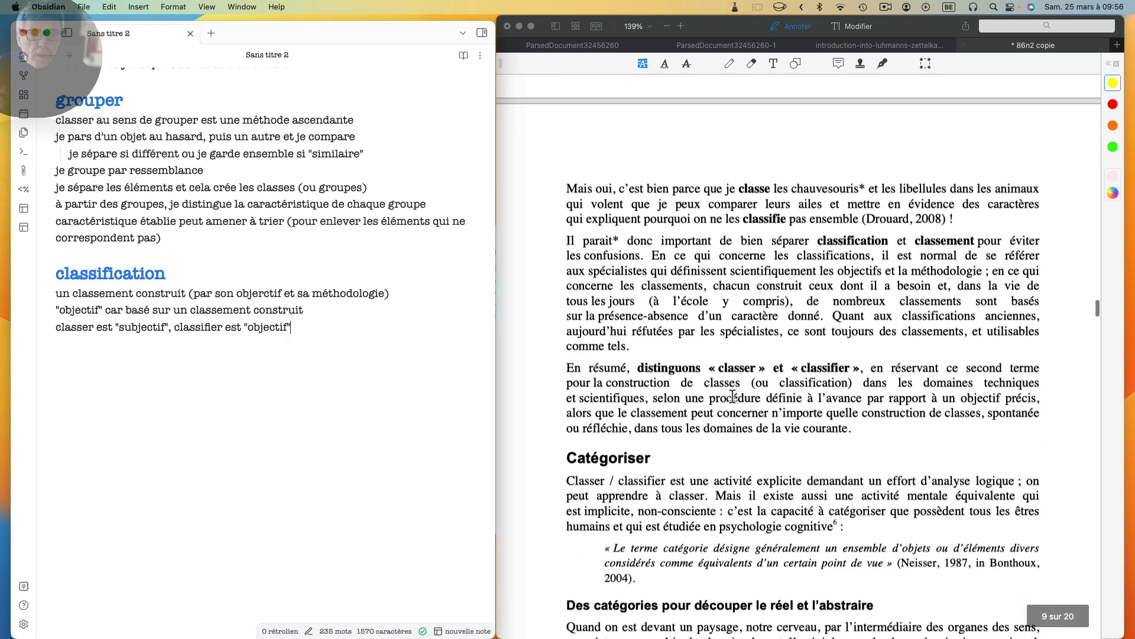
{"action": "scroll", "coordinate": [733, 395], "scroll_direction": "down", "scroll_amount": 5}
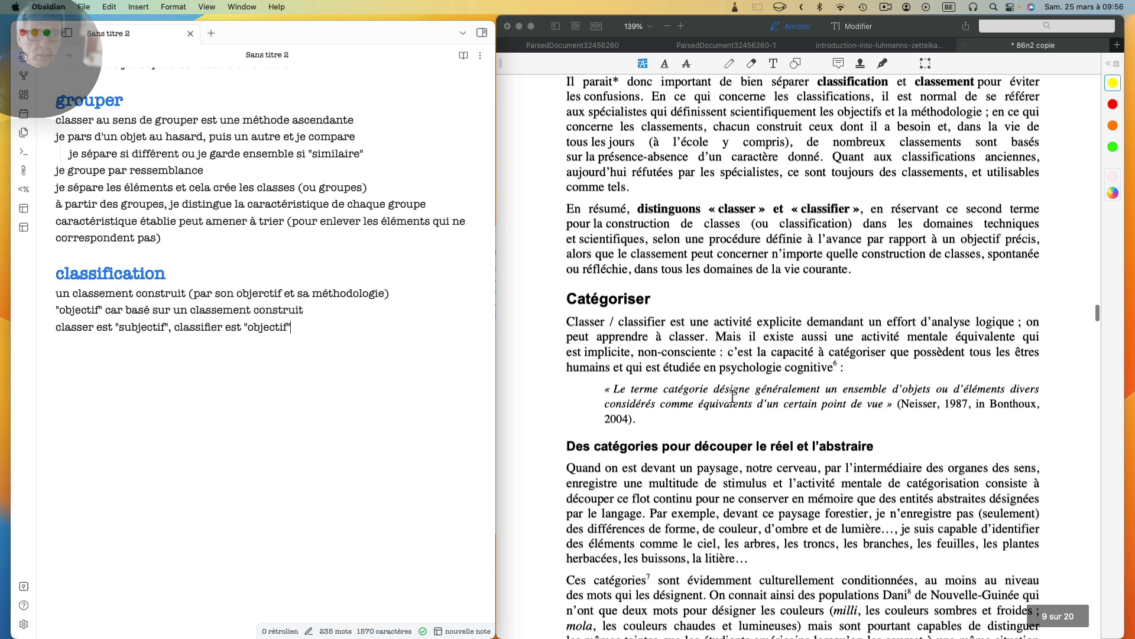
{"action": "left_click", "coordinate": [314, 356]}
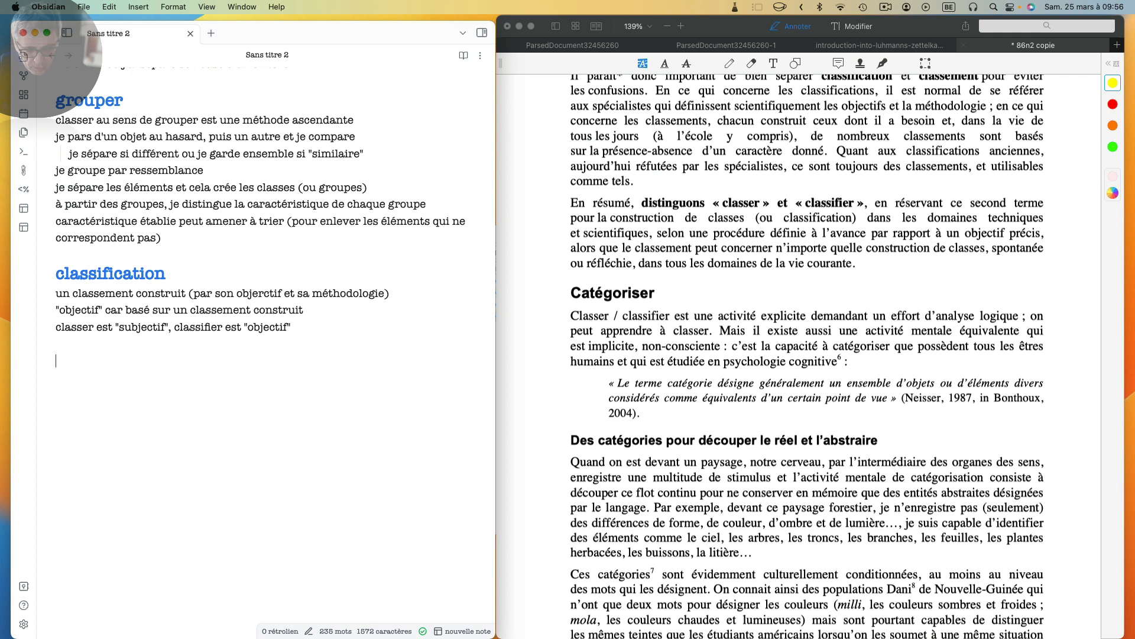
{"action": "key", "text": "Return"}
{"action": "key", "text": "Return"}
{"action": "type", "text": "## caté"}
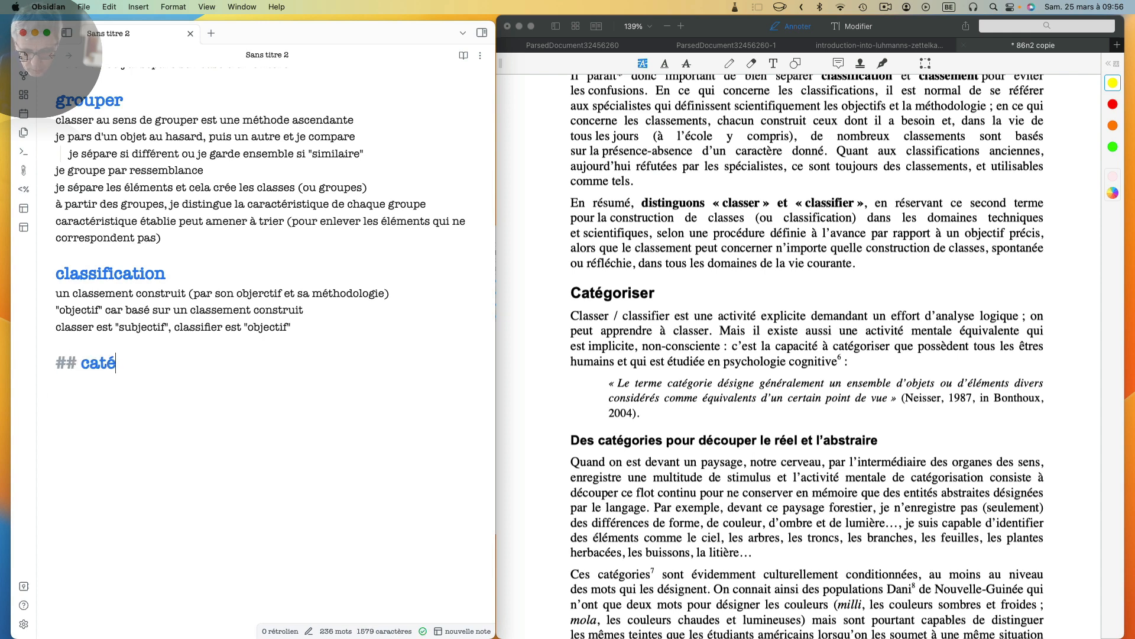
{"action": "type", "text": "goriser"}
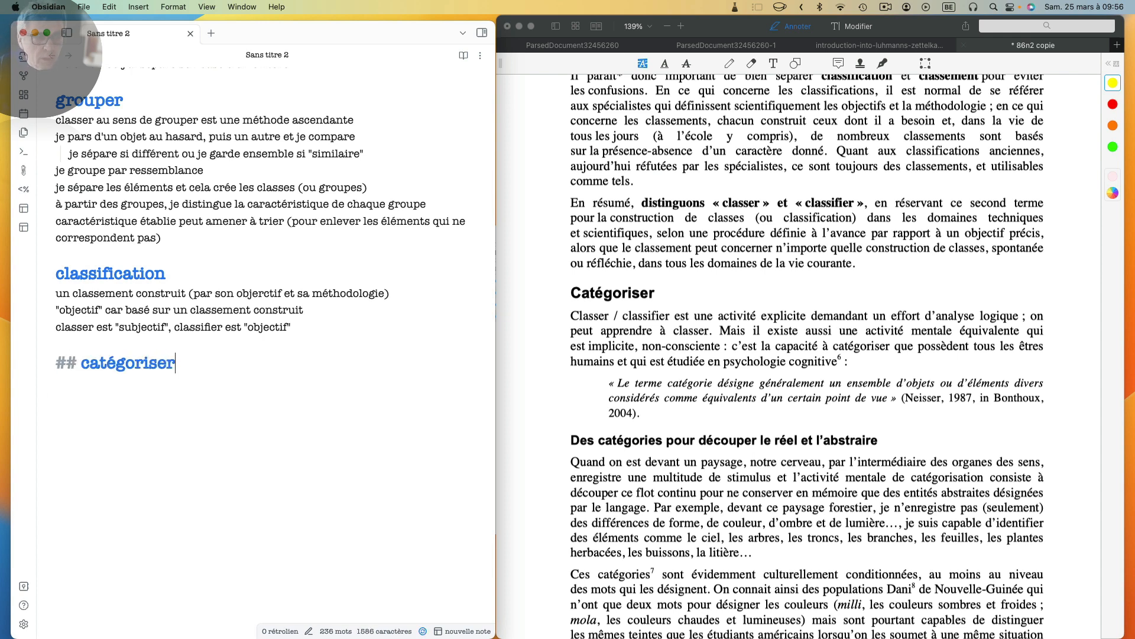
{"action": "key", "text": "Return"}
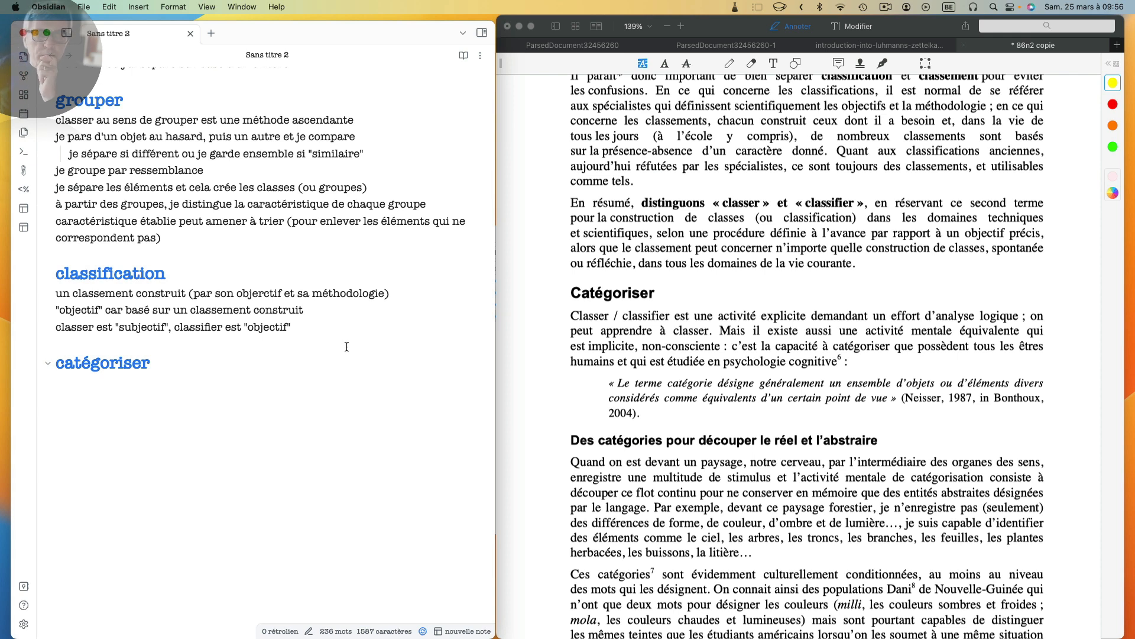
Step: In the PDF's "Catégoriser" section, highlight in yellow "Classer / classifier est une activité explicite demandant un effort d'analyse logique ;" and "apprendre à classer"
{"action": "left_click", "coordinate": [575, 319]}
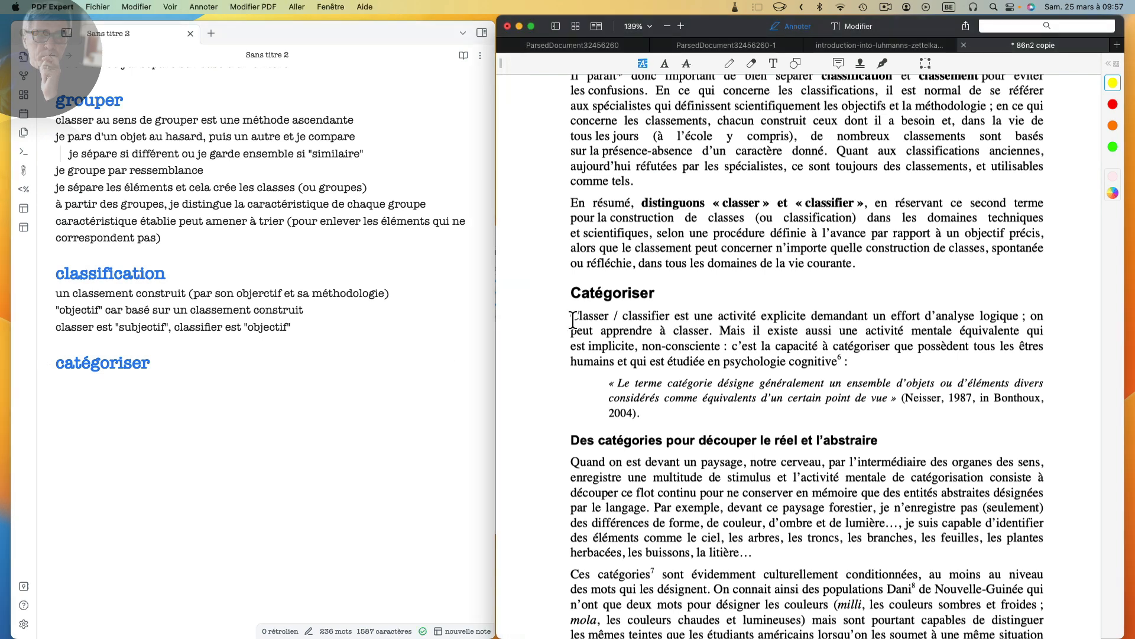
{"action": "left_click_drag", "start_coordinate": [572, 316], "coordinate": [1028, 319]}
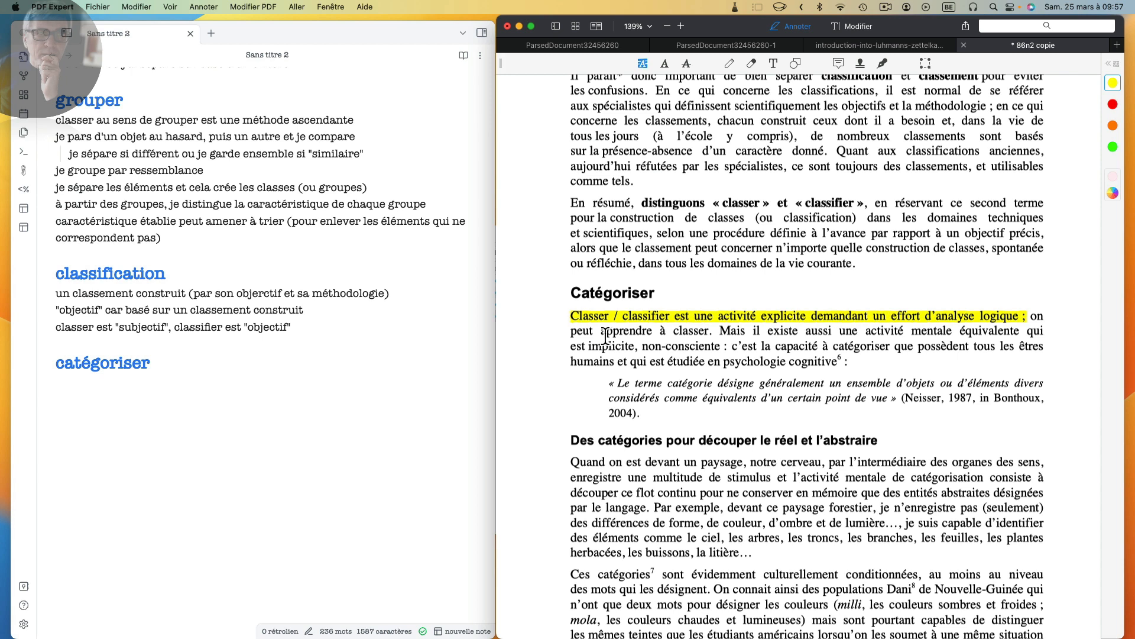
{"action": "left_click_drag", "start_coordinate": [601, 331], "coordinate": [712, 334]}
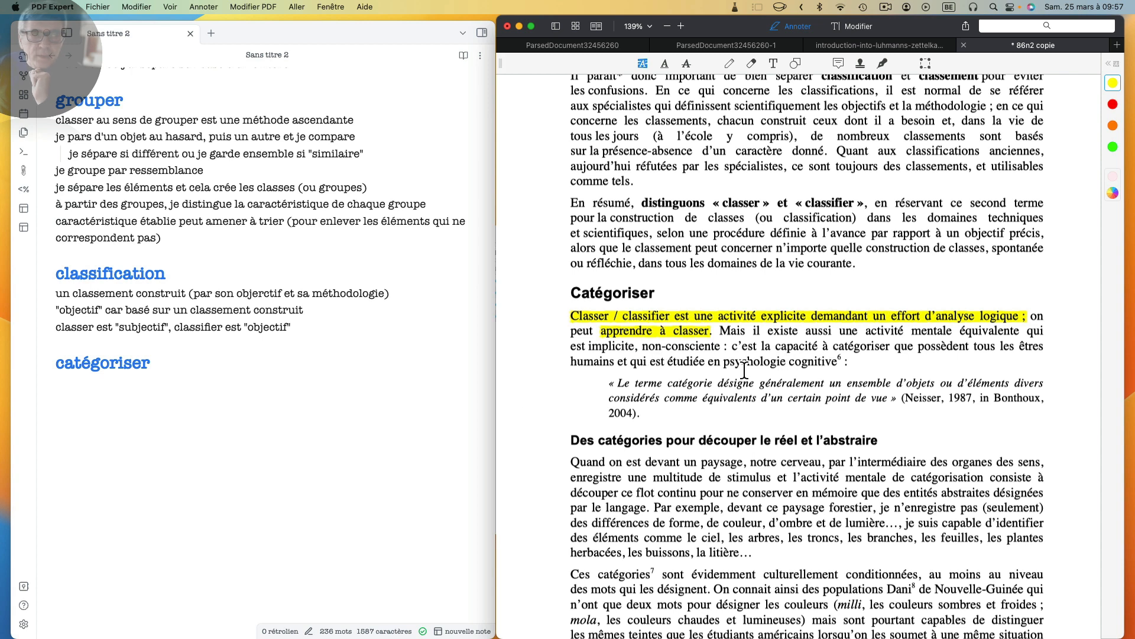
Step: In the Obsidian note, write under "catégoriser": "activité implicite et non-consciente (alors que classer est un processus d'analyse logique)"
{"action": "left_click", "coordinate": [133, 392]}
{"action": "type", "text": "activité"}
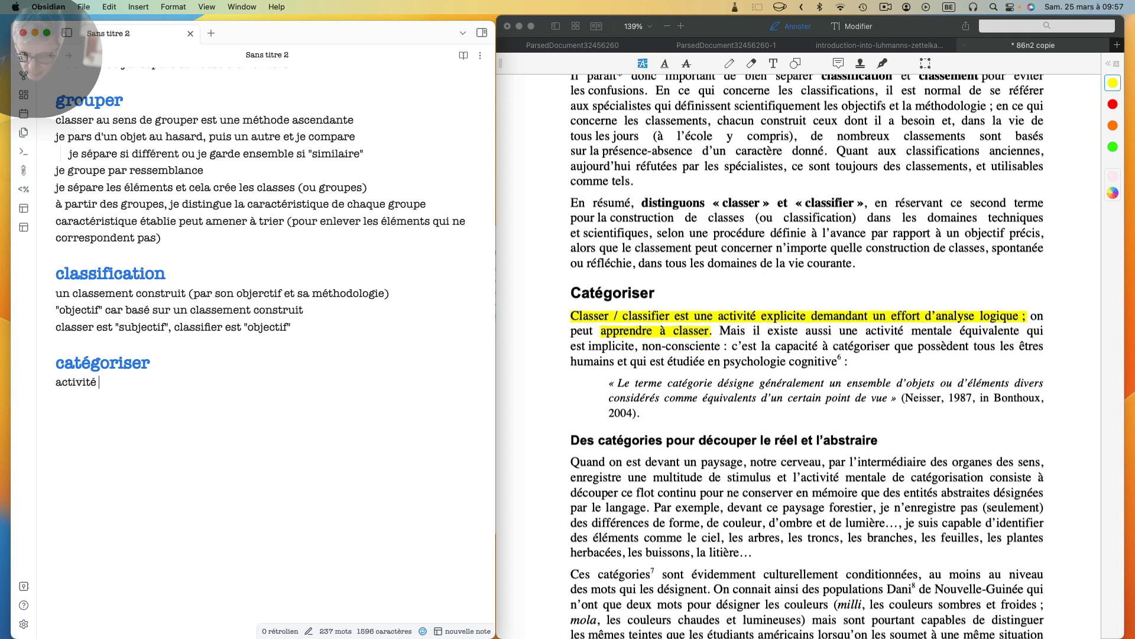
{"action": "type", "text": " implicite"}
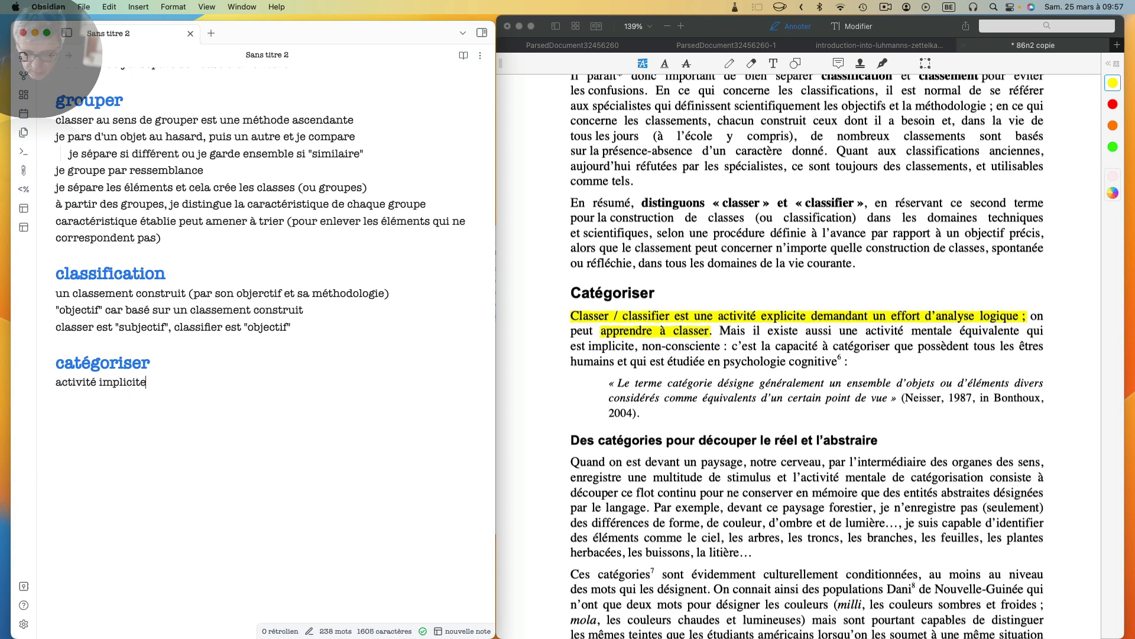
{"action": "type", "text": " et non-"}
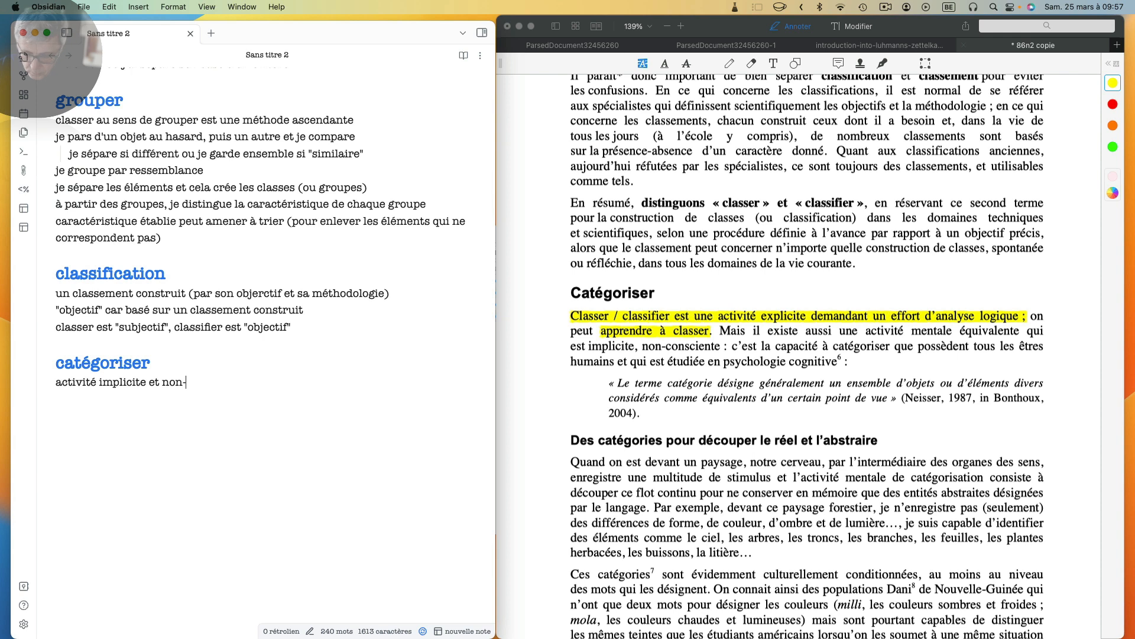
{"action": "type", "text": "consciente"}
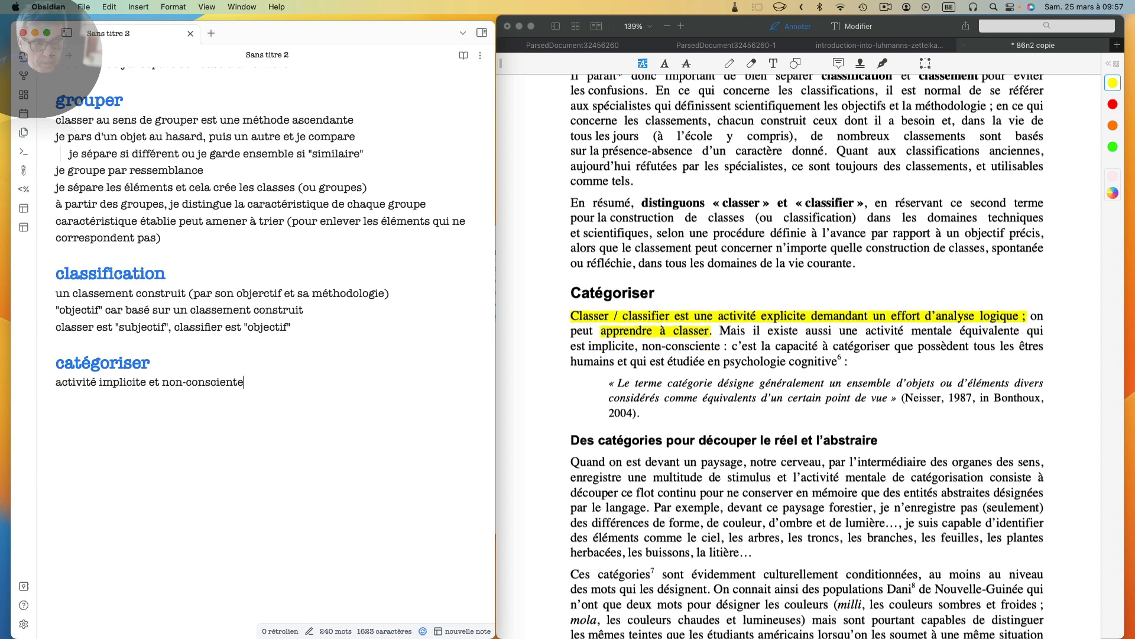
{"action": "type", "text": " (alors q"}
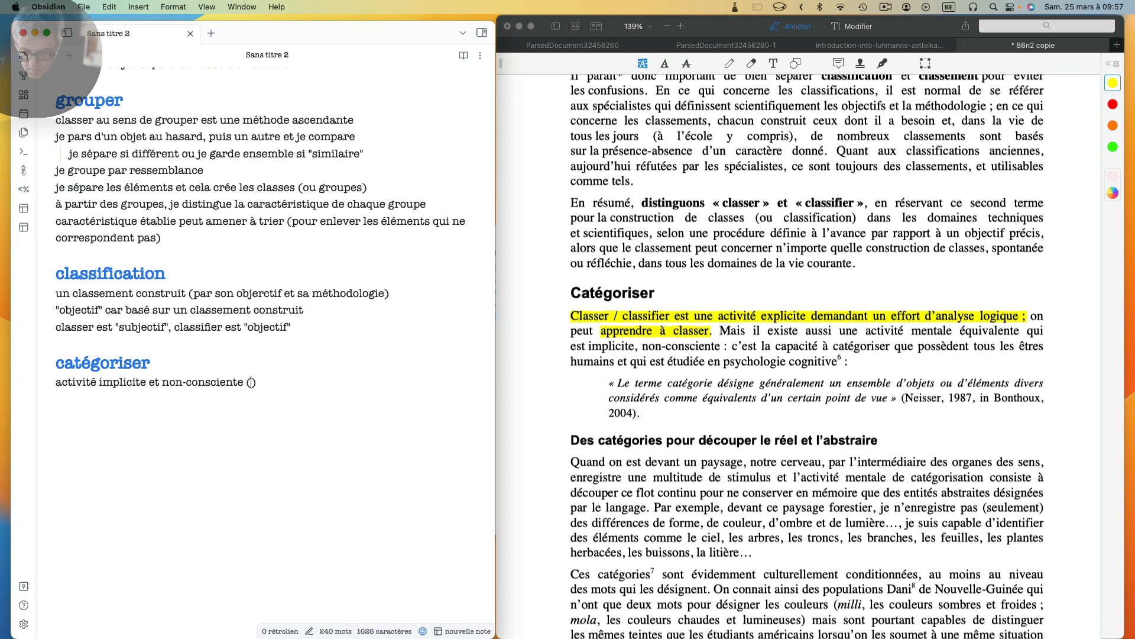
{"action": "type", "text": "ue classer"}
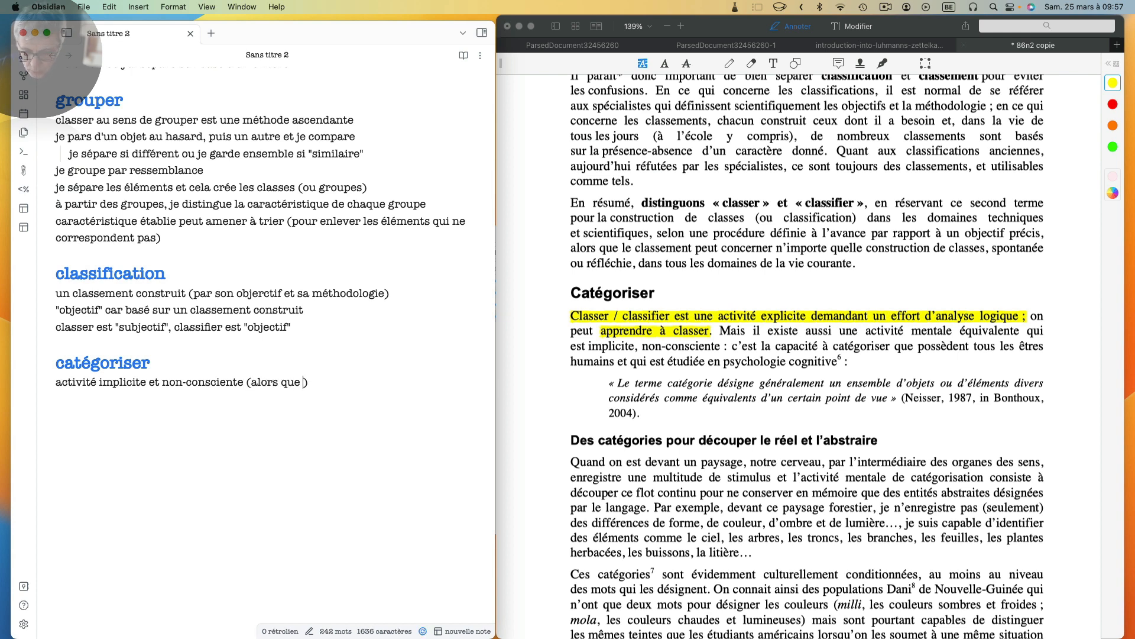
{"action": "type", "text": " est un processus"}
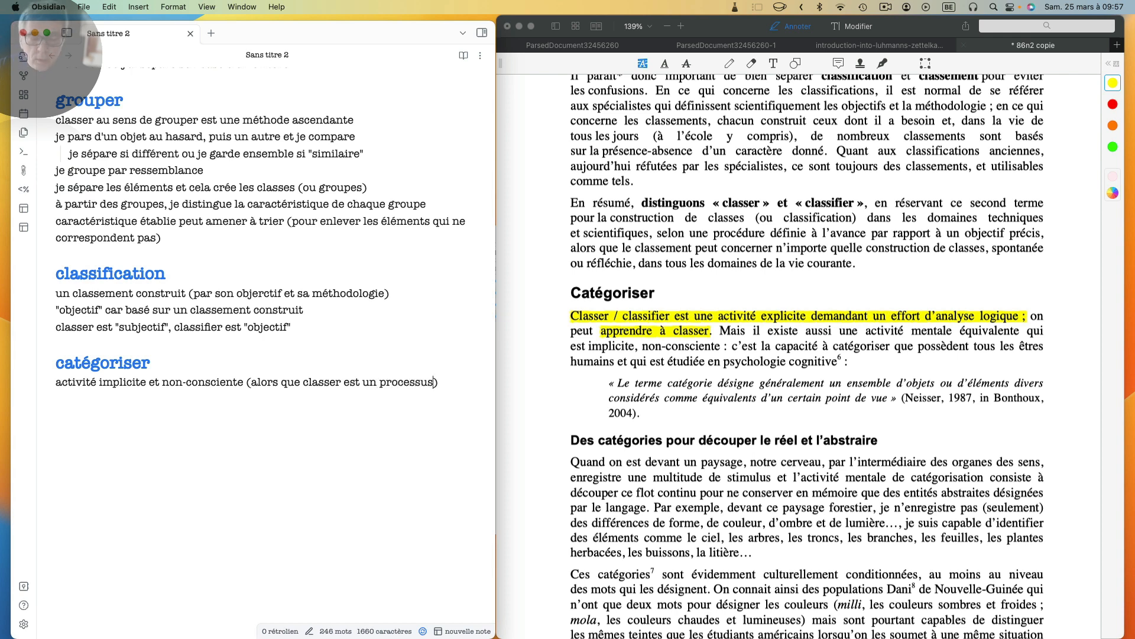
{"action": "type", "text": " d'analy"}
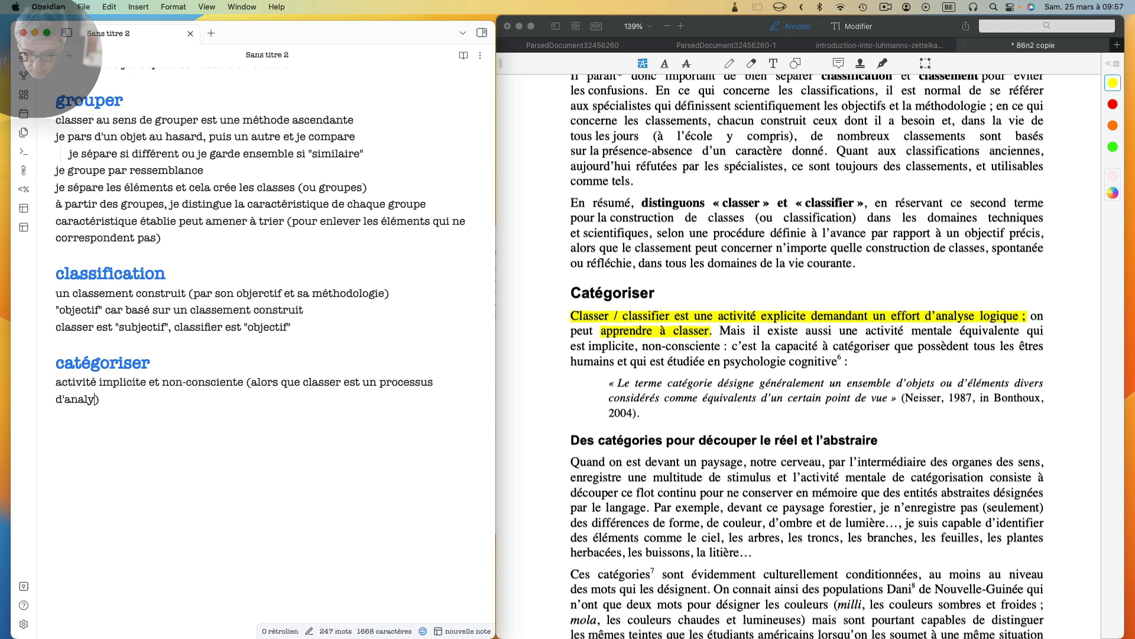
{"action": "type", "text": "se logique)"}
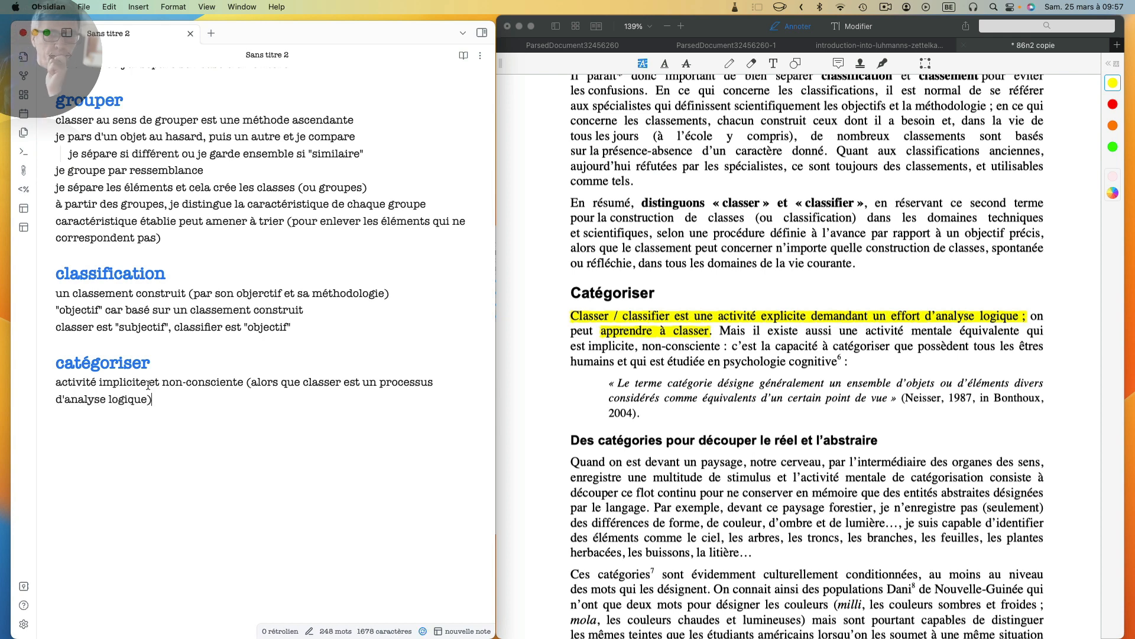
Step: Add the line "découper le réel et l'arbitraire" below the first remark in the "catégoriser" section of the note
{"action": "scroll", "coordinate": [448, 380], "scroll_direction": "down", "scroll_amount": 2}
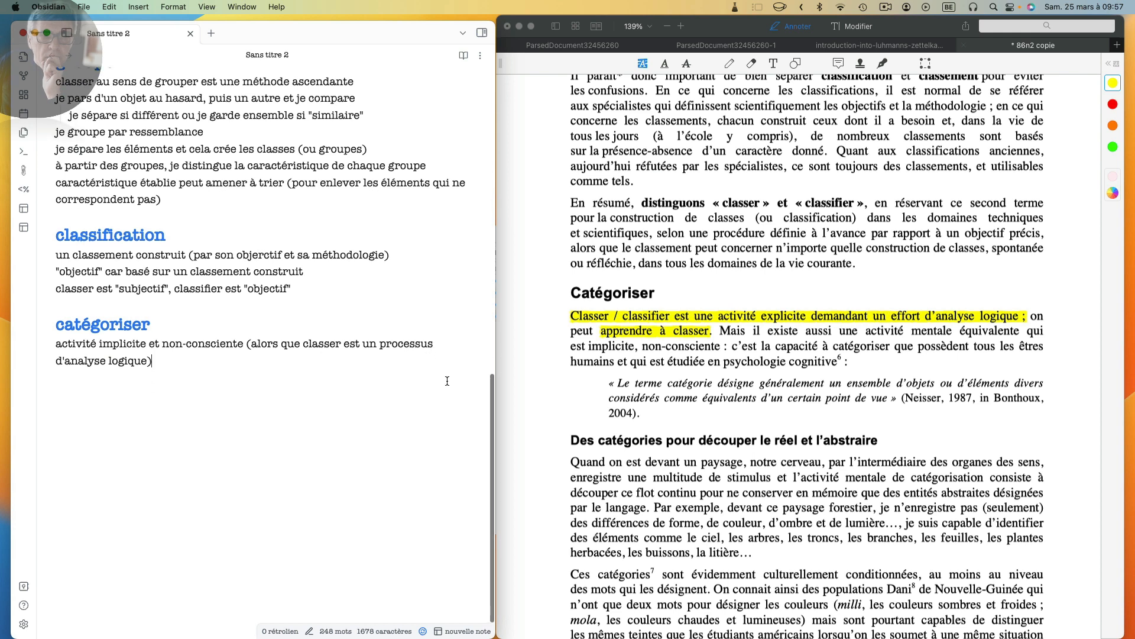
{"action": "scroll", "coordinate": [694, 392], "scroll_direction": "down", "scroll_amount": 5}
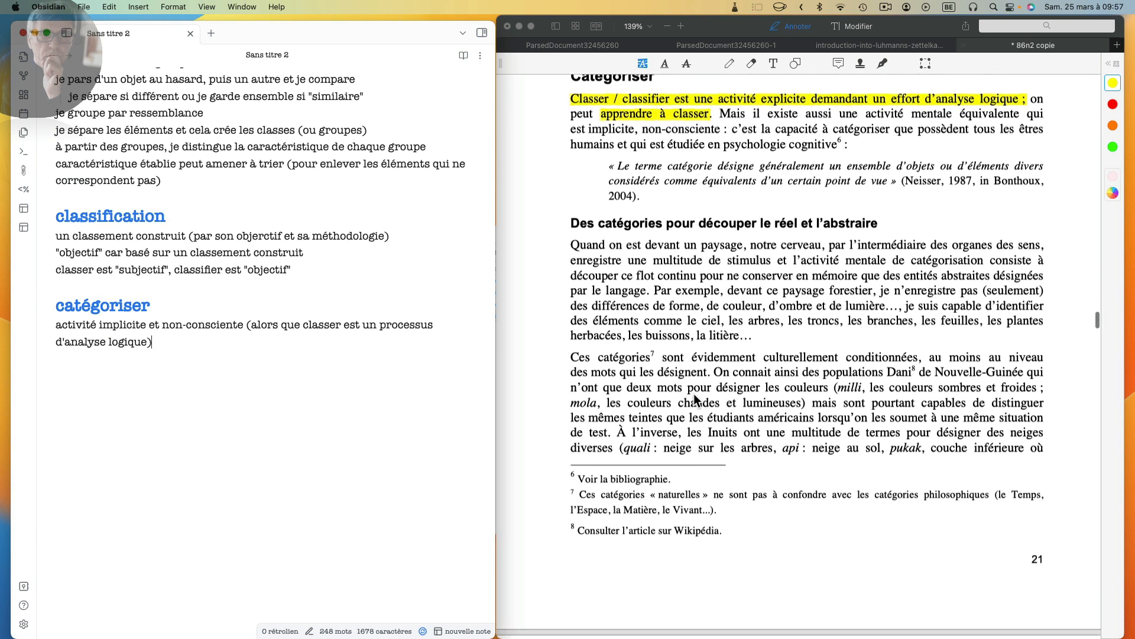
{"action": "scroll", "coordinate": [694, 393], "scroll_direction": "down", "scroll_amount": 1}
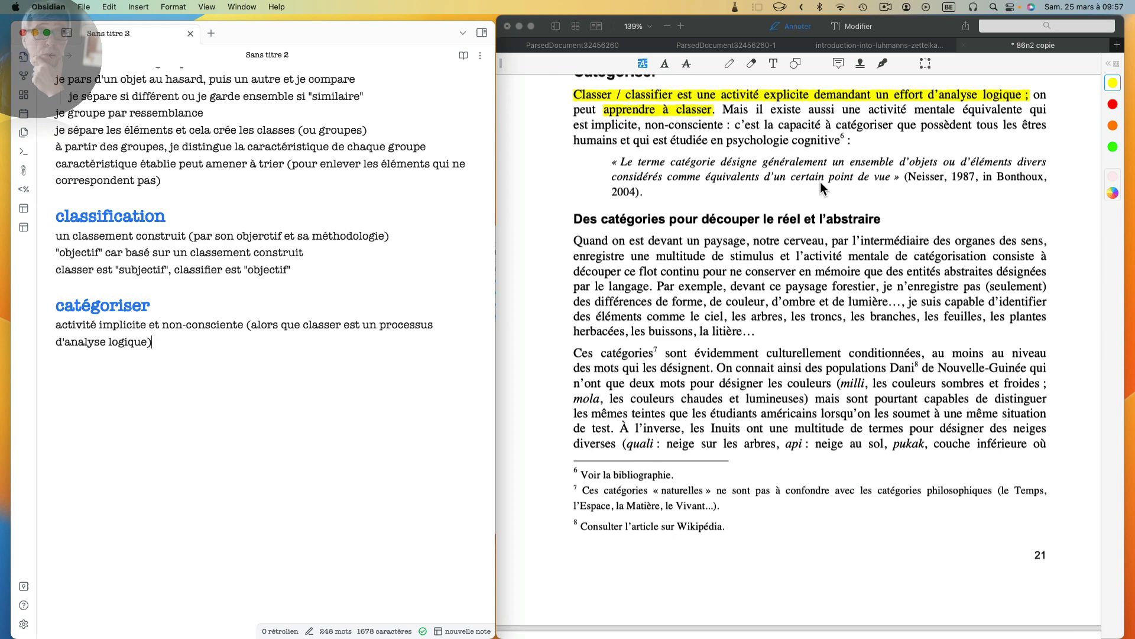
{"action": "scroll", "coordinate": [821, 182], "scroll_direction": "up", "scroll_amount": 2}
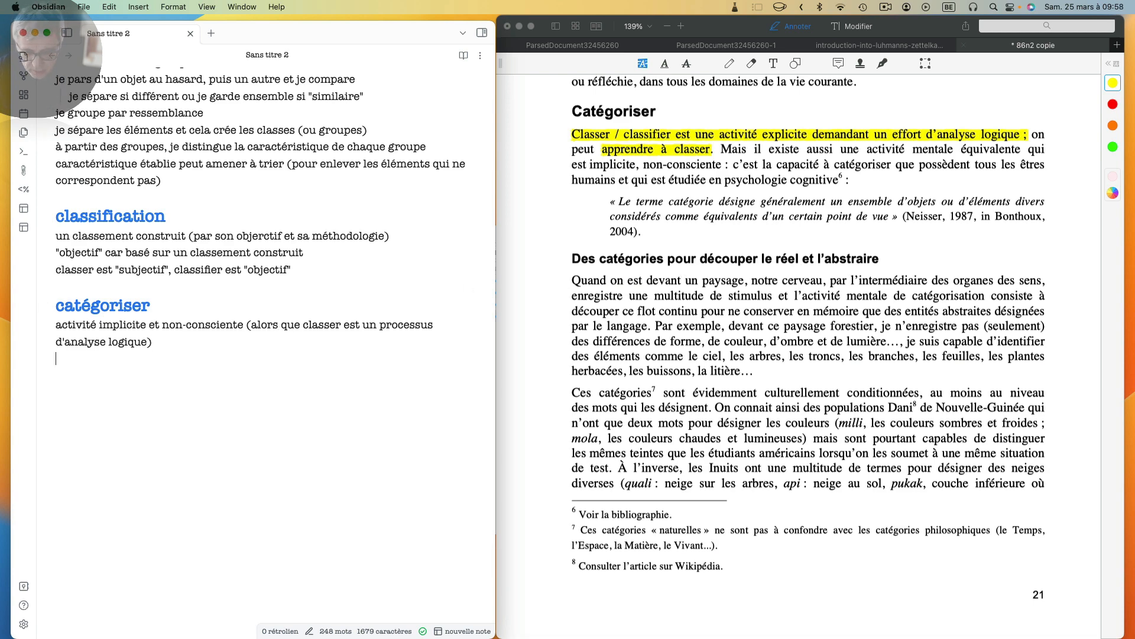
{"action": "type", "text": "découper "}
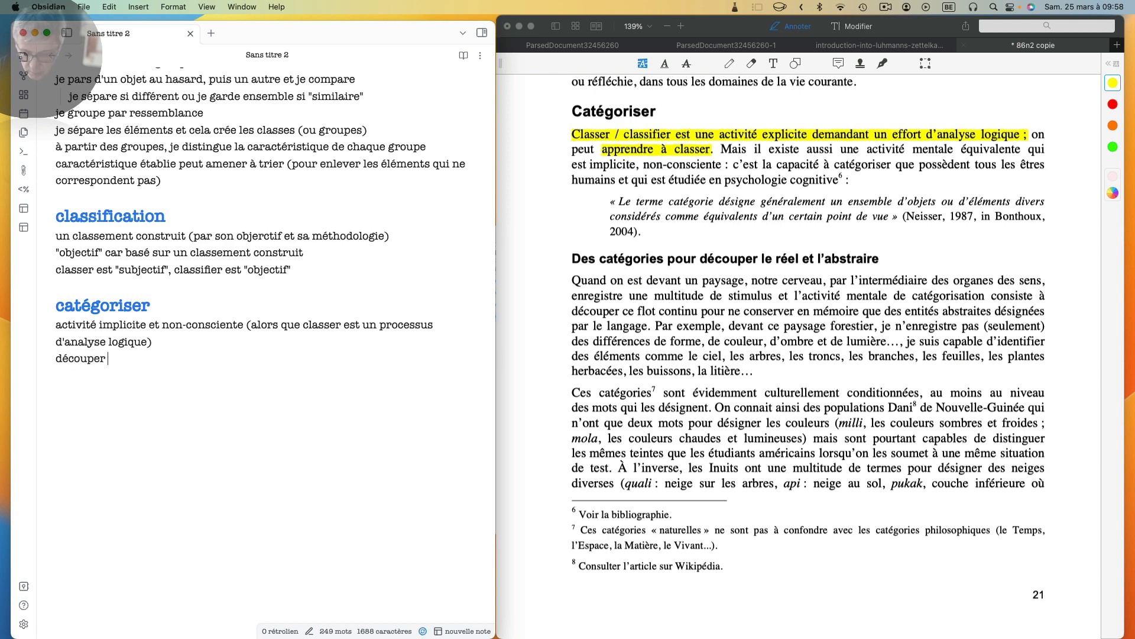
{"action": "type", "text": "le réel et l'arbitrai"}
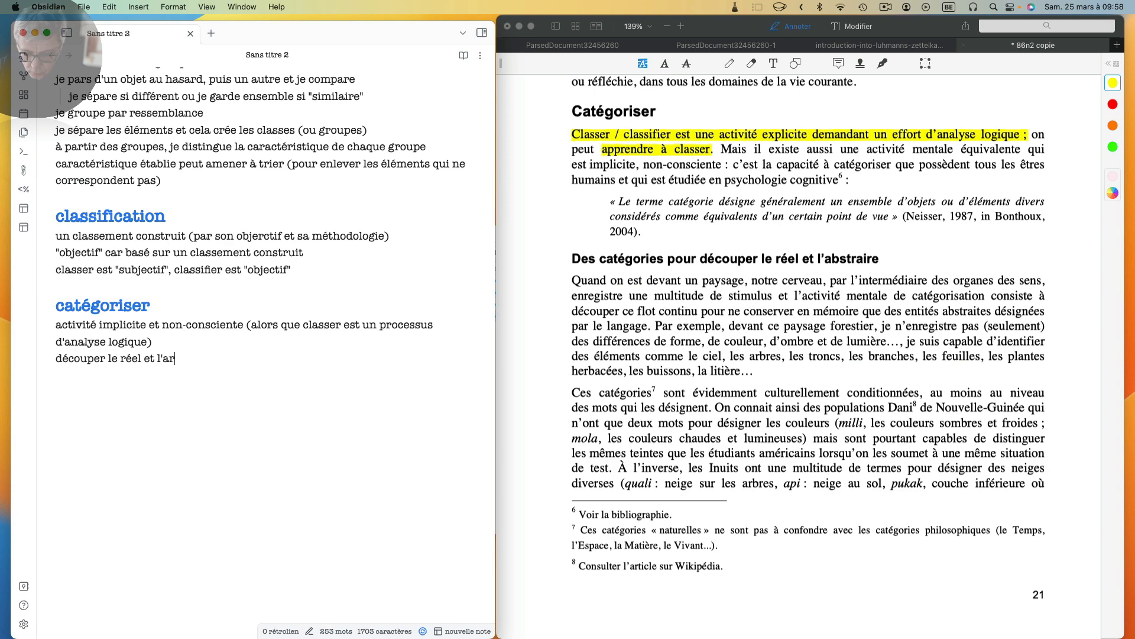
{"action": "type", "text": "re"}
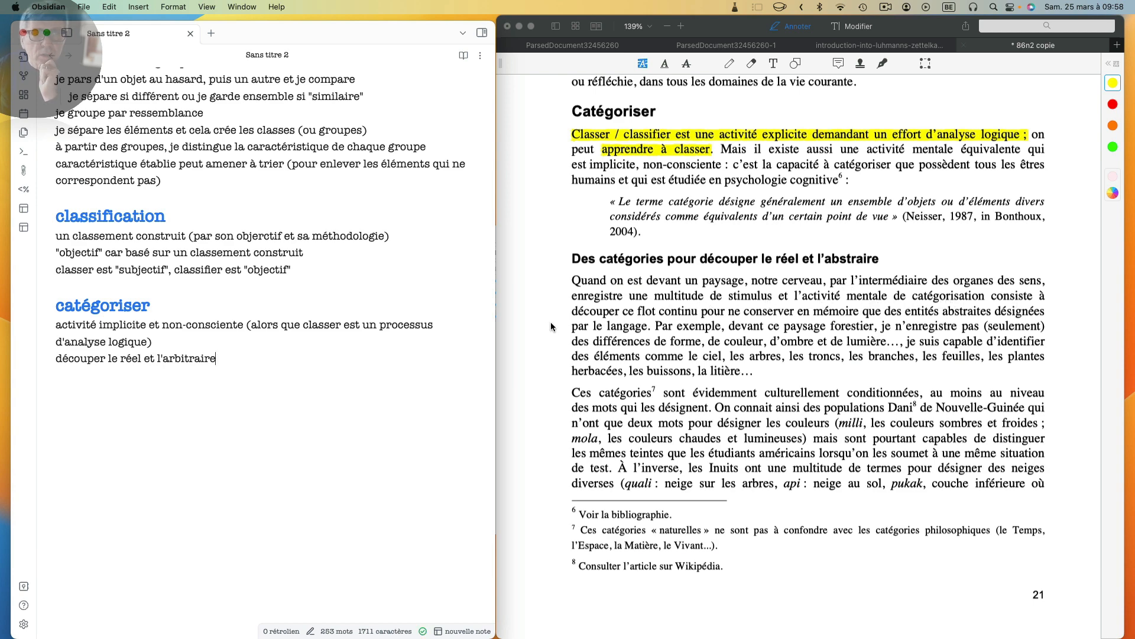
Step: Add a new line to the "catégoriser" notes reading "découple du flot continu du VAKO (perceptions)"
{"action": "left_click", "coordinate": [367, 374]}
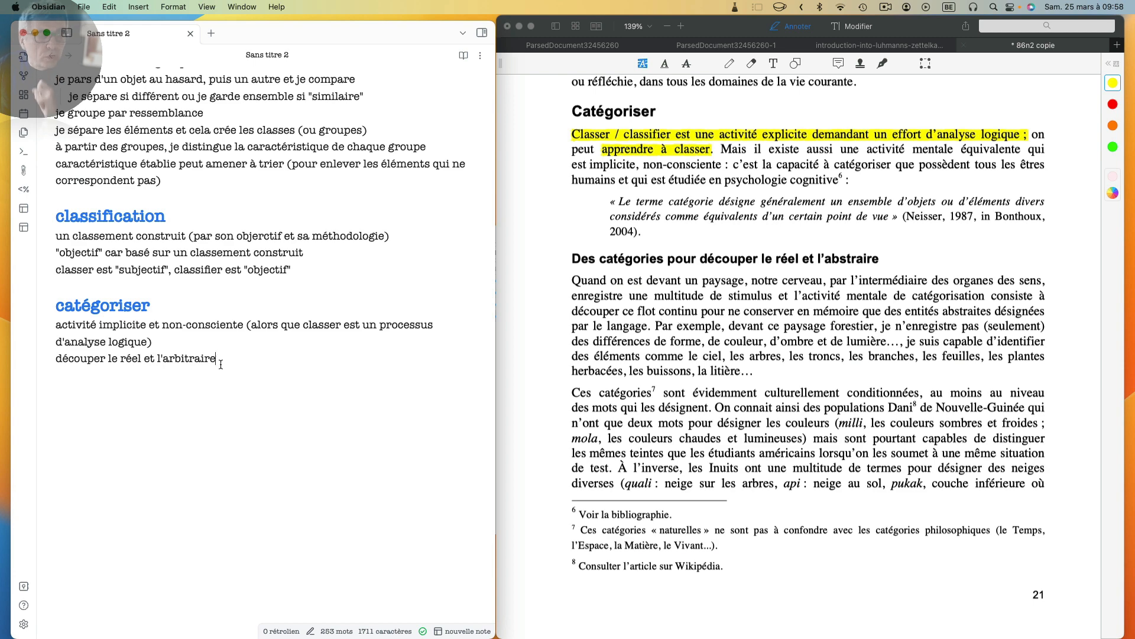
{"action": "key", "text": "Return"}
{"action": "type", "text": "déc"}
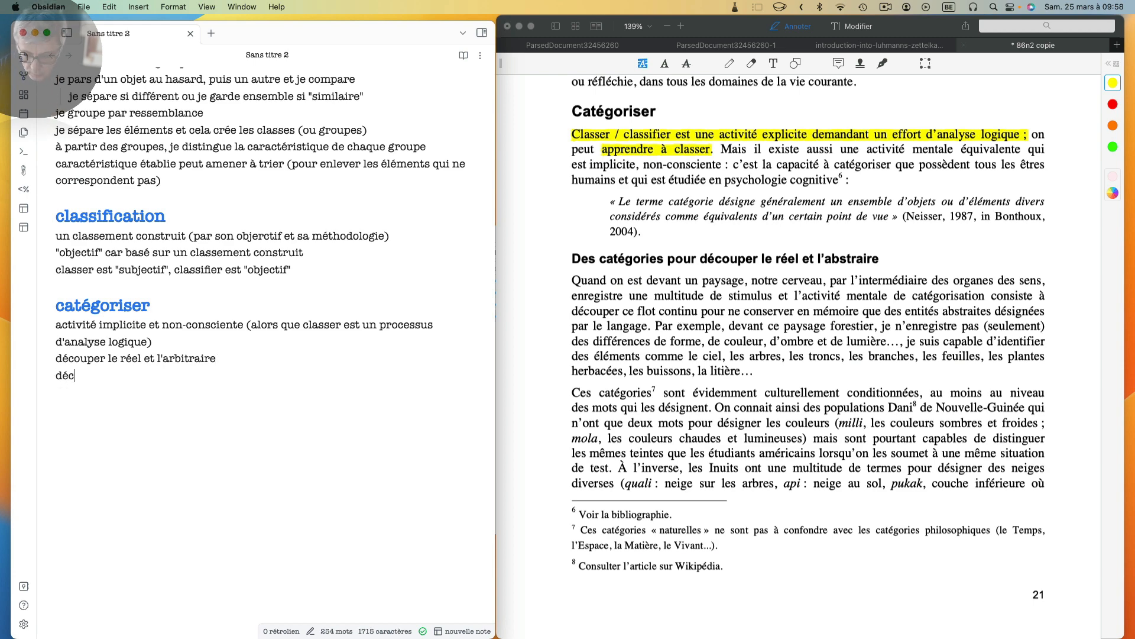
{"action": "type", "text": "ouple du flot"}
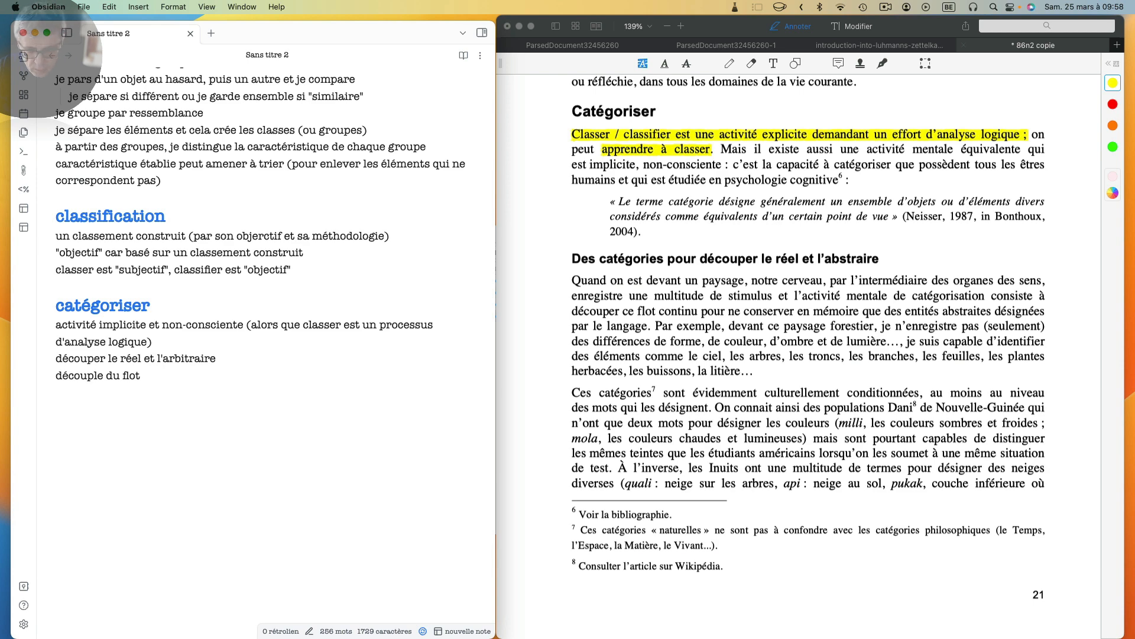
{"action": "type", "text": "du VAKO (percep"}
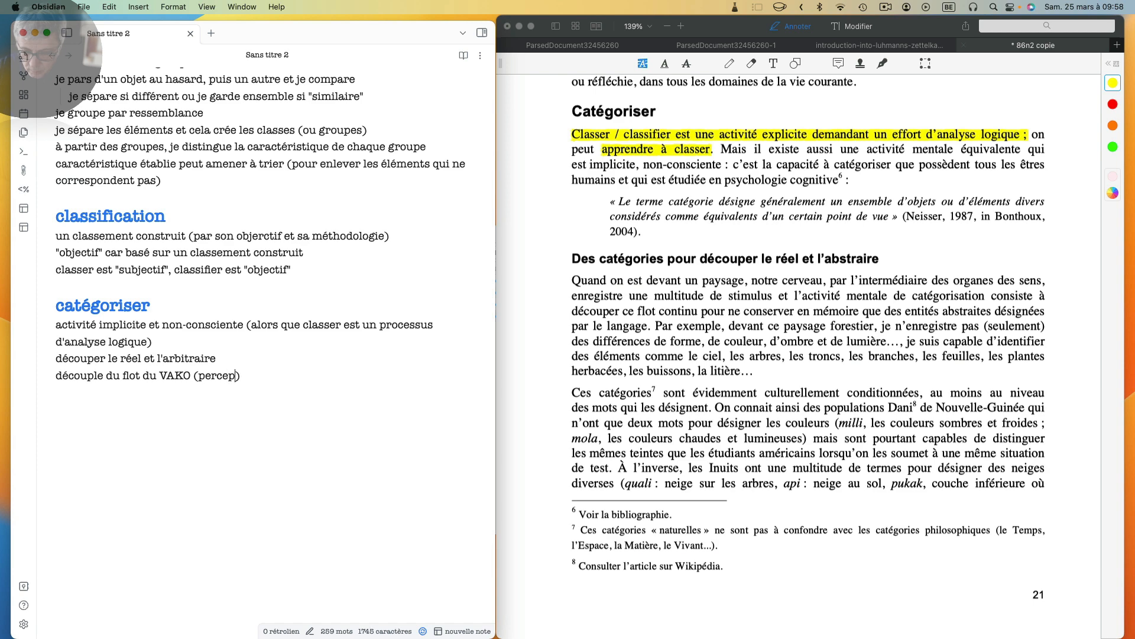
{"action": "type", "text": "tions"}
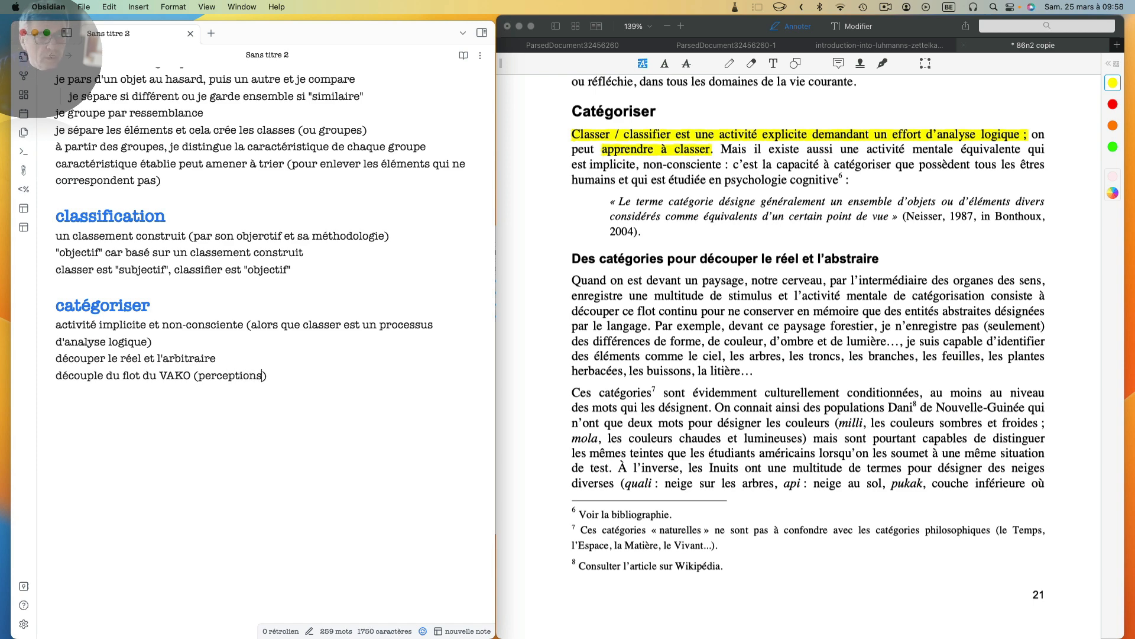
{"action": "left_click", "coordinate": [144, 375]}
{"action": "type", "text": "continu"}
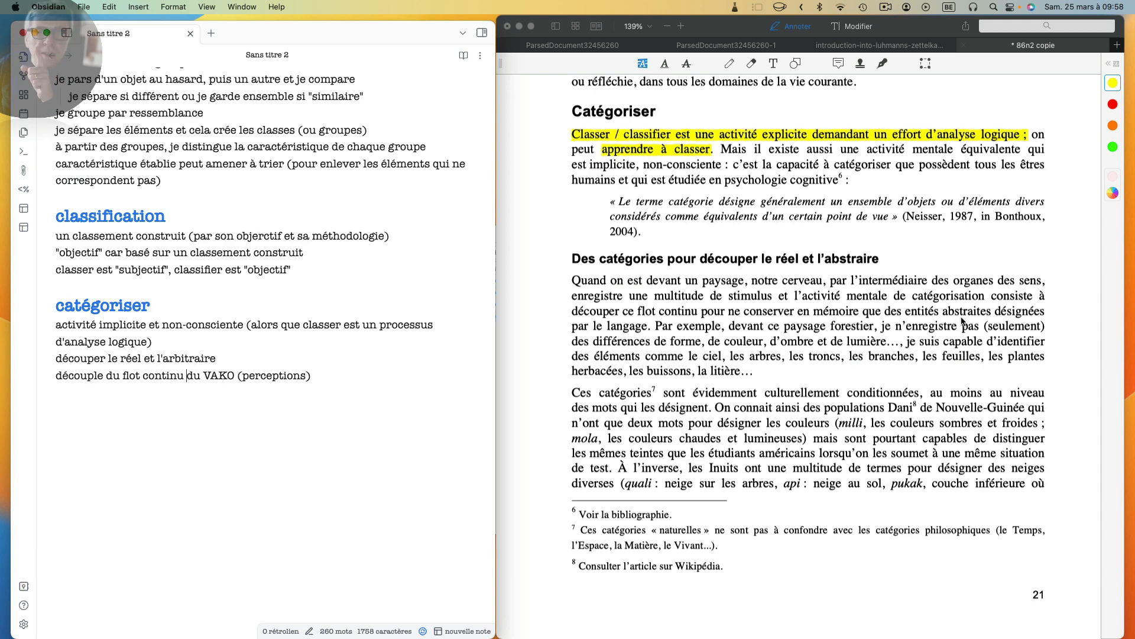
Step: Add an indented sub-line below the VAKO line reading "abstraction (généralisation, distorison, omission)"
{"action": "left_click", "coordinate": [331, 379]}
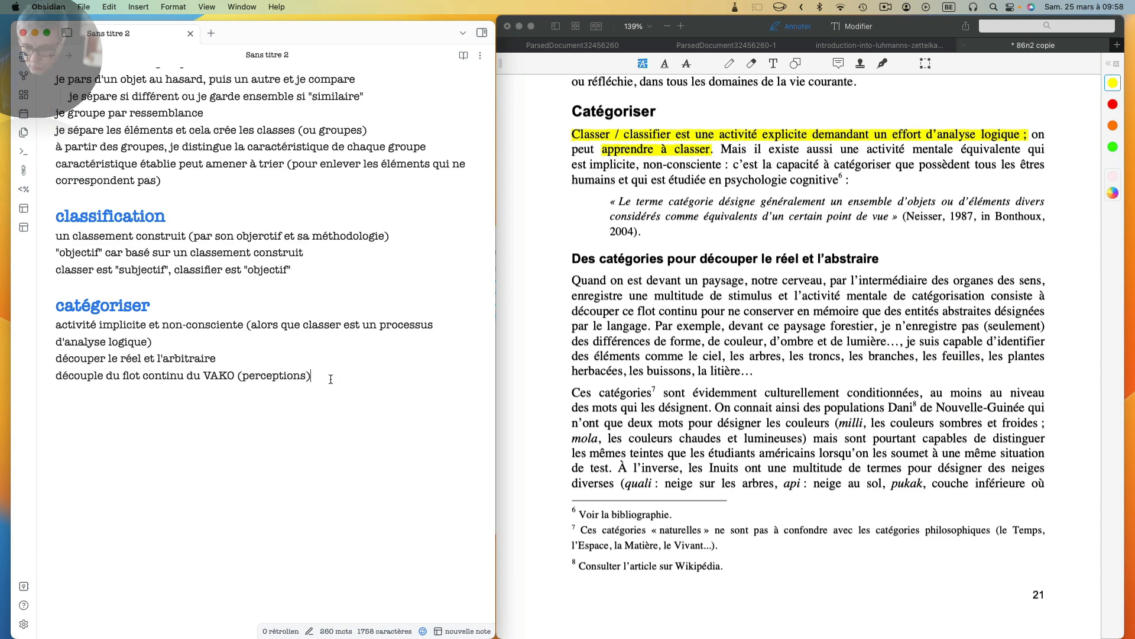
{"action": "key", "text": "Return"}
{"action": "key", "text": "Tab"}
{"action": "type", "text": "a"}
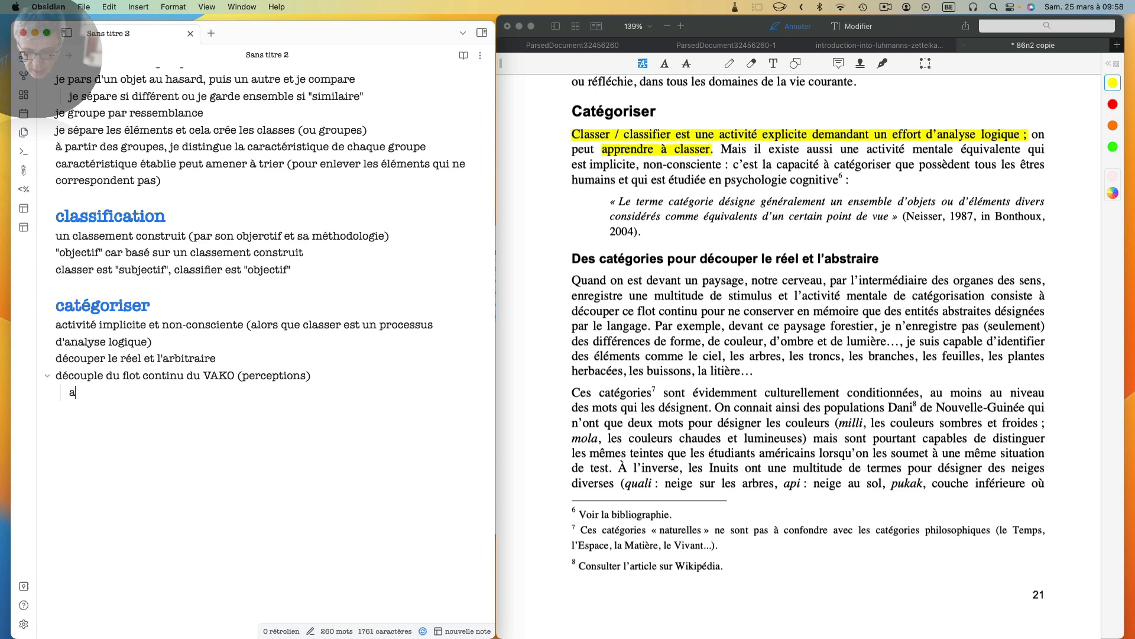
{"action": "type", "text": "bstraction ("}
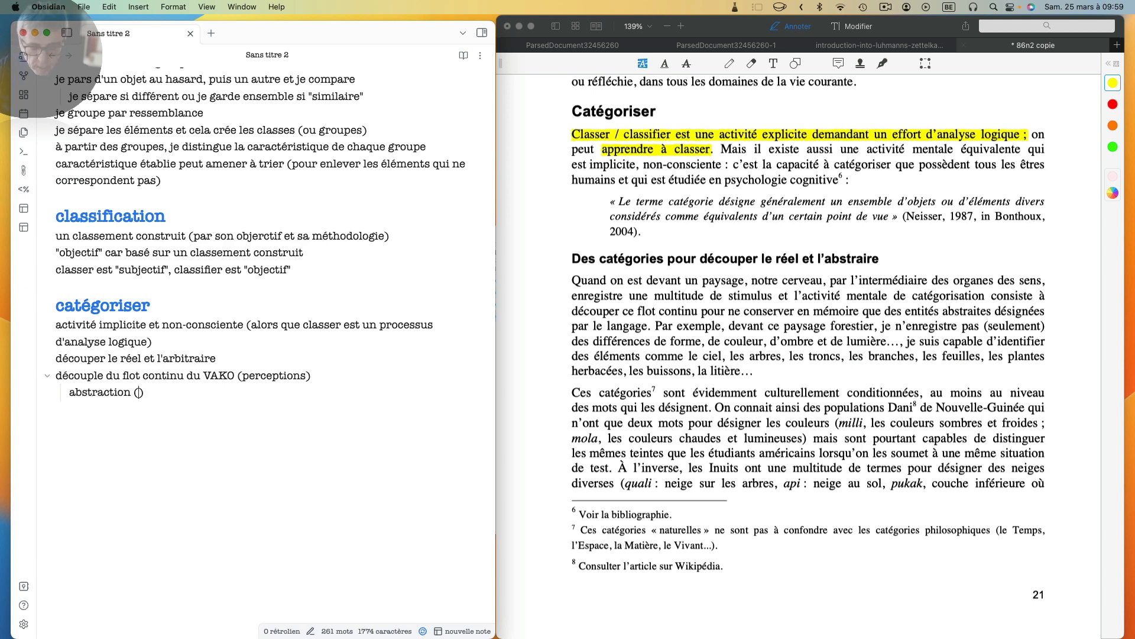
{"action": "type", "text": "générali"}
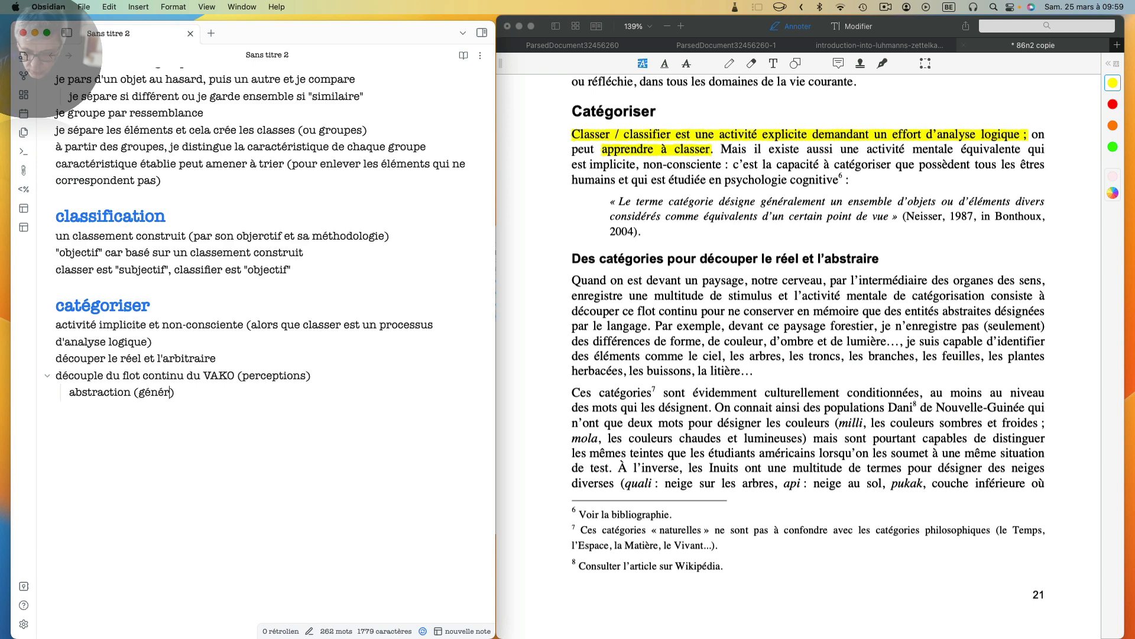
{"action": "type", "text": "sation, "}
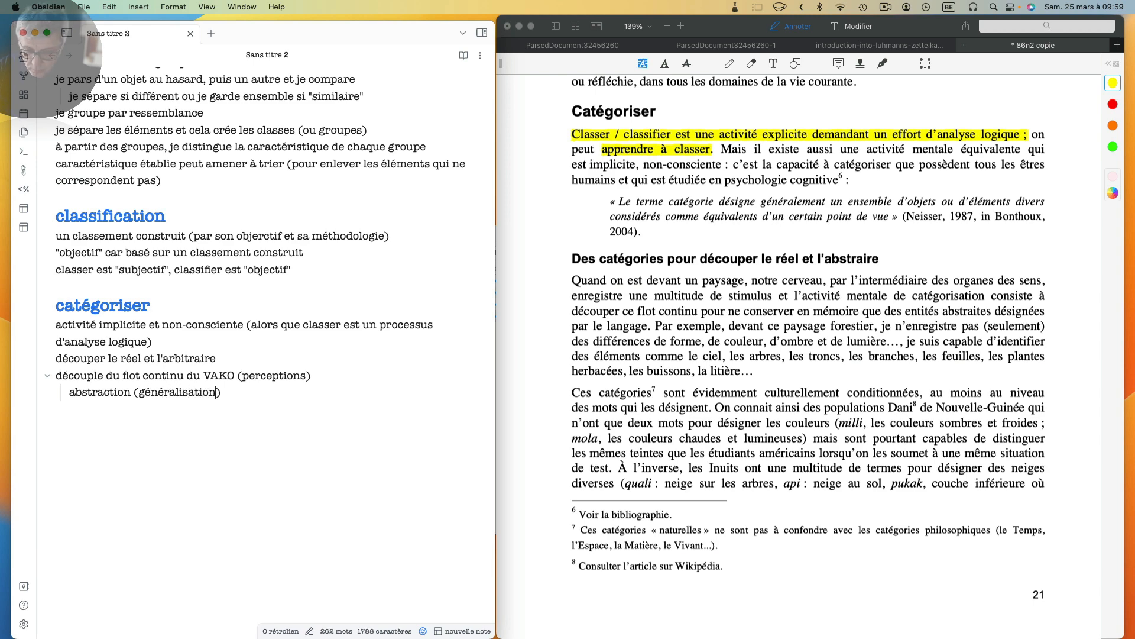
{"action": "type", "text": "distorison"}
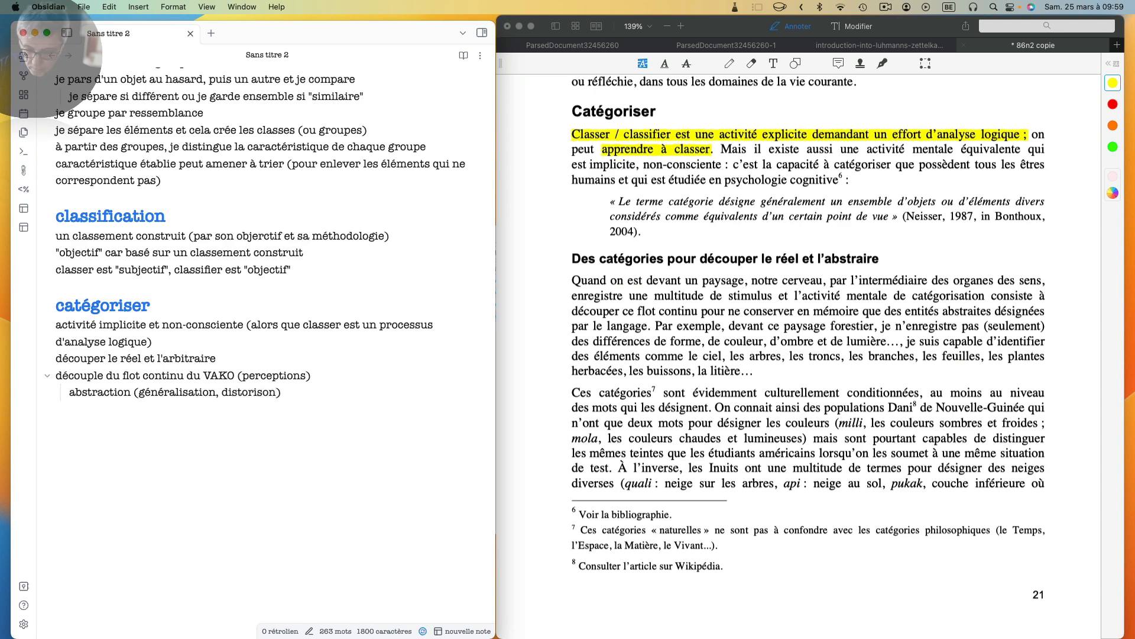
{"action": "type", "text": ", "}
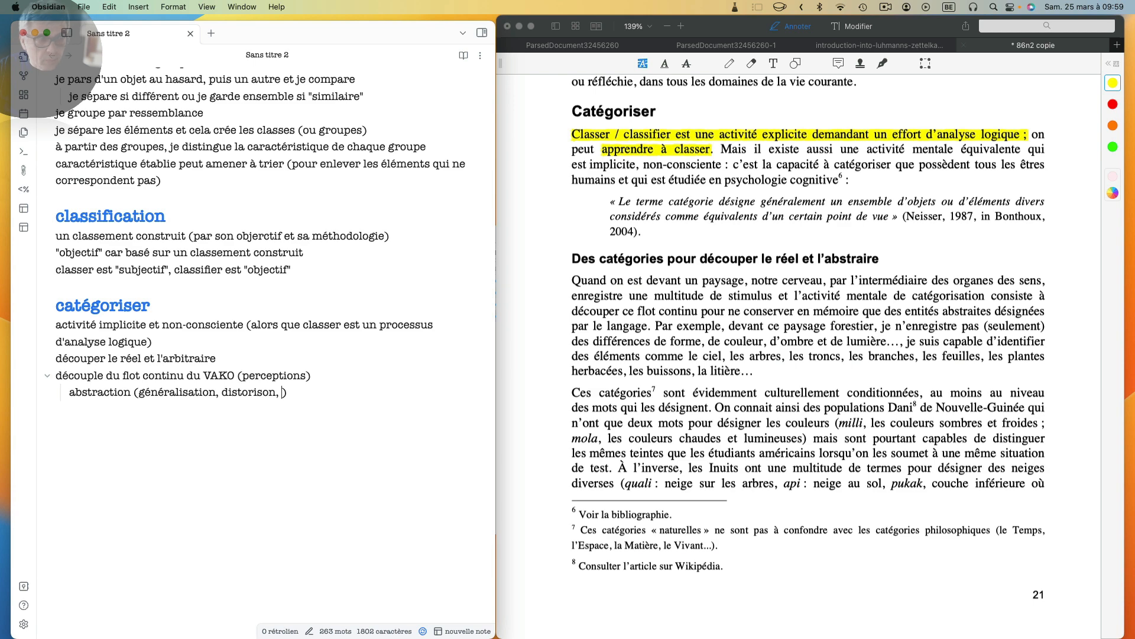
{"action": "type", "text": "omission"}
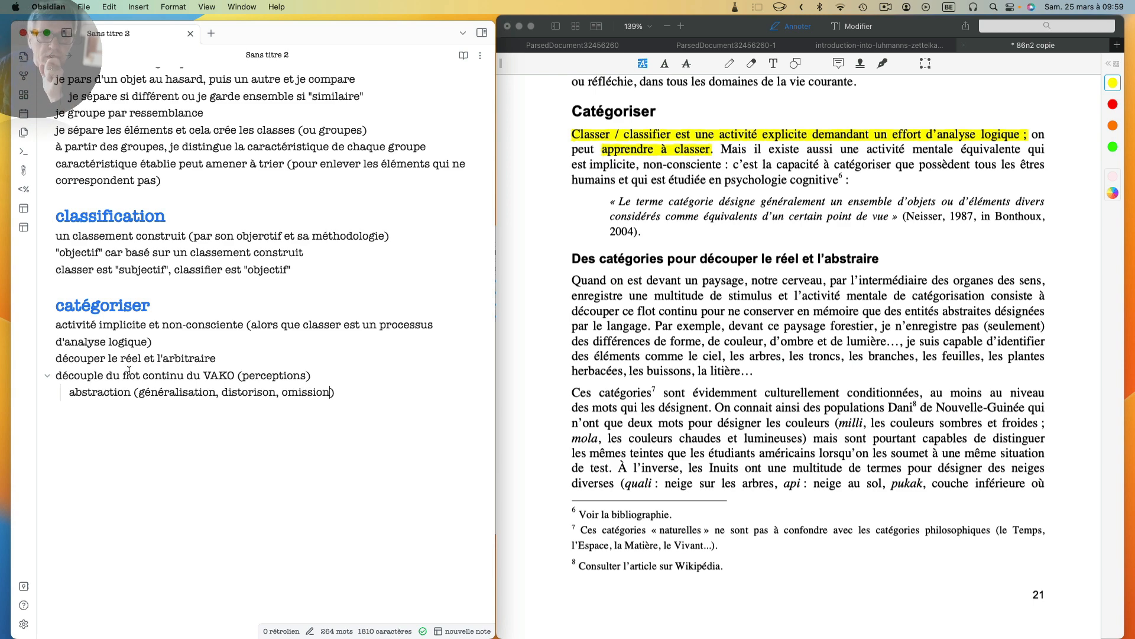
{"action": "scroll", "coordinate": [716, 346], "scroll_direction": "up", "scroll_amount": 1}
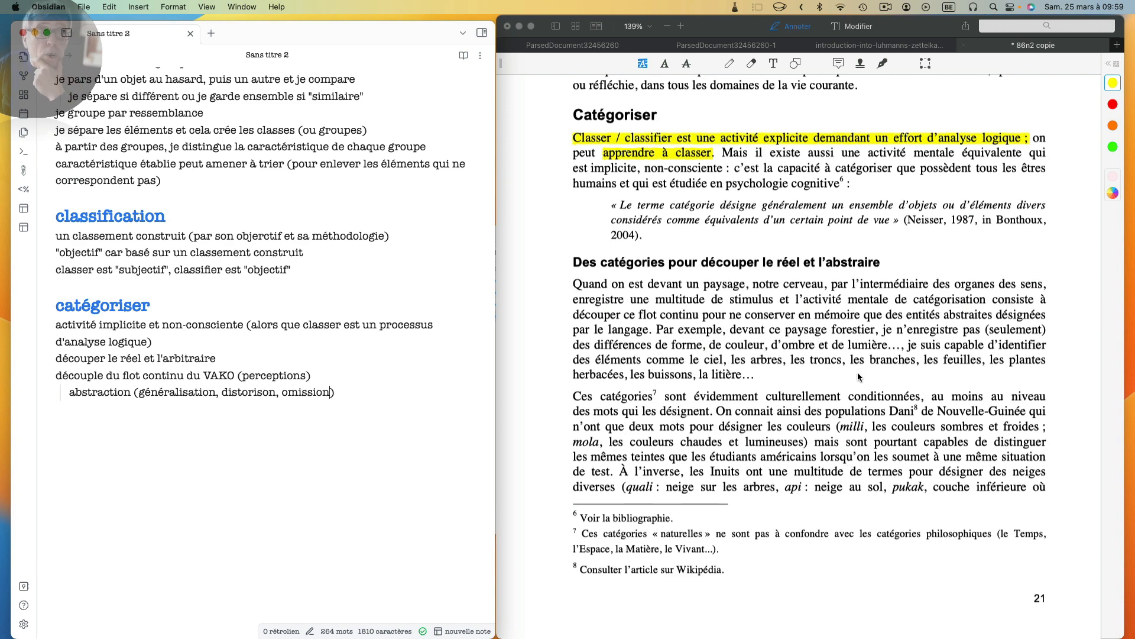
{"action": "scroll", "coordinate": [838, 380], "scroll_direction": "down", "scroll_amount": 3}
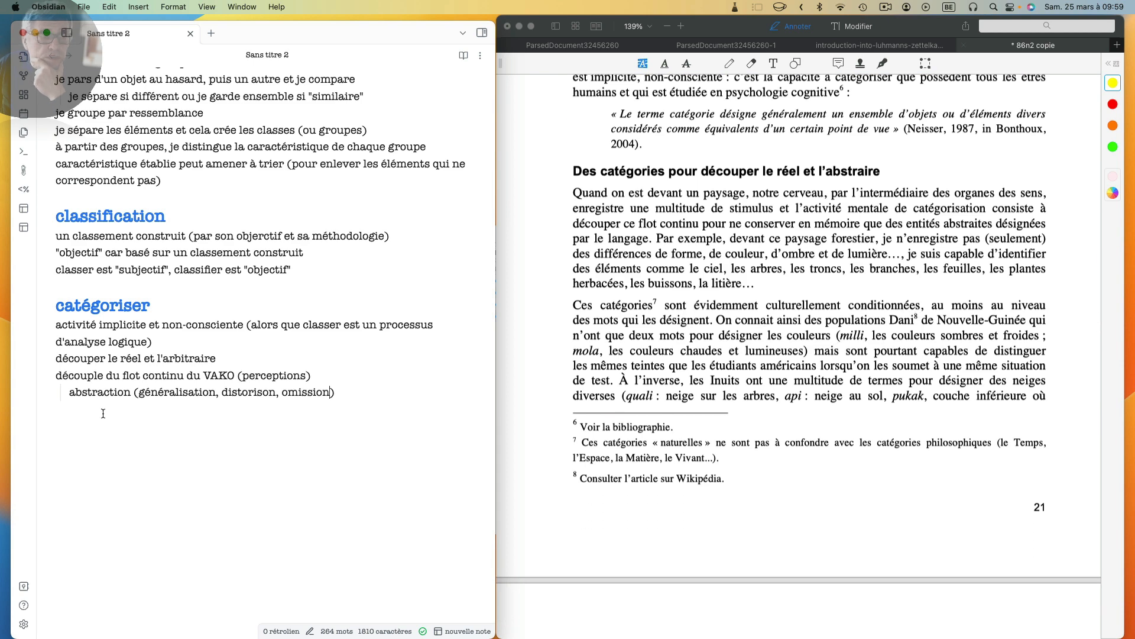
Step: Add the unindented line "lié au vocabulaire" below the abstraction sub-line in the "catégoriser" notes
{"action": "left_click", "coordinate": [361, 396]}
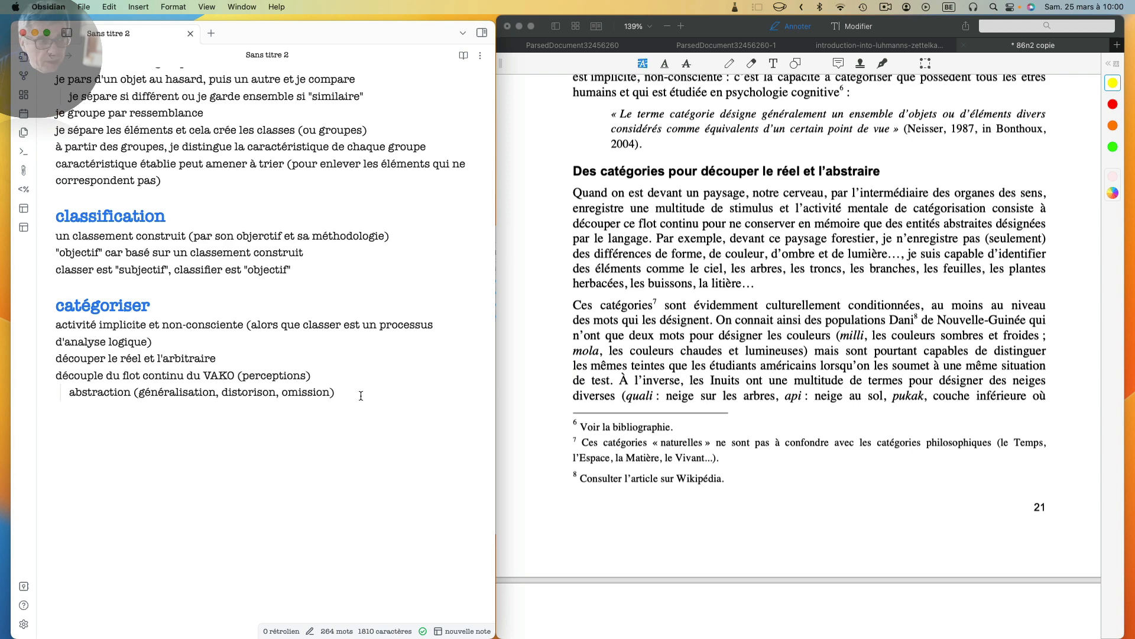
{"action": "key", "text": "Return"}
{"action": "key", "text": "shift+Tab"}
{"action": "type", "text": "l"}
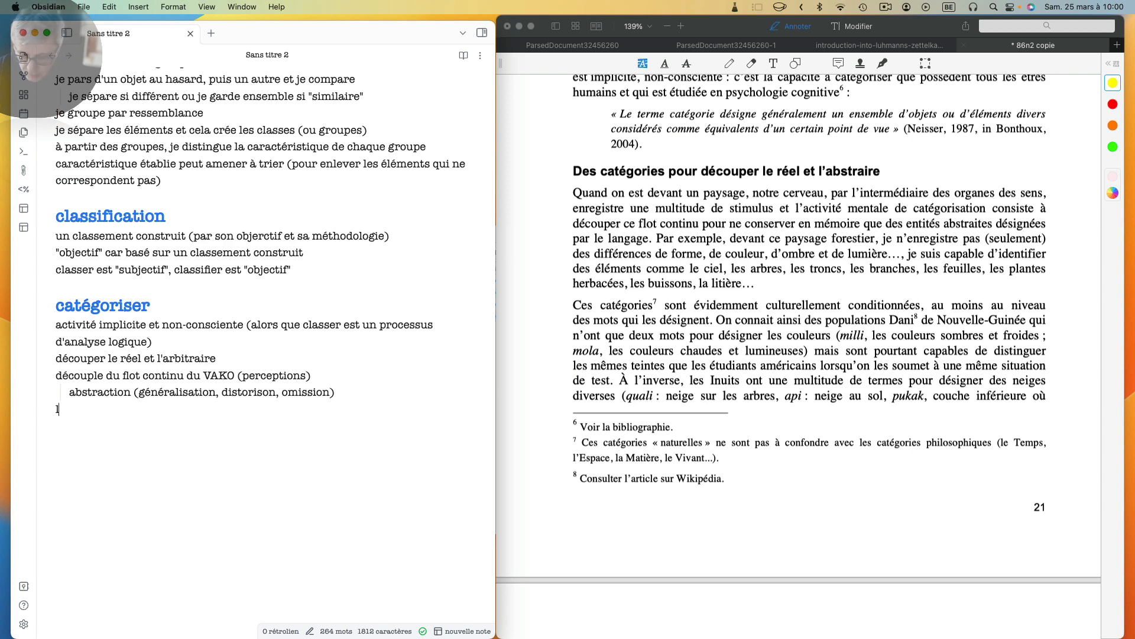
{"action": "type", "text": "ié au vo"}
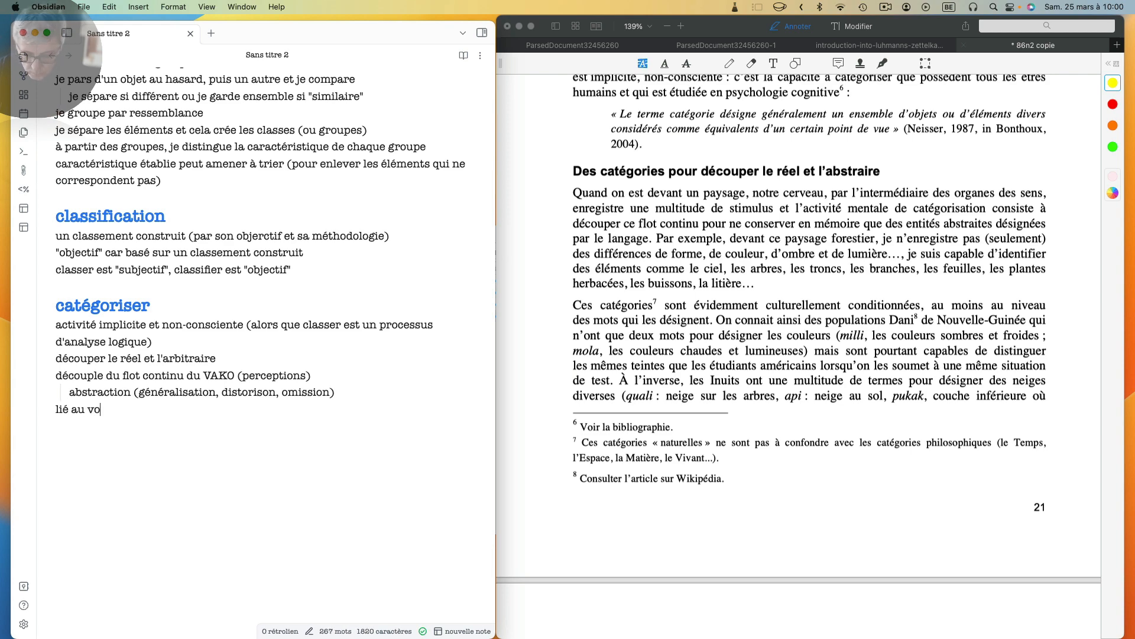
{"action": "type", "text": "cabulaire"}
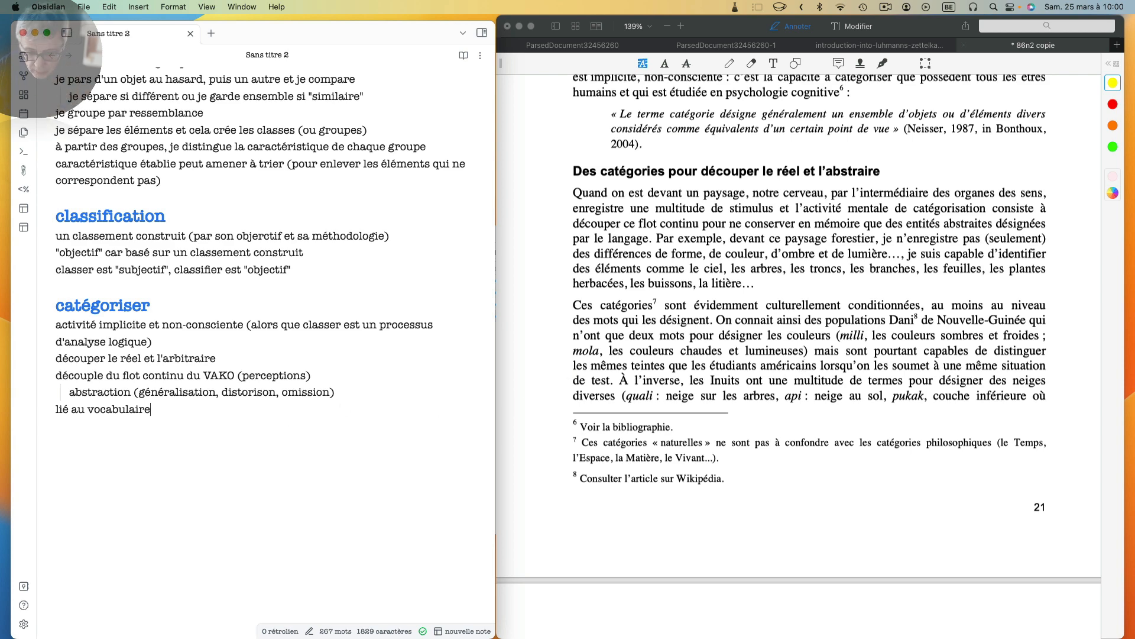
Step: Add a new line reading "culturellement conditionné" at the end of the "catégoriser" notes
{"action": "key", "text": "Return"}
{"action": "type", "text": "culture"}
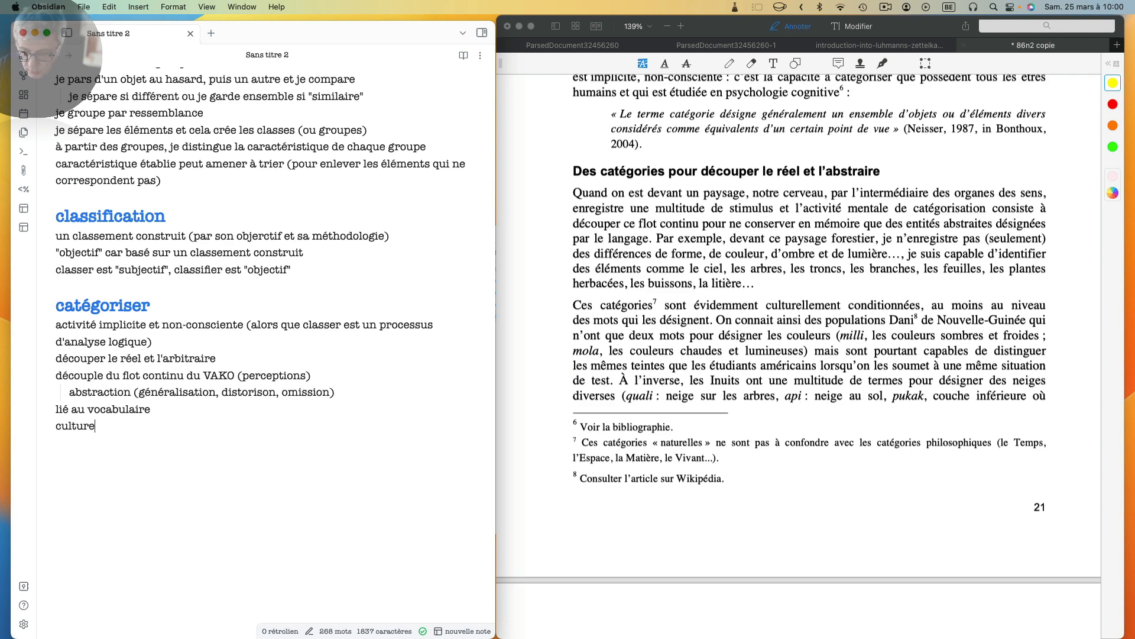
{"action": "type", "text": "llement cond"}
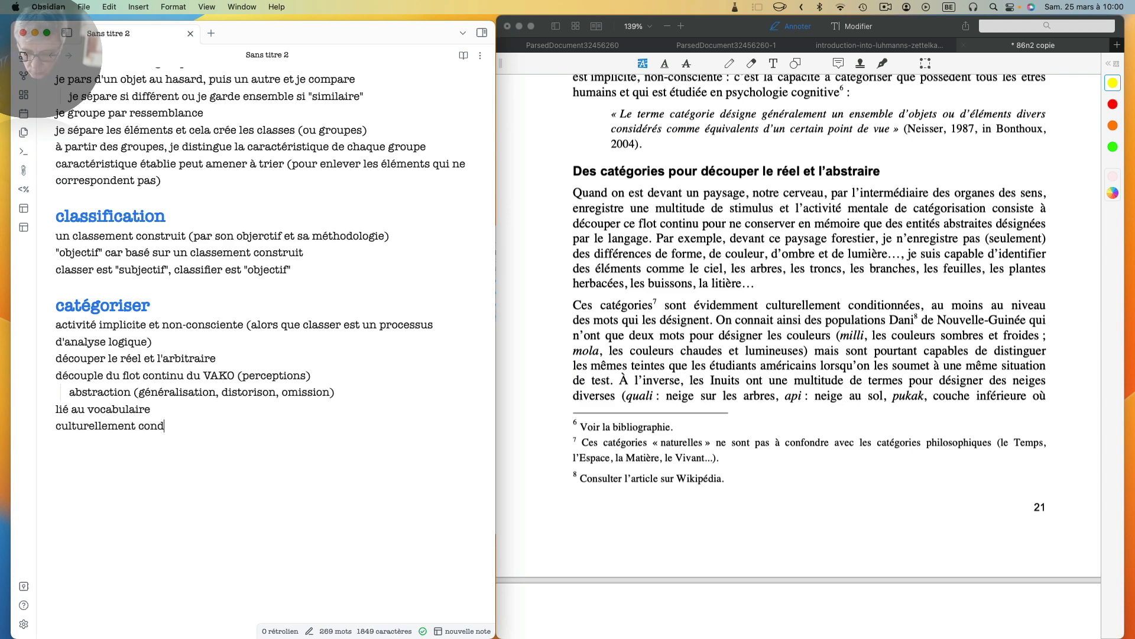
{"action": "type", "text": "itionné"}
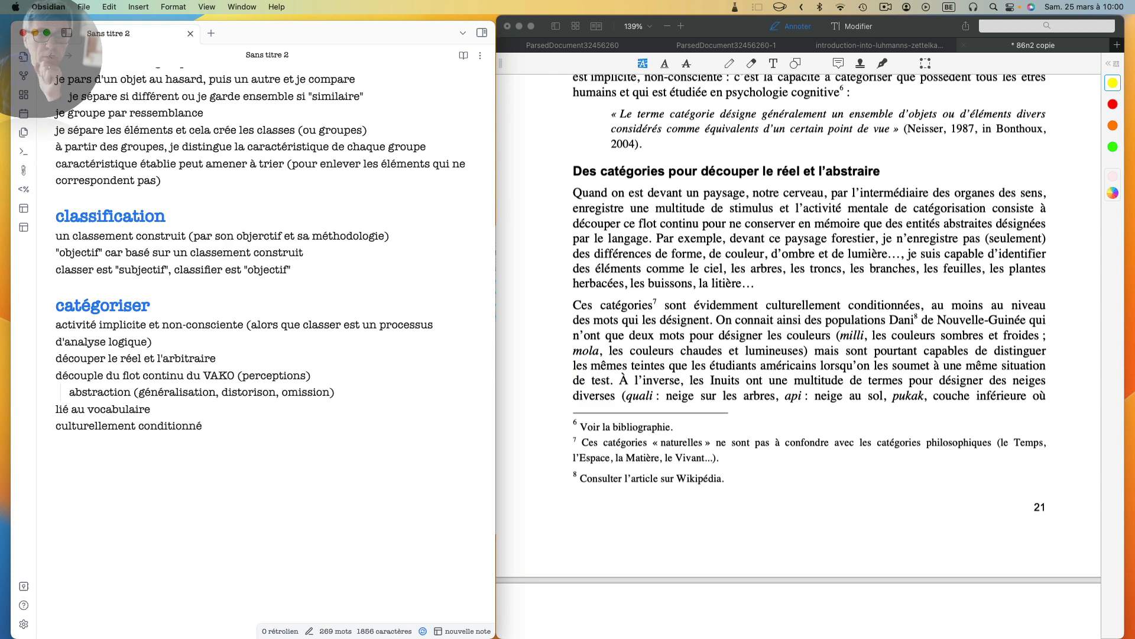
Step: In PDF Expert, highlight "culturellement conditionnées," and "entités abstraites désignées par le langage." in yellow on page 21
{"action": "left_click", "coordinate": [710, 310]}
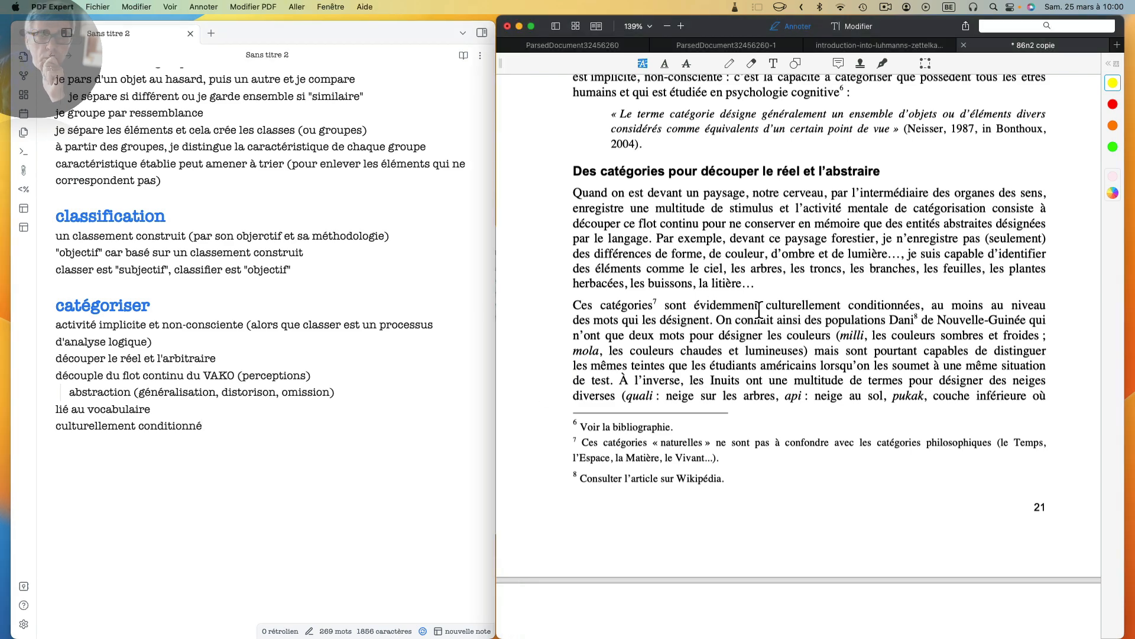
{"action": "left_click_drag", "start_coordinate": [767, 311], "coordinate": [924, 311]}
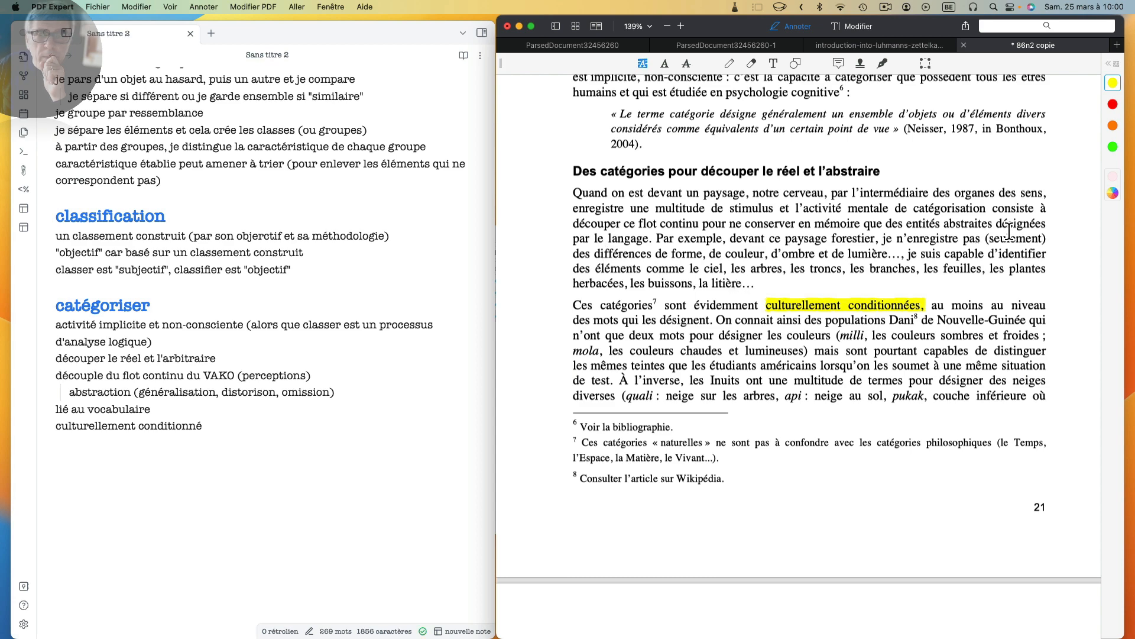
{"action": "left_click_drag", "start_coordinate": [914, 224], "coordinate": [651, 239]}
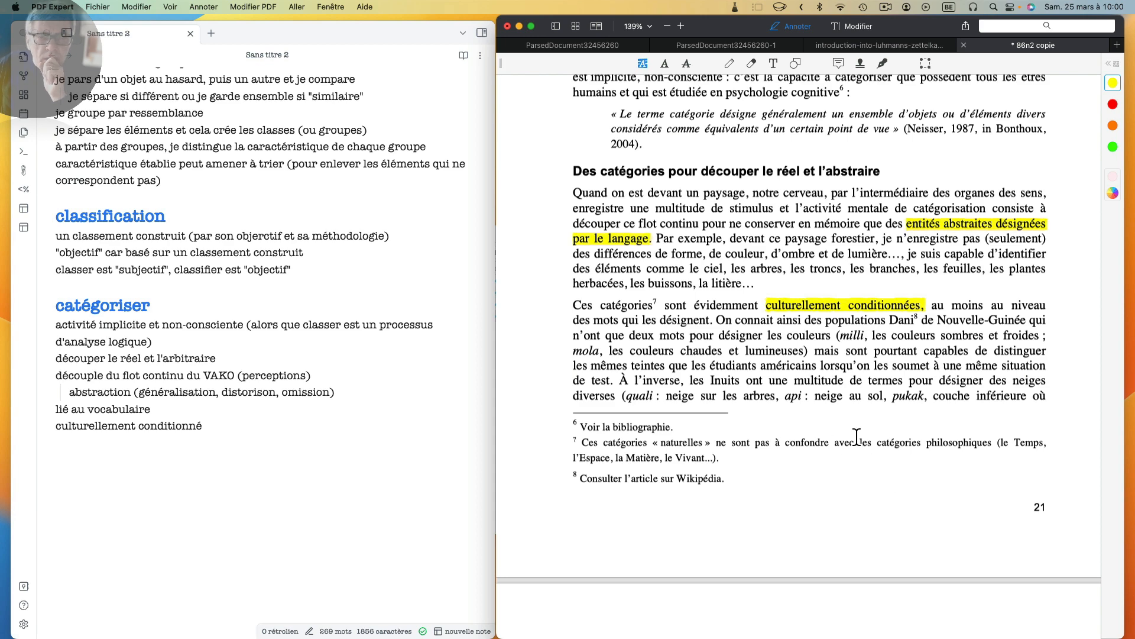
Step: Highlight "Les catégories sont en grande partie apprises," in yellow on page 22 of the PDF
{"action": "scroll", "coordinate": [853, 433], "scroll_direction": "down", "scroll_amount": 5}
{"action": "scroll", "coordinate": [853, 430], "scroll_direction": "down", "scroll_amount": 1}
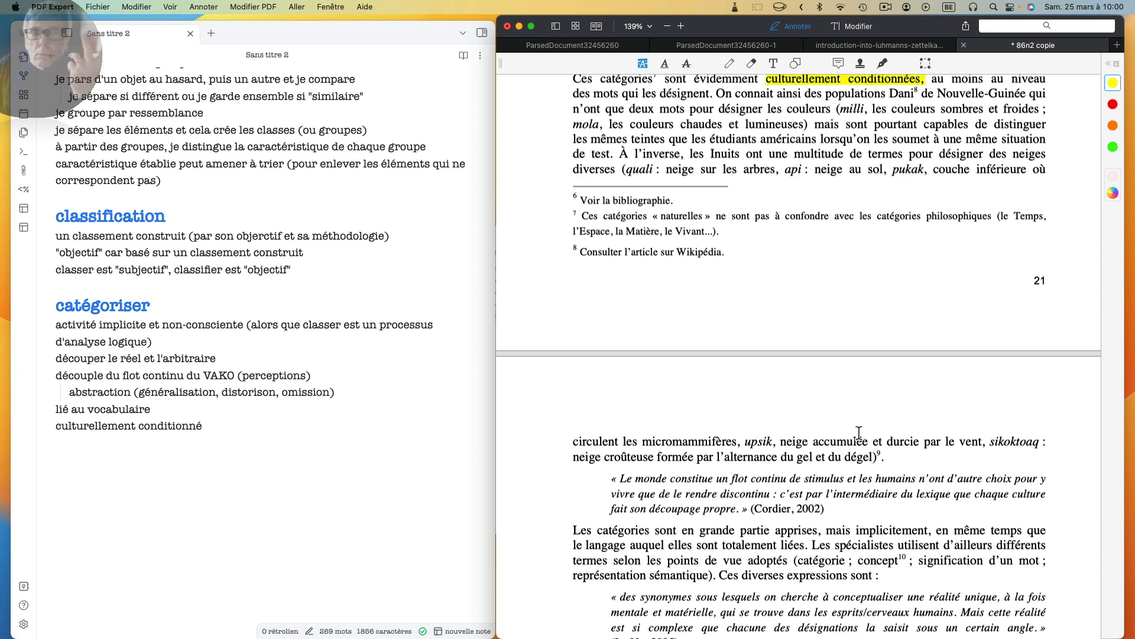
{"action": "scroll", "coordinate": [859, 432], "scroll_direction": "down", "scroll_amount": 1}
{"action": "scroll", "coordinate": [858, 432], "scroll_direction": "down", "scroll_amount": 5}
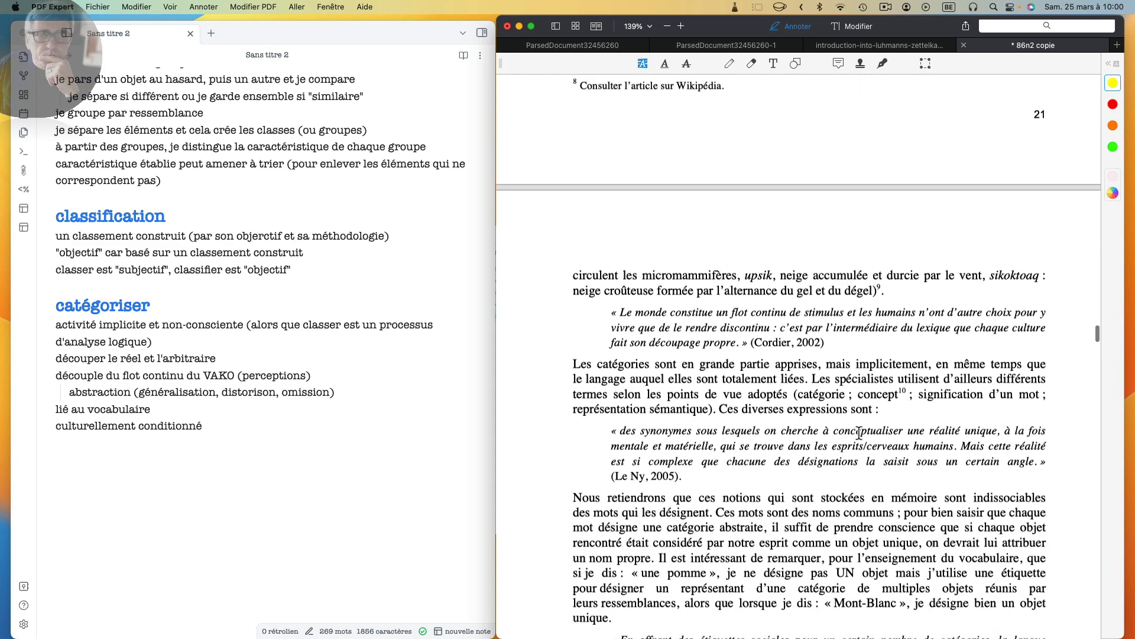
{"action": "scroll", "coordinate": [858, 437], "scroll_direction": "down", "scroll_amount": 4}
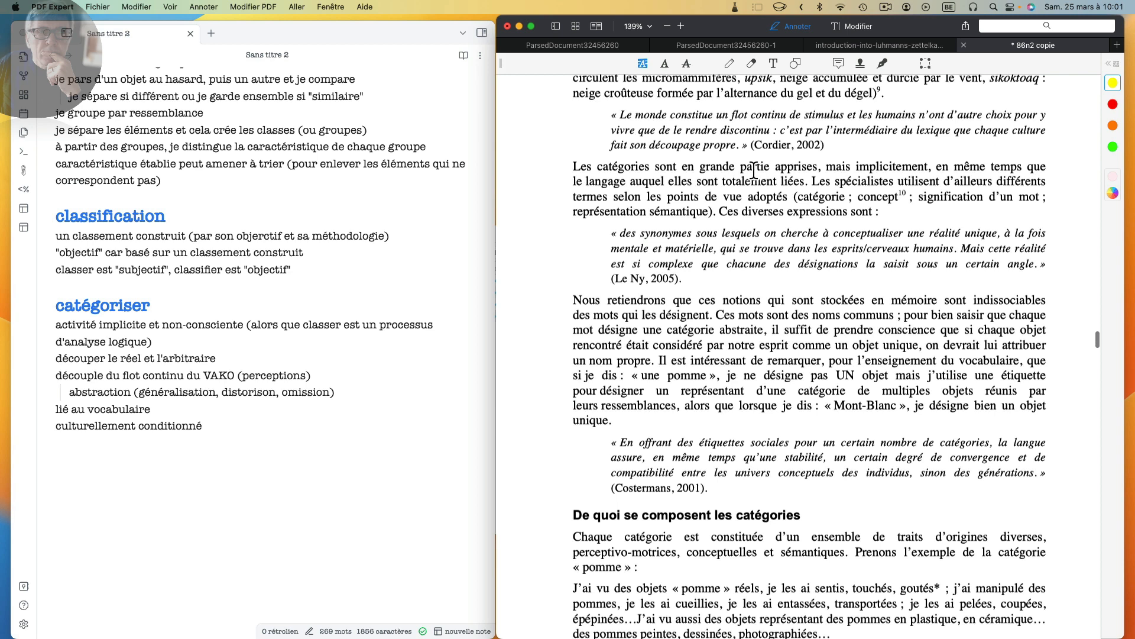
{"action": "mouse_move", "coordinate": [573, 170]}
{"action": "left_mouse_down"}
{"action": "mouse_move", "coordinate": [847, 174]}
{"action": "mouse_move", "coordinate": [822, 172]}
{"action": "left_mouse_up"}
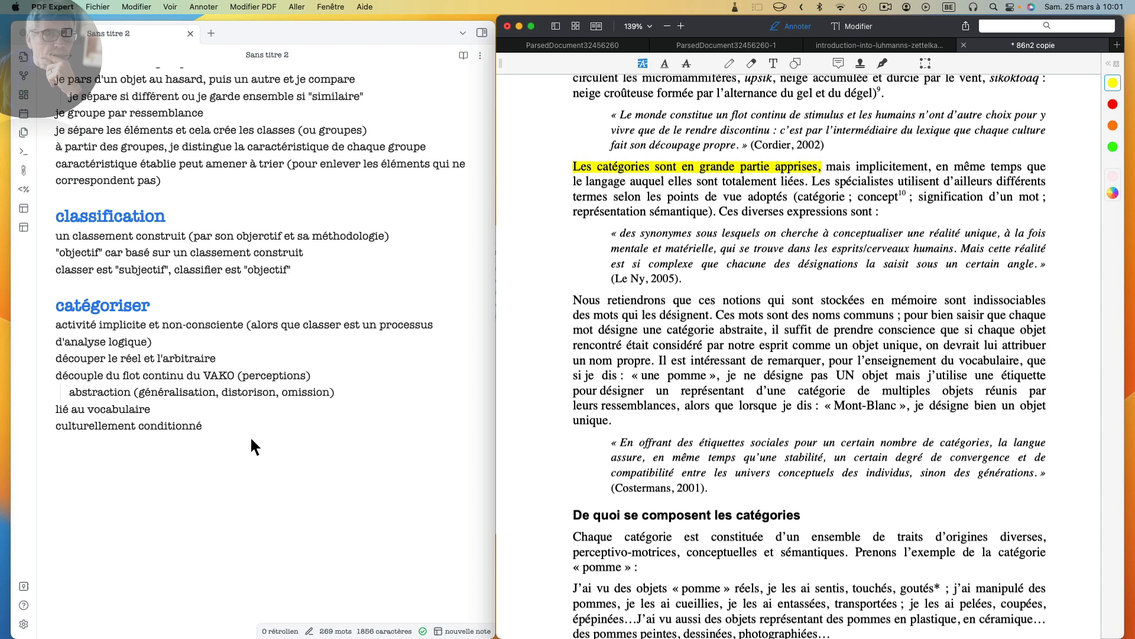
Step: In the Obsidian note, add the line "catégories: apprises avec le langage" below "culturellement conditionné"
{"action": "left_click", "coordinate": [233, 433]}
{"action": "key", "text": "Return"}
{"action": "type", "text": "c"}
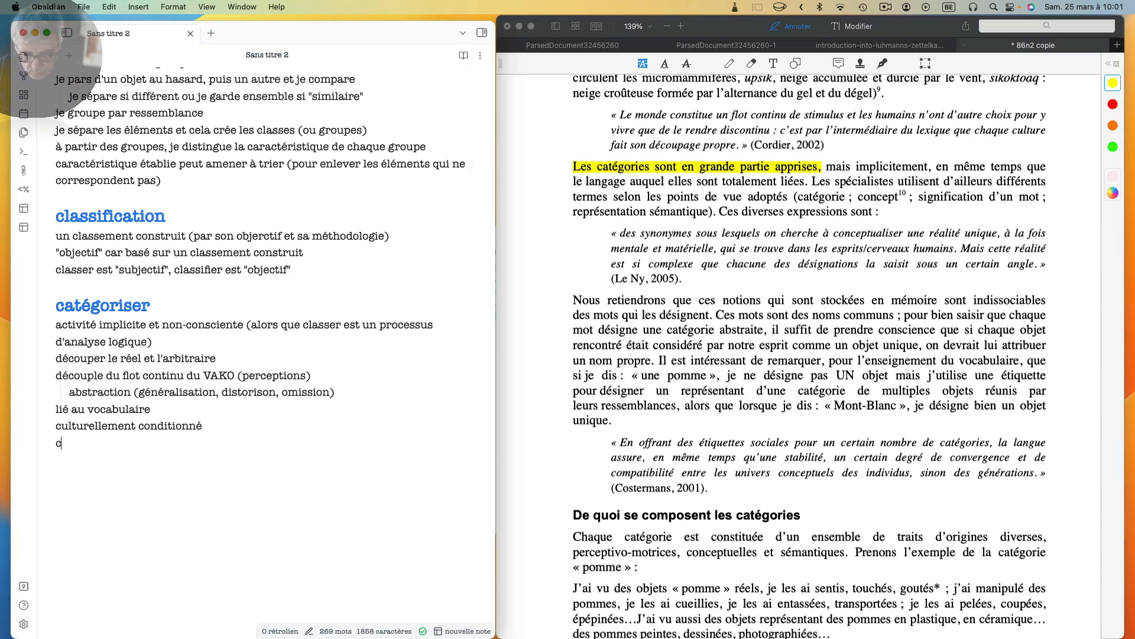
{"action": "type", "text": "atégori"}
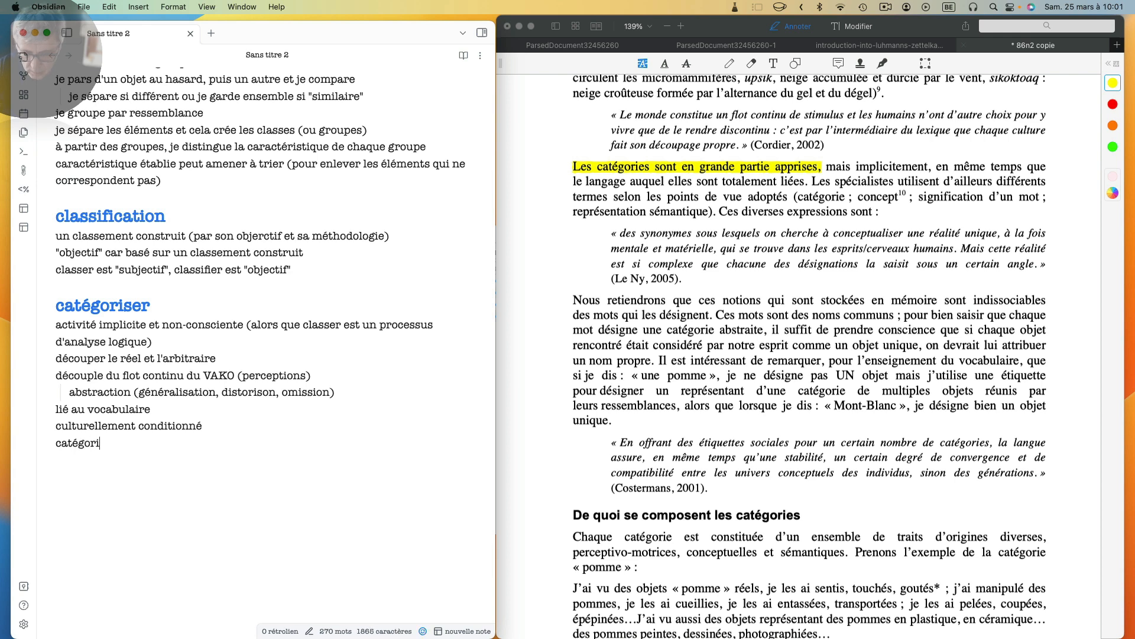
{"action": "type", "text": "es: appri"}
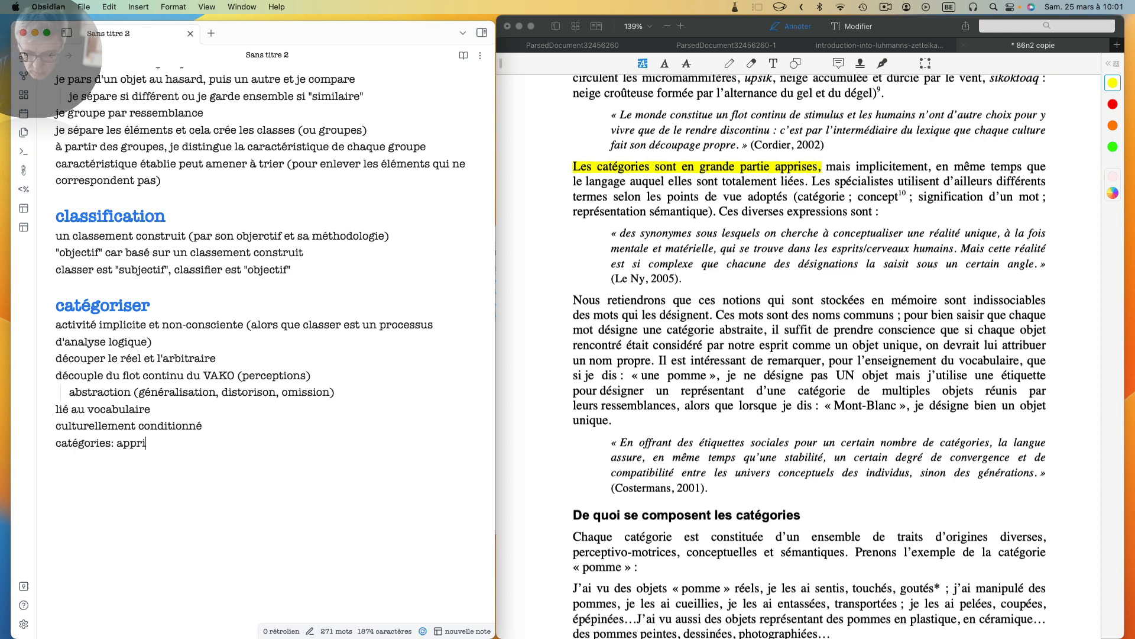
{"action": "type", "text": "ses av"}
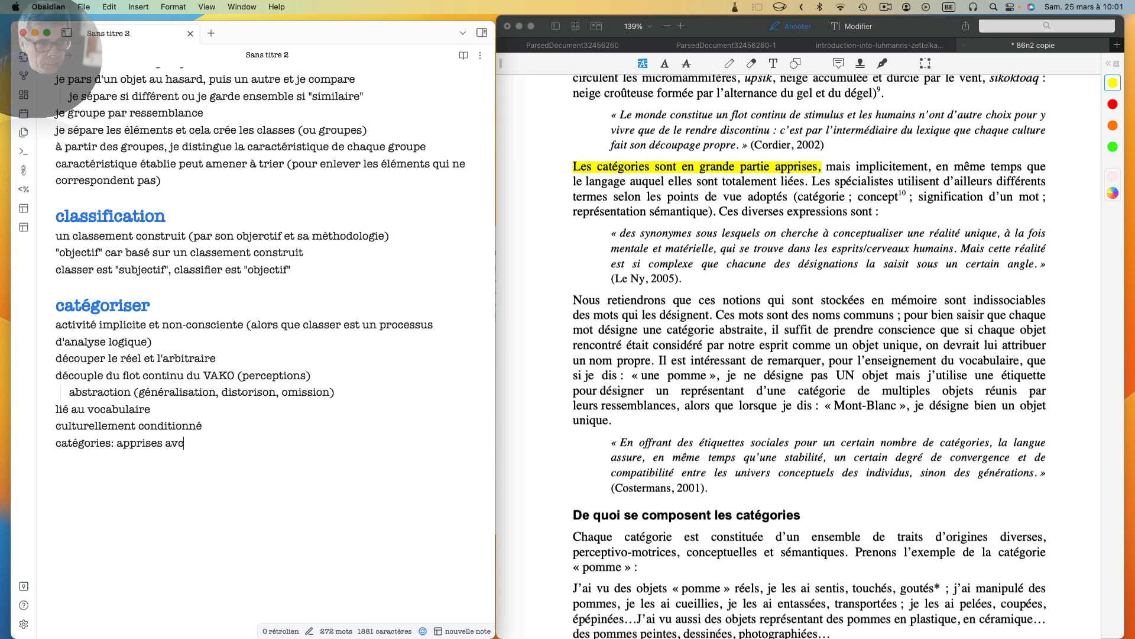
{"action": "type", "text": "ec le "}
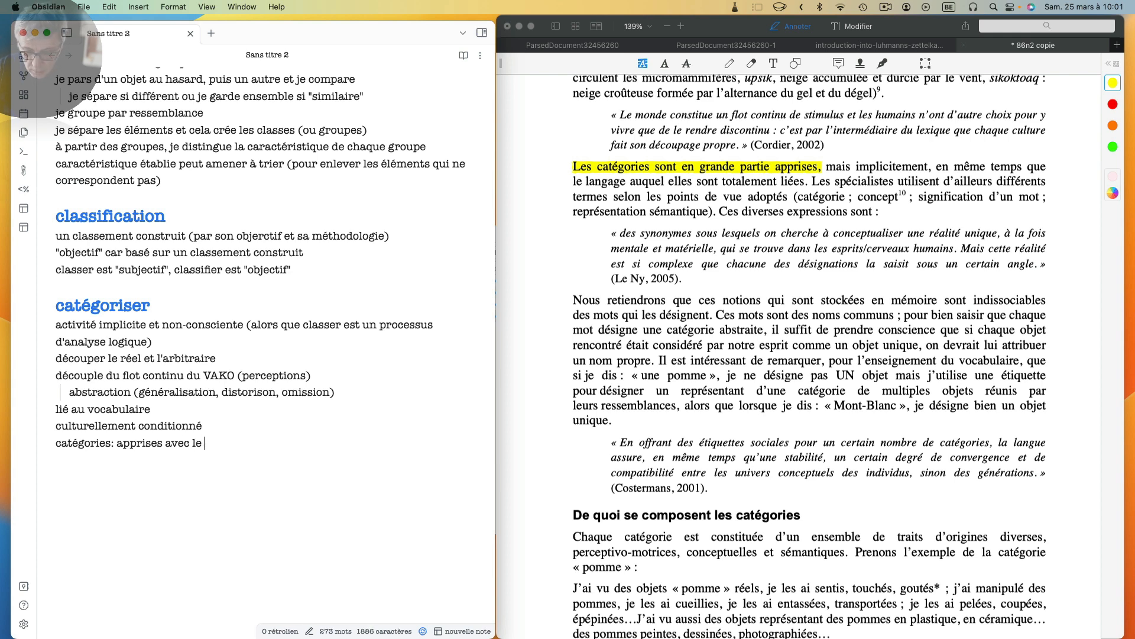
{"action": "type", "text": "langage"}
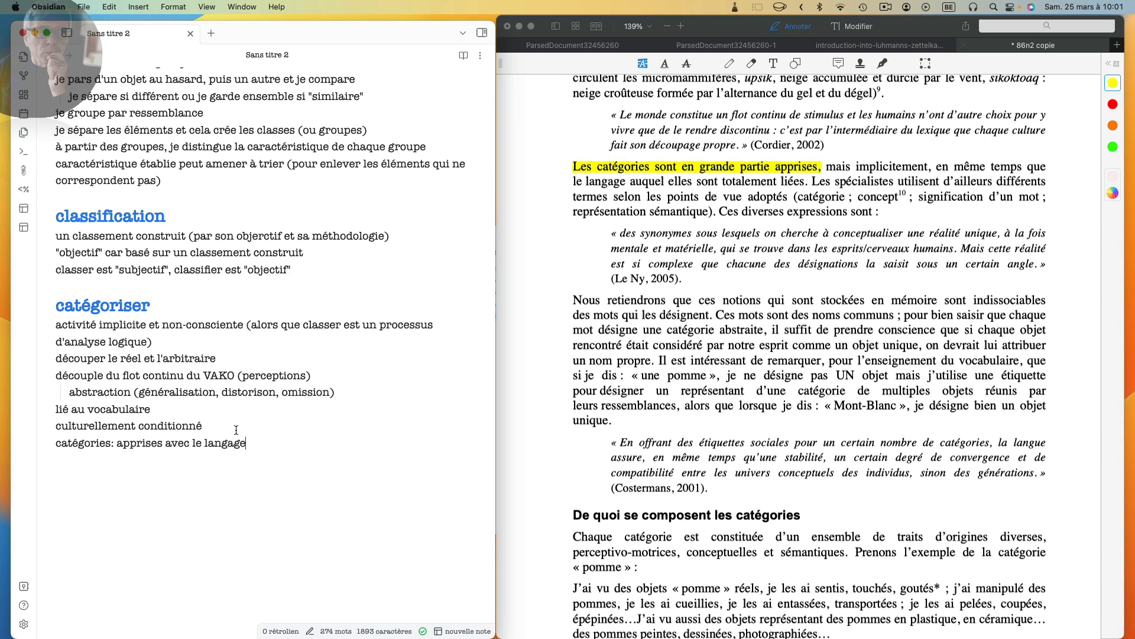
Step: In PDF Expert, highlight the apple example from "J'ai vu des objets « pomme » réels" through "je les ai entassées" in yellow
{"action": "scroll", "coordinate": [816, 276], "scroll_direction": "down", "scroll_amount": 3}
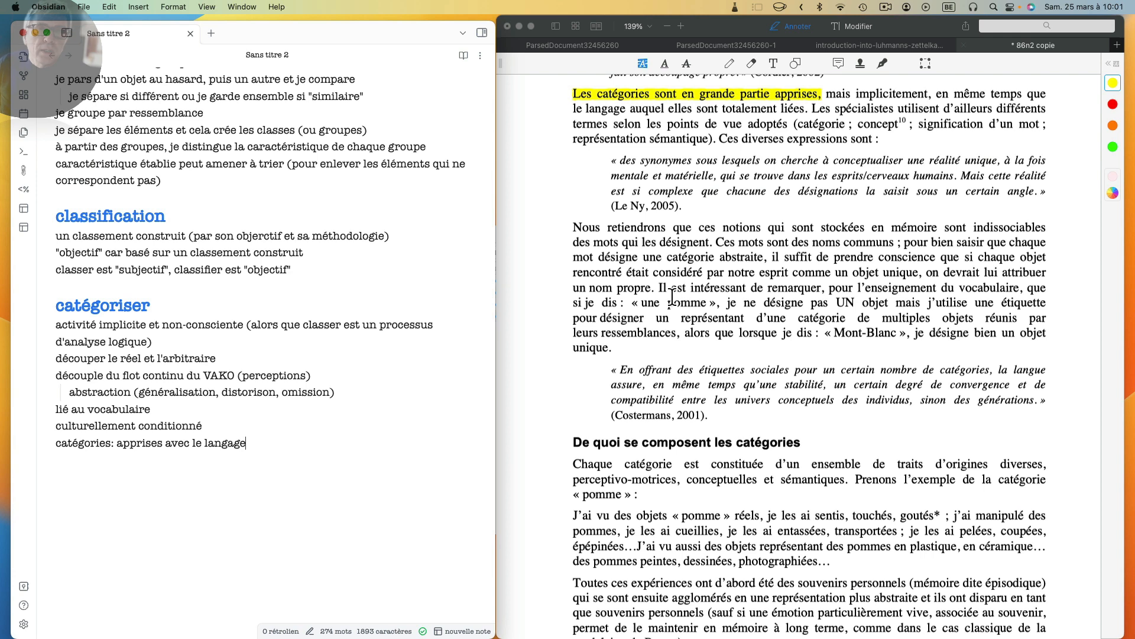
{"action": "left_click", "coordinate": [593, 294]}
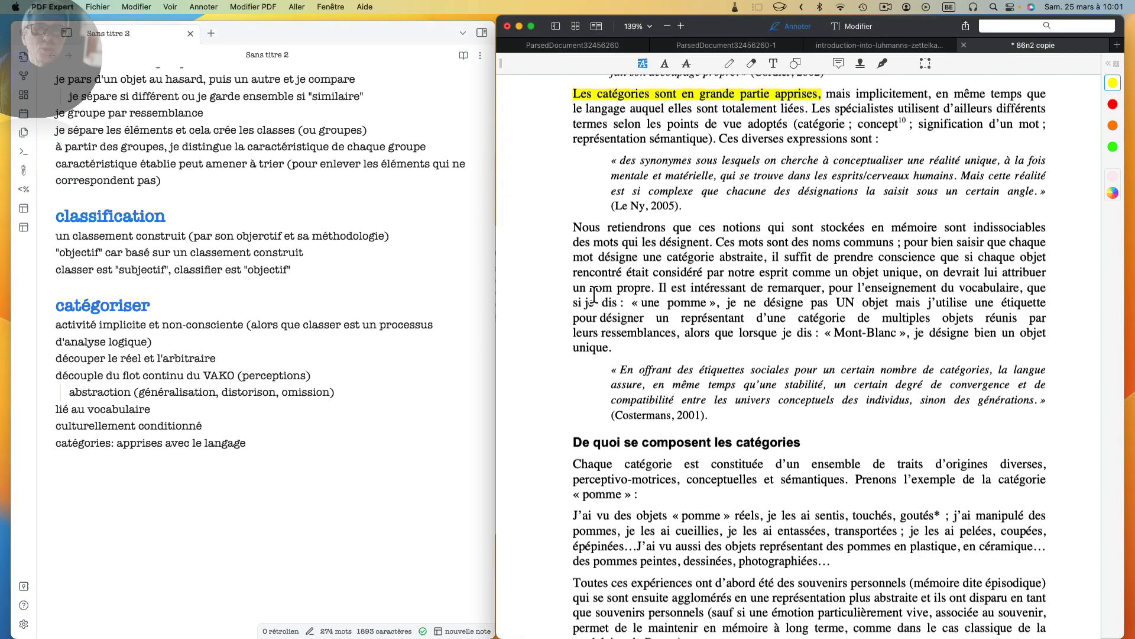
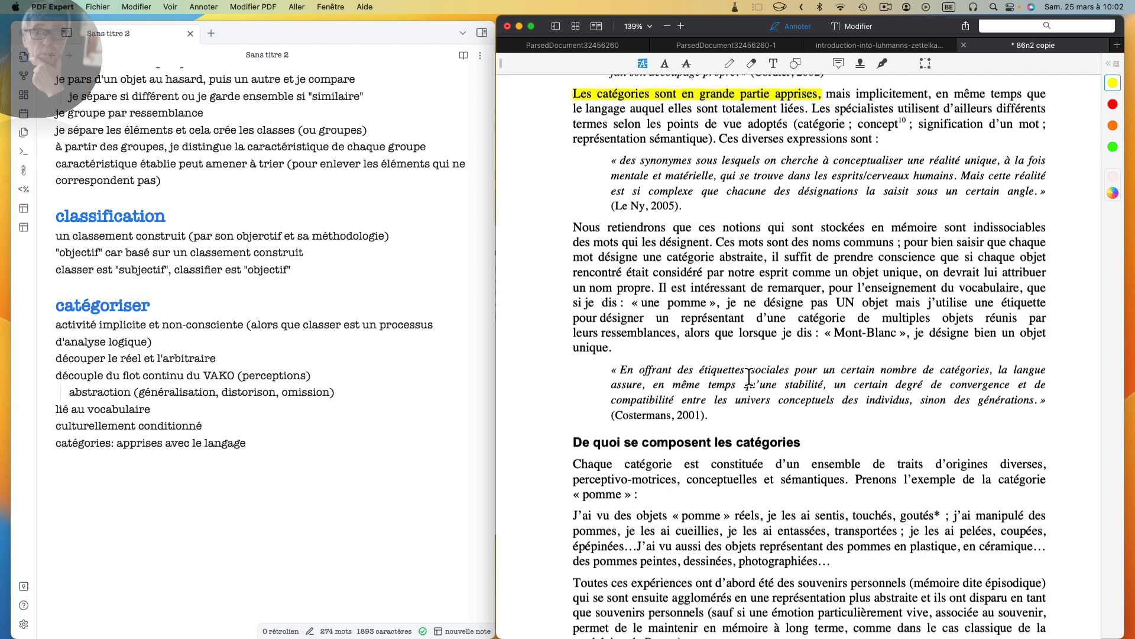
{"action": "scroll", "coordinate": [898, 390], "scroll_direction": "down", "scroll_amount": 5}
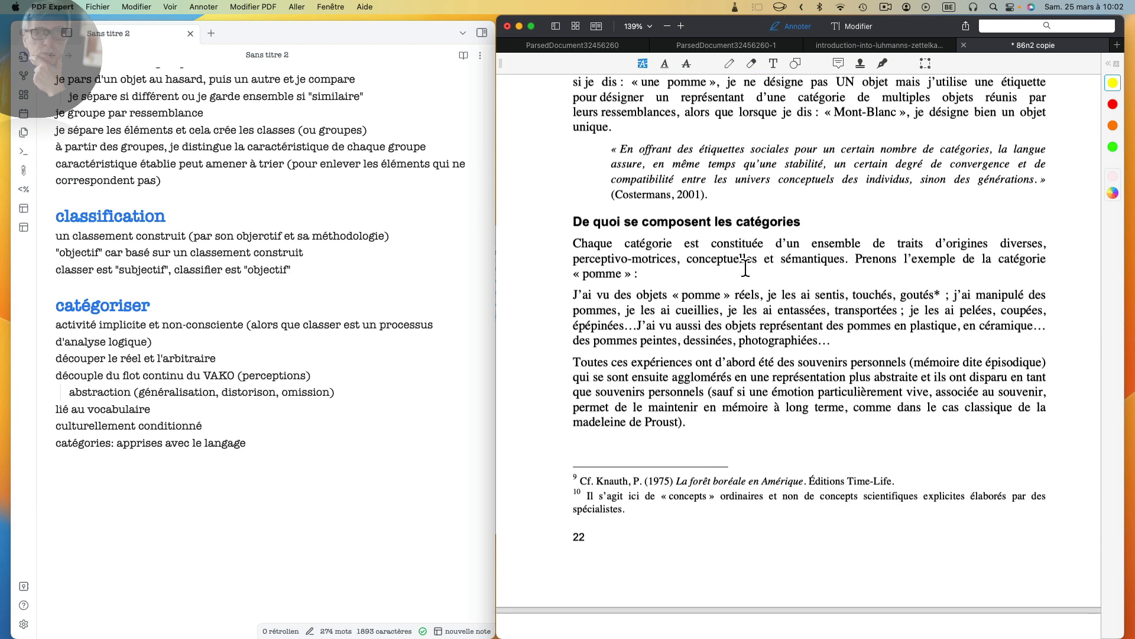
{"action": "scroll", "coordinate": [834, 269], "scroll_direction": "down", "scroll_amount": 2}
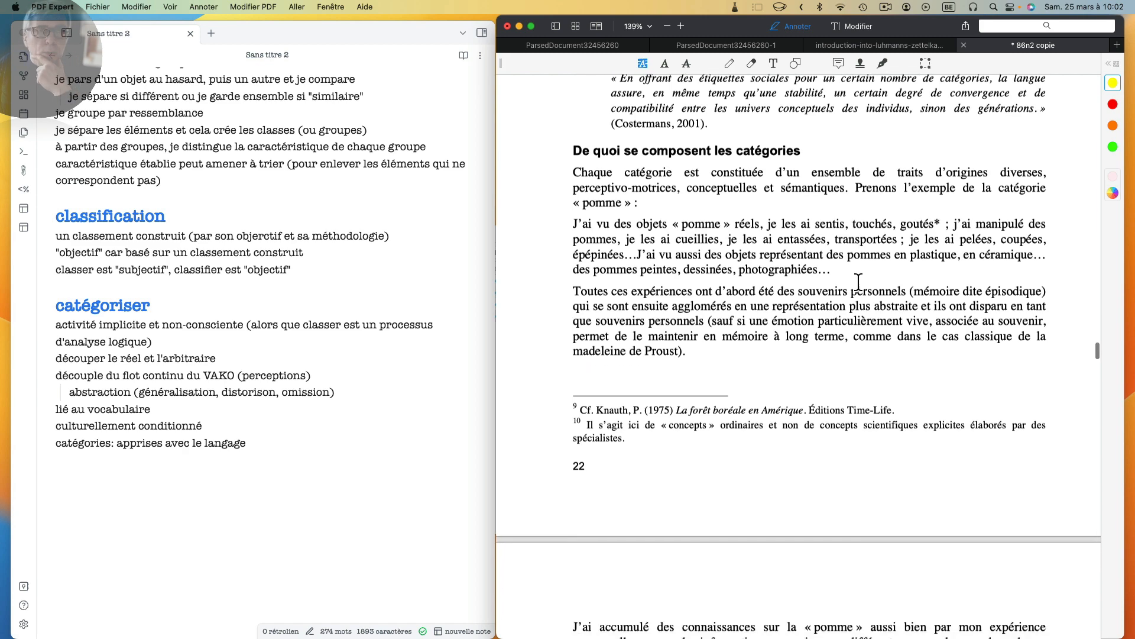
{"action": "scroll", "coordinate": [708, 232], "scroll_direction": "down", "scroll_amount": 2}
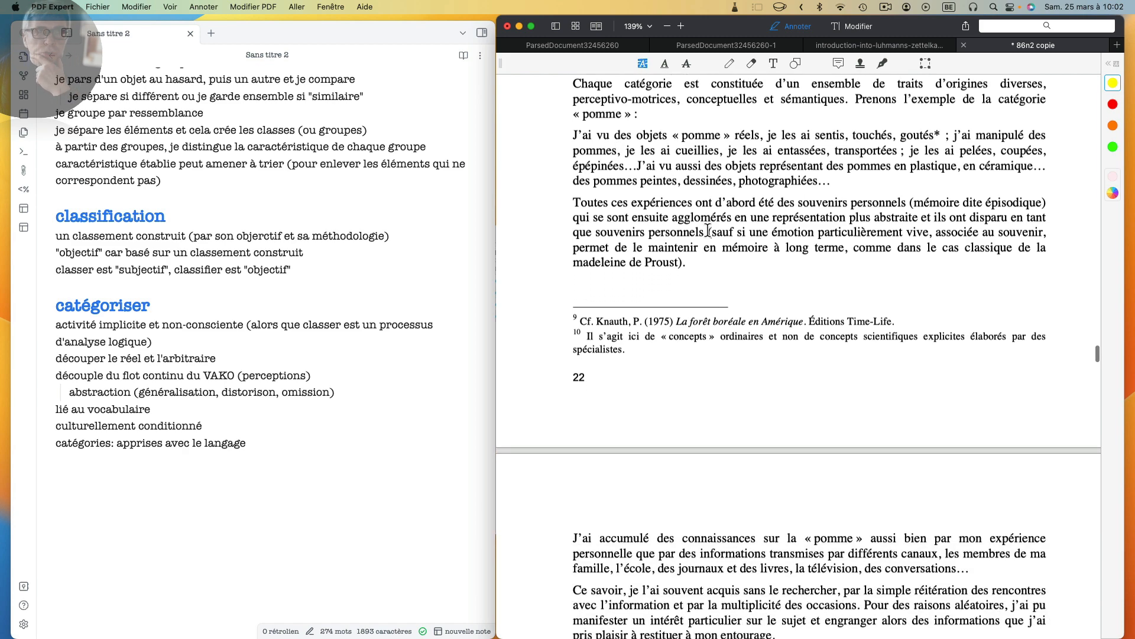
{"action": "scroll", "coordinate": [709, 231], "scroll_direction": "down", "scroll_amount": 1}
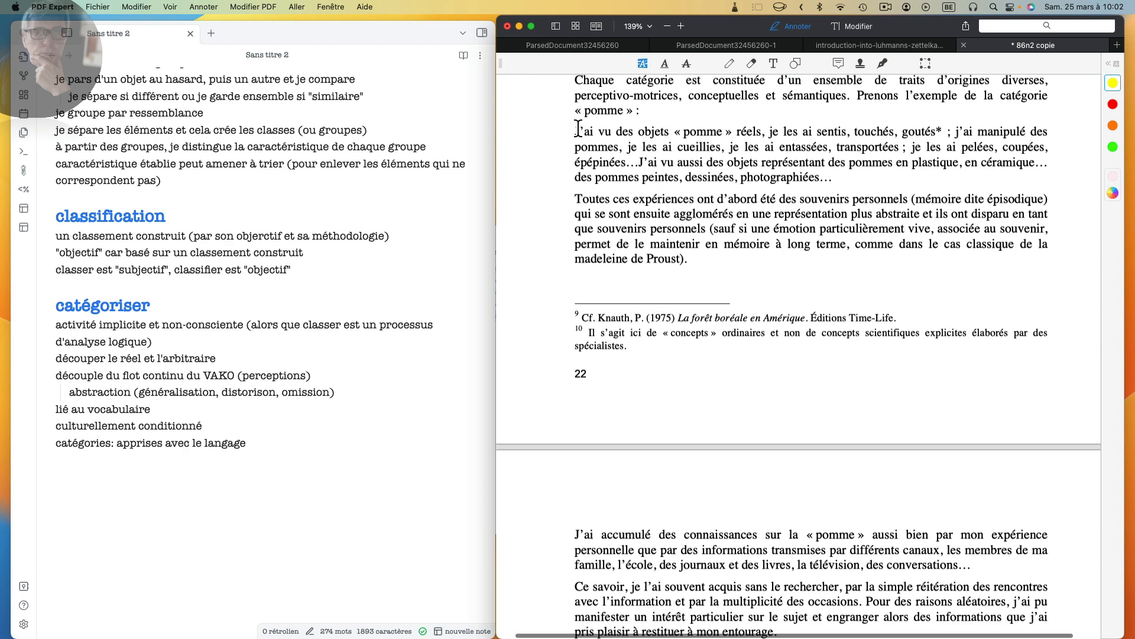
{"action": "left_click_drag", "start_coordinate": [579, 128], "coordinate": [858, 149]}
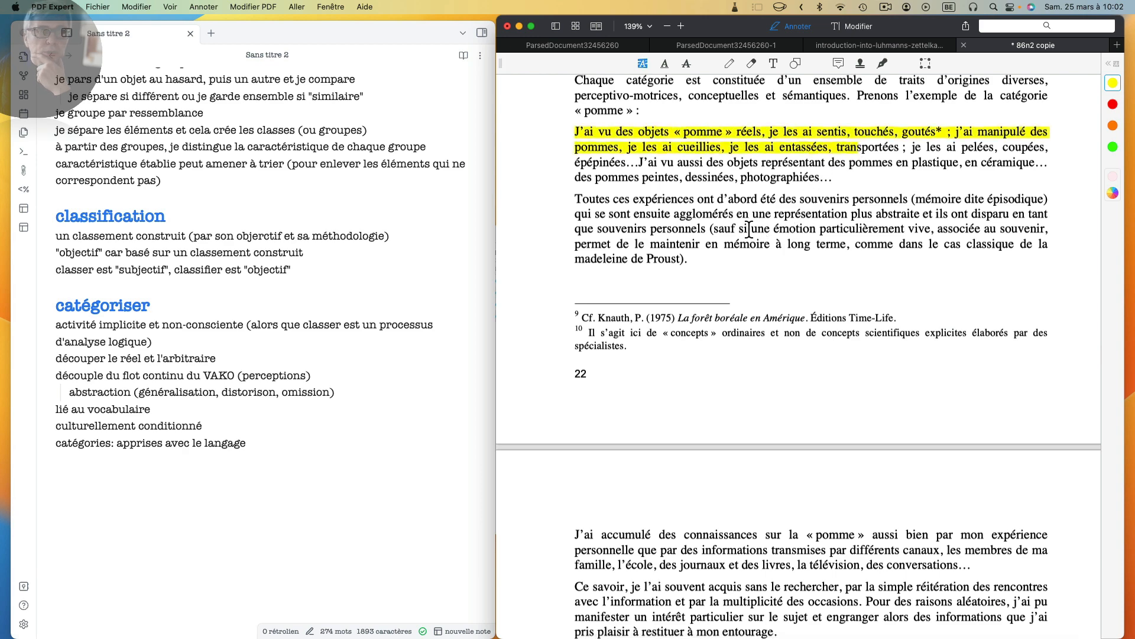
Step: Highlight the passage from "Toutes ces expériences ont d'abord été des souvenirs personnels" through "une représentation plus abstraite" in yellow
{"action": "scroll", "coordinate": [751, 229], "scroll_direction": "down", "scroll_amount": 2}
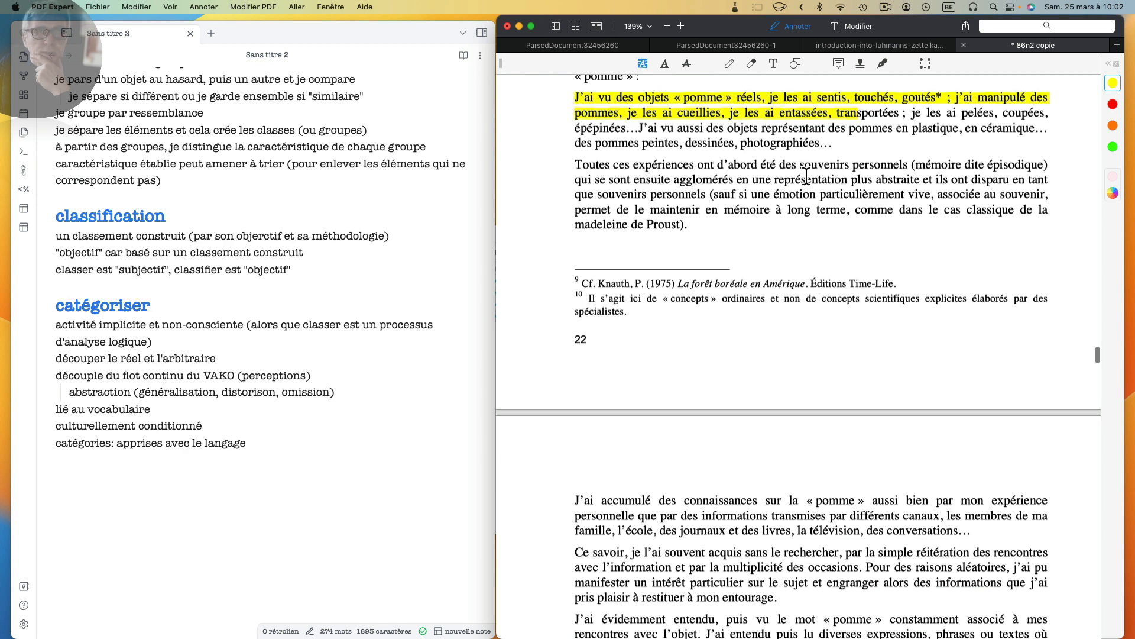
{"action": "scroll", "coordinate": [801, 177], "scroll_direction": "down", "scroll_amount": 2}
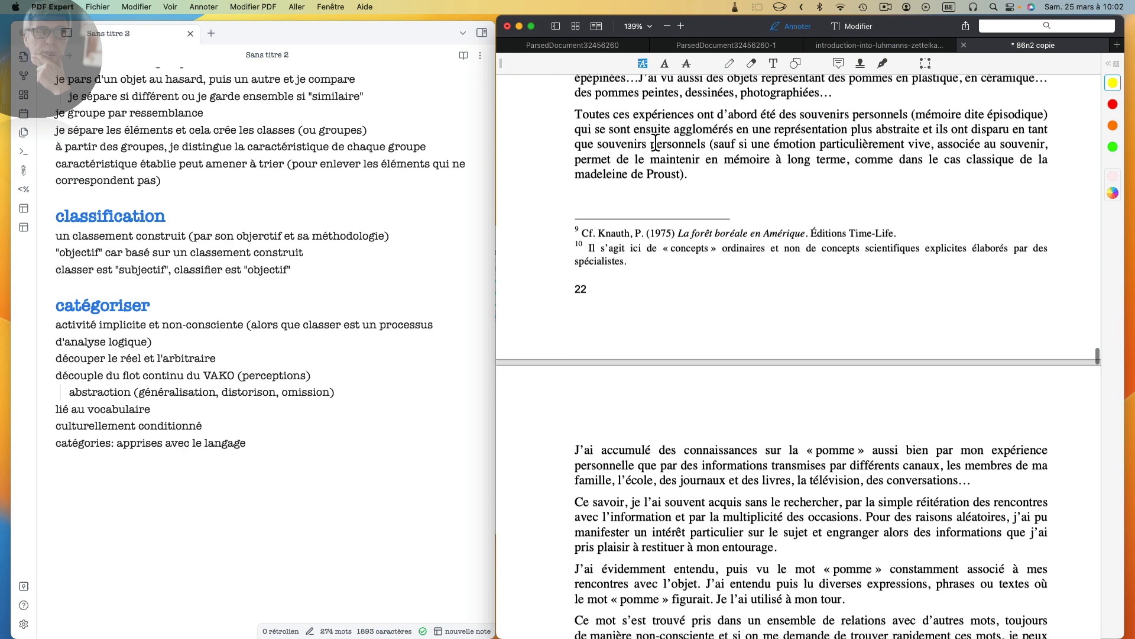
{"action": "left_click_drag", "start_coordinate": [576, 115], "coordinate": [921, 130]}
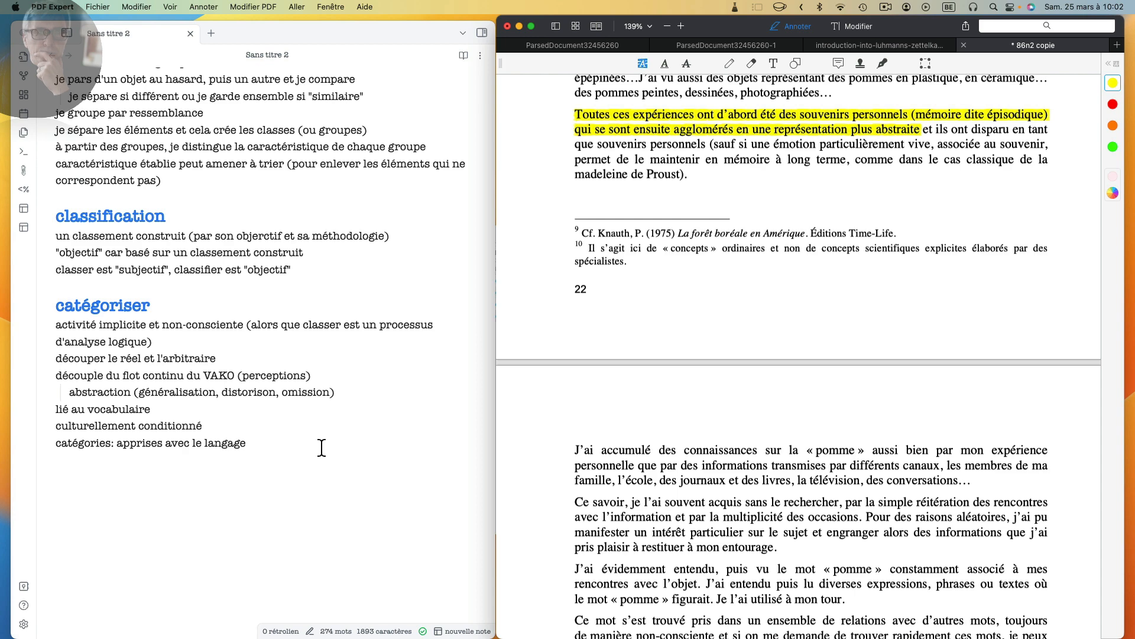
Step: Highlight "acquis sans le rechercher, par la simple réitération" in yellow in the paragraph beginning "Ce savoir" on the following page
{"action": "scroll", "coordinate": [331, 446], "scroll_direction": "down", "scroll_amount": 4}
{"action": "scroll", "coordinate": [814, 452], "scroll_direction": "down", "scroll_amount": 5}
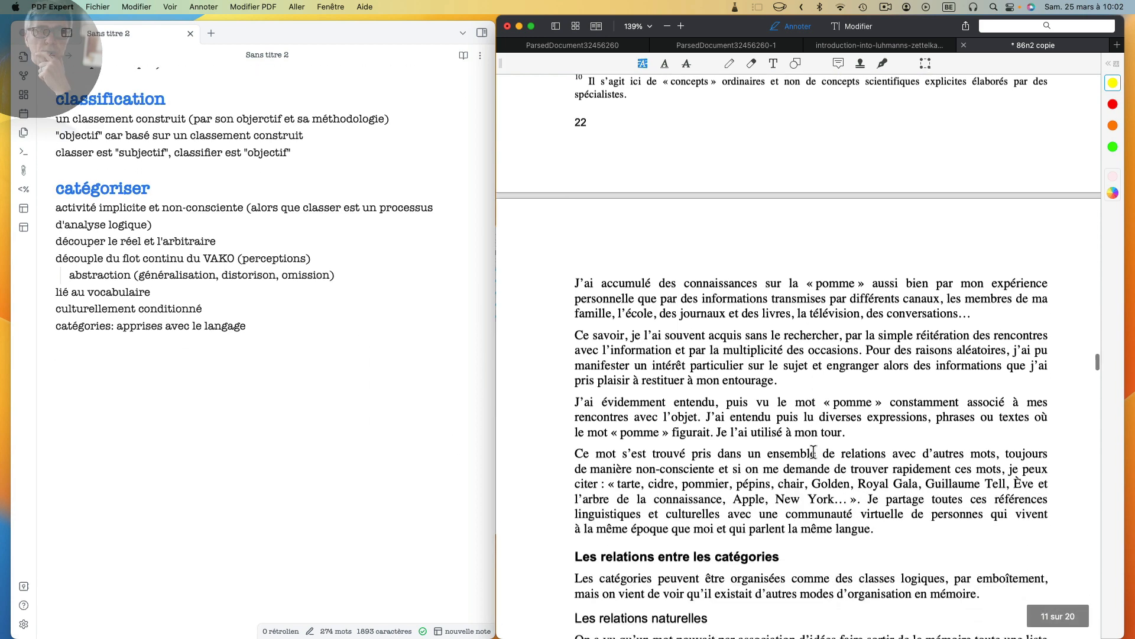
{"action": "scroll", "coordinate": [814, 453], "scroll_direction": "down", "scroll_amount": 7}
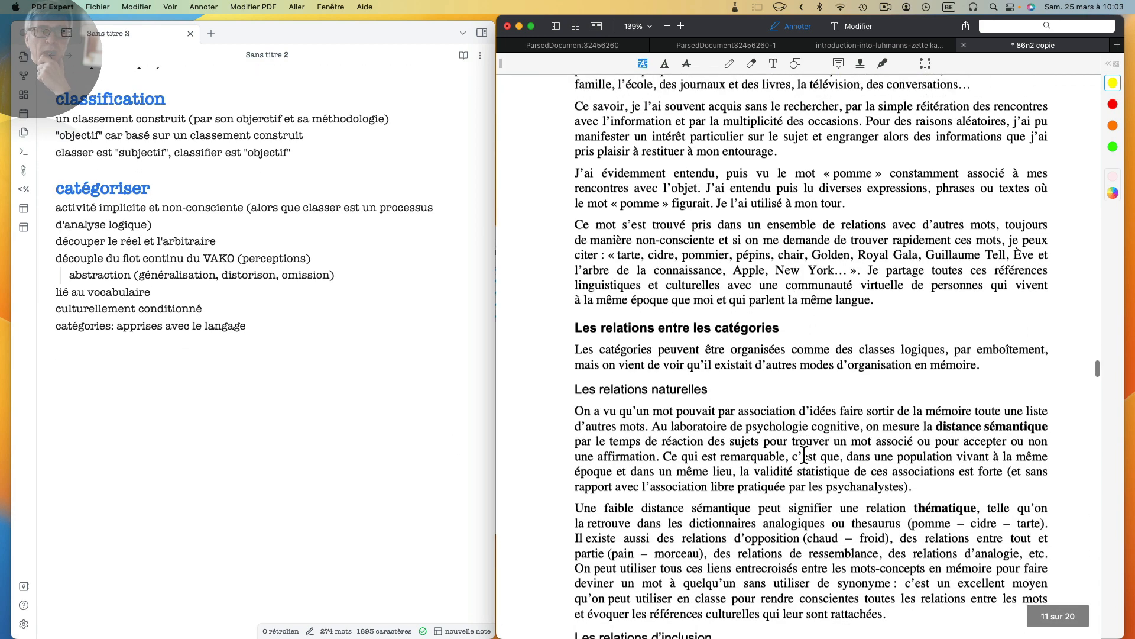
{"action": "scroll", "coordinate": [805, 456], "scroll_direction": "up", "scroll_amount": 1}
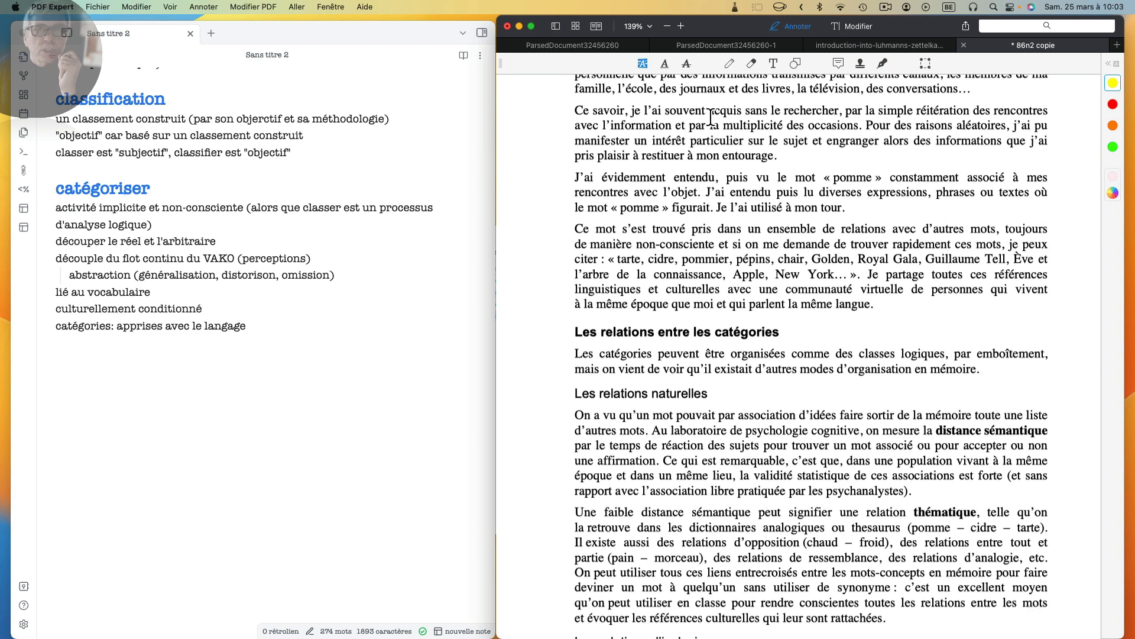
{"action": "left_click_drag", "start_coordinate": [710, 116], "coordinate": [975, 114]}
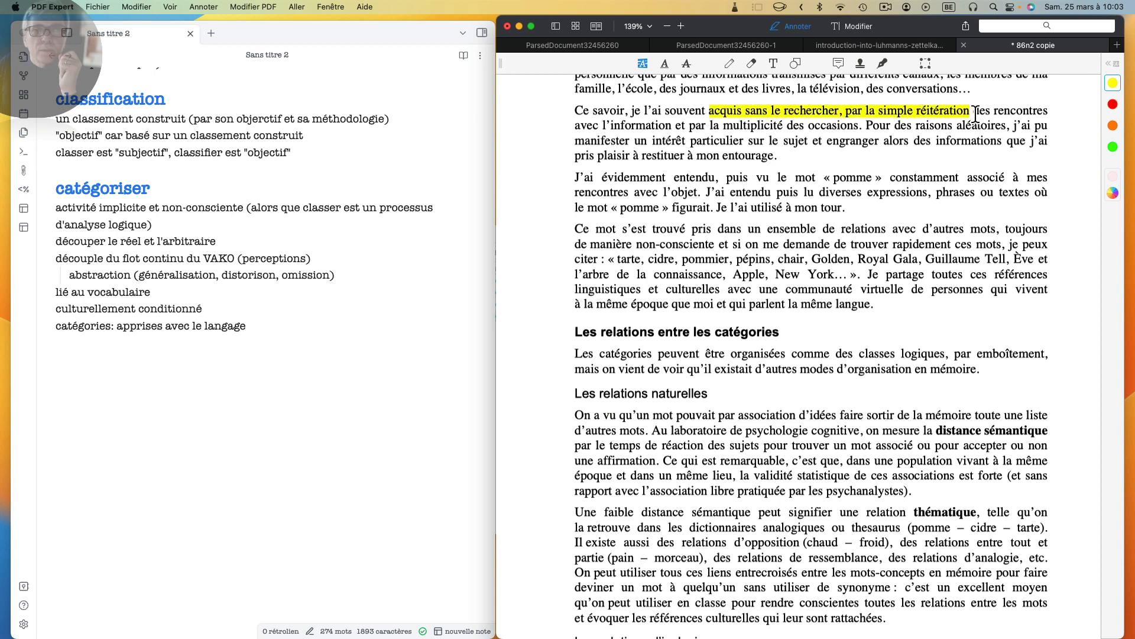
Step: In the Obsidian note, add the line "acquis par répétition d'expérience" below "catégories: apprises avec le langage"
{"action": "left_click", "coordinate": [294, 326]}
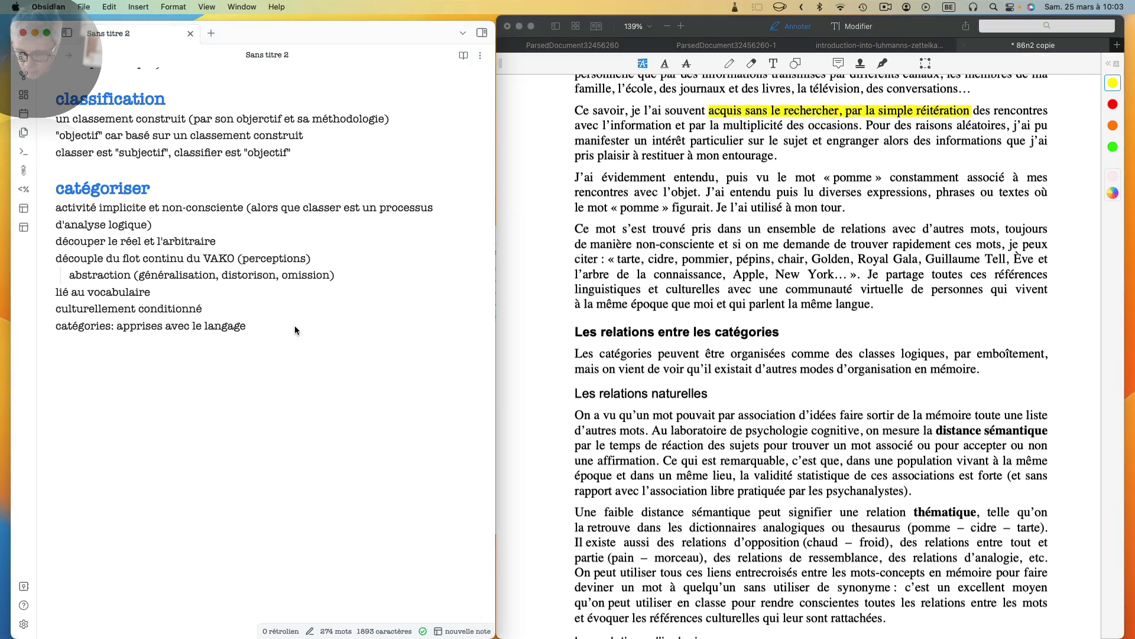
{"action": "type", "text": "acquis "}
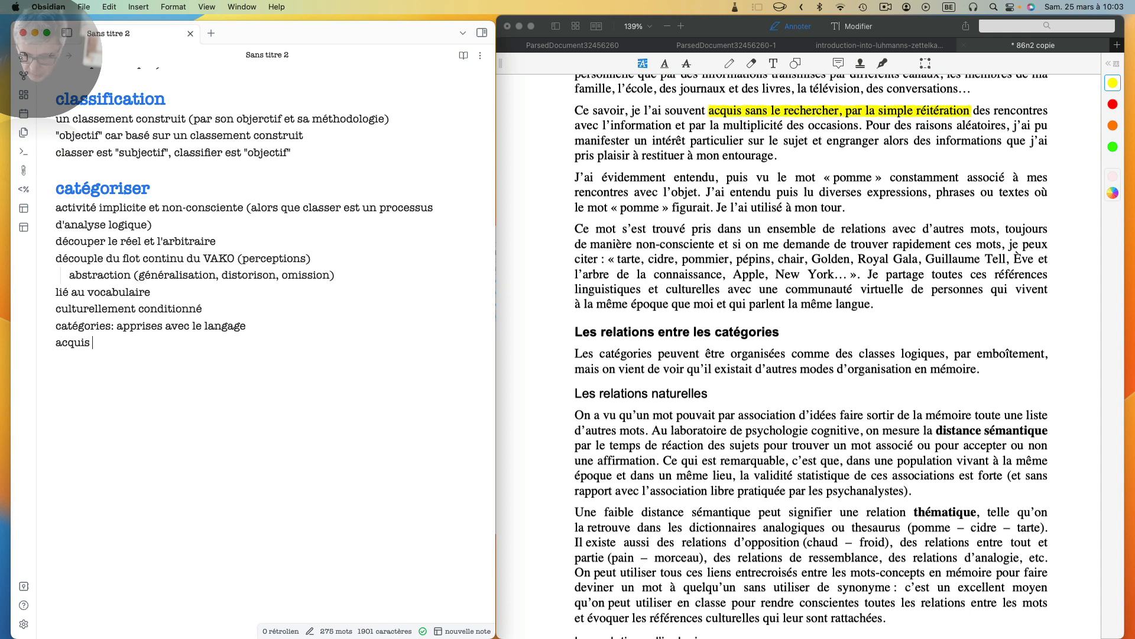
{"action": "type", "text": "par répé"}
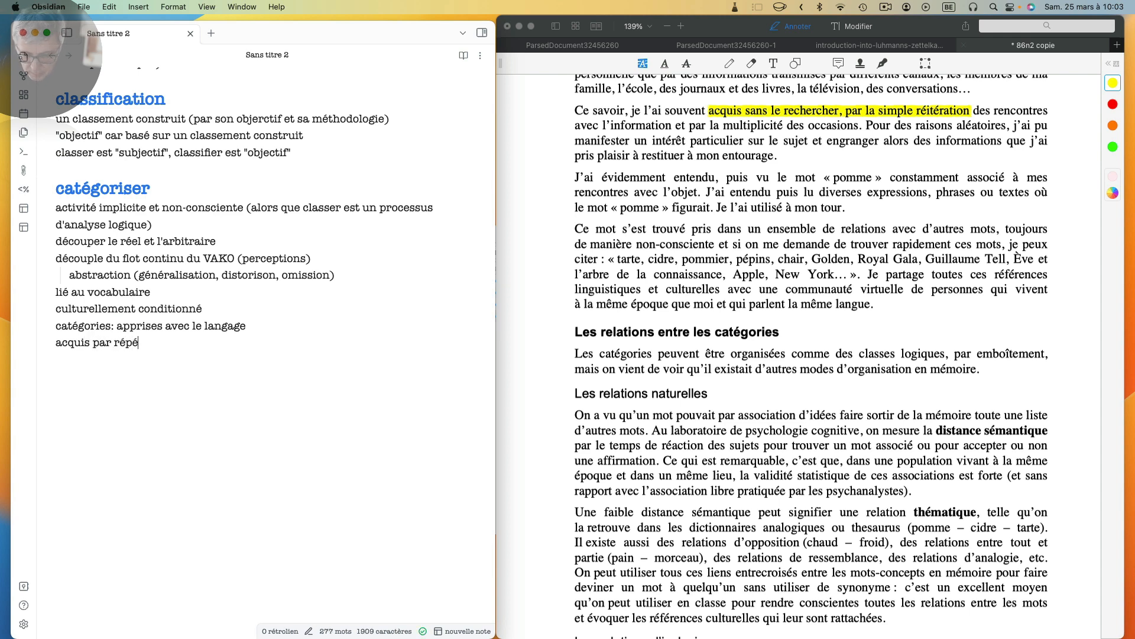
{"action": "type", "text": "tition d'expérie"}
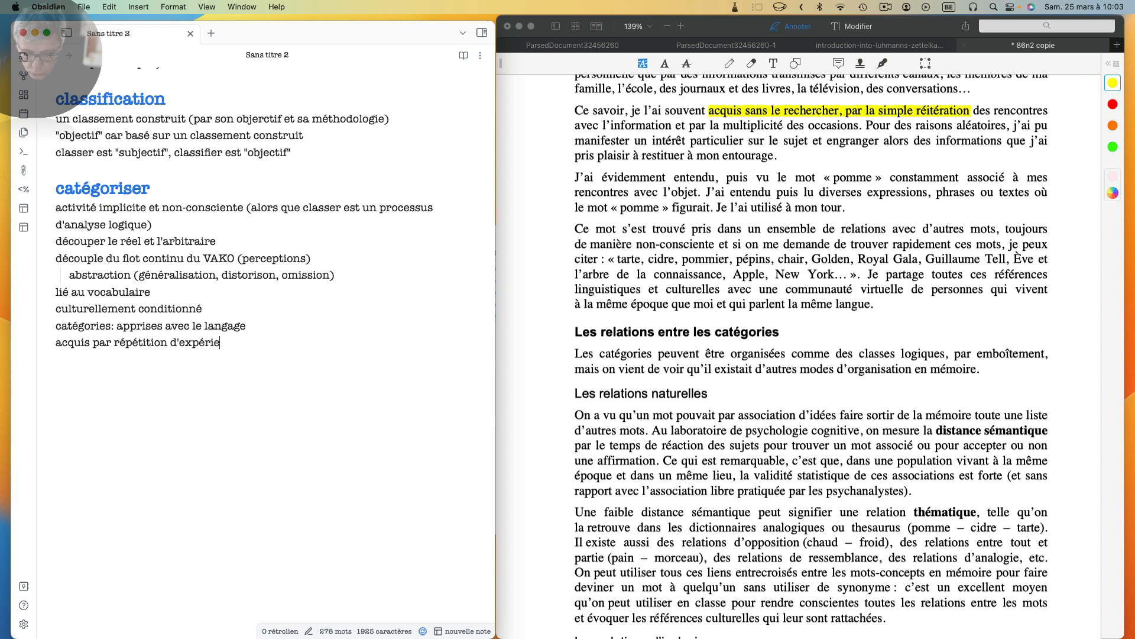
{"action": "type", "text": "nce"}
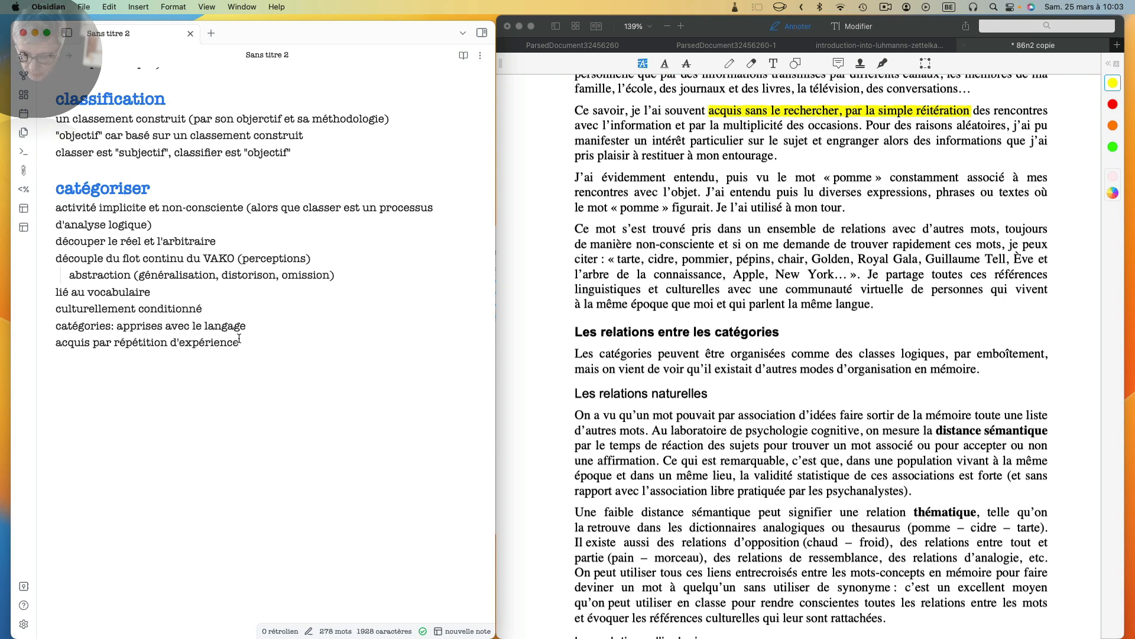
Step: Add a new line reading "ces catégories (mots) sont associées à d'autres catégorie (pomme -- cidre)" below the line on repeated experience
{"action": "type", "text": "ces catégor"}
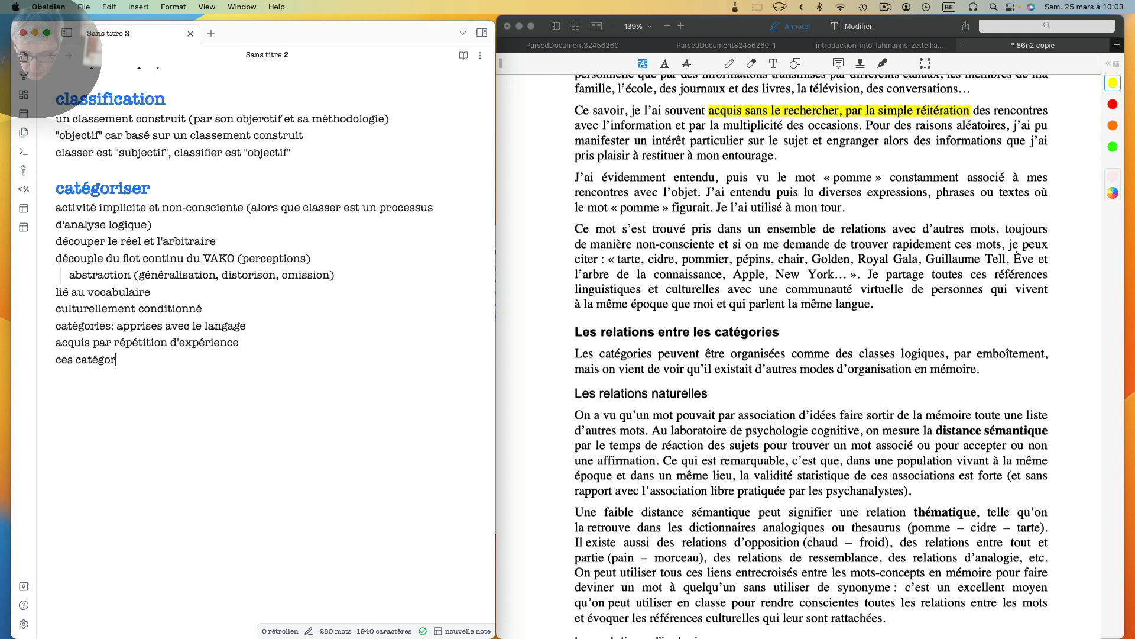
{"action": "type", "text": "ies (mots)"}
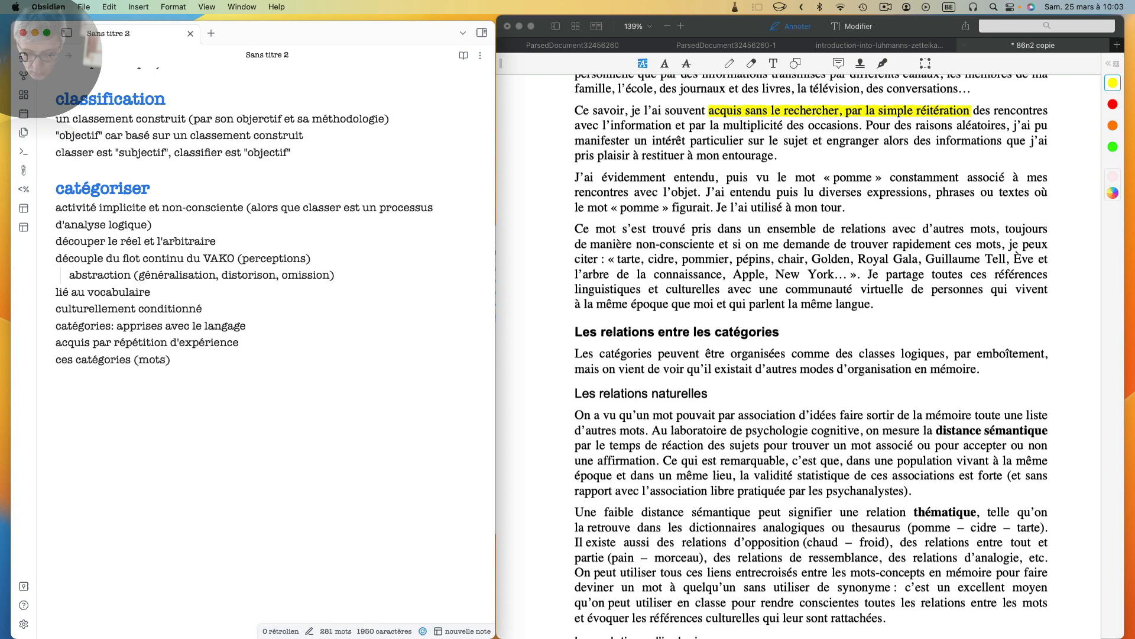
{"action": "type", "text": " sont associées à"}
{"action": "type", "text": "d"}
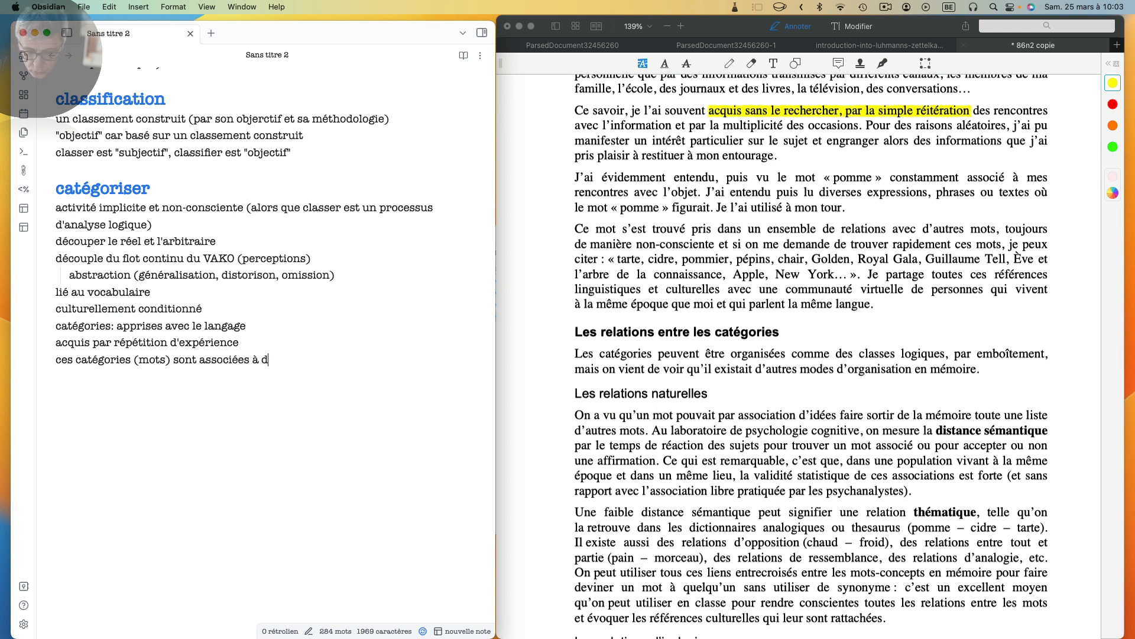
{"action": "type", "text": "'autres catégorie ("}
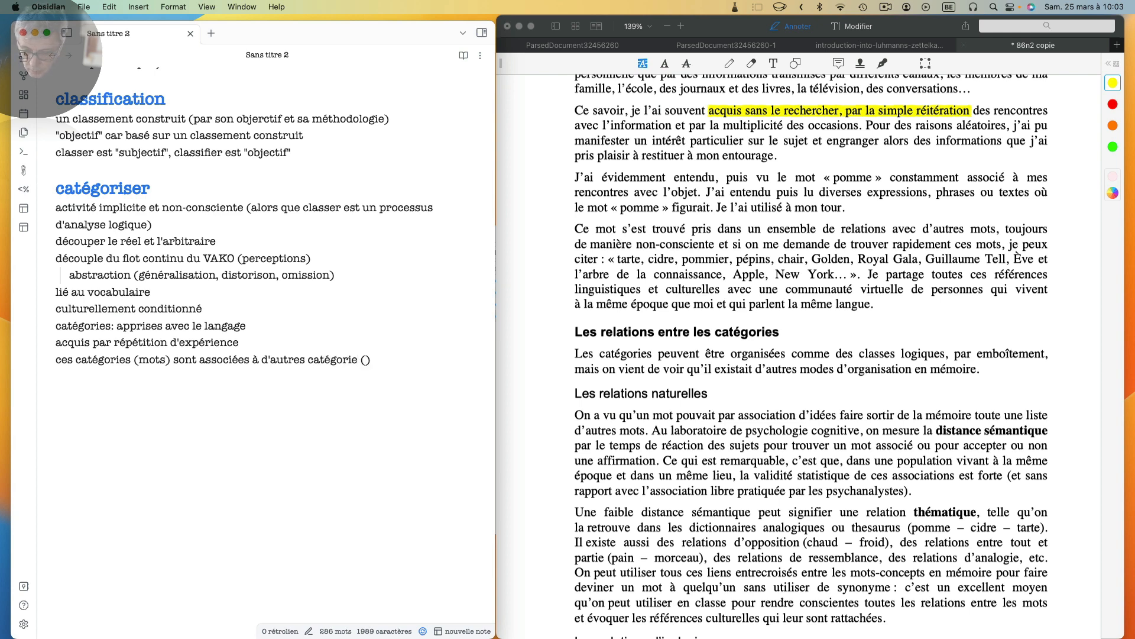
{"action": "type", "text": "pomme -- cid"}
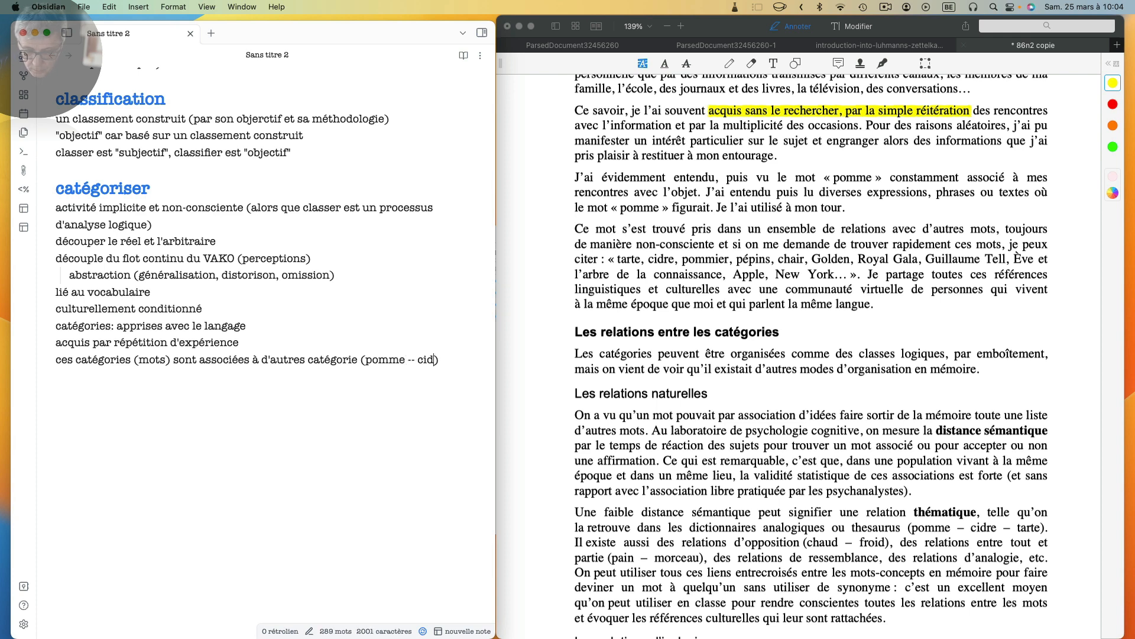
{"action": "type", "text": "re"}
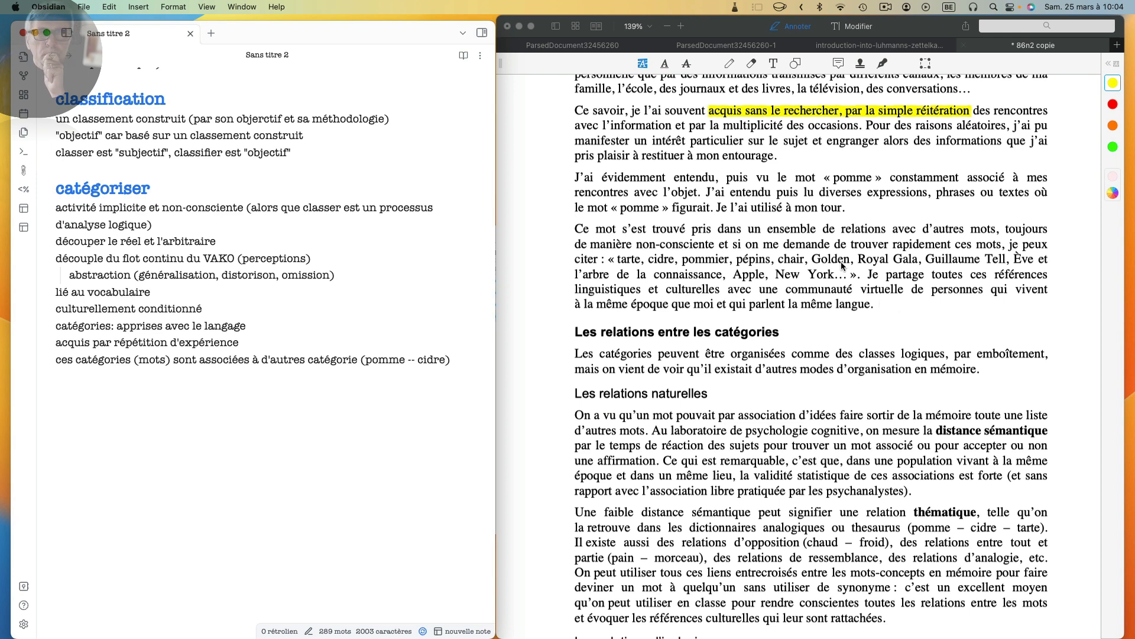
Step: Following the PDF section "Les relations entre les catégories", add the level-two heading "relatioçns entrer catégorier" at the end of the Obsidian note
{"action": "left_click", "coordinate": [701, 197]}
{"action": "scroll", "coordinate": [767, 230], "scroll_direction": "down", "scroll_amount": 8}
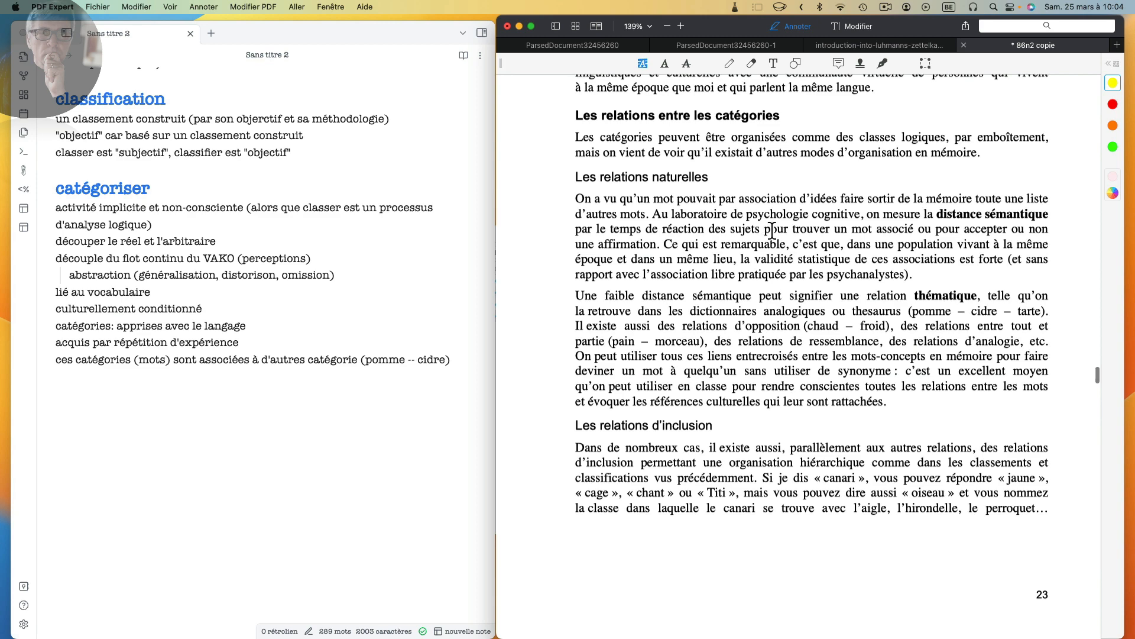
{"action": "scroll", "coordinate": [767, 226], "scroll_direction": "down", "scroll_amount": 2}
{"action": "scroll", "coordinate": [769, 226], "scroll_direction": "up", "scroll_amount": 1}
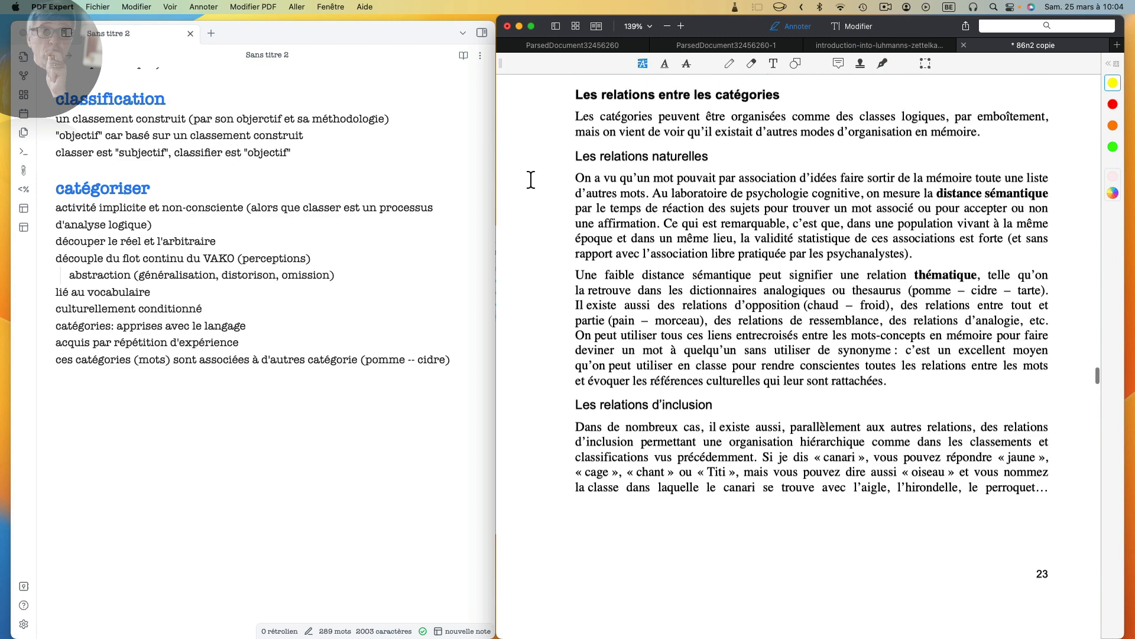
{"action": "left_click", "coordinate": [457, 354]}
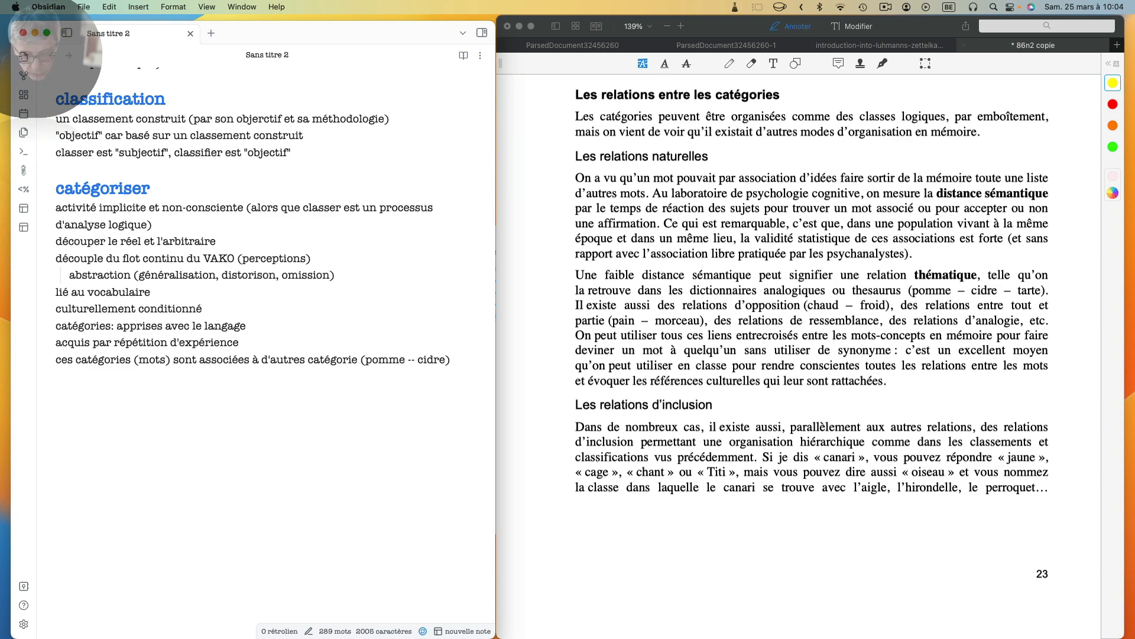
{"action": "type", "text": "## relatioç"}
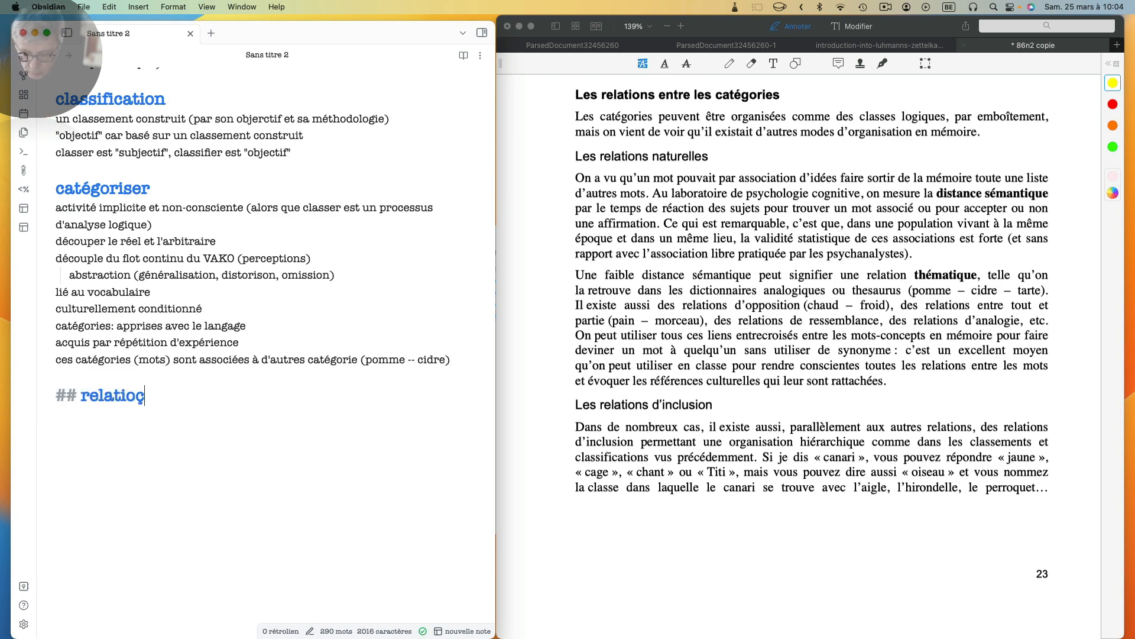
{"action": "type", "text": "ns e"}
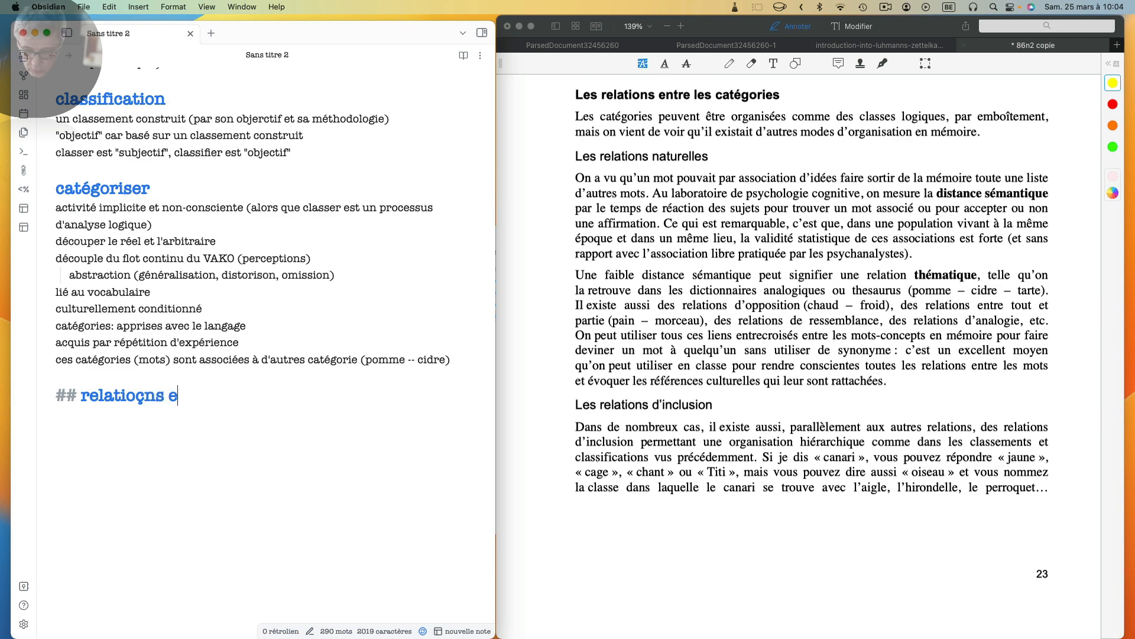
{"action": "type", "text": "ntrer catégorier"}
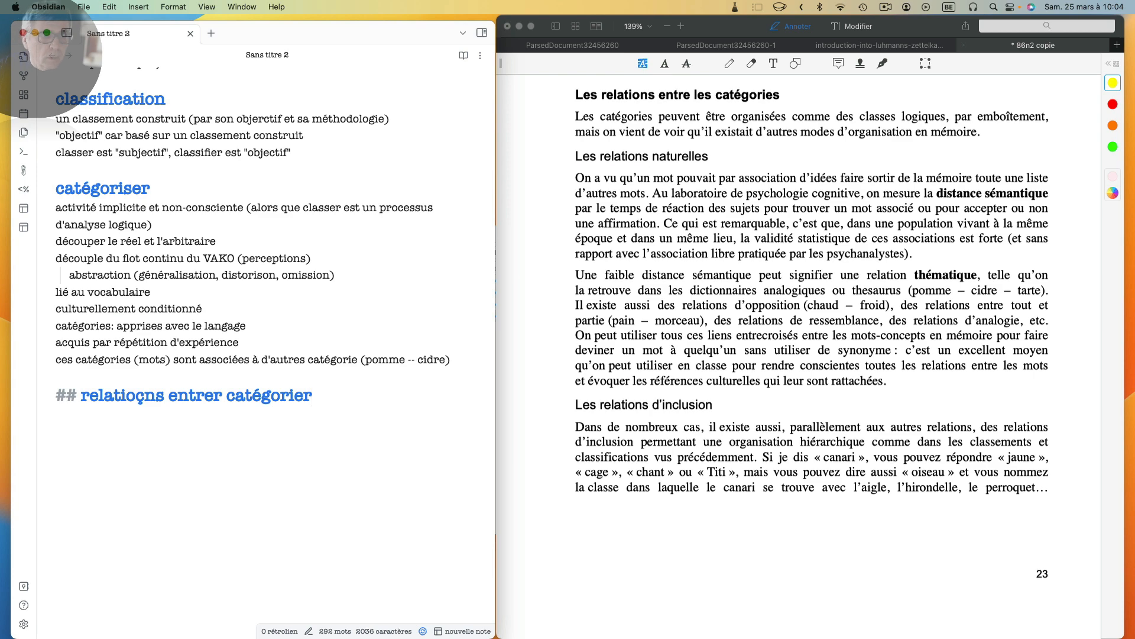
Step: Correct the new heading to "relations entrer catégories" and start a line beneath it
{"action": "key", "text": "BackSpace"}
{"action": "key", "text": "BackSpace"}
{"action": "type", "text": "es"}
{"action": "key", "text": "Left"}
{"action": "key", "text": "Left"}
{"action": "key", "text": "Left"}
{"action": "key", "text": "Left"}
{"action": "key", "text": "Left"}
{"action": "key", "text": "Left"}
{"action": "key", "text": "Left"}
{"action": "key", "text": "Left"}
{"action": "key", "text": "Left"}
{"action": "key", "text": "Left"}
{"action": "key", "text": "Left"}
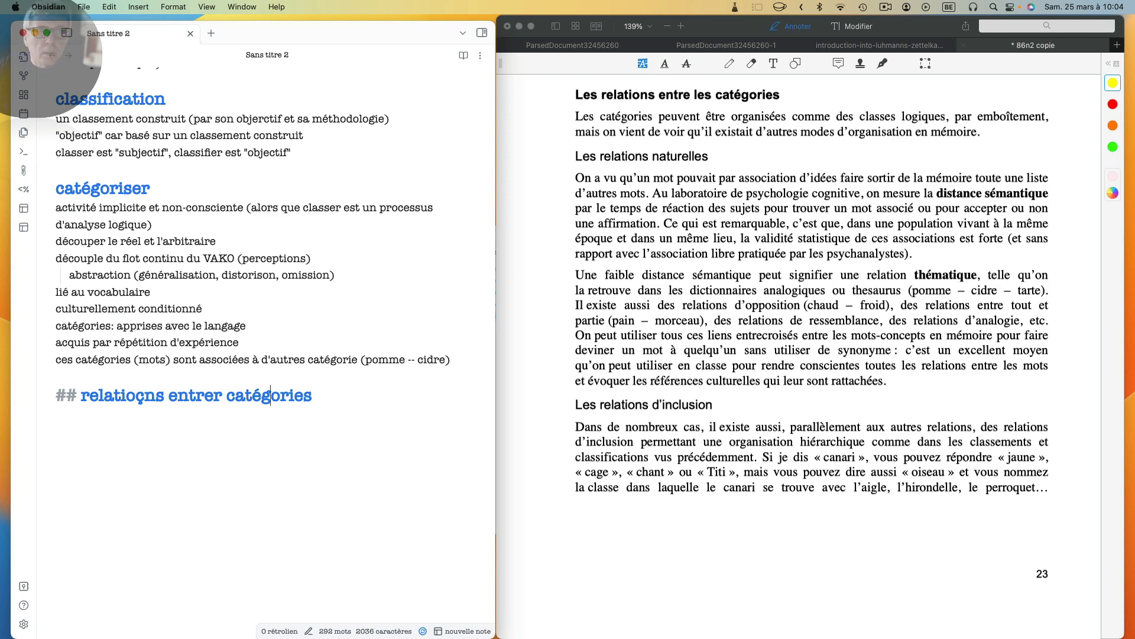
{"action": "key", "text": "Left"}
{"action": "key", "text": "Left"}
{"action": "key", "text": "Left"}
{"action": "key", "text": "Left"}
{"action": "key", "text": "Left"}
{"action": "key", "text": "Left"}
{"action": "key", "text": "Left"}
{"action": "key", "text": "Left"}
{"action": "key", "text": "Left"}
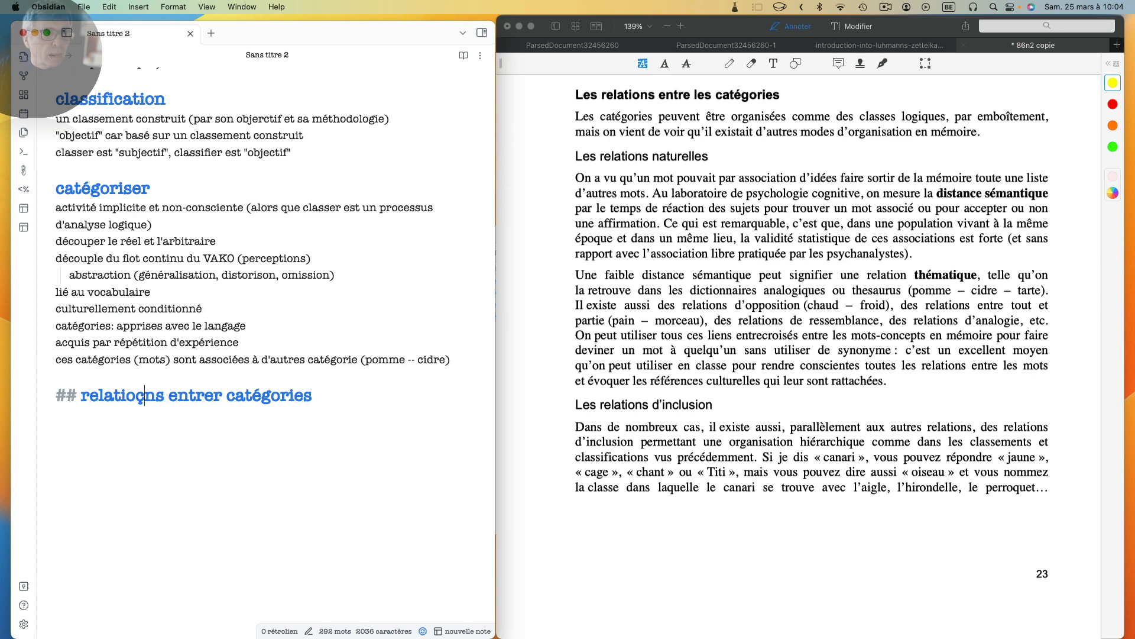
{"action": "key", "text": "BackSpace"}
{"action": "key", "text": "Return"}
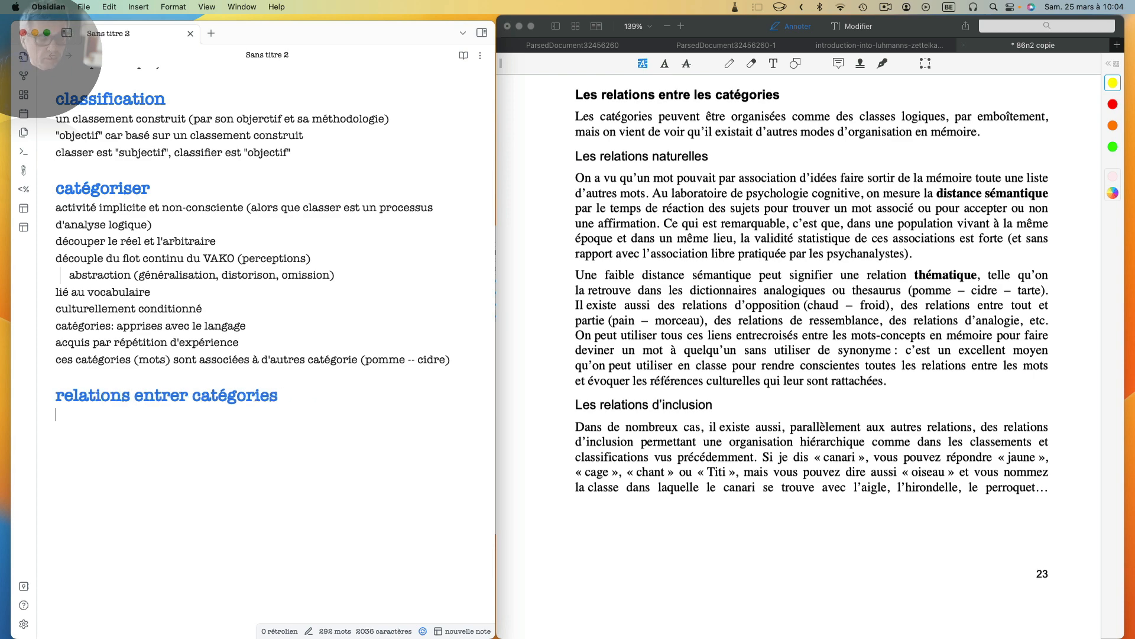
Step: Add the bullet "relation naturelle: distance sémantique - analogie" under the heading on relations between categories
{"action": "type", "text": "- relation"}
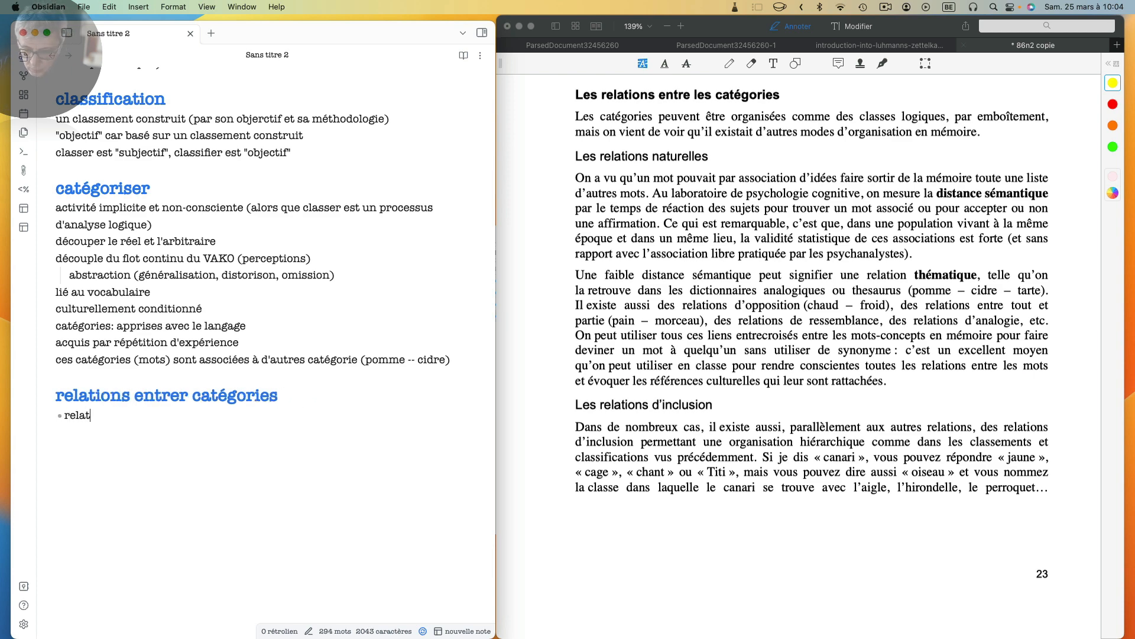
{"action": "type", "text": " naturelle"}
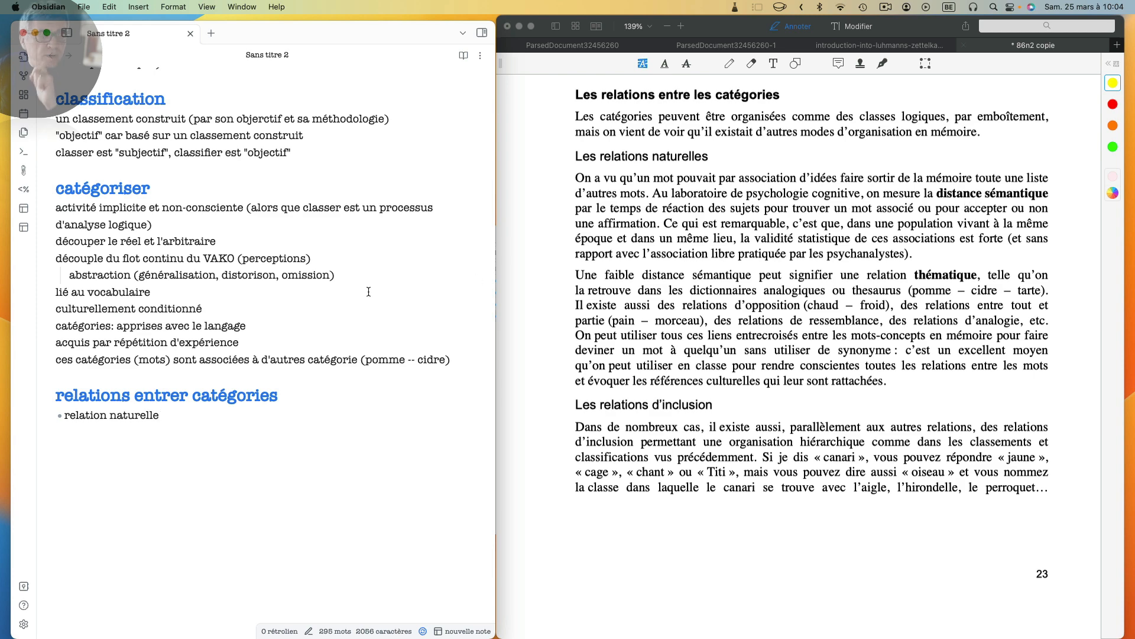
{"action": "type", "text": ": "}
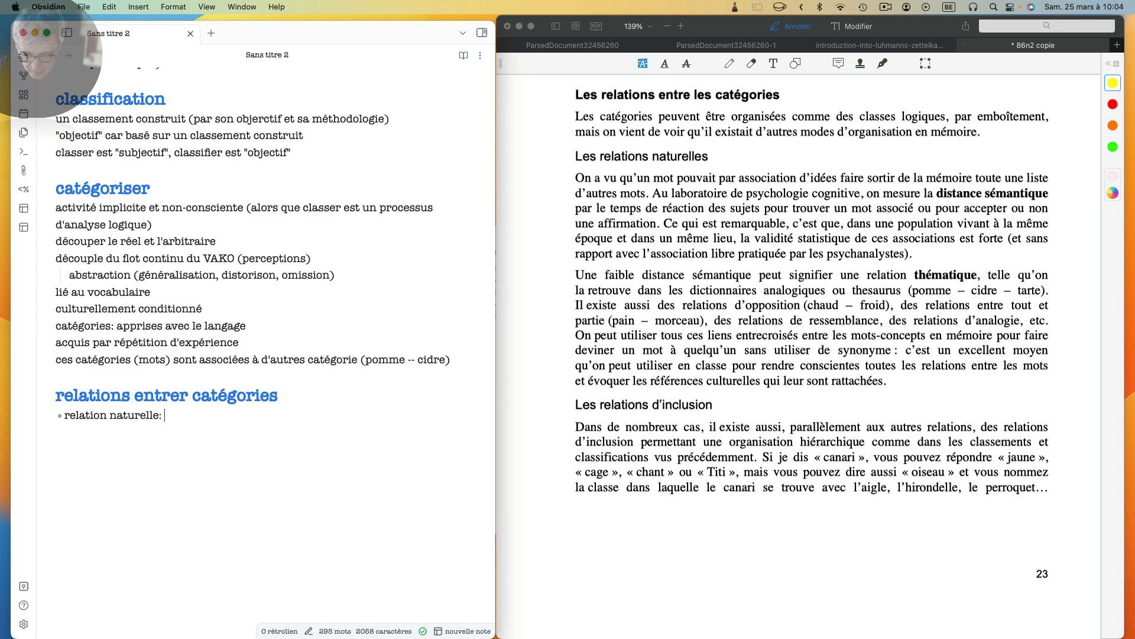
{"action": "type", "text": "distance sémantique -"}
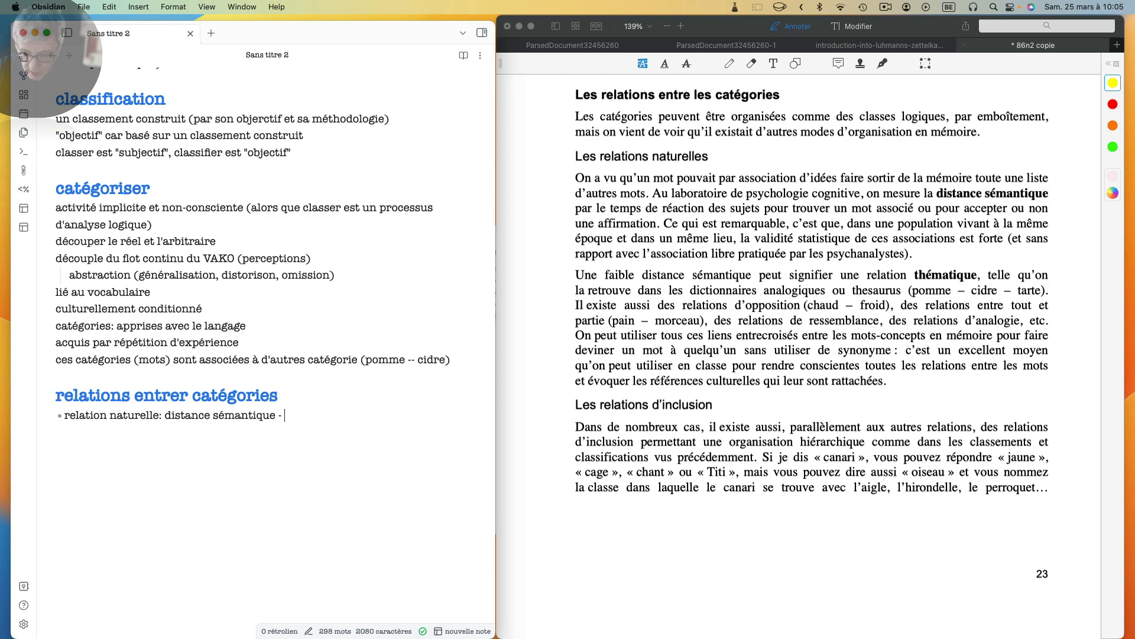
{"action": "type", "text": "analogie"}
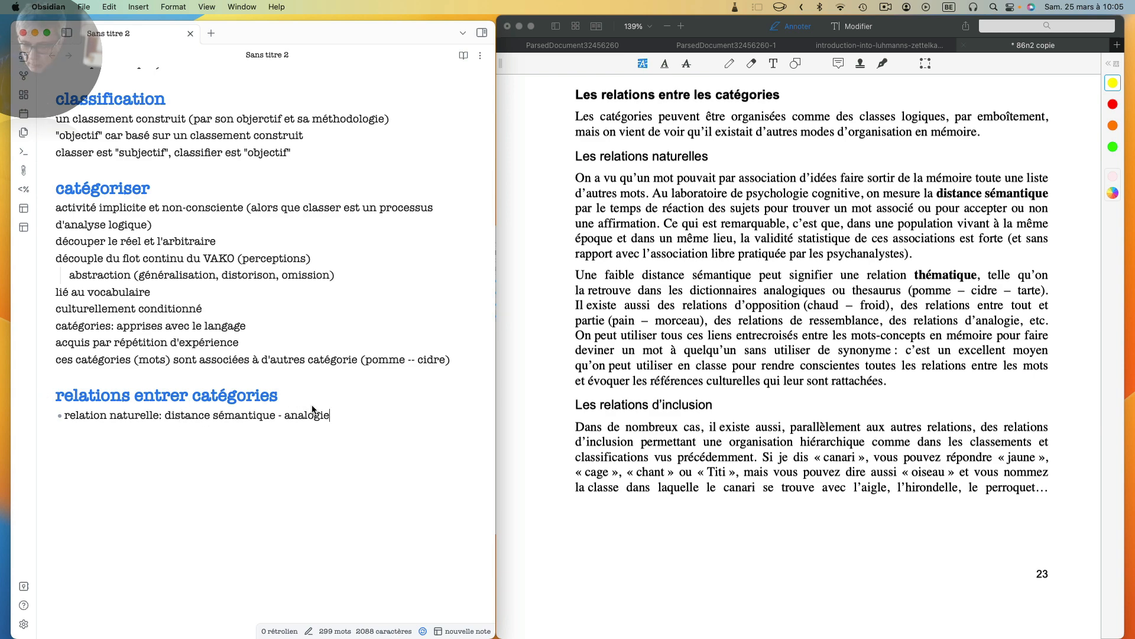
Step: Add two more bullets, "d'opposition" and "de ressemblance", below the natural-relation bullet
{"action": "key", "text": "Return"}
{"action": "type", "text": "d'"}
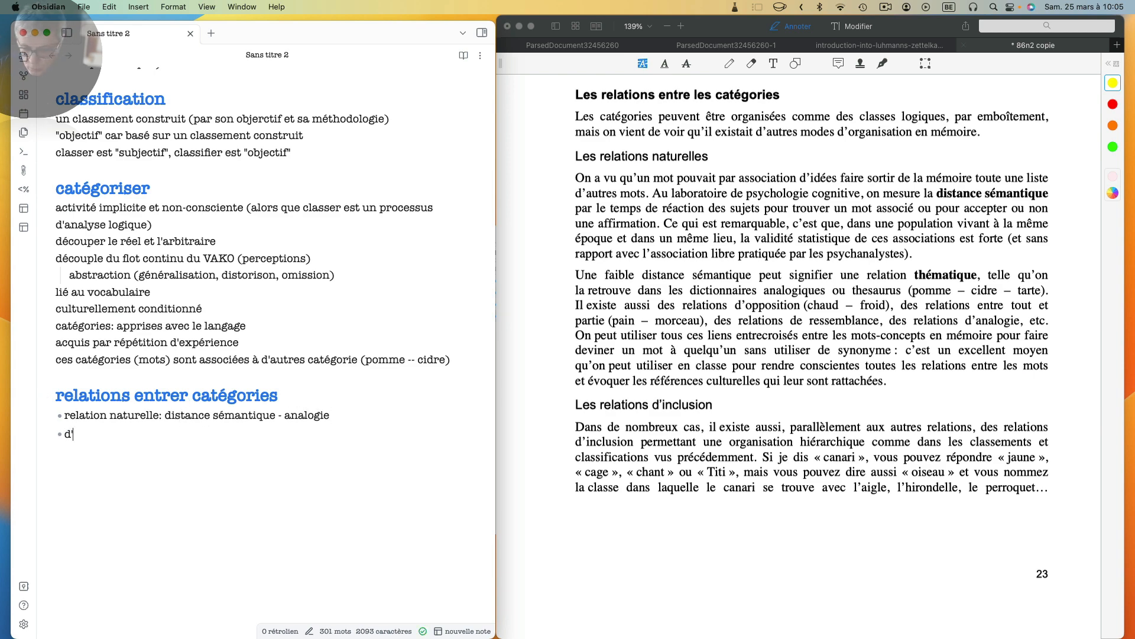
{"action": "type", "text": "opposition"}
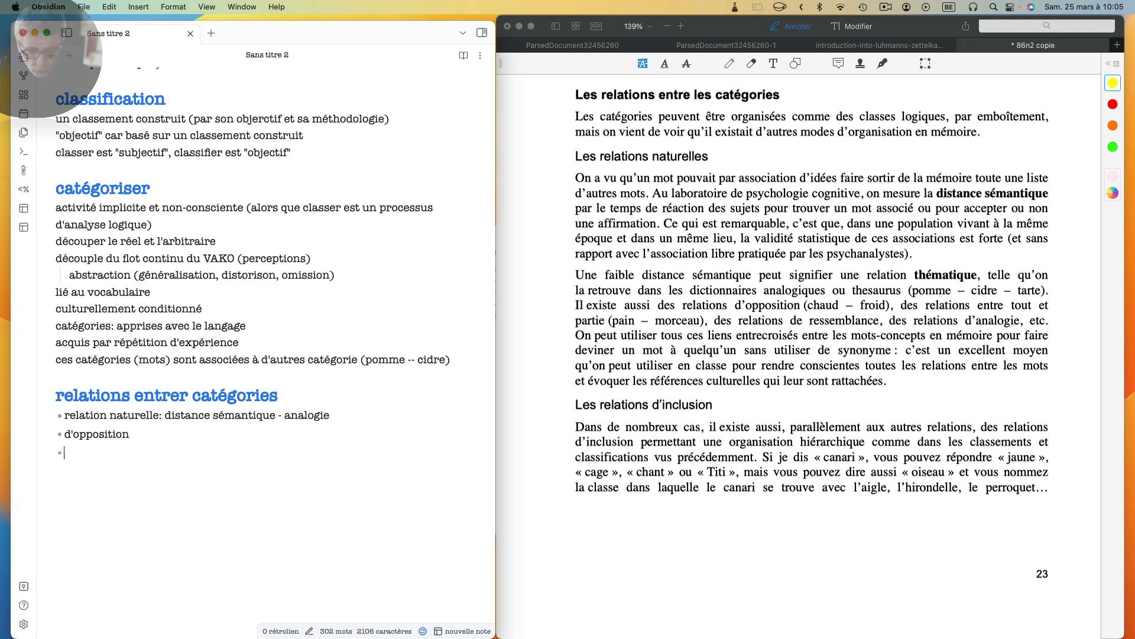
{"action": "key", "text": "Return"}
{"action": "type", "text": "de ressemblance"}
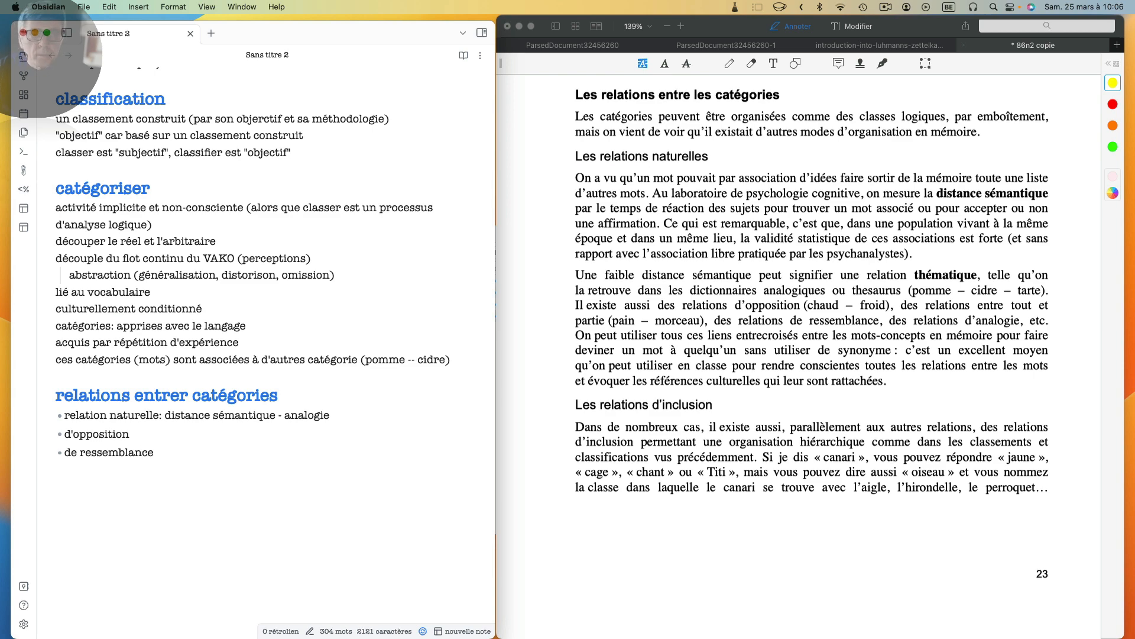
Step: Split the natural-relation bullet into three: "relation naturelle:", "distance sémantique - temps pour trouver terme associé" and "analogie"
{"action": "left_click", "coordinate": [130, 434]}
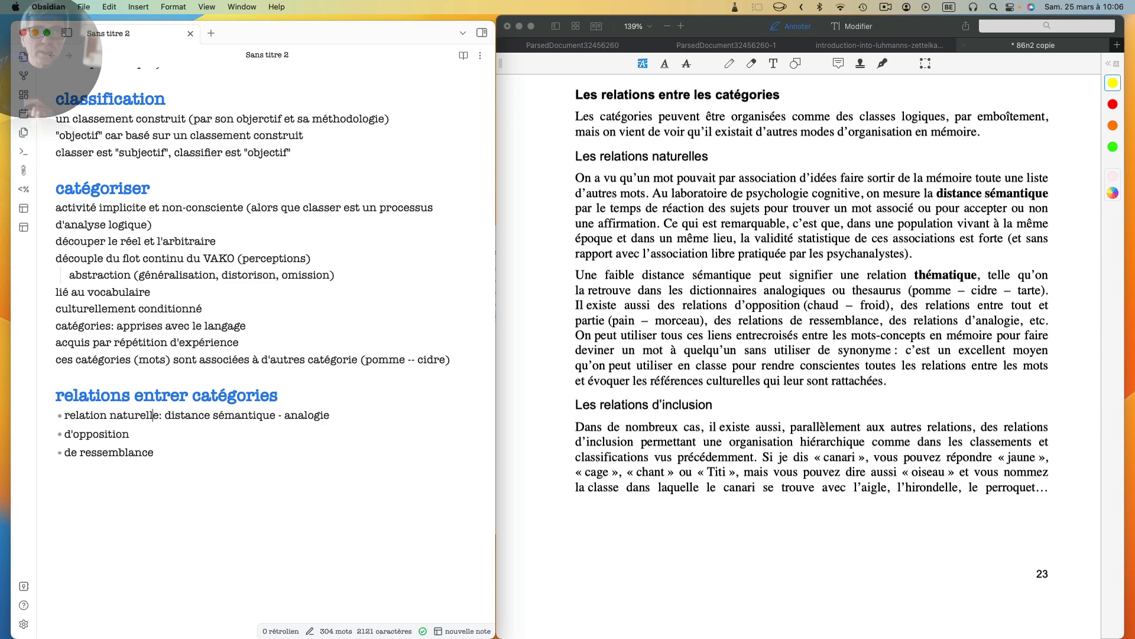
{"action": "left_click", "coordinate": [166, 415]}
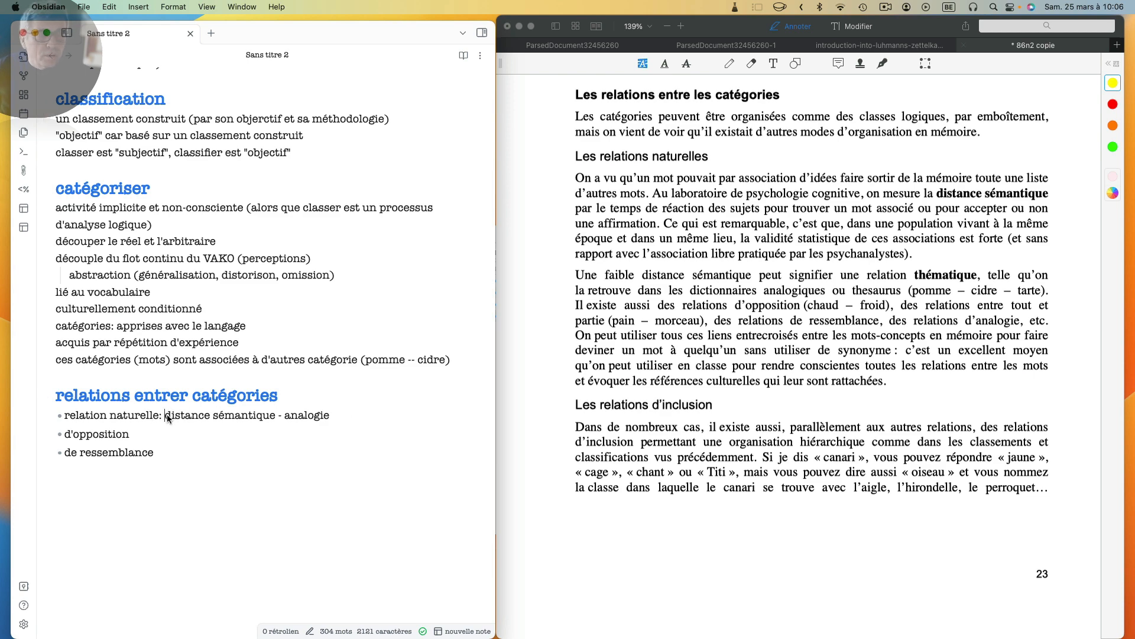
{"action": "key", "text": "Return"}
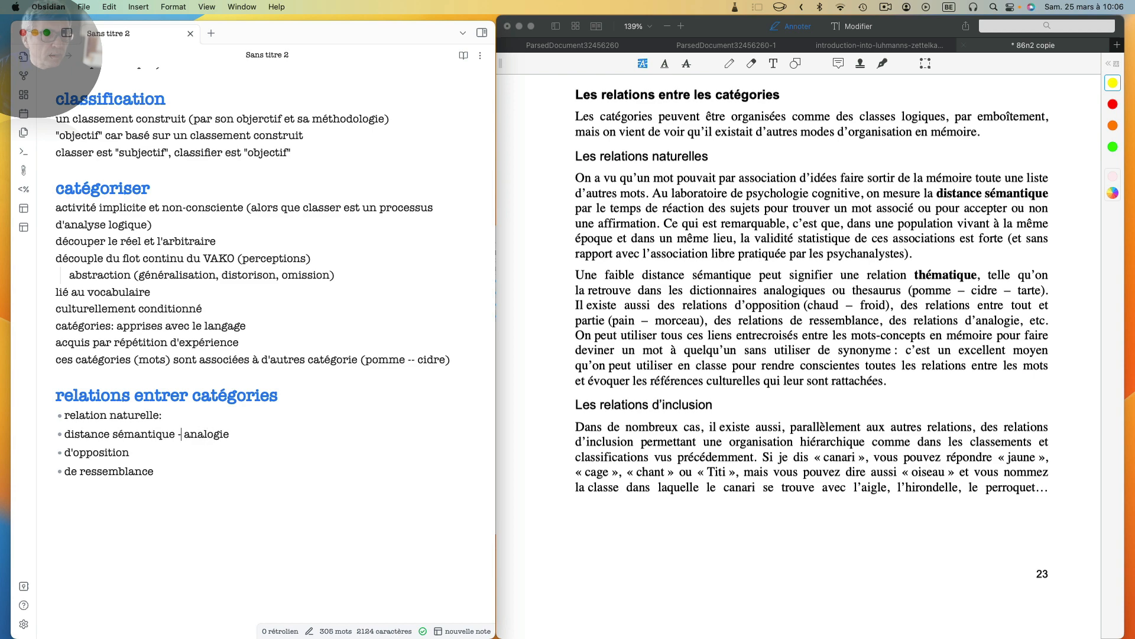
{"action": "type", "text": "temp"}
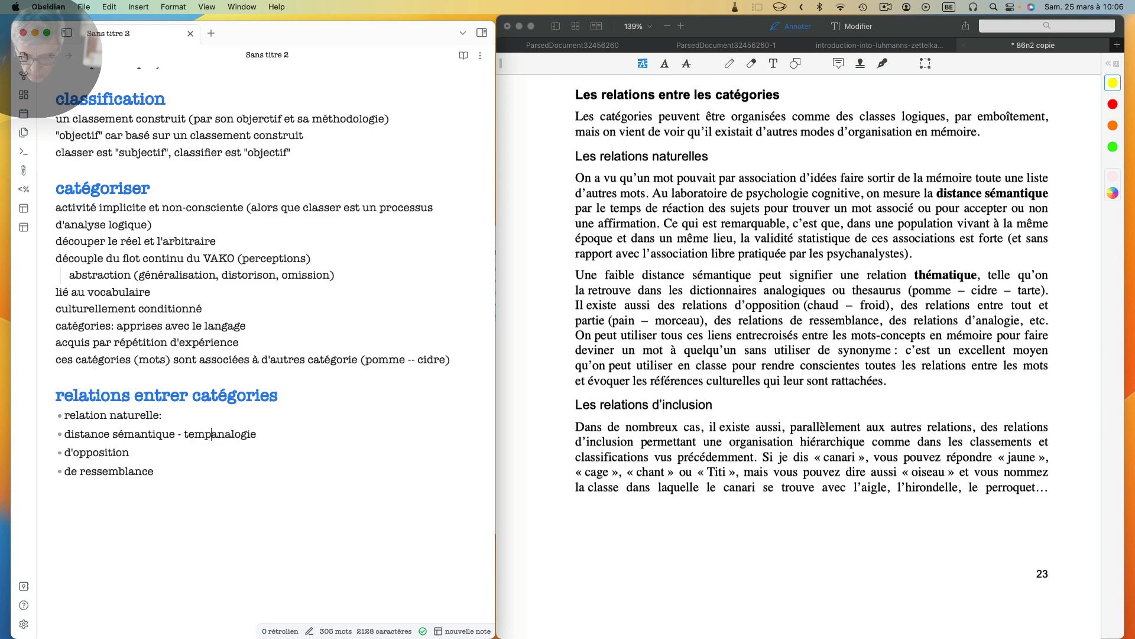
{"action": "type", "text": "s pour tro"}
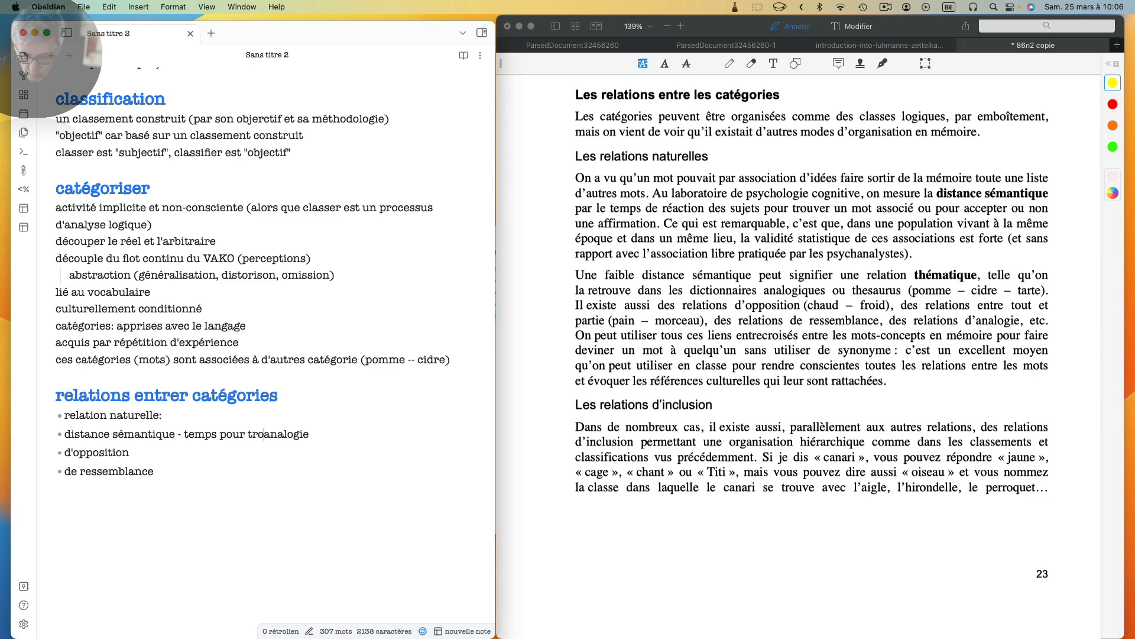
{"action": "type", "text": "uver terme associé"}
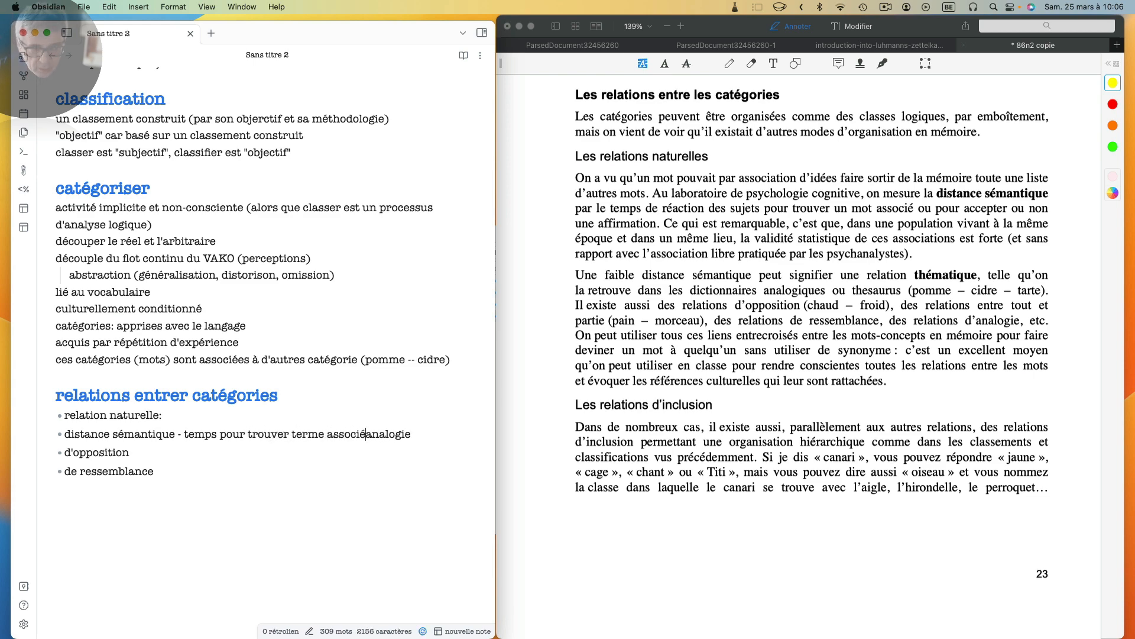
{"action": "key", "text": "Return"}
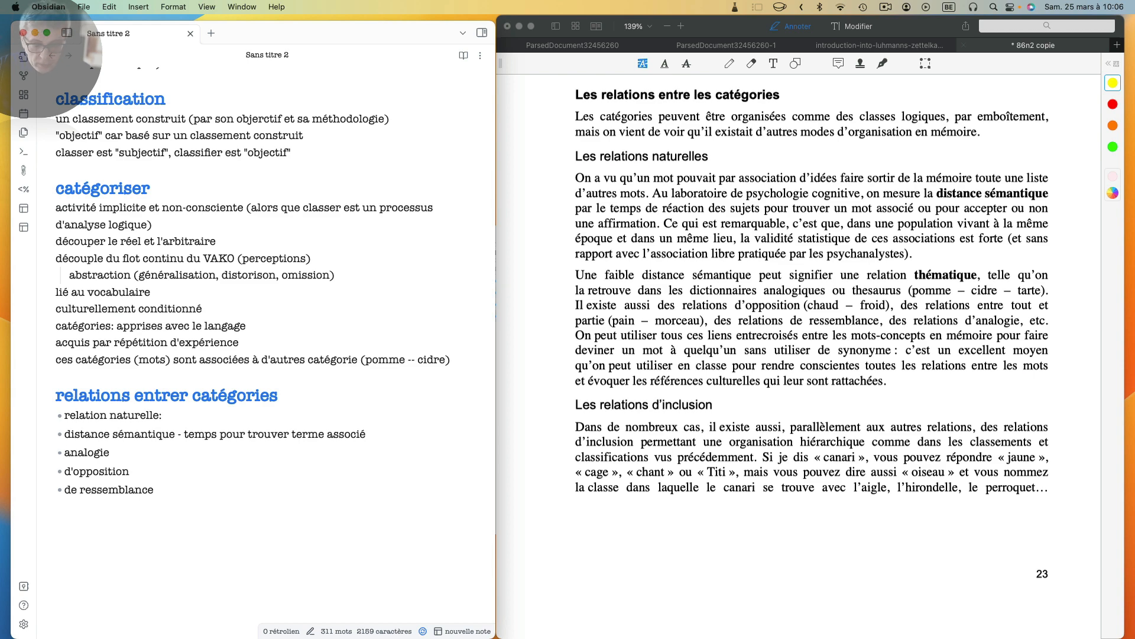
Step: Change the "analogie" bullet to "d'analogie" and add a final bullet "d'inclusion" to the relations list
{"action": "type", "text": "d'"}
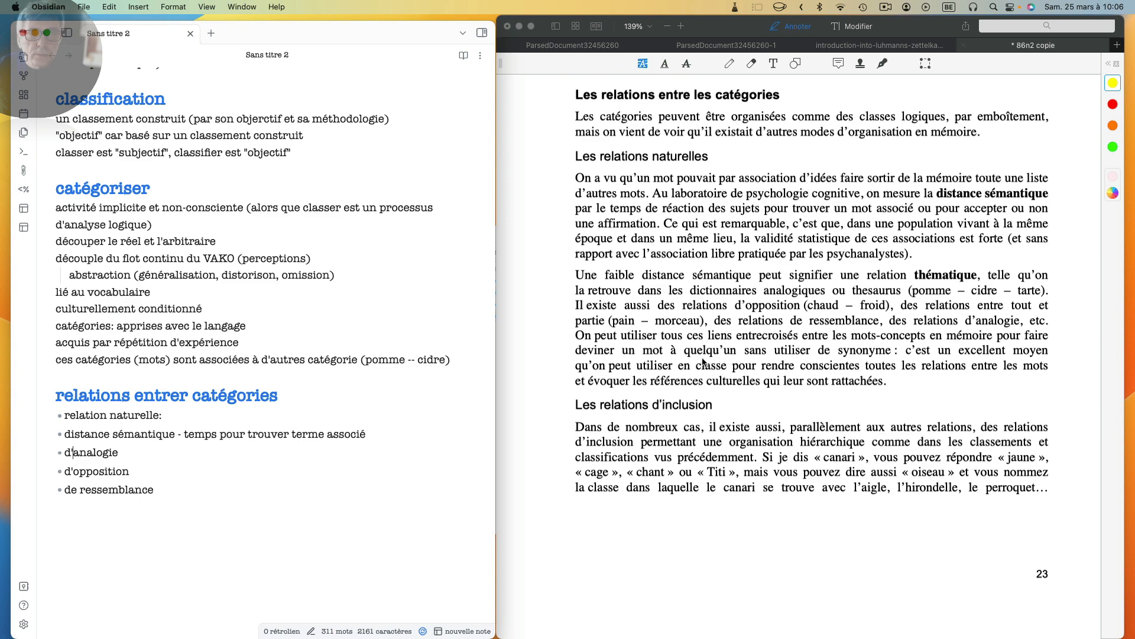
{"action": "scroll", "coordinate": [714, 396], "scroll_direction": "down", "scroll_amount": 4}
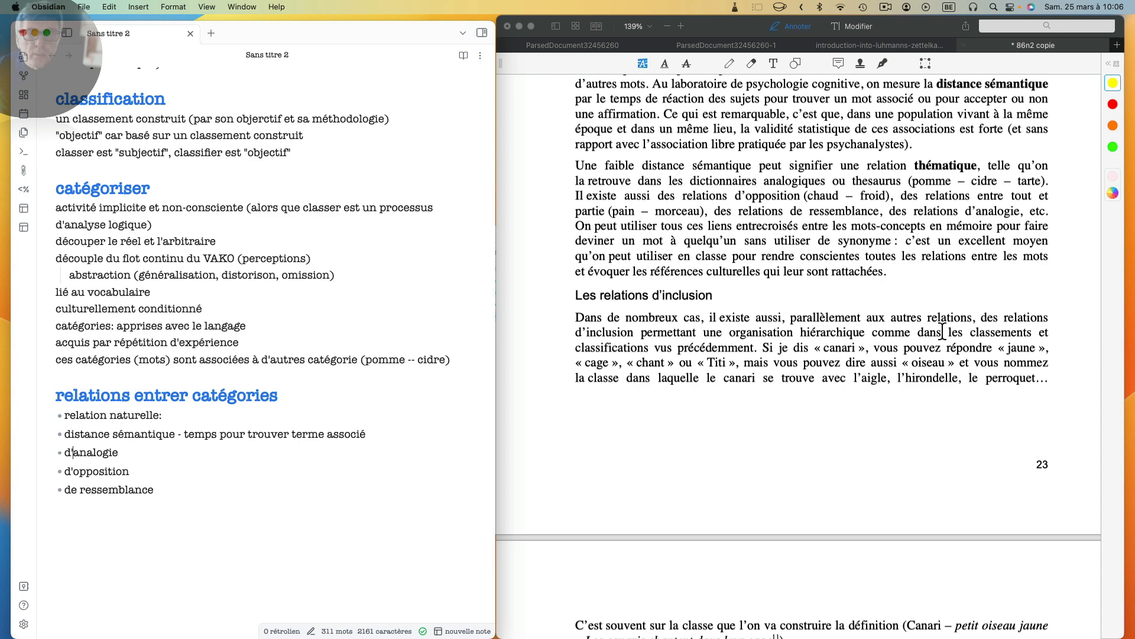
{"action": "left_click", "coordinate": [190, 486]}
{"action": "key", "text": "Return"}
{"action": "type", "text": "d'i"}
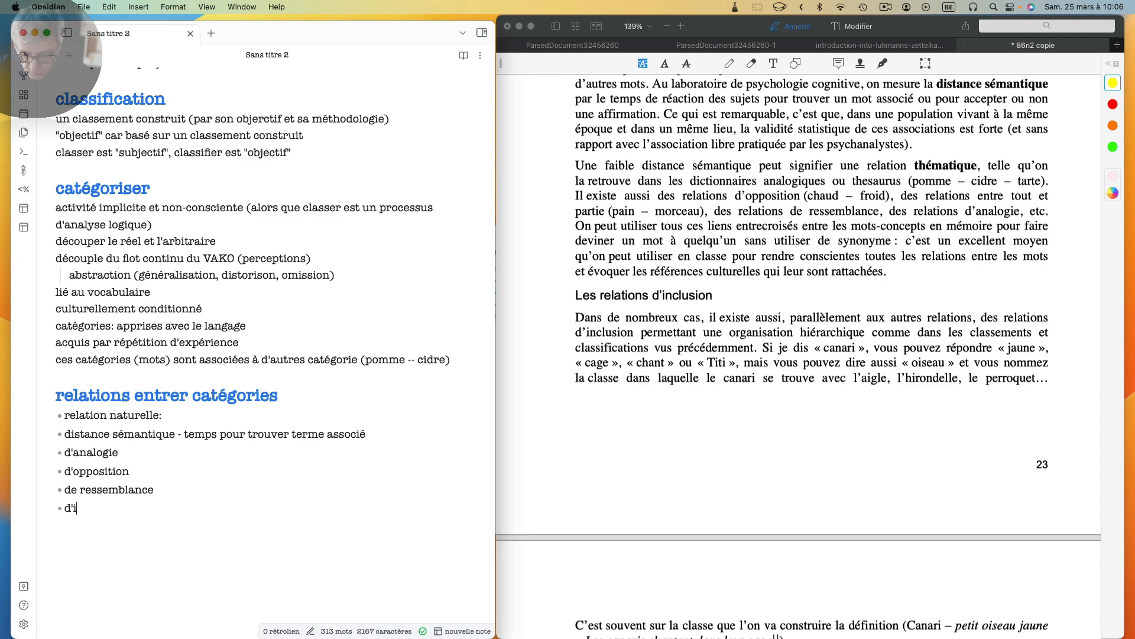
{"action": "type", "text": "nclusion"}
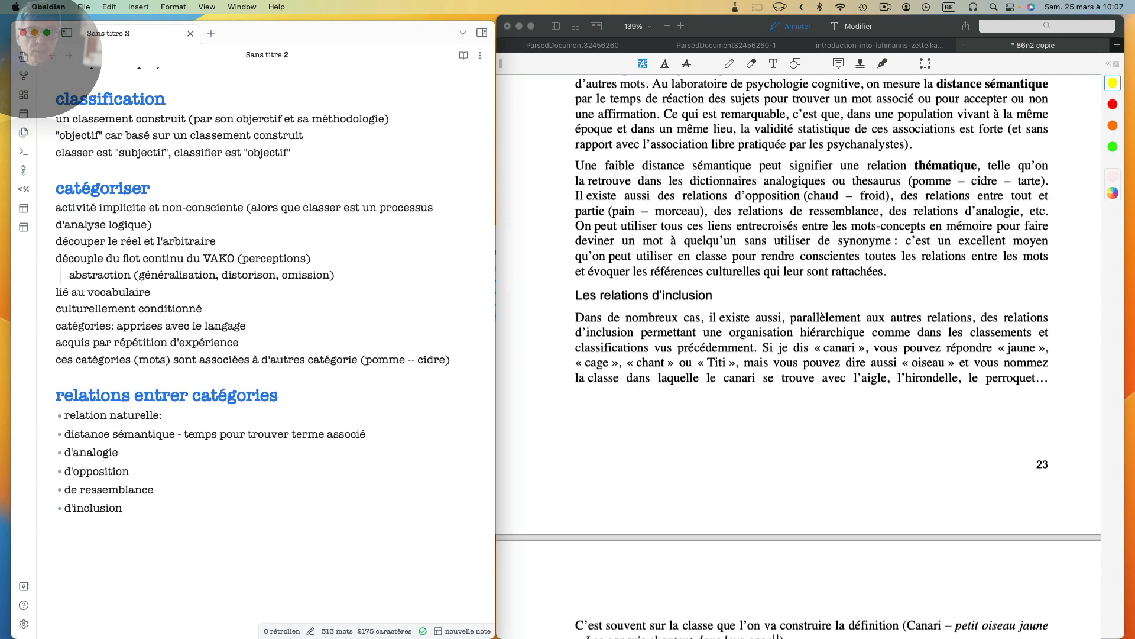
Step: Read the PDF's passages on logical categorisation and on assigning an element to an existing class
{"action": "scroll", "coordinate": [770, 437], "scroll_direction": "down", "scroll_amount": 10}
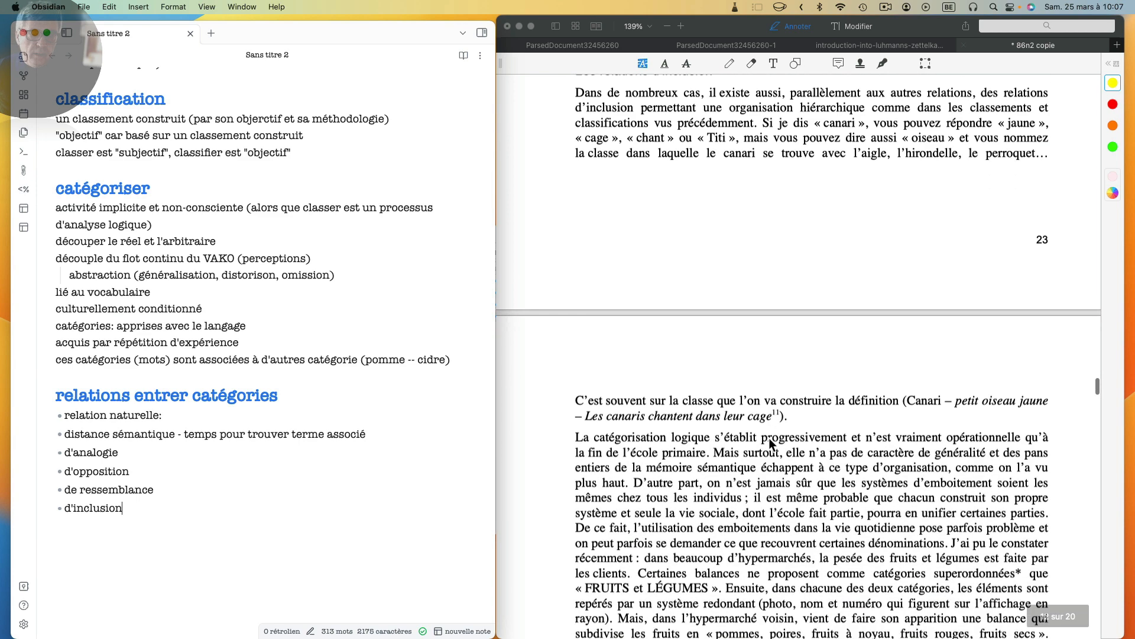
{"action": "scroll", "coordinate": [770, 442], "scroll_direction": "down", "scroll_amount": 4}
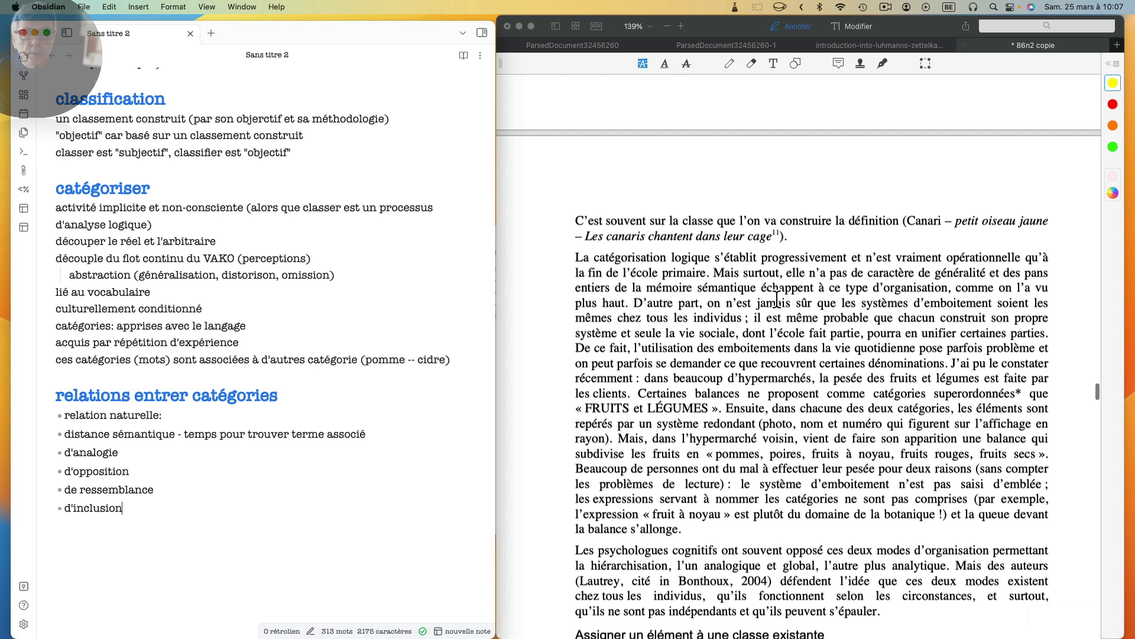
{"action": "scroll", "coordinate": [798, 299], "scroll_direction": "down", "scroll_amount": 2}
{"action": "scroll", "coordinate": [800, 300], "scroll_direction": "down", "scroll_amount": 5}
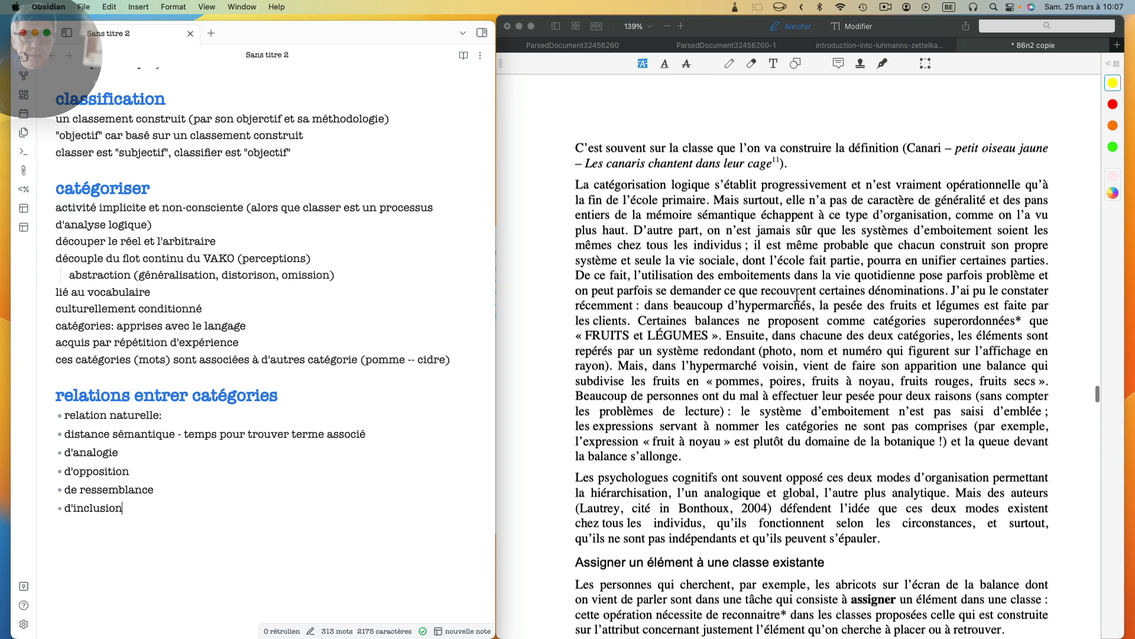
{"action": "scroll", "coordinate": [797, 296], "scroll_direction": "down", "scroll_amount": 10}
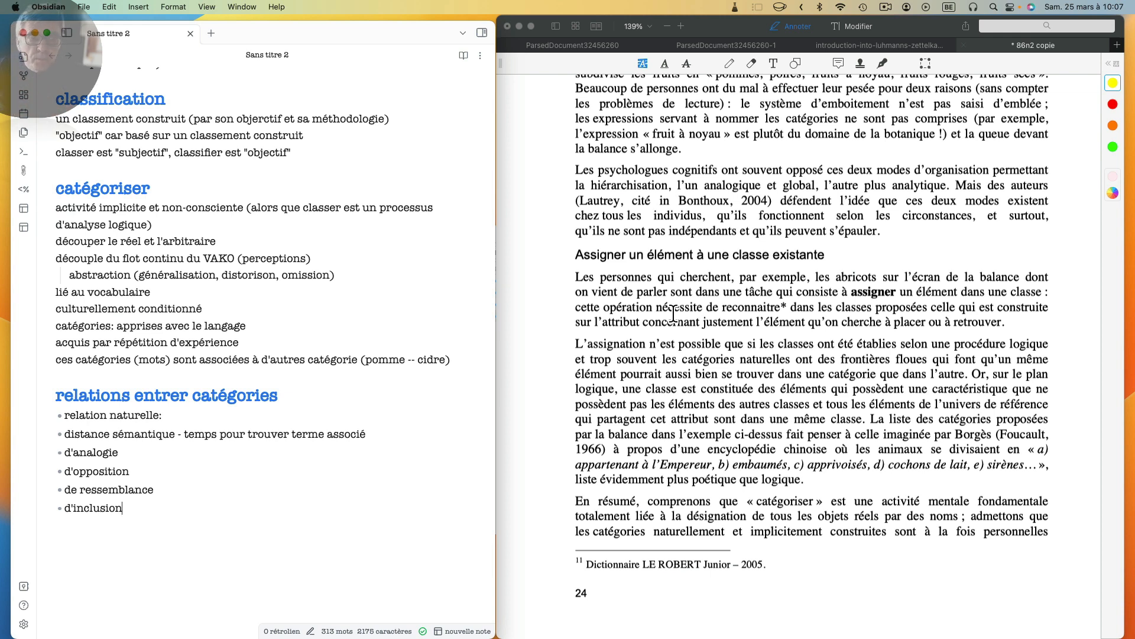
{"action": "scroll", "coordinate": [852, 310], "scroll_direction": "down", "scroll_amount": 2}
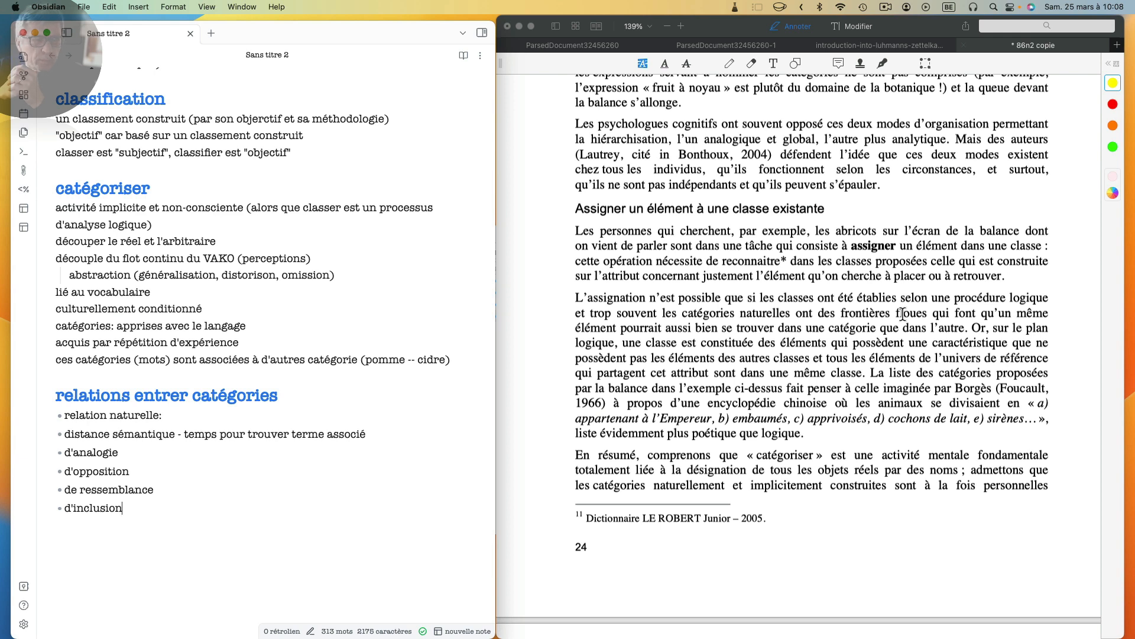
{"action": "scroll", "coordinate": [902, 314], "scroll_direction": "down", "scroll_amount": 1}
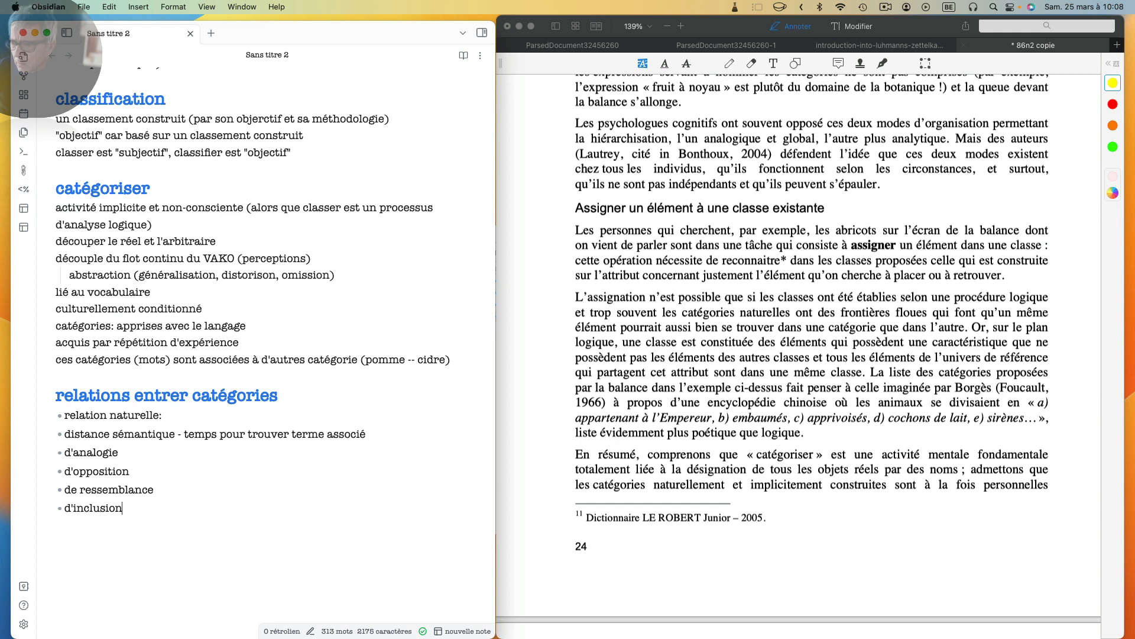
Step: Switch to Chrome, search for "pingouin", view the Wikipedia article on the Grand Pingouin, and minimise the browser
{"action": "key", "text": "super+Tab"}
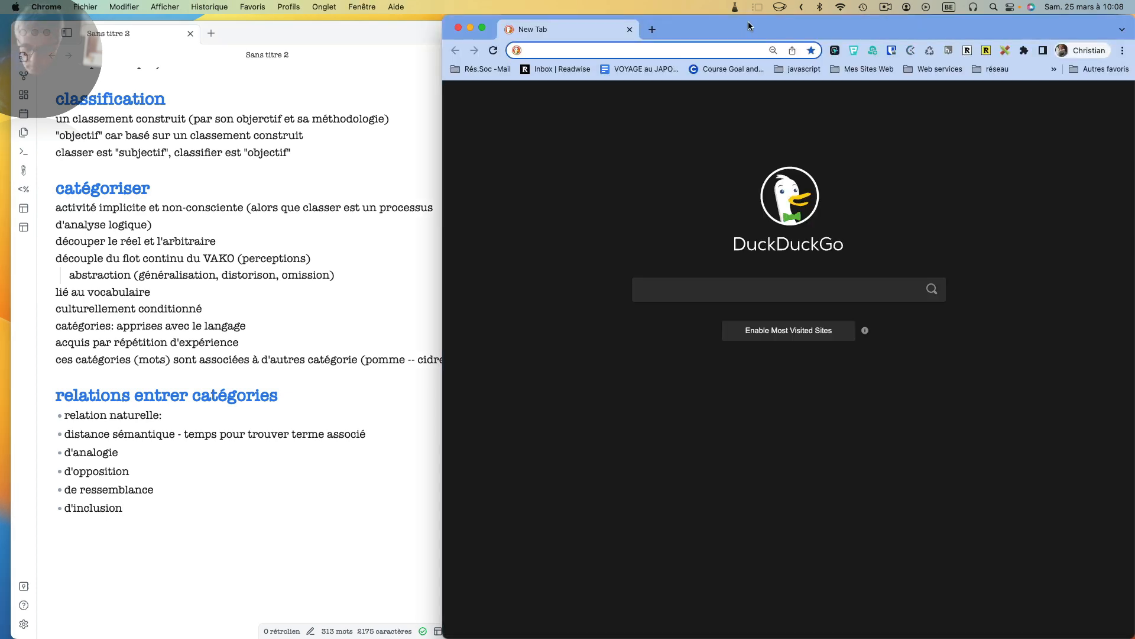
{"action": "type", "text": "pingouin"}
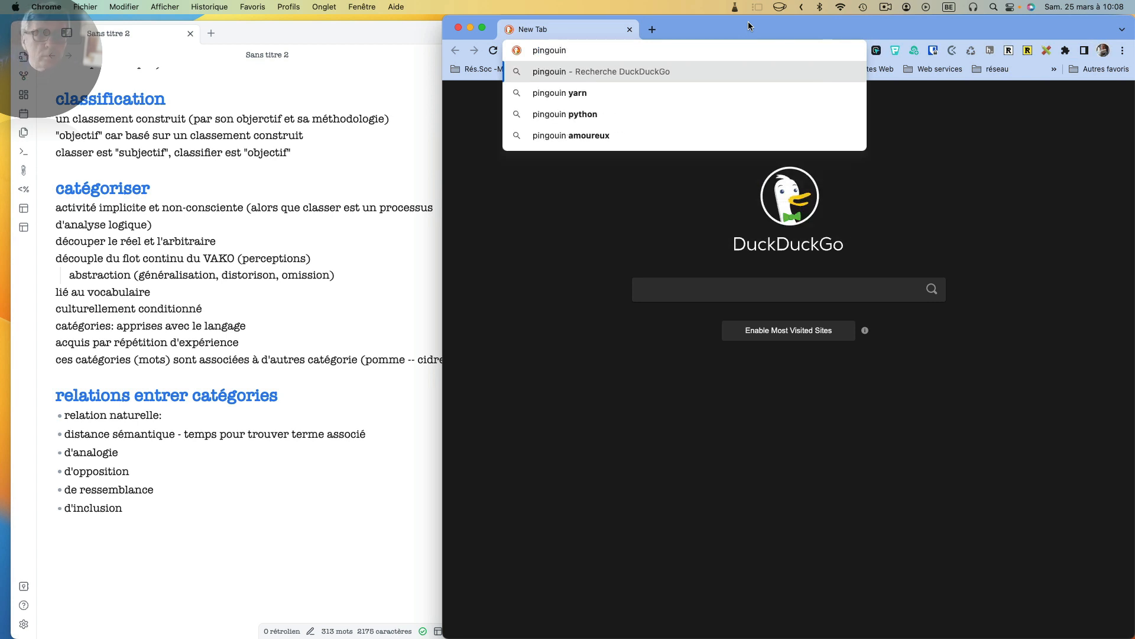
{"action": "key", "text": "Return"}
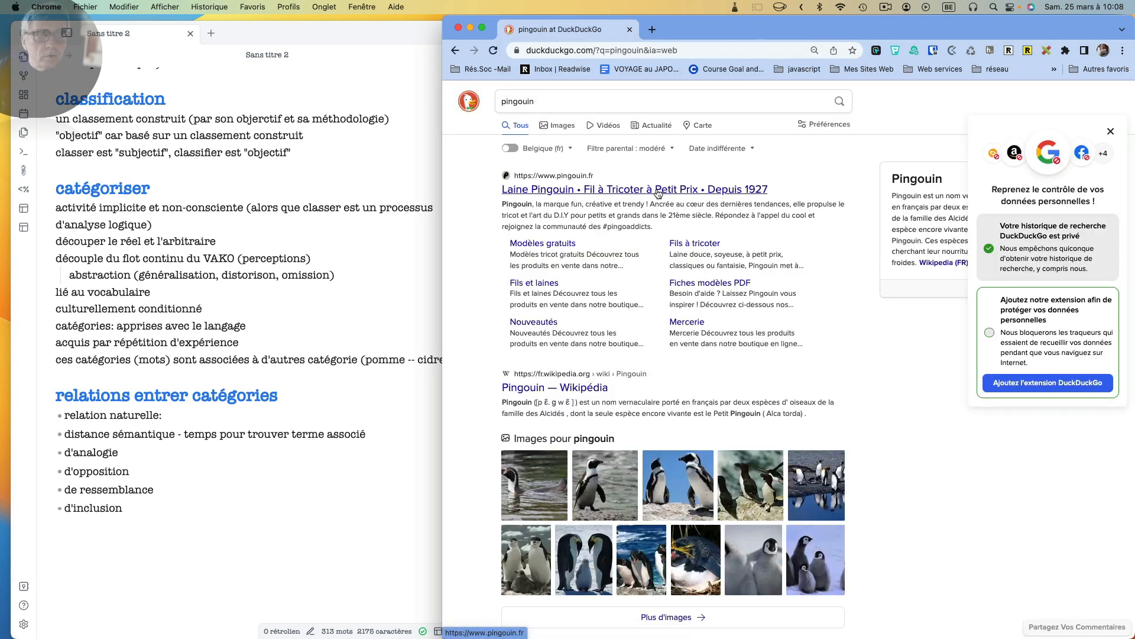
{"action": "scroll", "coordinate": [626, 331], "scroll_direction": "down", "scroll_amount": 5}
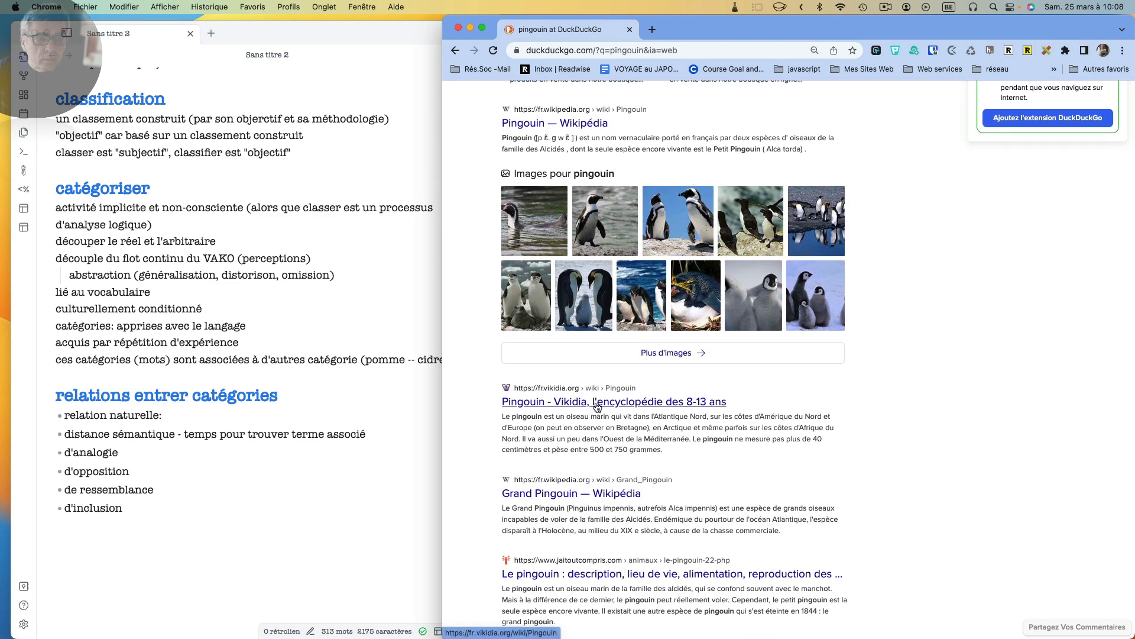
{"action": "left_click", "coordinate": [545, 494]}
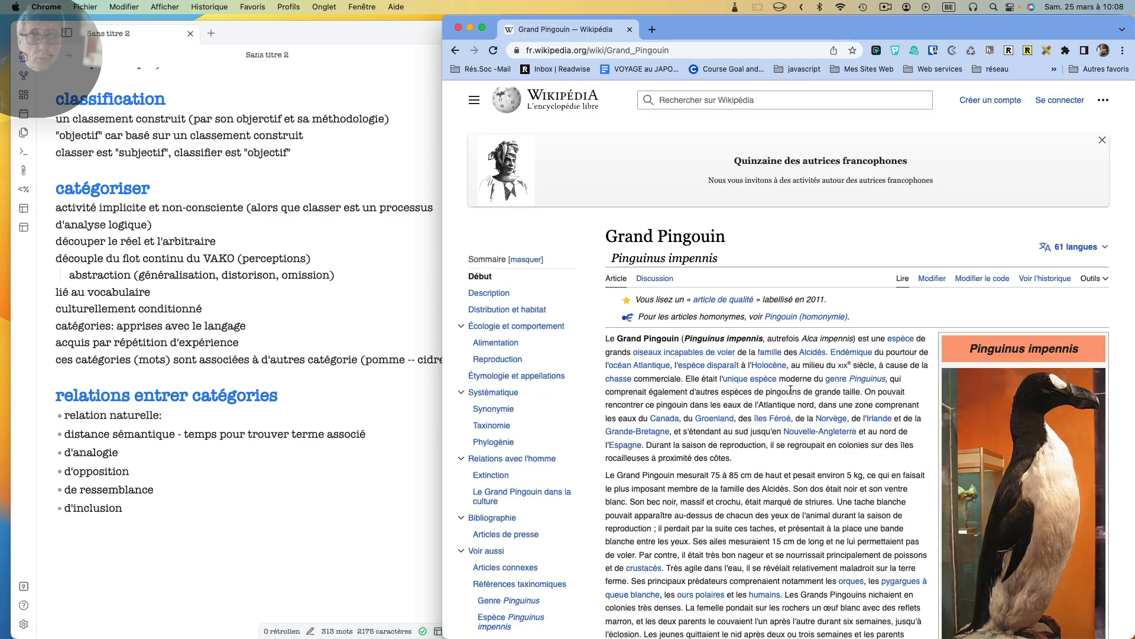
{"action": "scroll", "coordinate": [790, 389], "scroll_direction": "down", "scroll_amount": 1}
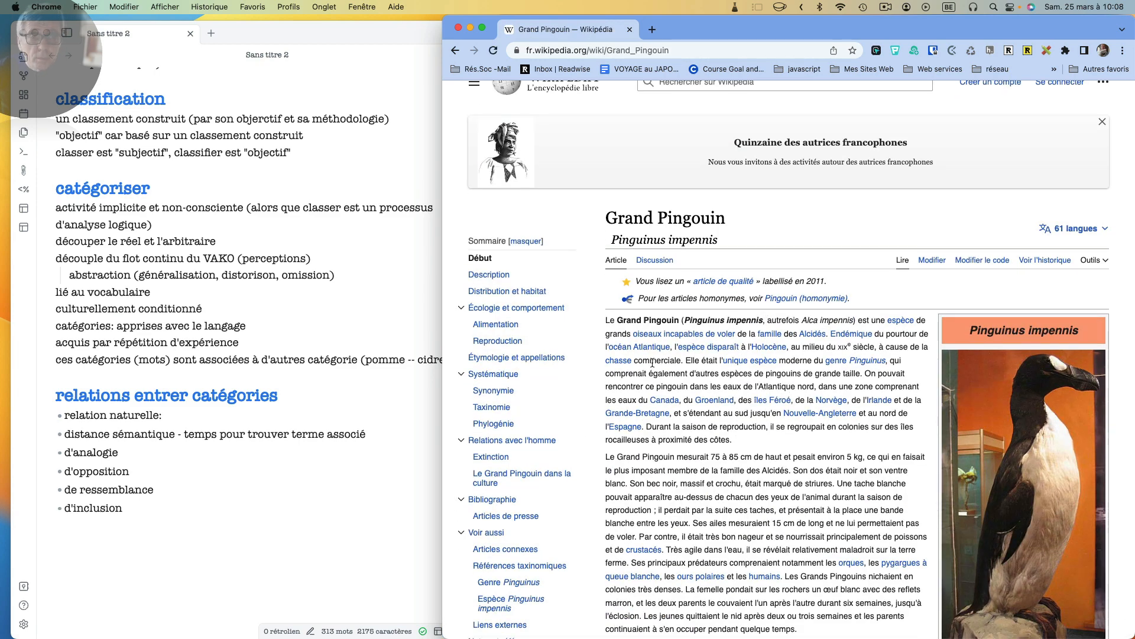
{"action": "left_click", "coordinate": [471, 28]}
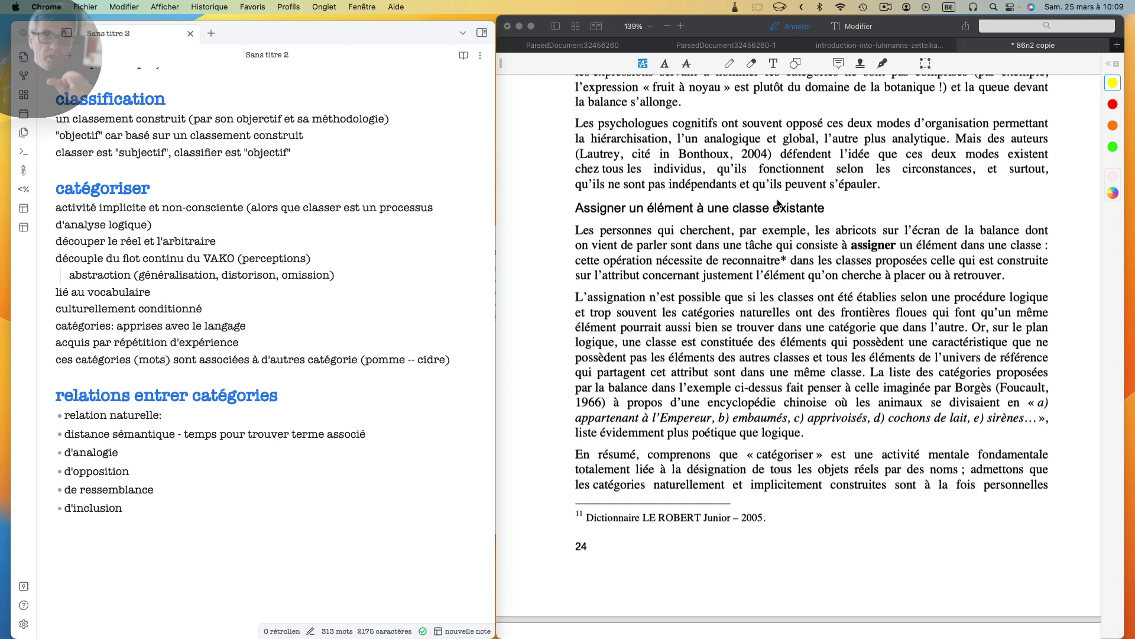
Step: Highlight in yellow the PDF sentence from "L'assignation n'est possible que si les classes" to "dans l'autre"
{"action": "scroll", "coordinate": [779, 206], "scroll_direction": "down", "scroll_amount": 5}
{"action": "scroll", "coordinate": [771, 205], "scroll_direction": "down", "scroll_amount": 1}
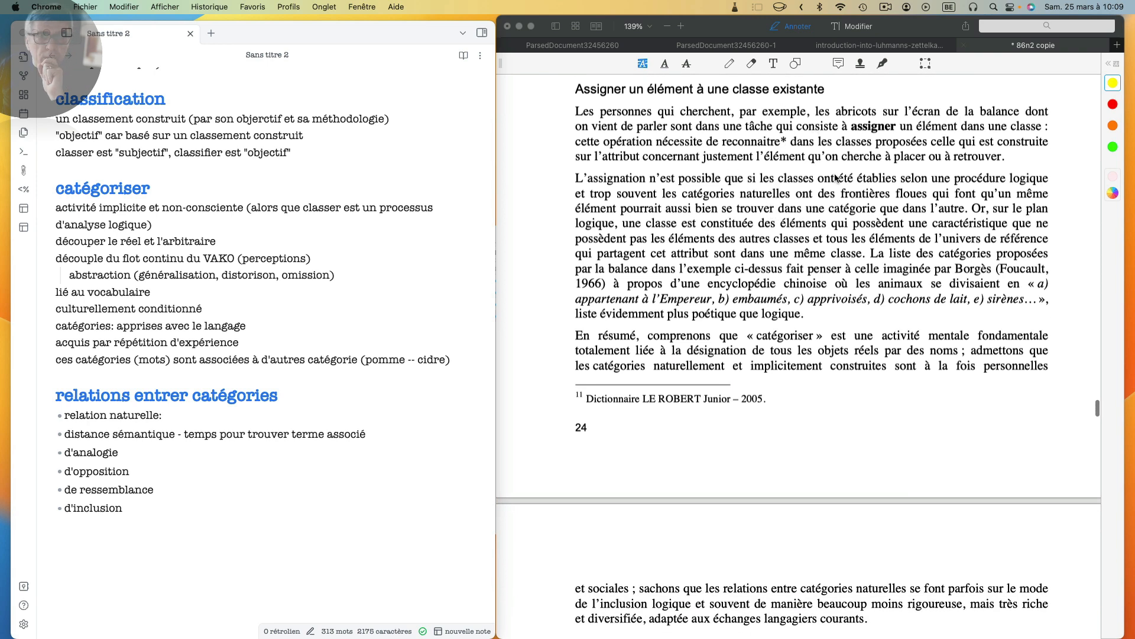
{"action": "scroll", "coordinate": [836, 180], "scroll_direction": "down", "scroll_amount": 2}
{"action": "left_click", "coordinate": [608, 158]}
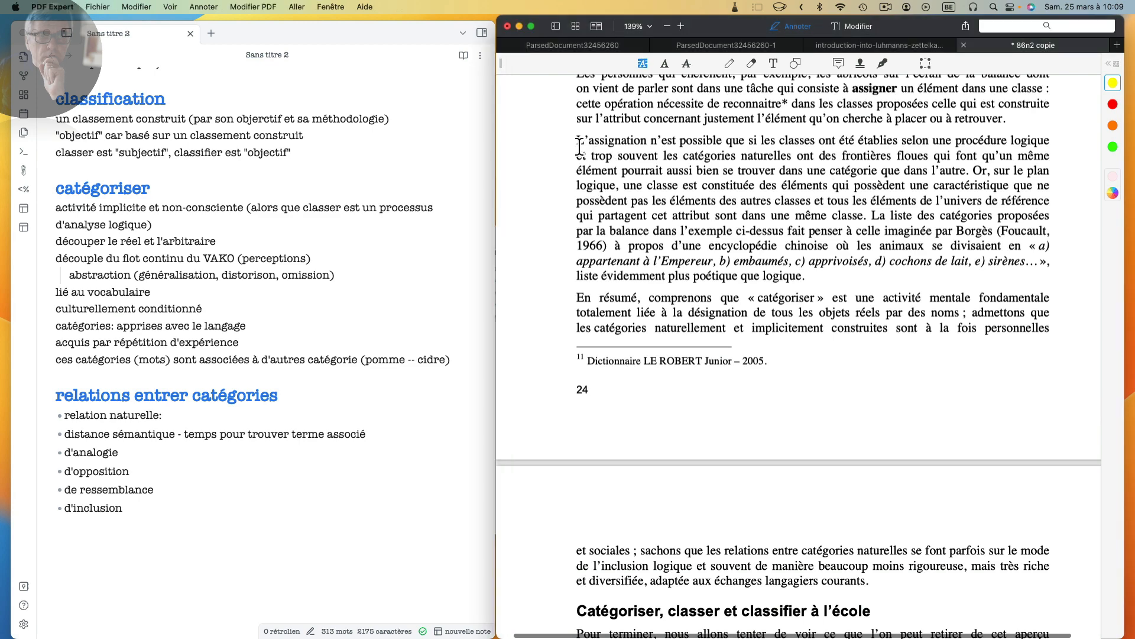
{"action": "left_click_drag", "start_coordinate": [578, 141], "coordinate": [926, 164]}
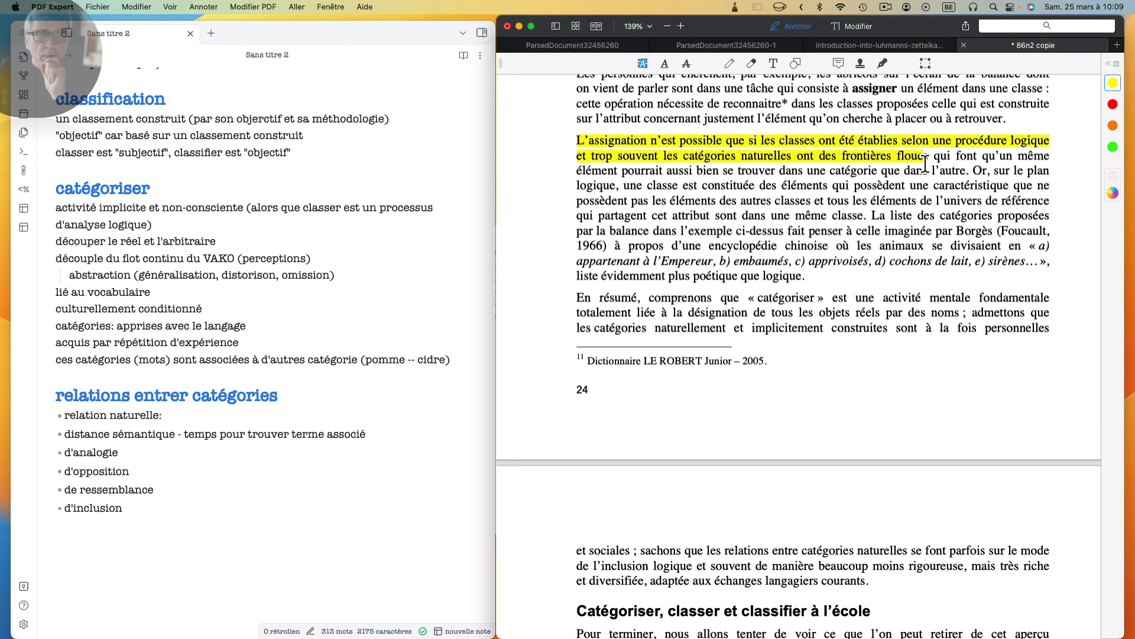
{"action": "left_click_drag", "start_coordinate": [925, 164], "coordinate": [973, 173]}
Step: Skim the PDF from the summary on categorising through the school-related sections on words, hyperonymy and concepts up to page 26
{"action": "scroll", "coordinate": [707, 210], "scroll_direction": "down", "scroll_amount": 2}
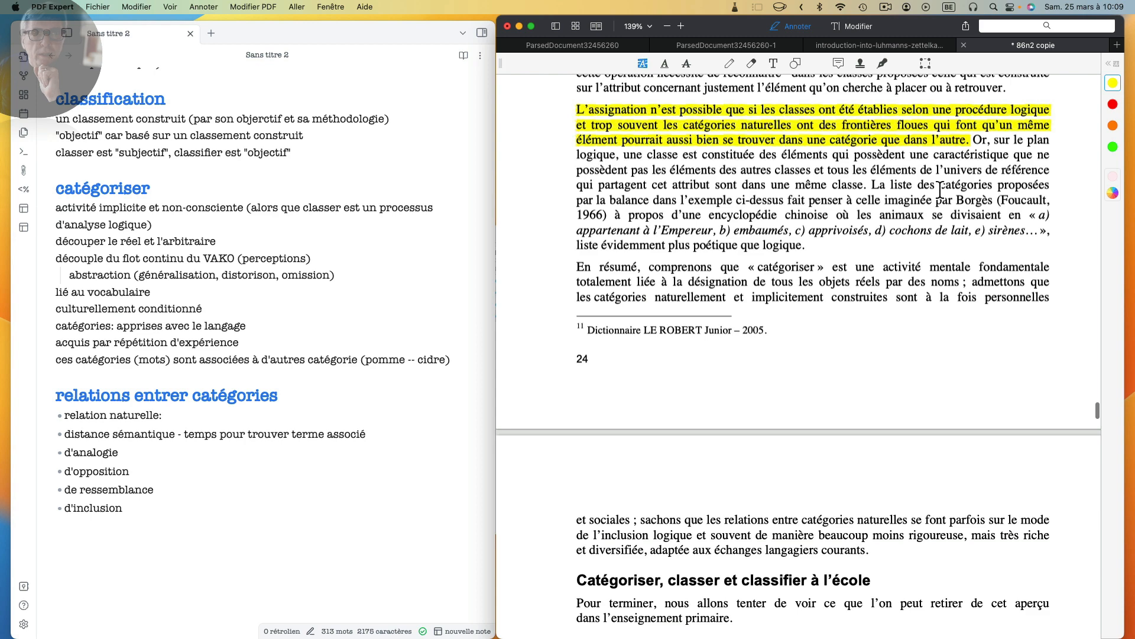
{"action": "scroll", "coordinate": [780, 184], "scroll_direction": "down", "scroll_amount": 1}
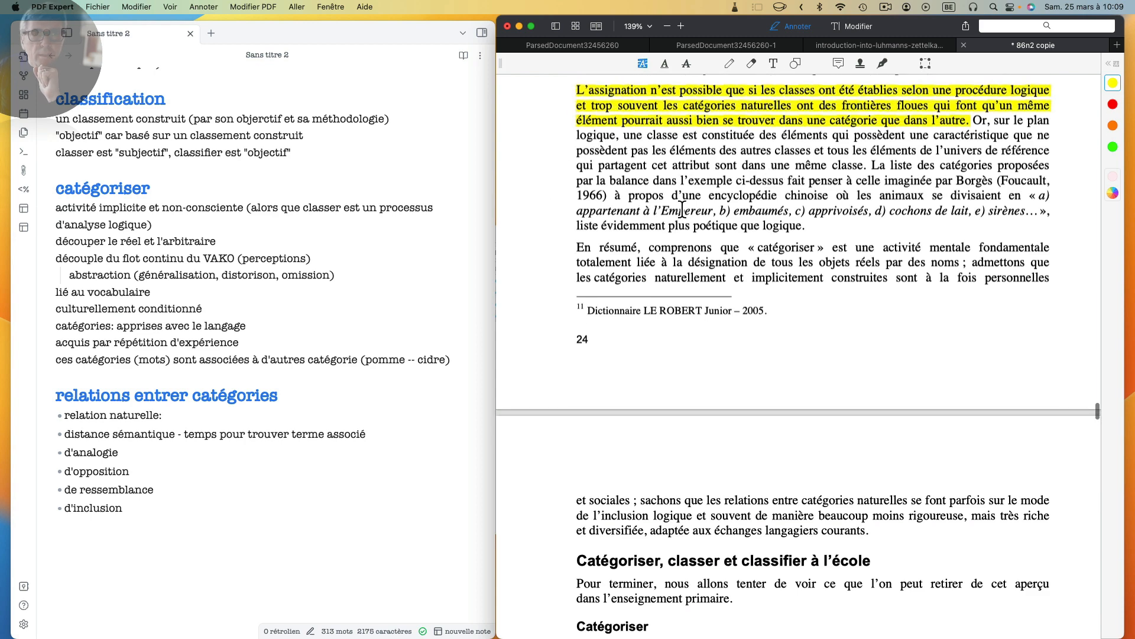
{"action": "scroll", "coordinate": [687, 204], "scroll_direction": "down", "scroll_amount": 2}
{"action": "scroll", "coordinate": [687, 201], "scroll_direction": "down", "scroll_amount": 10}
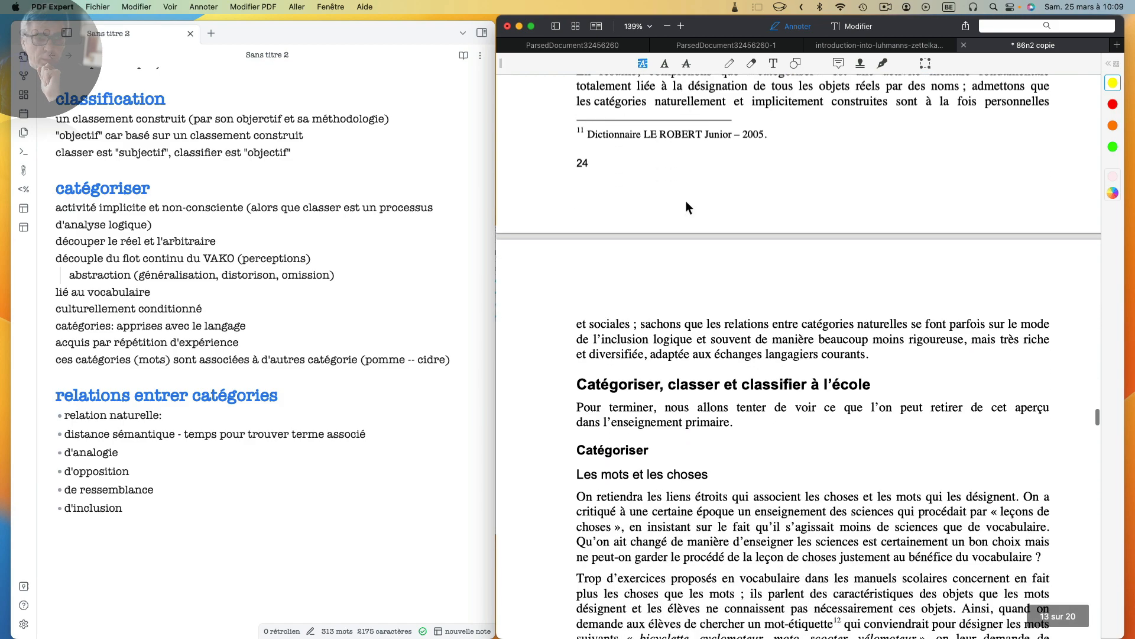
{"action": "scroll", "coordinate": [687, 202], "scroll_direction": "down", "scroll_amount": 20}
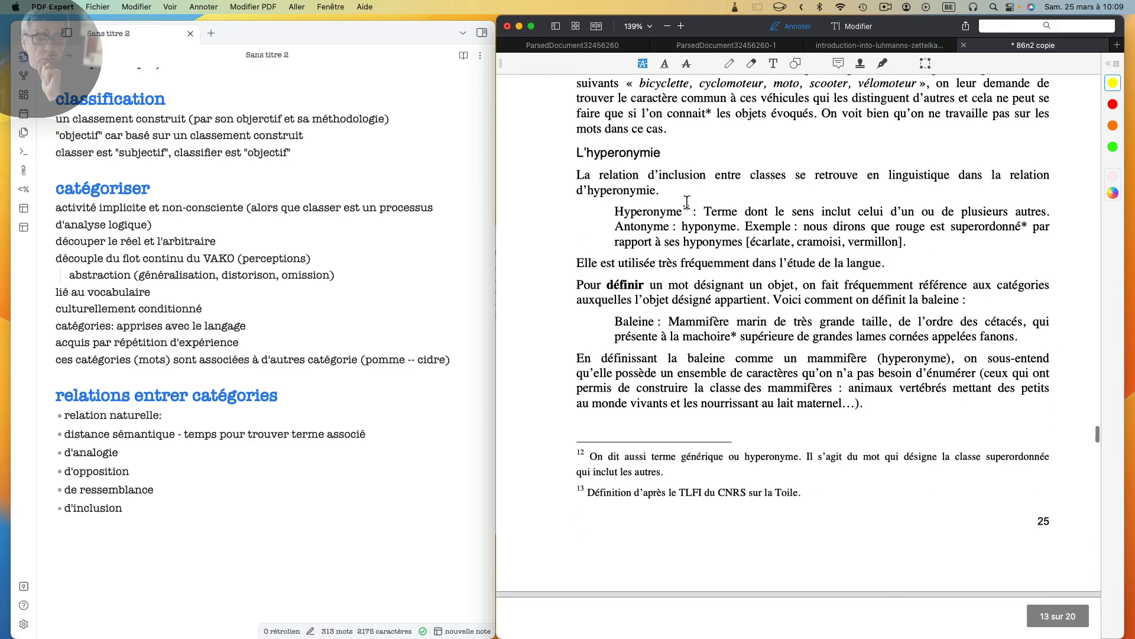
{"action": "scroll", "coordinate": [691, 207], "scroll_direction": "down", "scroll_amount": 14}
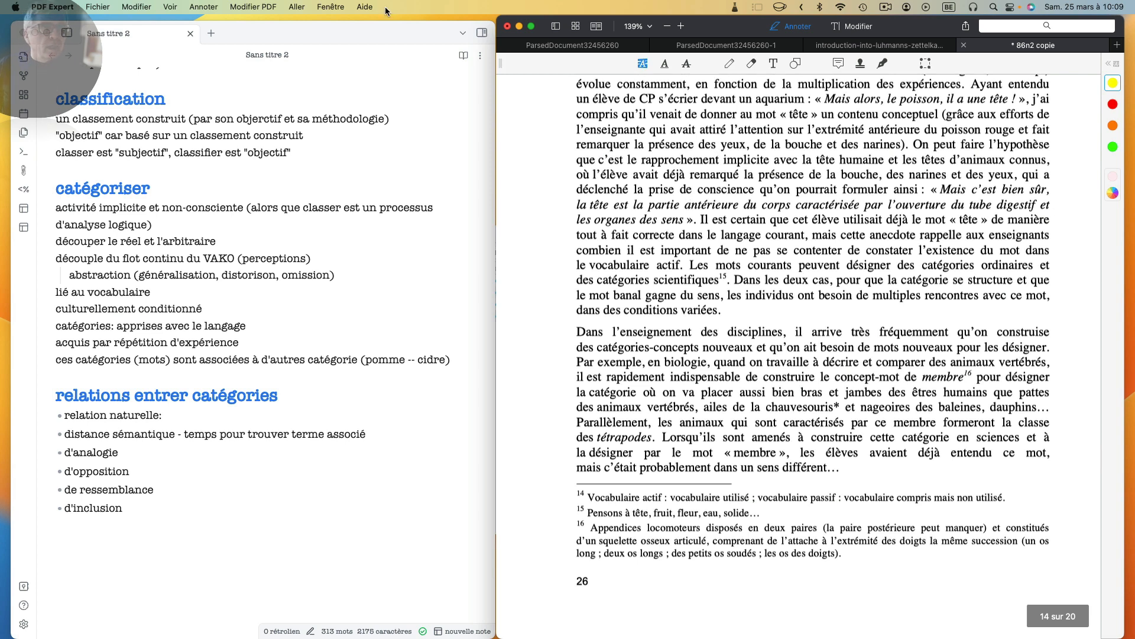
Step: Switch to Obsidian in full screen, add an empty tab, and cut the whole "relations entrer catégories" section from Sans titre 2
{"action": "left_click", "coordinate": [47, 31]}
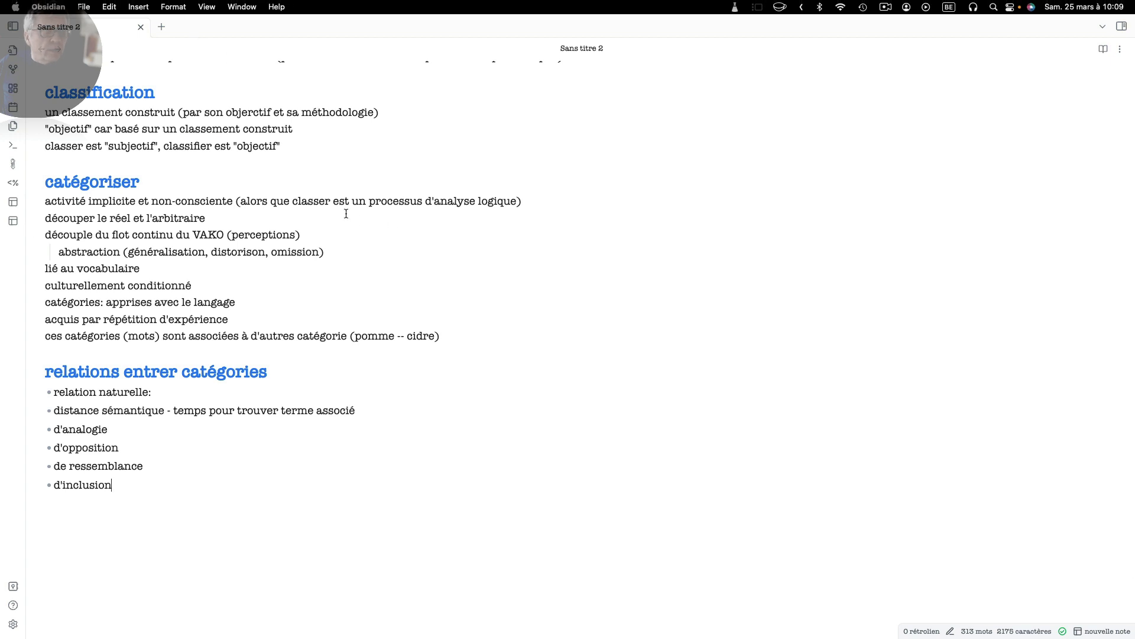
{"action": "left_click", "coordinate": [161, 27]}
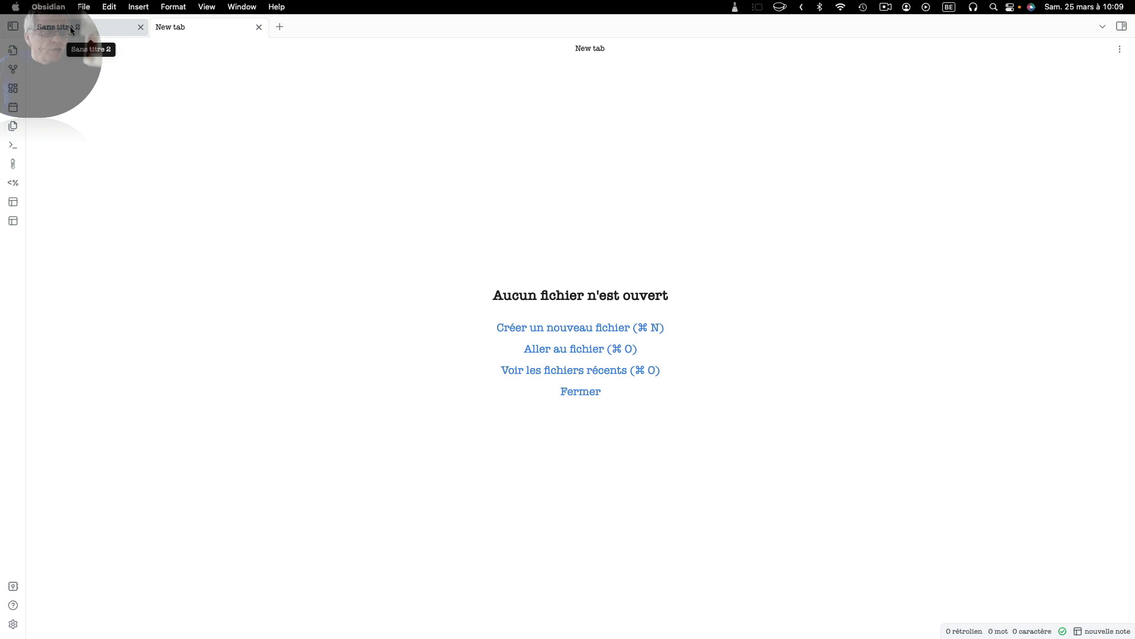
{"action": "left_click", "coordinate": [70, 29]}
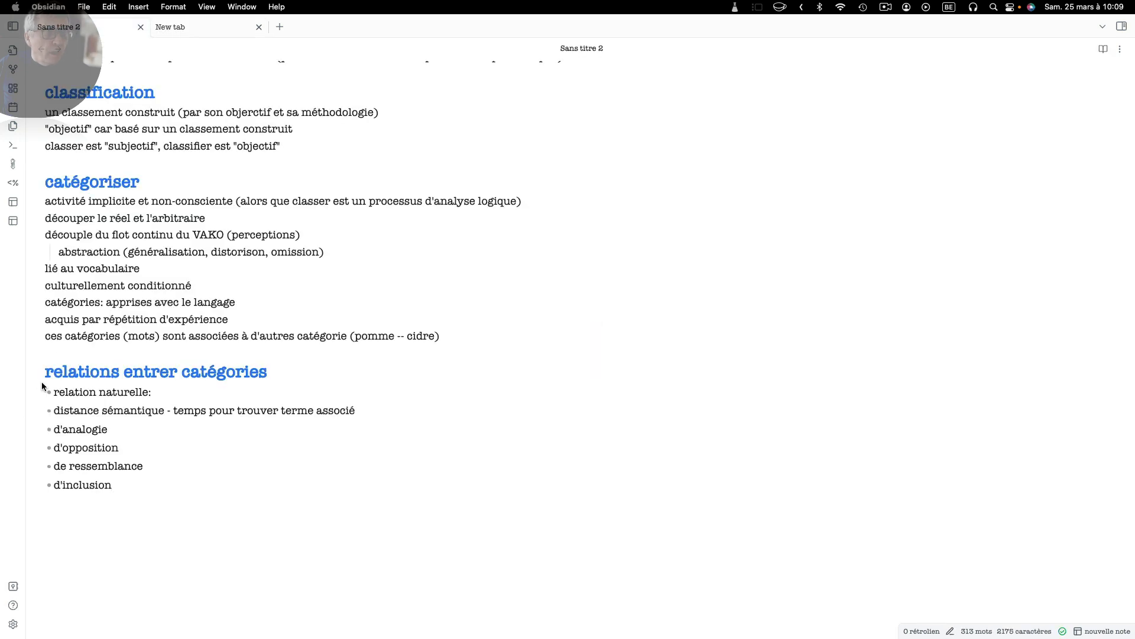
{"action": "left_click_drag", "start_coordinate": [160, 489], "coordinate": [4, 370]}
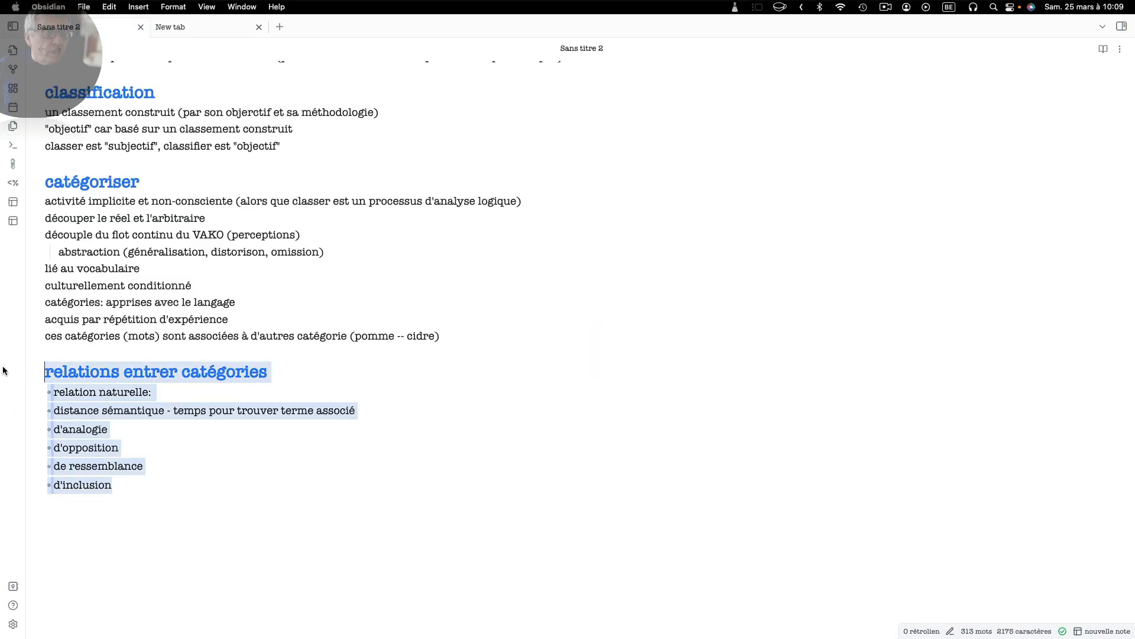
{"action": "key", "text": "super+x"}
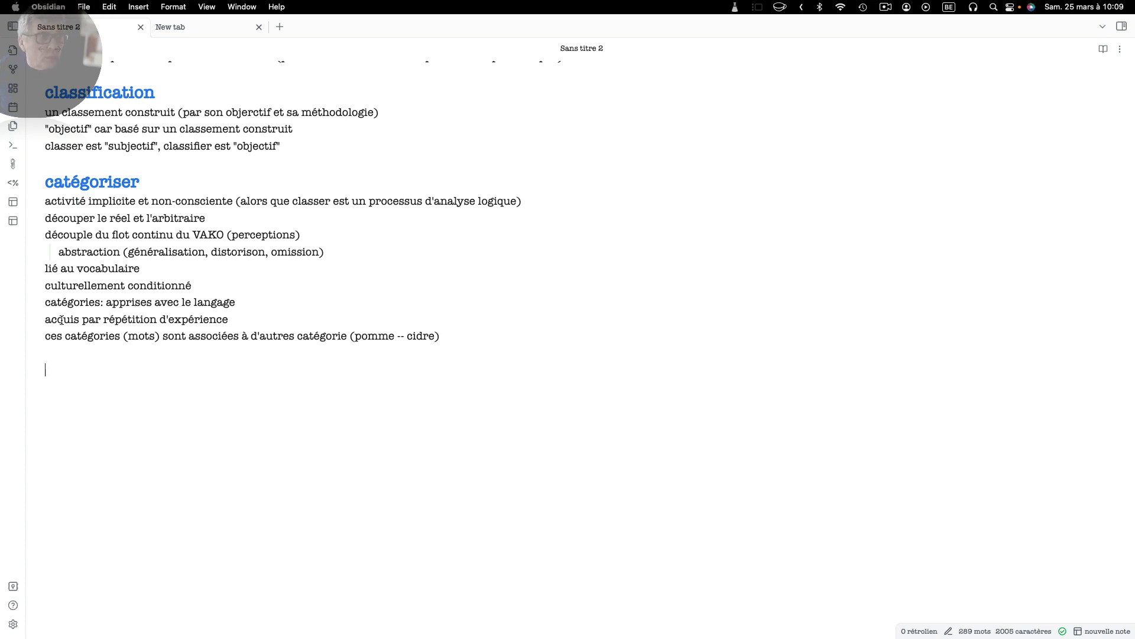
Step: Create a new note in the empty tab and paste the cut relations section into it
{"action": "left_click", "coordinate": [207, 22]}
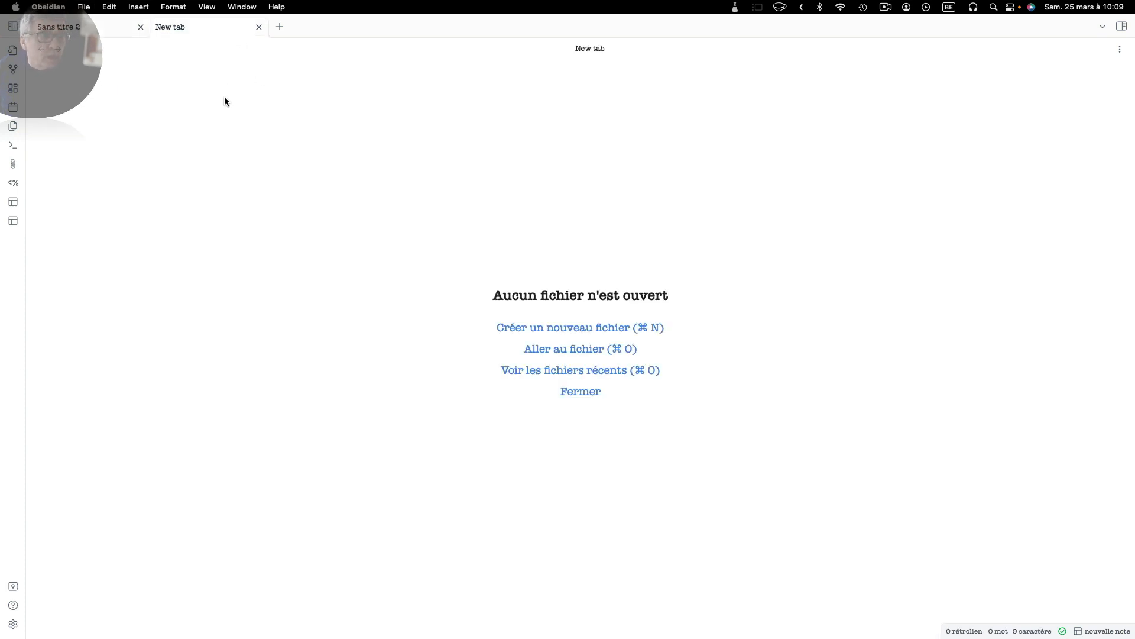
{"action": "left_click", "coordinate": [583, 327]}
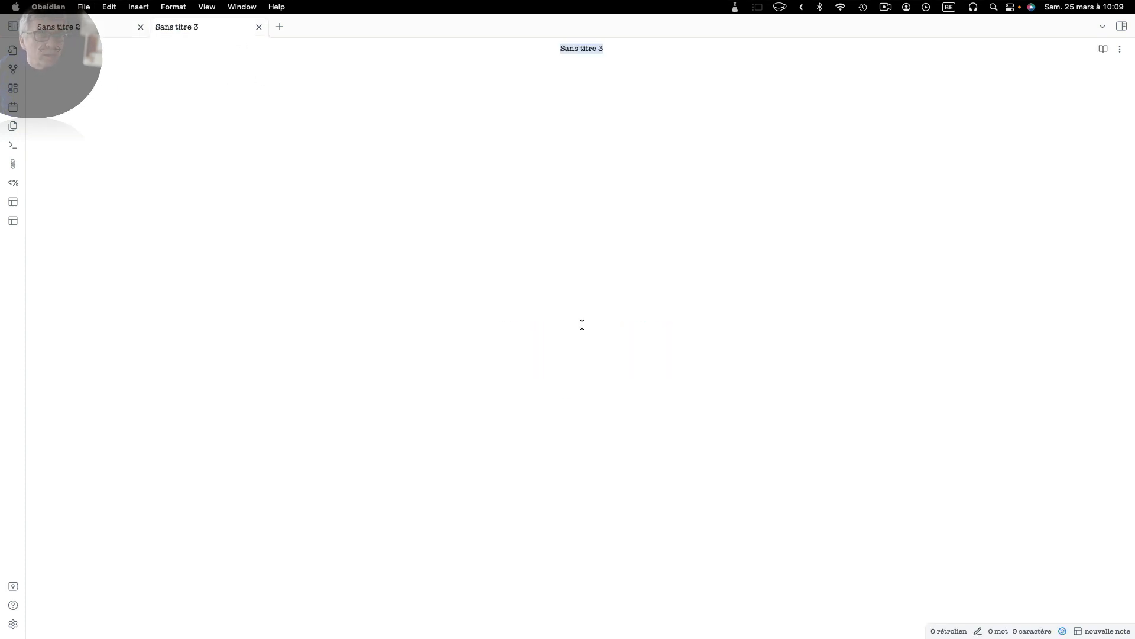
{"action": "left_click", "coordinate": [483, 294]}
{"action": "key", "text": "super+v"}
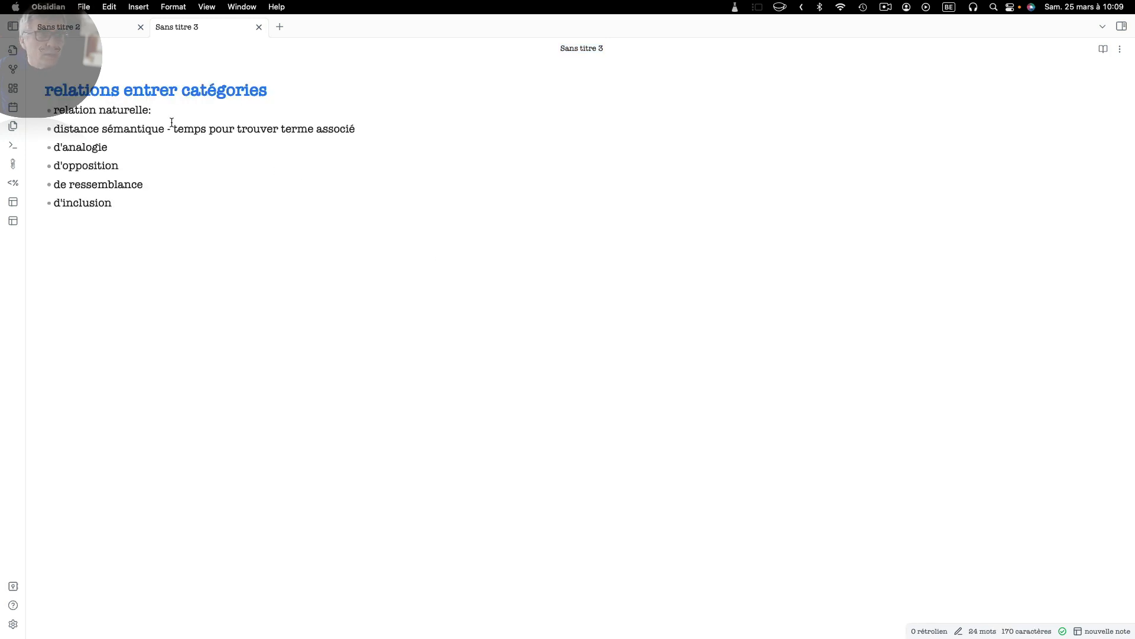
Step: Rename the new note "relations entre catégories", and correct "entrer" to "entre" in its heading
{"action": "left_click_drag", "start_coordinate": [47, 90], "coordinate": [264, 91]}
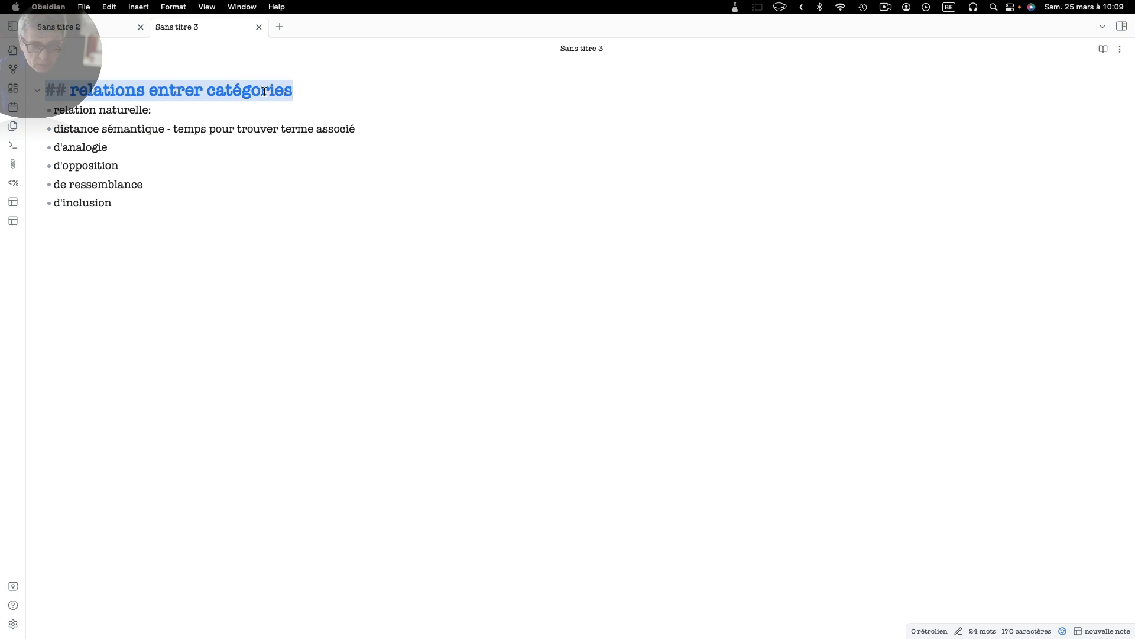
{"action": "left_click", "coordinate": [579, 48]}
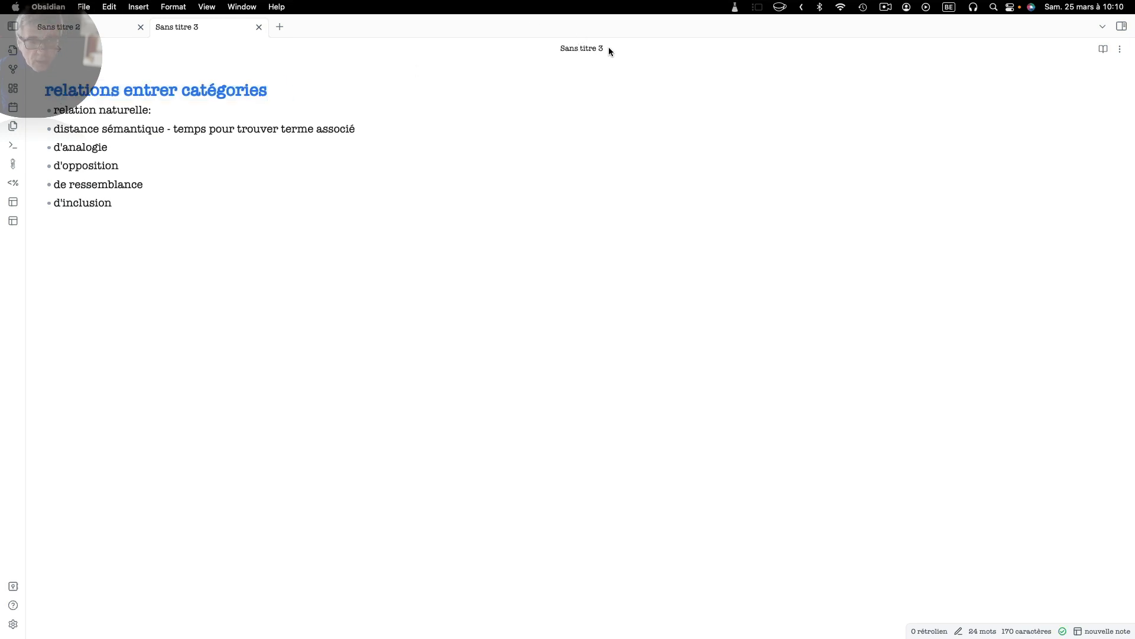
{"action": "key", "text": "super+a"}
{"action": "key", "text": "super+v"}
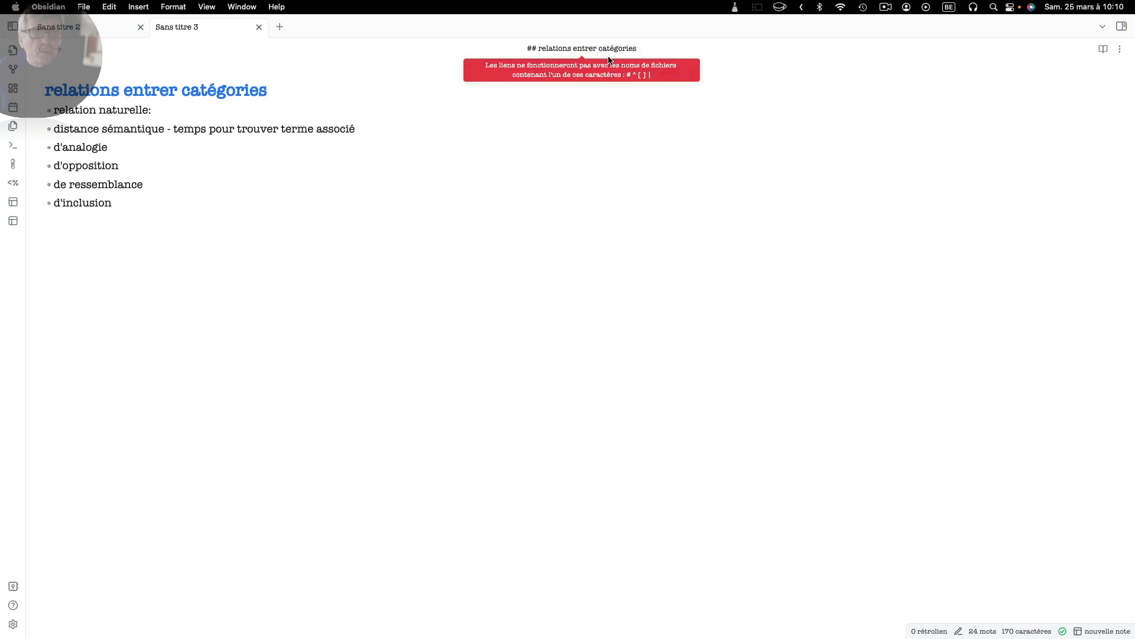
{"action": "key", "text": "Left"}
{"action": "key", "text": "Left"}
{"action": "key", "text": "Left"}
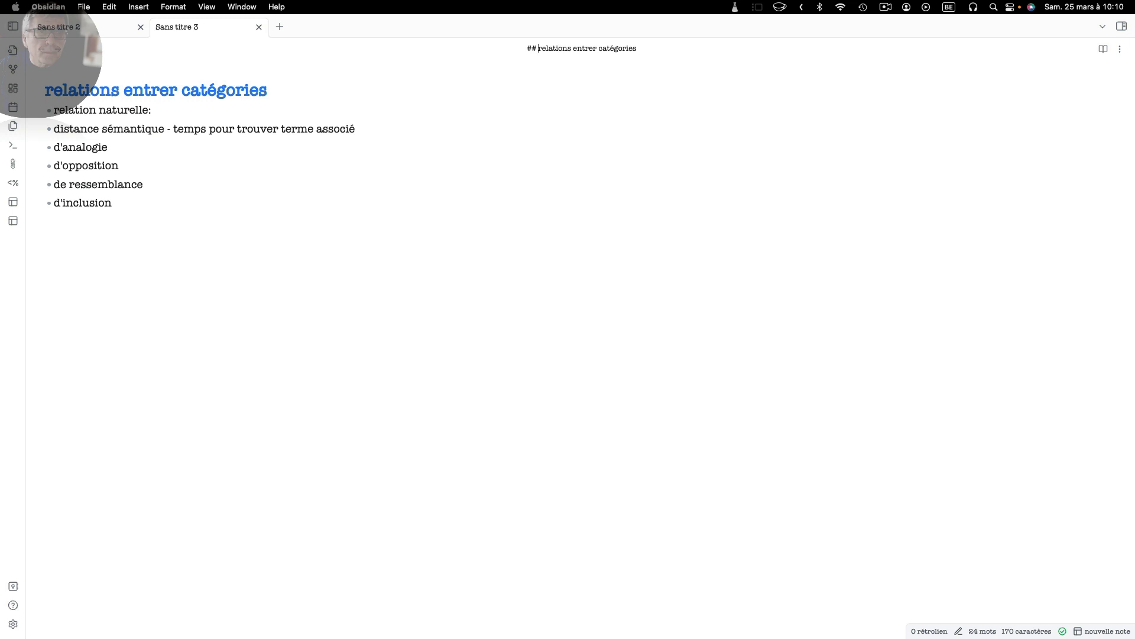
{"action": "key", "text": "BackSpace"}
{"action": "key", "text": "BackSpace"}
{"action": "key", "text": "BackSpace"}
{"action": "key", "text": "BackSpace"}
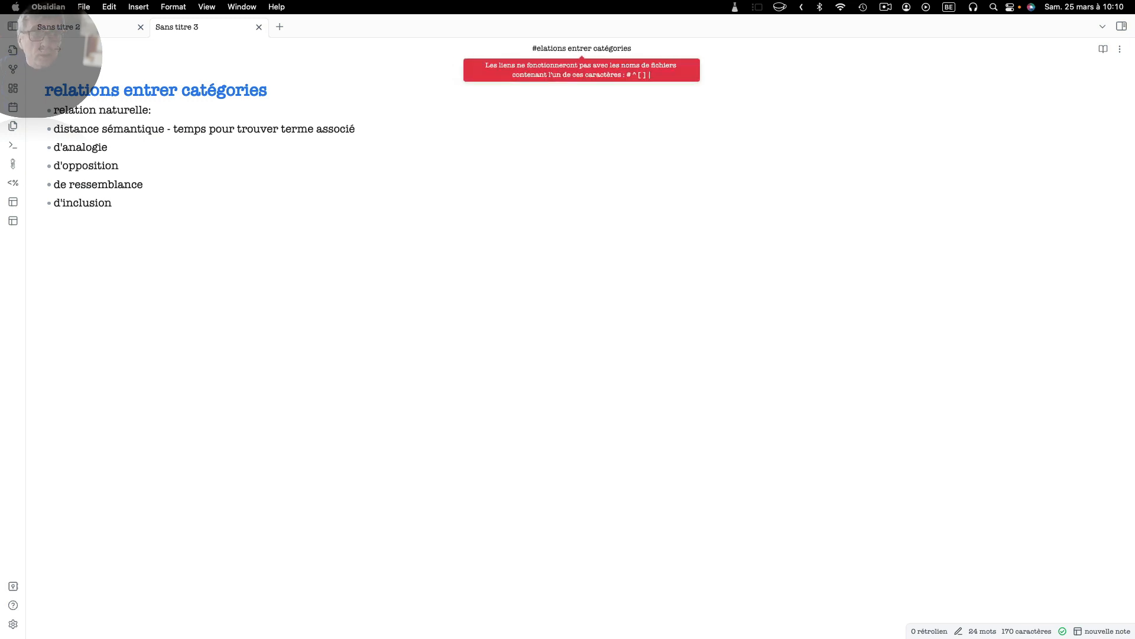
{"action": "type", "text": "r"}
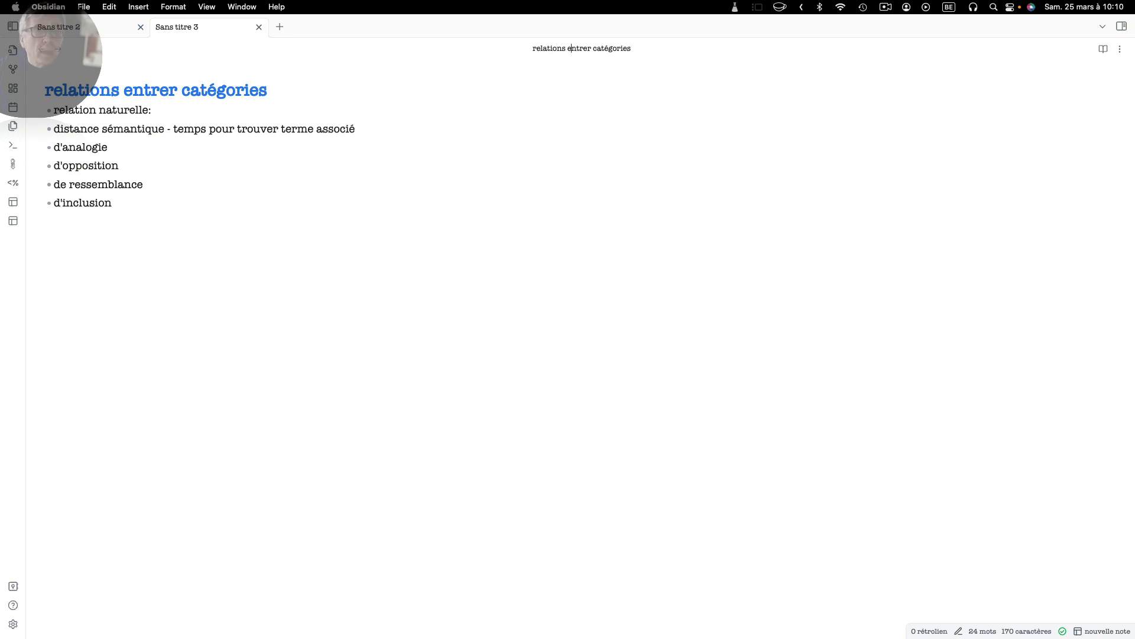
{"action": "key", "text": "Delete"}
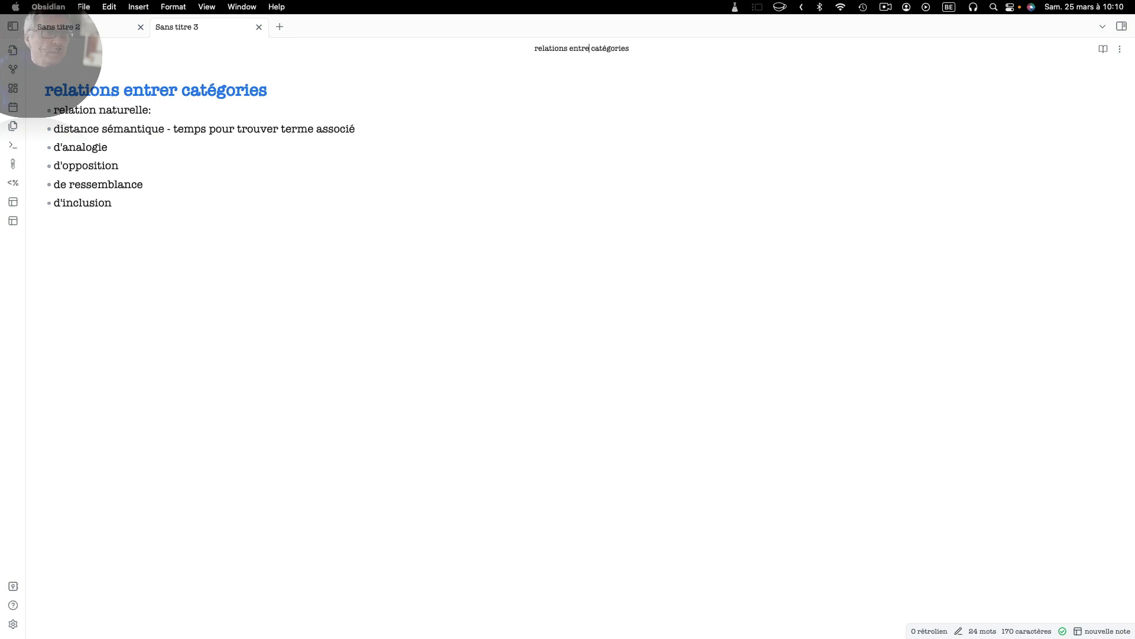
{"action": "left_click", "coordinate": [167, 91]}
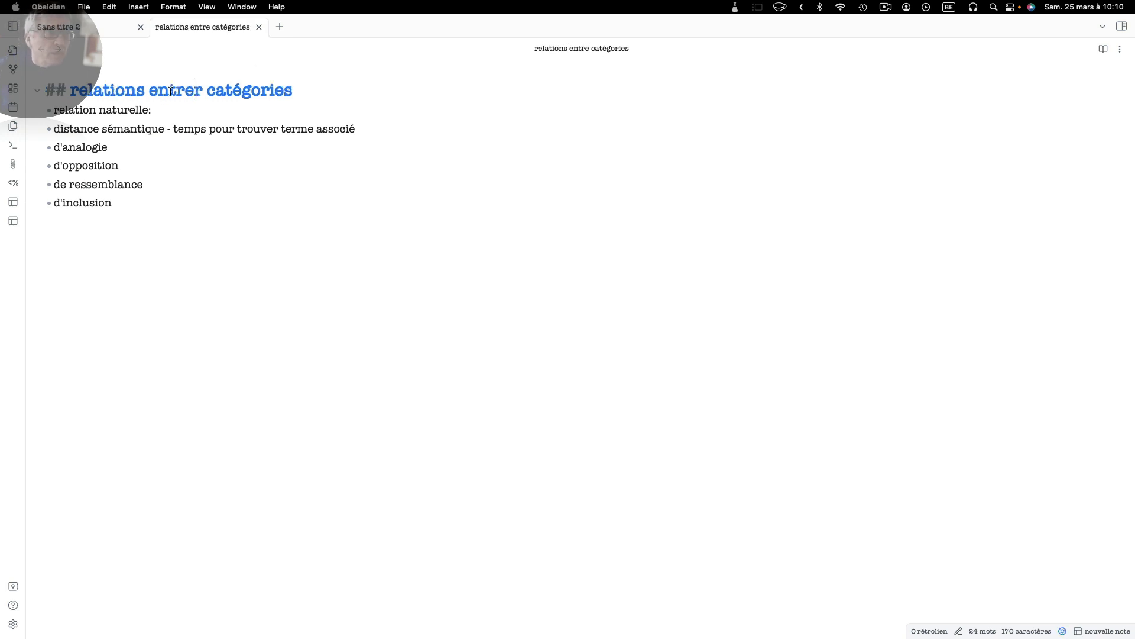
{"action": "key", "text": "Delete"}
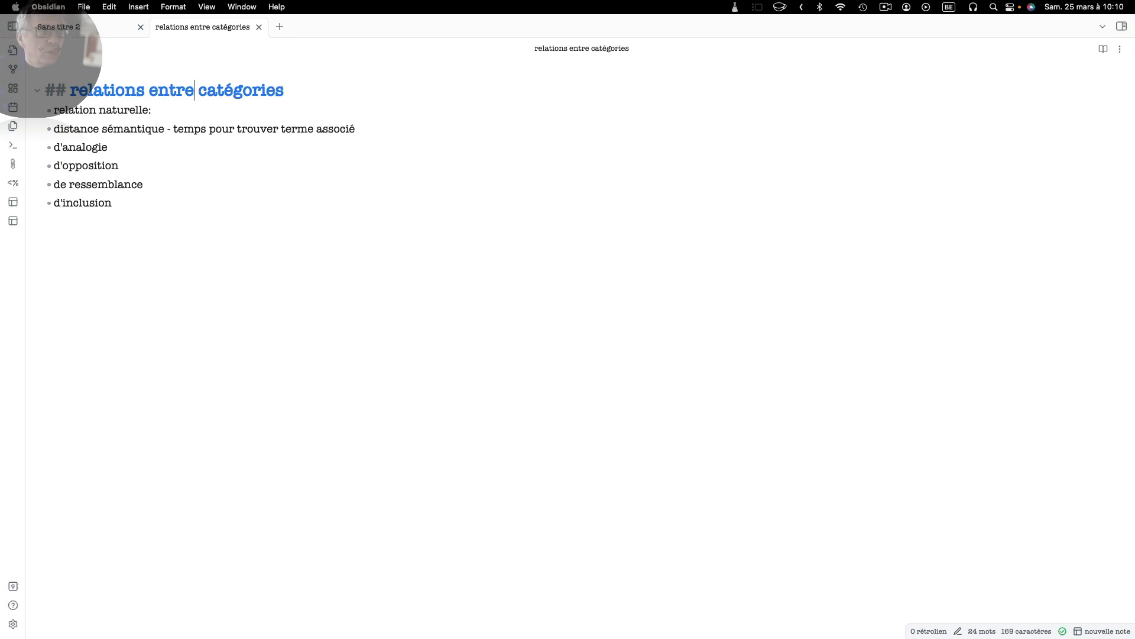
Step: In Sans titre 2, extract the whole "catégoriser" section into a new note named catégoriser
{"action": "left_click", "coordinate": [76, 31]}
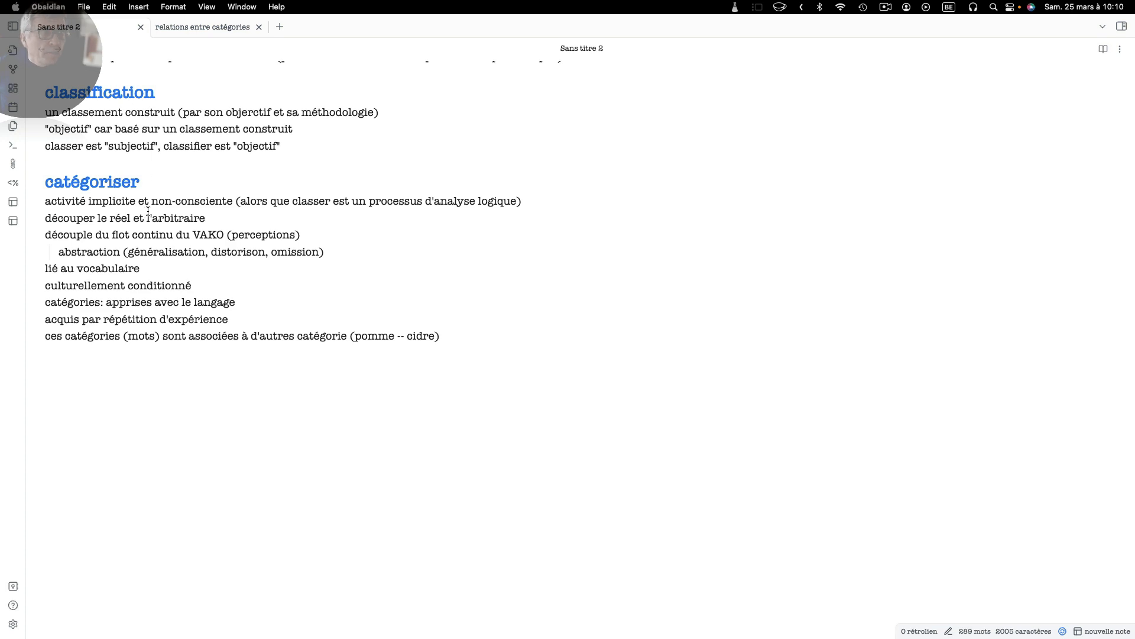
{"action": "scroll", "coordinate": [133, 179], "scroll_direction": "up", "scroll_amount": 10}
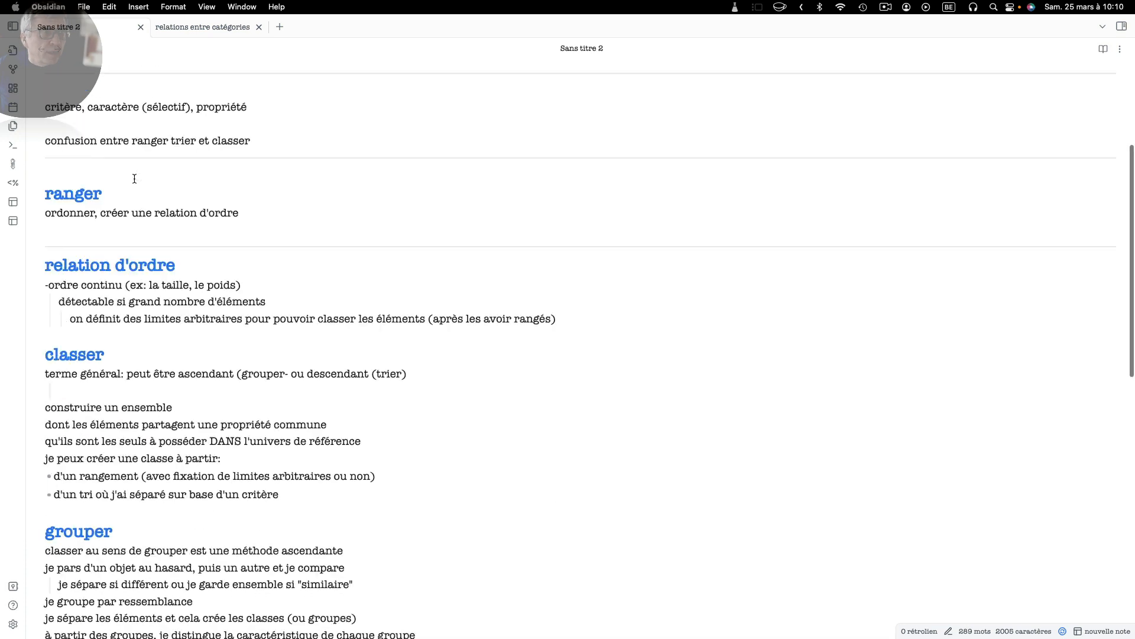
{"action": "scroll", "coordinate": [134, 177], "scroll_direction": "down", "scroll_amount": 11}
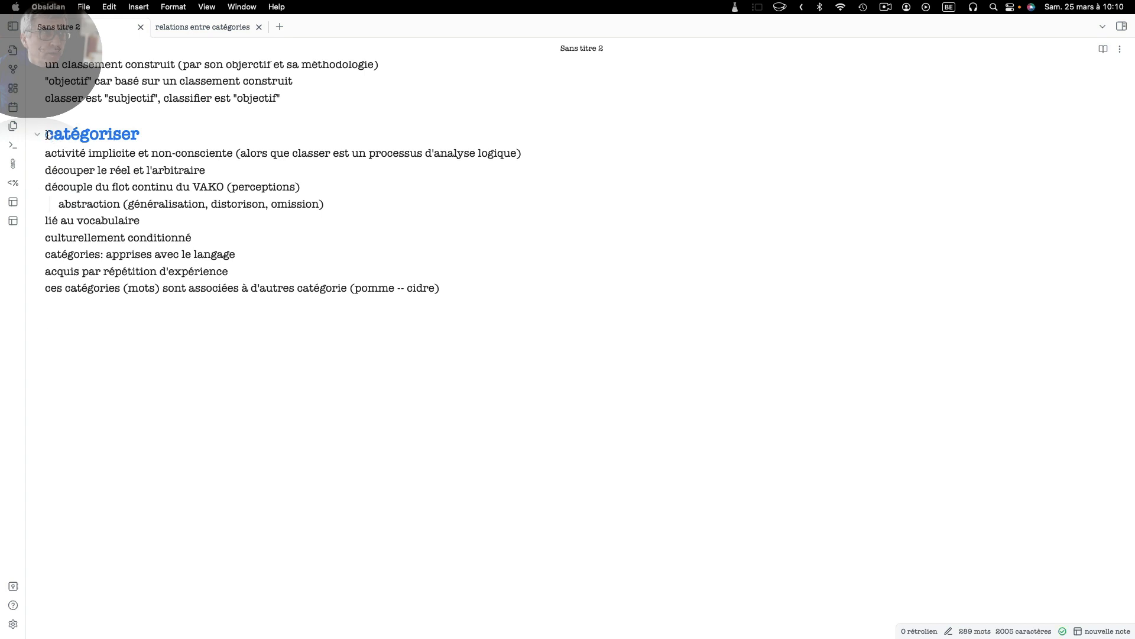
{"action": "left_click_drag", "start_coordinate": [48, 135], "coordinate": [414, 371]}
{"action": "right_click", "coordinate": [120, 205]}
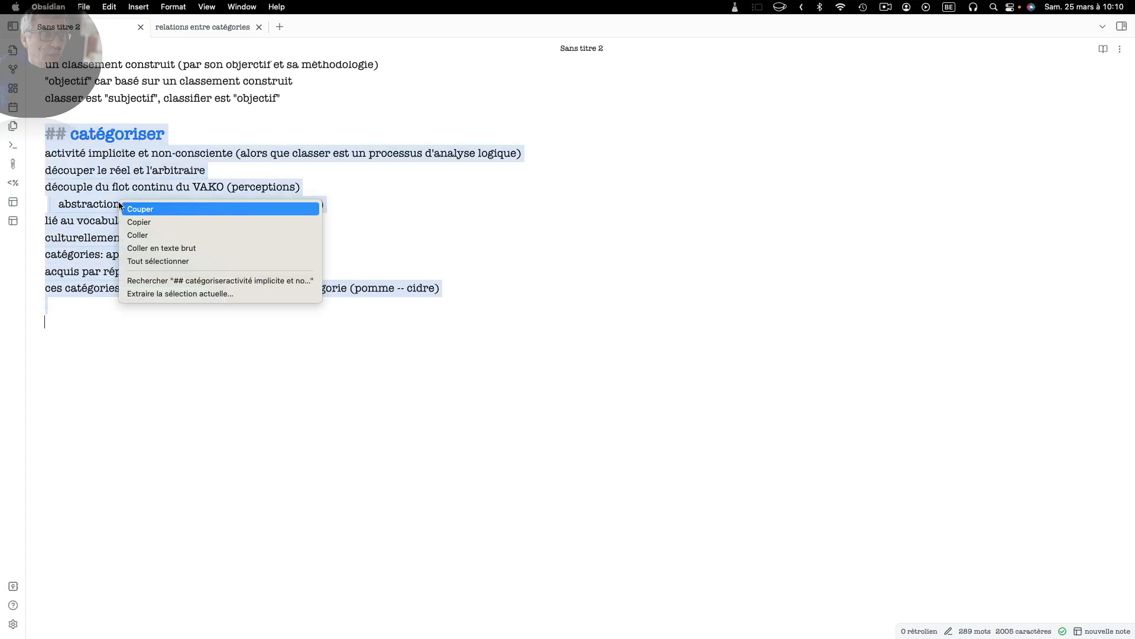
{"action": "left_click", "coordinate": [144, 293]}
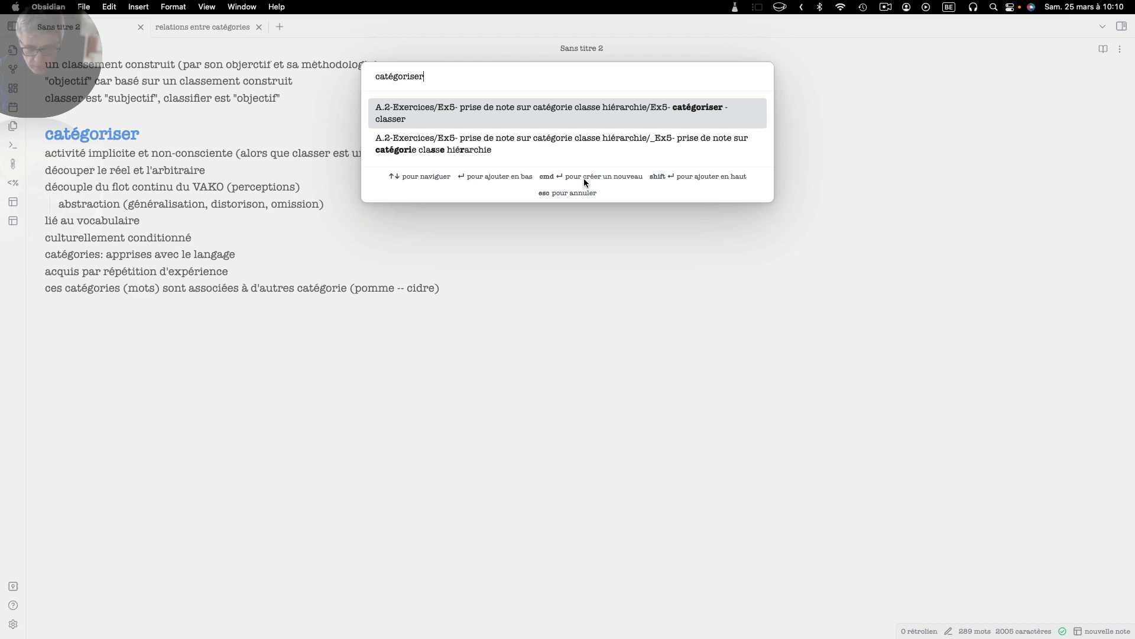
{"action": "key", "text": "Return"}
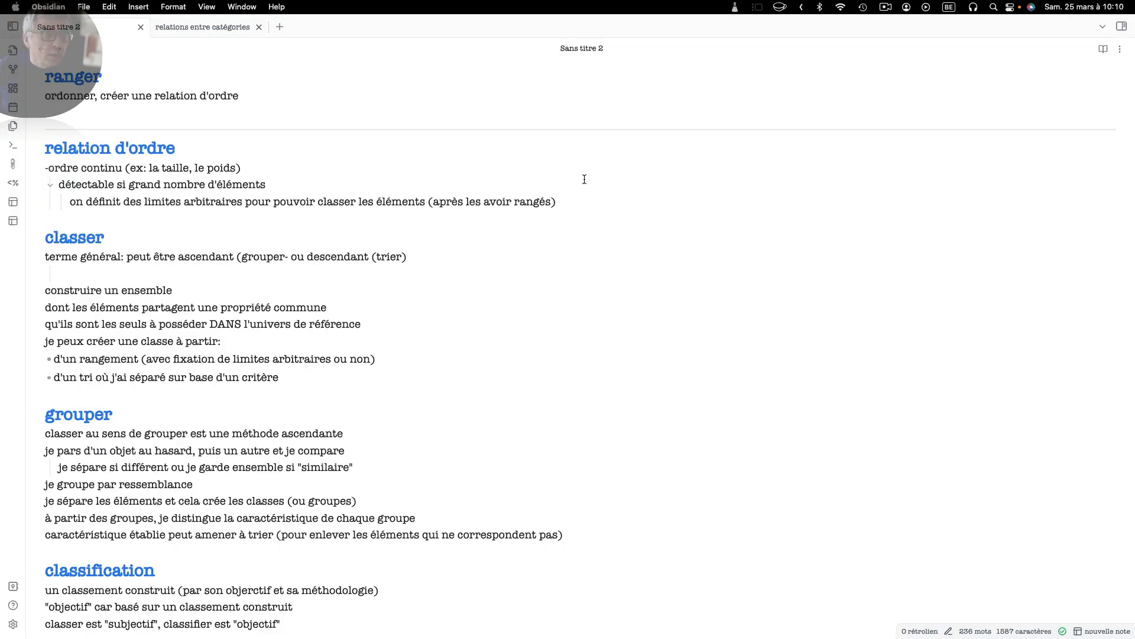
Step: Extract the "classification" heading and its three lines into a new note named classification
{"action": "scroll", "coordinate": [326, 173], "scroll_direction": "down", "scroll_amount": 4}
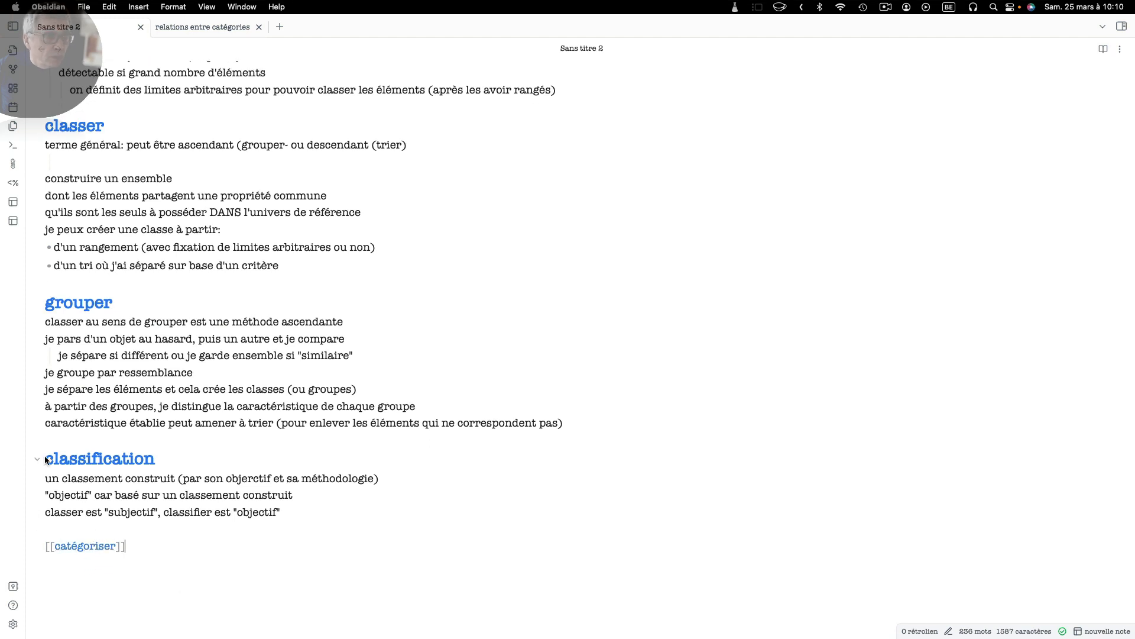
{"action": "left_click_drag", "start_coordinate": [48, 460], "coordinate": [321, 514]}
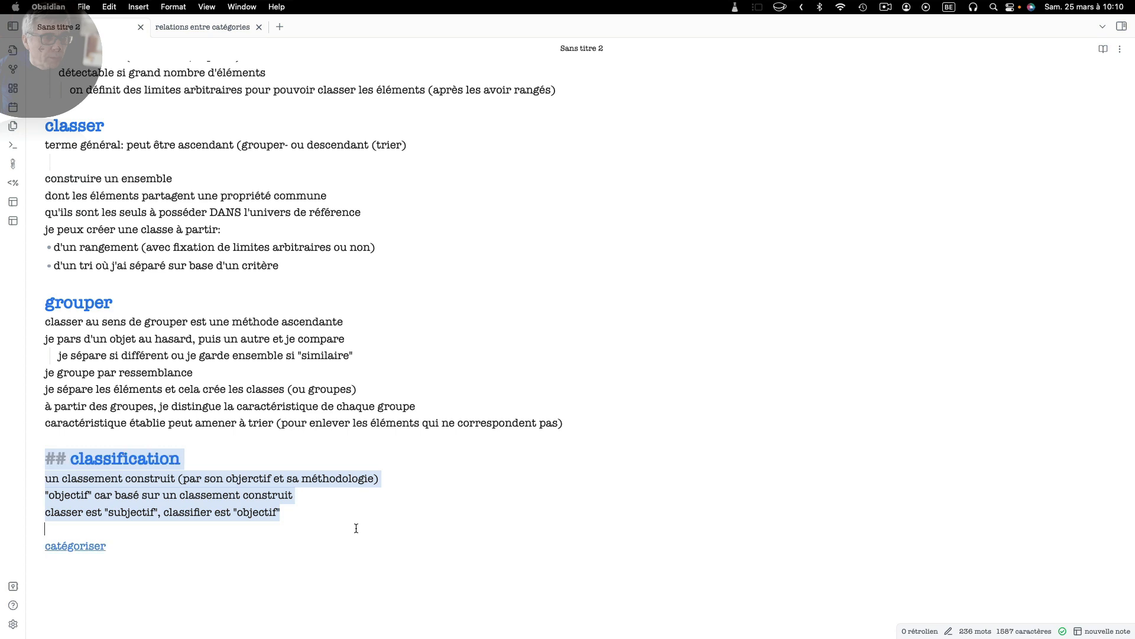
{"action": "right_click", "coordinate": [194, 494]}
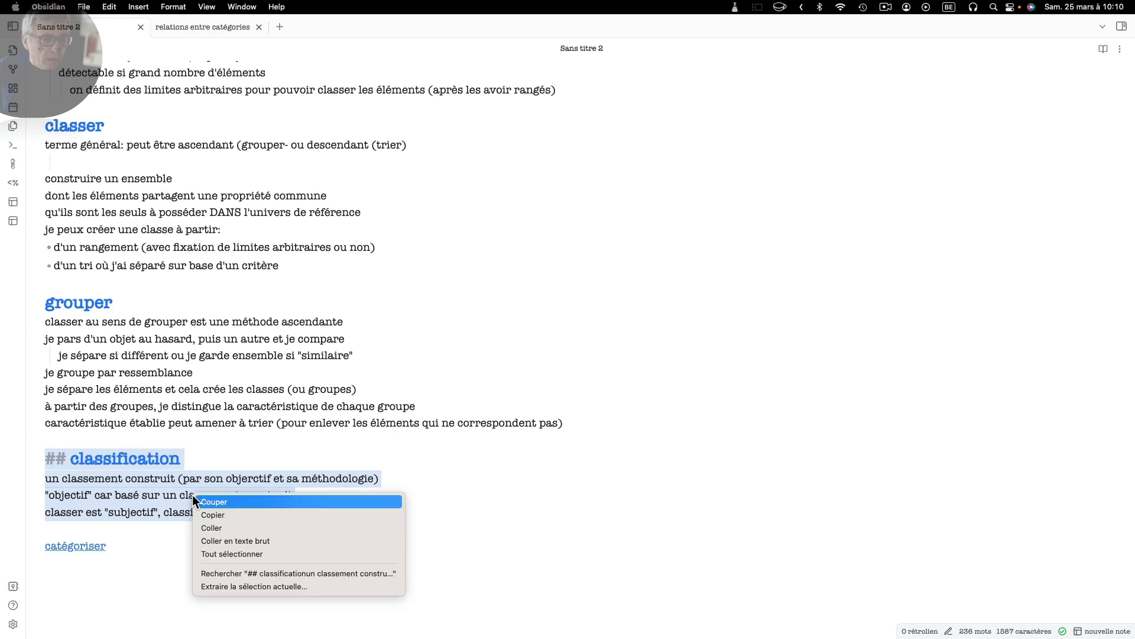
{"action": "left_click", "coordinate": [223, 587]}
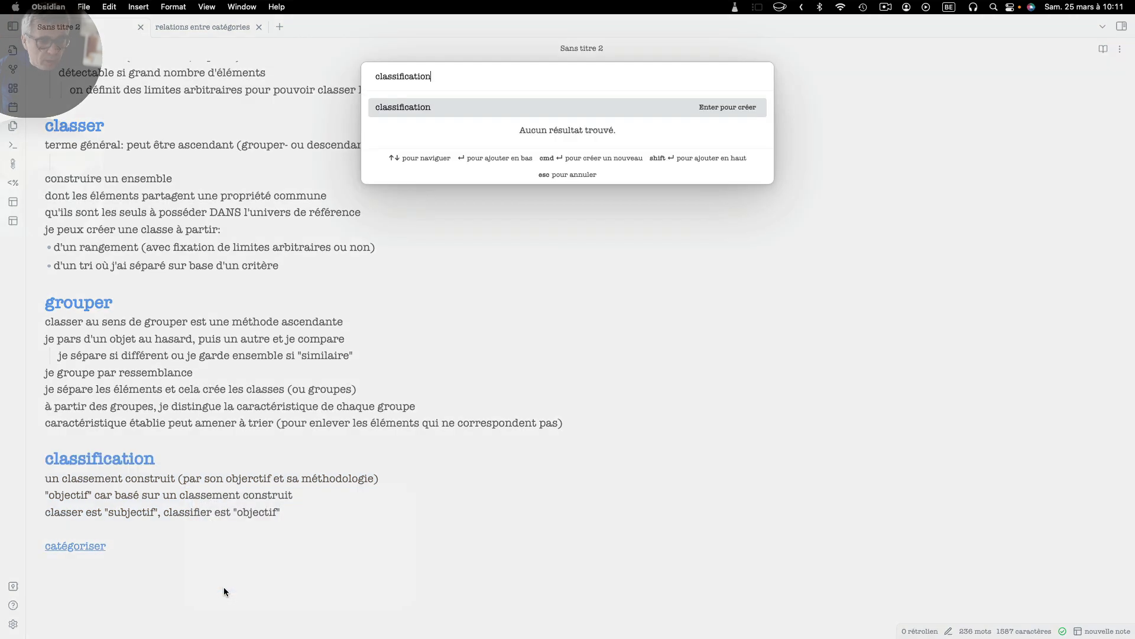
{"action": "key", "text": "Return"}
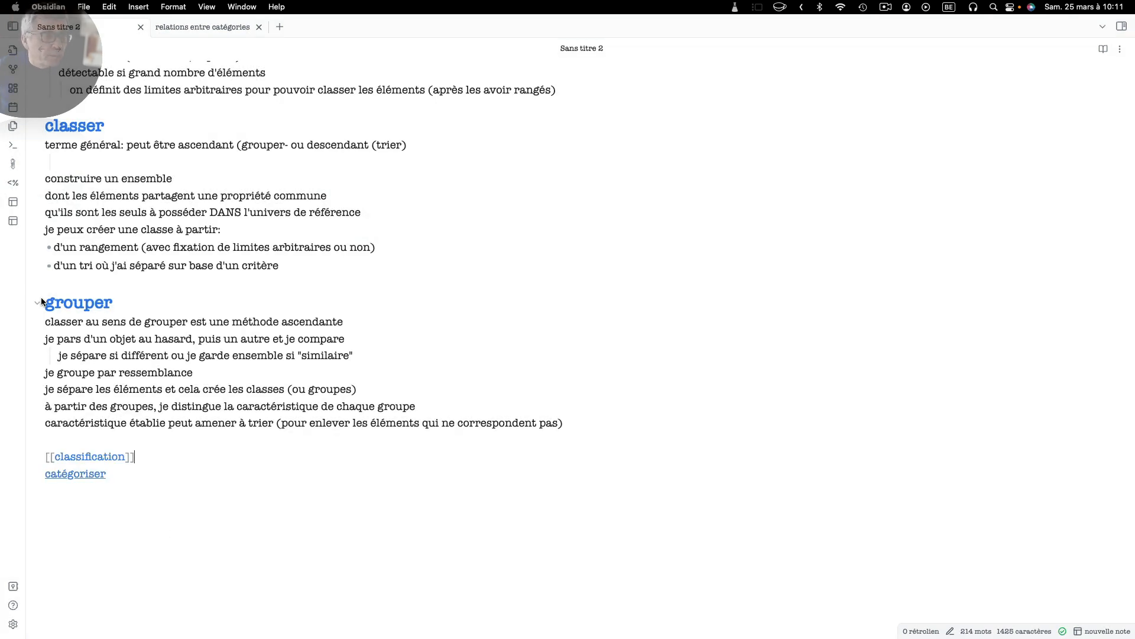
Step: Extract the "grouper" section, from its heading to "qui ne correspondent pas)", into a new note named grouper
{"action": "left_click_drag", "start_coordinate": [47, 299], "coordinate": [605, 419]}
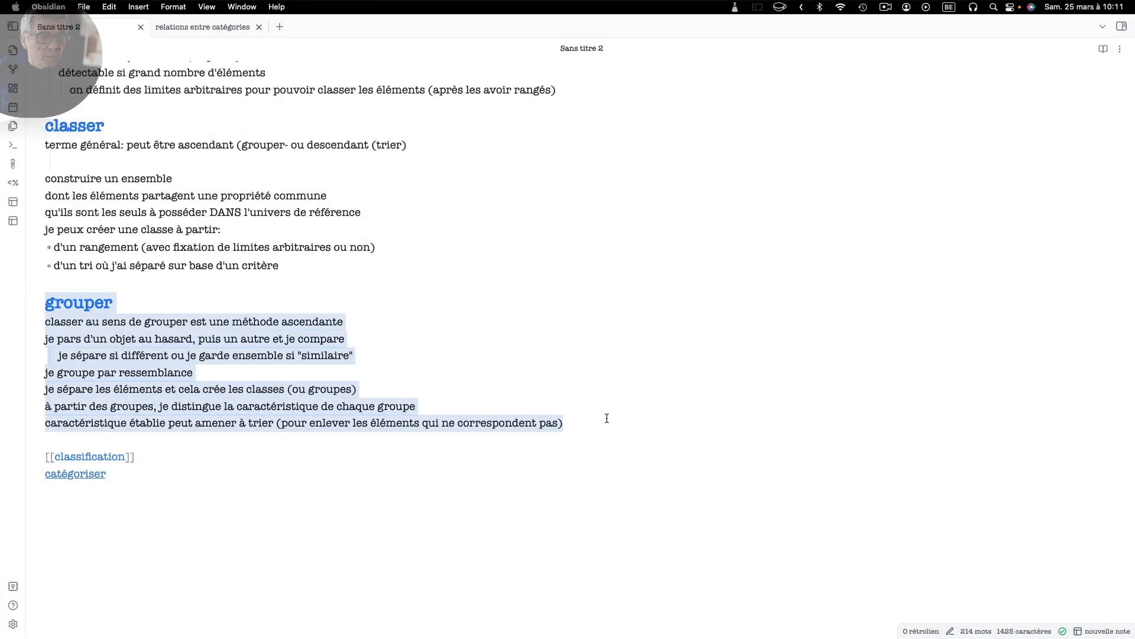
{"action": "right_click", "coordinate": [181, 394]}
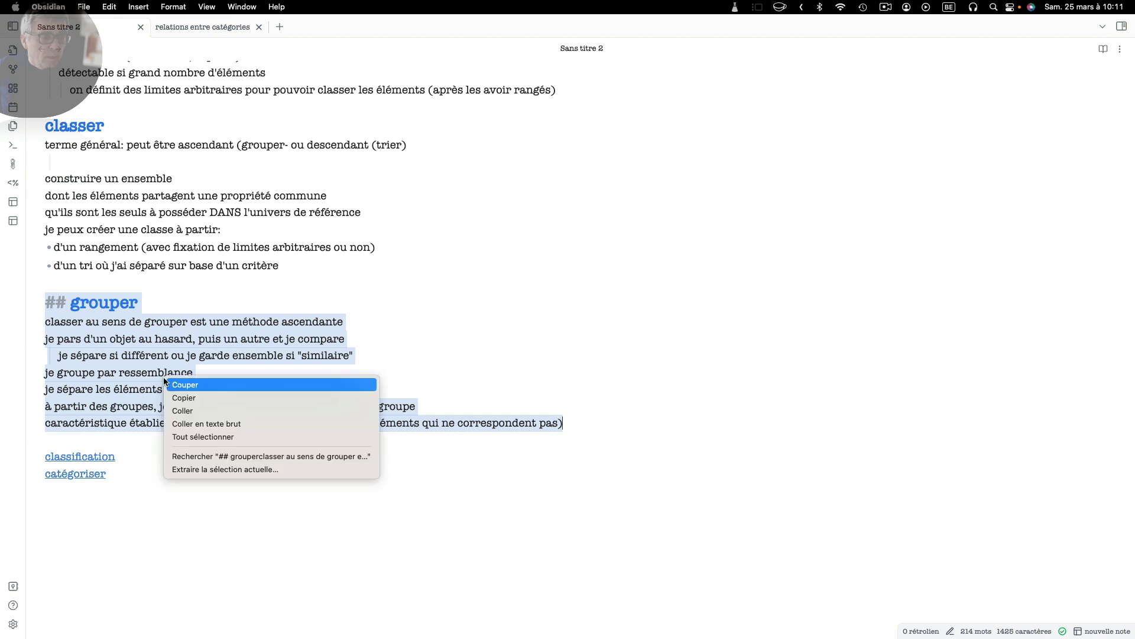
{"action": "left_click", "coordinate": [205, 467]}
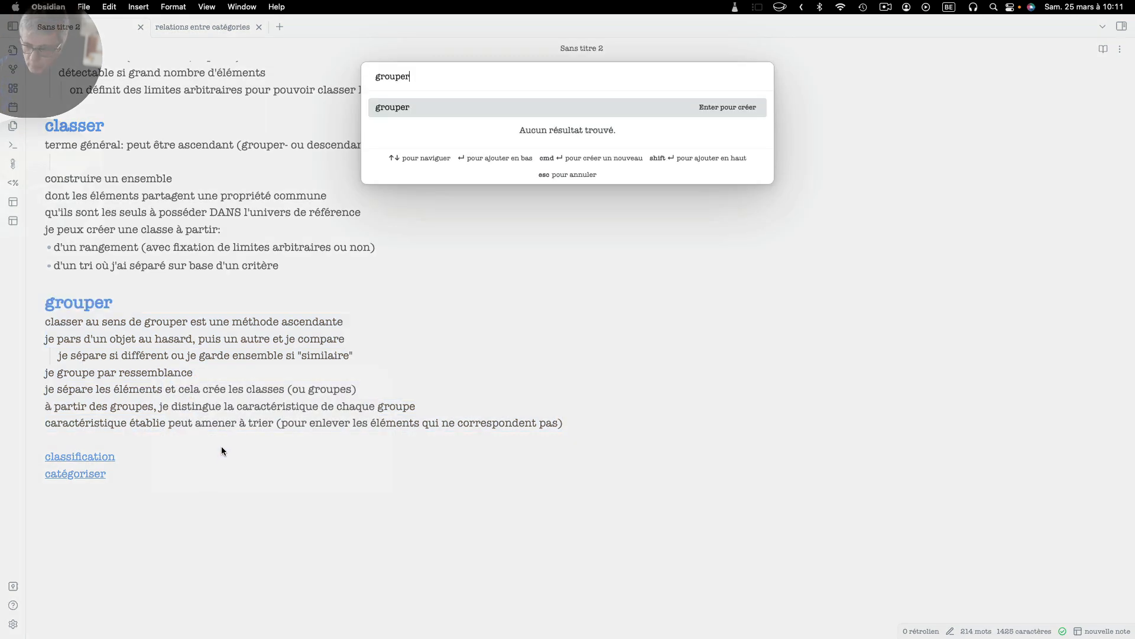
{"action": "key", "text": "Return"}
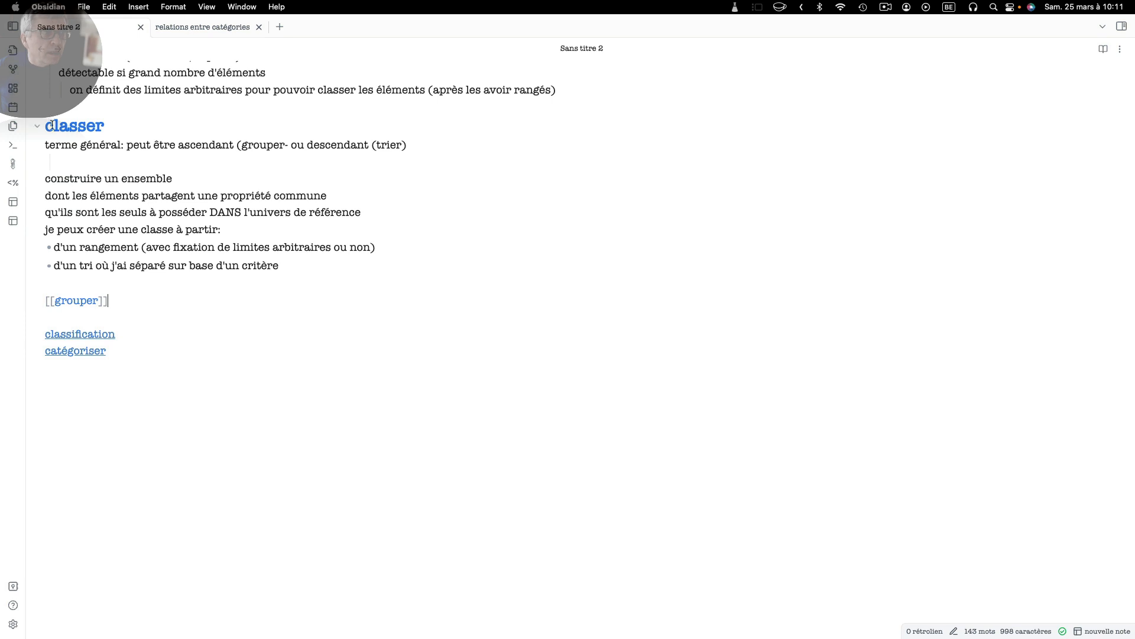
Step: Extract the "classer" section, through its two bullet points, into a new note named classer rather than an existing one
{"action": "left_click_drag", "start_coordinate": [46, 128], "coordinate": [337, 270]}
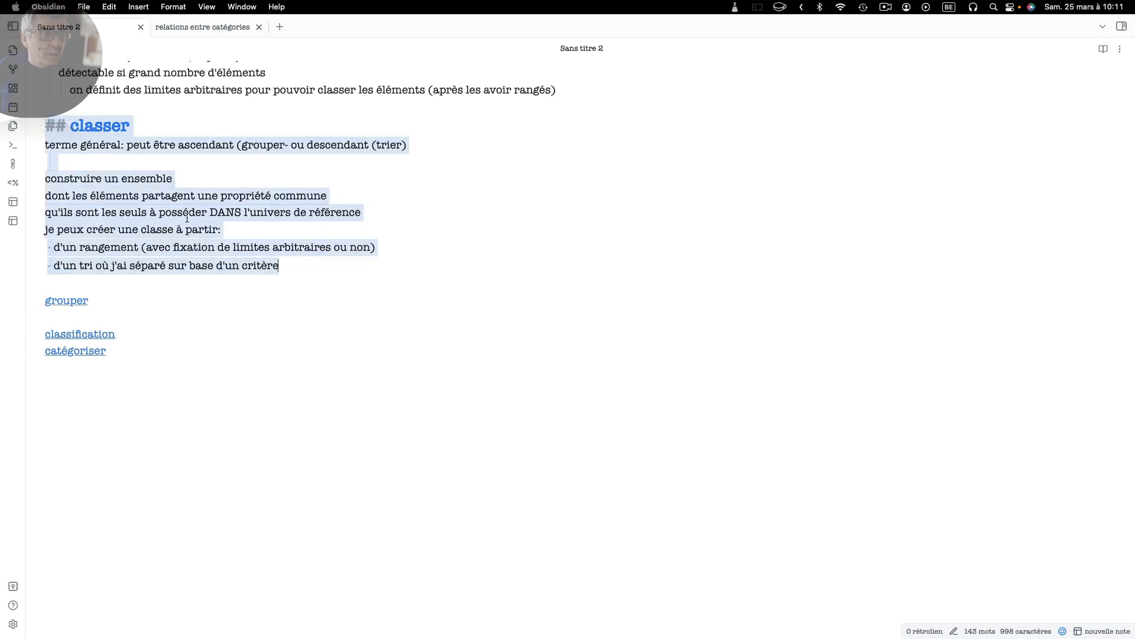
{"action": "right_click", "coordinate": [93, 227]}
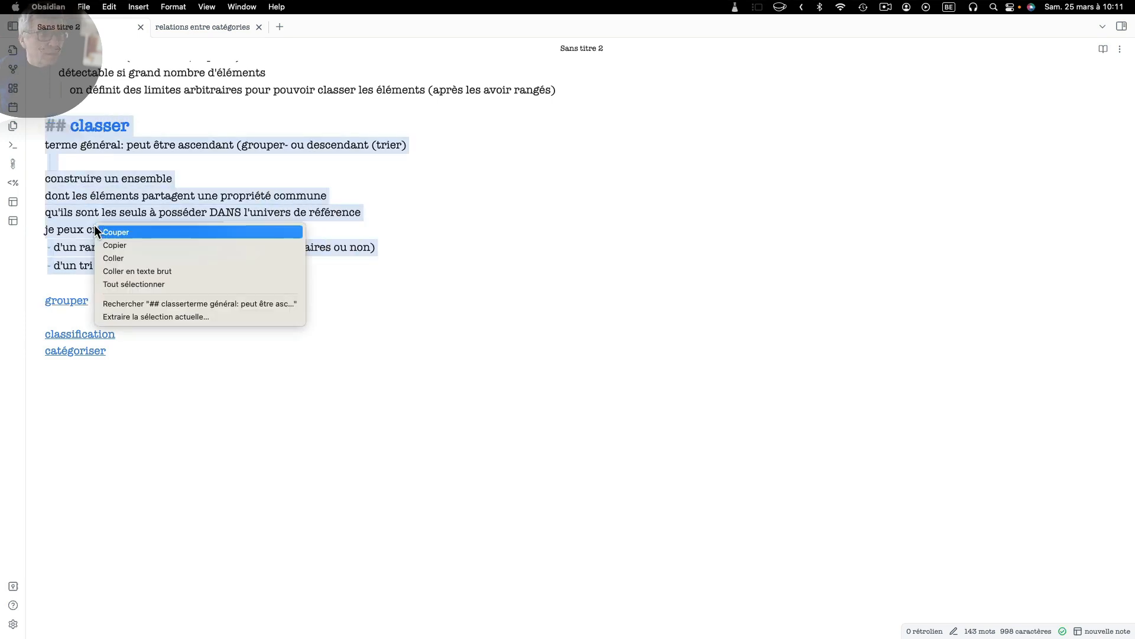
{"action": "left_click", "coordinate": [150, 315]}
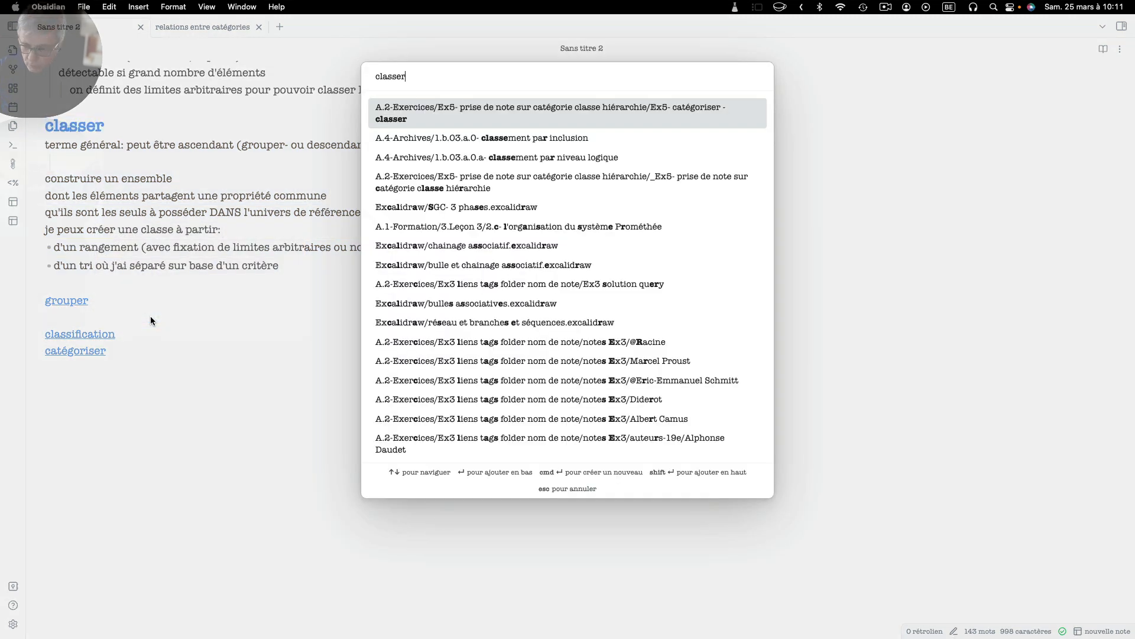
{"action": "key", "text": "super+Return"}
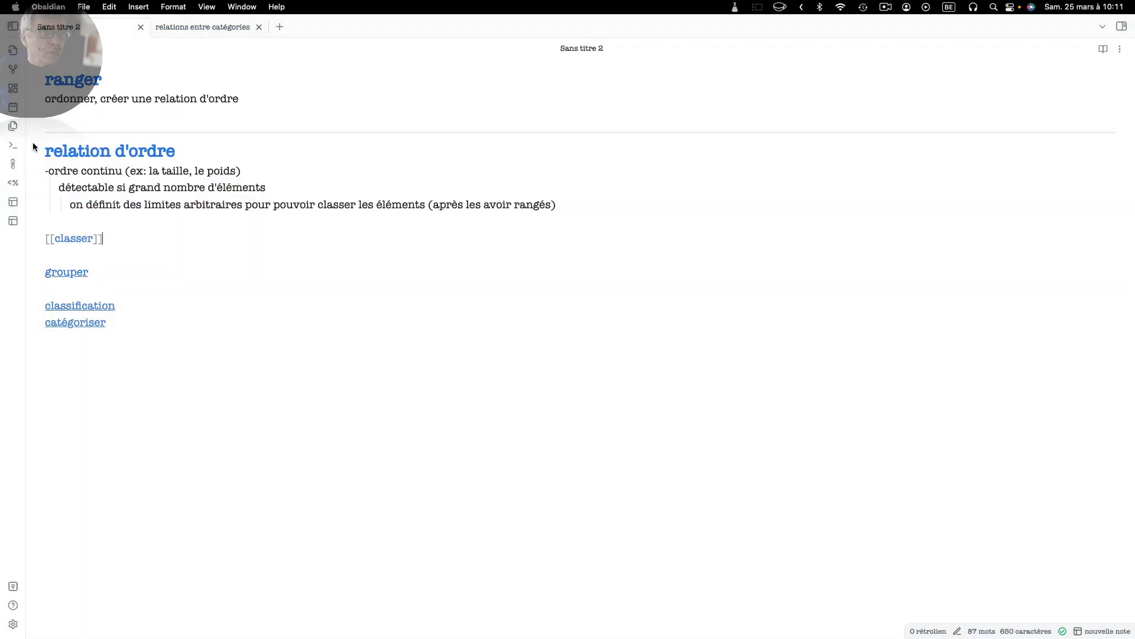
Step: Extract the "relation d'ordre" heading and its three lines into a new note named relation d'ordre
{"action": "left_click_drag", "start_coordinate": [46, 147], "coordinate": [570, 214]}
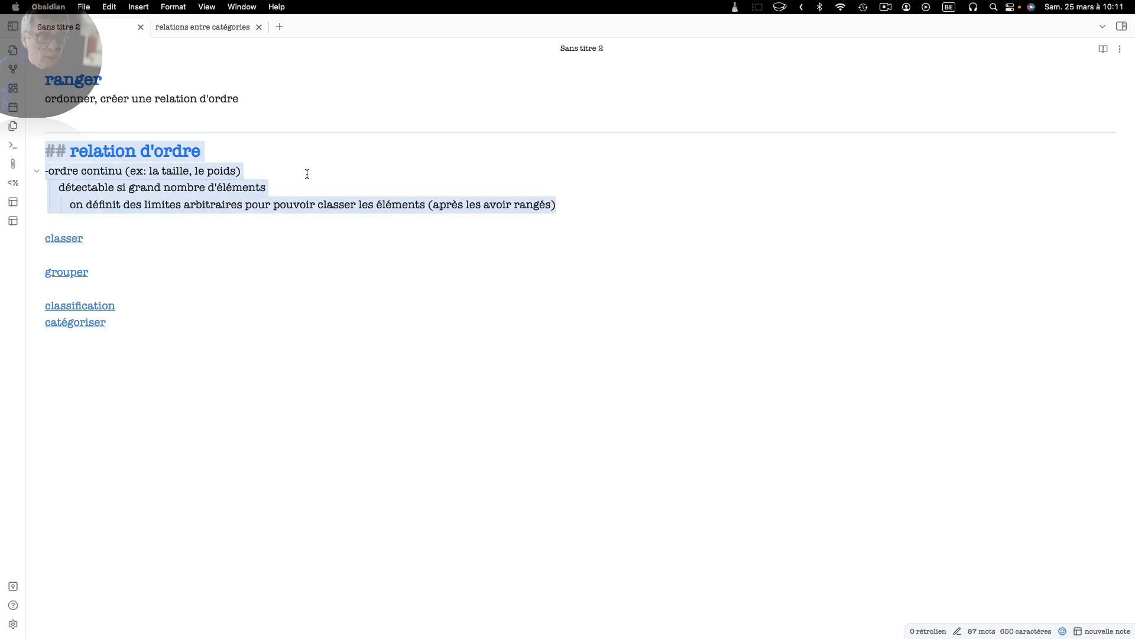
{"action": "right_click", "coordinate": [122, 172]}
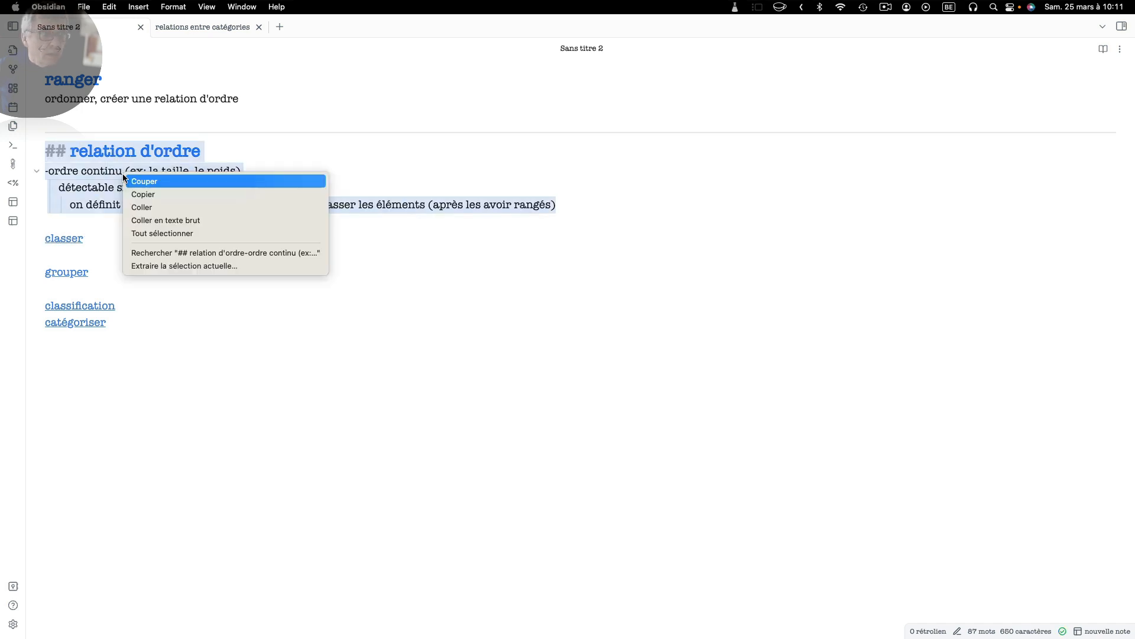
{"action": "left_click", "coordinate": [165, 266]}
{"action": "key", "text": "super+Return"}
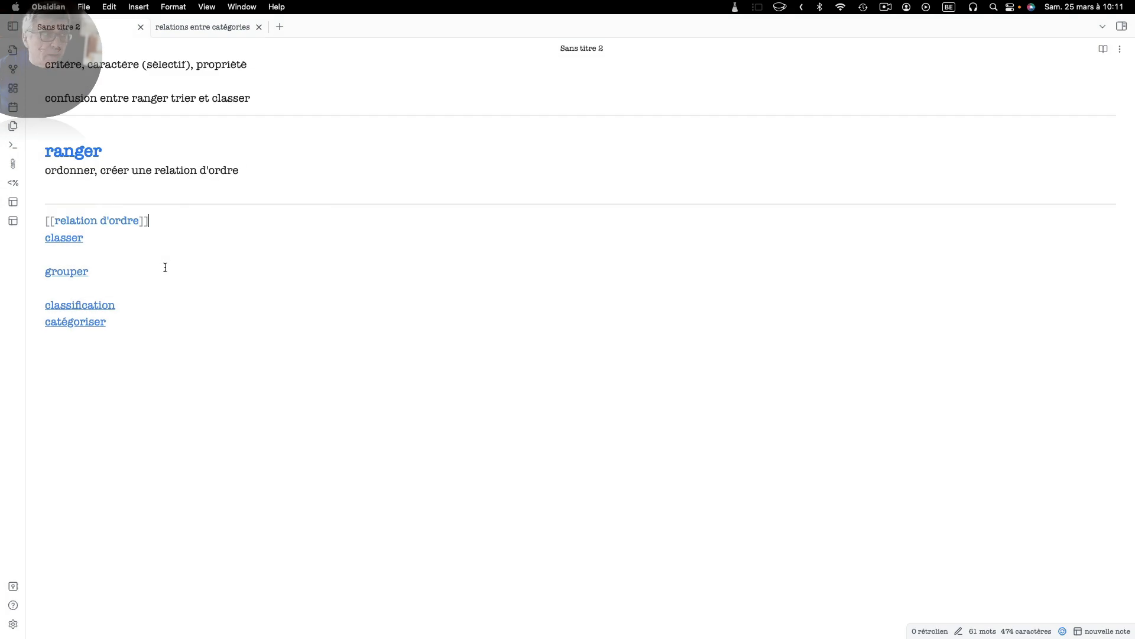
Step: Extract the "Trier" section, from its heading to "puis je prends chaque élement et je le déplace", into a new note named Trier
{"action": "scroll", "coordinate": [165, 267], "scroll_direction": "up", "scroll_amount": 5}
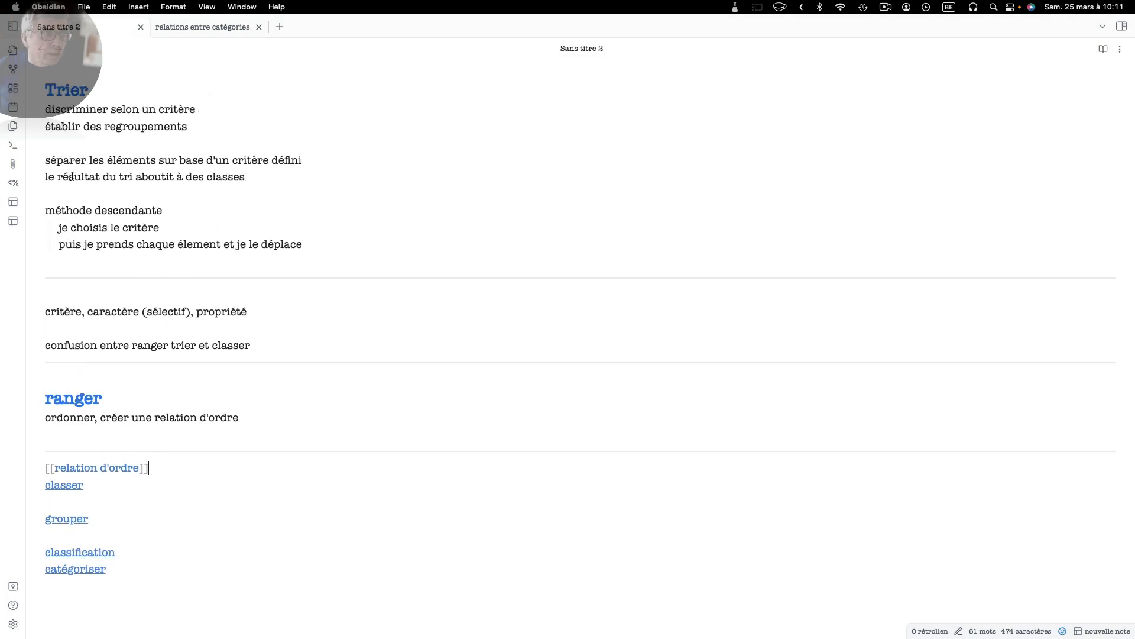
{"action": "left_click_drag", "start_coordinate": [50, 89], "coordinate": [337, 243]}
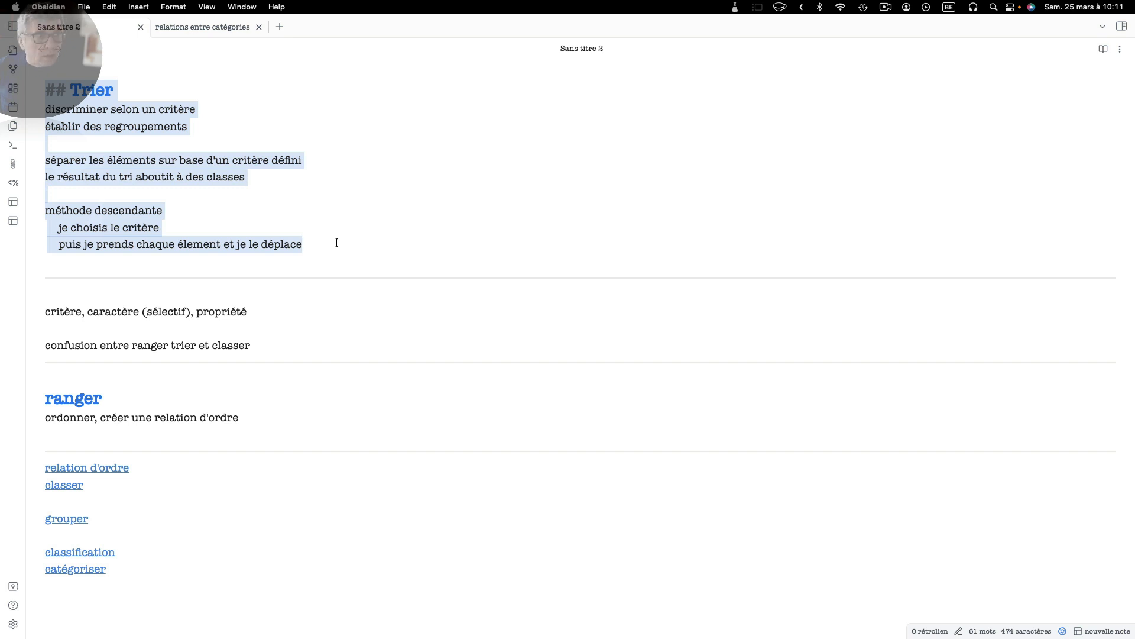
{"action": "right_click", "coordinate": [67, 225]}
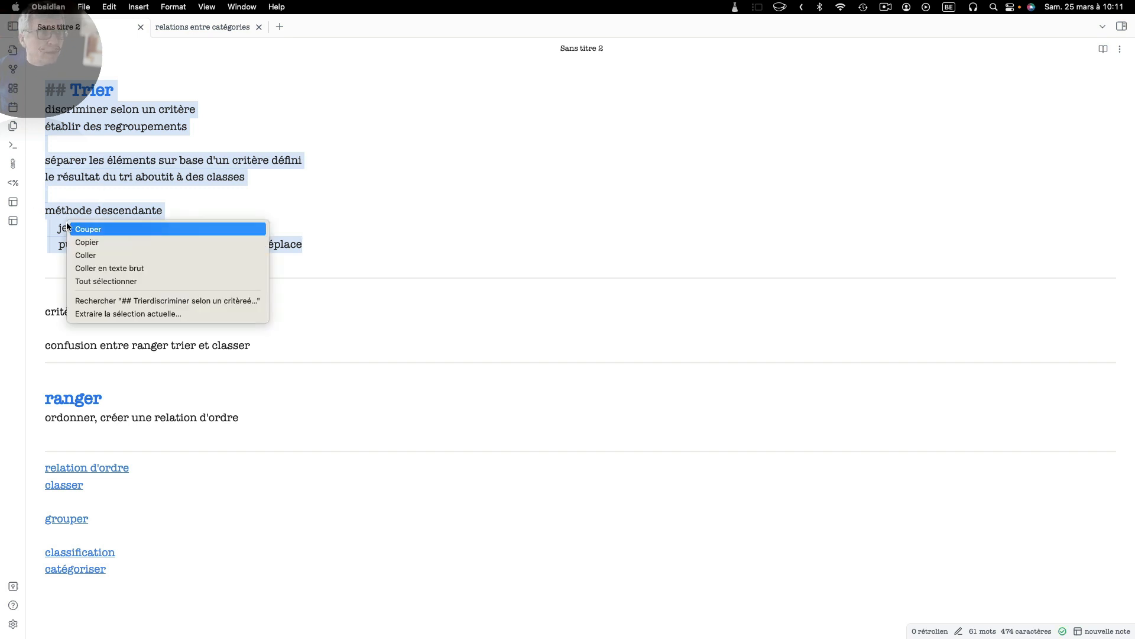
{"action": "left_click", "coordinate": [112, 313]}
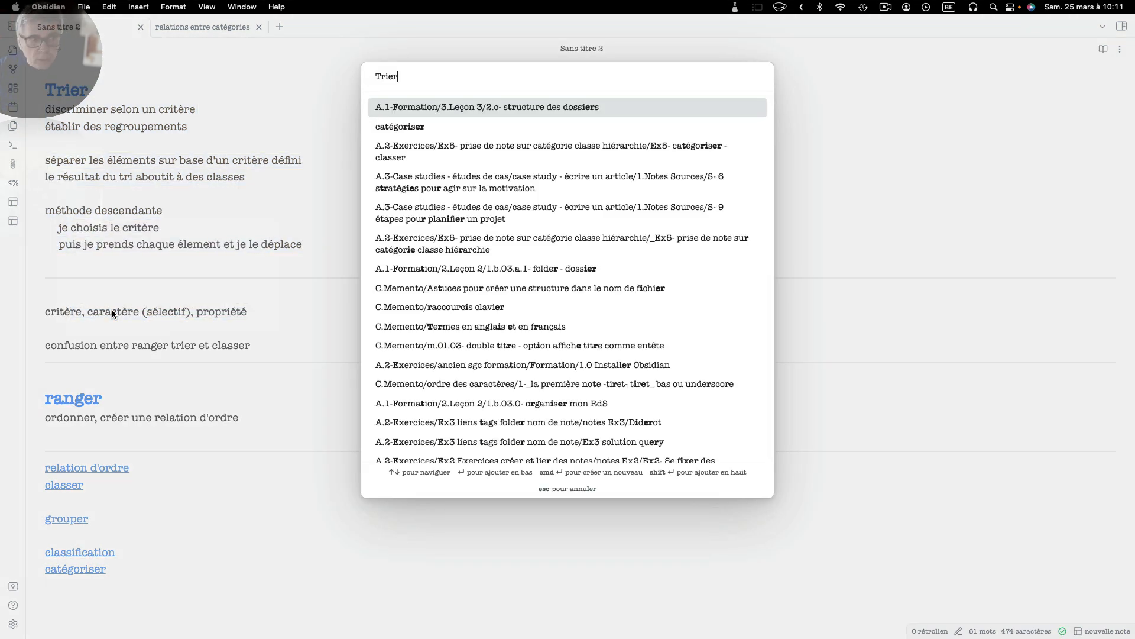
{"action": "key", "text": "super+Return"}
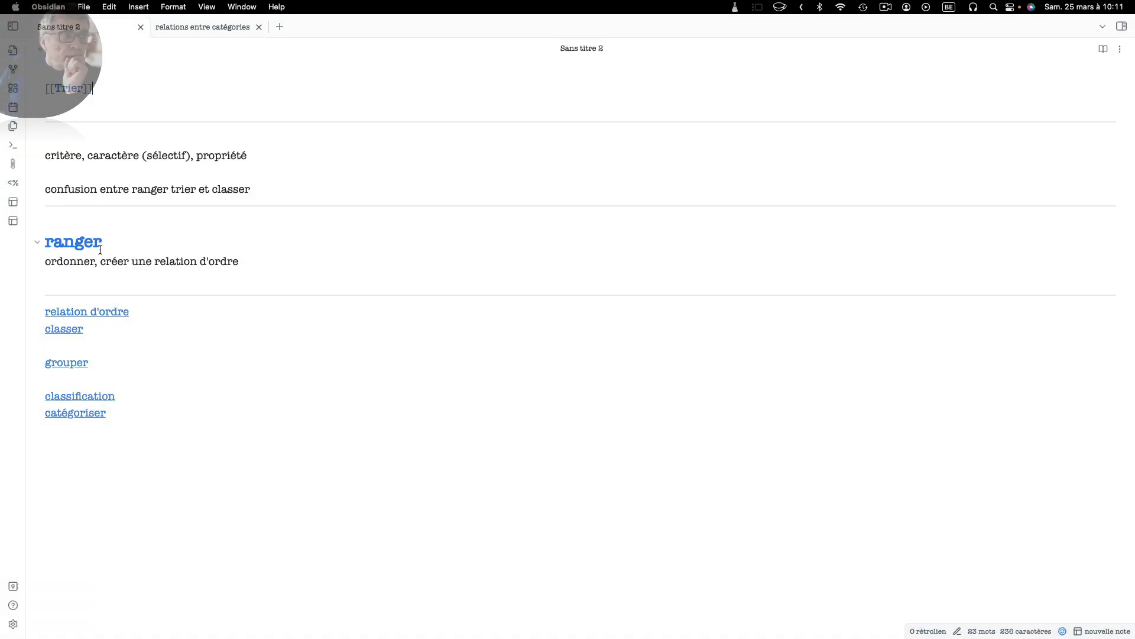
Step: Show the file list with all folders collapsed and delete the note Sans titre
{"action": "left_click", "coordinate": [12, 27]}
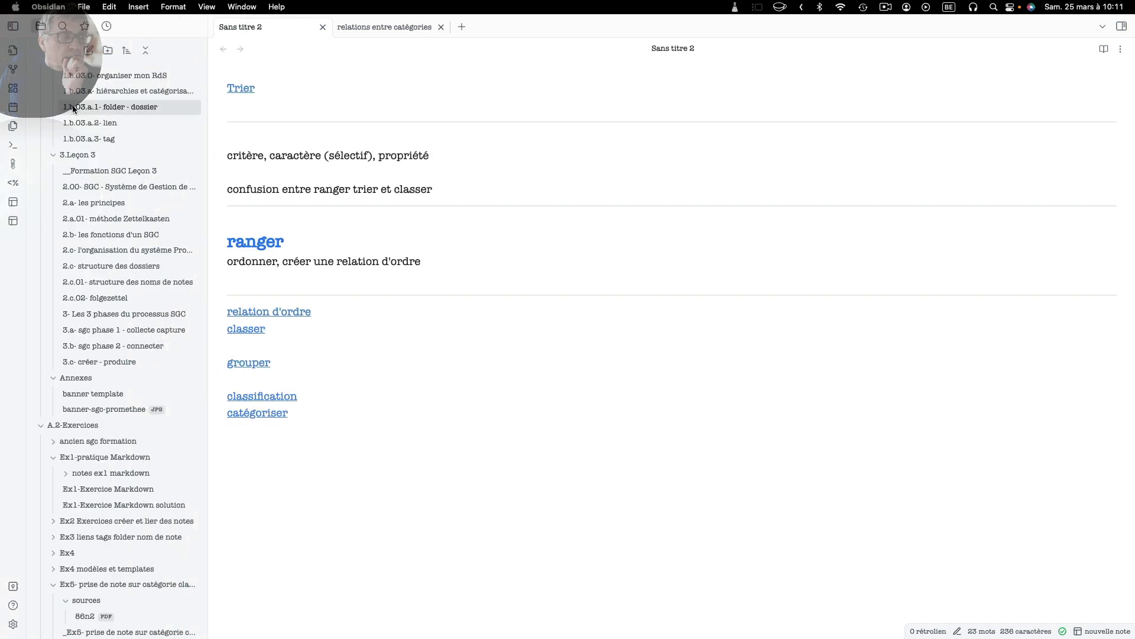
{"action": "left_click", "coordinate": [145, 51]}
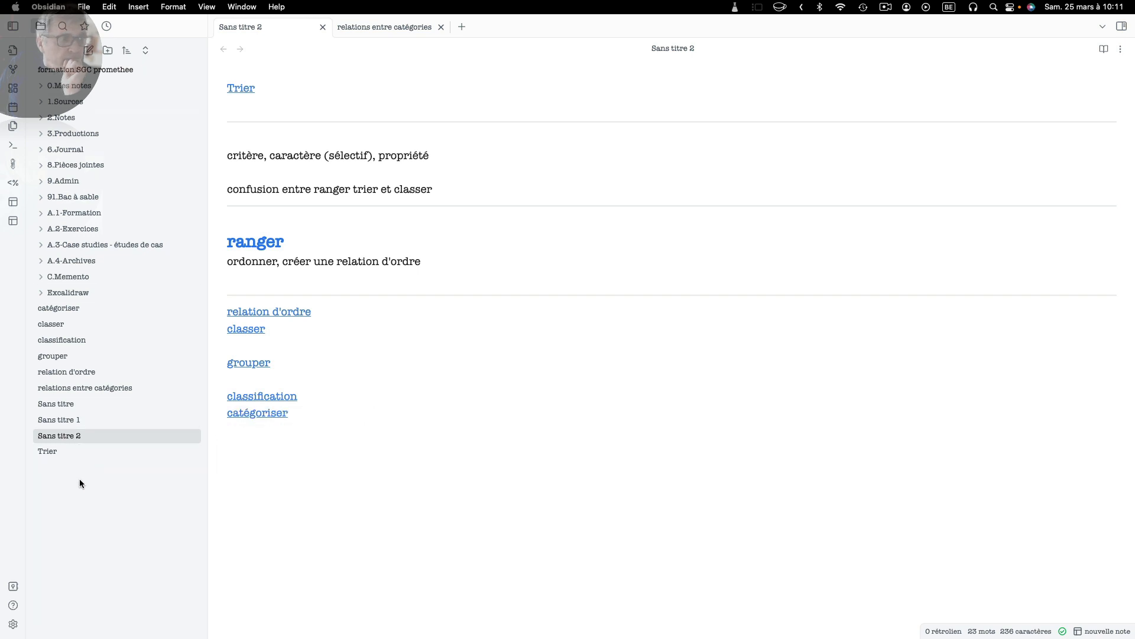
{"action": "left_click", "coordinate": [69, 404]}
{"action": "right_click", "coordinate": [67, 403]}
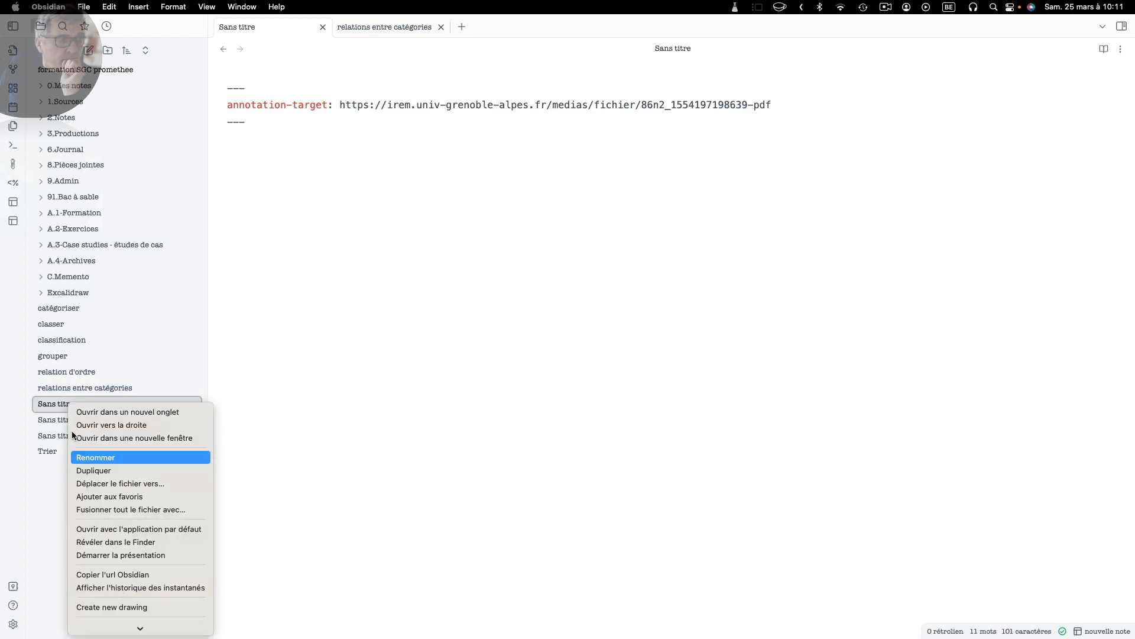
{"action": "left_click", "coordinate": [54, 464]}
{"action": "right_click", "coordinate": [68, 403]}
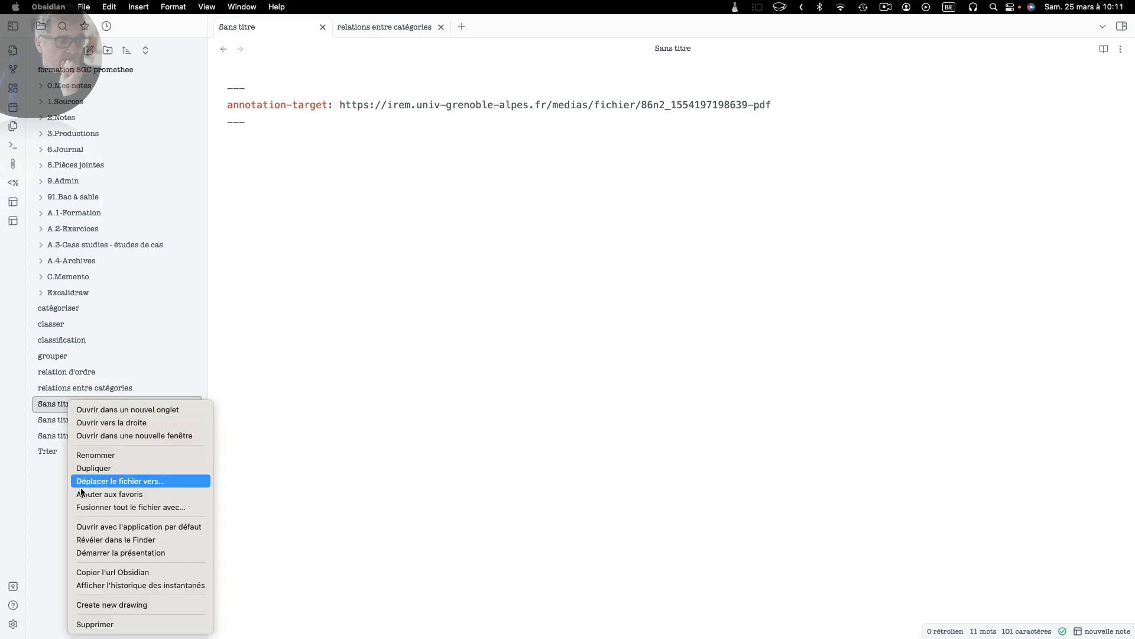
{"action": "left_click", "coordinate": [123, 622]}
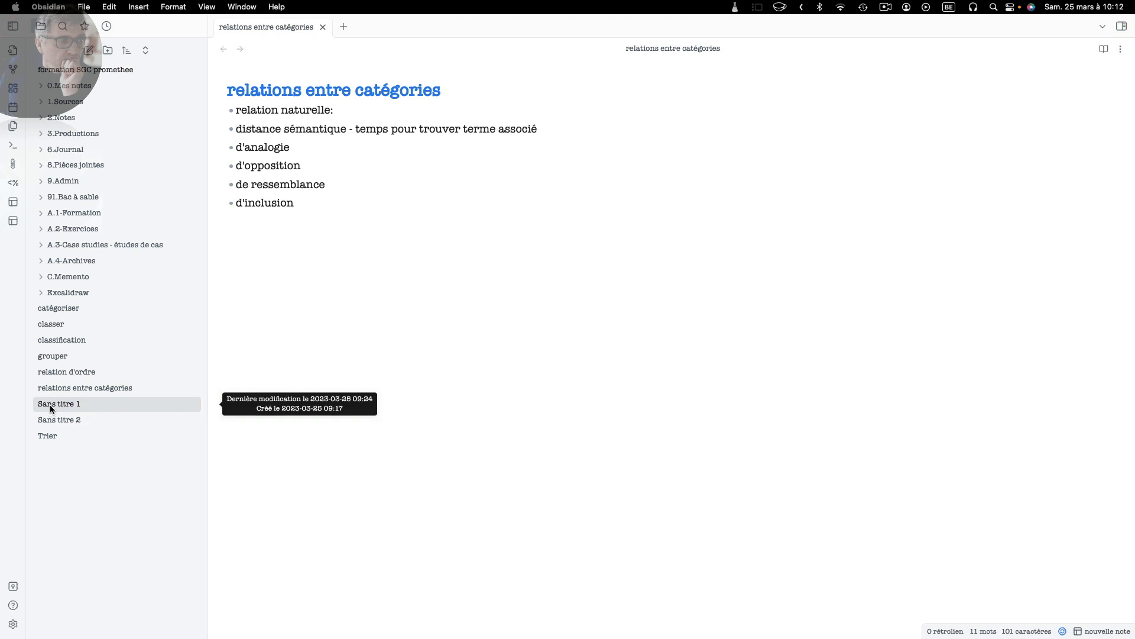
Step: Delete the notes Sans titre 1 and Sans titre 2 from the vault
{"action": "right_click", "coordinate": [49, 403]}
{"action": "left_click", "coordinate": [47, 402]}
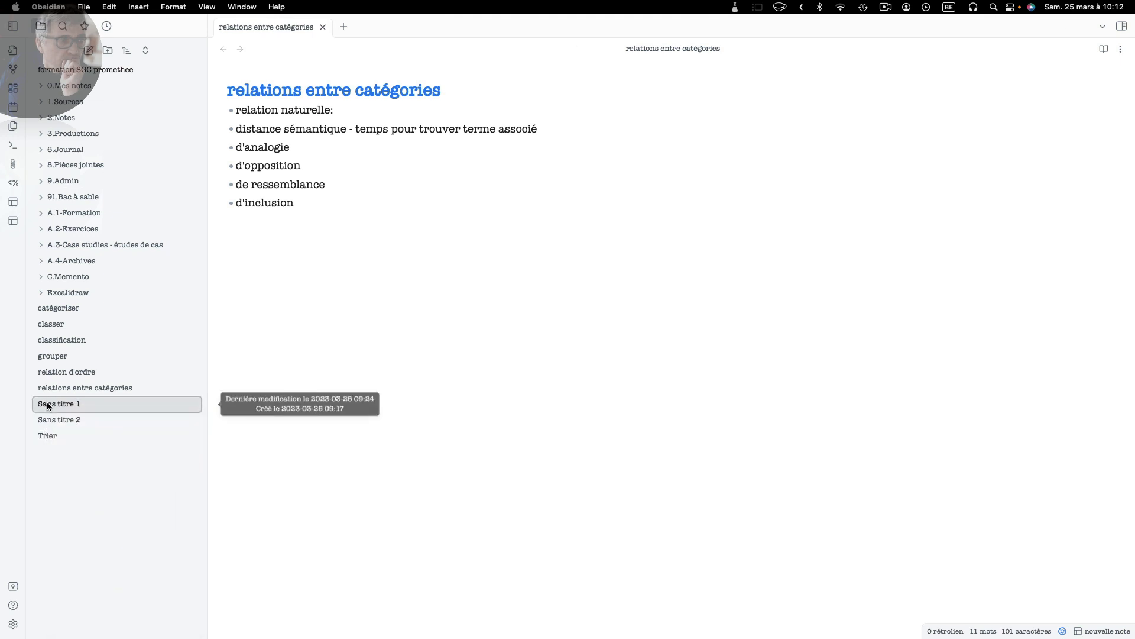
{"action": "left_click", "coordinate": [48, 400]}
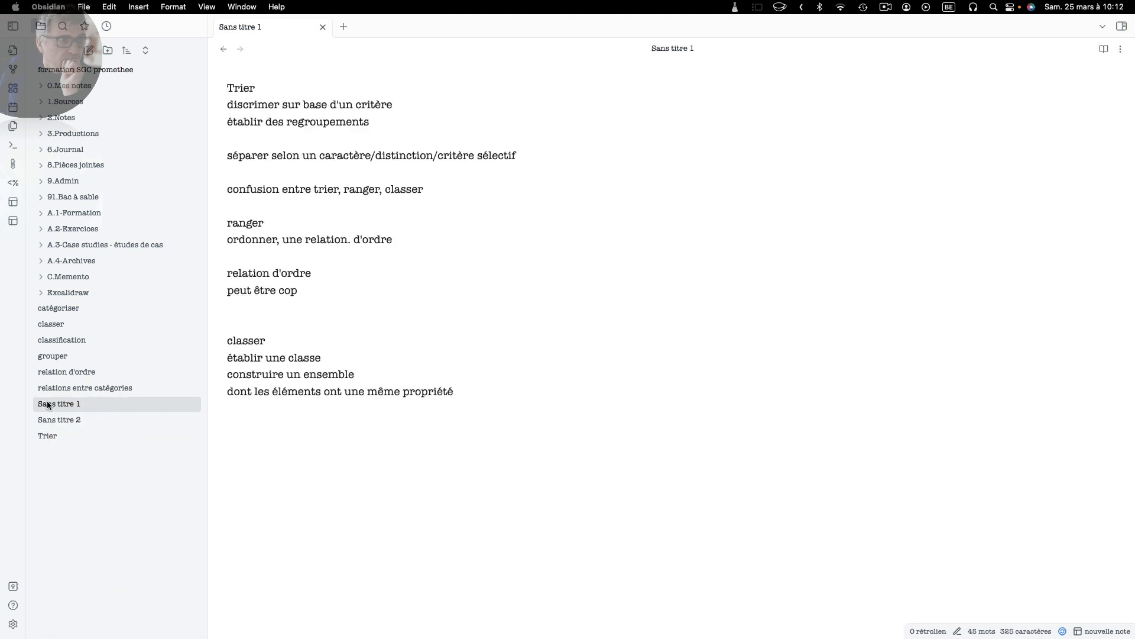
{"action": "right_click", "coordinate": [48, 402]}
{"action": "left_click", "coordinate": [113, 623]}
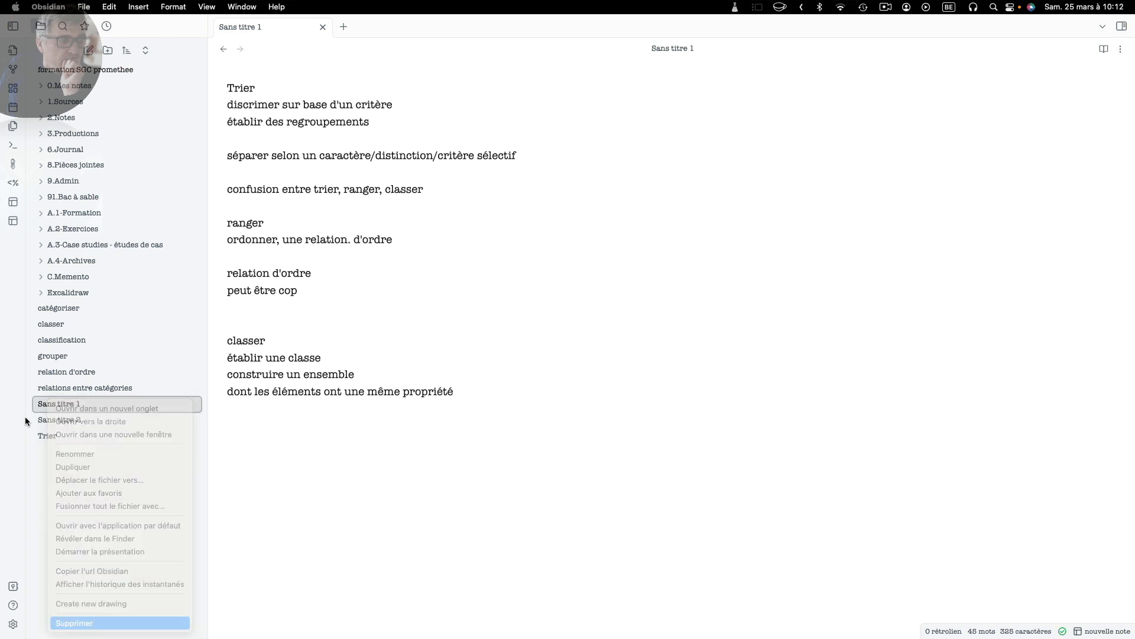
{"action": "right_click", "coordinate": [60, 403]}
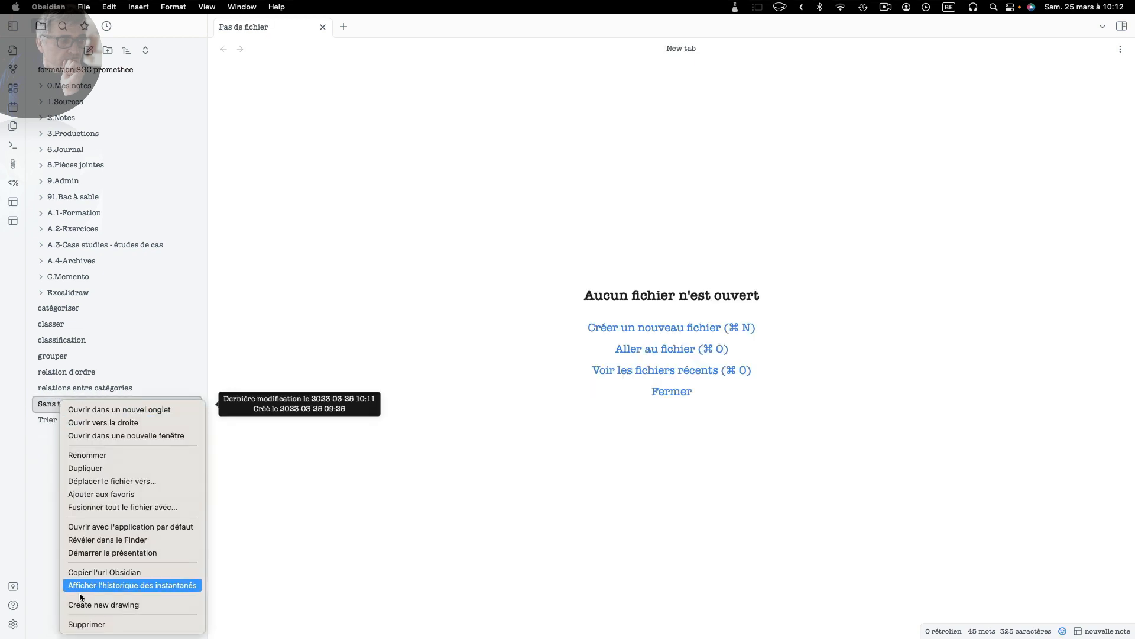
{"action": "left_click", "coordinate": [90, 622]}
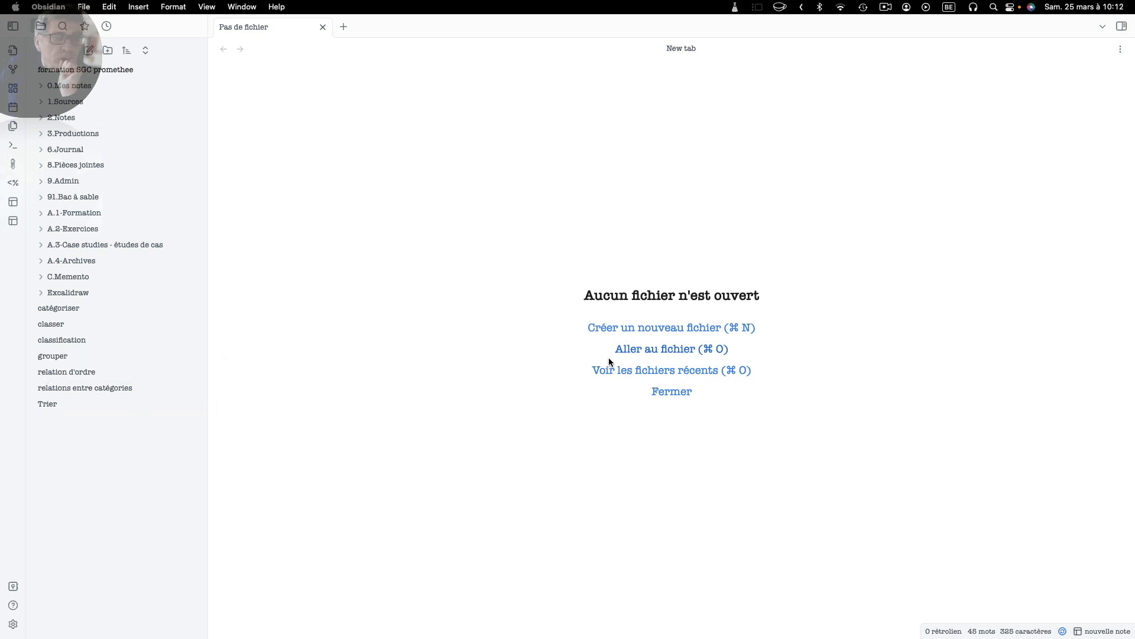
Step: Create a new note titled "trier classer ranger"
{"action": "left_click", "coordinate": [679, 328]}
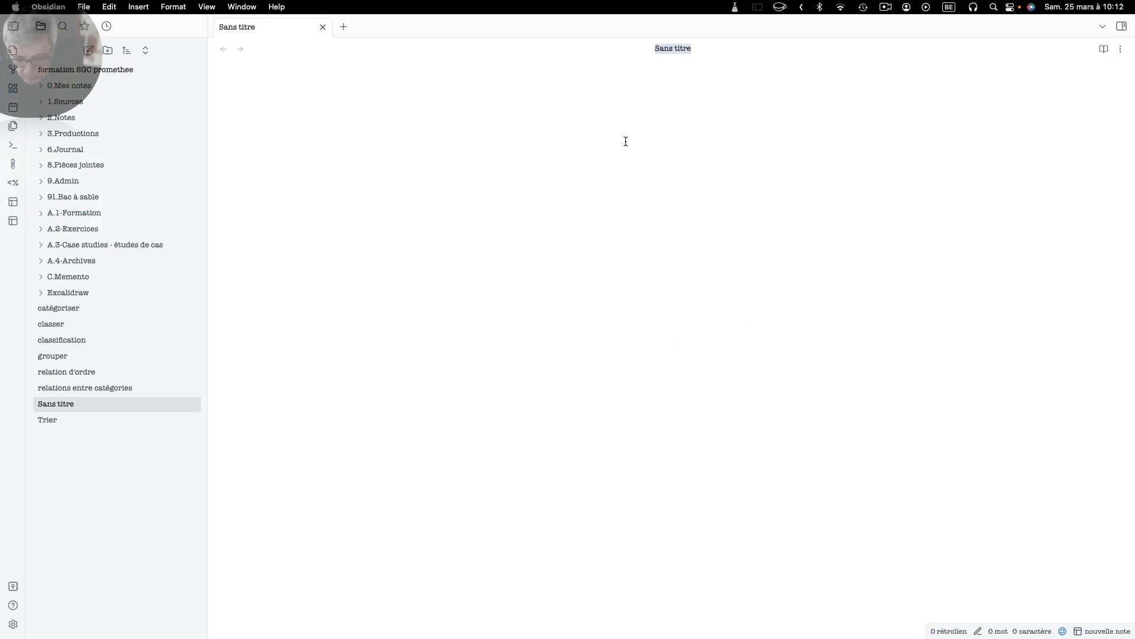
{"action": "type", "text": "trier"}
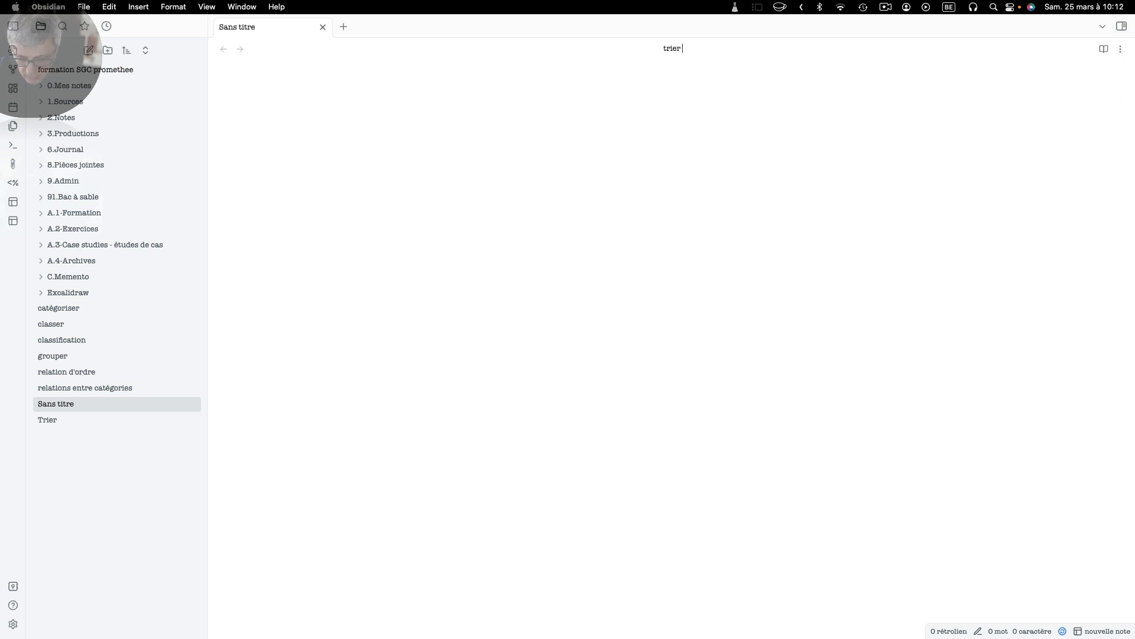
{"action": "type", "text": " class"}
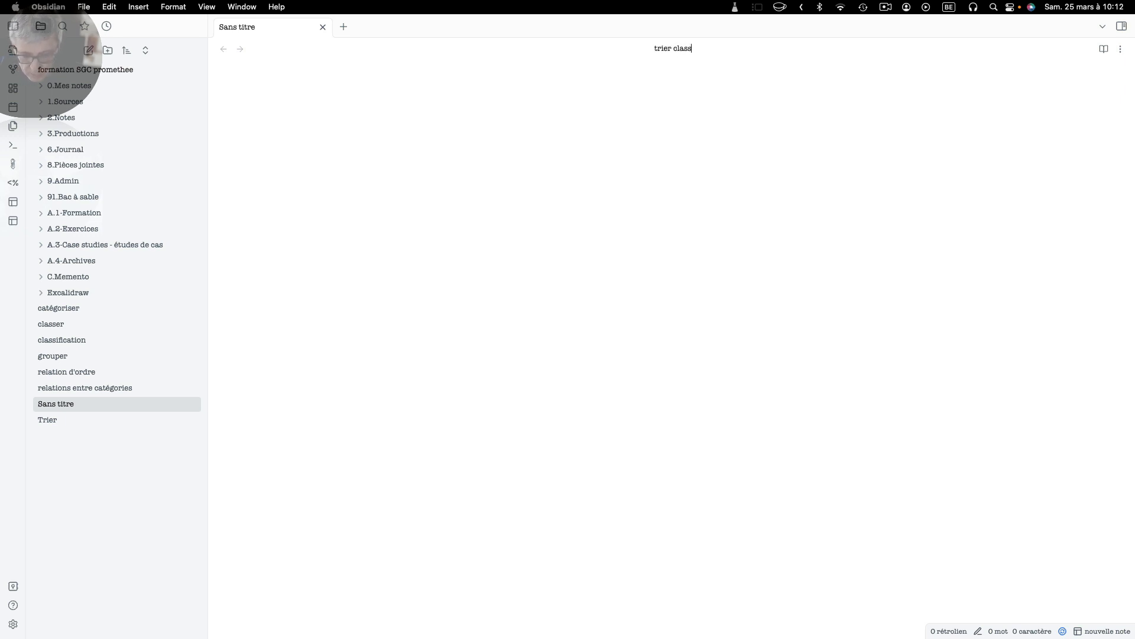
{"action": "type", "text": "er ranger"}
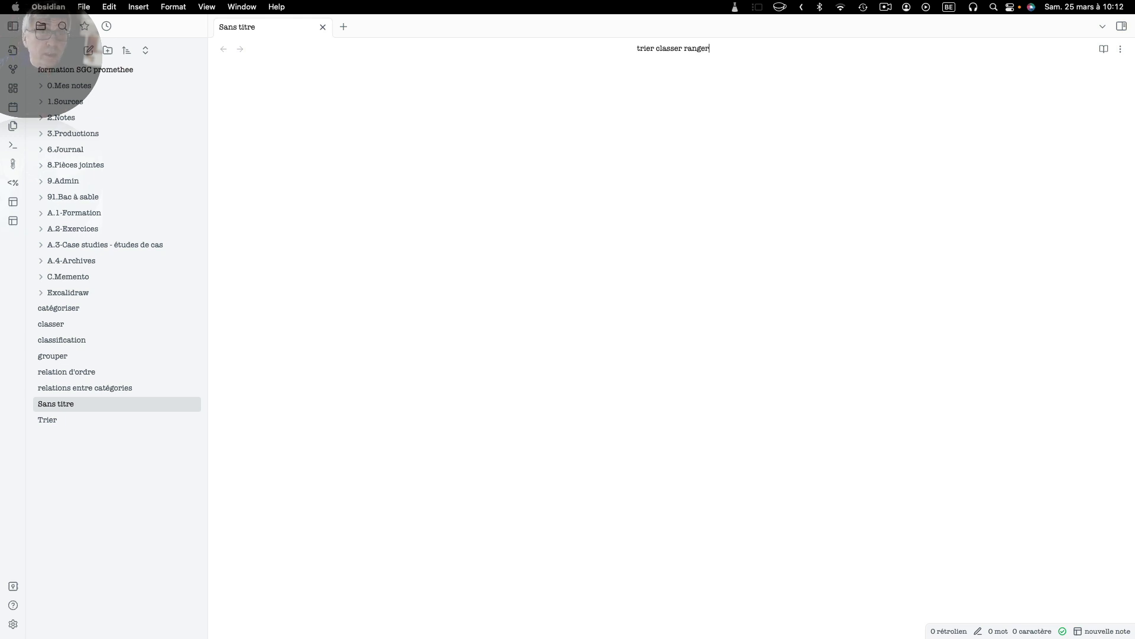
{"action": "key", "text": "Return"}
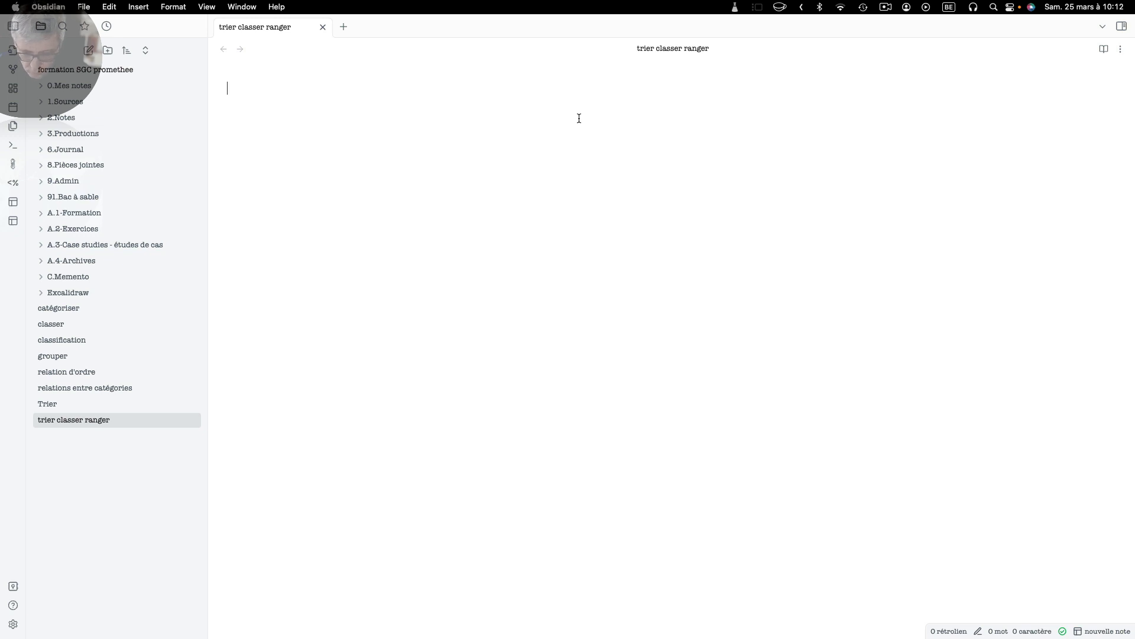
Step: Write "confusion sur ces 3 termes" in the note and add a bullet below it linking to the Trier note
{"action": "type", "text": "confus"}
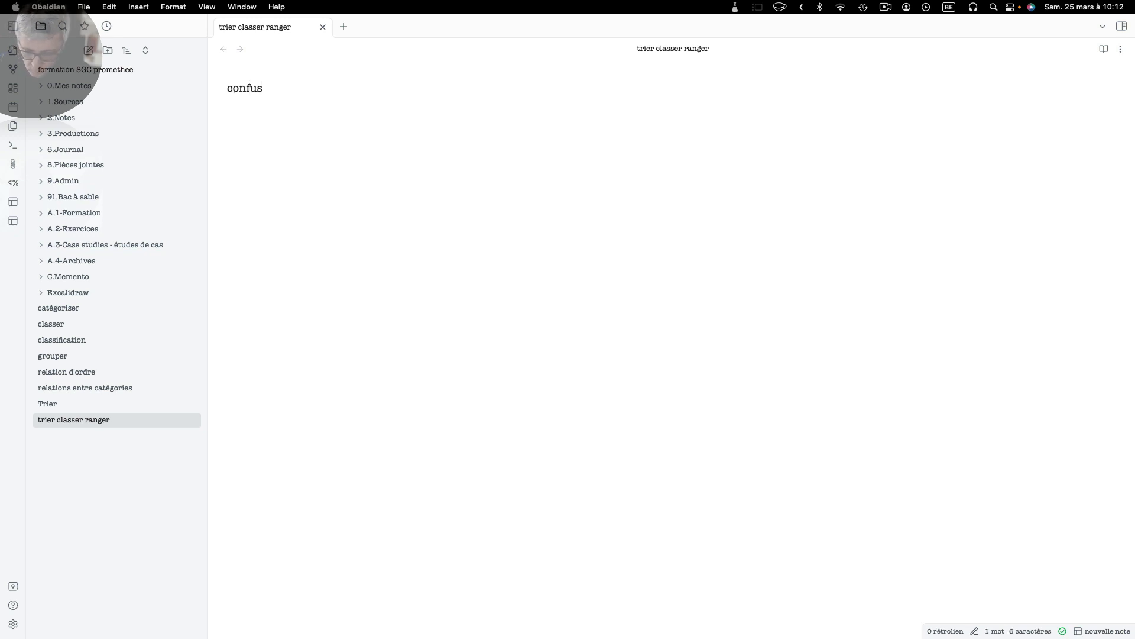
{"action": "type", "text": "ion sur ces"}
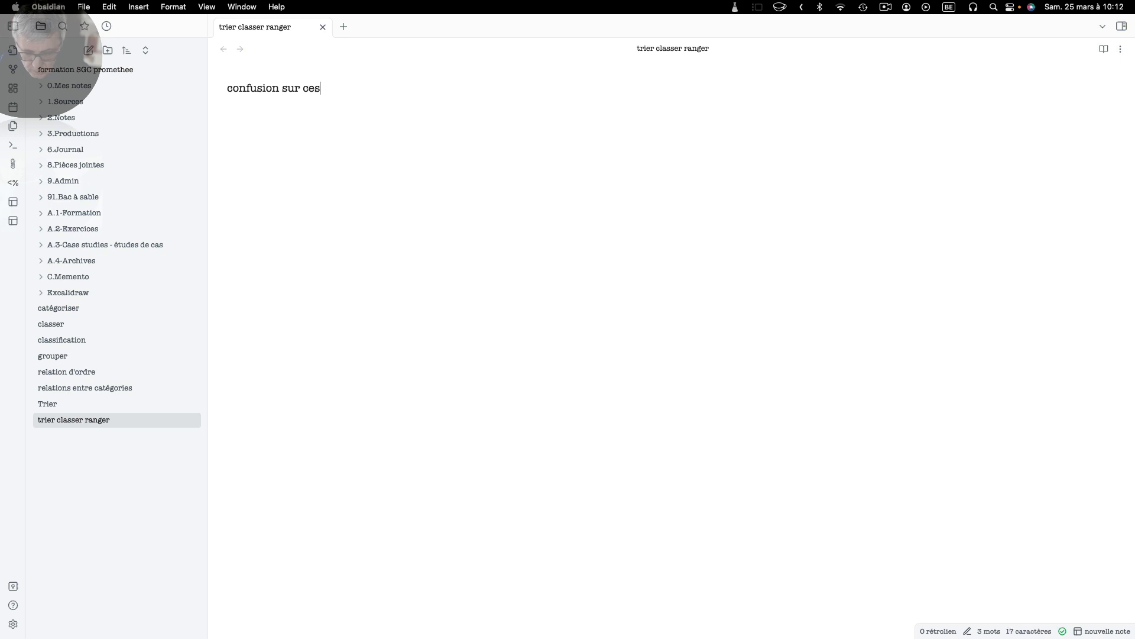
{"action": "type", "text": " 3 termes"}
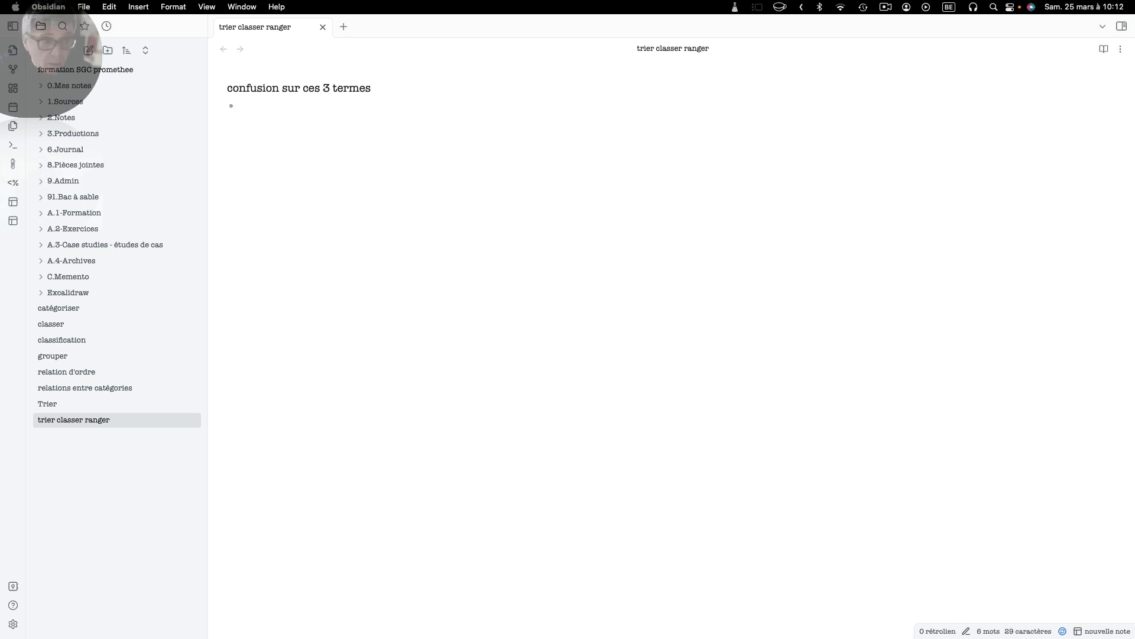
{"action": "type", "text": "[["}
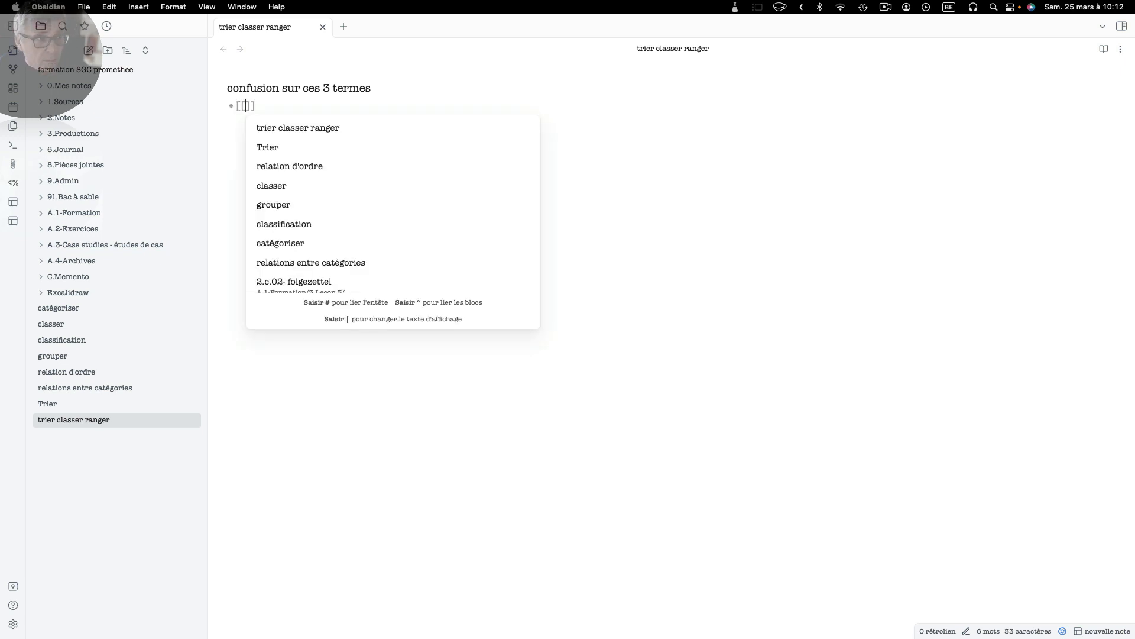
{"action": "type", "text": "tri"}
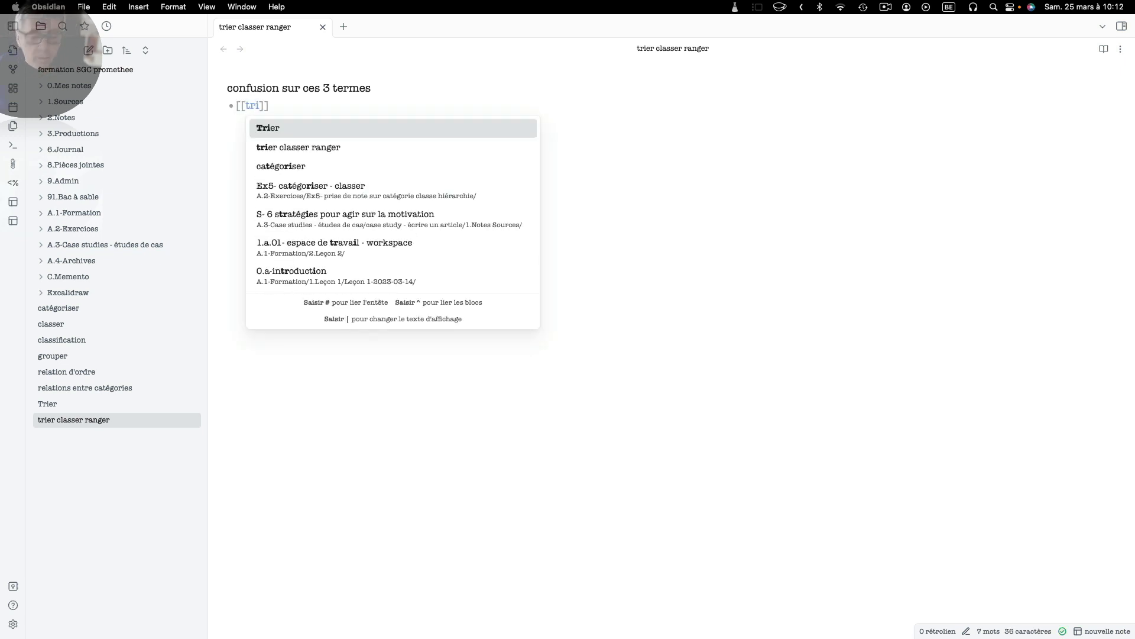
{"action": "key", "text": "Return"}
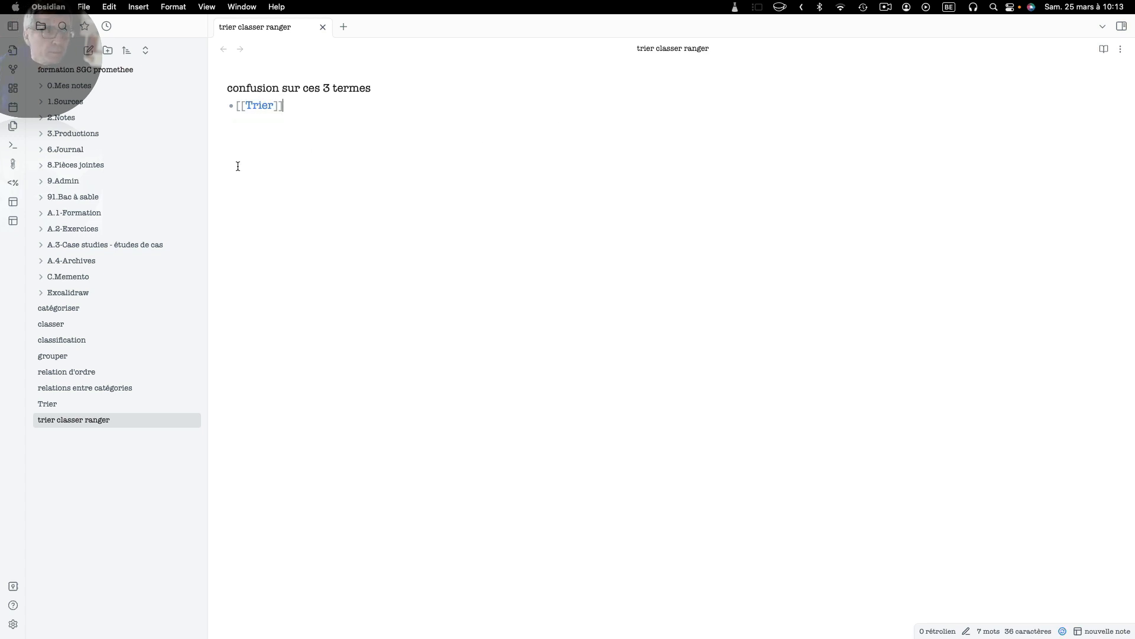
Step: Add a second bullet linking to the existing classer note
{"action": "key", "text": "Return"}
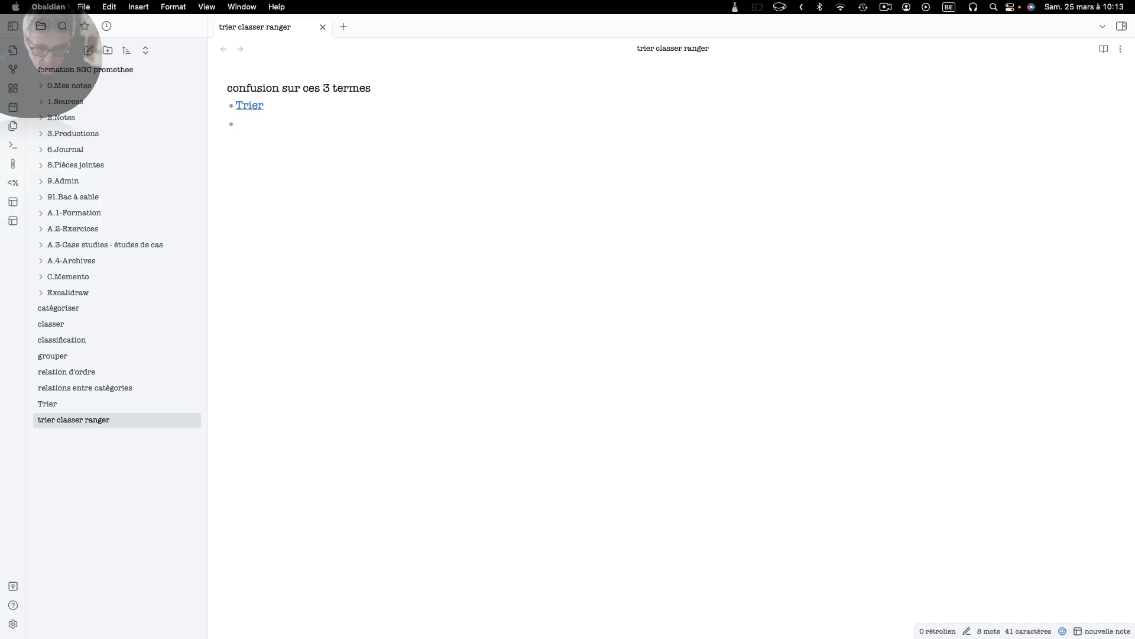
{"action": "type", "text": "[['"}
{"action": "type", "text": "cla"}
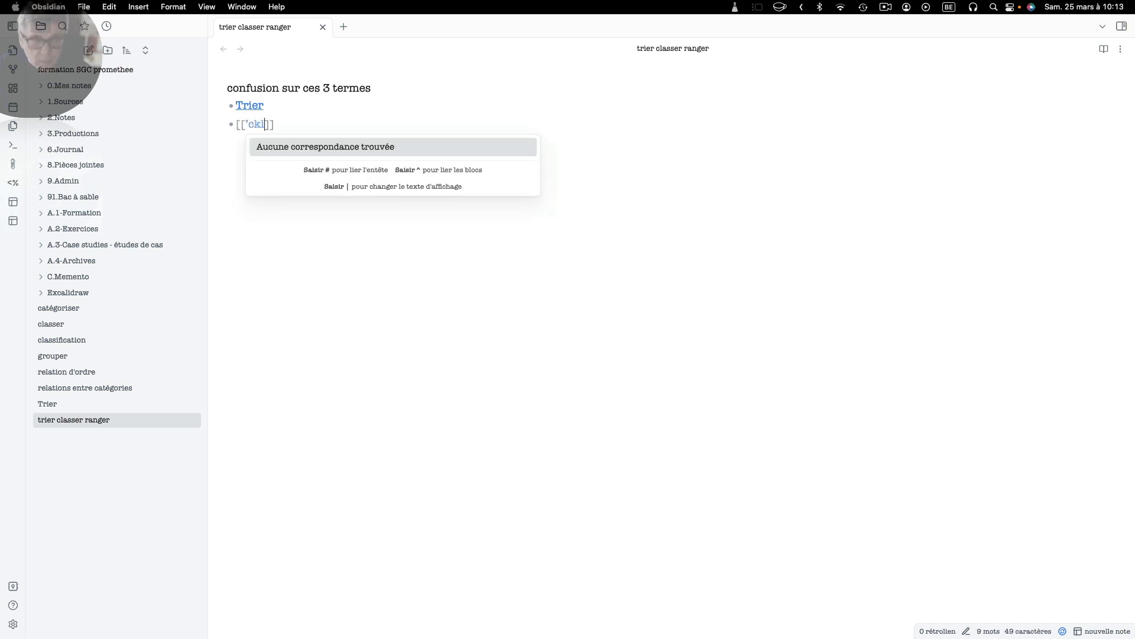
{"action": "key", "text": "BackSpace"}
{"action": "key", "text": "BackSpace"}
{"action": "key", "text": "BackSpace"}
{"action": "key", "text": "BackSpace"}
{"action": "type", "text": "cla"}
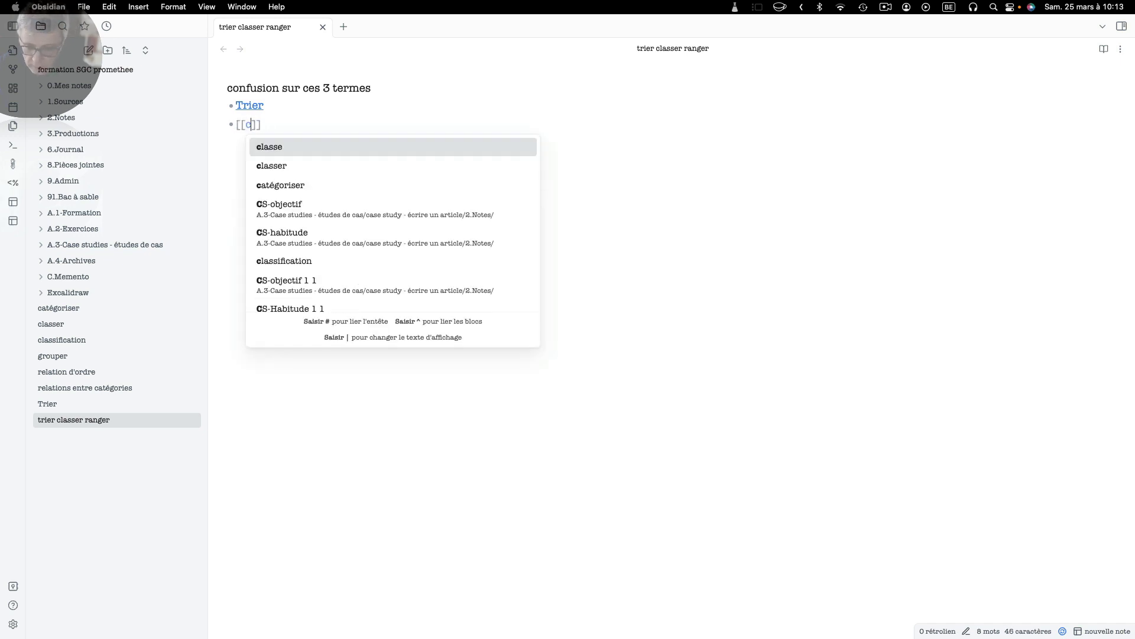
{"action": "left_click", "coordinate": [271, 164]}
{"action": "key", "text": "Return"}
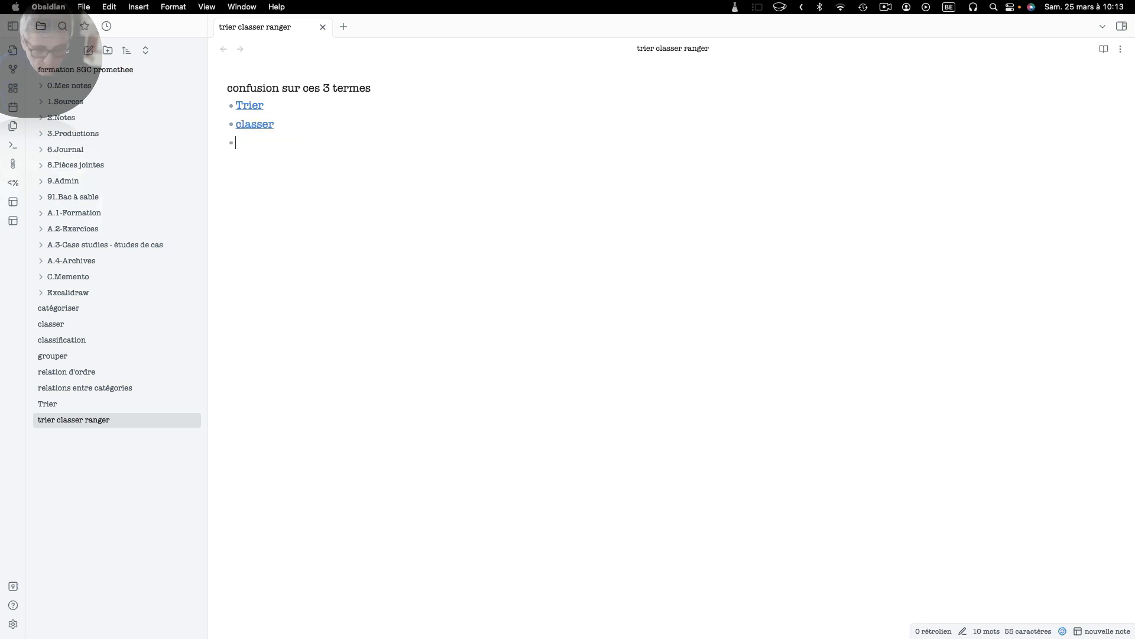
{"action": "type", "text": "[[ran"}
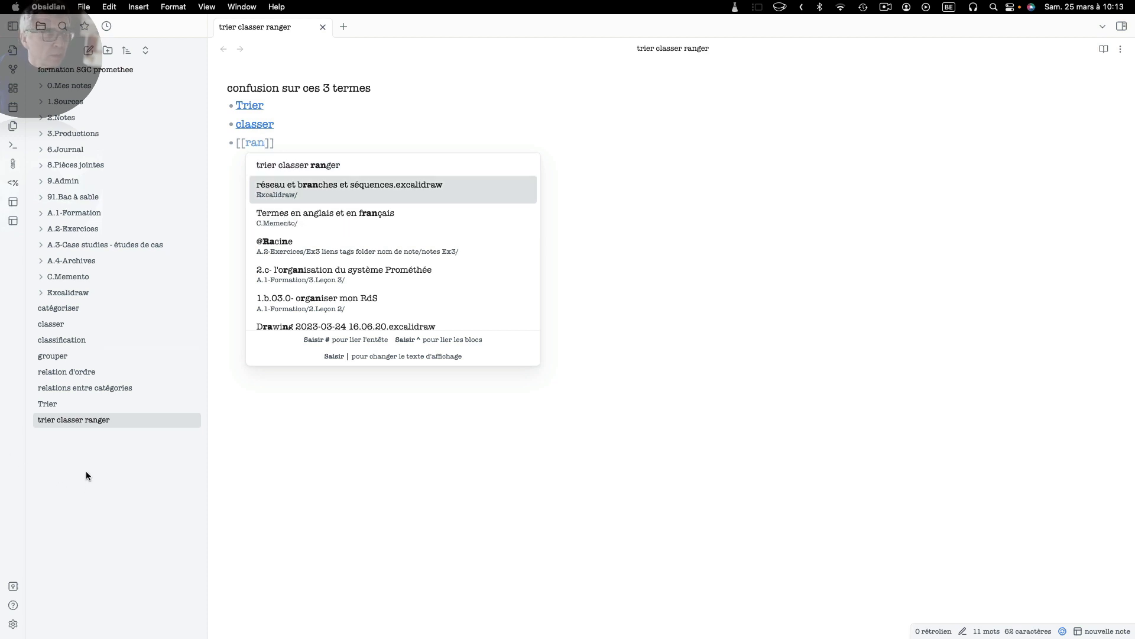
{"action": "key", "text": "Escape"}
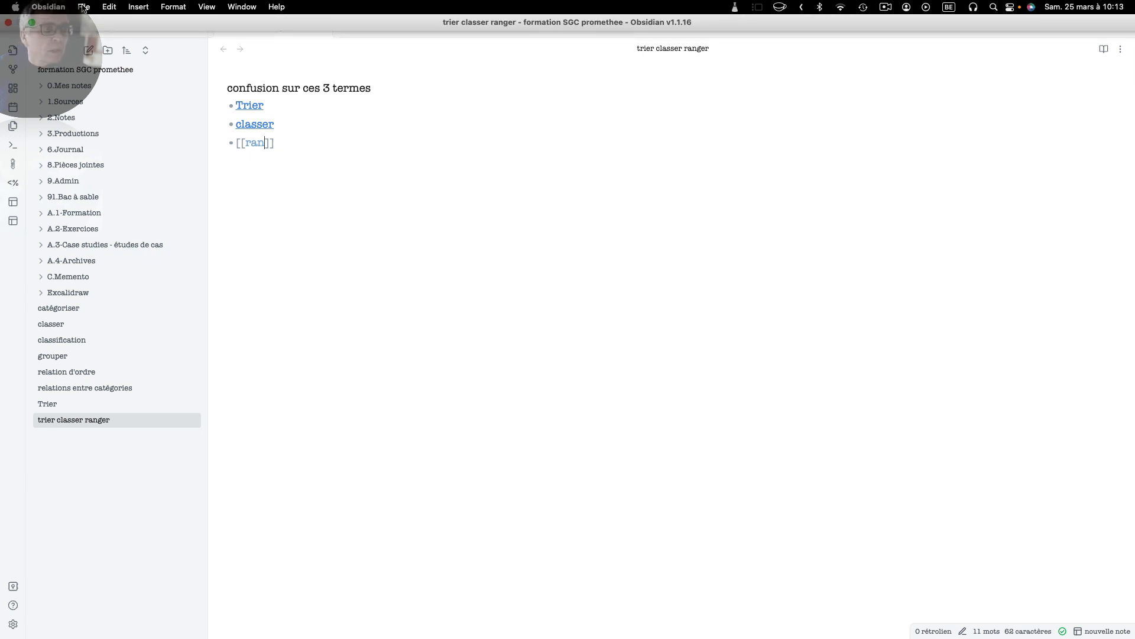
{"action": "left_click", "coordinate": [105, 7]}
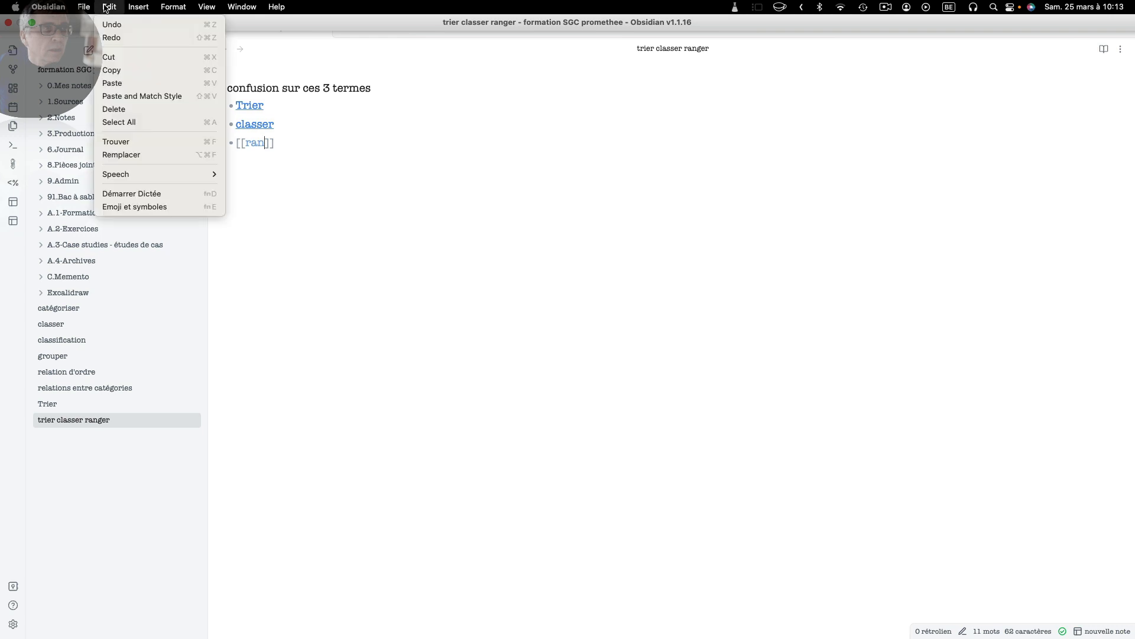
{"action": "key", "text": "Escape"}
{"action": "key", "text": "BackSpace"}
{"action": "key", "text": "BackSpace"}
{"action": "key", "text": "BackSpace"}
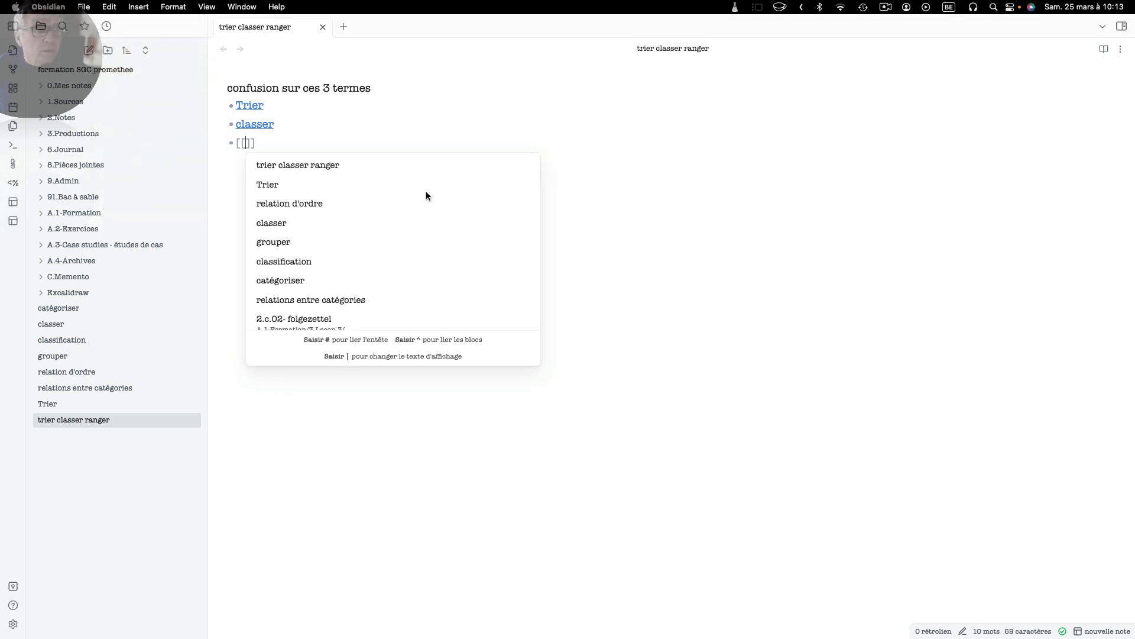
{"action": "left_click", "coordinate": [579, 178]}
{"action": "key", "text": "super+z"}
{"action": "key", "text": "super+z"}
{"action": "key", "text": "super+z"}
{"action": "key", "text": "super+z"}
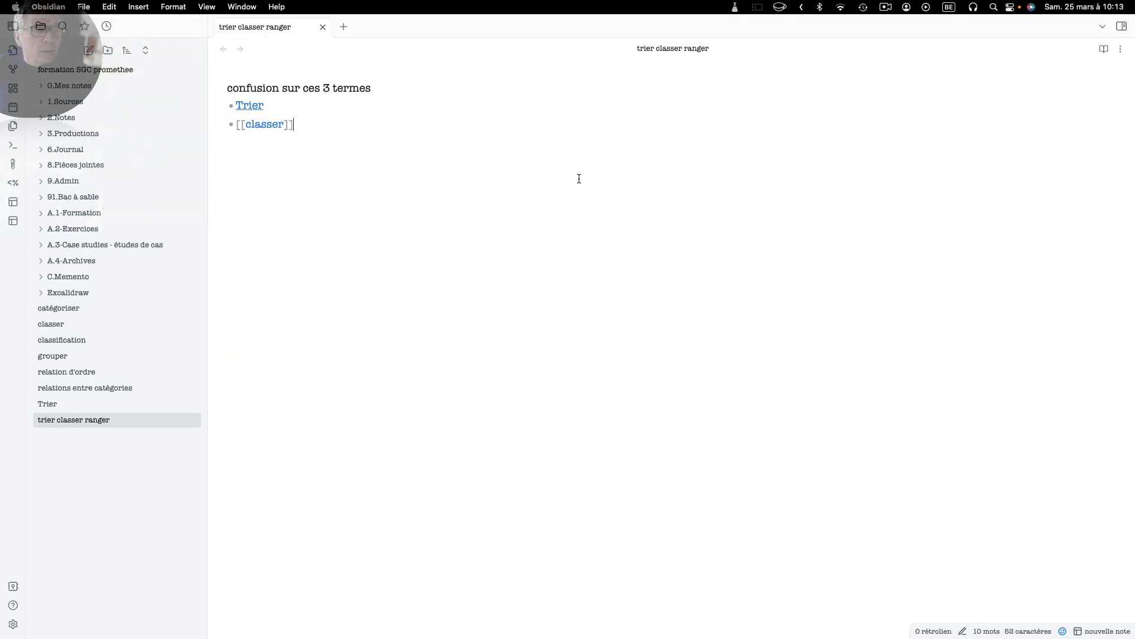
Step: Undo all the text and links written in the "trier classer ranger" note until it is empty
{"action": "key", "text": "super+z"}
{"action": "key", "text": "super+z"}
{"action": "key", "text": "super+z"}
{"action": "key", "text": "super+z"}
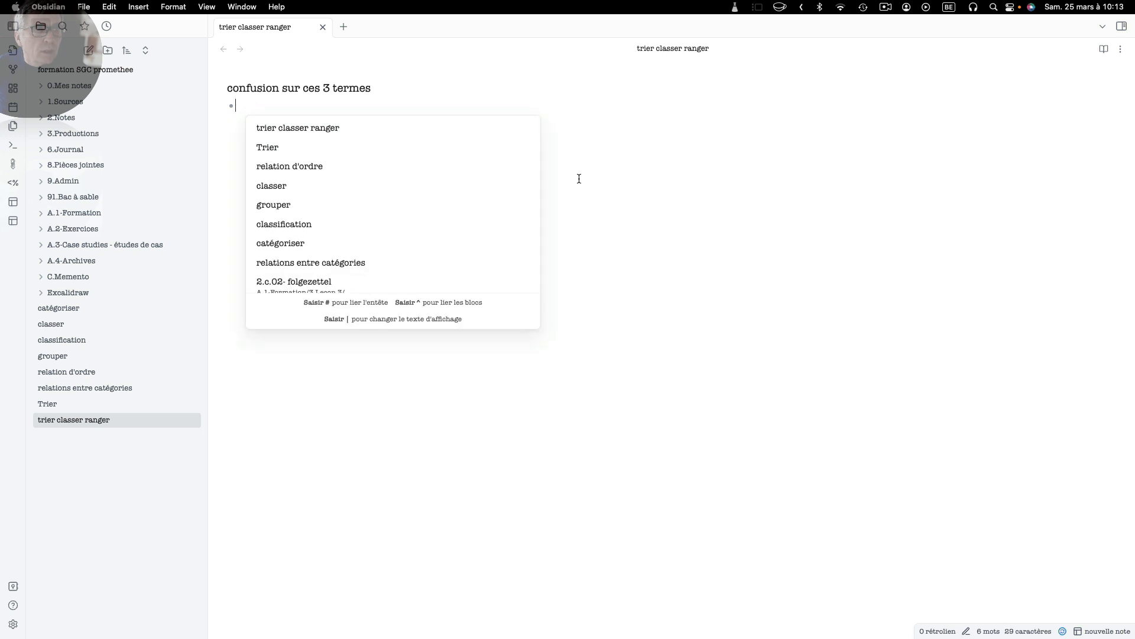
{"action": "key", "text": "super+z"}
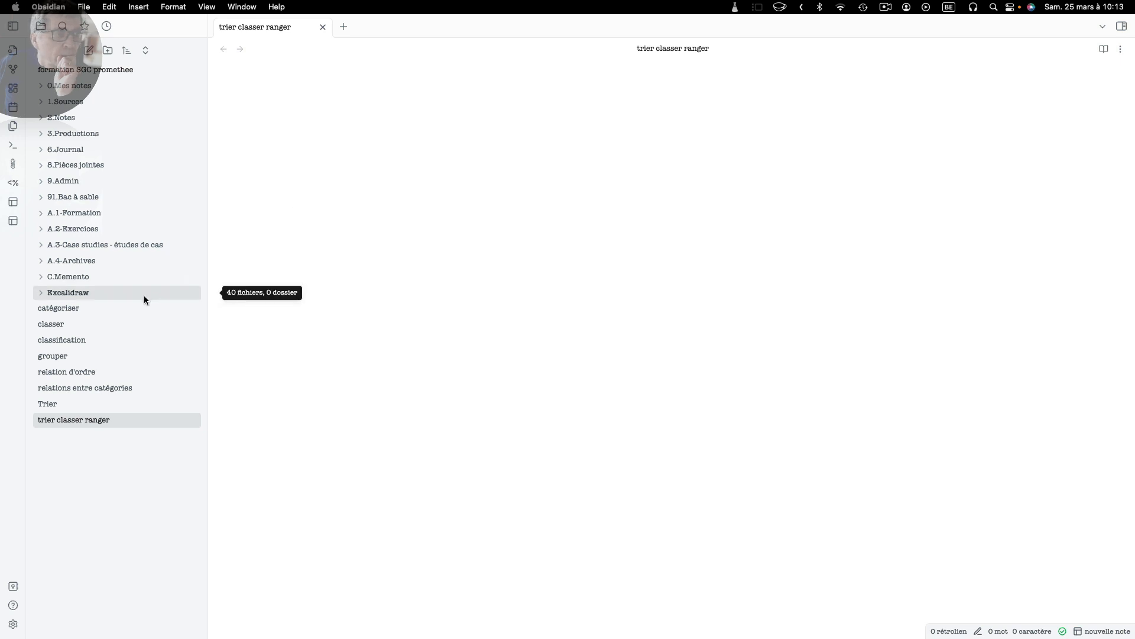
Step: Open the saved snapshots of the File recovery core plugin (Récupération de fichier) from the settings
{"action": "left_click", "coordinate": [13, 625]}
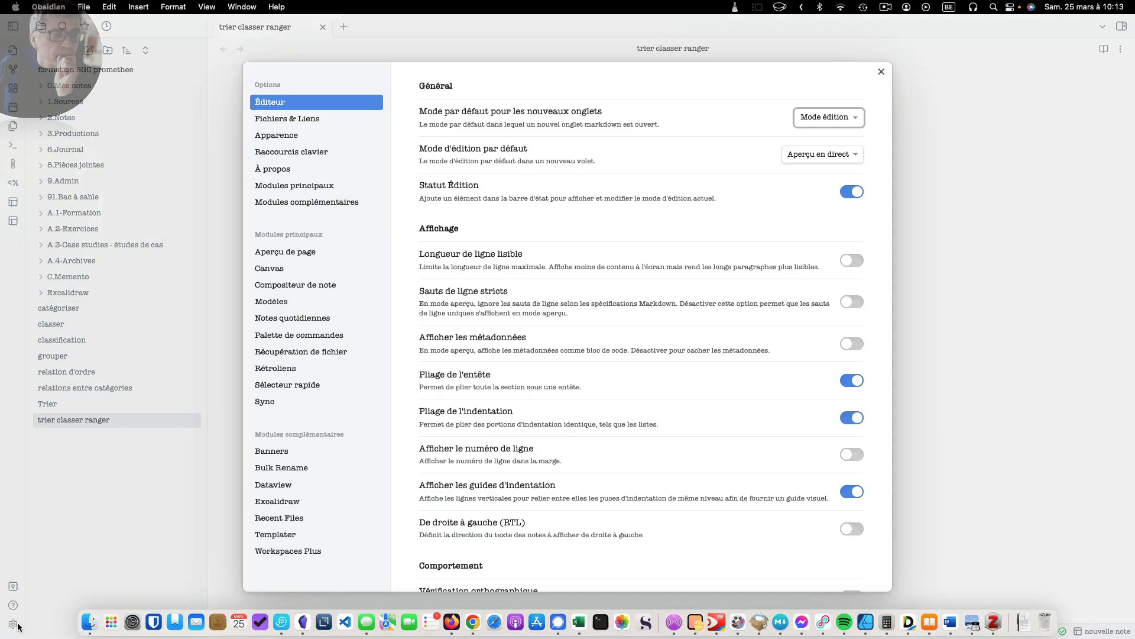
{"action": "left_click", "coordinate": [290, 186]}
{"action": "scroll", "coordinate": [662, 352], "scroll_direction": "down", "scroll_amount": 5}
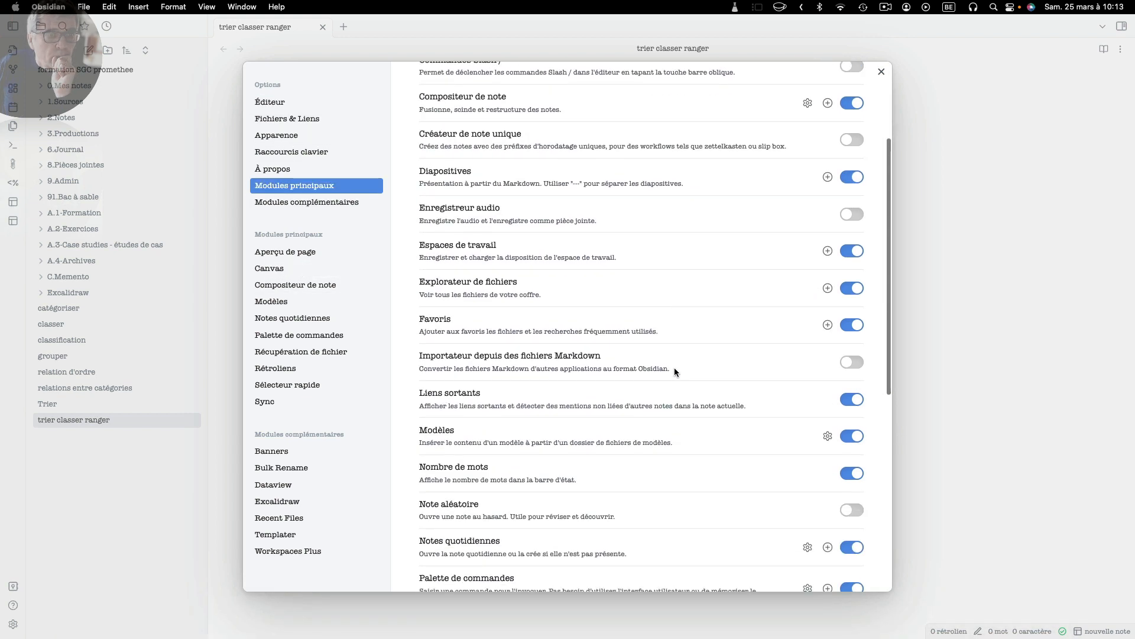
{"action": "scroll", "coordinate": [675, 369], "scroll_direction": "down", "scroll_amount": 5}
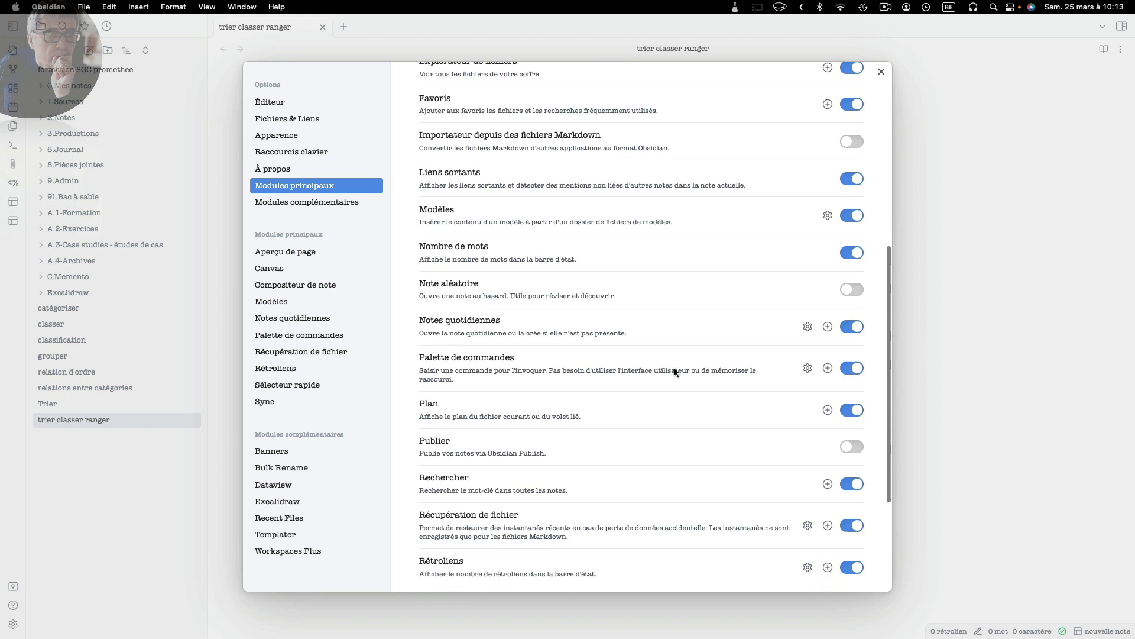
{"action": "scroll", "coordinate": [675, 371], "scroll_direction": "down", "scroll_amount": 2}
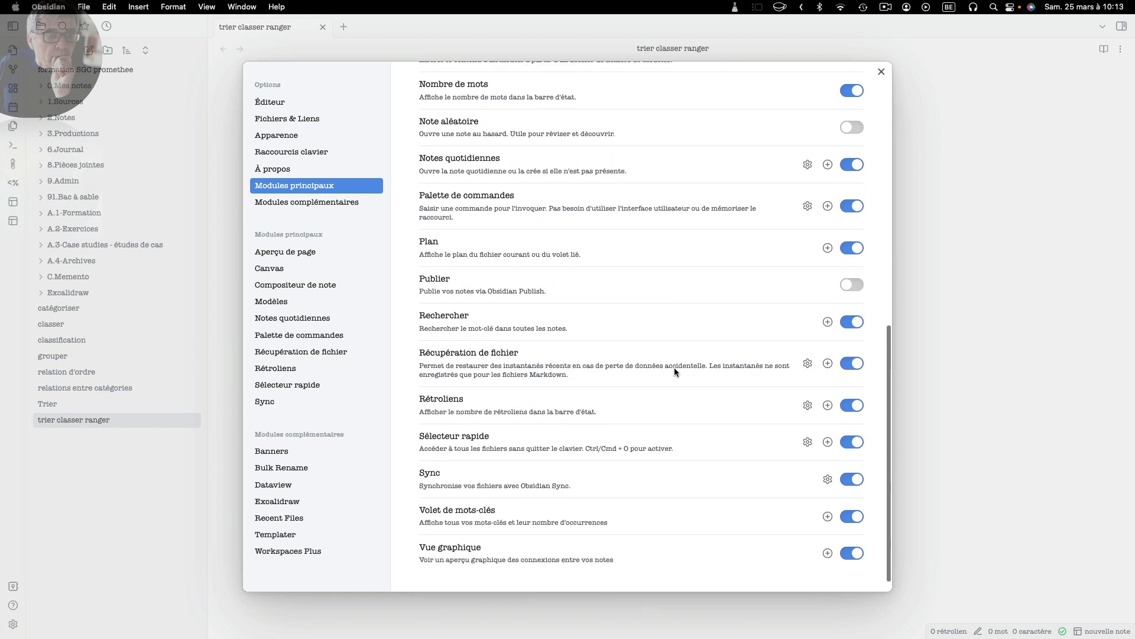
{"action": "left_click", "coordinate": [807, 349]}
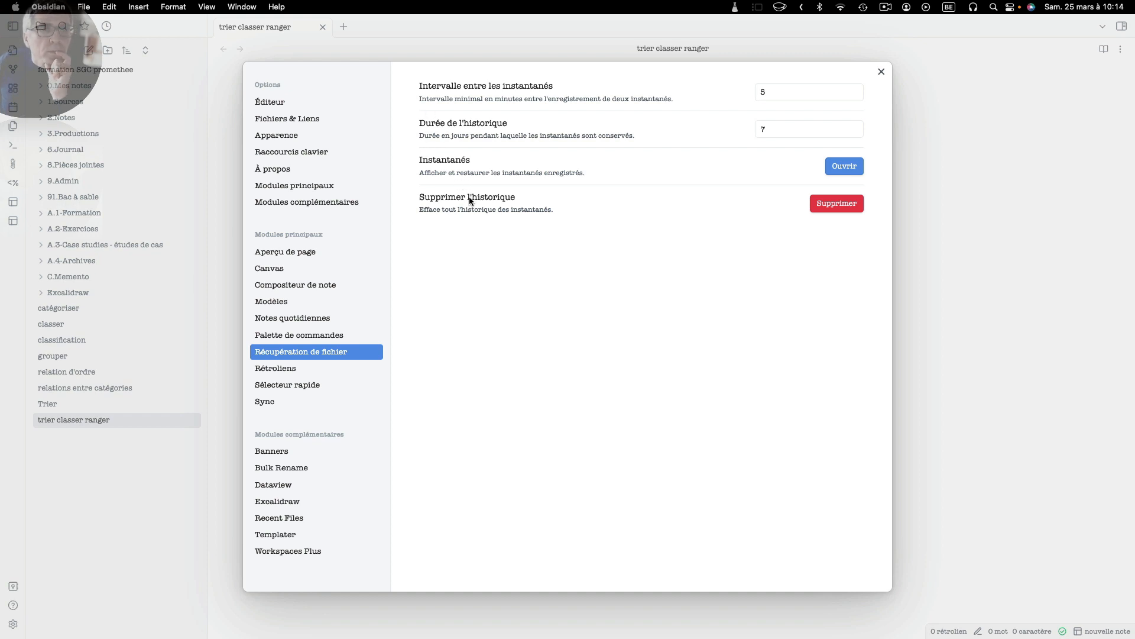
{"action": "left_click", "coordinate": [844, 166]}
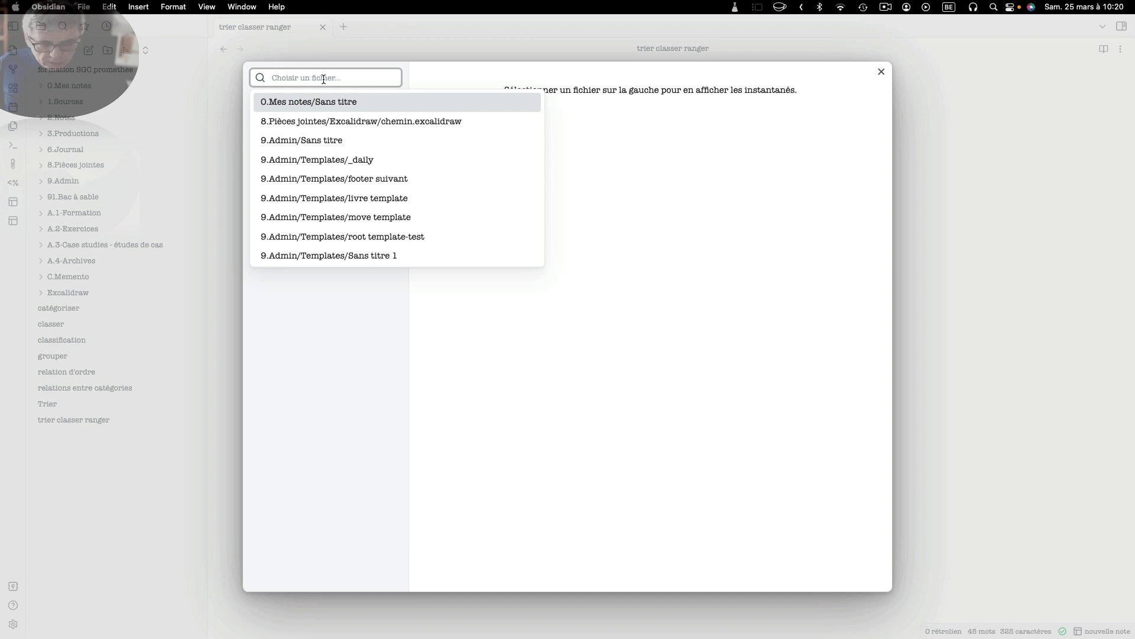
Step: Search the snapshots for "sans" and open the version history of the vault-root note Sans titre 2
{"action": "type", "text": "sans"}
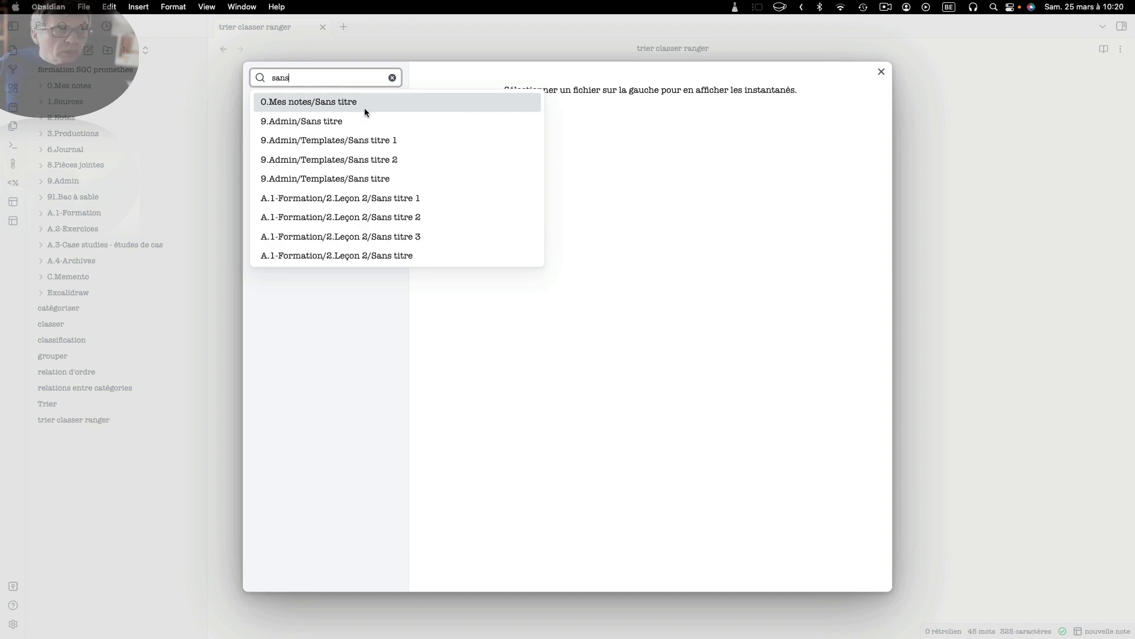
{"action": "scroll", "coordinate": [365, 109], "scroll_direction": "down", "scroll_amount": 5}
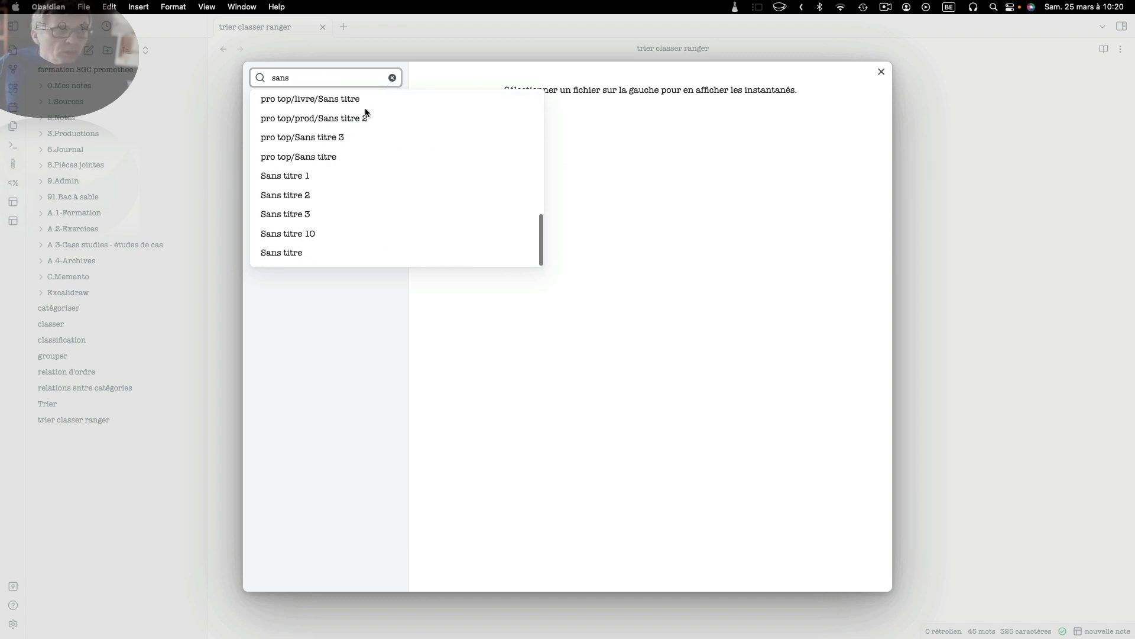
{"action": "left_click", "coordinate": [279, 202]}
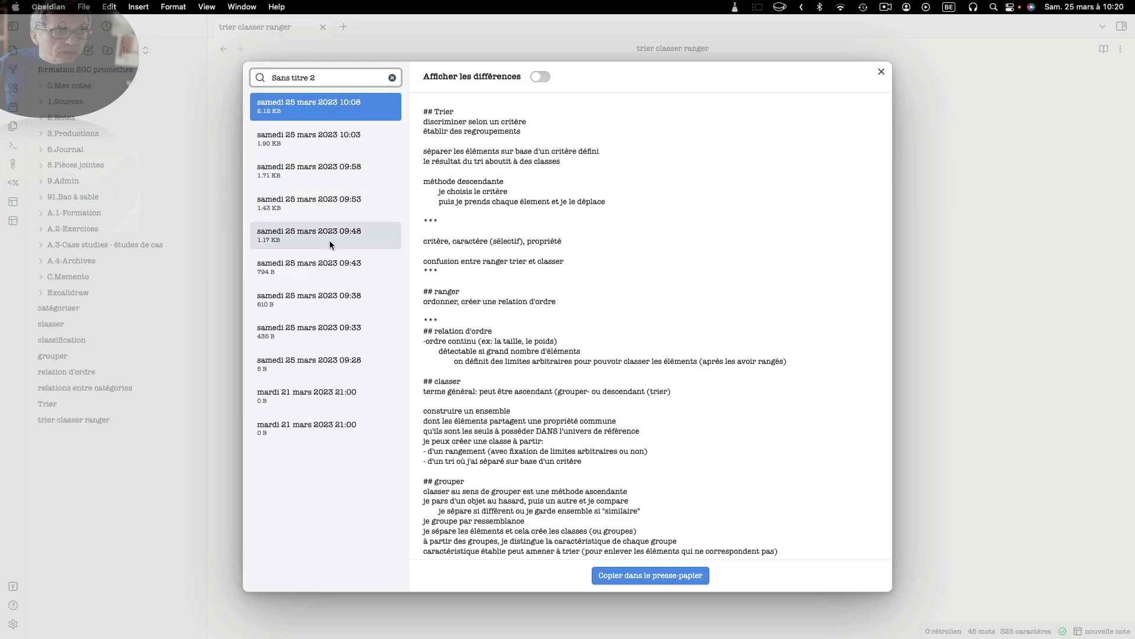
Step: Browse the Sans titre 2 snapshots and copy the "## ranger" section from the samedi 25 mars 2023 10:08 version
{"action": "left_click", "coordinate": [318, 396]}
{"action": "left_click", "coordinate": [315, 362]}
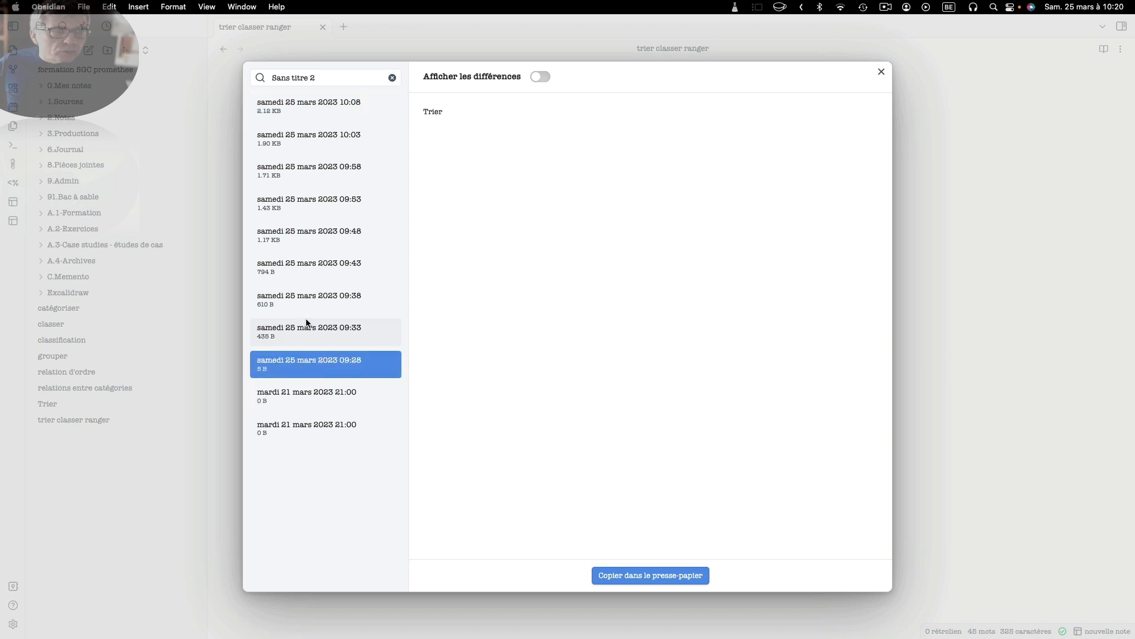
{"action": "left_click", "coordinate": [307, 326]}
{"action": "left_click", "coordinate": [319, 307]}
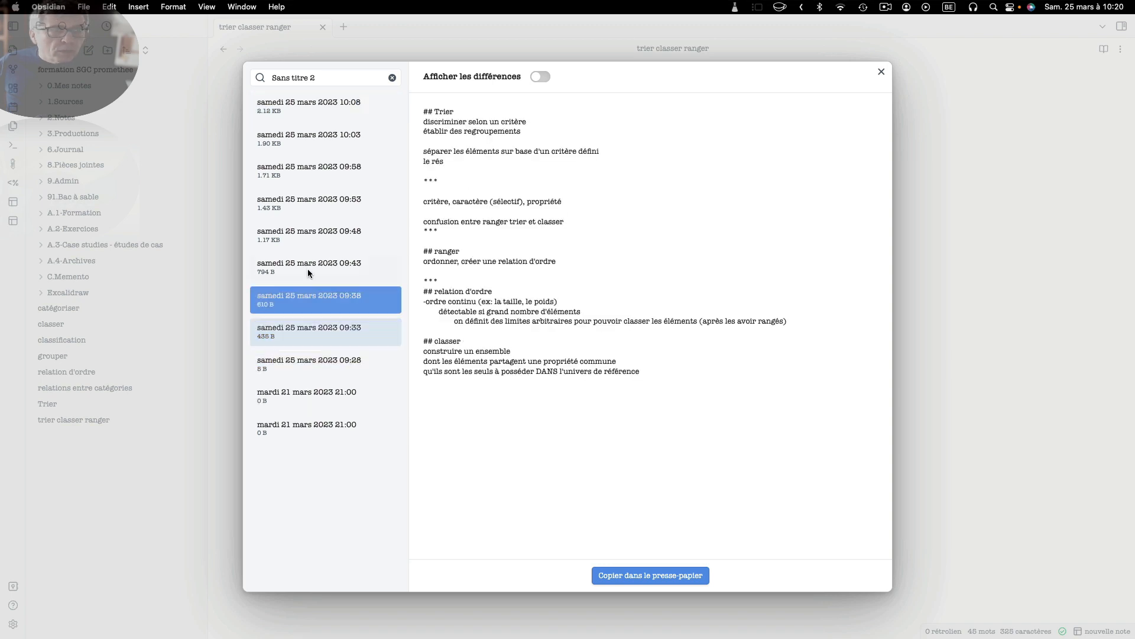
{"action": "left_click", "coordinate": [307, 267]}
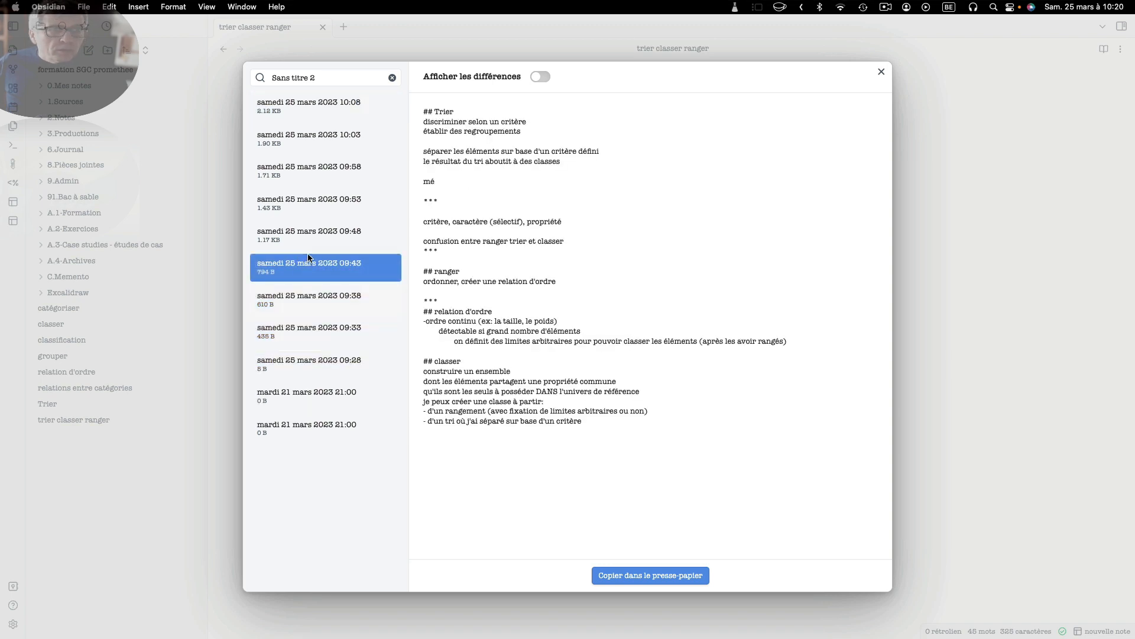
{"action": "left_click", "coordinate": [303, 108]}
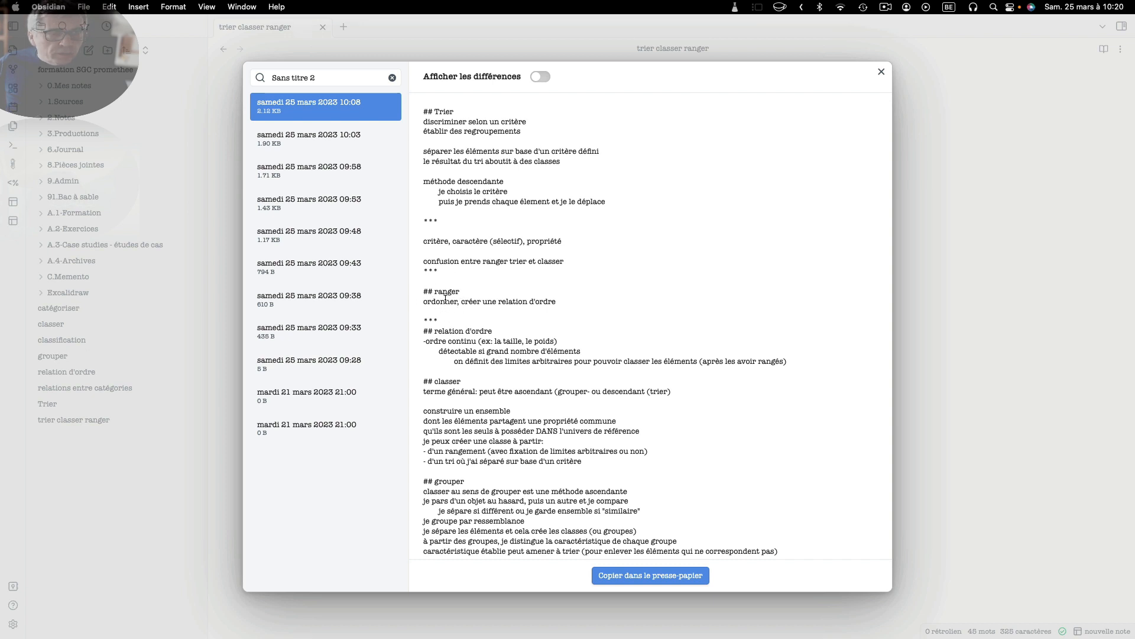
{"action": "left_click_drag", "start_coordinate": [583, 301], "coordinate": [413, 294]}
{"action": "key", "text": "super+c"}
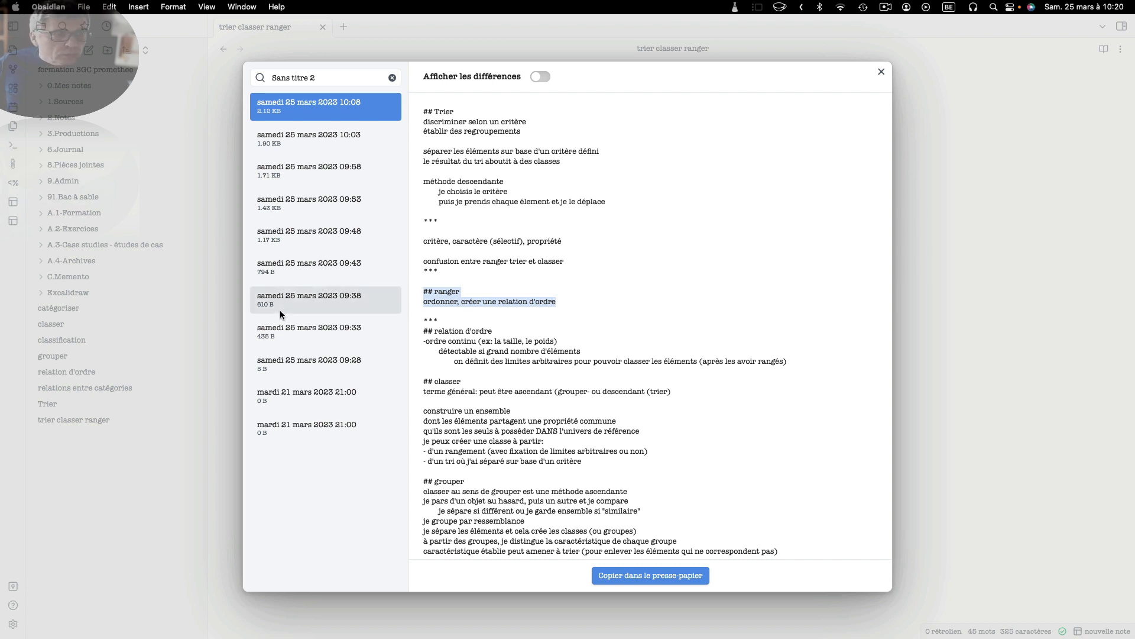
Step: View the 09:43 snapshot, then close the snapshot viewer and the settings
{"action": "left_click", "coordinate": [325, 265]}
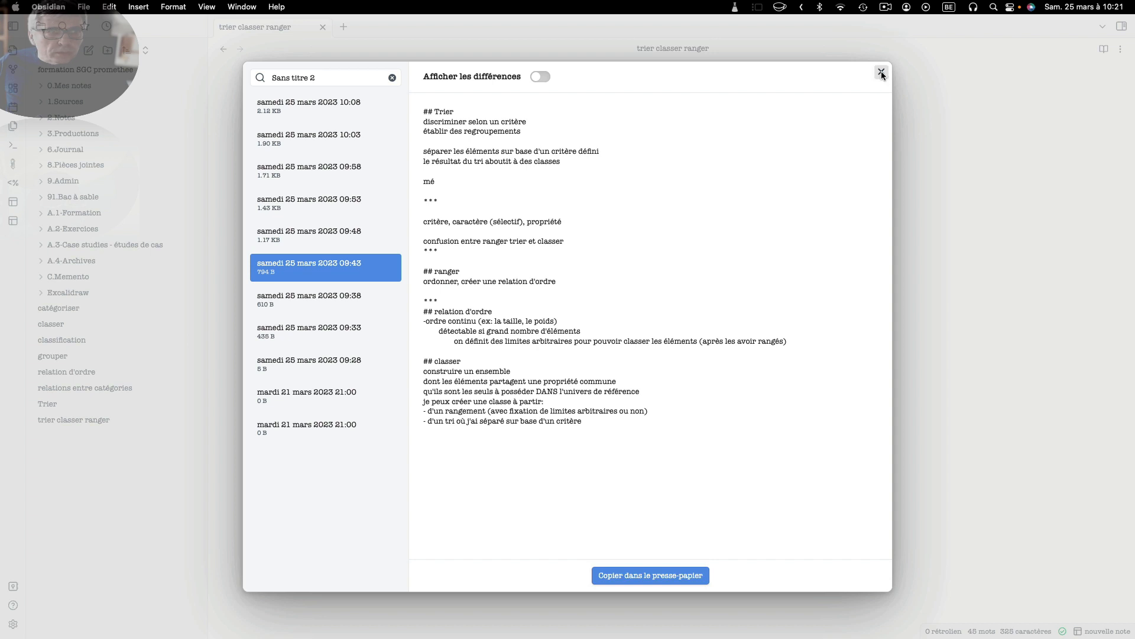
{"action": "left_click", "coordinate": [880, 72]}
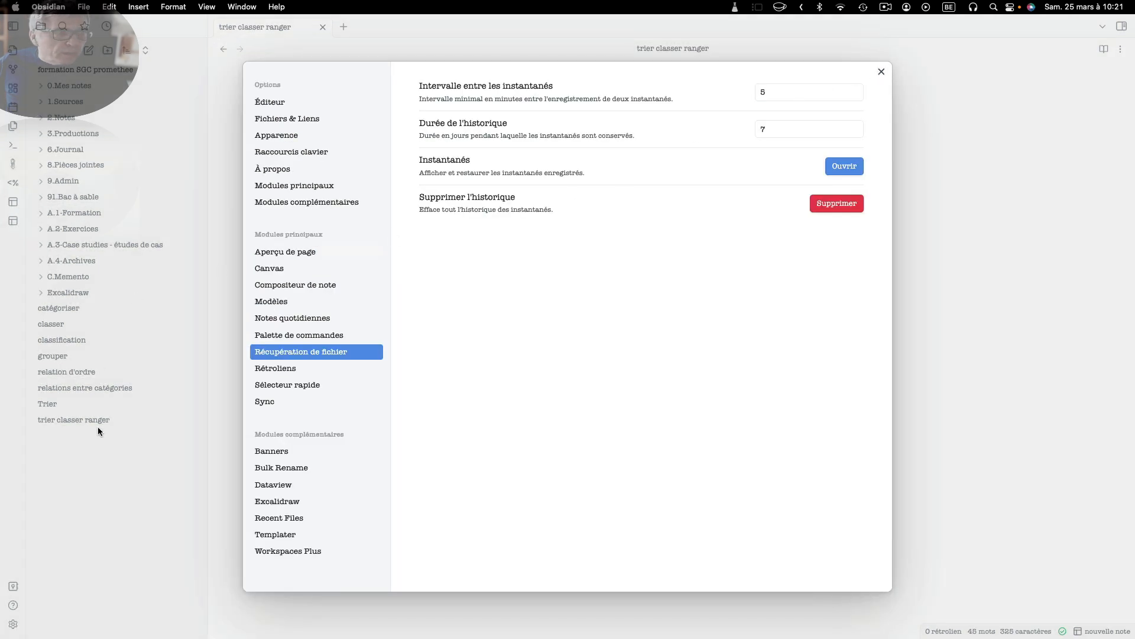
{"action": "left_click", "coordinate": [148, 441]}
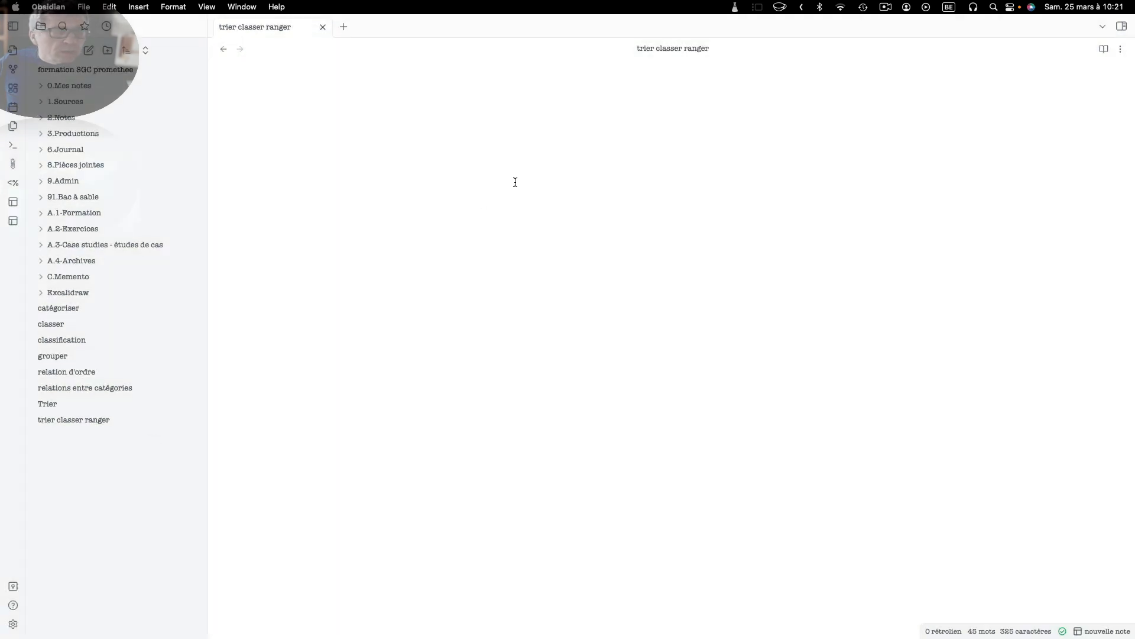
Step: Create a new note titled "ranger" in a separate tab and paste the recovered section into it
{"action": "left_click", "coordinate": [346, 28]}
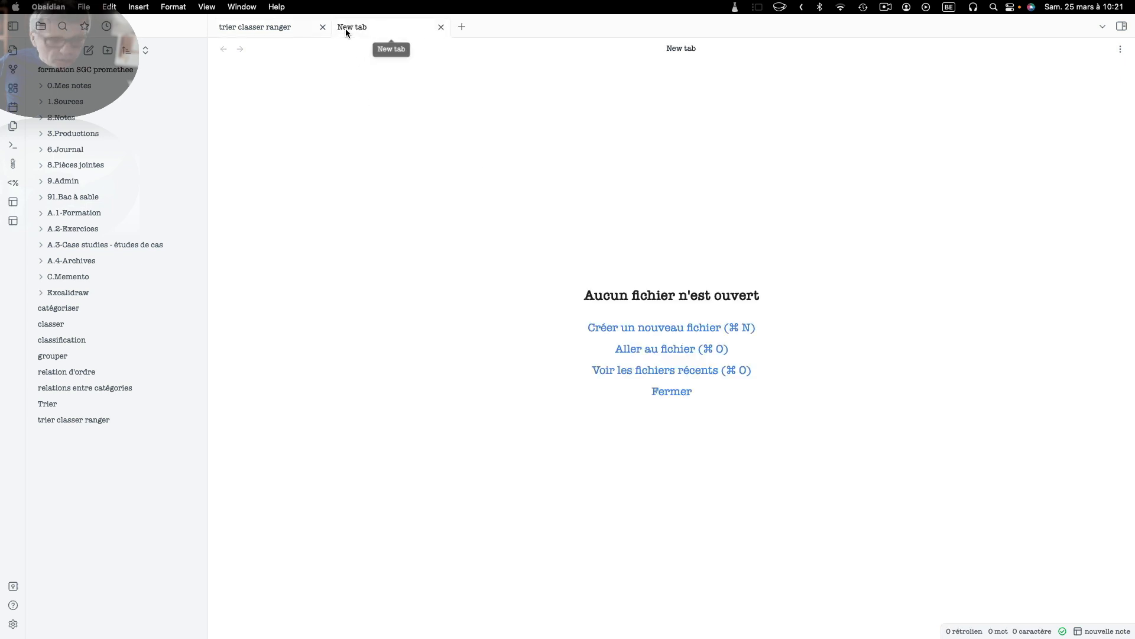
{"action": "key", "text": "super+n"}
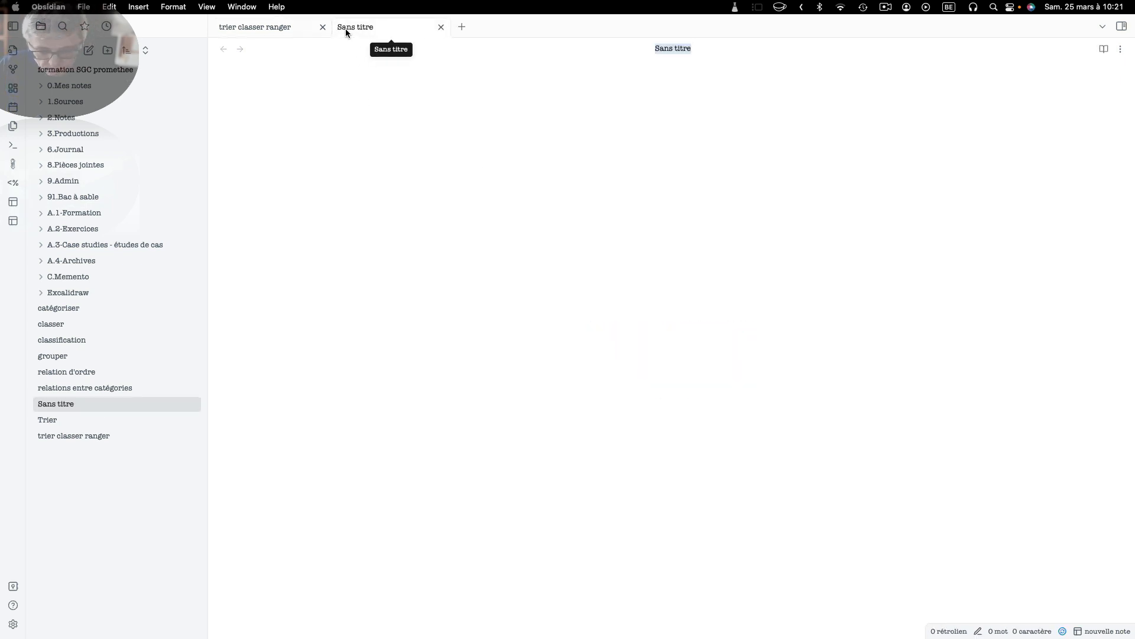
{"action": "type", "text": "ranger"}
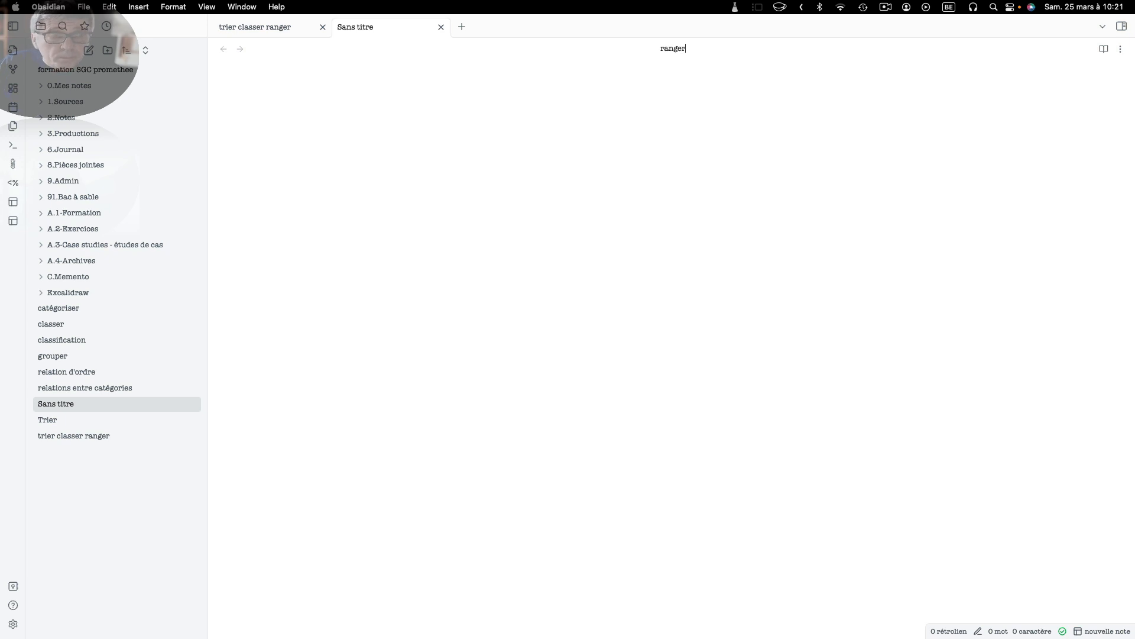
{"action": "key", "text": "super+v"}
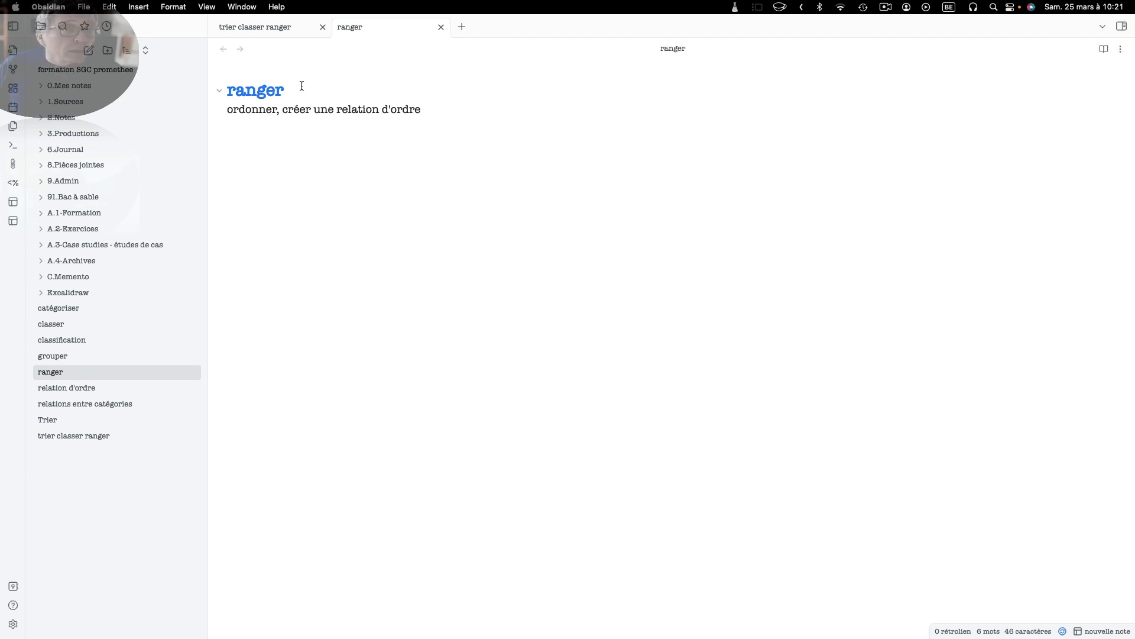
Step: Write "confusion entre:" in the "trier classer ranger" note and add a link to the ranger note on the line below
{"action": "left_click", "coordinate": [251, 30]}
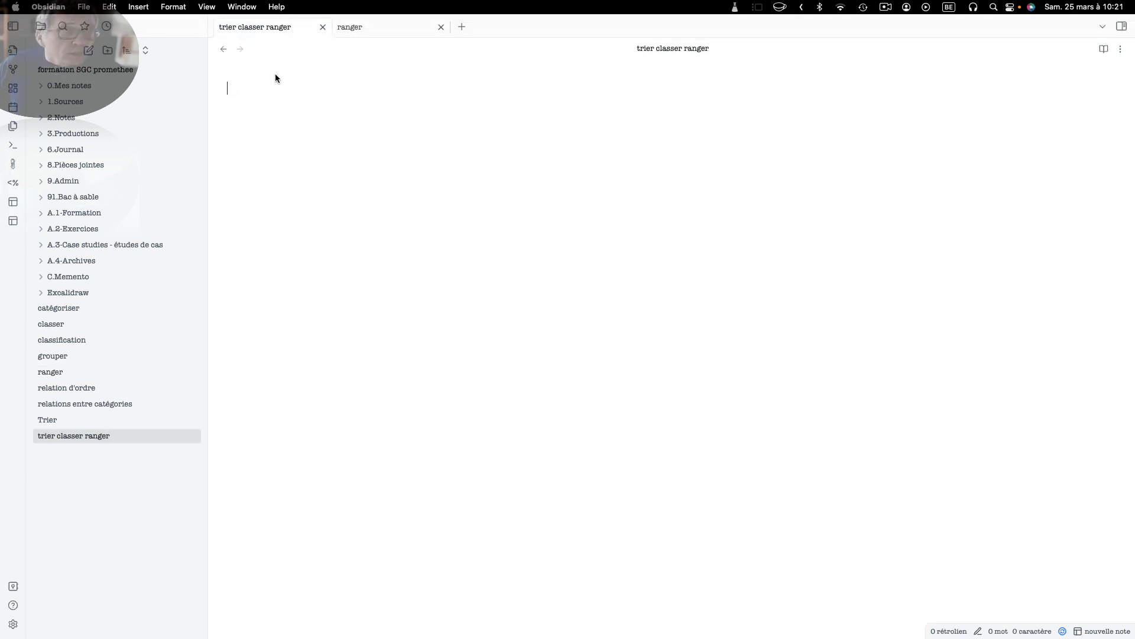
{"action": "type", "text": "co"}
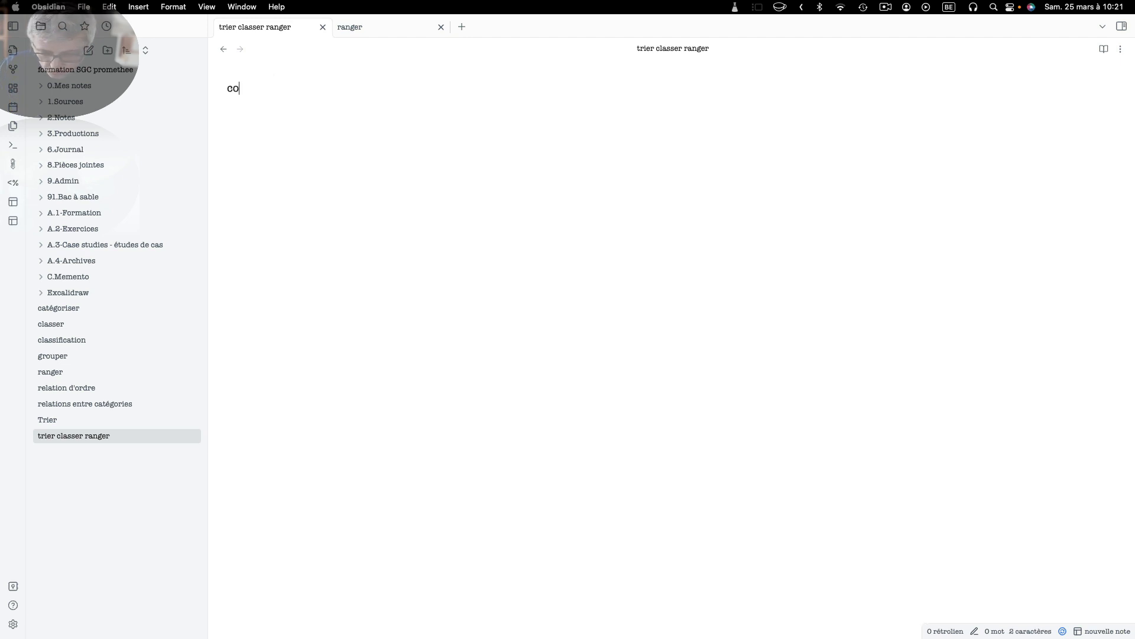
{"action": "type", "text": "nfusion entre"}
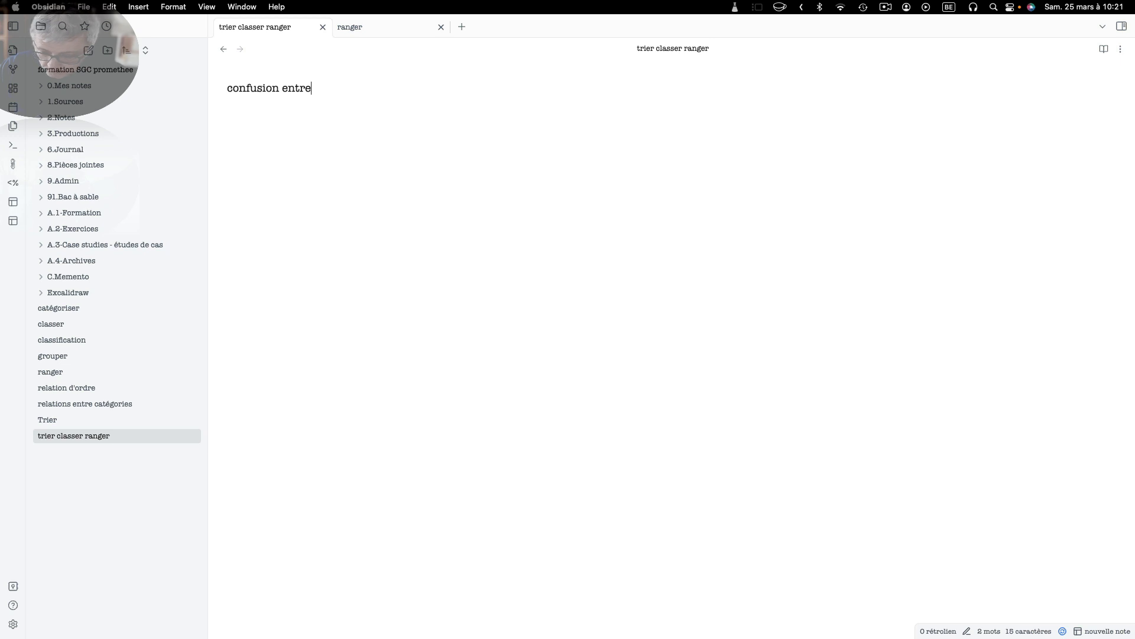
{"action": "type", "text": ":"}
{"action": "key", "text": "Return"}
{"action": "type", "text": "[[rang"}
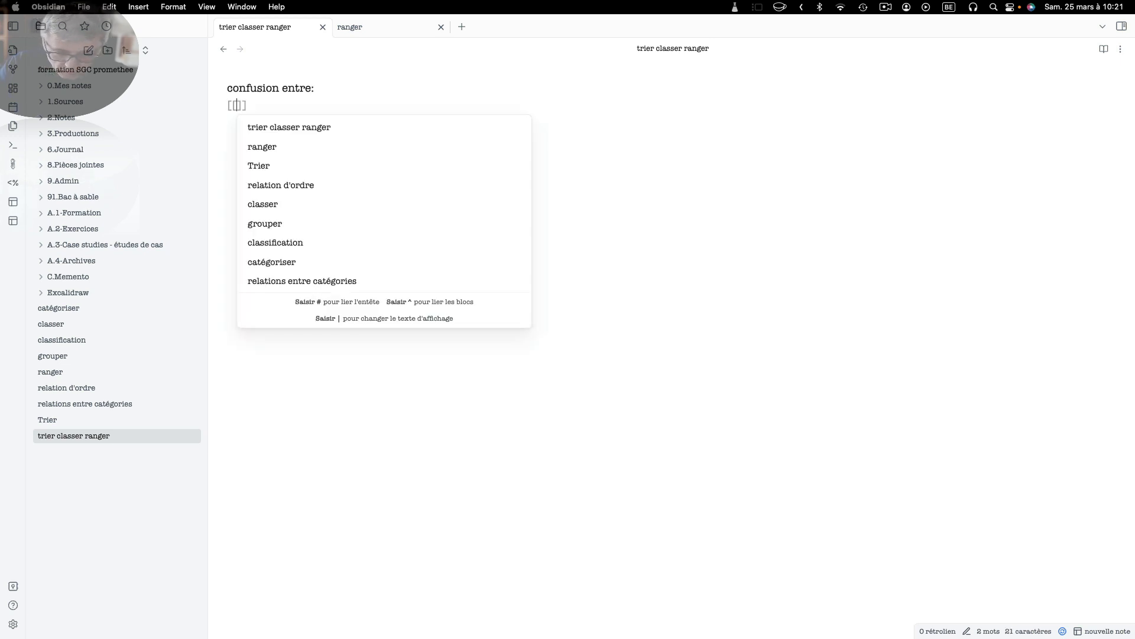
{"action": "type", "text": "e"}
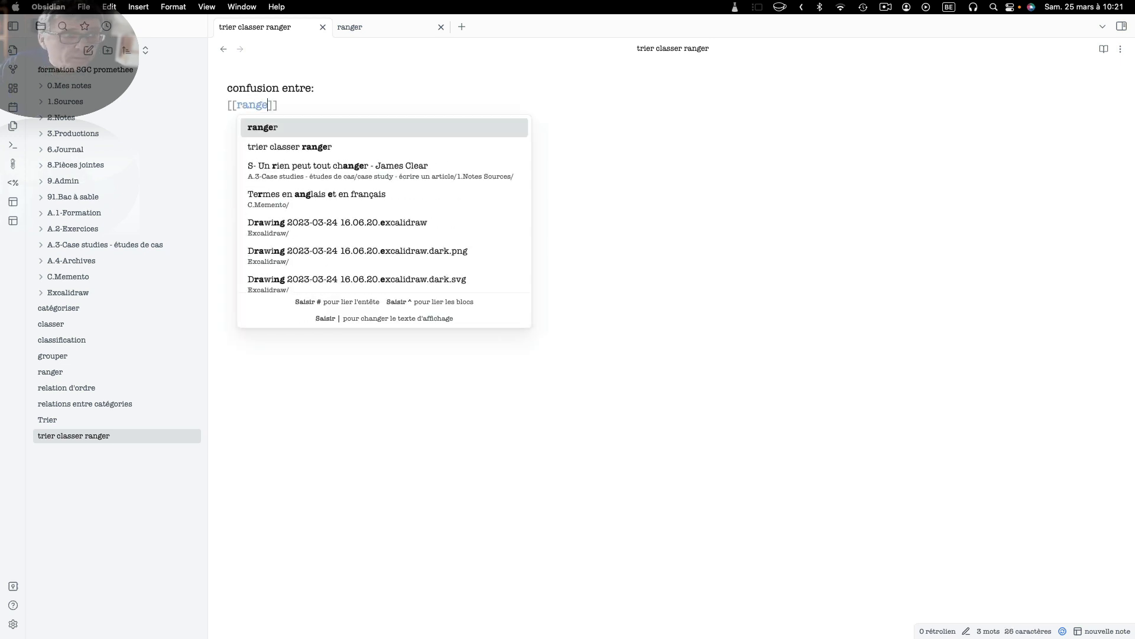
{"action": "key", "text": "Return"}
{"action": "key", "text": "Return"}
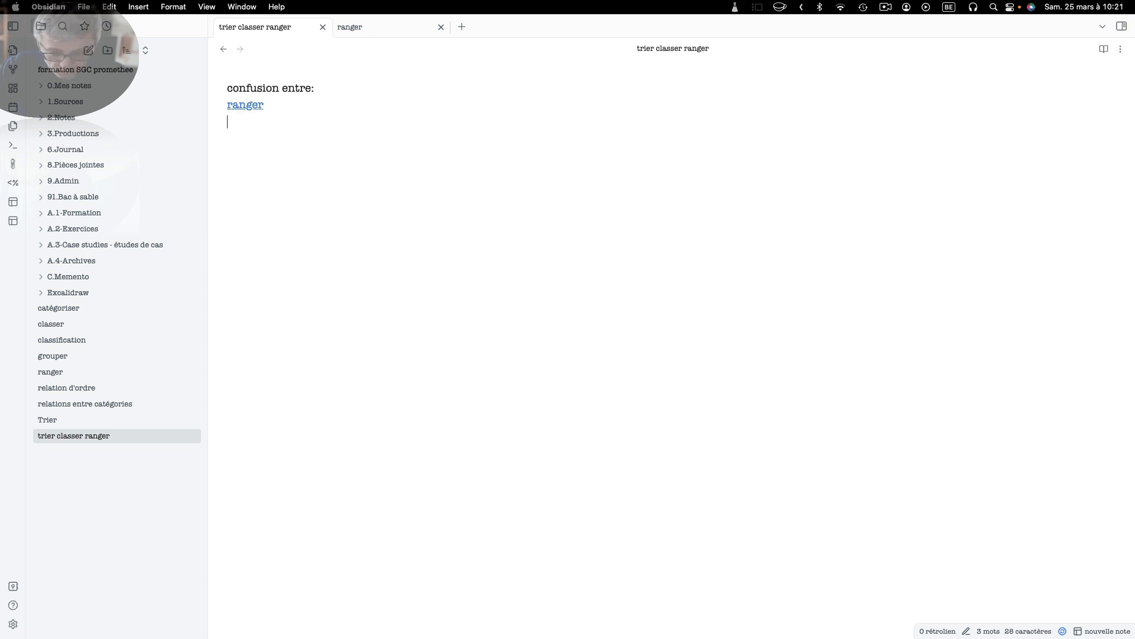
Step: Add links to the classer and Trier notes on separate lines below the ranger link
{"action": "type", "text": "[["}
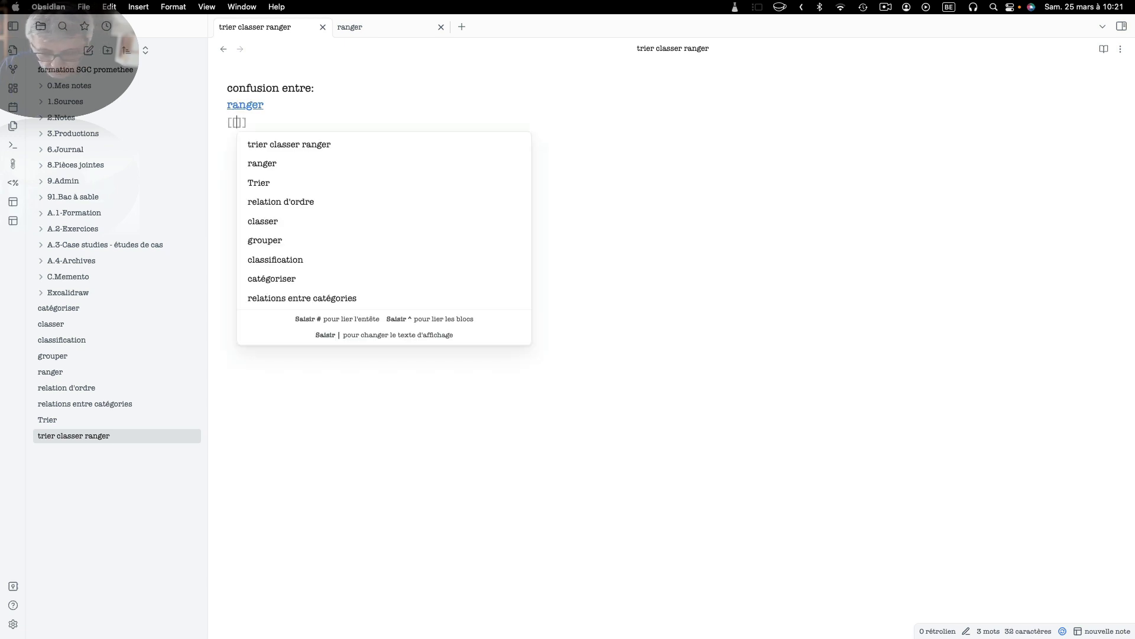
{"action": "type", "text": "class"}
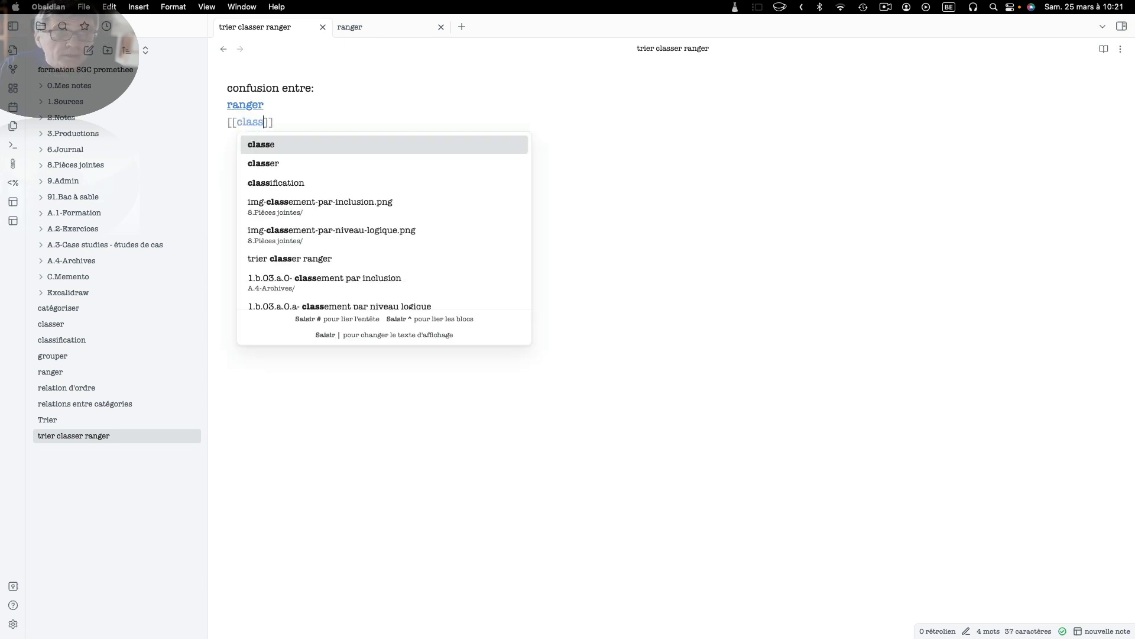
{"action": "key", "text": "Down"}
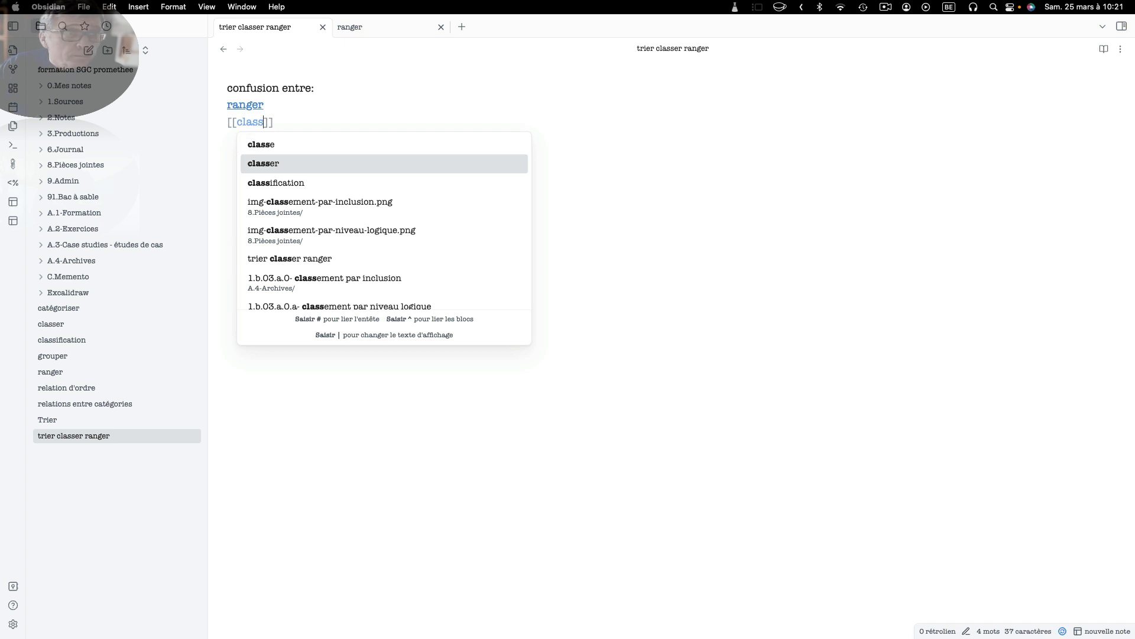
{"action": "key", "text": "Return"}
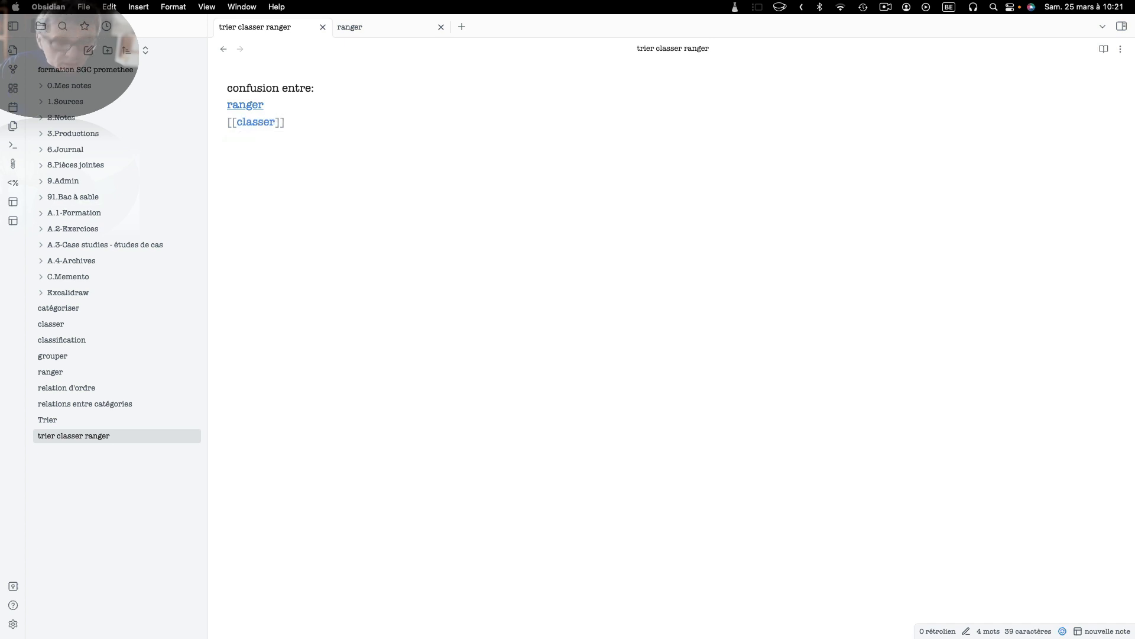
{"action": "key", "text": "Return"}
{"action": "type", "text": "[["}
{"action": "type", "text": "tri"}
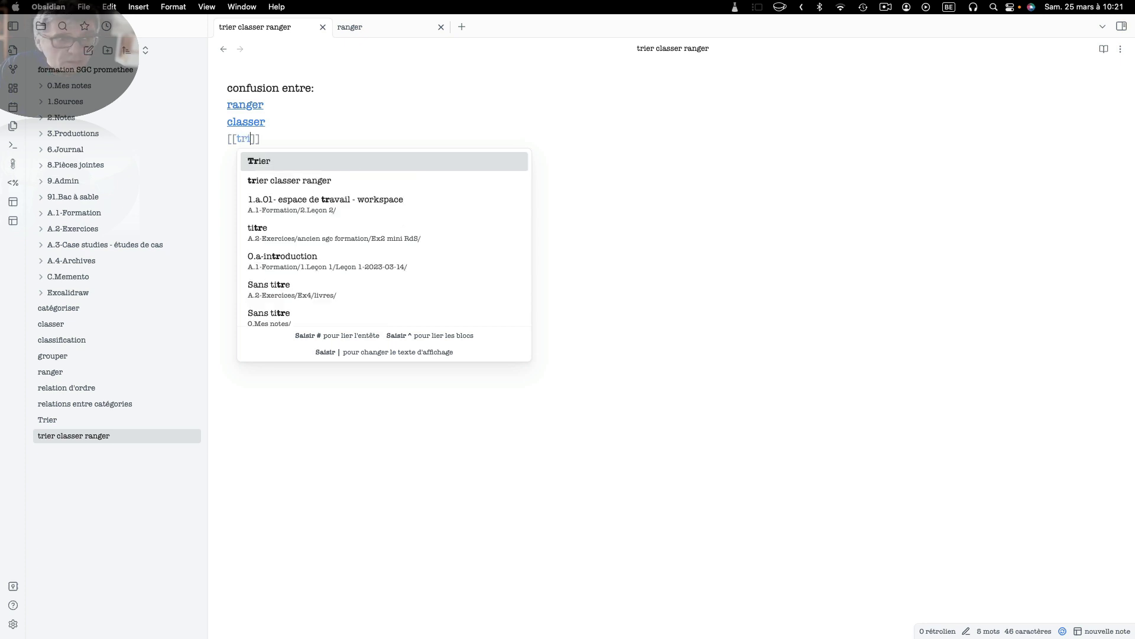
{"action": "type", "text": "e"}
{"action": "key", "text": "Return"}
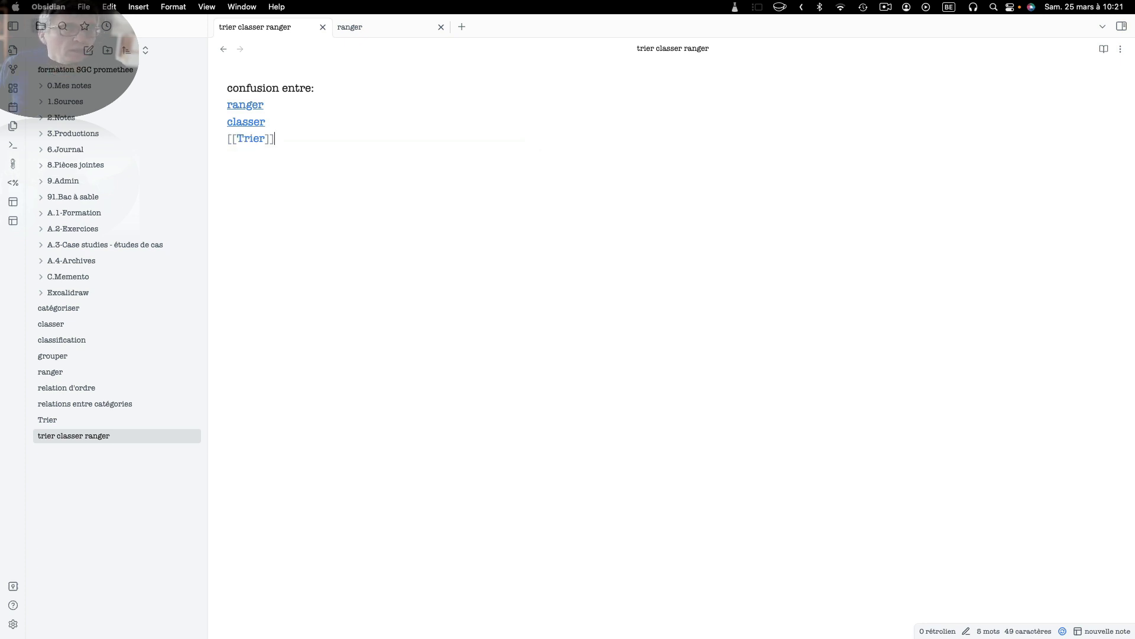
Step: Open the linked classer note and make "peut être ascendant…" a separate bullet, with a blank line after "terme général:"
{"action": "key", "text": "Return"}
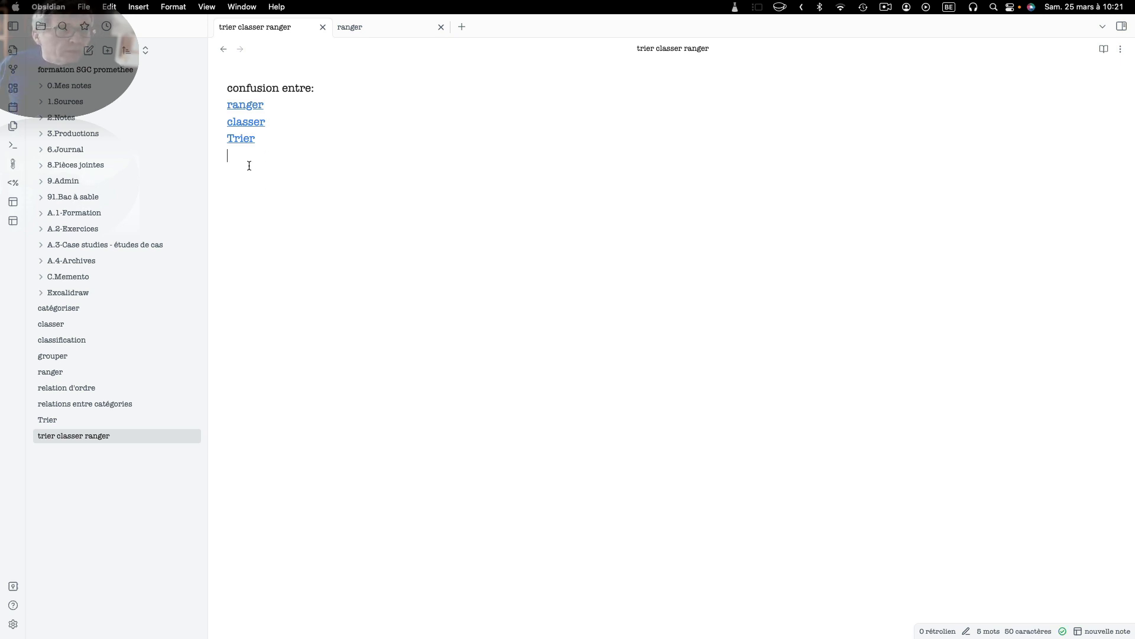
{"action": "left_click", "coordinate": [249, 125]}
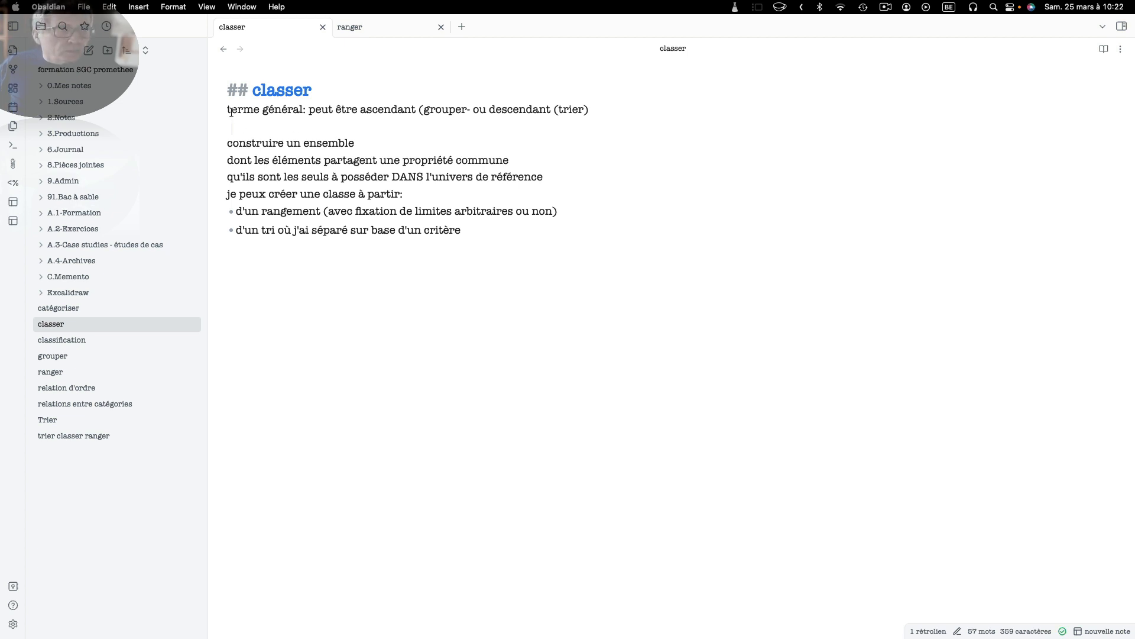
{"action": "left_click", "coordinate": [310, 110]}
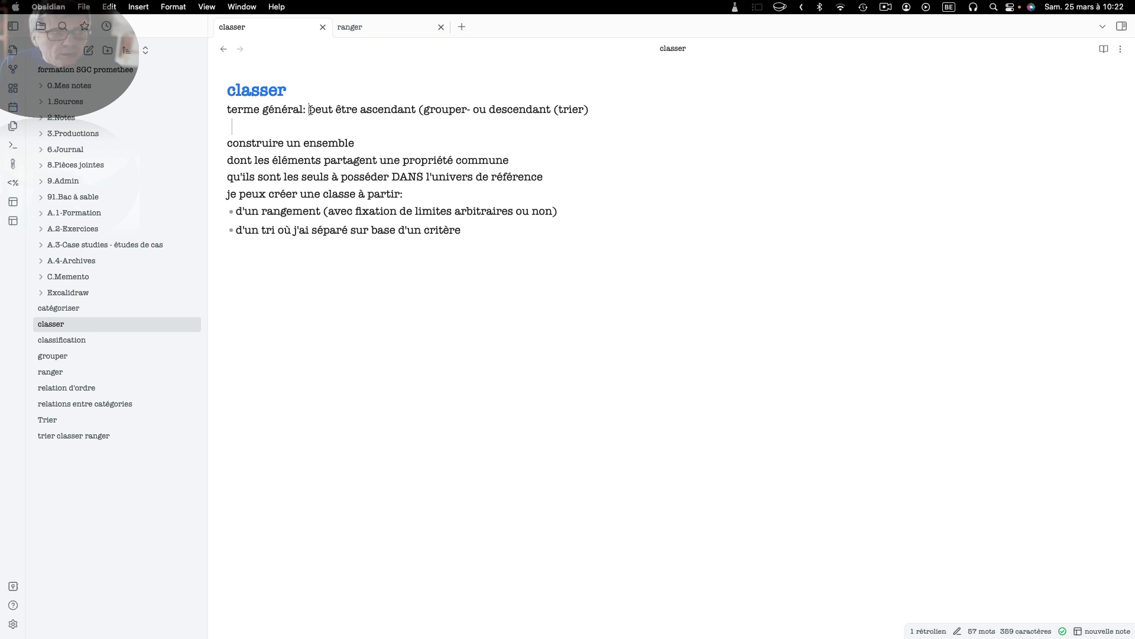
{"action": "key", "text": "Return"}
{"action": "key", "text": "Return"}
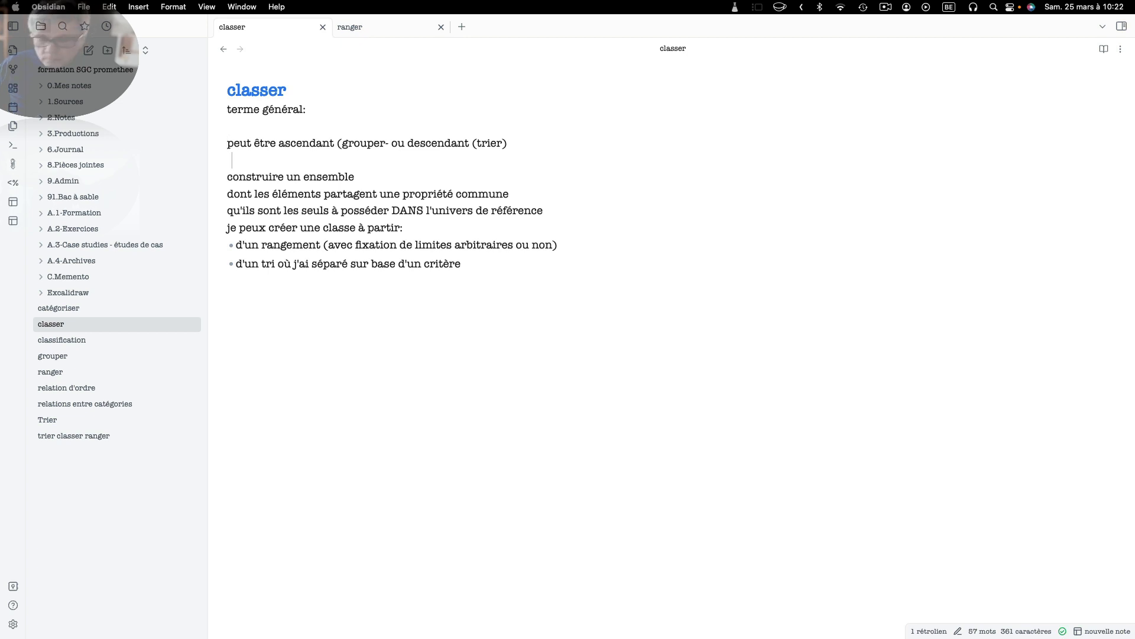
{"action": "type", "text": "-"}
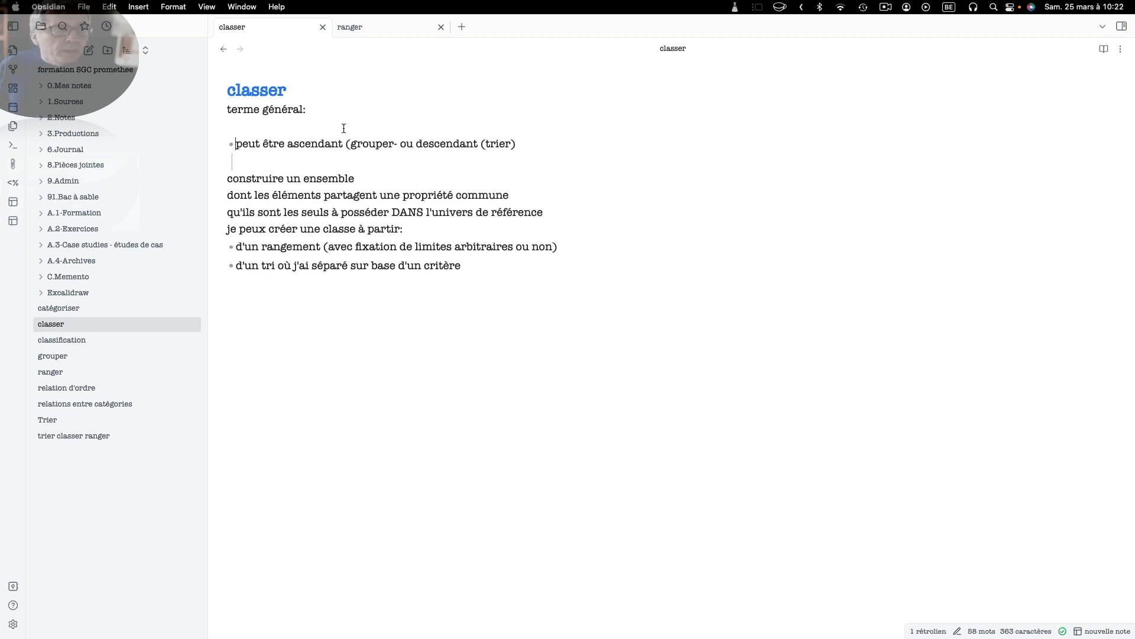
Step: Reword the bullet as "peut être ascendant : grouper" and split "ou descendant (trier)" into its own bullet below
{"action": "left_click", "coordinate": [393, 144]}
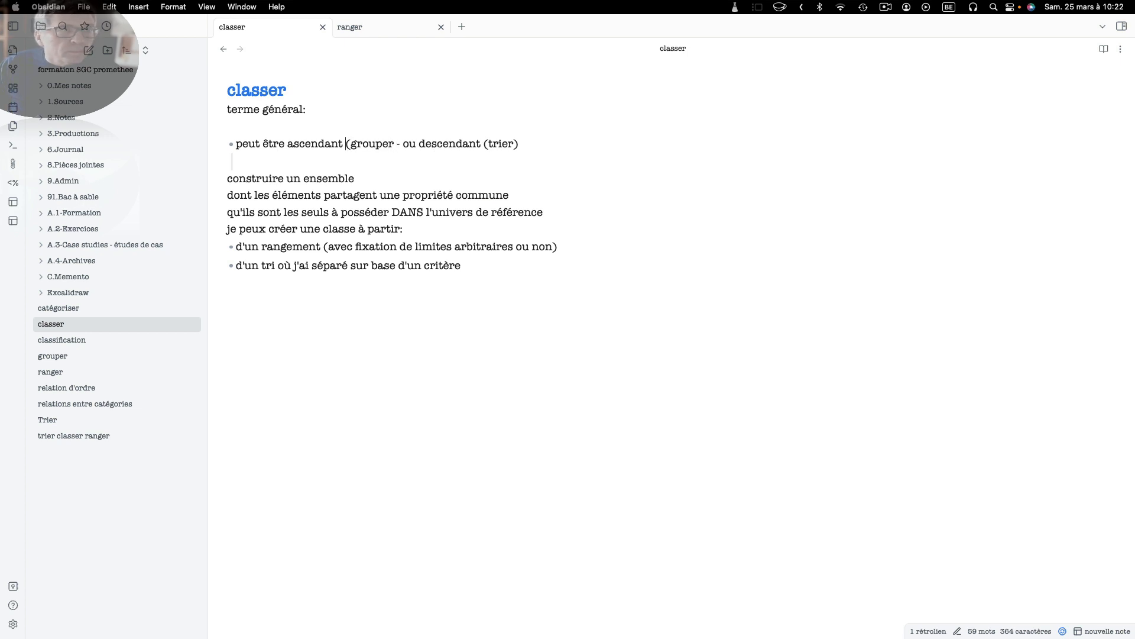
{"action": "type", "text": ":"}
{"action": "key", "text": "Delete"}
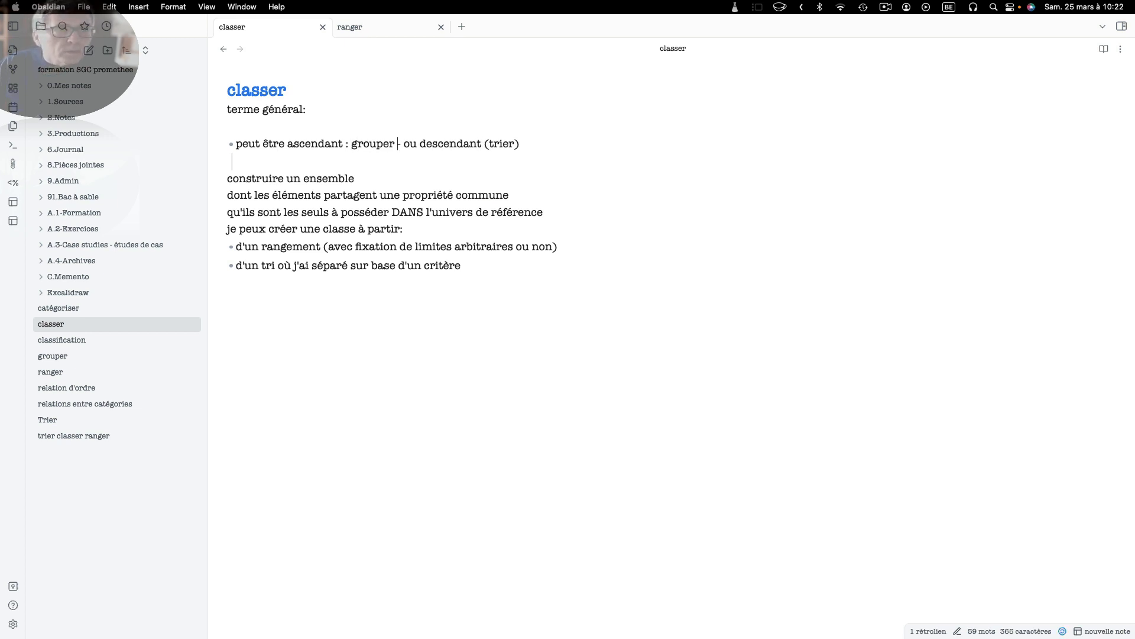
{"action": "key", "text": "shift+Return"}
{"action": "type", "text": "-"}
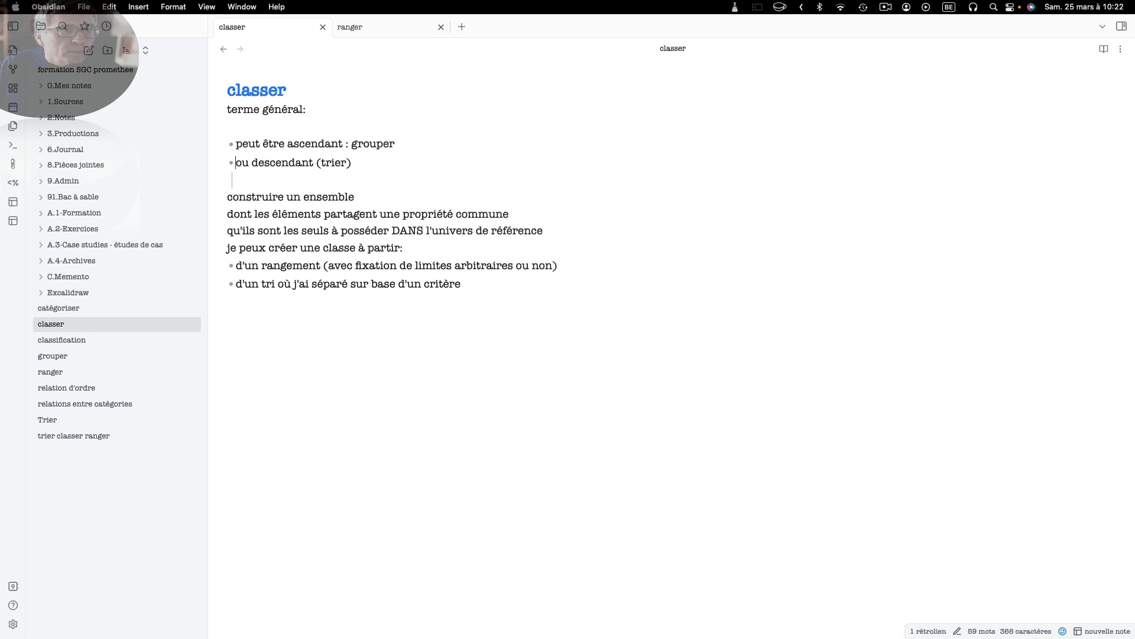
{"action": "key", "text": "Right"}
{"action": "key", "text": "Right"}
{"action": "key", "text": "Right"}
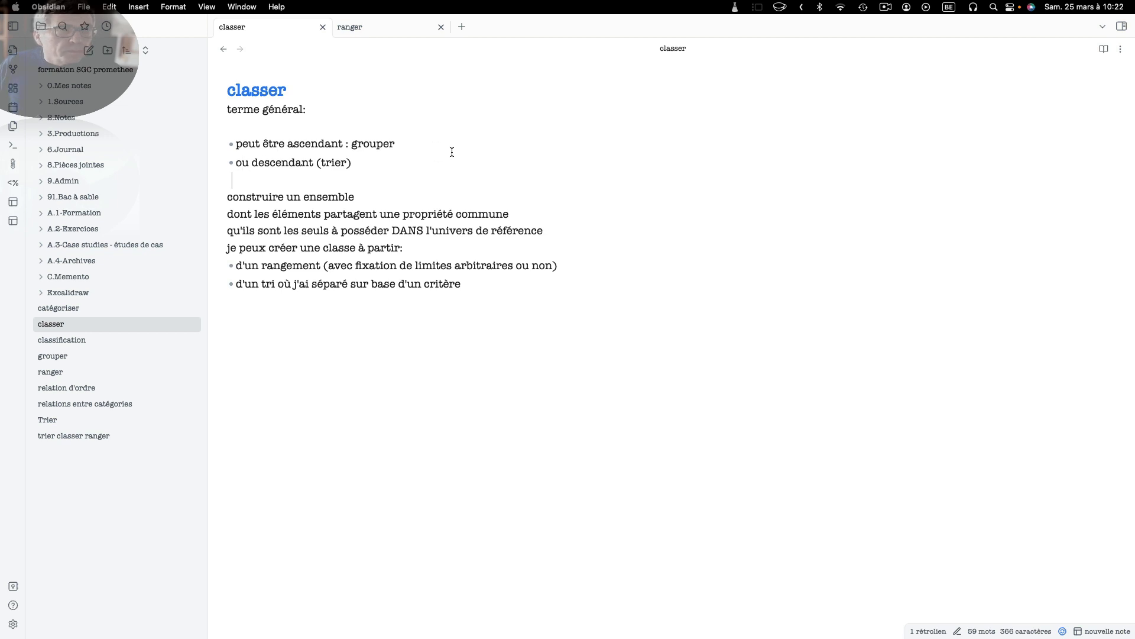
Step: Replace the parentheses around "trier" with a colon after "descendant" and add an empty bullet below that line
{"action": "left_click", "coordinate": [318, 165]}
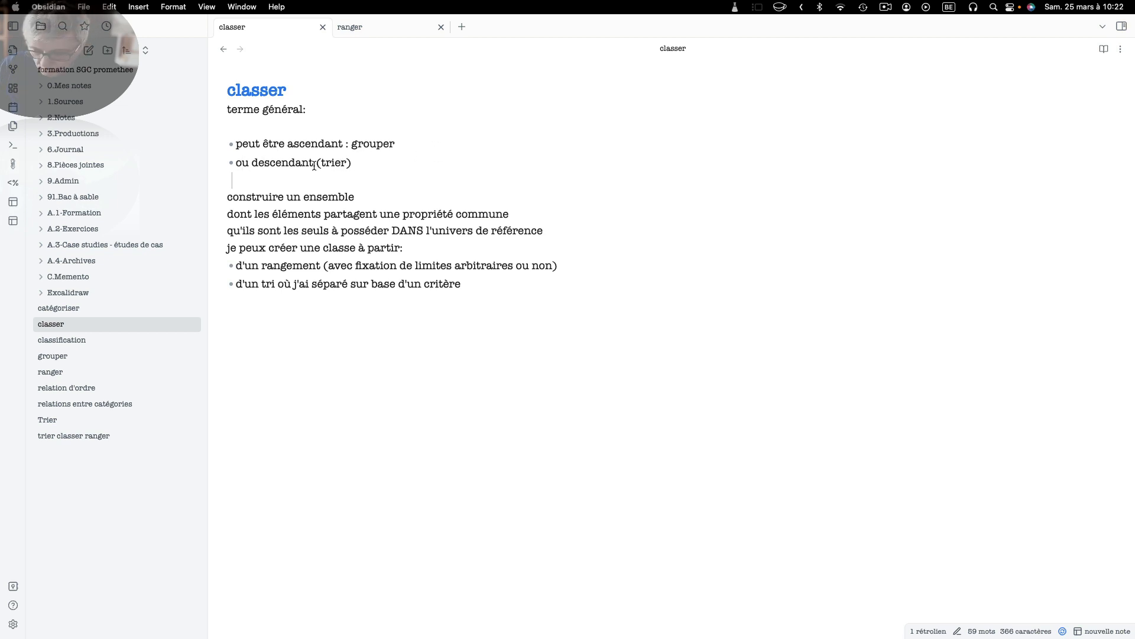
{"action": "type", "text": ":"}
{"action": "key", "text": "Delete"}
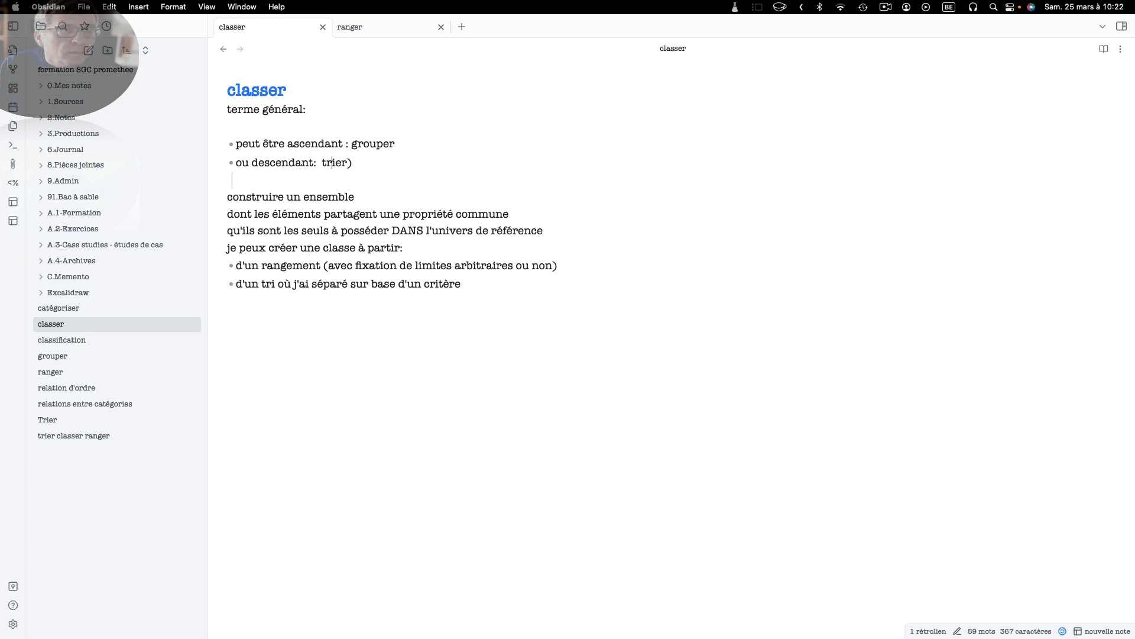
{"action": "key", "text": "Right"}
{"action": "key", "text": "Right"}
{"action": "key", "text": "Right"}
{"action": "key", "text": "Right"}
{"action": "key", "text": "Right"}
{"action": "key", "text": "Return"}
{"action": "key", "text": "Delete"}
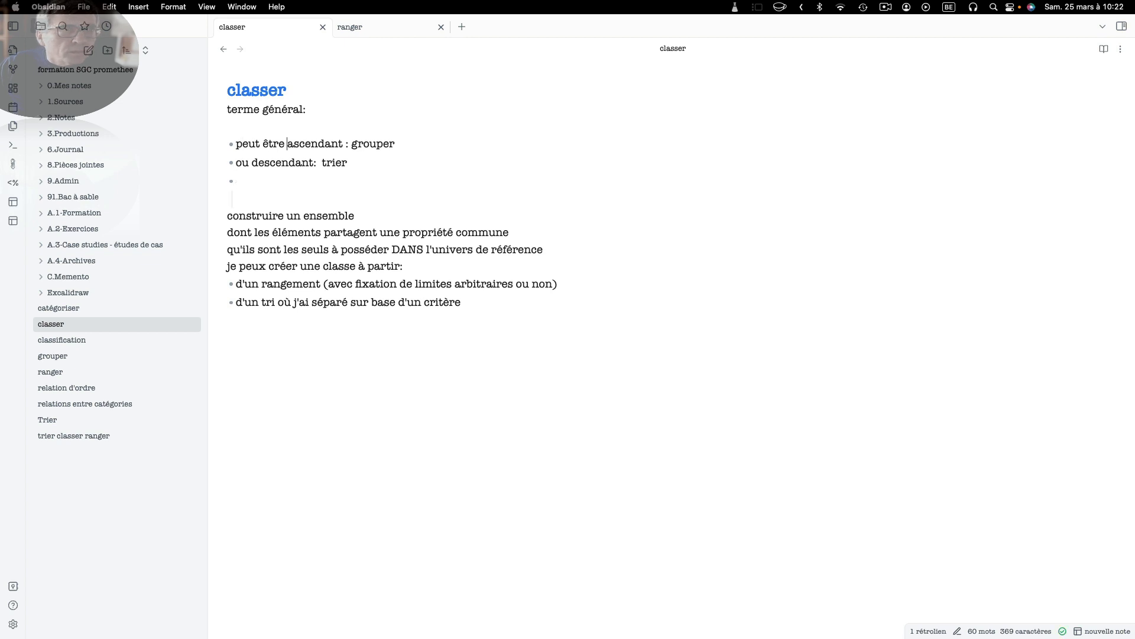
Step: Put "peut être" on its own bullet, nest the three bullets below it, and remove "ou" before "descendant"
{"action": "key", "text": "Return"}
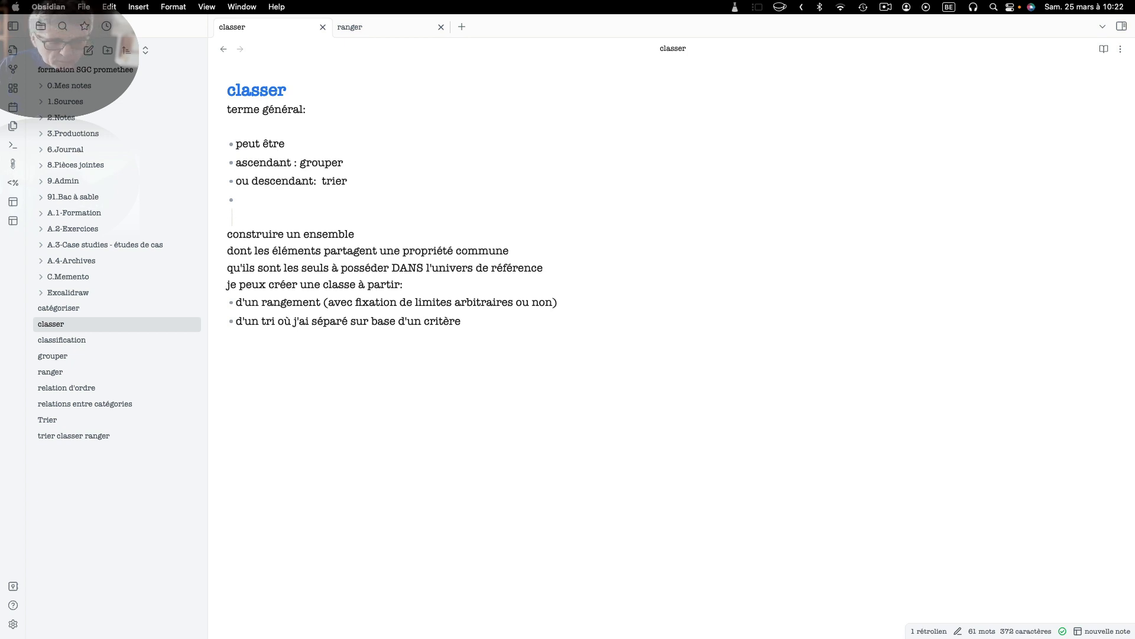
{"action": "key", "text": "shift+Down"}
{"action": "key", "text": "shift+Down"}
{"action": "key", "text": "Tab"}
{"action": "key", "text": "Right"}
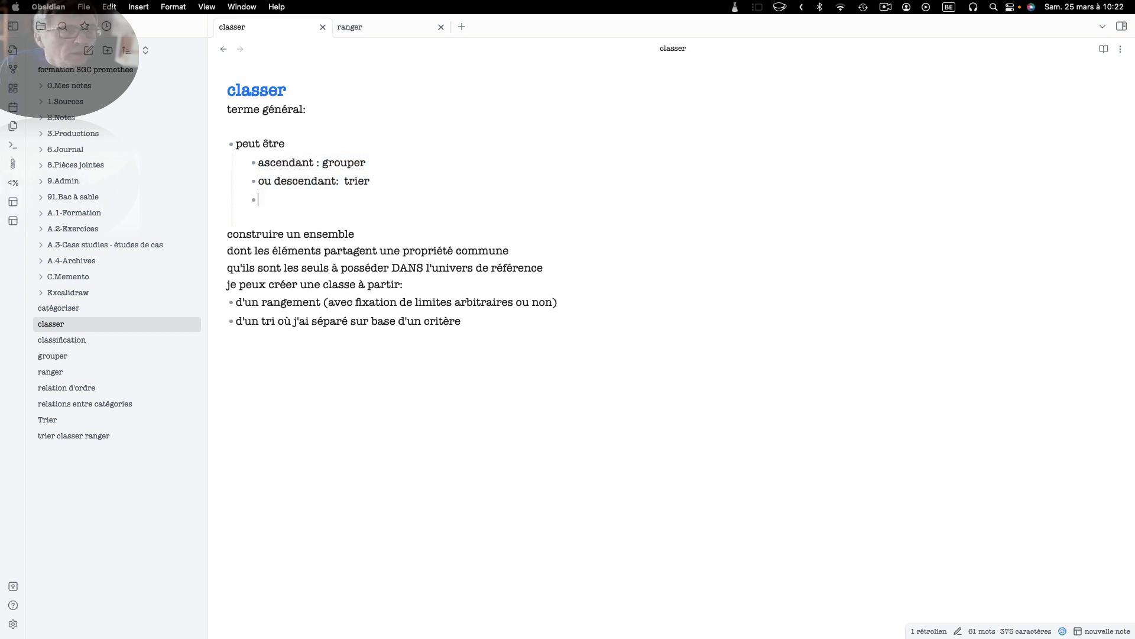
{"action": "key", "text": "Delete"}
{"action": "key", "text": "Delete"}
{"action": "key", "text": "Delete"}
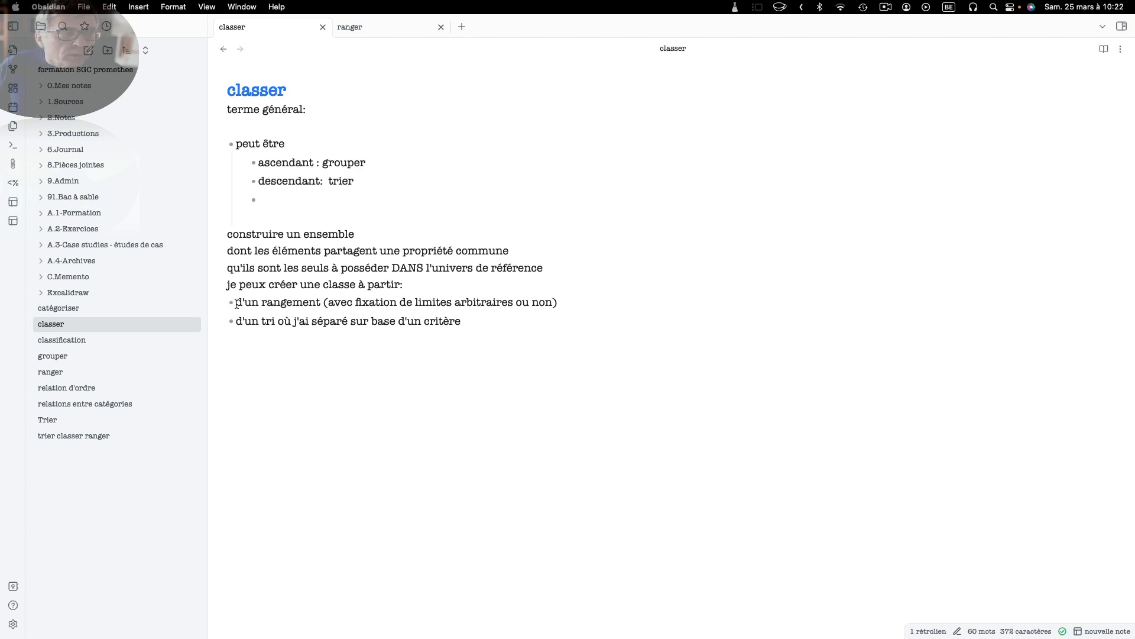
Step: Copy "d'un rangement (avec fixation de limites arbitraires ou non)" into the empty nested bullet and prefix it with "né"
{"action": "left_click_drag", "start_coordinate": [237, 303], "coordinate": [557, 300]}
{"action": "key", "text": "super+c"}
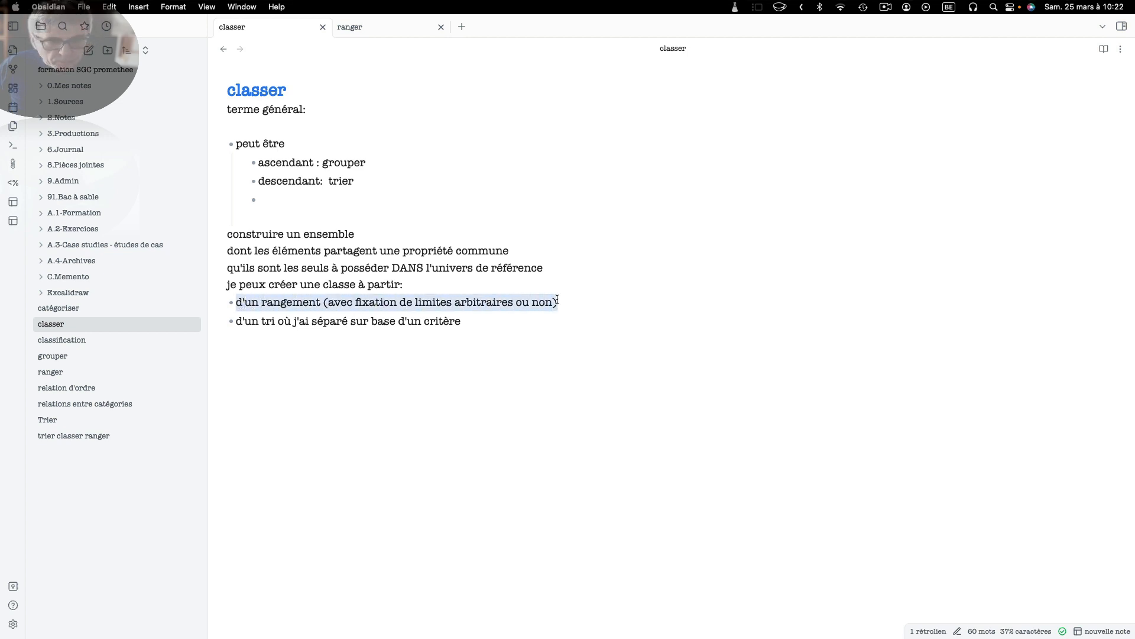
{"action": "left_click", "coordinate": [272, 198]}
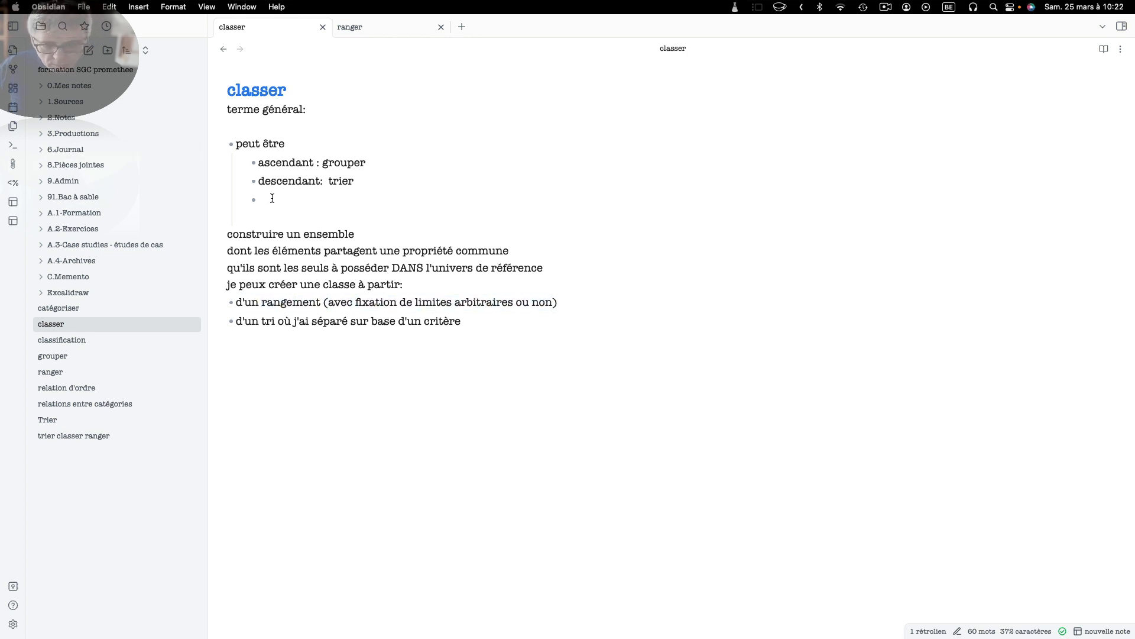
{"action": "key", "text": "super+v"}
{"action": "left_click", "coordinate": [259, 200]}
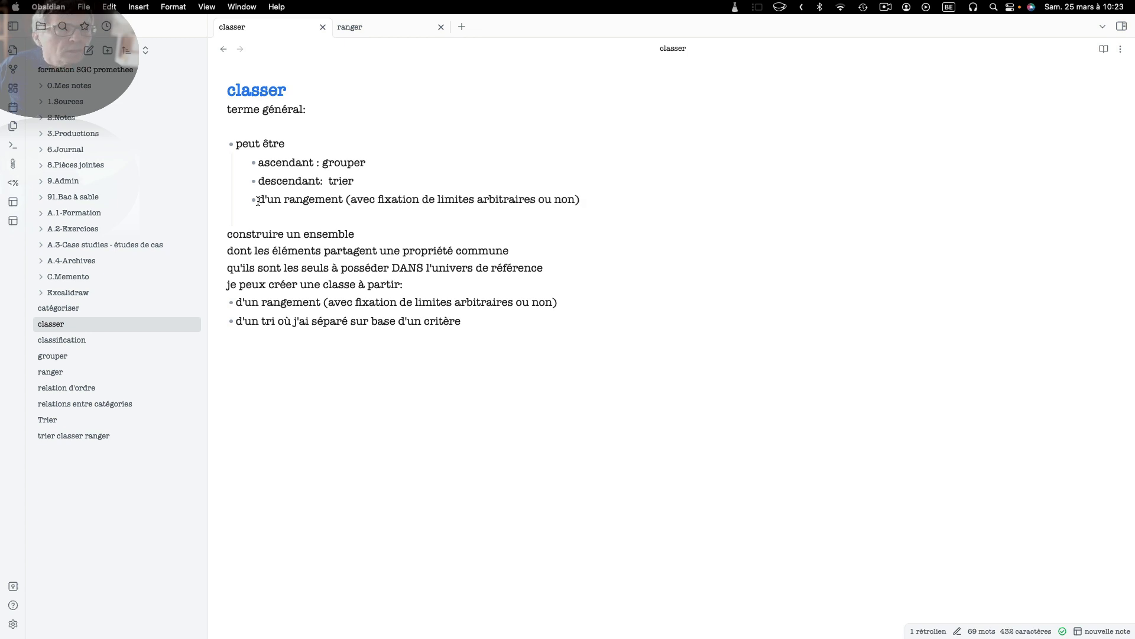
{"action": "type", "text": "né"}
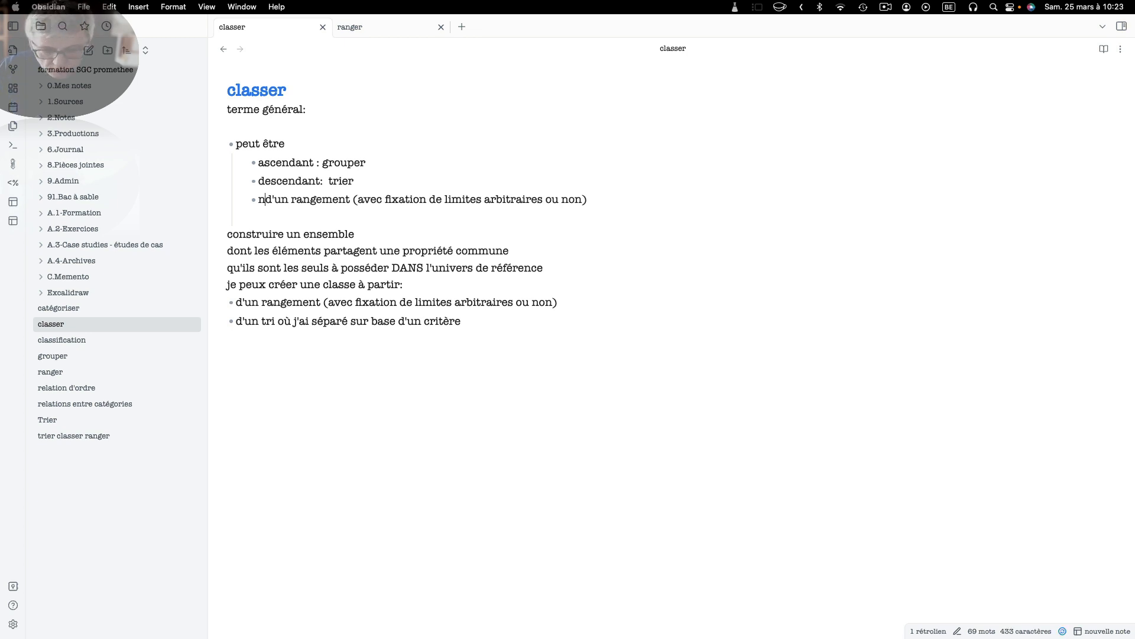
Step: End the "né d'un rangement" bullet with a colon and a link to the ranger note
{"action": "left_click", "coordinate": [608, 201]}
{"action": "type", "text": ": "}
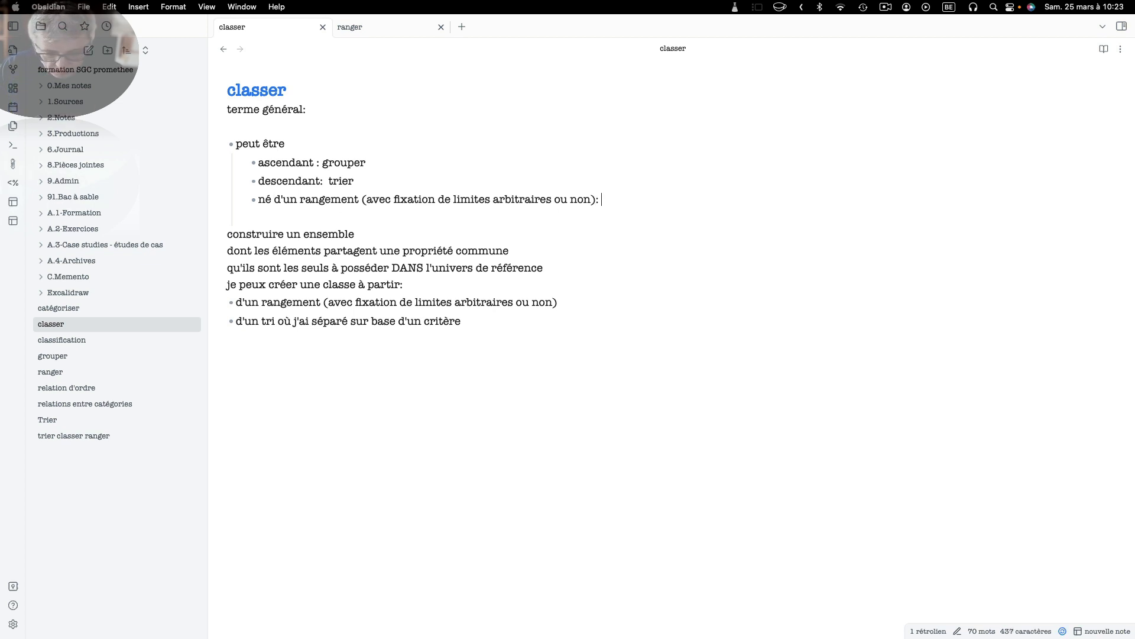
{"action": "type", "text": "[[range"}
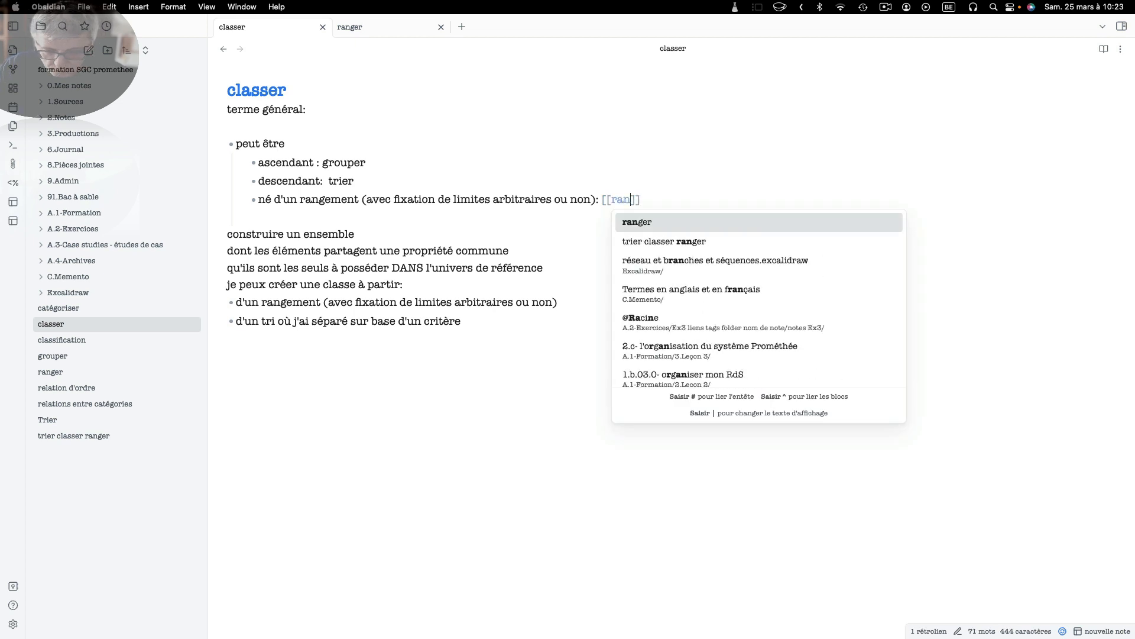
{"action": "type", "text": "r"}
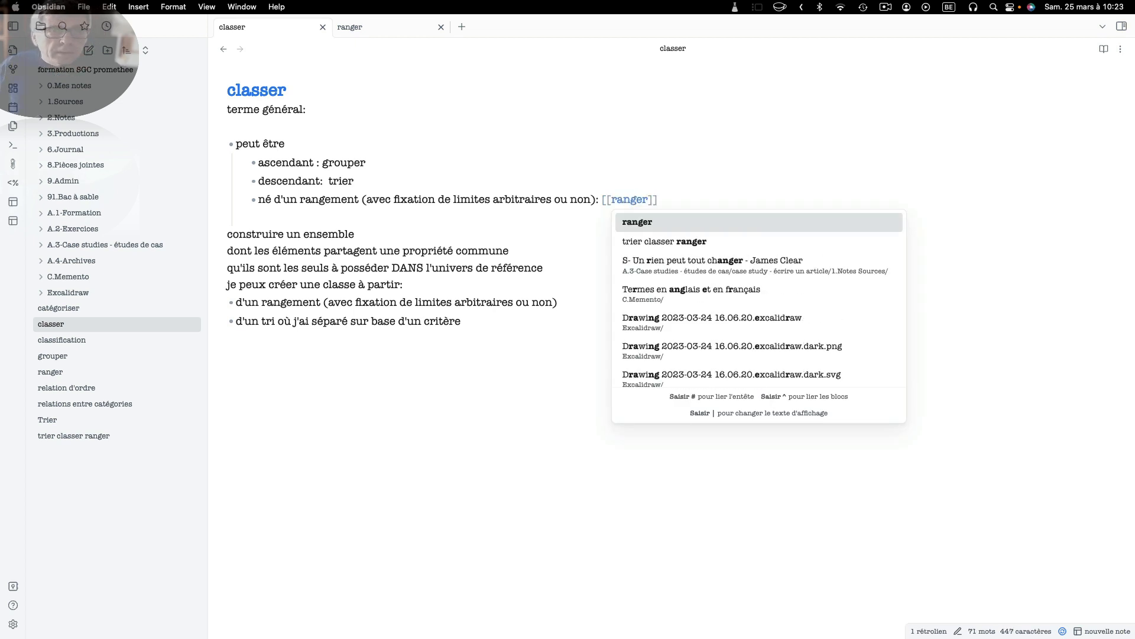
{"action": "left_click", "coordinate": [637, 222]}
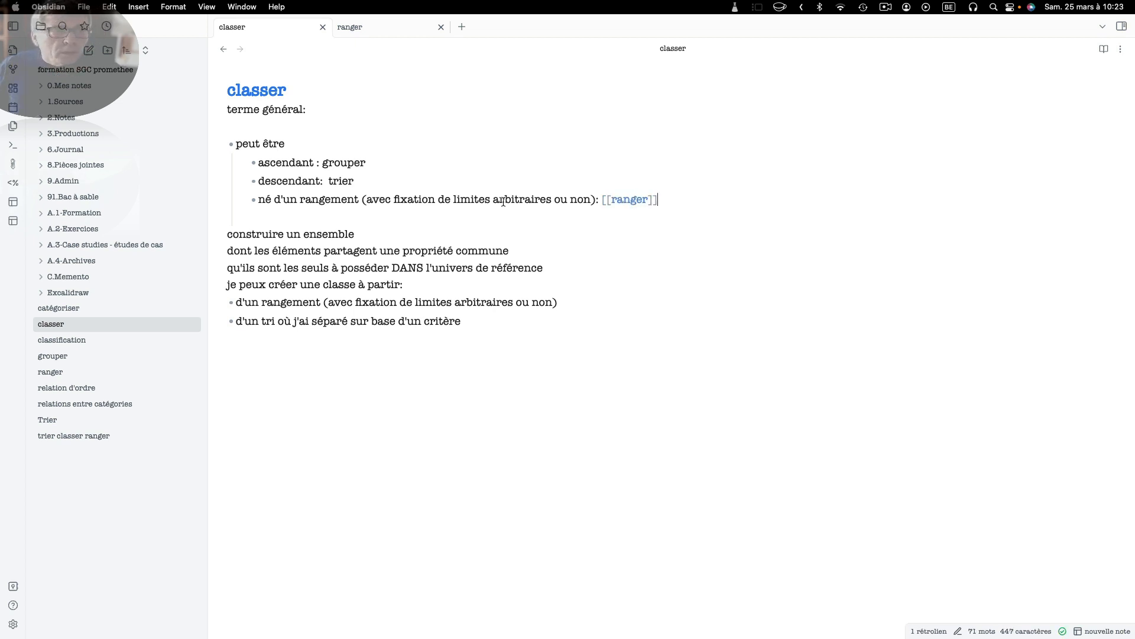
Step: Turn the words "trier" and "grouper" in the nested bullets into note links
{"action": "double_click", "coordinate": [341, 182]}
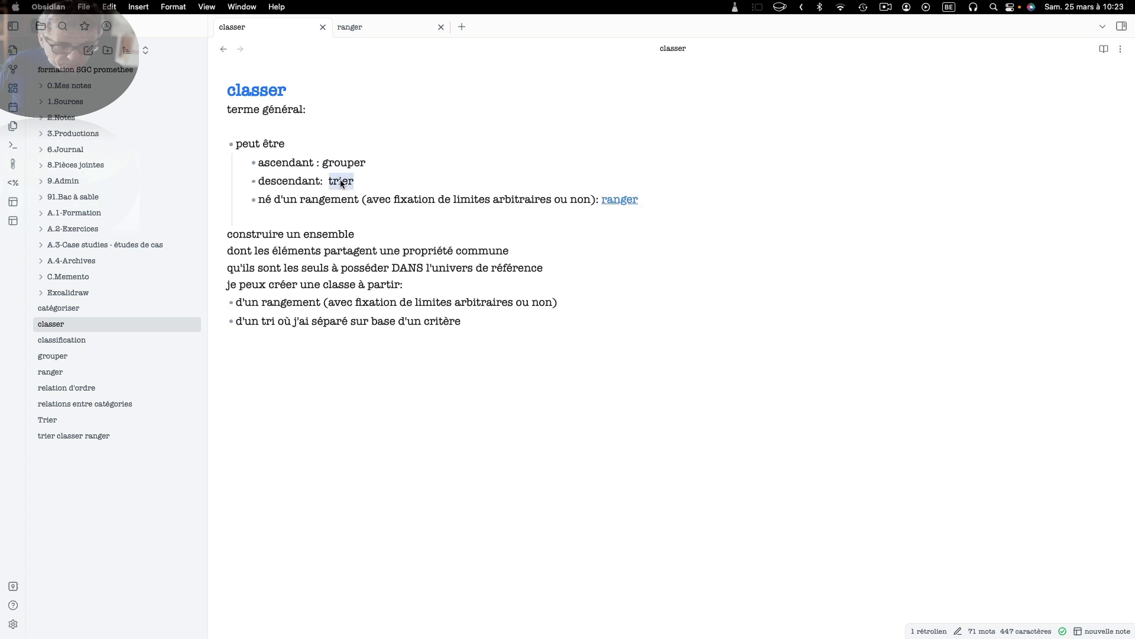
{"action": "type", "text": "[["}
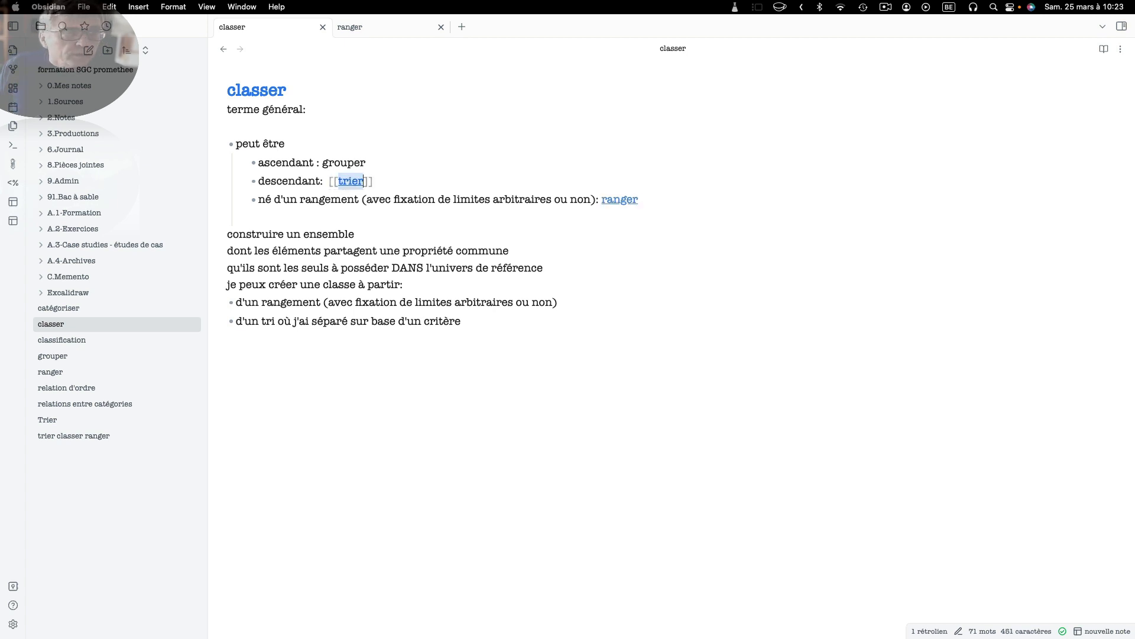
{"action": "double_click", "coordinate": [349, 163]}
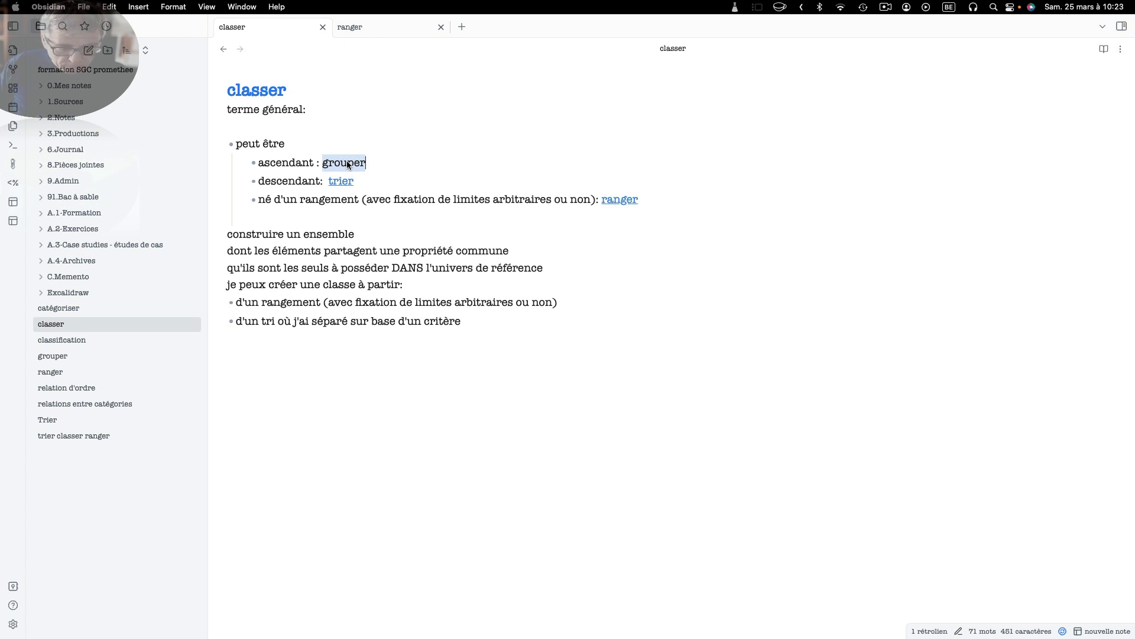
{"action": "type", "text": "[["}
{"action": "left_click", "coordinate": [311, 337]}
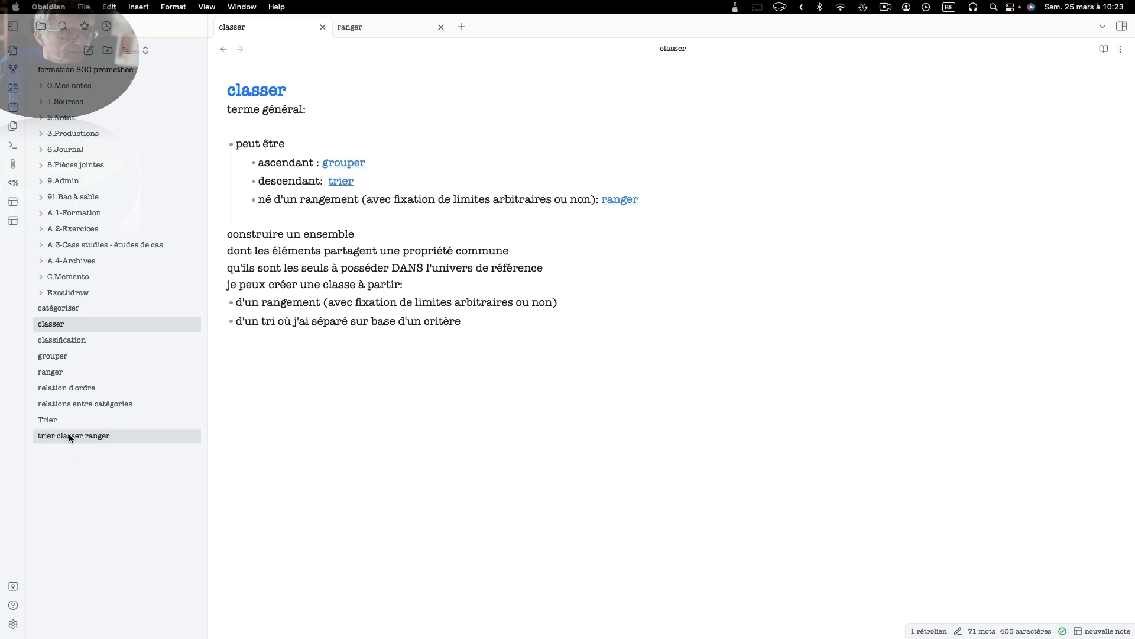
Step: View the classification, classer and "trier classer ranger" notes one after another
{"action": "left_click", "coordinate": [63, 341]}
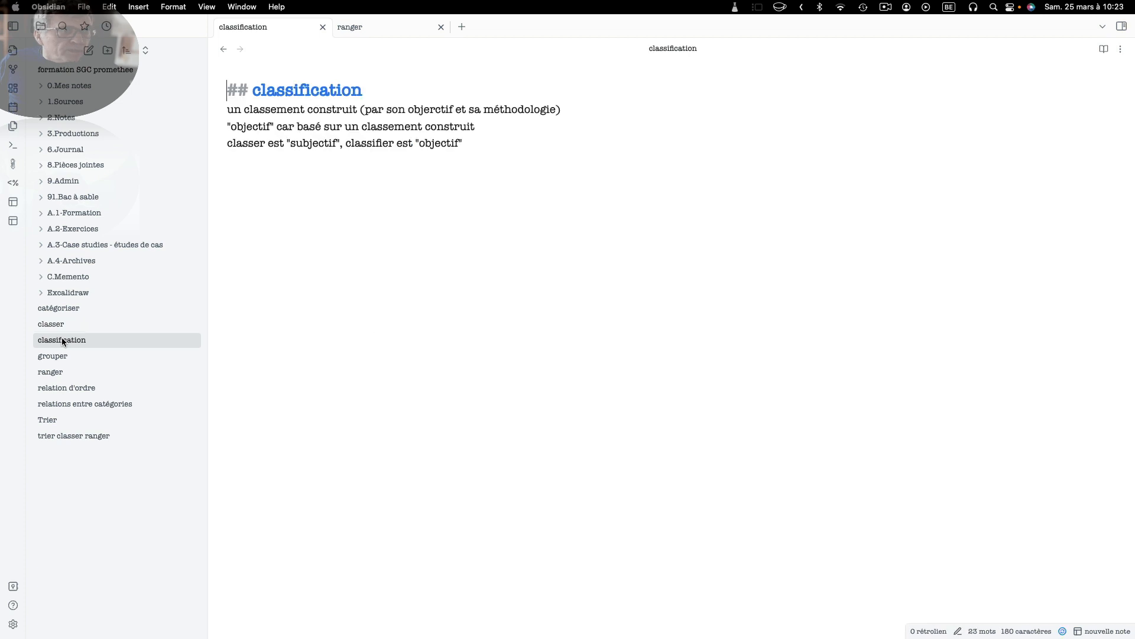
{"action": "left_click", "coordinate": [55, 322]}
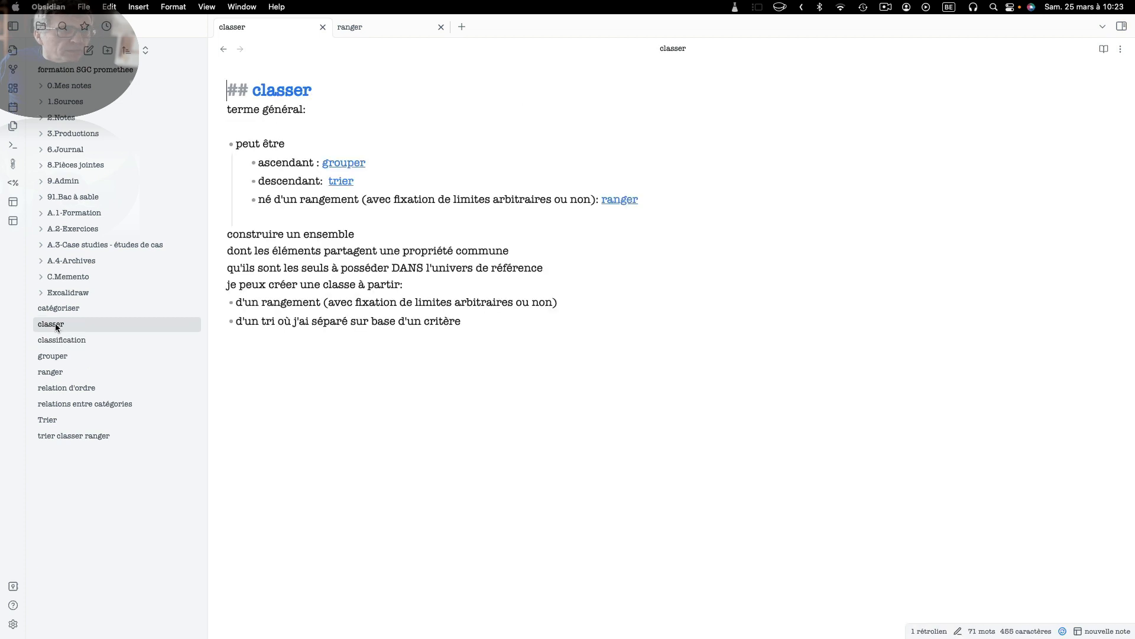
{"action": "left_click", "coordinate": [70, 434]}
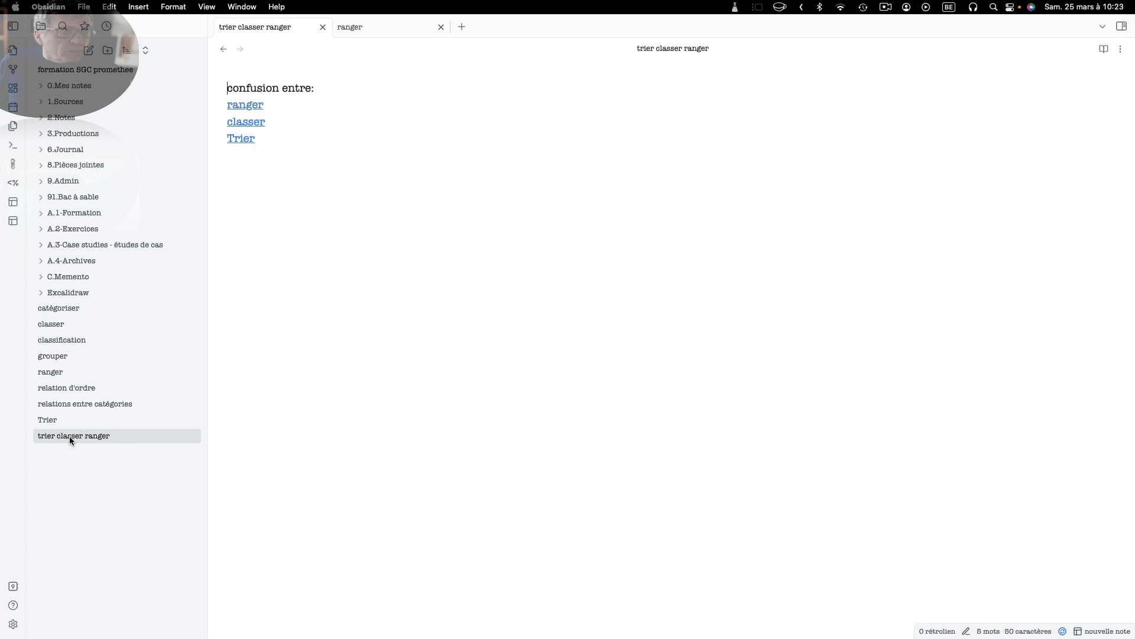
Step: Open the classer note and add the line "distinguer classer de classifier" below the final bullet
{"action": "left_click", "coordinate": [248, 122]}
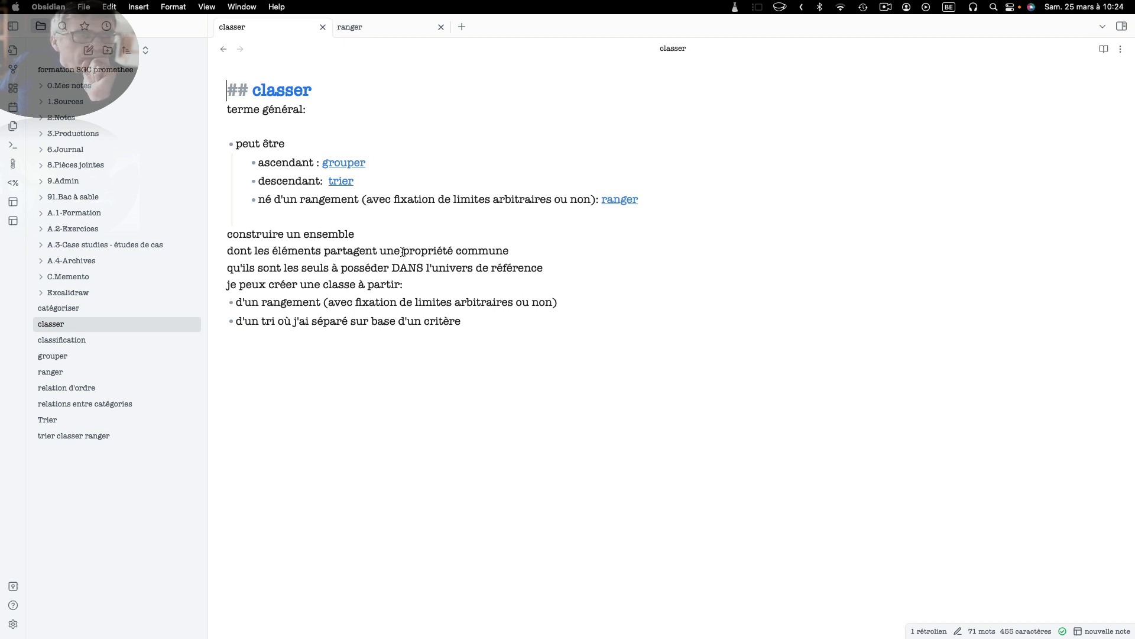
{"action": "left_click_drag", "start_coordinate": [403, 252], "coordinate": [513, 249]}
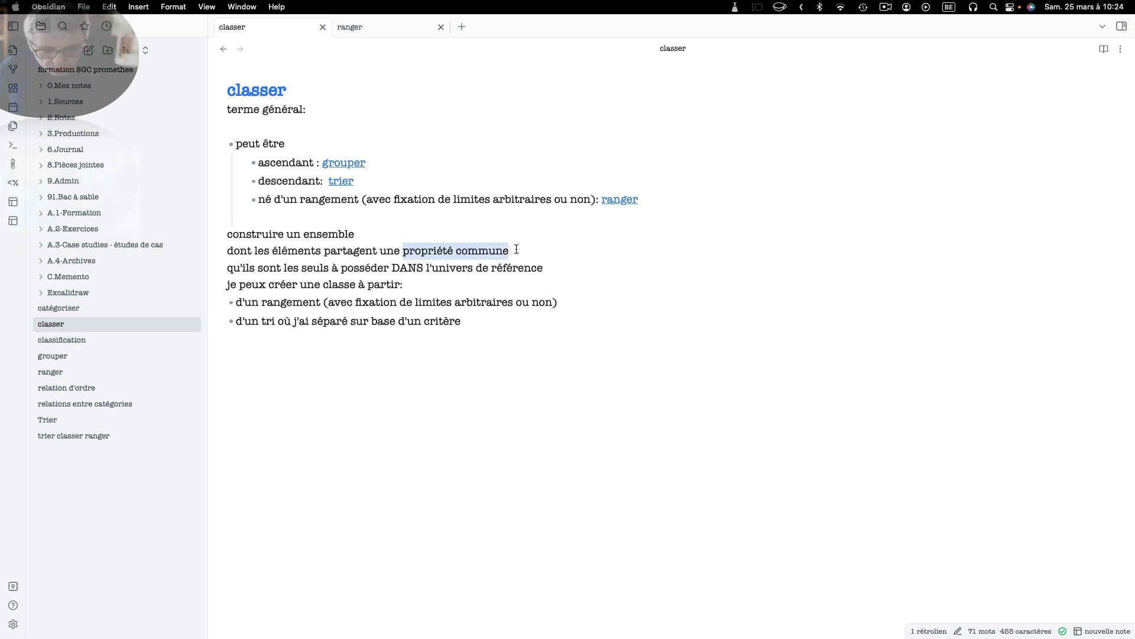
{"action": "left_click", "coordinate": [472, 355]}
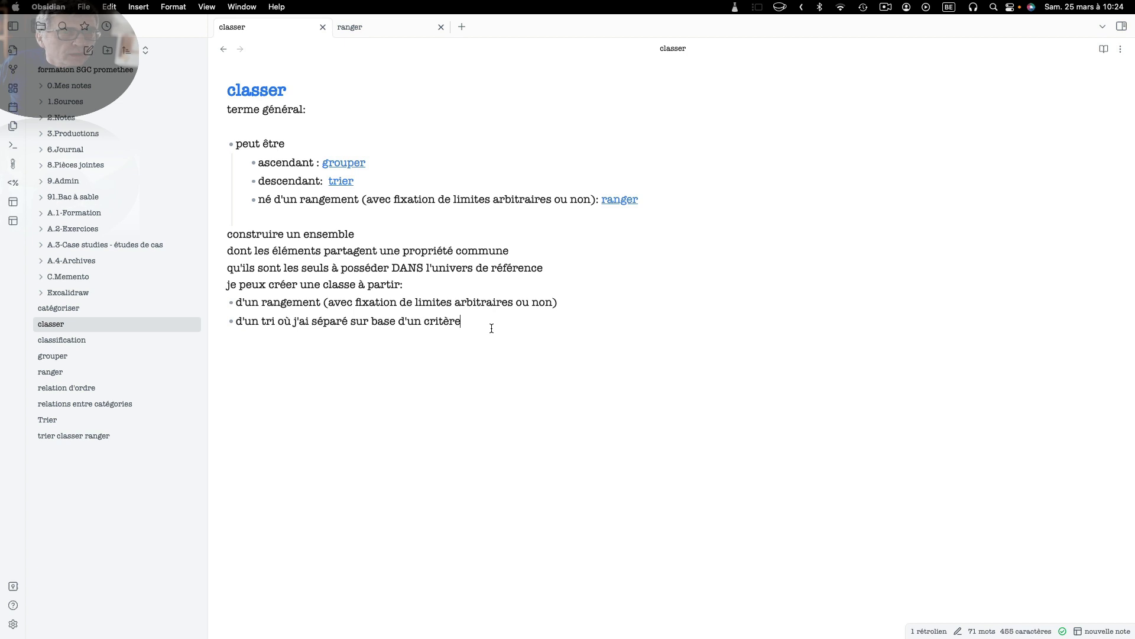
{"action": "type", "text": "dist"}
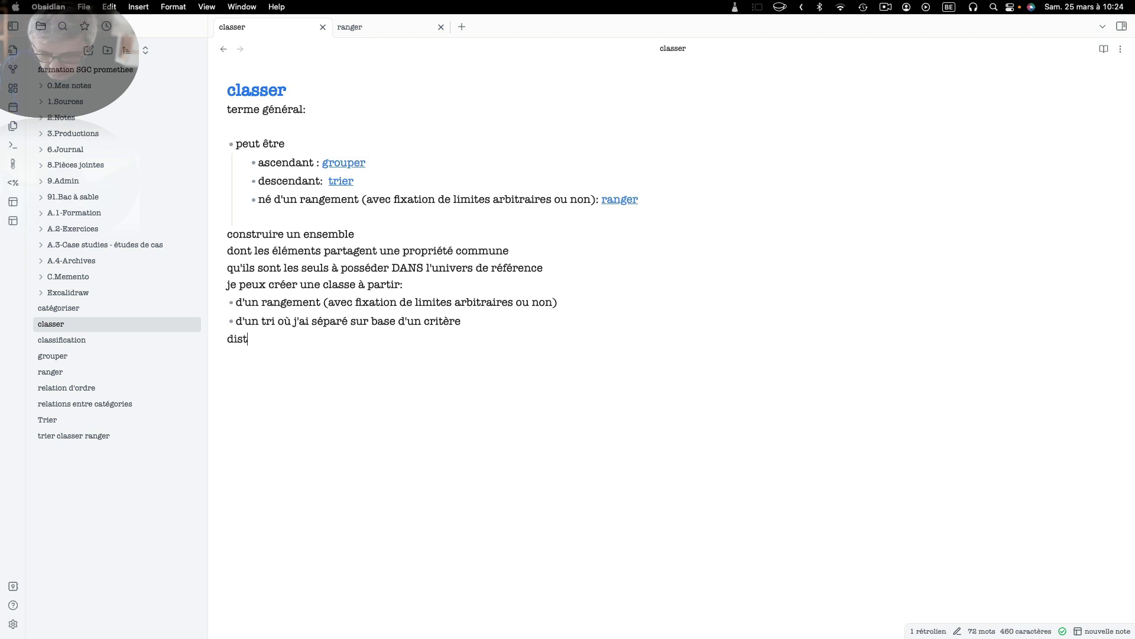
{"action": "type", "text": "inguer c"}
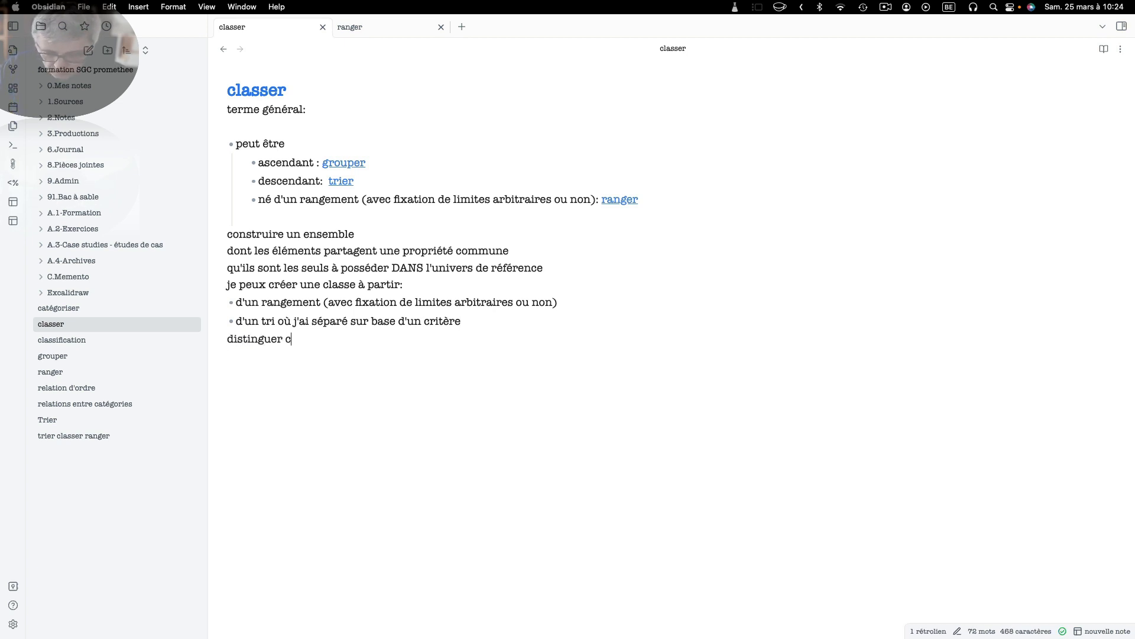
{"action": "type", "text": "lasser de classi"}
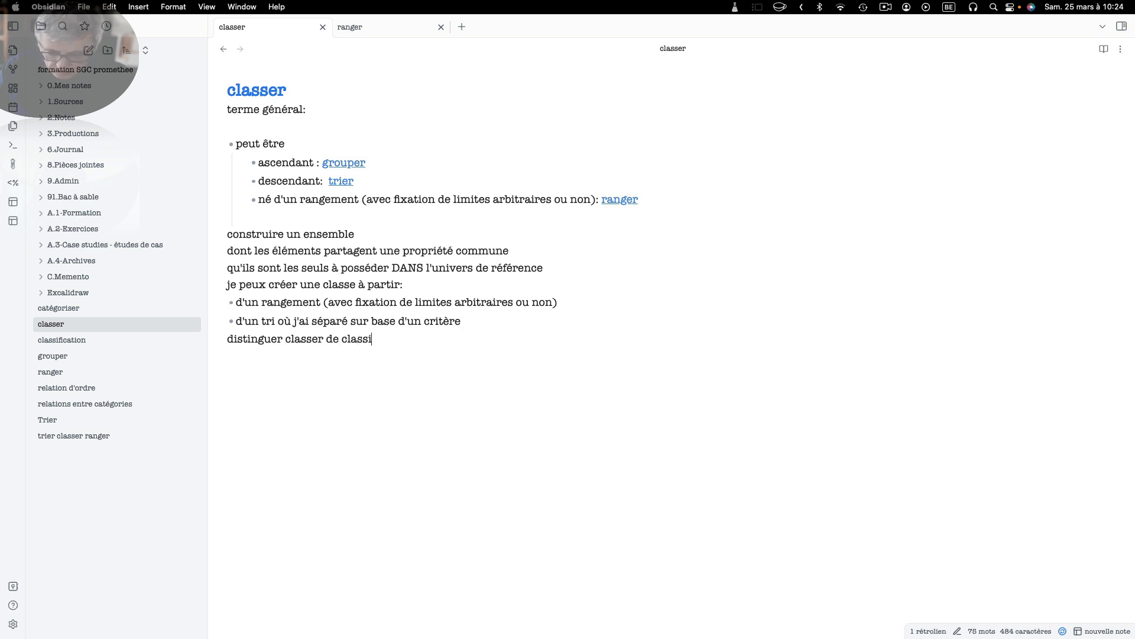
{"action": "type", "text": "fier"}
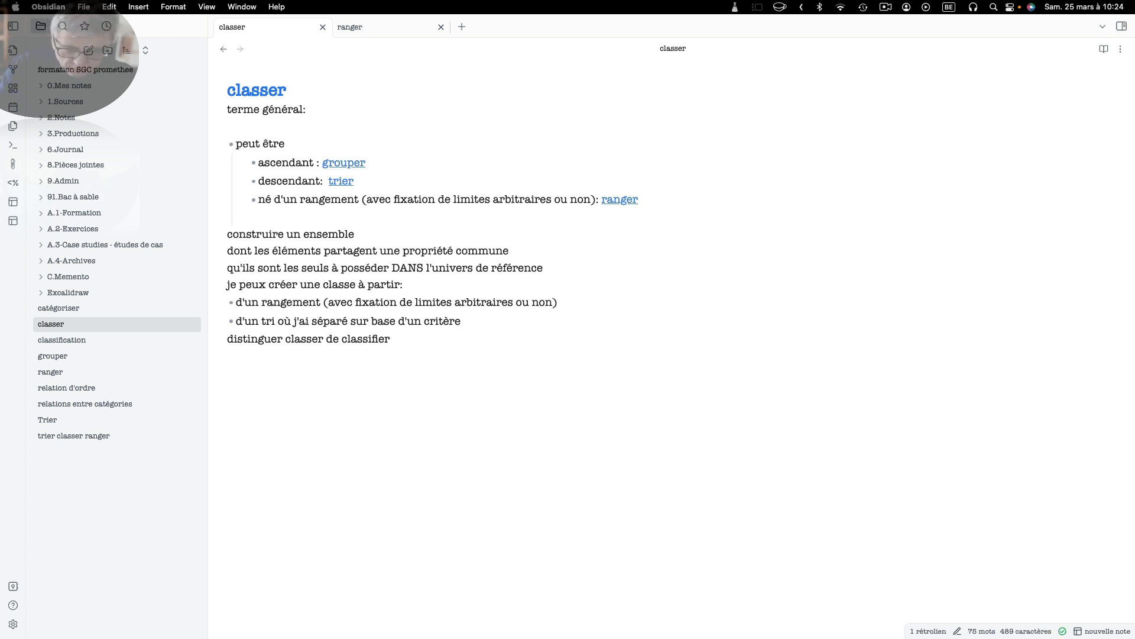
Step: End the "distinguer classer de classifier" line with "( voir classification )", making "classification" a link to that note
{"action": "type", "text": " [[cla"}
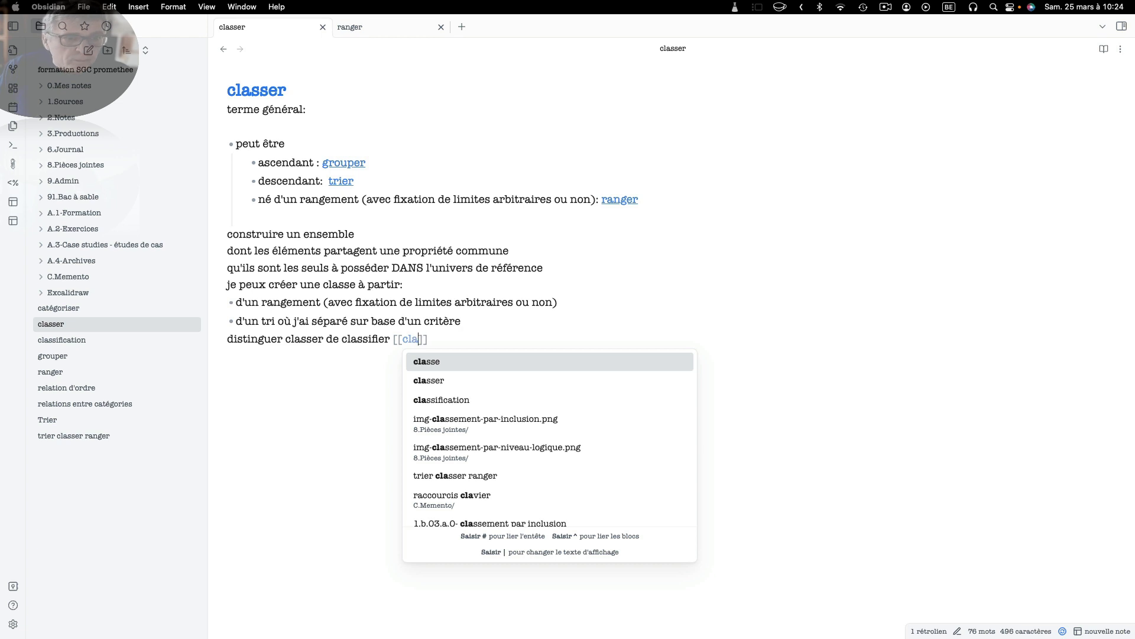
{"action": "left_click", "coordinate": [425, 400]}
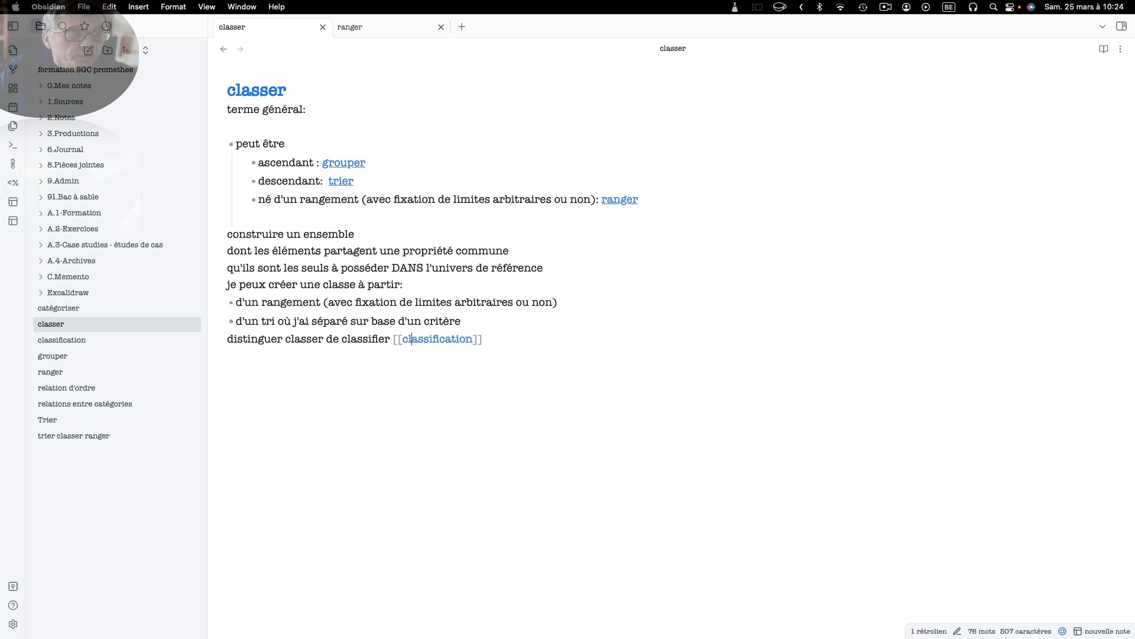
{"action": "key", "text": "Left"}
{"action": "key", "text": "Left"}
{"action": "key", "text": "Left"}
{"action": "key", "text": "Left"}
{"action": "type", "text": "( voir classification"}
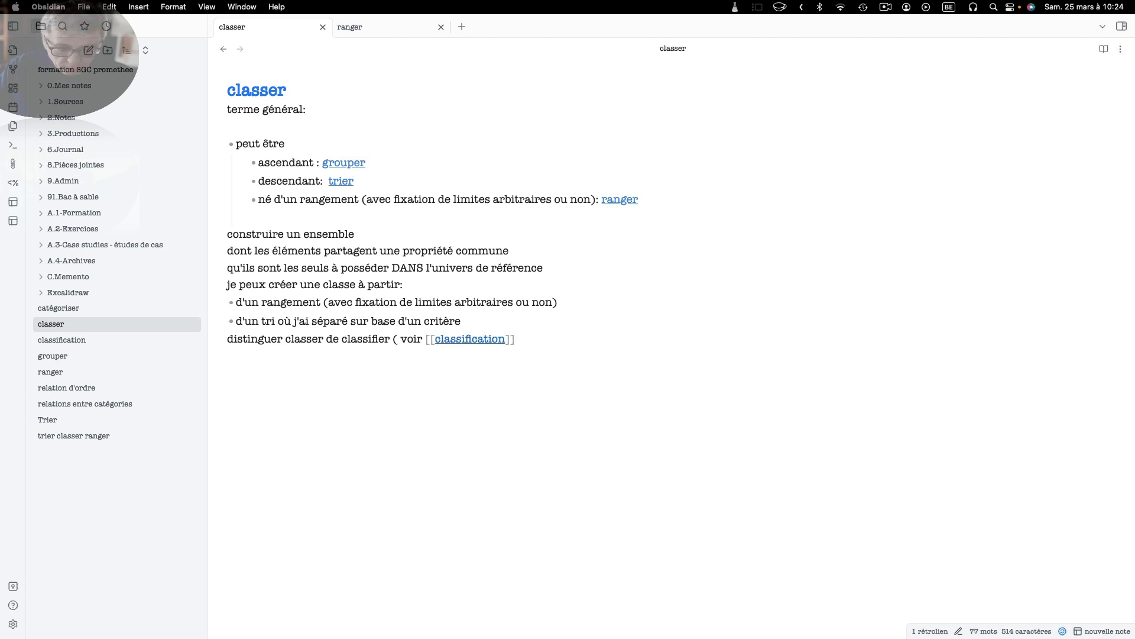
{"action": "type", "text": " ) "}
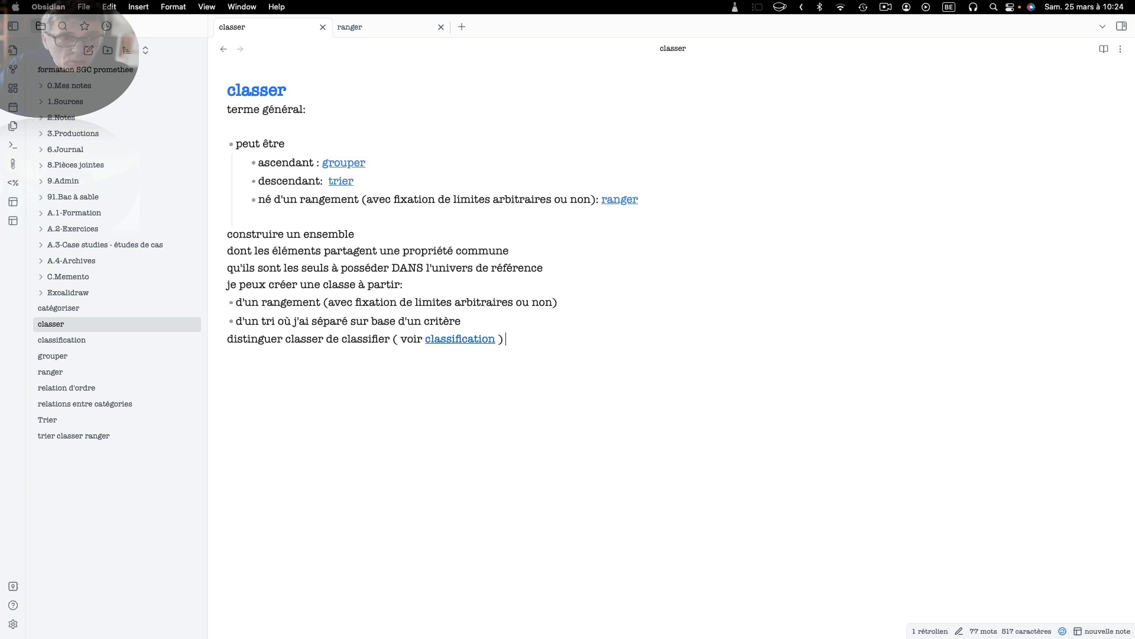
Step: Append "ou" and a copy of the classification link to the line, giving the copied link the display text "classifier"
{"action": "type", "text": " ou"}
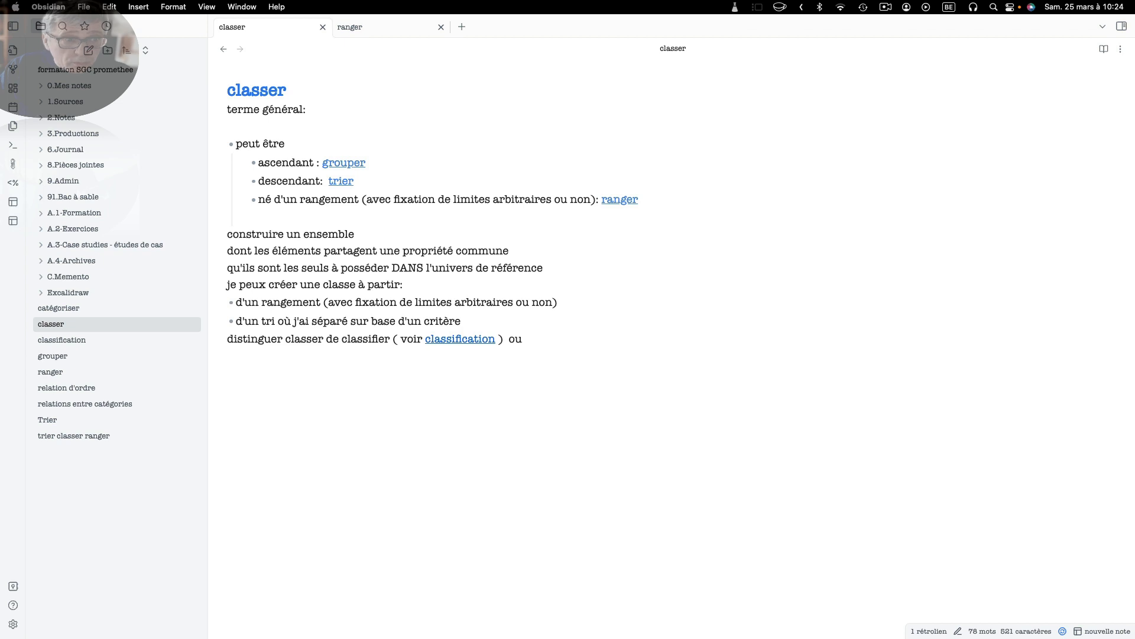
{"action": "left_click", "coordinate": [418, 338]}
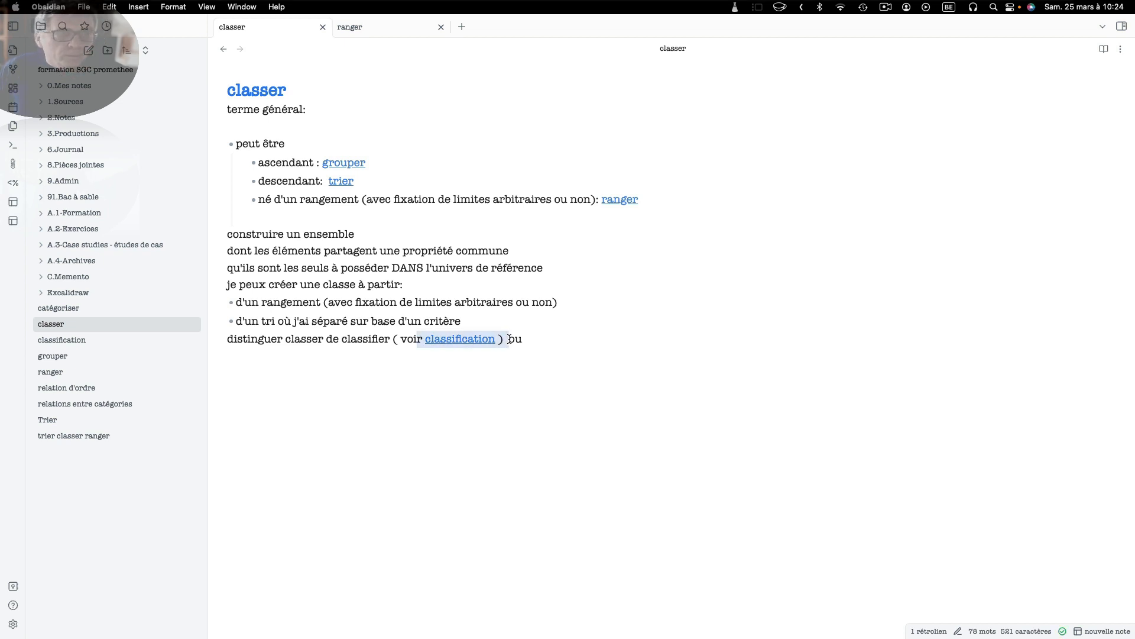
{"action": "left_click", "coordinate": [576, 338]}
{"action": "type", "text": "r [[classification]] )"}
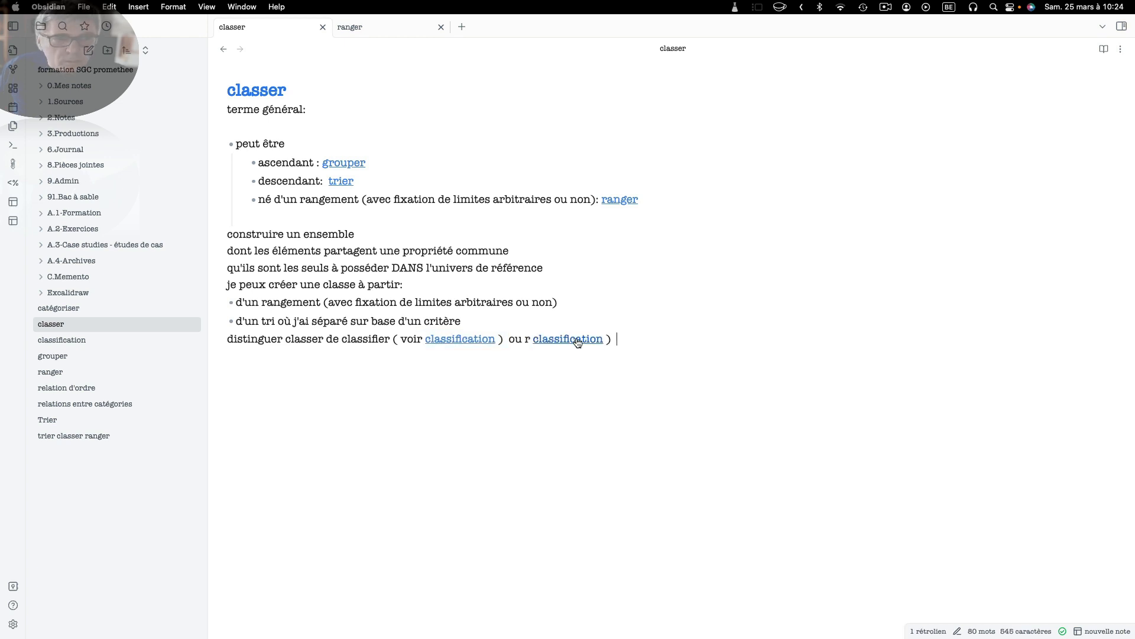
{"action": "key", "text": "BackSpace"}
{"action": "key", "text": "BackSpace"}
{"action": "key", "text": "BackSpace"}
{"action": "key", "text": "BackSpace"}
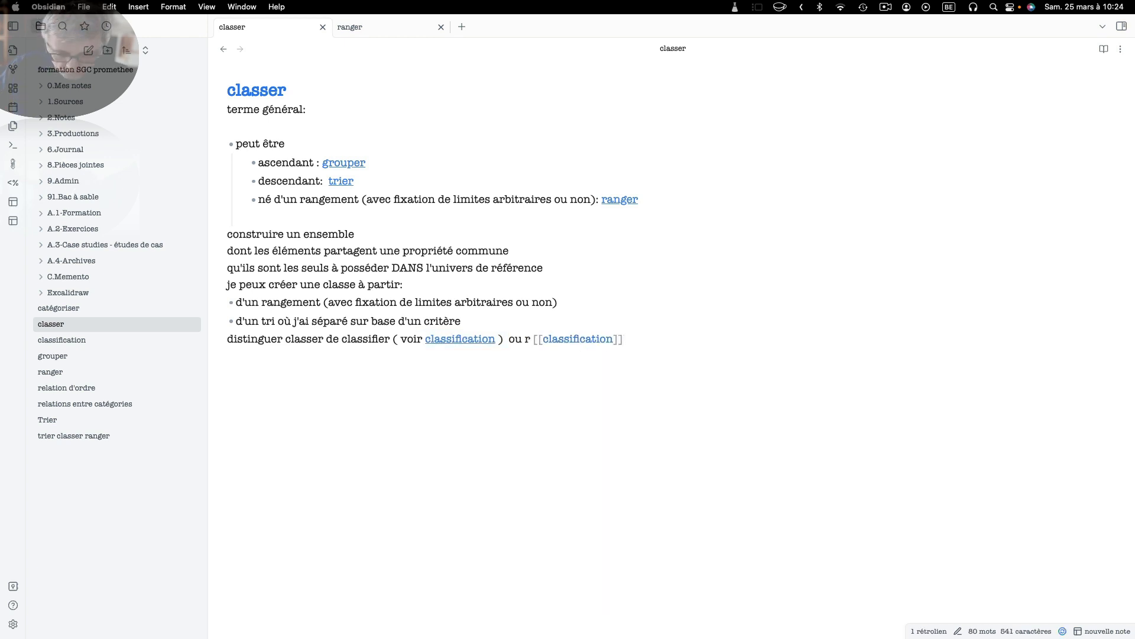
{"action": "type", "text": "|"}
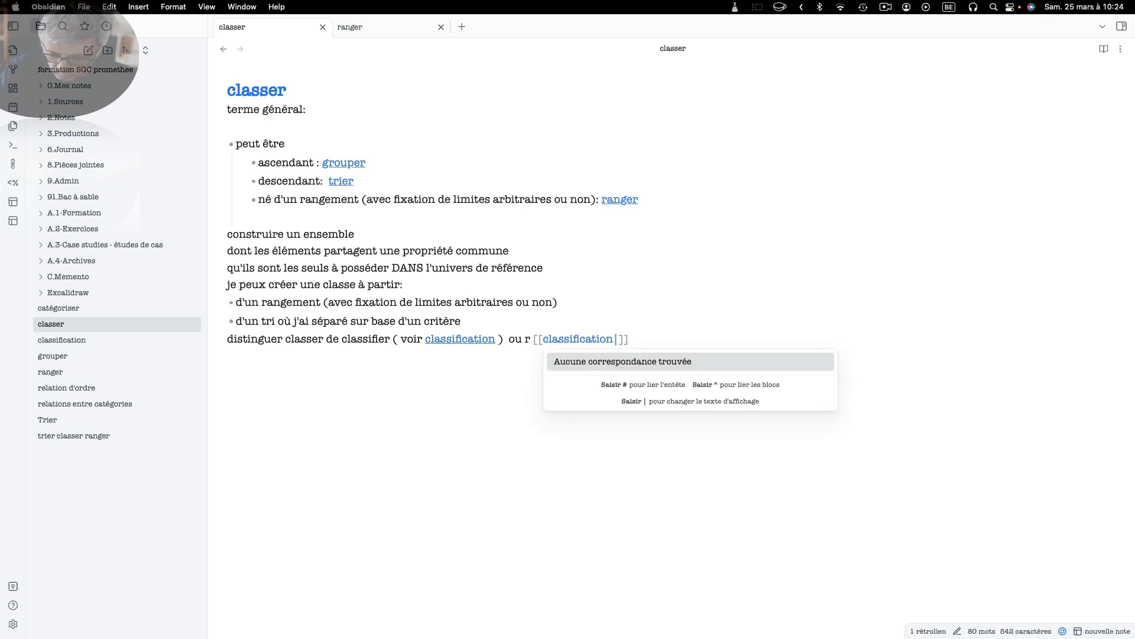
{"action": "type", "text": "classifi"}
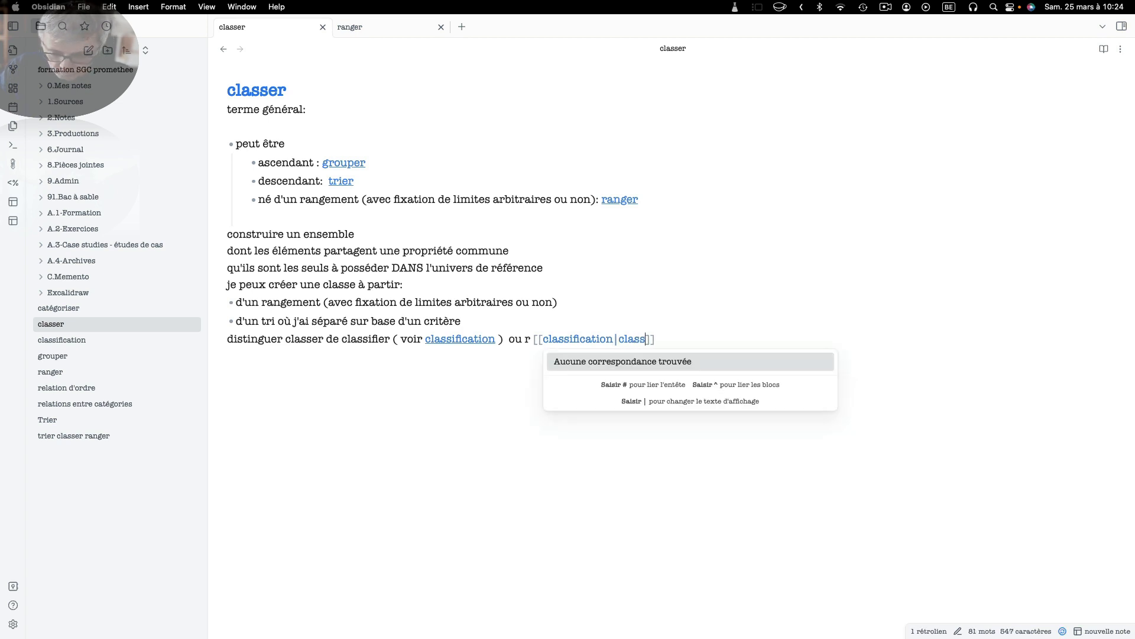
{"action": "type", "text": "er"}
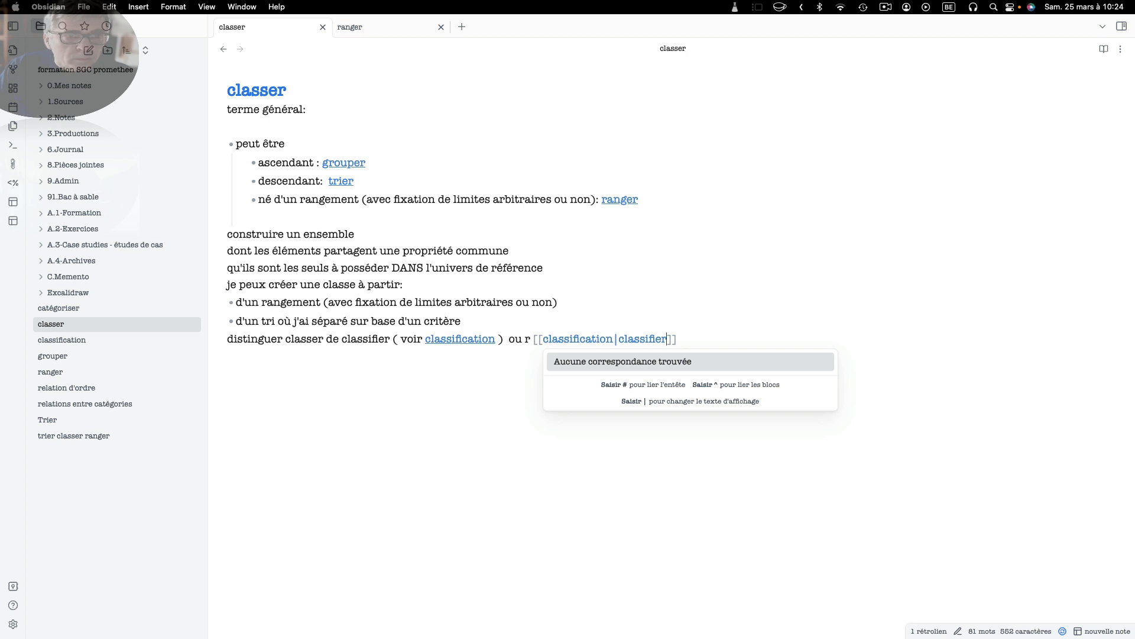
{"action": "key", "text": "Escape"}
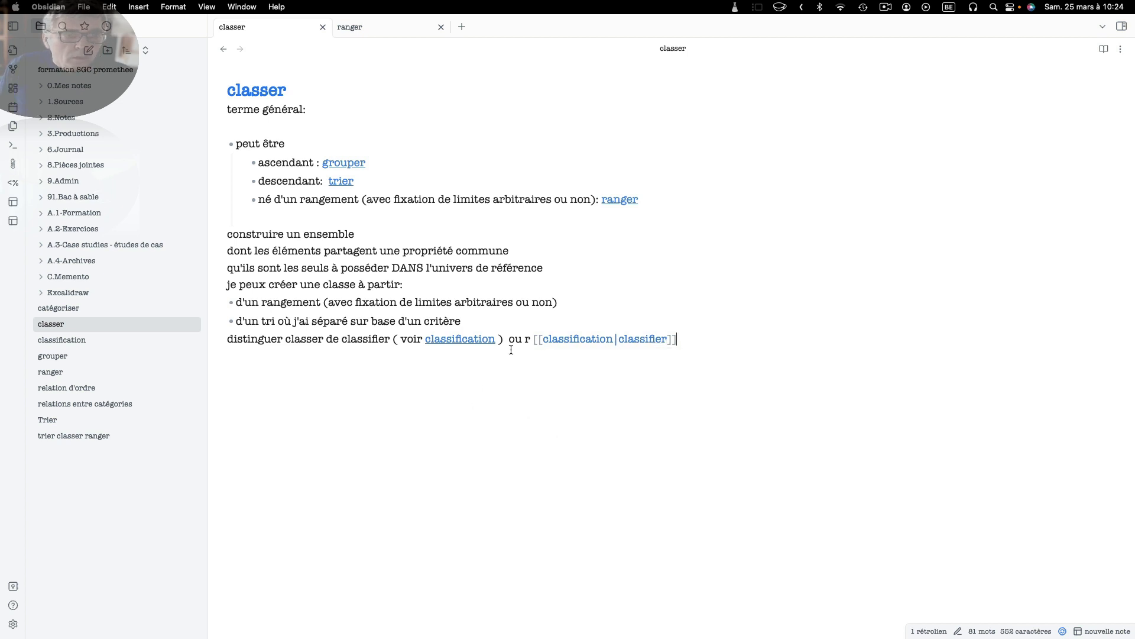
{"action": "left_click", "coordinate": [520, 339]}
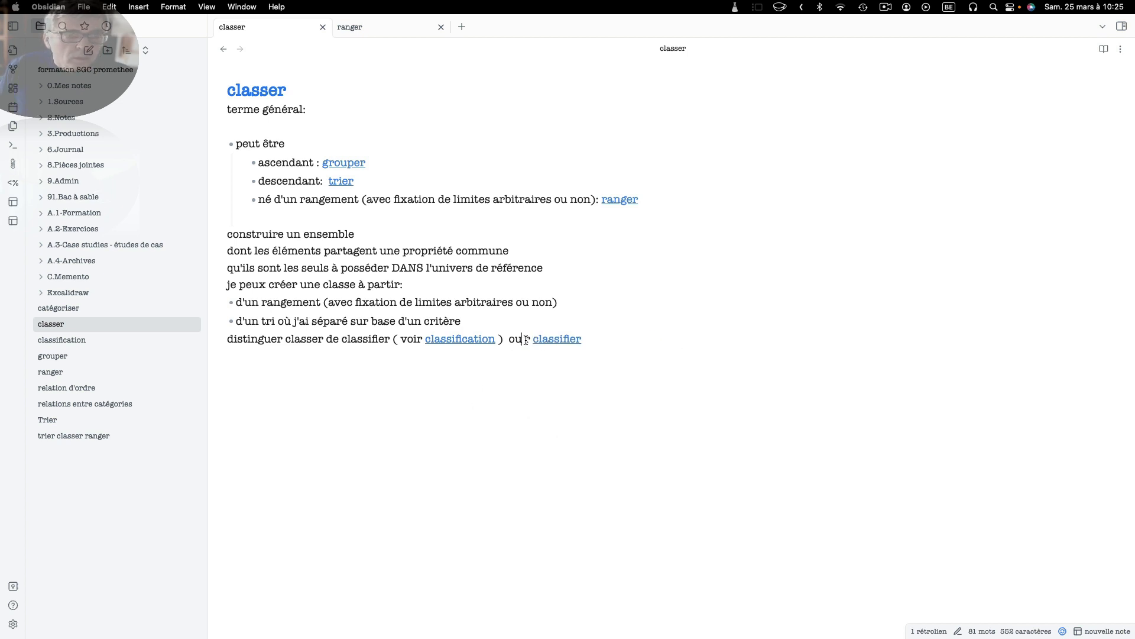
{"action": "key", "text": "BackSpace"}
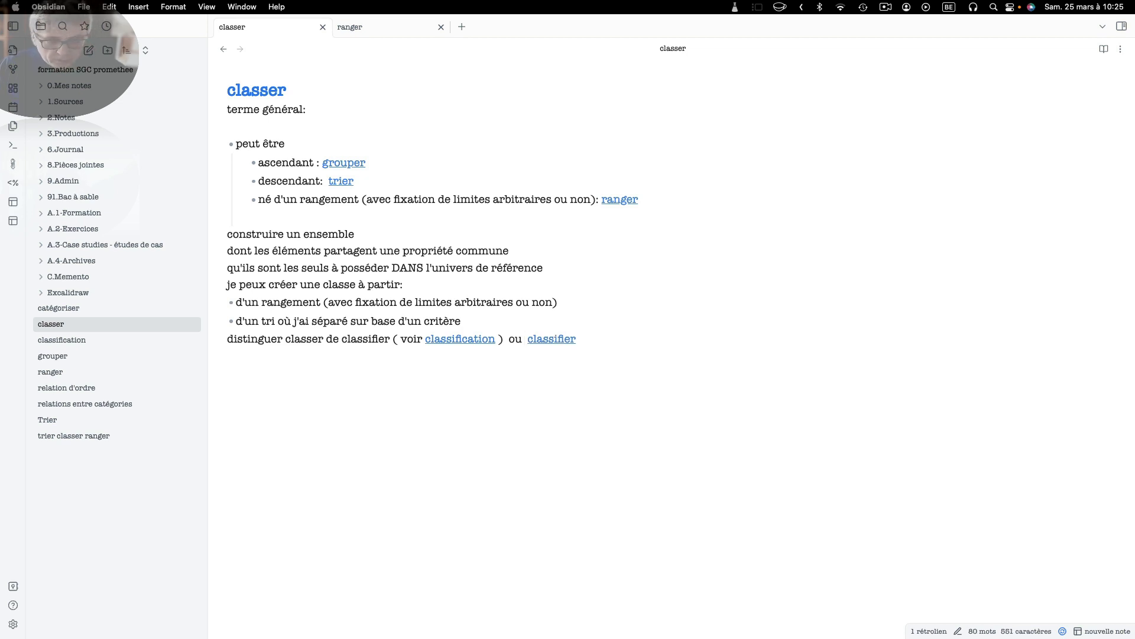
Step: Move the link displayed as "classifier" from the line's end so that it replaces the plain word "classifier"
{"action": "key", "text": "shift+super+Right"}
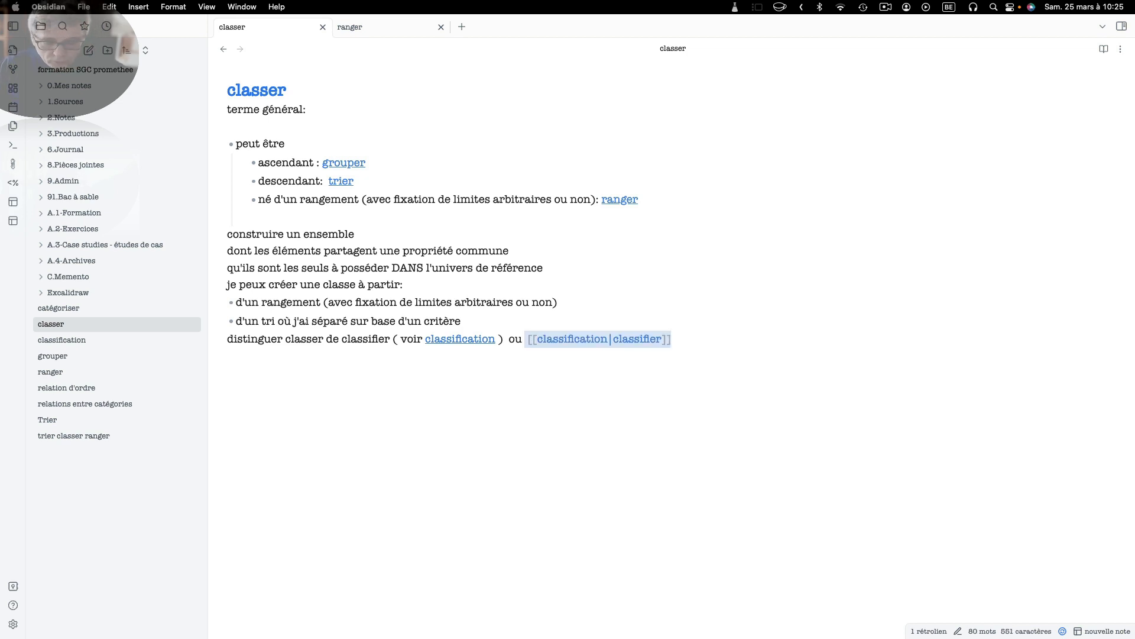
{"action": "key", "text": "super+x"}
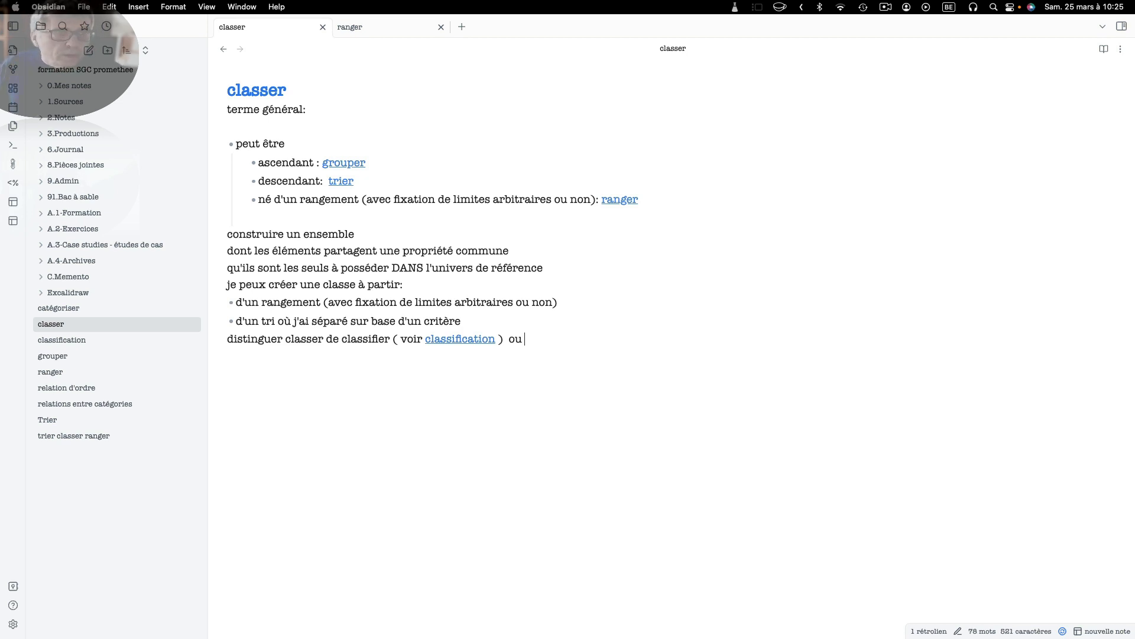
{"action": "double_click", "coordinate": [358, 339]}
{"action": "key", "text": "super+v"}
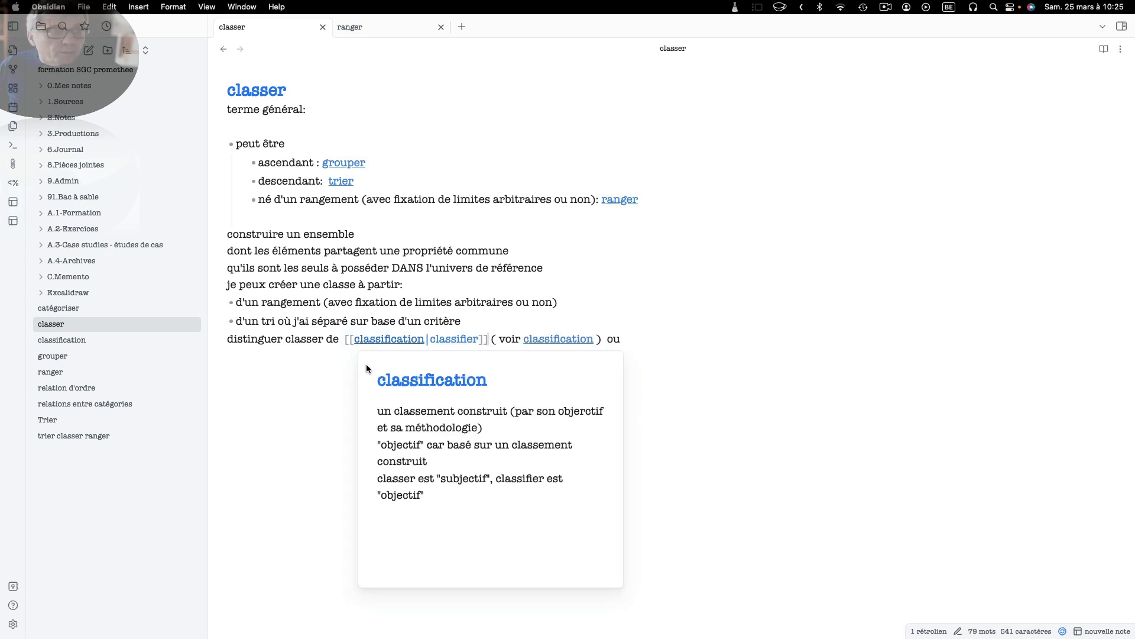
Step: Delete the leftover "ou" from the "distinguer classer" line and insert a blank line above it
{"action": "left_click", "coordinate": [330, 427]}
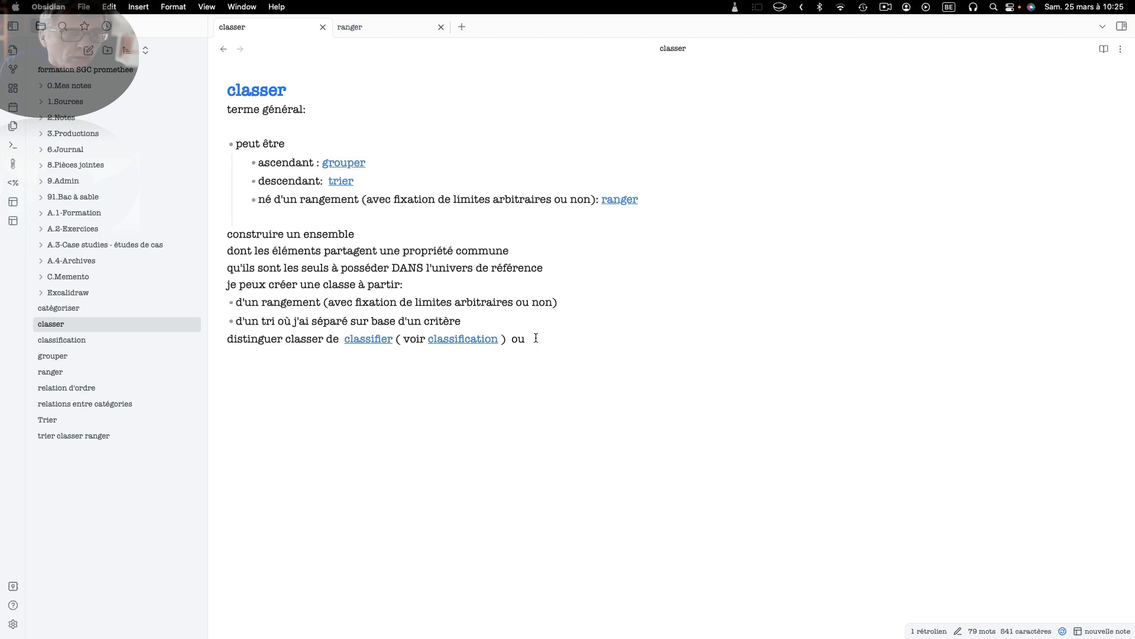
{"action": "key", "text": "BackSpace"}
{"action": "key", "text": "BackSpace"}
{"action": "key", "text": "BackSpace"}
{"action": "key", "text": "BackSpace"}
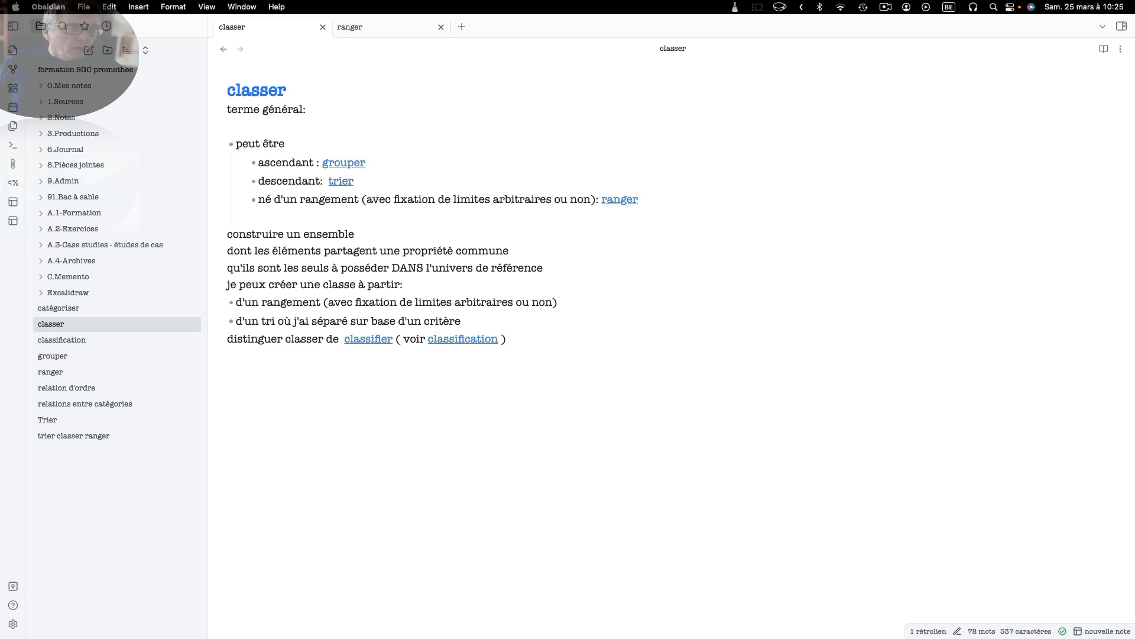
{"action": "left_click", "coordinate": [229, 340]}
{"action": "key", "text": "Return"}
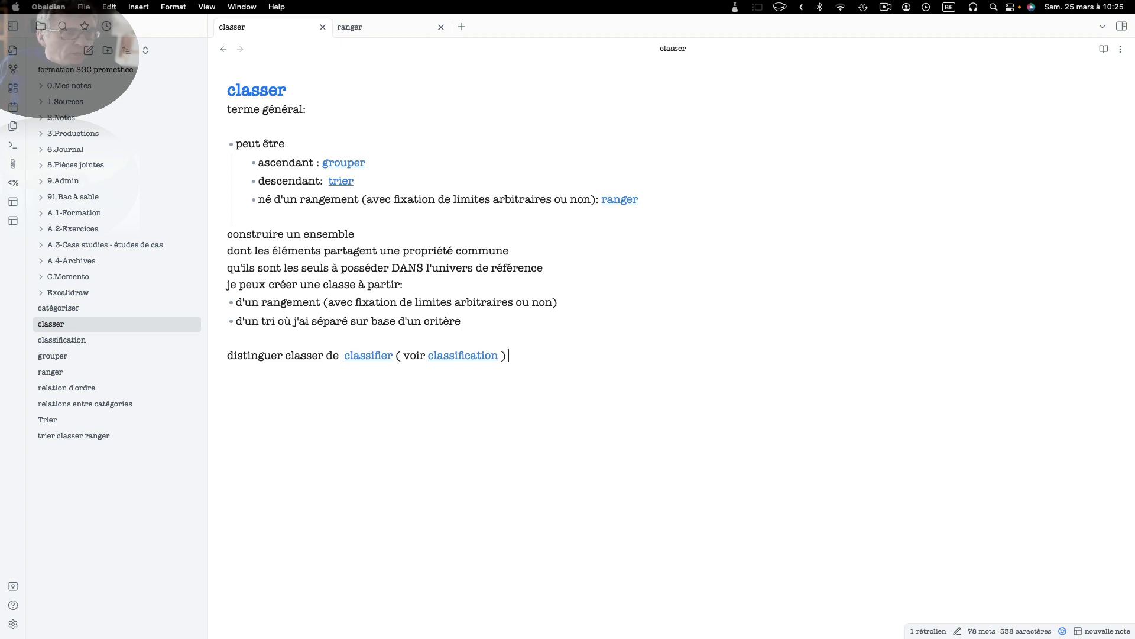
Step: Break the line after "terme général" and make the new line read "parent::"
{"action": "left_click", "coordinate": [304, 112]}
{"action": "key", "text": "Return"}
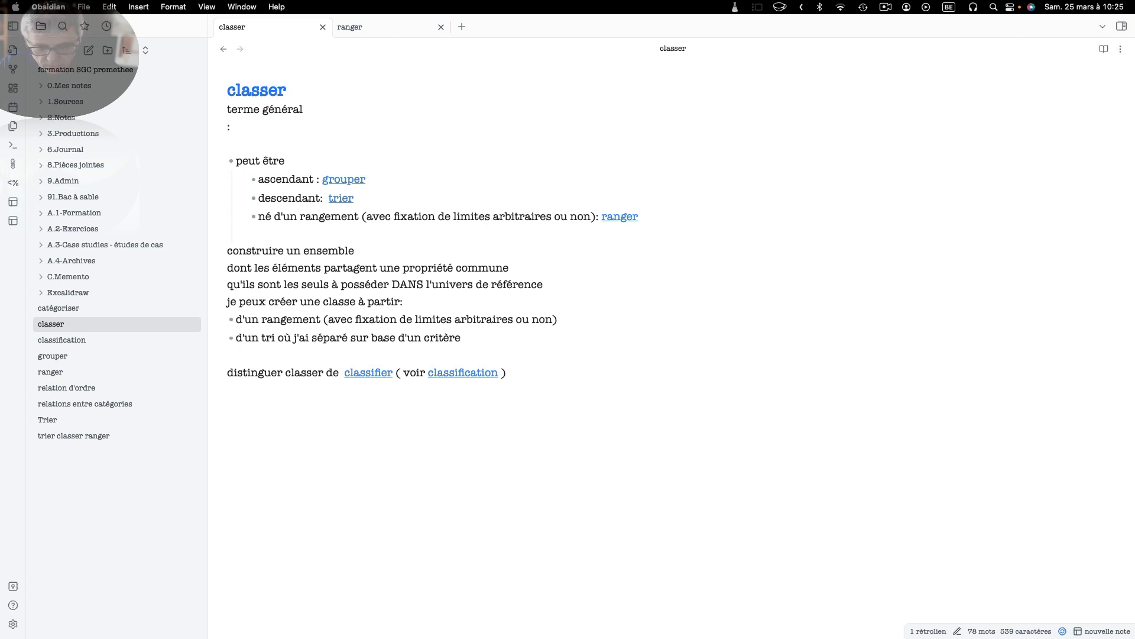
{"action": "type", "text": "parent"}
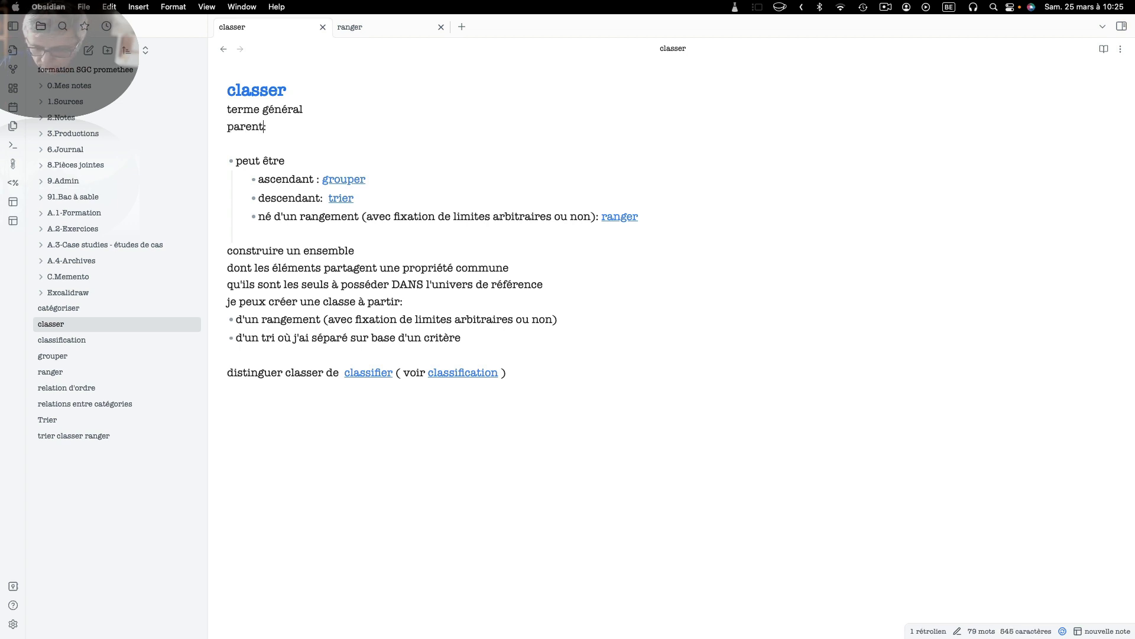
{"action": "type", "text": "::"}
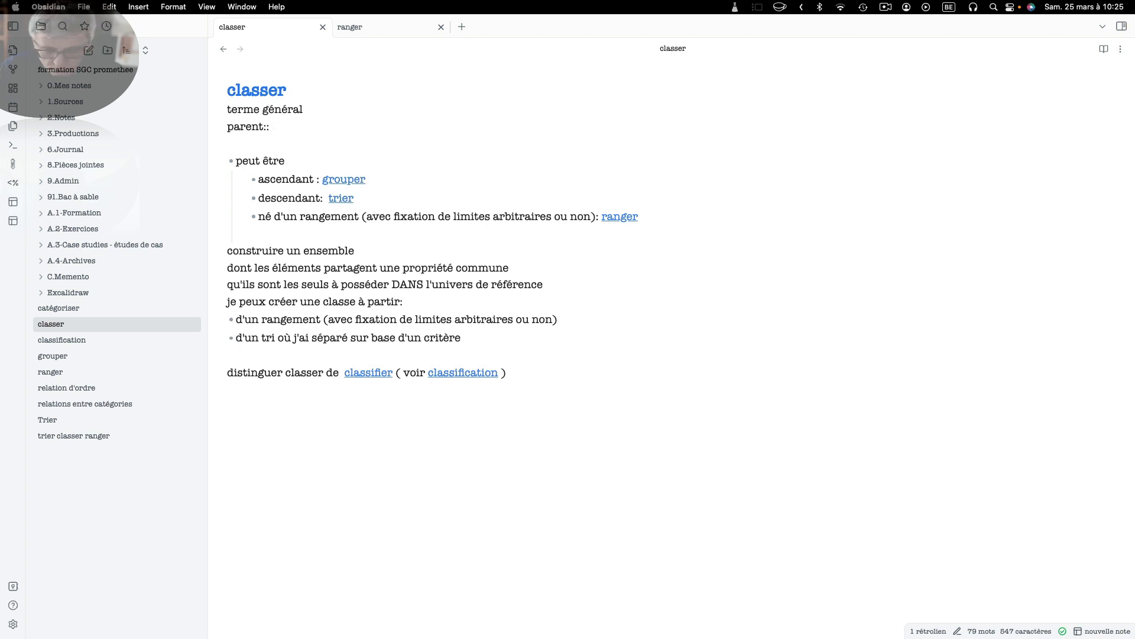
Step: Fill the "parent::" field with a link to the "trier classer ranger" note
{"action": "type", "text": "trier"}
{"action": "key", "text": "BackSpace"}
{"action": "key", "text": "BackSpace"}
{"action": "key", "text": "BackSpace"}
{"action": "key", "text": "BackSpace"}
{"action": "key", "text": "BackSpace"}
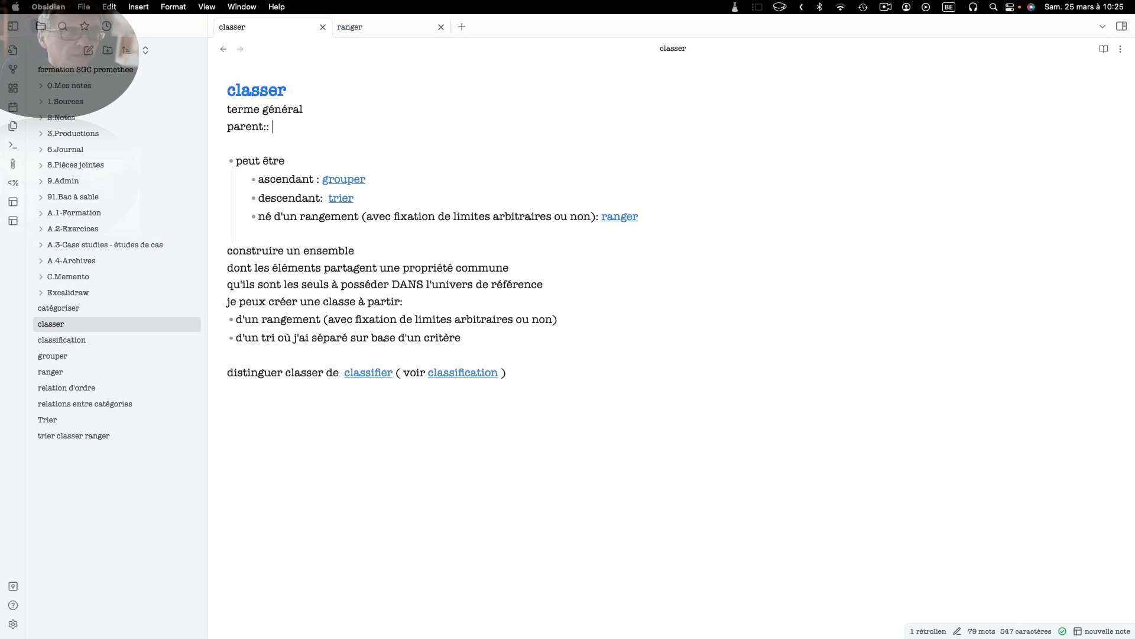
{"action": "type", "text": "[["}
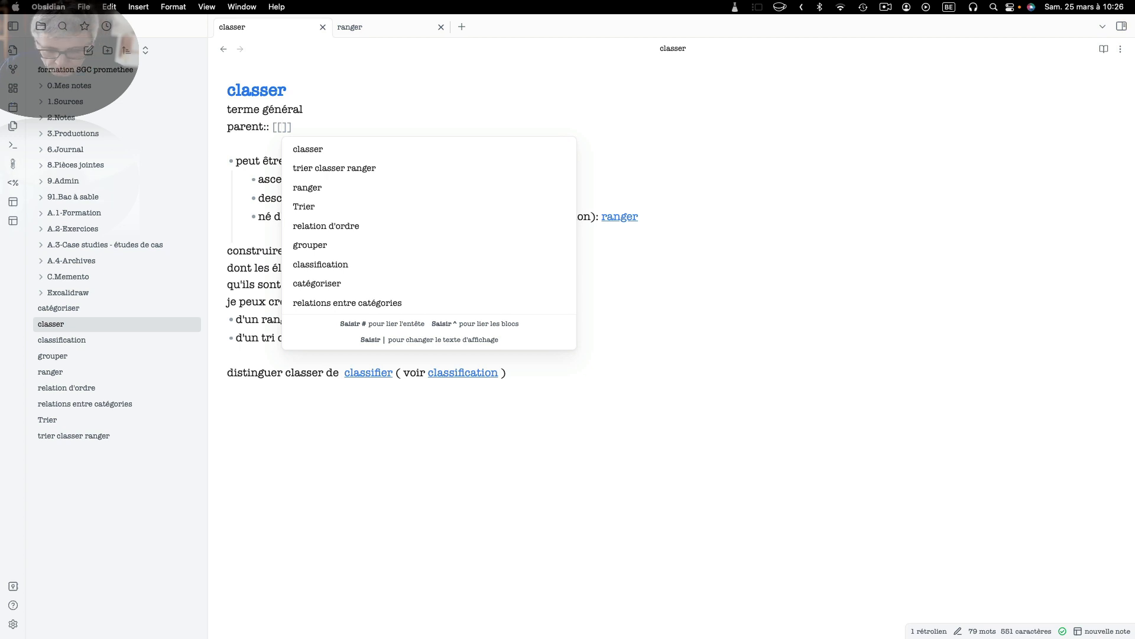
{"action": "type", "text": "tri"}
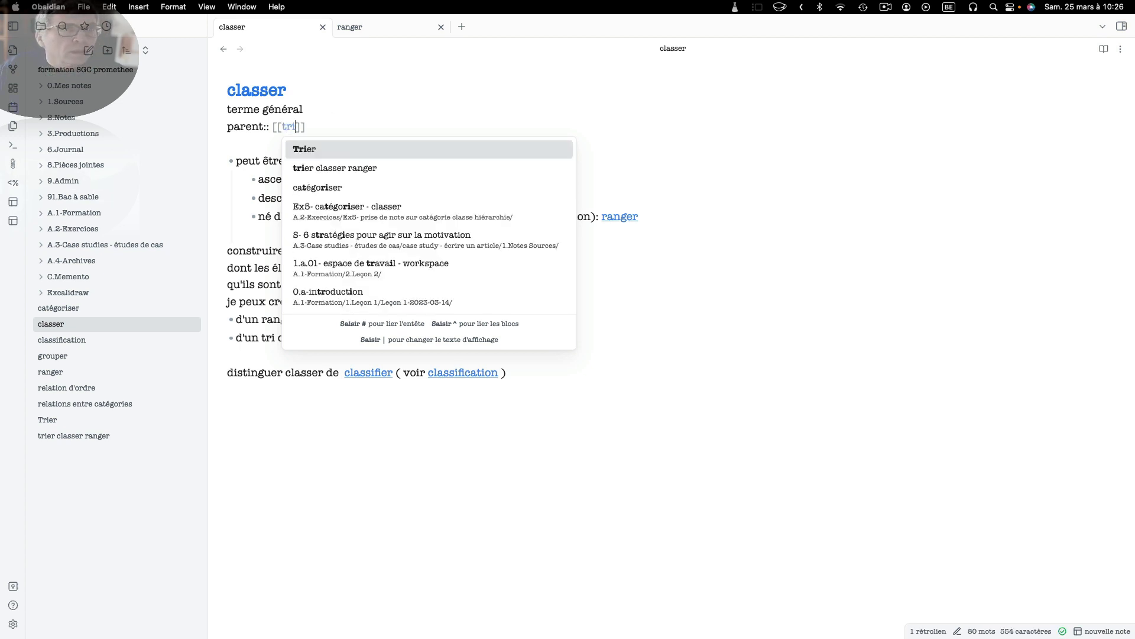
{"action": "left_click", "coordinate": [334, 168]}
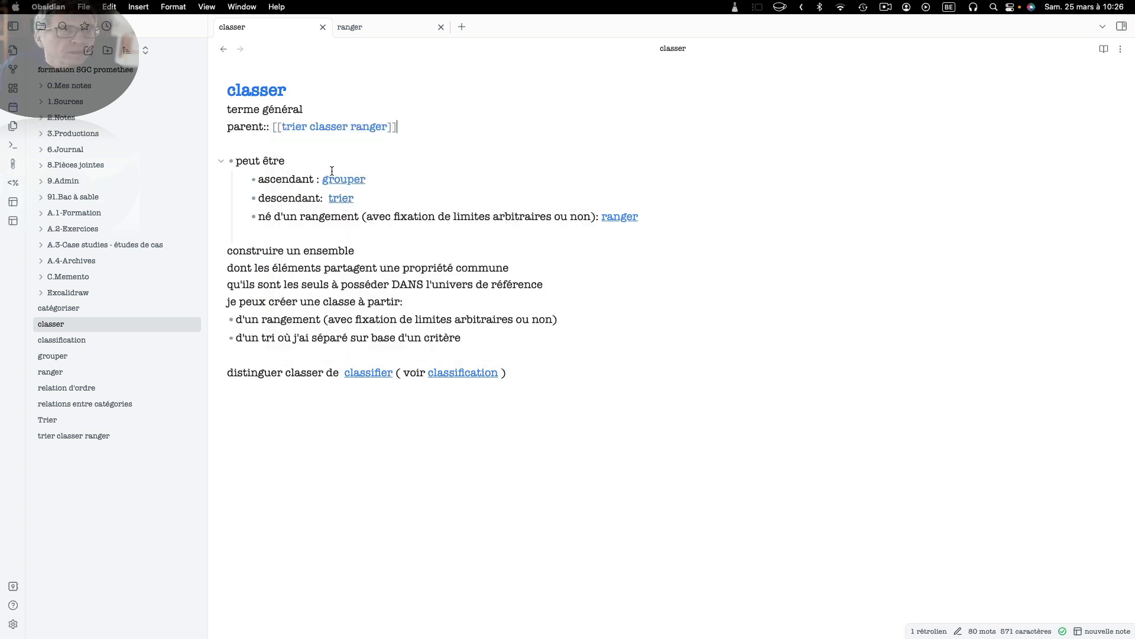
{"action": "left_click", "coordinate": [315, 494]}
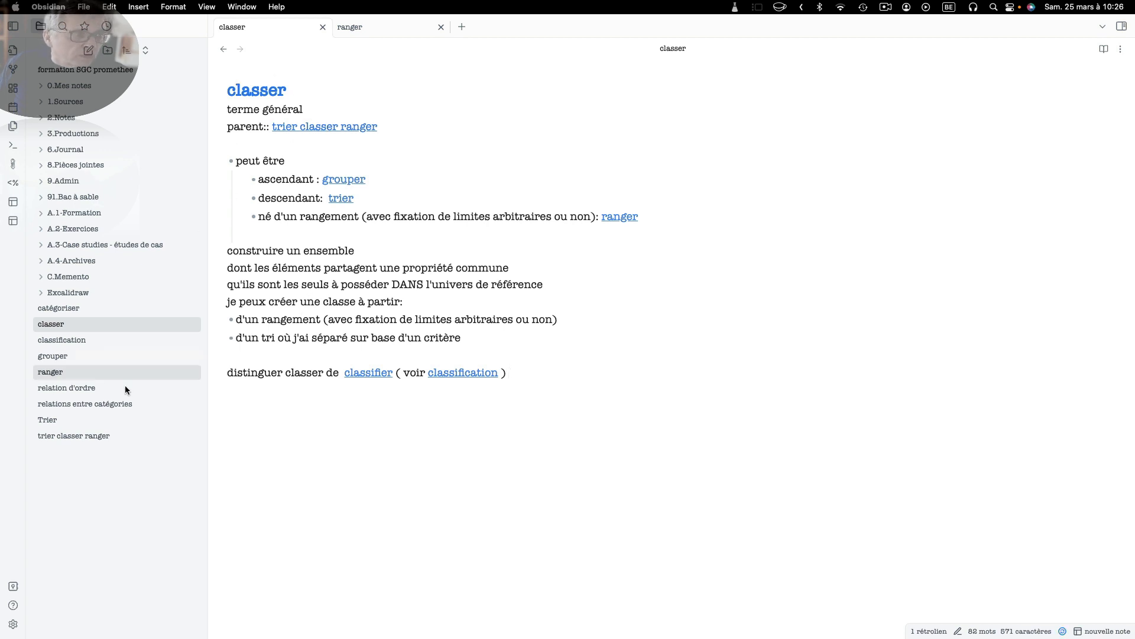
Step: Open the classification note and correct "objerctif" to "objectif" in its first line
{"action": "left_click", "coordinate": [60, 341]}
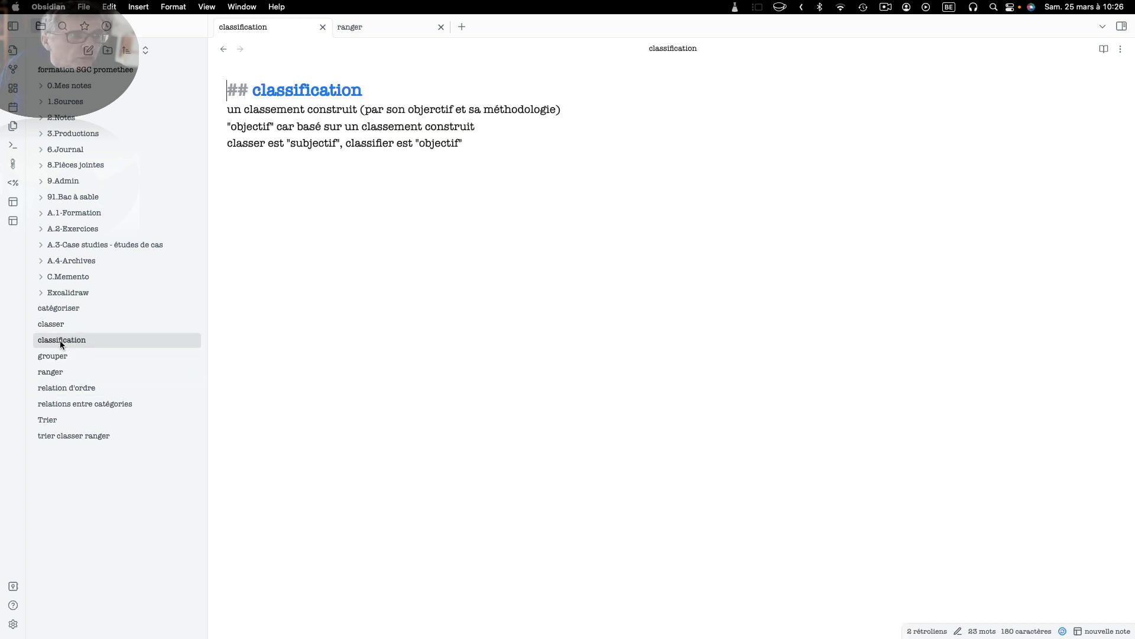
{"action": "left_click", "coordinate": [436, 109]}
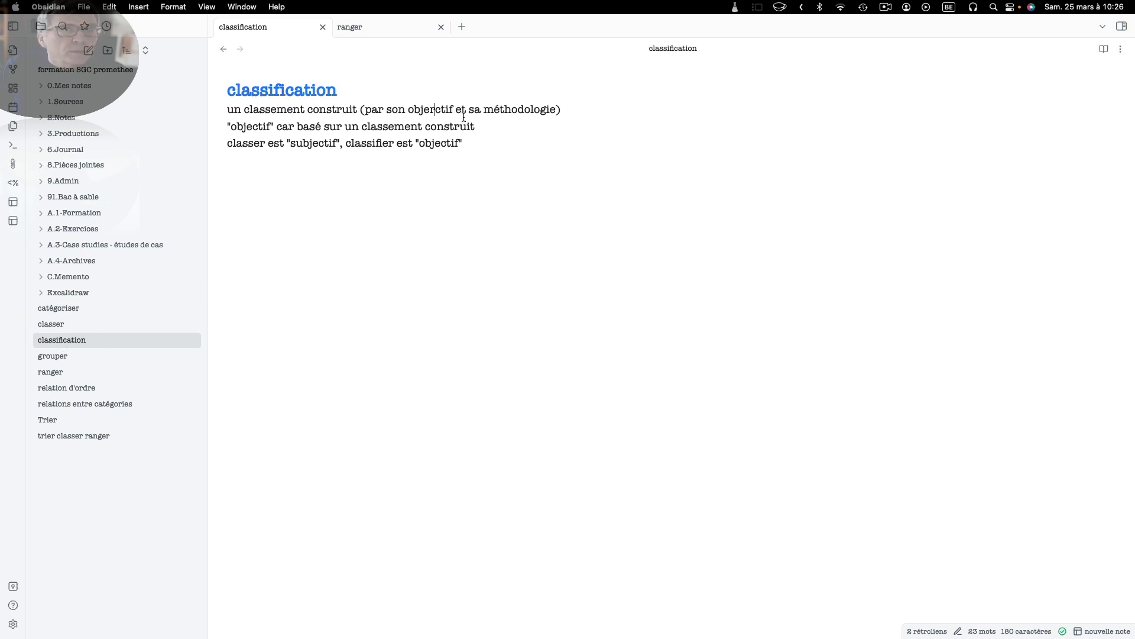
{"action": "key", "text": "BackSpace"}
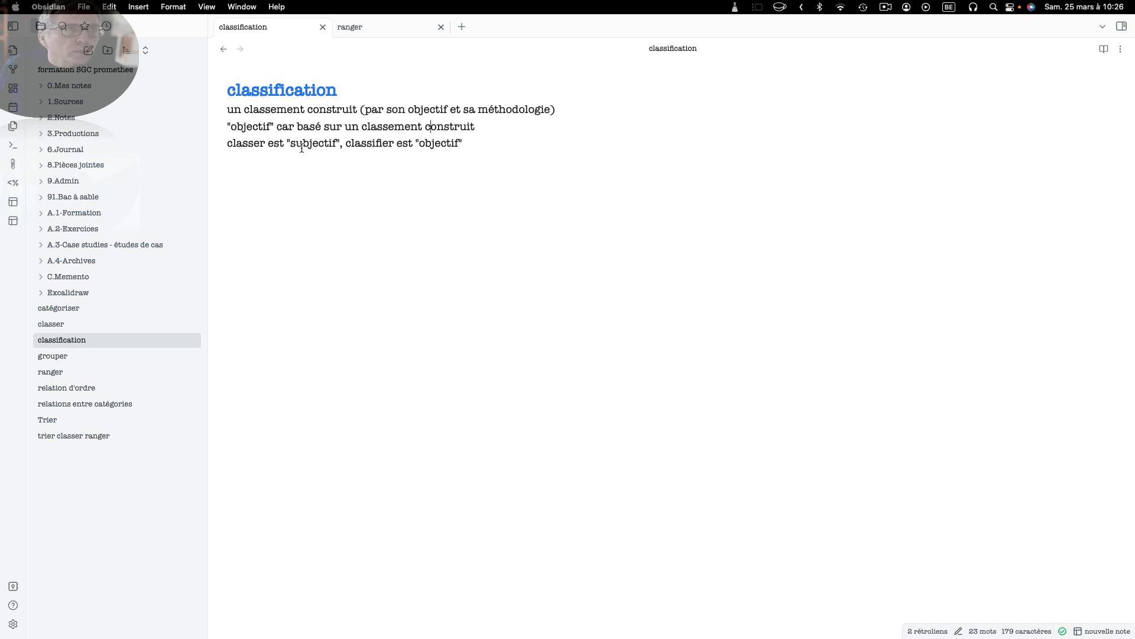
Step: Turn the word "classer" in the classification note's last line into a note link
{"action": "double_click", "coordinate": [249, 143]}
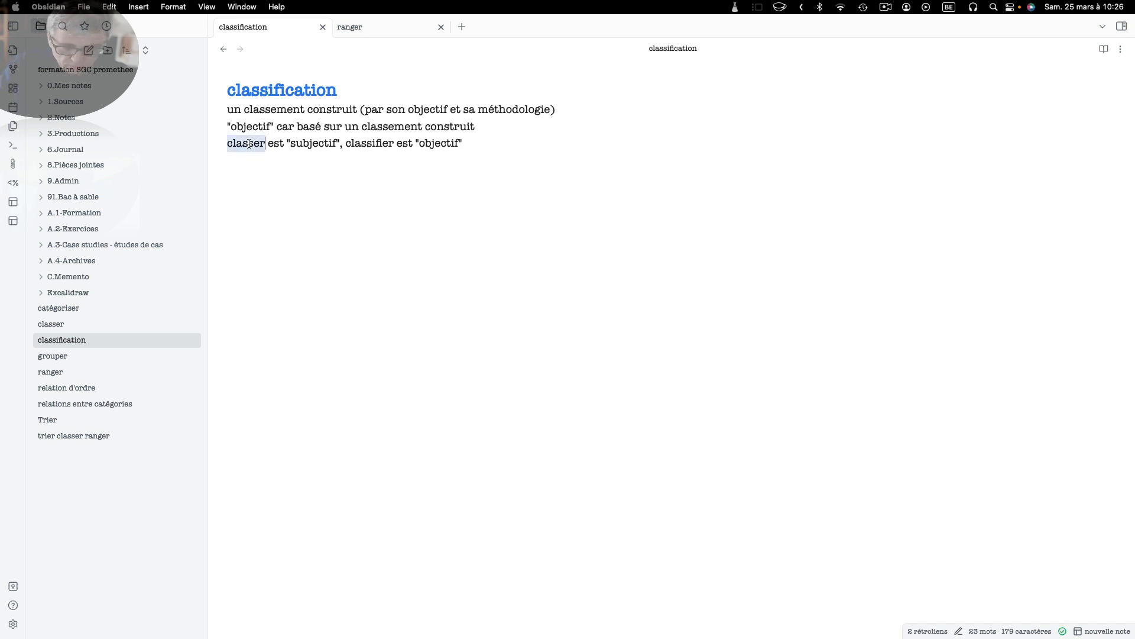
{"action": "type", "text": "[["}
{"action": "left_click", "coordinate": [333, 204]}
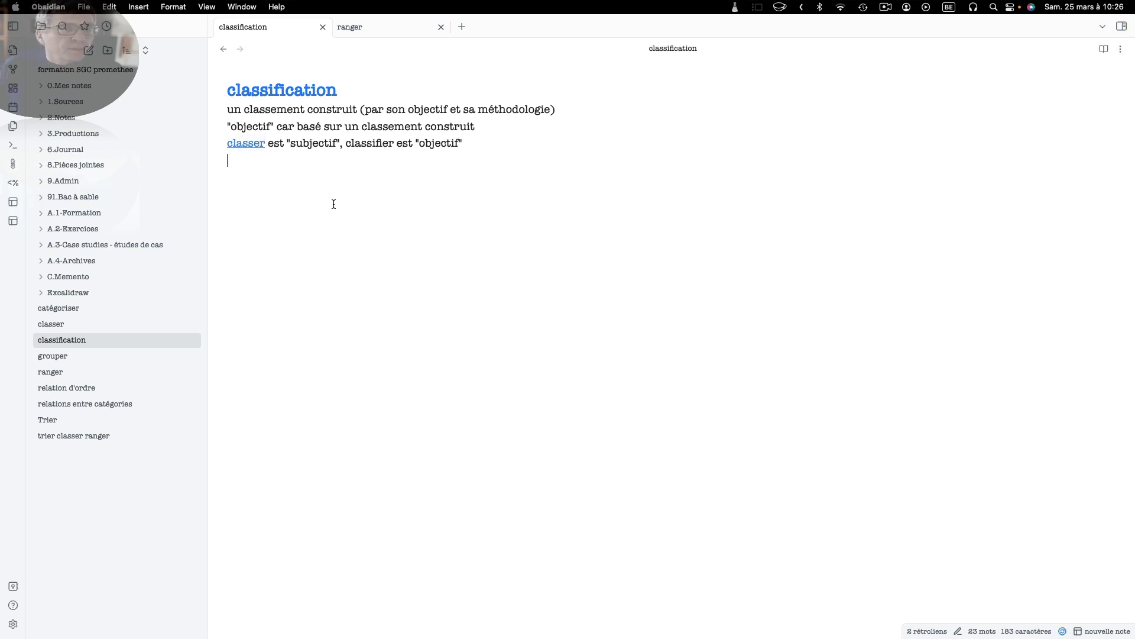
Step: Follow the link to the classer note and add the indented line "classer est subjectif" below the "distinguer classer de" line
{"action": "left_click", "coordinate": [249, 146]}
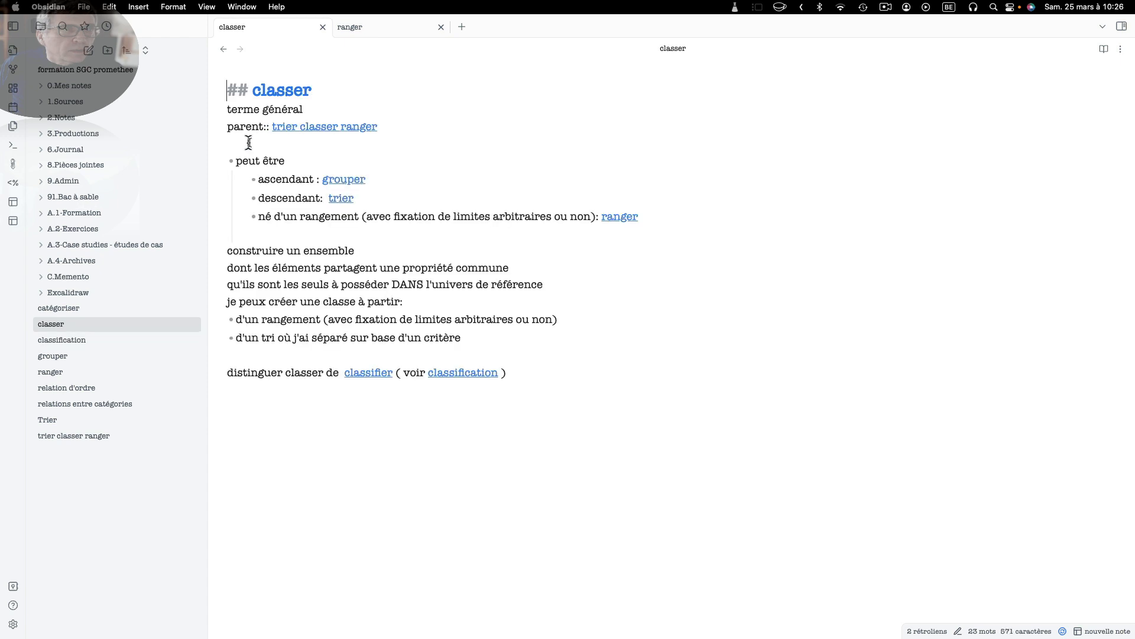
{"action": "left_click", "coordinate": [541, 373]}
{"action": "key", "text": "Return"}
{"action": "key", "text": "Tab"}
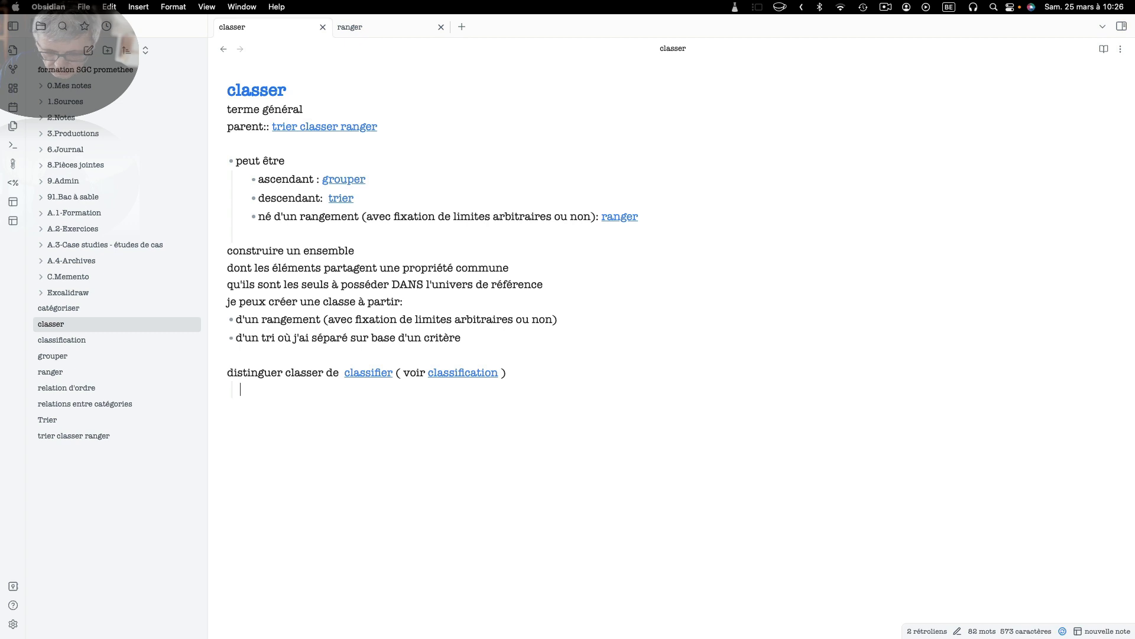
{"action": "type", "text": "classer erst "}
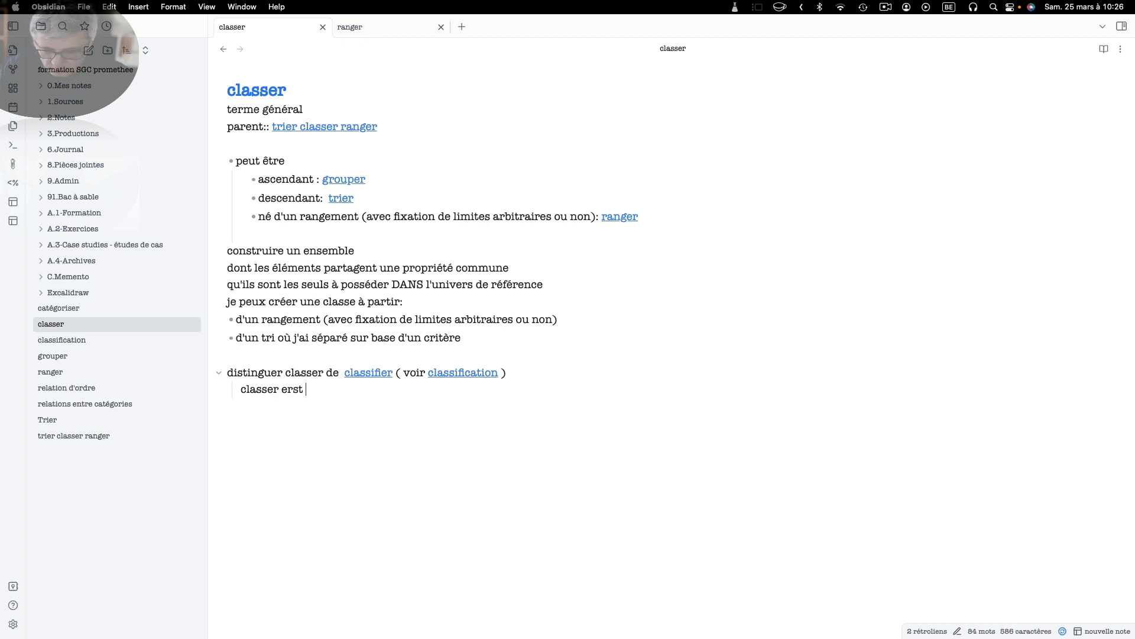
{"action": "type", "text": "subjectif"}
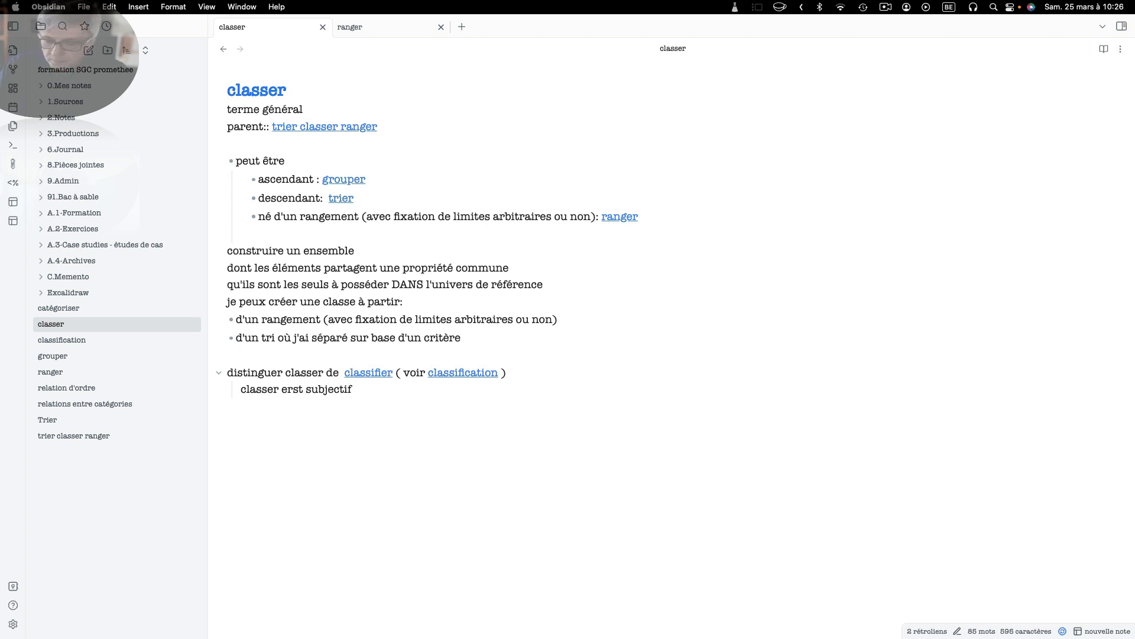
{"action": "key", "text": "BackSpace"}
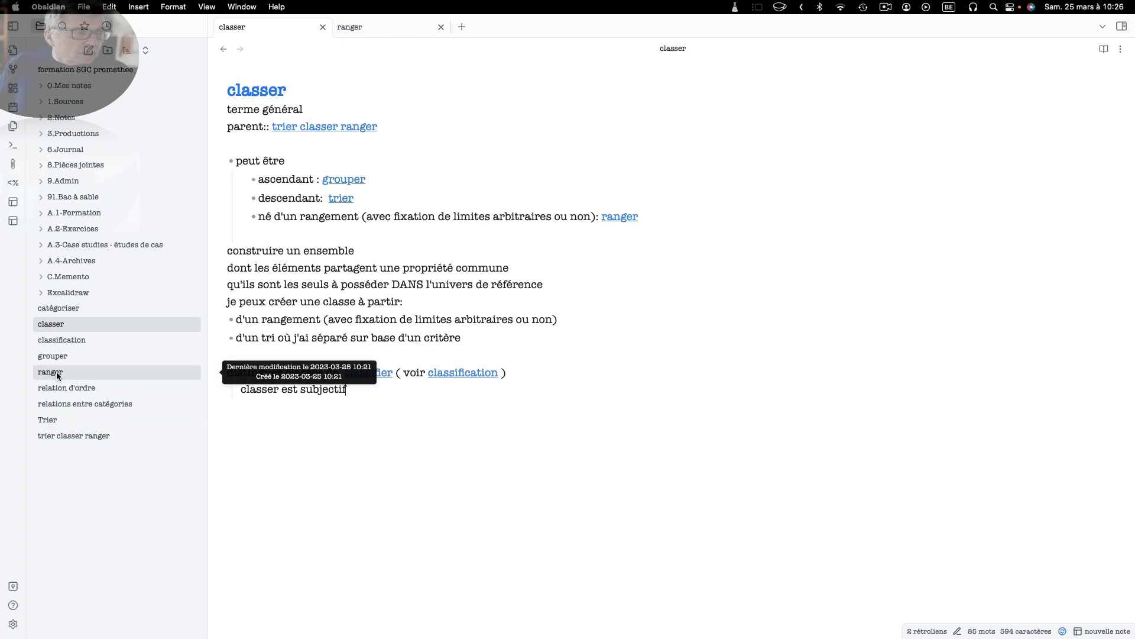
{"action": "left_click", "coordinate": [335, 424]}
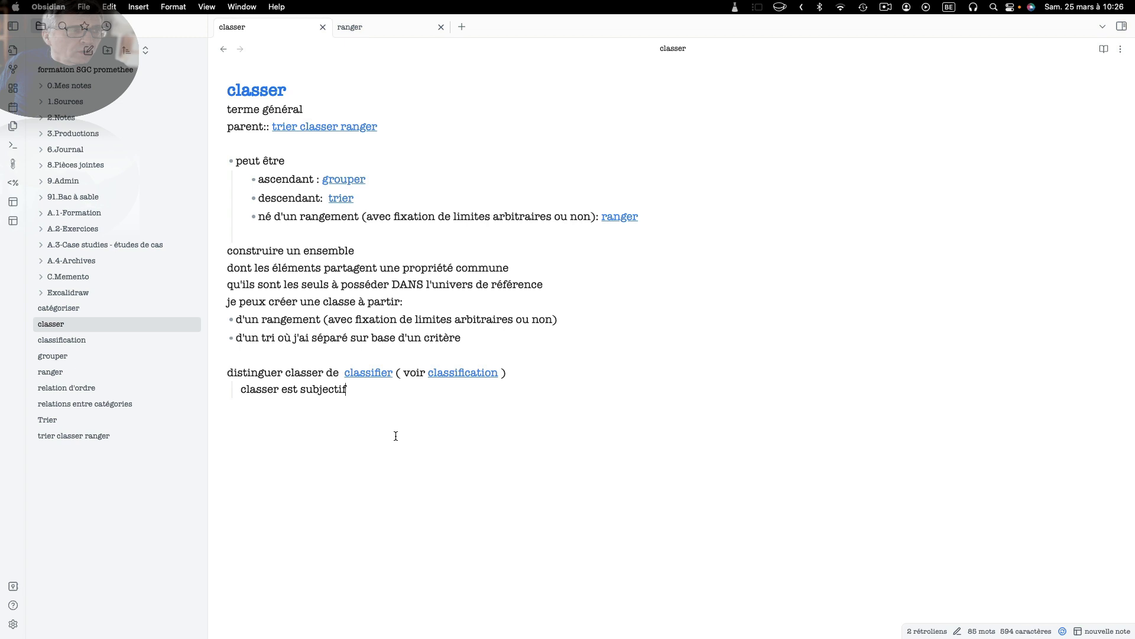
{"action": "left_click", "coordinate": [65, 437]}
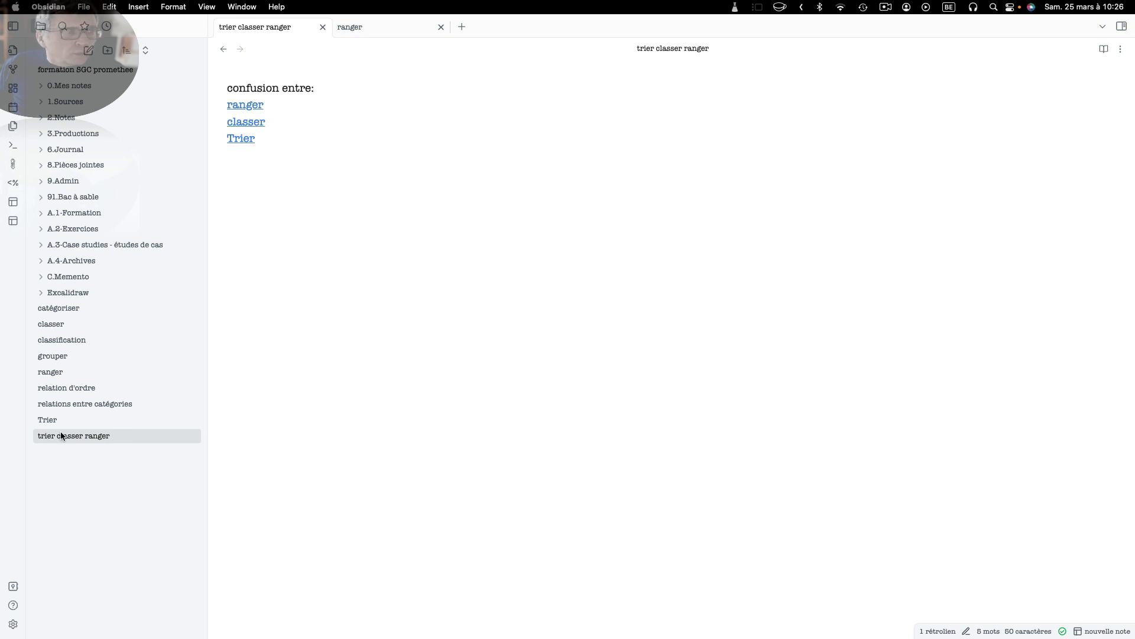
{"action": "left_click", "coordinate": [57, 324]}
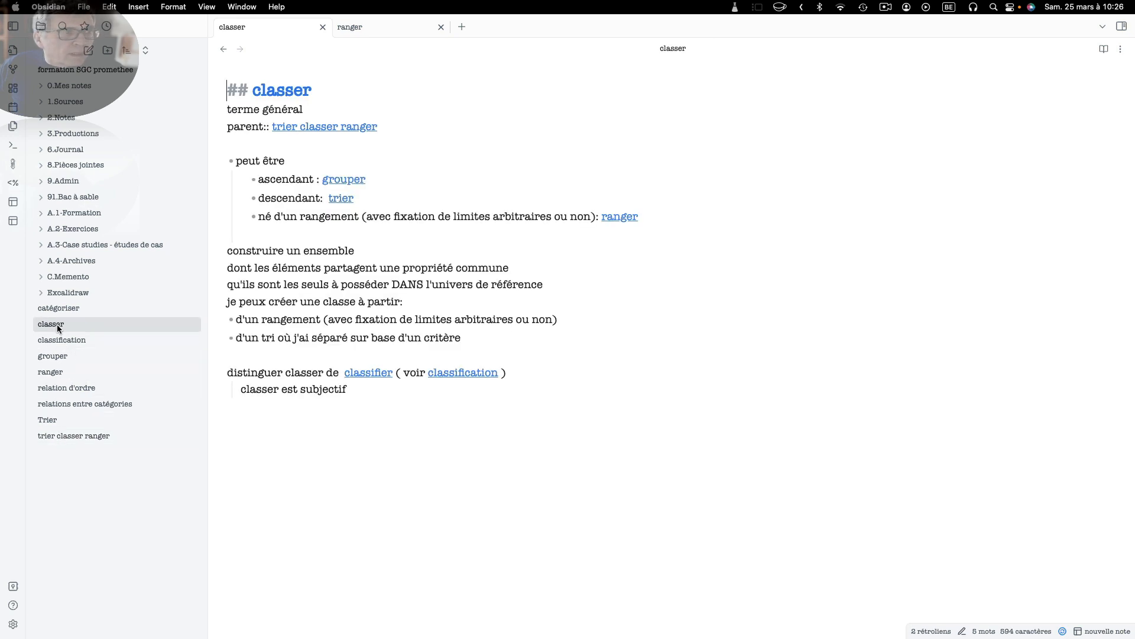
{"action": "left_click", "coordinate": [658, 49]}
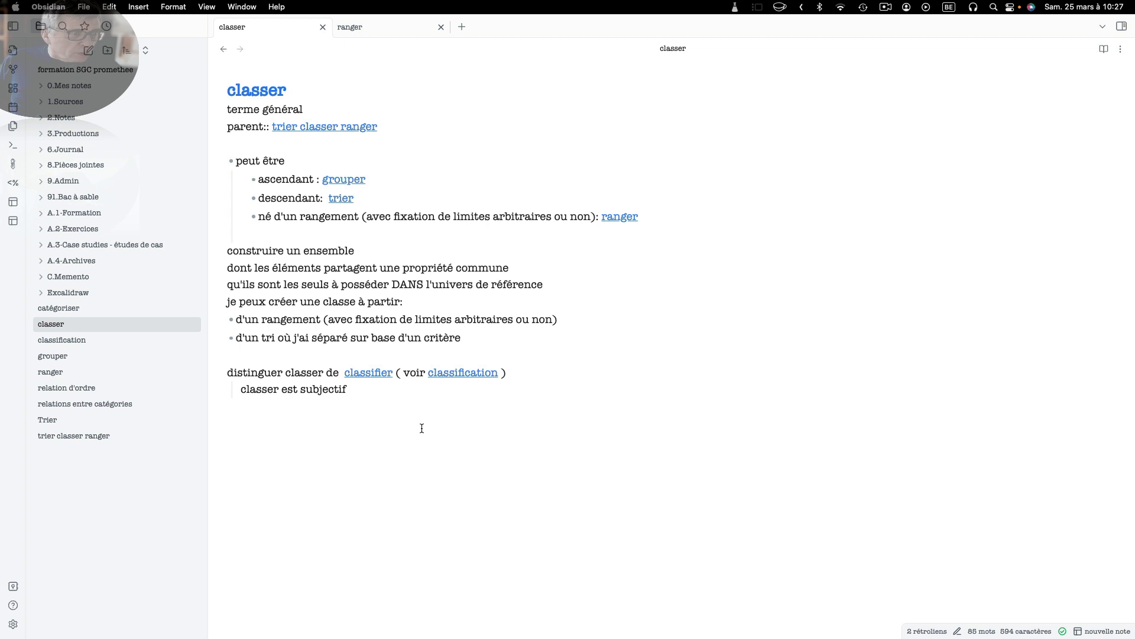
Step: Rename the "Trier" note as "trier" with a lowercase initial
{"action": "left_click", "coordinate": [48, 421]}
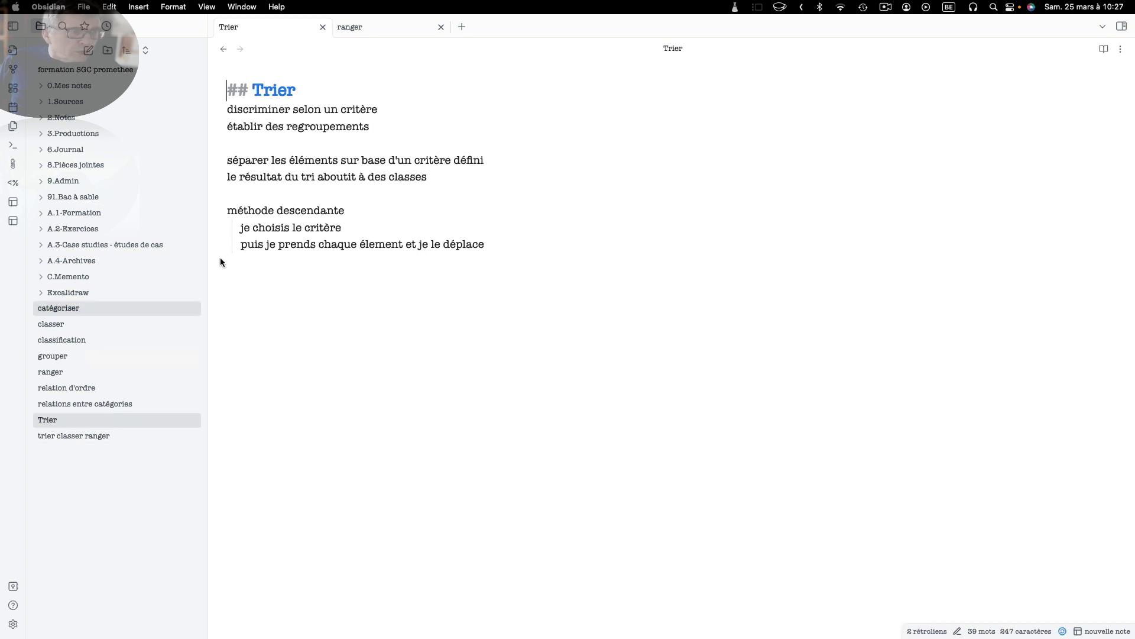
{"action": "left_click", "coordinate": [685, 50]}
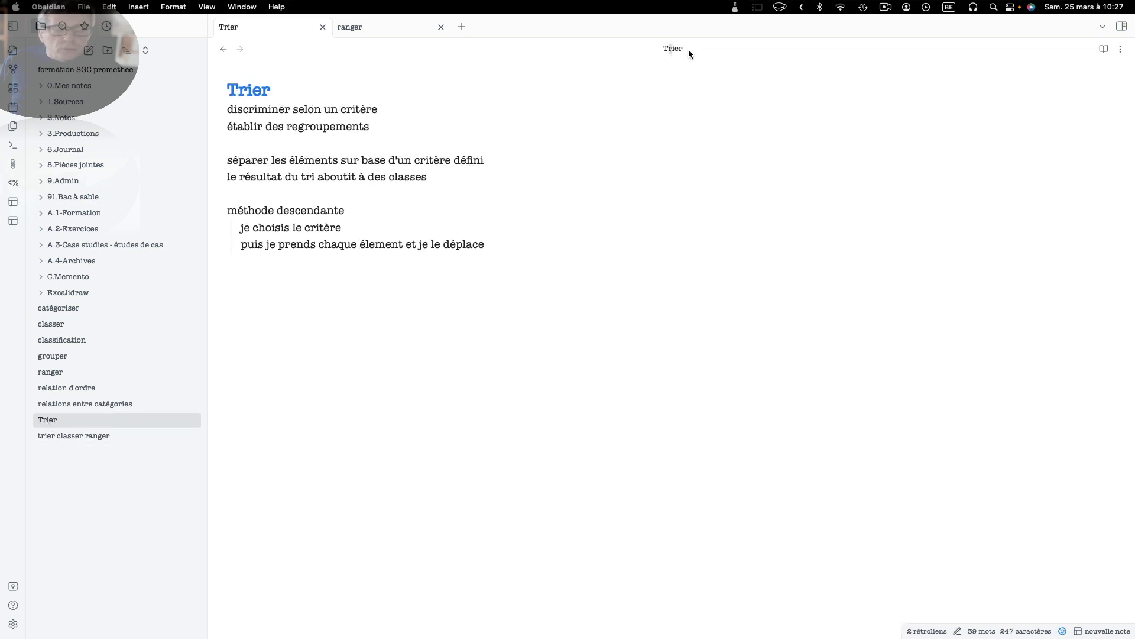
{"action": "key", "text": "BackSpace"}
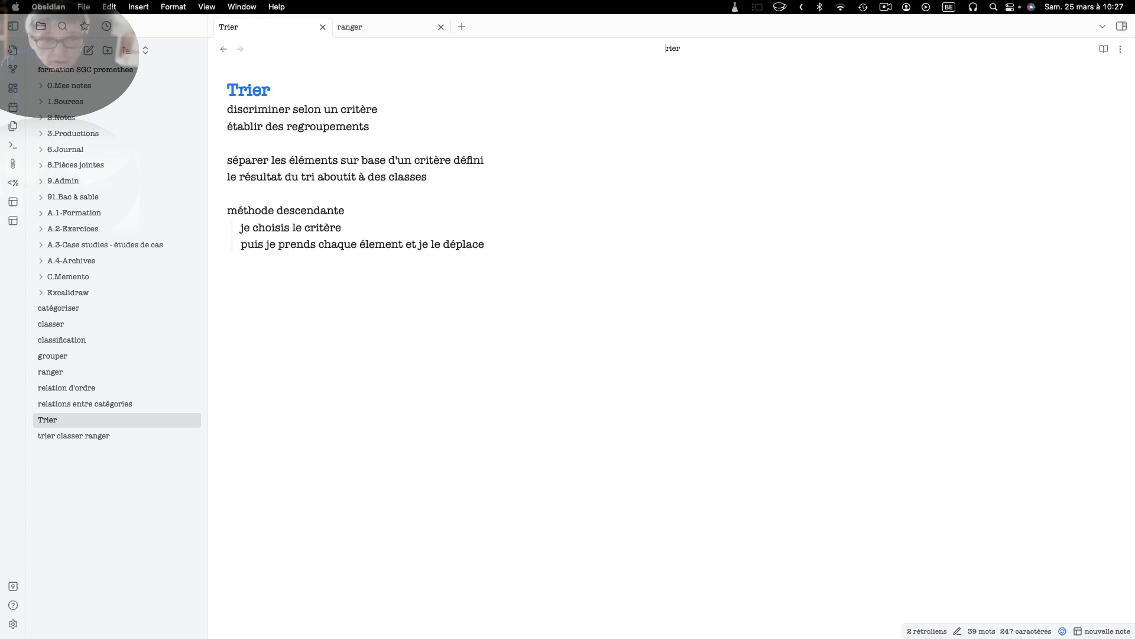
{"action": "type", "text": "t"}
{"action": "key", "text": "Return"}
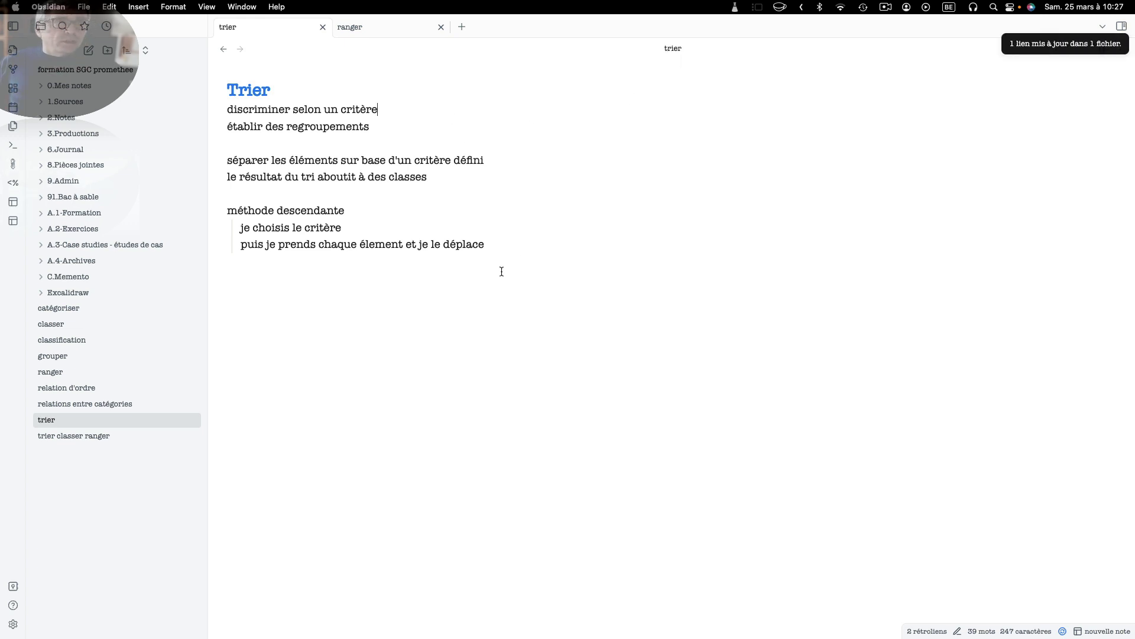
{"action": "left_click", "coordinate": [480, 284]}
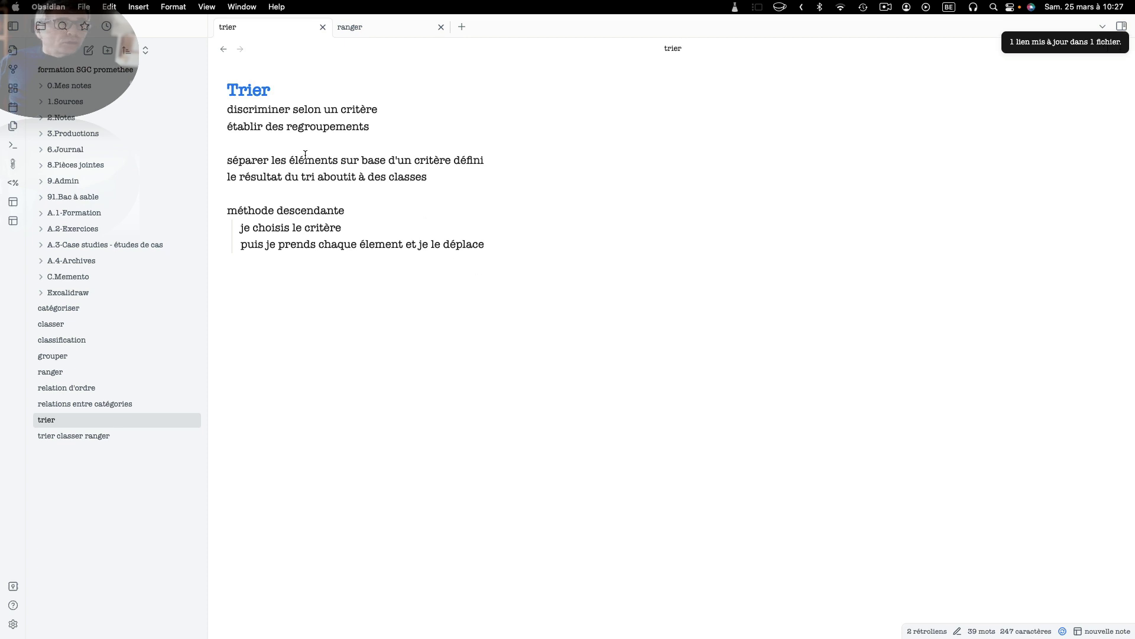
Step: Turn "critère" in the line "je choisis le critère" of the trier note into a note link
{"action": "left_click", "coordinate": [283, 92]}
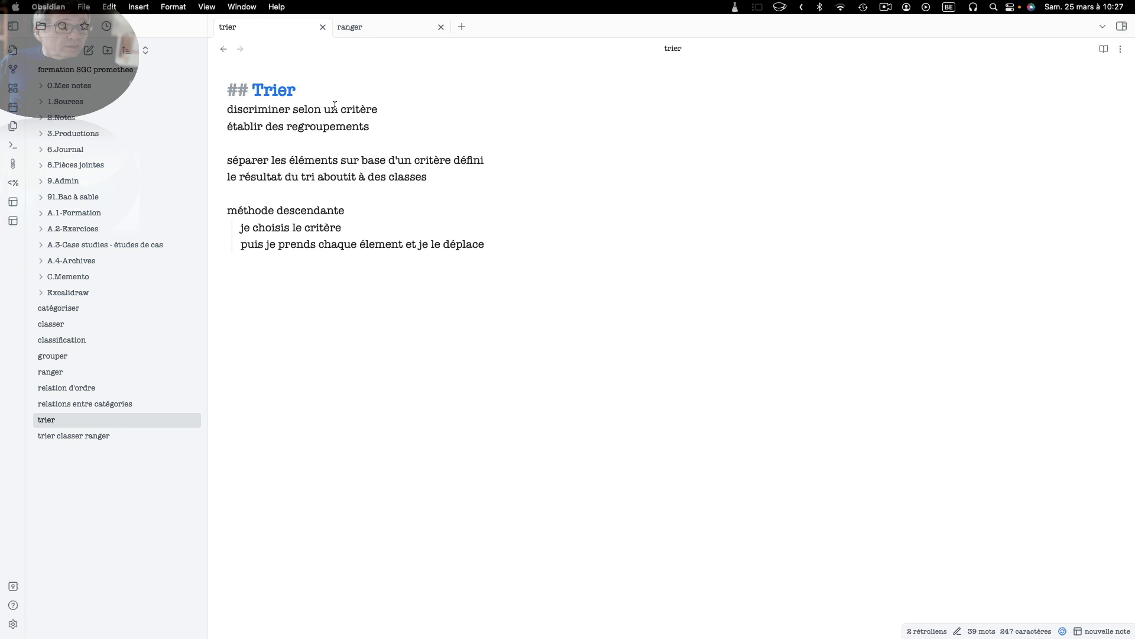
{"action": "left_click", "coordinate": [674, 218]}
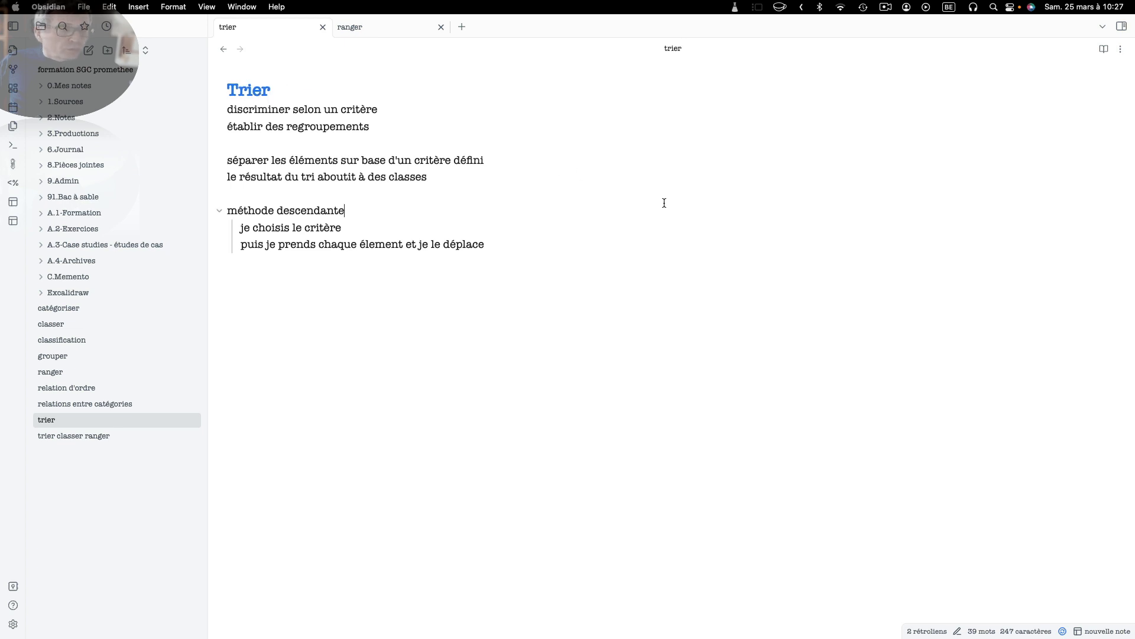
{"action": "double_click", "coordinate": [316, 229]}
{"action": "type", "text": "[["}
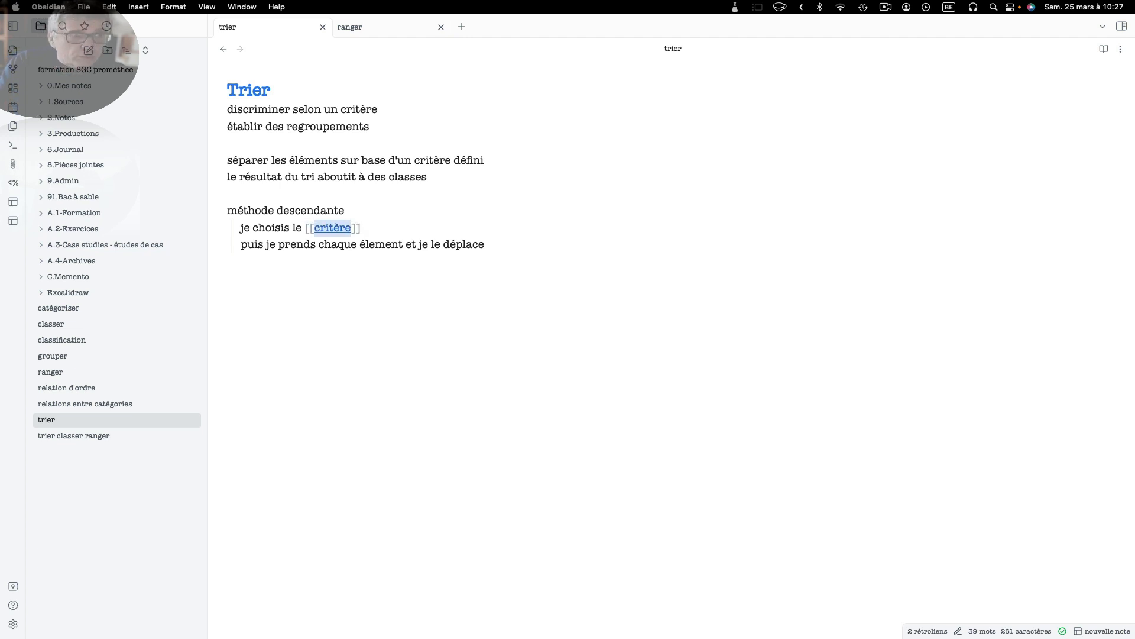
{"action": "left_click", "coordinate": [368, 353]}
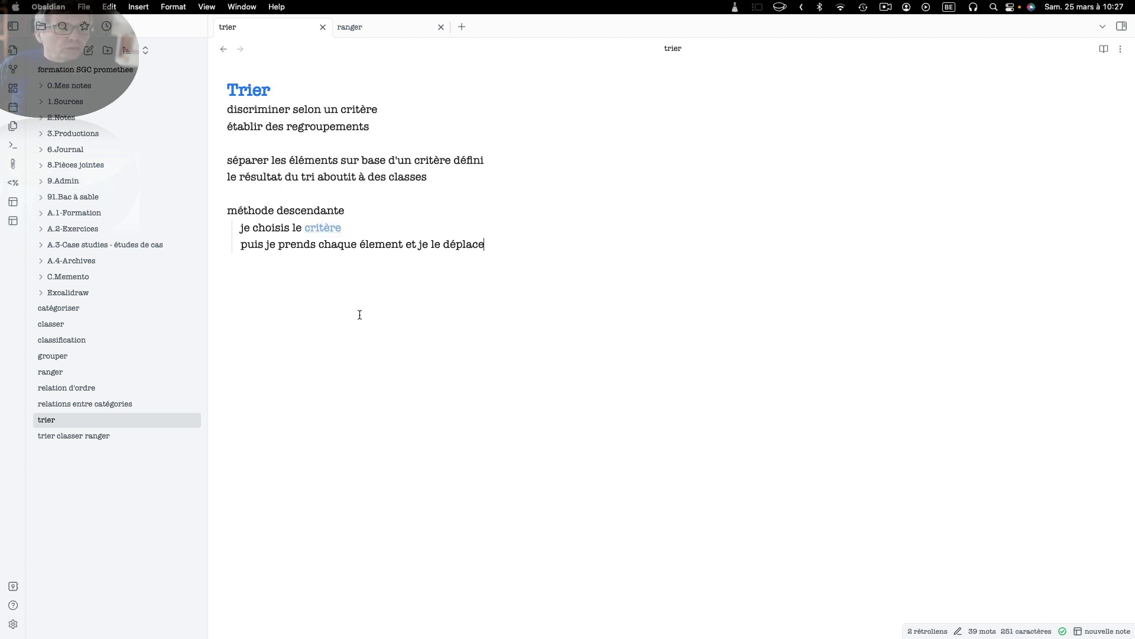
Step: Create the critère note from its link and write "synonyme de" followed by the bullets "propriété" and "qualité"
{"action": "left_click", "coordinate": [327, 228]}
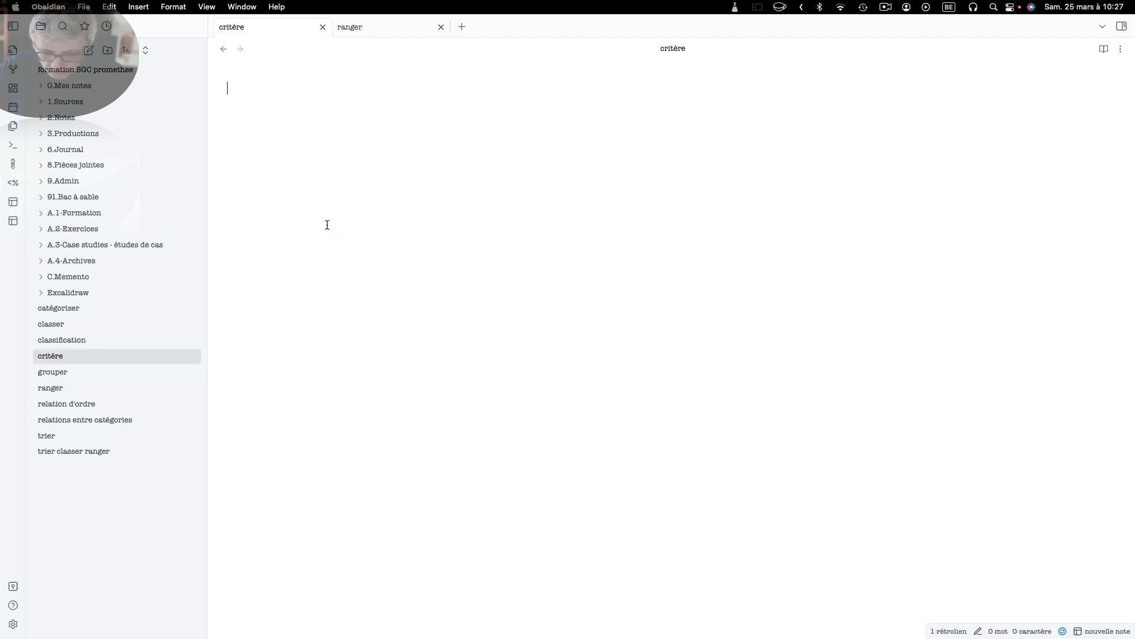
{"action": "type", "text": "synony"}
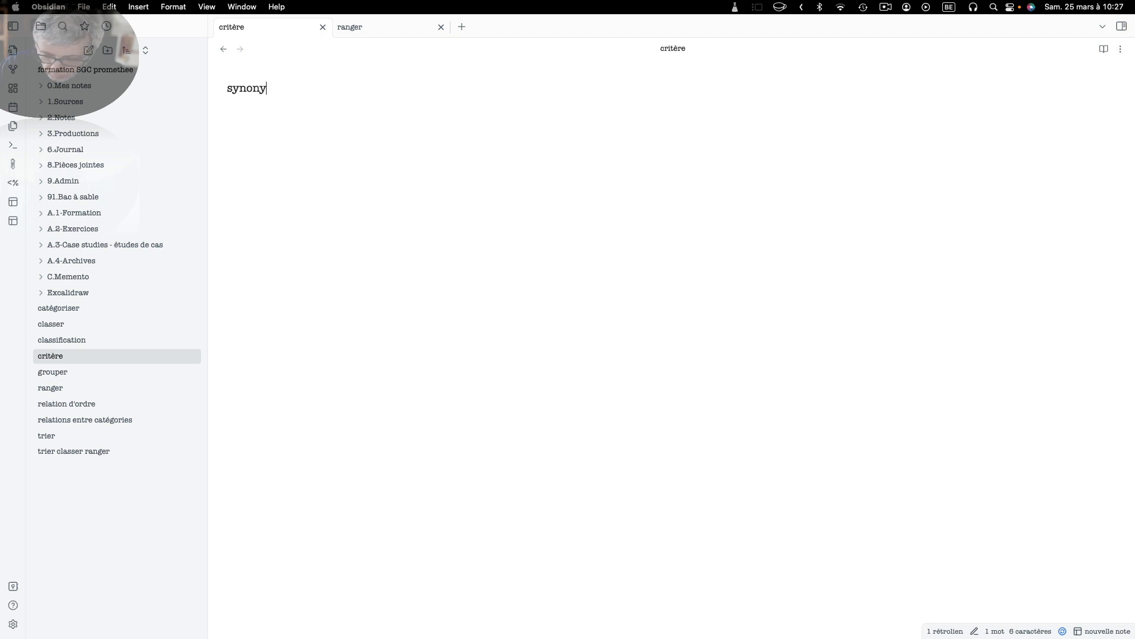
{"action": "type", "text": "me de"}
{"action": "key", "text": "Return"}
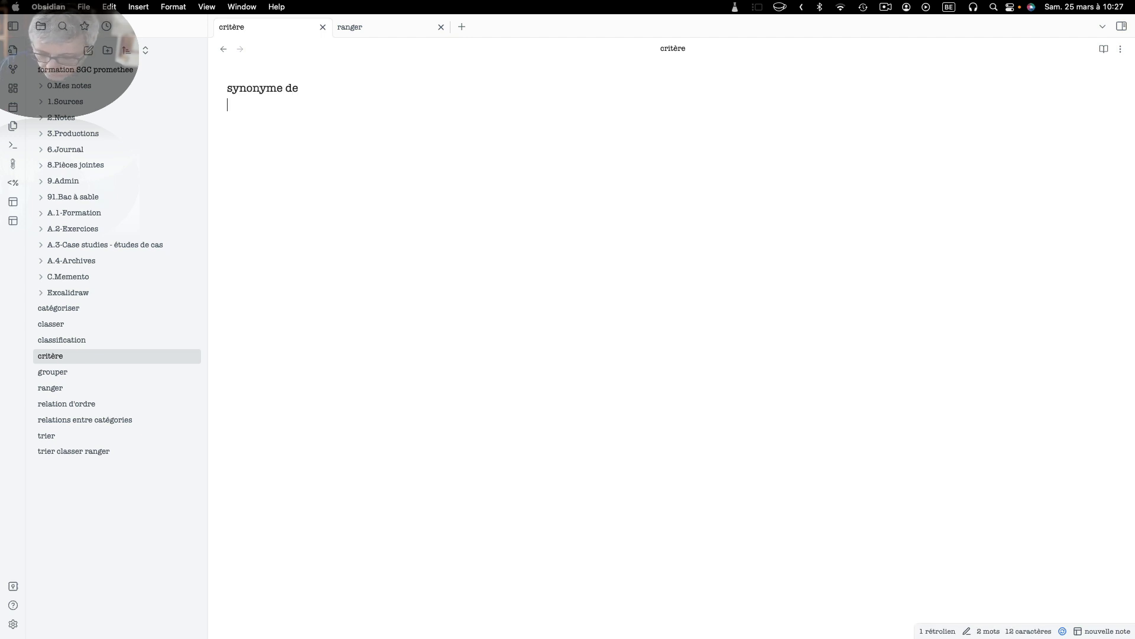
{"action": "type", "text": "- prop"}
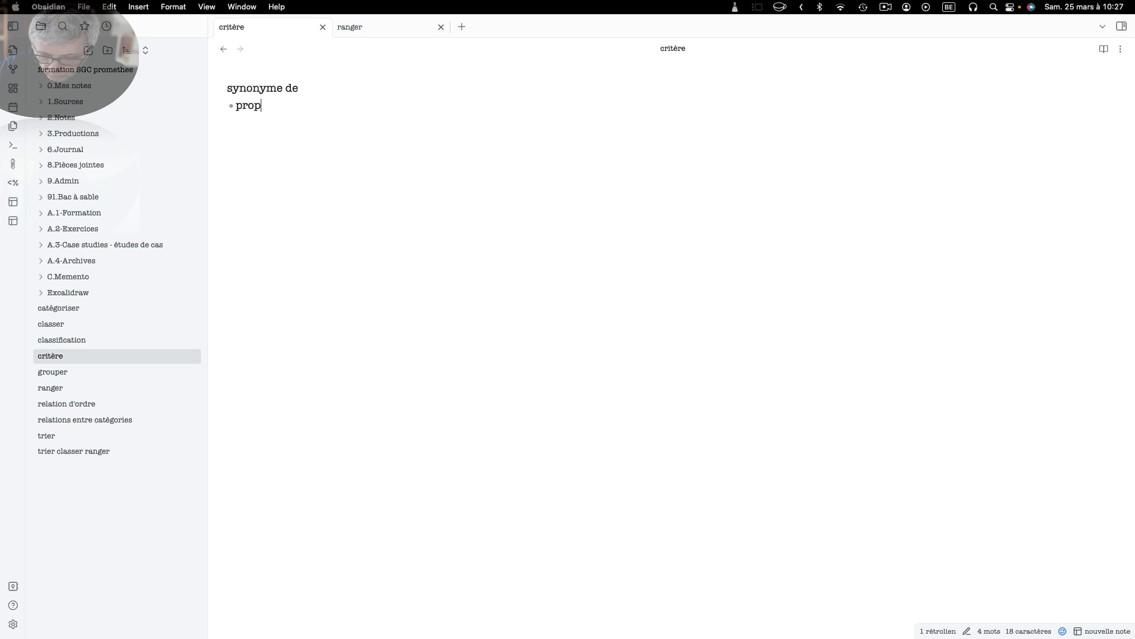
{"action": "type", "text": "riété"}
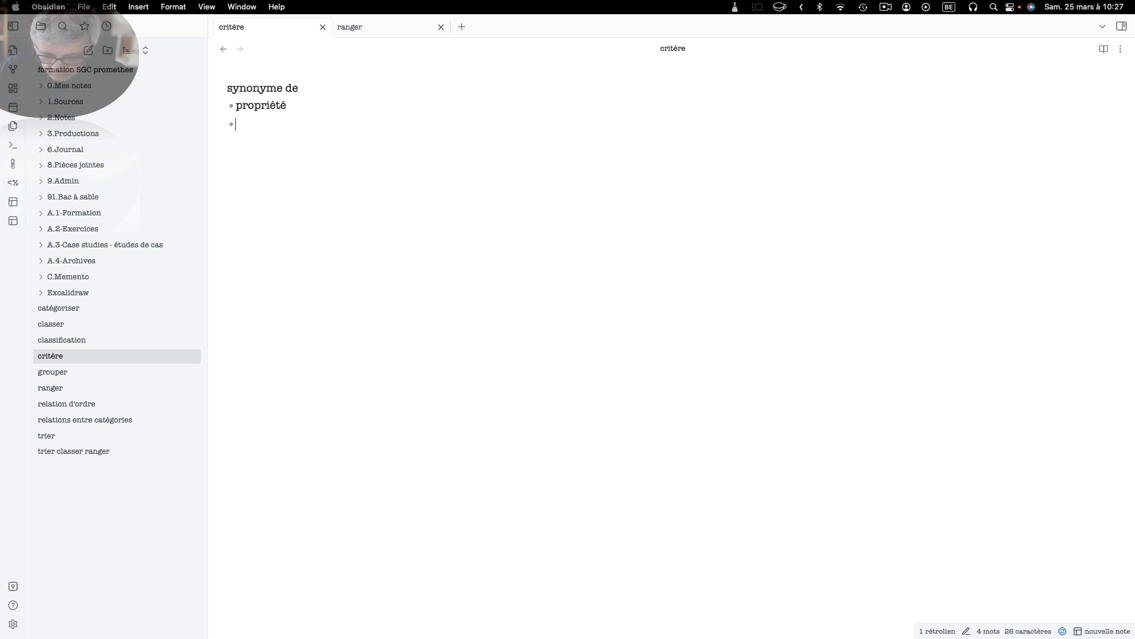
{"action": "type", "text": " - qualité\""}
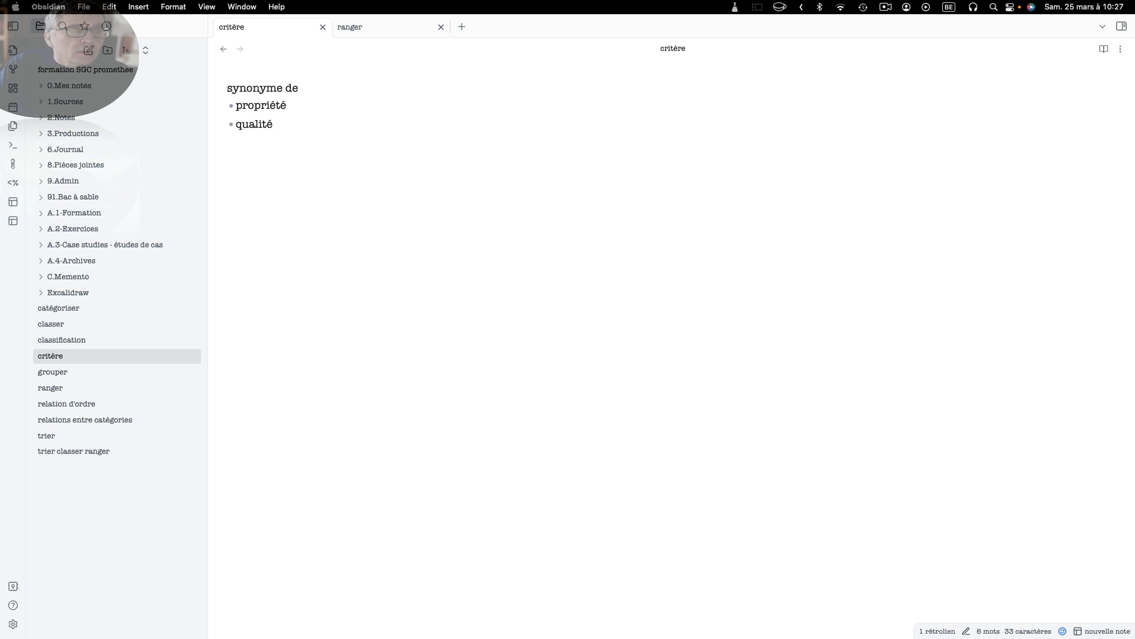
Step: End the bullet list and add the line "critère permet de trier" below a blank line
{"action": "key", "text": "BackSpace"}
{"action": "type", "text": "c"}
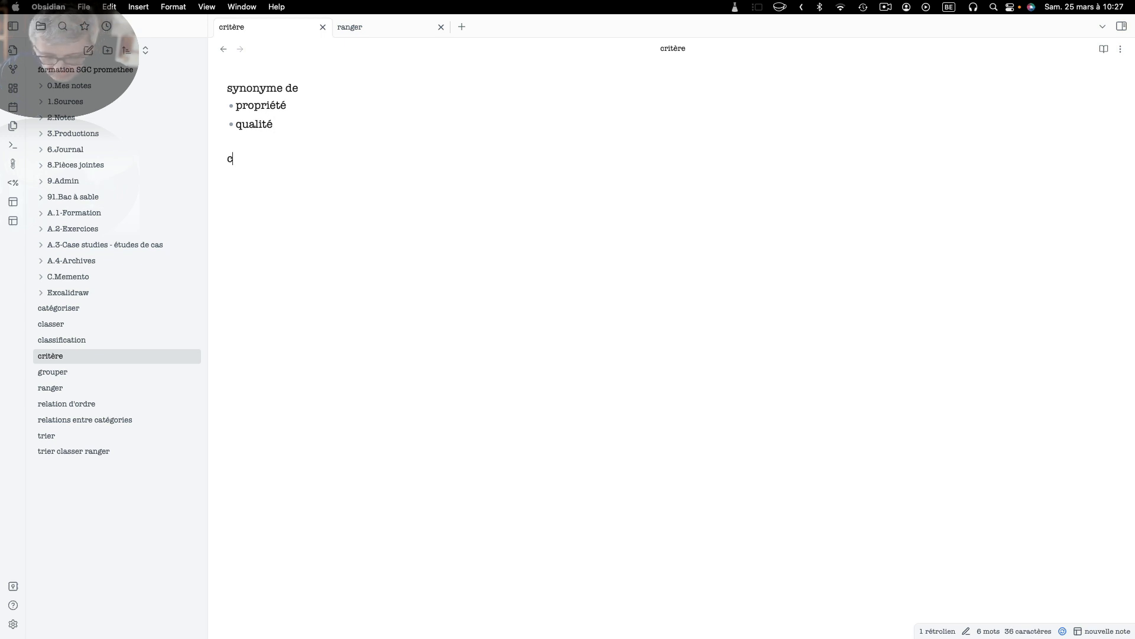
{"action": "type", "text": "ritère p"}
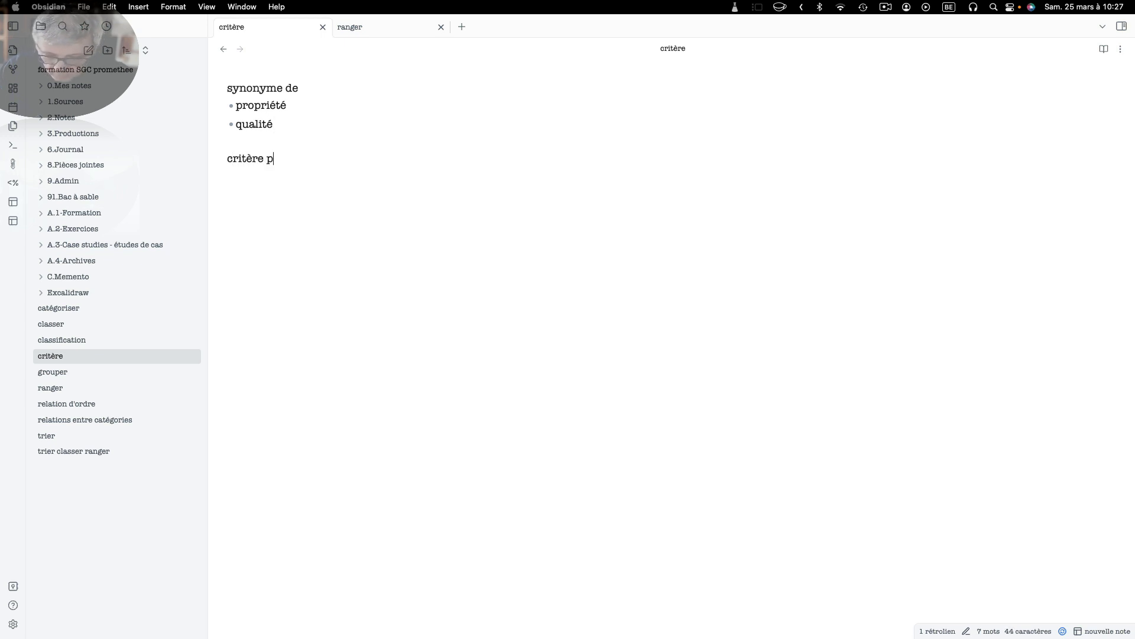
{"action": "type", "text": "ermet de trier"}
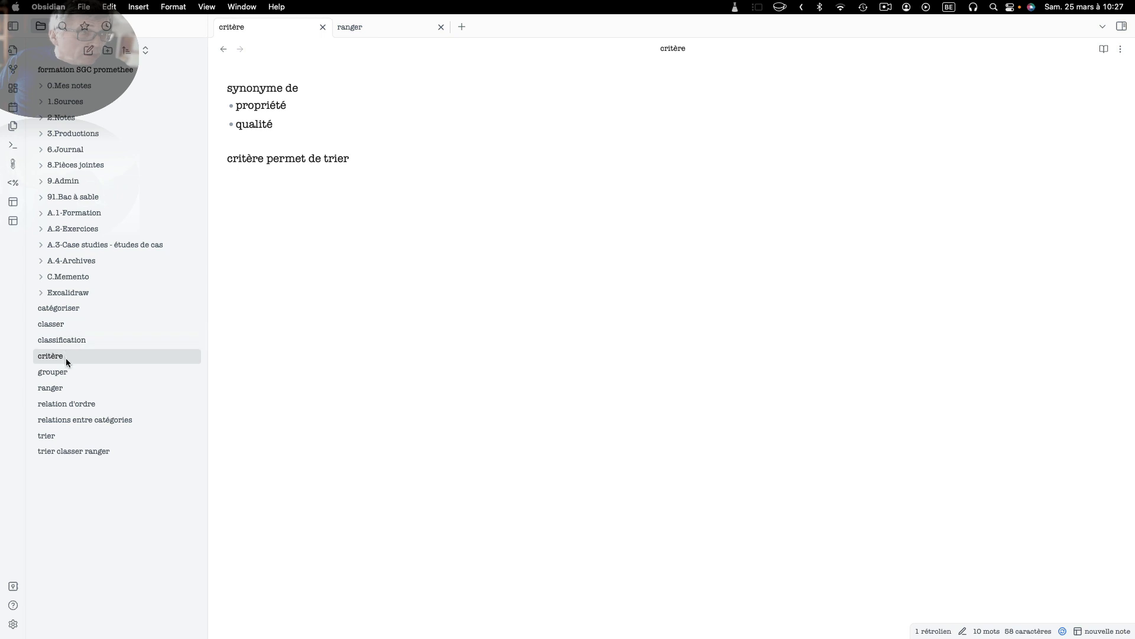
Step: Reopen the trier note through the "trier classer ranger" note and link "critère" in the line "discriminer selon un critère"
{"action": "left_click", "coordinate": [65, 450]}
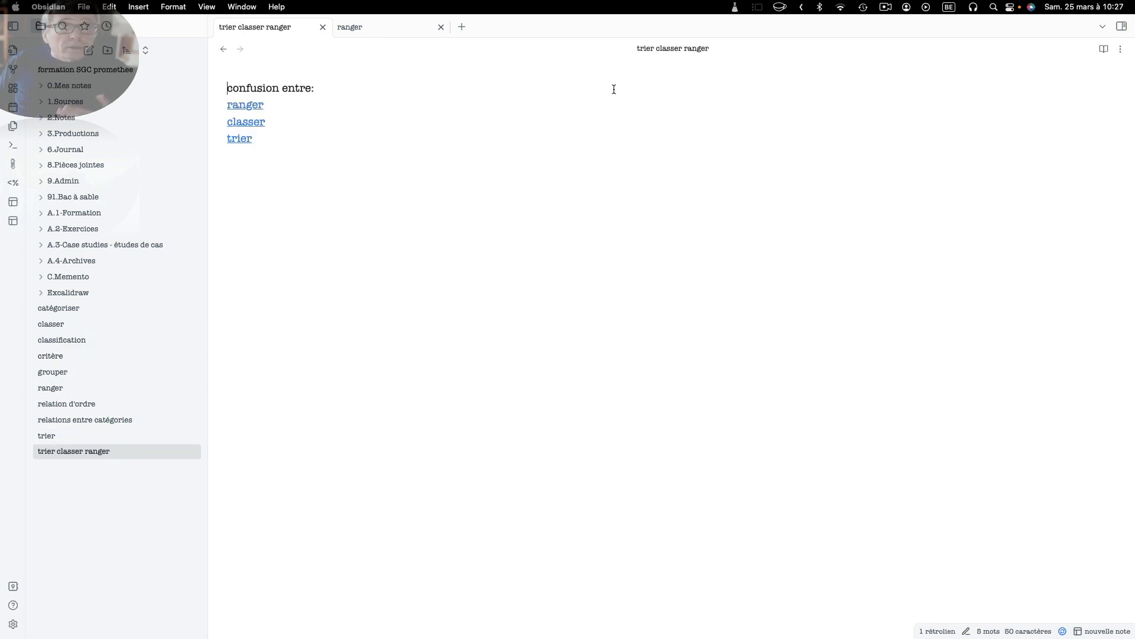
{"action": "left_click", "coordinate": [235, 138]}
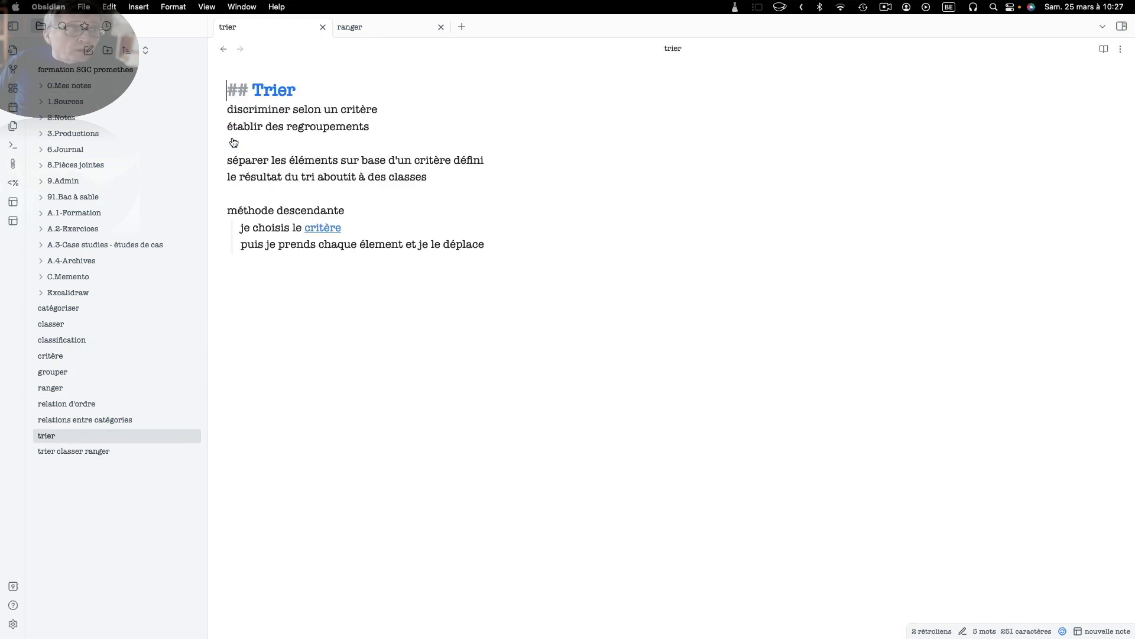
{"action": "double_click", "coordinate": [357, 110]}
{"action": "type", "text": "[["}
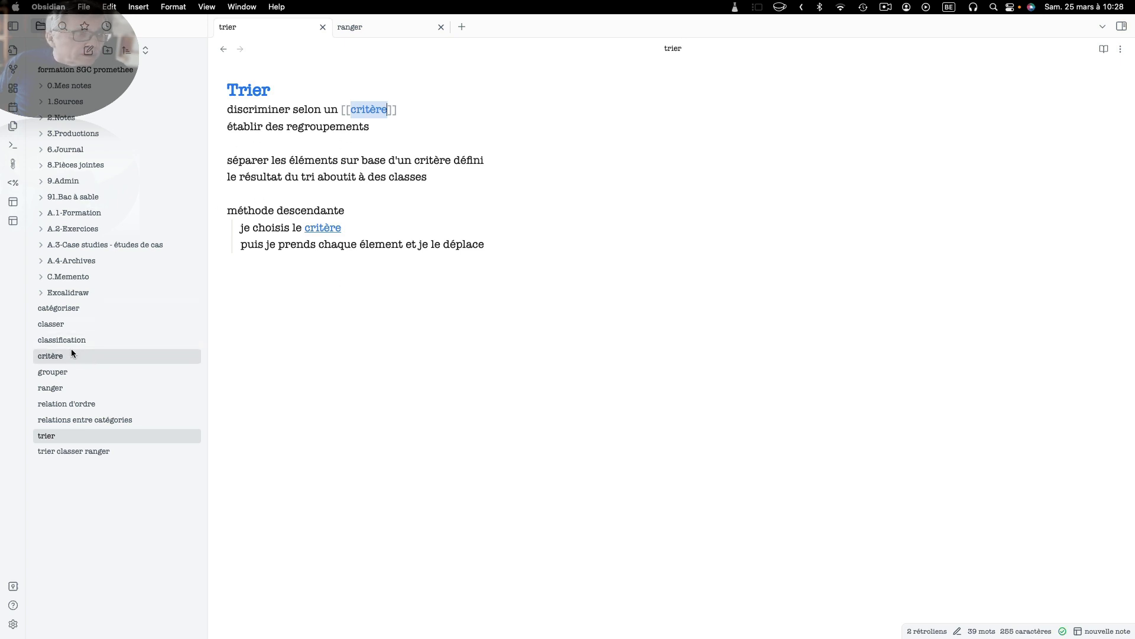
Step: Open the grouper note and turn "classer" in its first line into a link to the classer note
{"action": "left_click", "coordinate": [63, 307]}
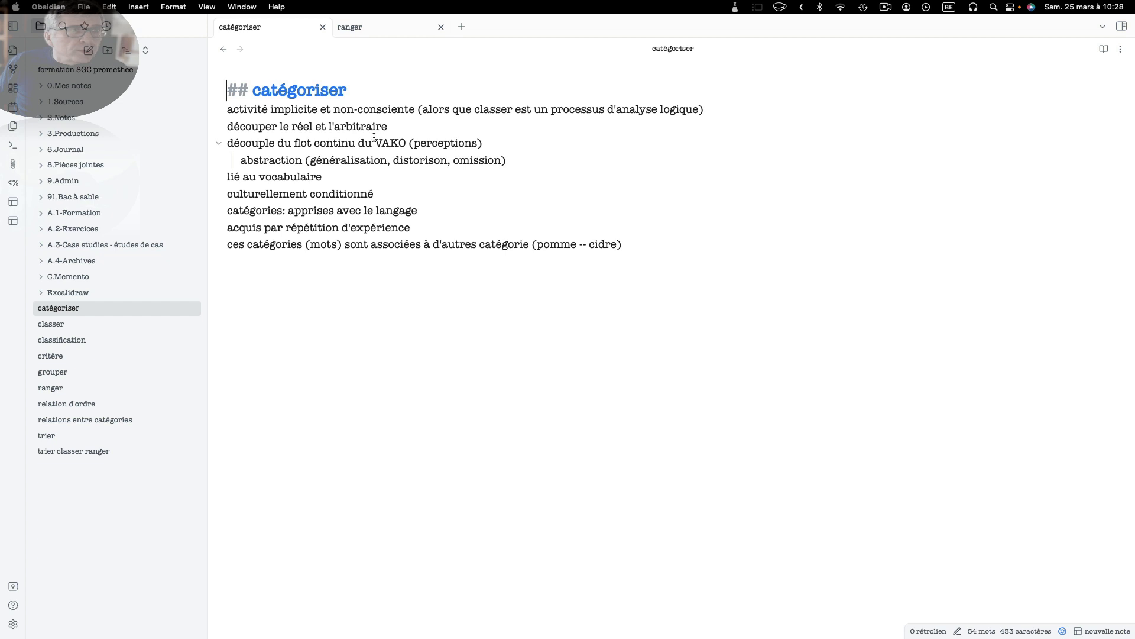
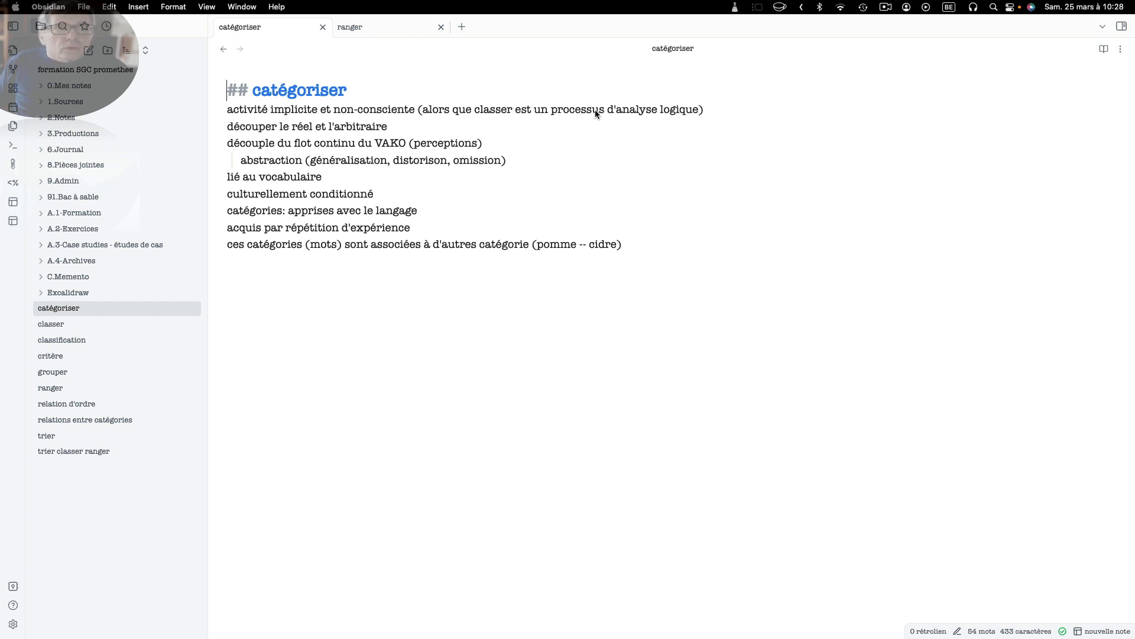
{"action": "left_click", "coordinate": [75, 356]}
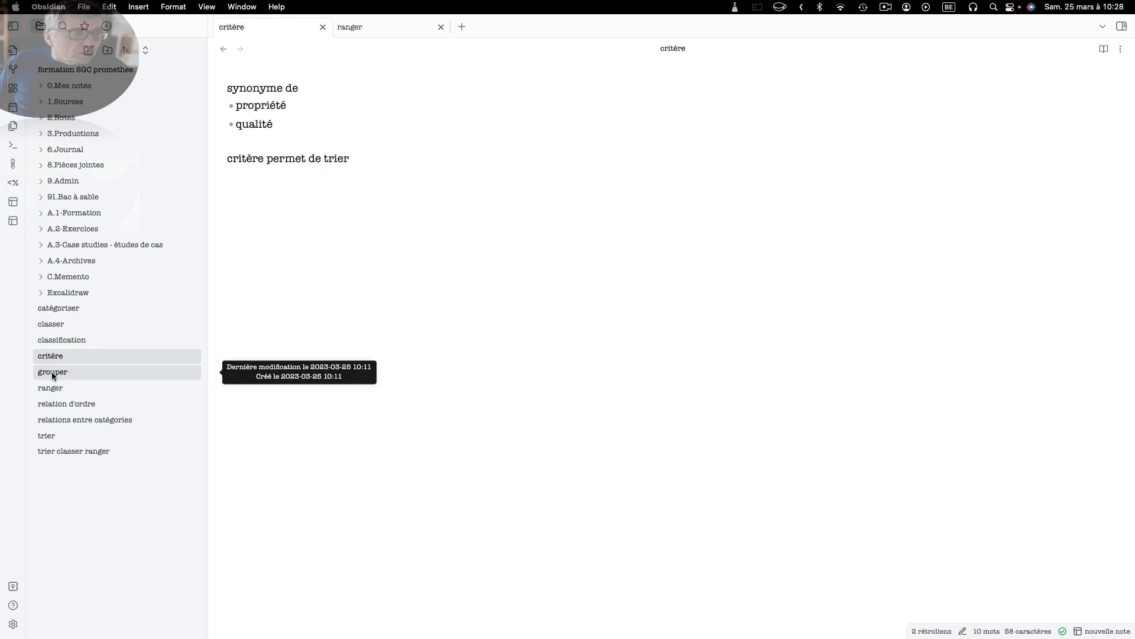
{"action": "left_click", "coordinate": [52, 371]}
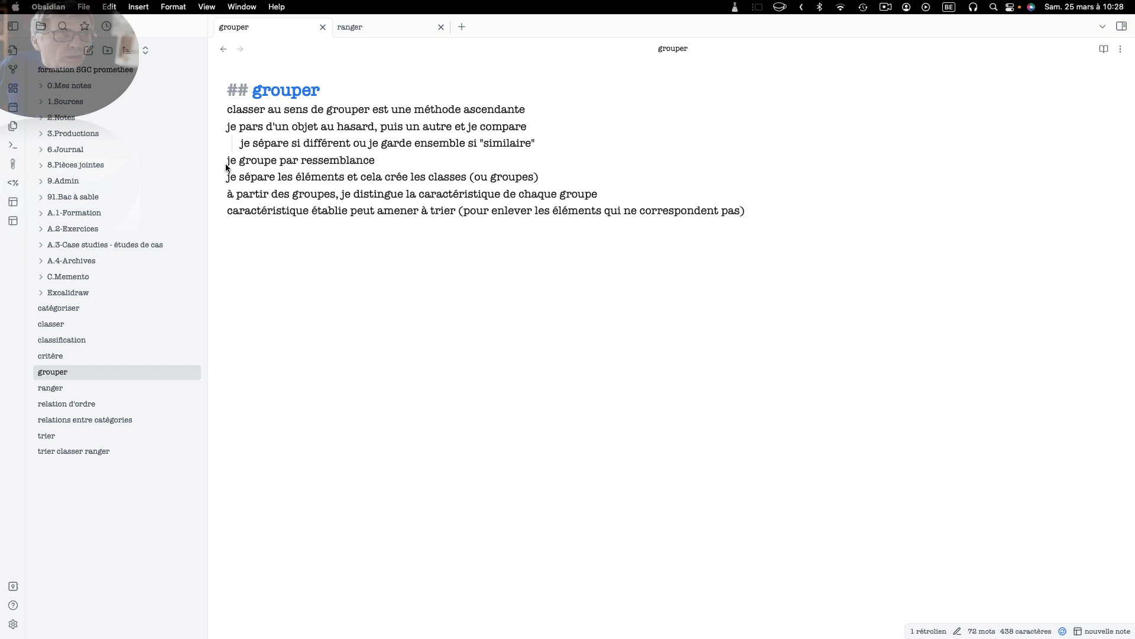
{"action": "double_click", "coordinate": [244, 110]}
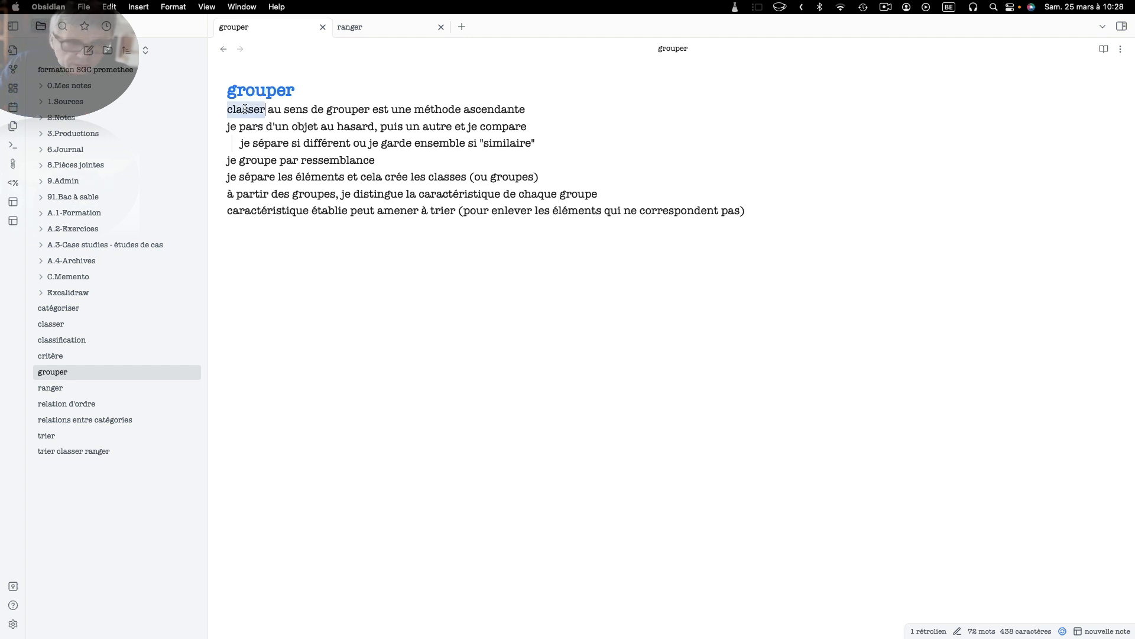
{"action": "type", "text": "[["}
{"action": "left_click", "coordinate": [358, 329]}
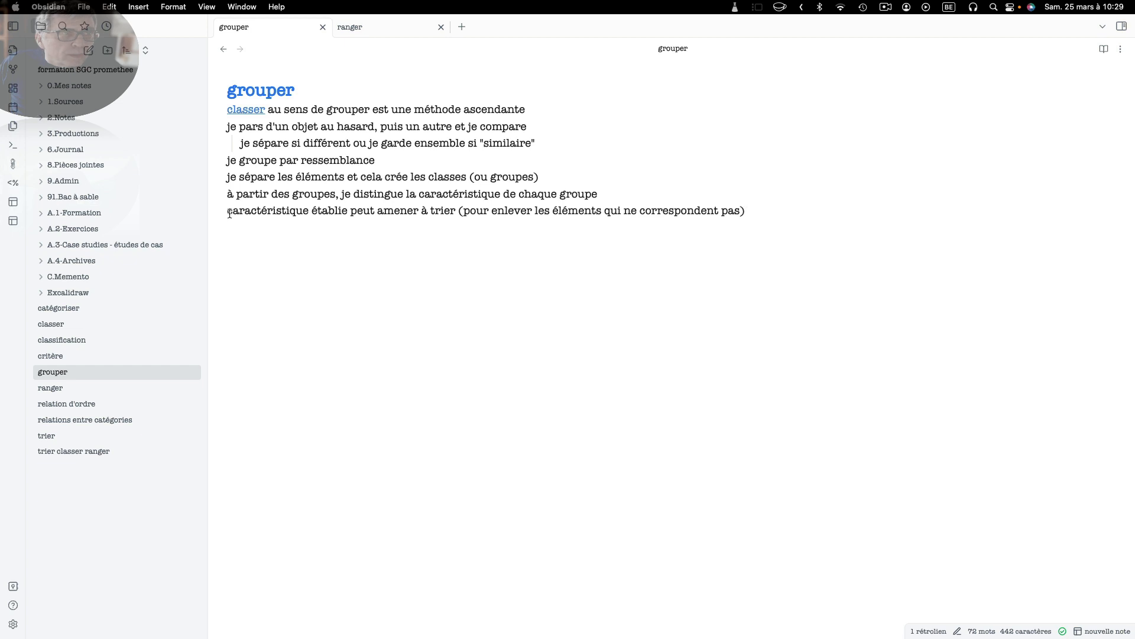
Step: Insert a link to the critère note displayed as "caractéristique" at the start of the grouper note's last line
{"action": "type", "text": "[[cri"}
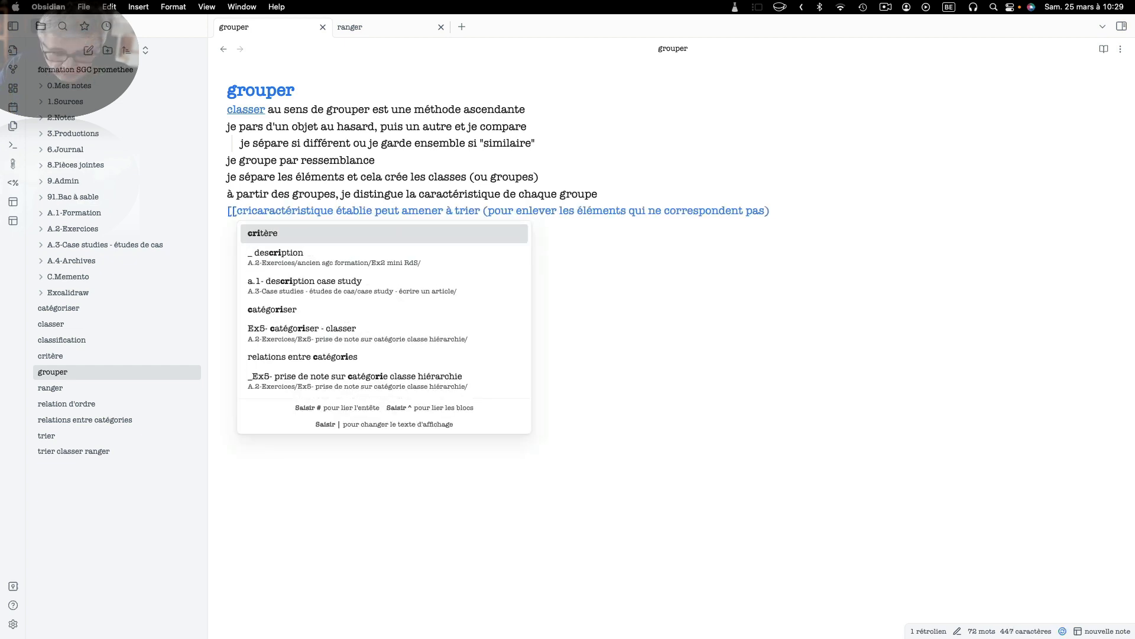
{"action": "key", "text": "Return"}
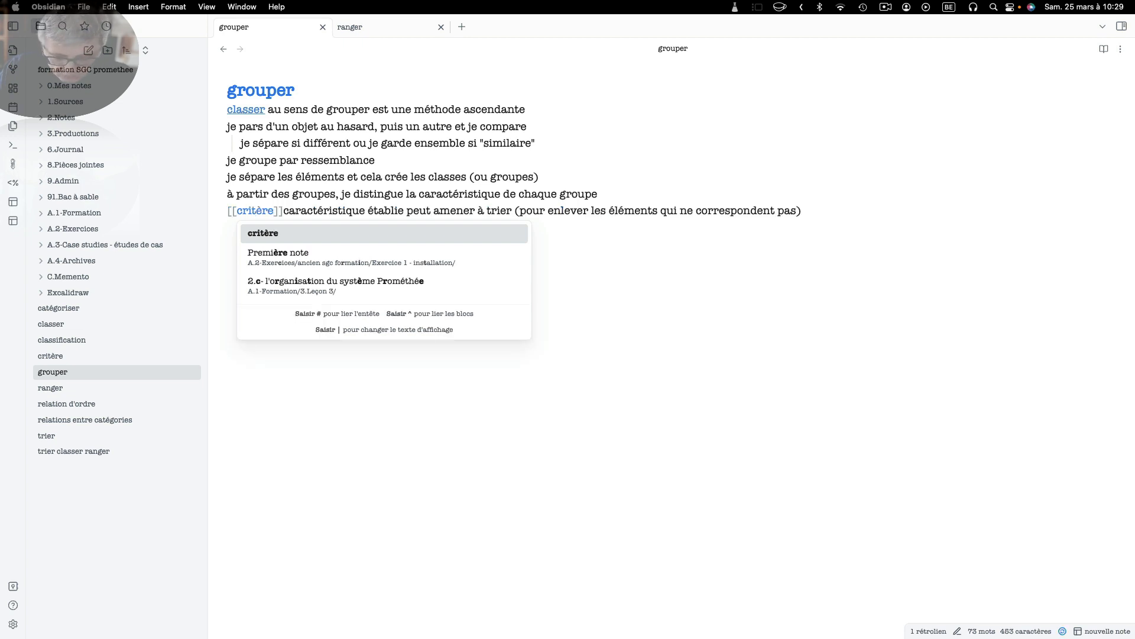
{"action": "type", "text": "|"}
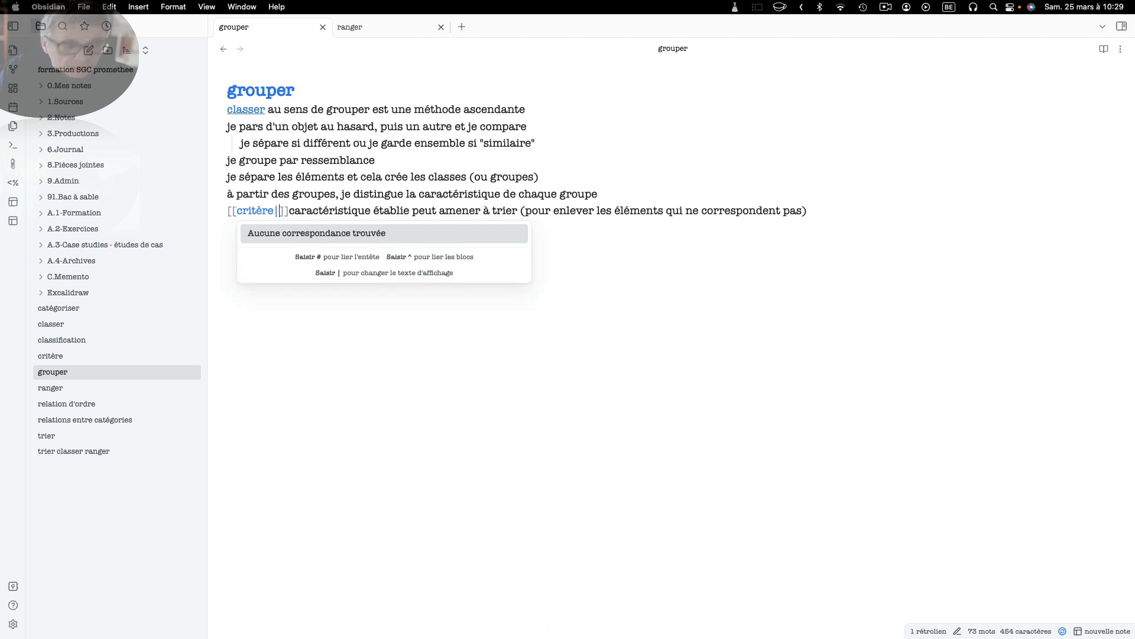
{"action": "type", "text": "caracté"}
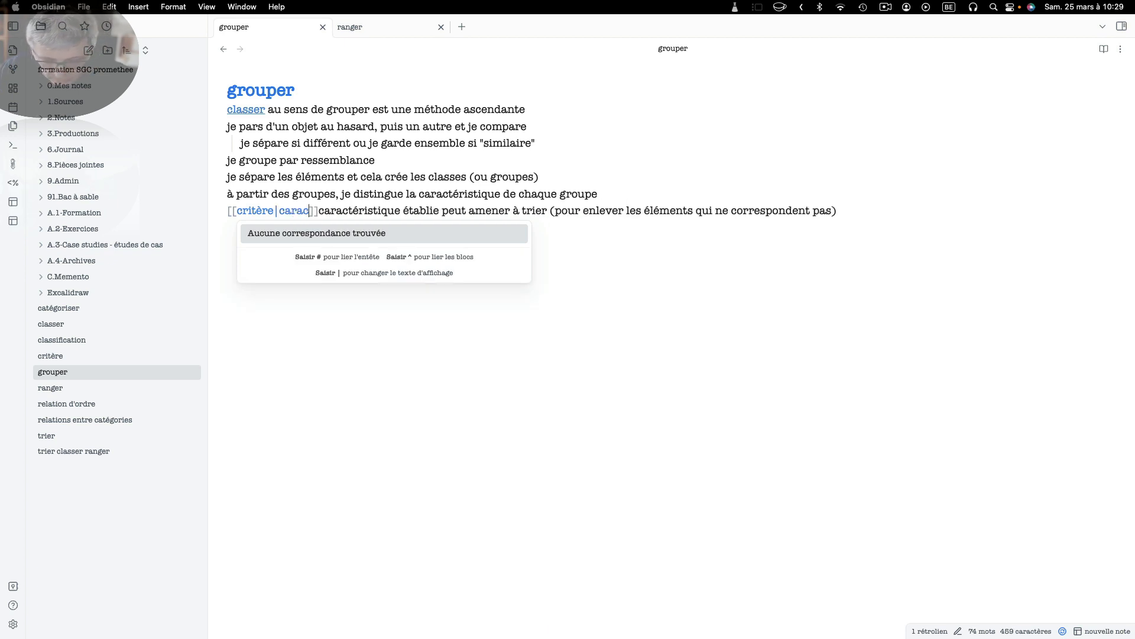
{"action": "type", "text": "ristiqu"}
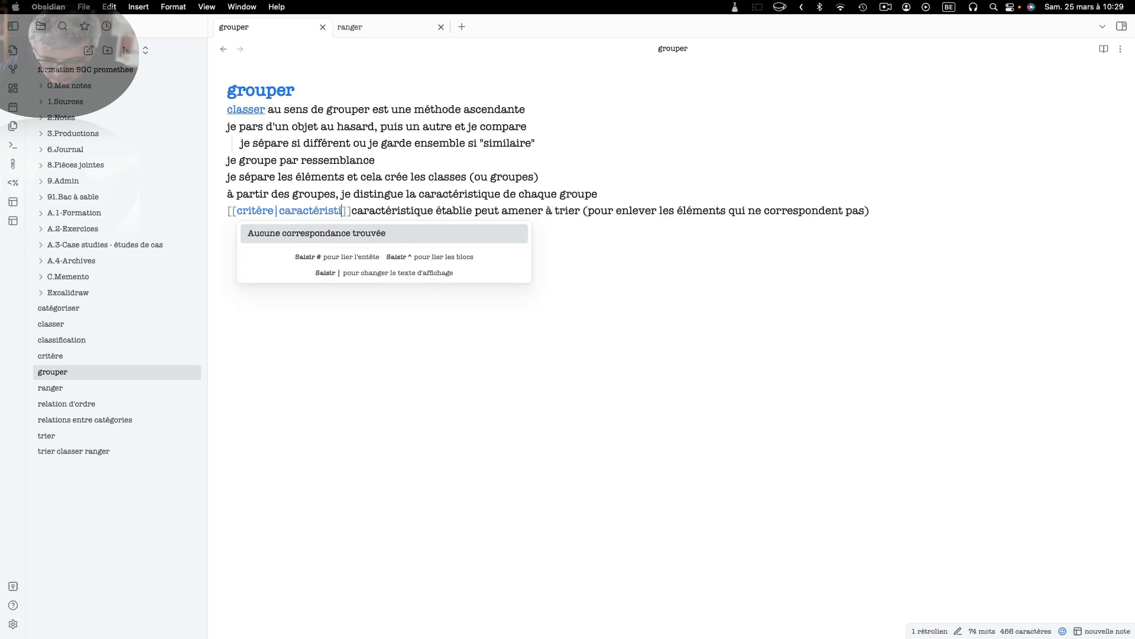
{"action": "type", "text": "e"}
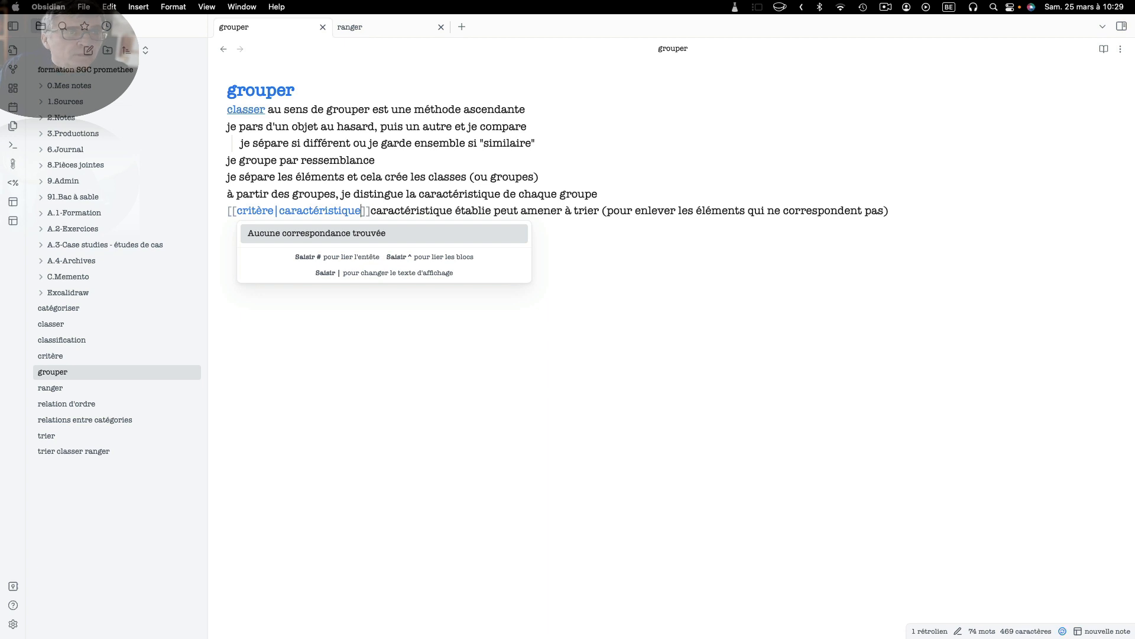
{"action": "key", "text": "Right"}
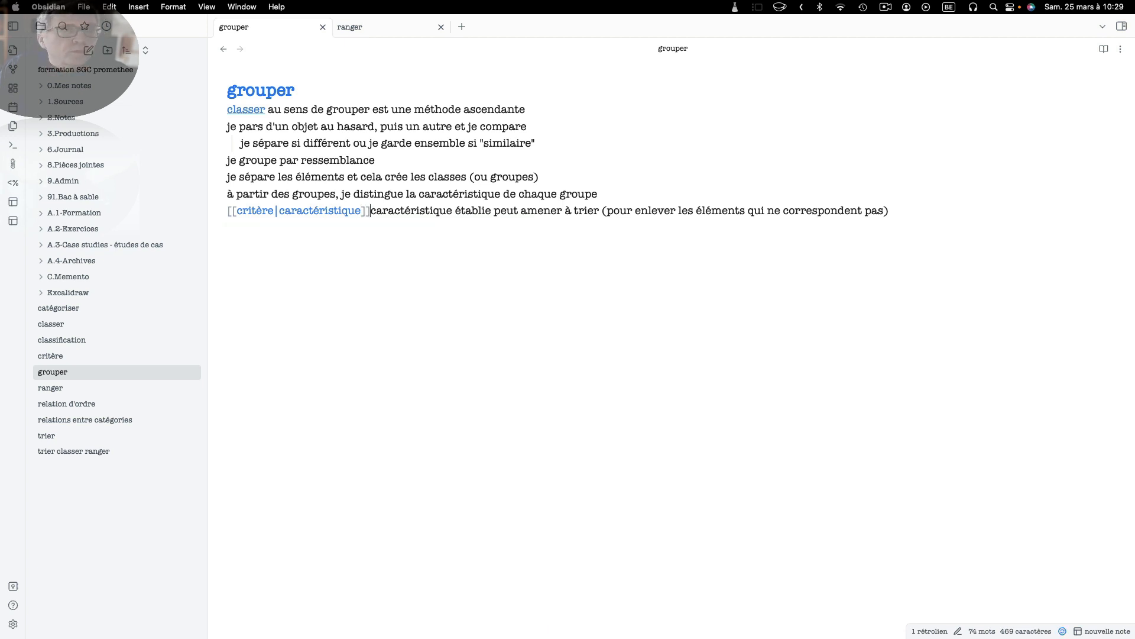
Step: Delete the plain word "caractéristique" that directly follows the new link in the grouper note
{"action": "key", "text": "Delete"}
{"action": "key", "text": "Delete"}
{"action": "key", "text": "Delete"}
{"action": "key", "text": "Delete"}
{"action": "key", "text": "Delete"}
{"action": "key", "text": "Delete"}
{"action": "key", "text": "Delete"}
{"action": "key", "text": "Delete"}
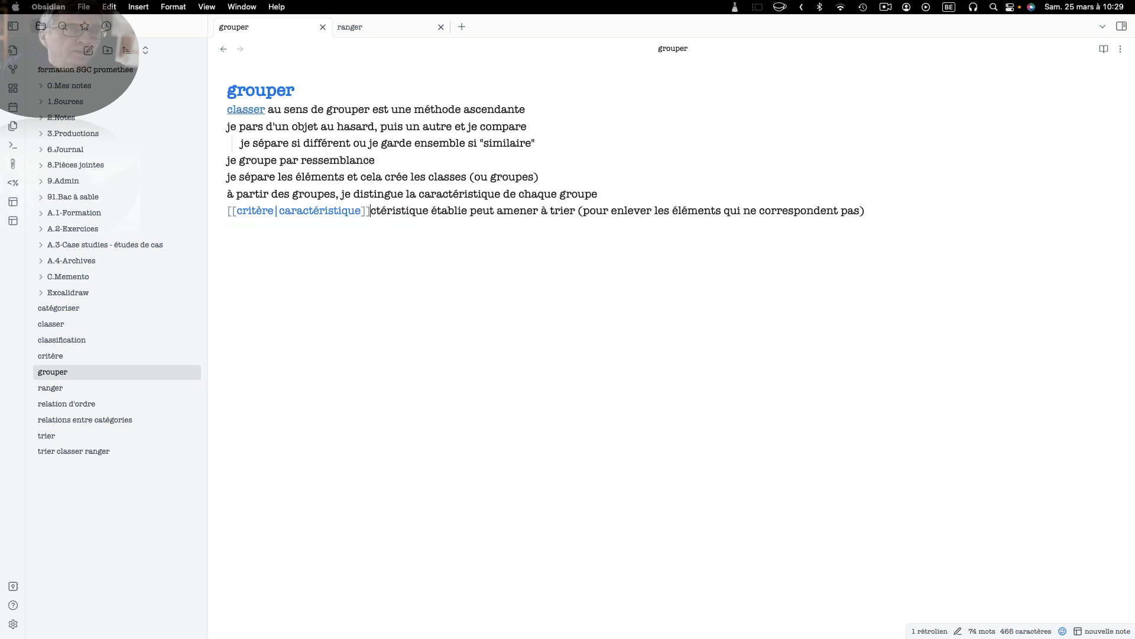
{"action": "key", "text": "Delete"}
{"action": "key", "text": "Delete"}
{"action": "key", "text": "Delete"}
{"action": "key", "text": "Delete"}
{"action": "key", "text": "Delete"}
{"action": "key", "text": "Delete"}
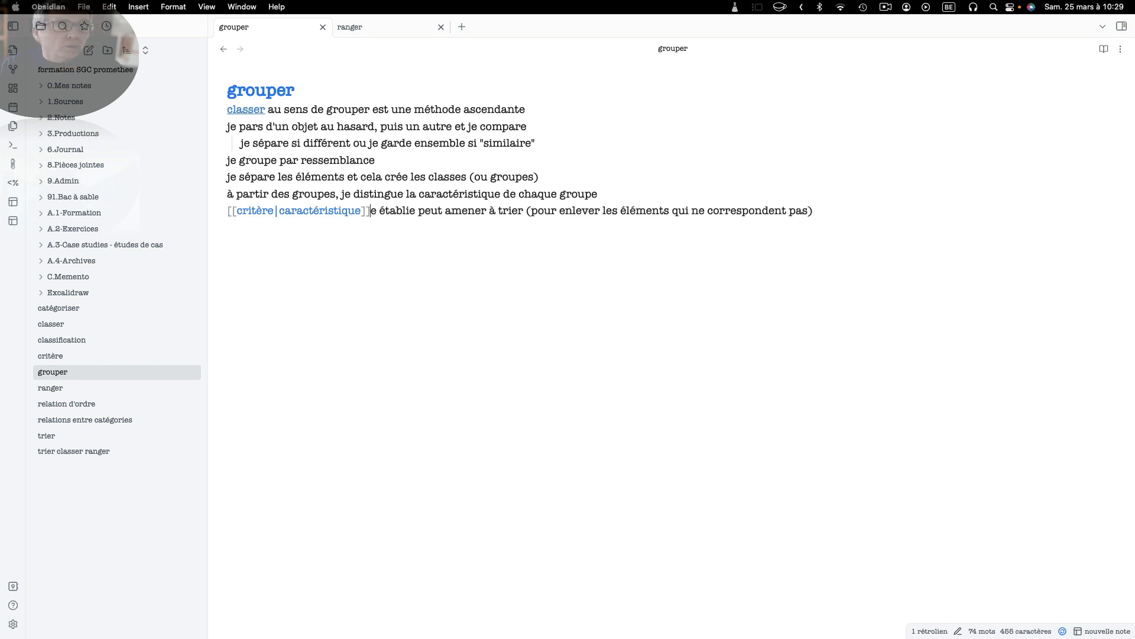
{"action": "key", "text": "Delete"}
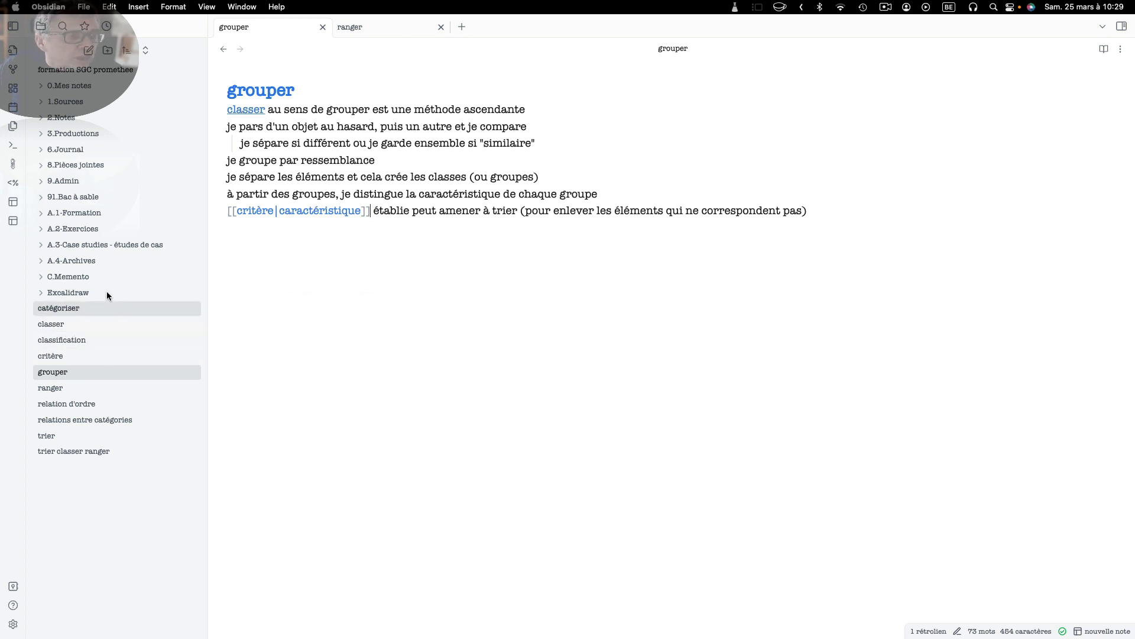
Step: Rename the classification note as "classifier"
{"action": "left_click", "coordinate": [56, 339]}
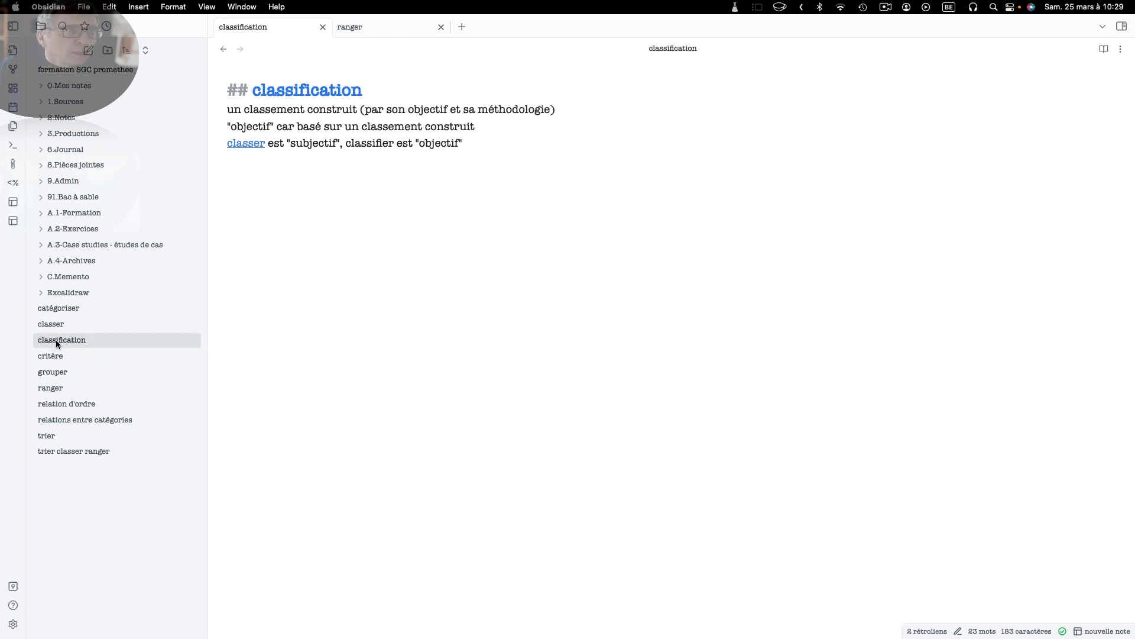
{"action": "left_click", "coordinate": [671, 48]}
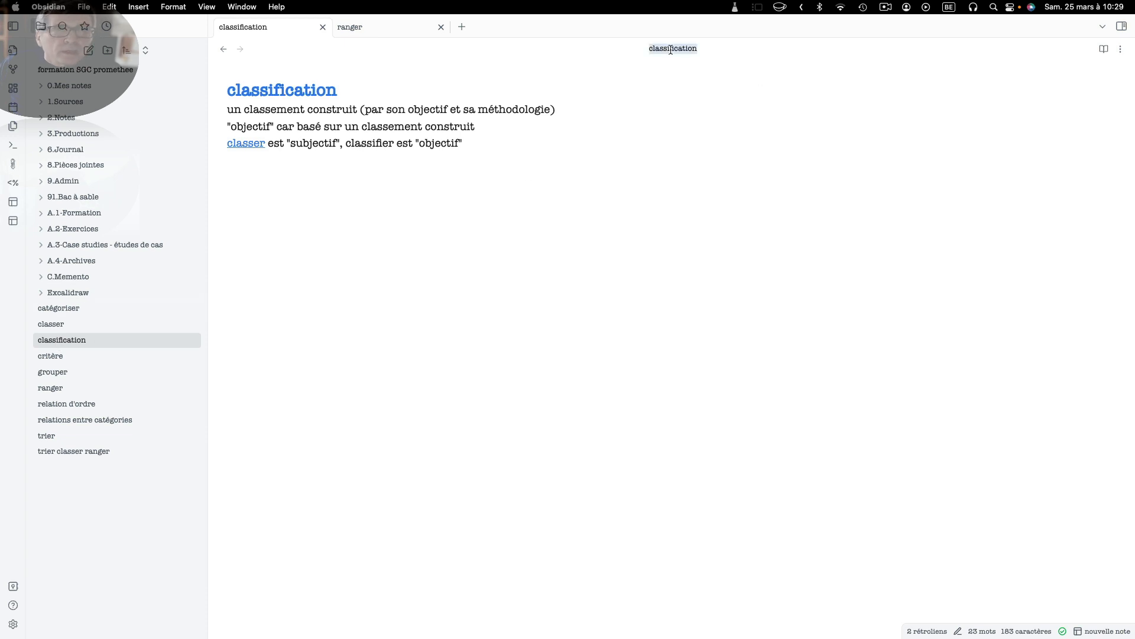
{"action": "key", "text": "BackSpace"}
{"action": "type", "text": "class"}
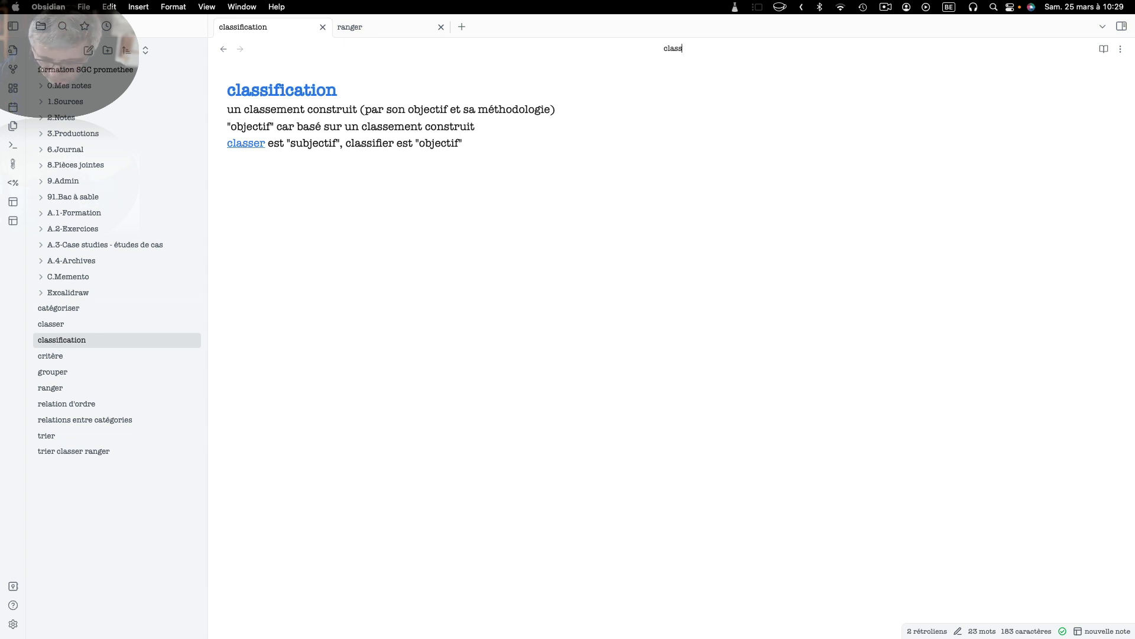
{"action": "type", "text": "ifier"}
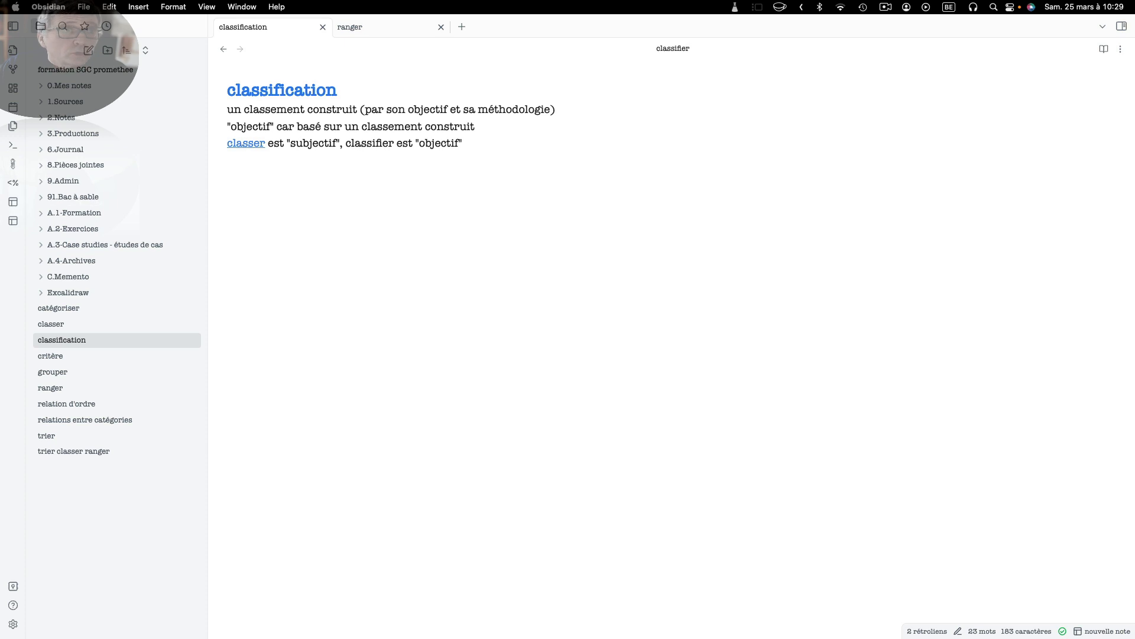
{"action": "key", "text": "Return"}
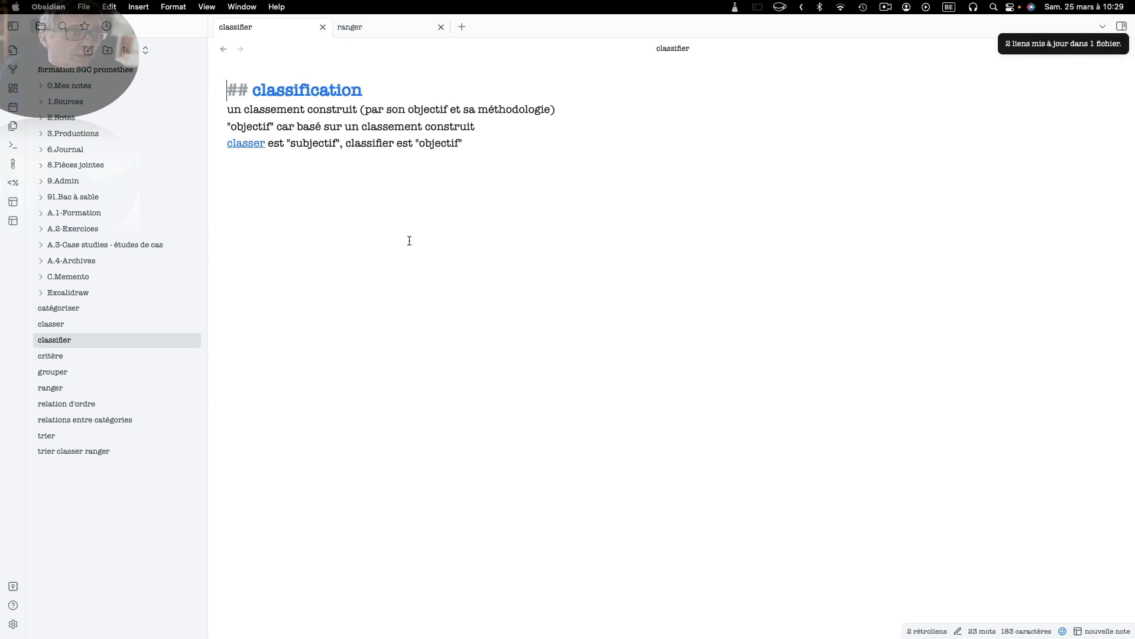
Step: Delete the redundant "( voir classifier )" from the "distinguer classer de" line in the classer note
{"action": "left_click", "coordinate": [52, 328]}
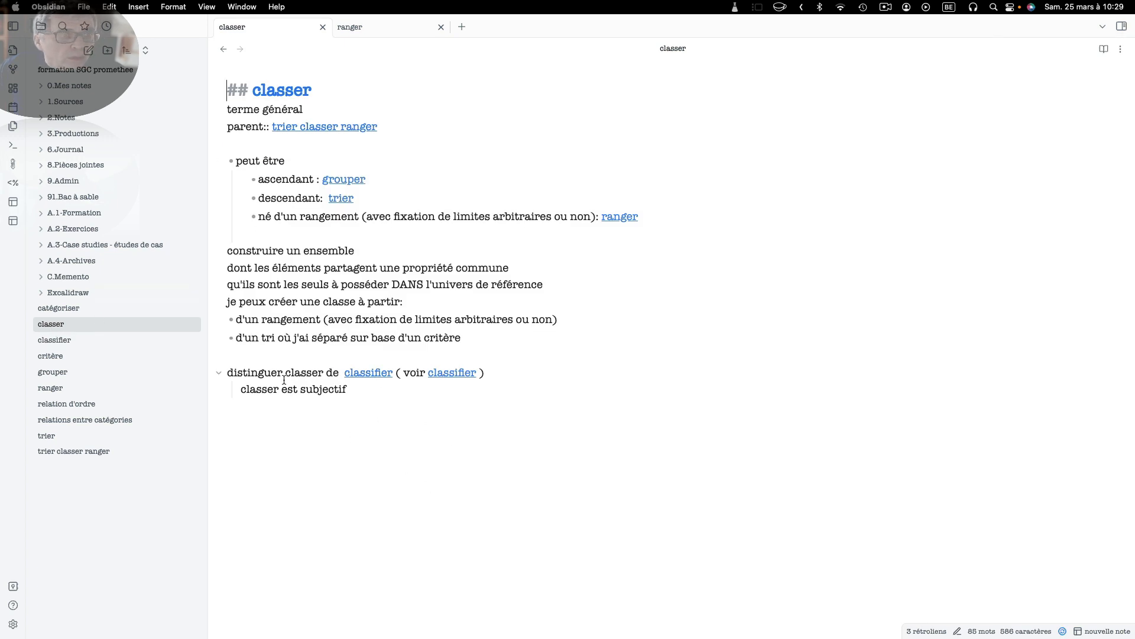
{"action": "left_click", "coordinate": [500, 368]}
{"action": "key", "text": "Left"}
{"action": "key", "text": "Left"}
{"action": "key", "text": "Left"}
{"action": "key", "text": "Left"}
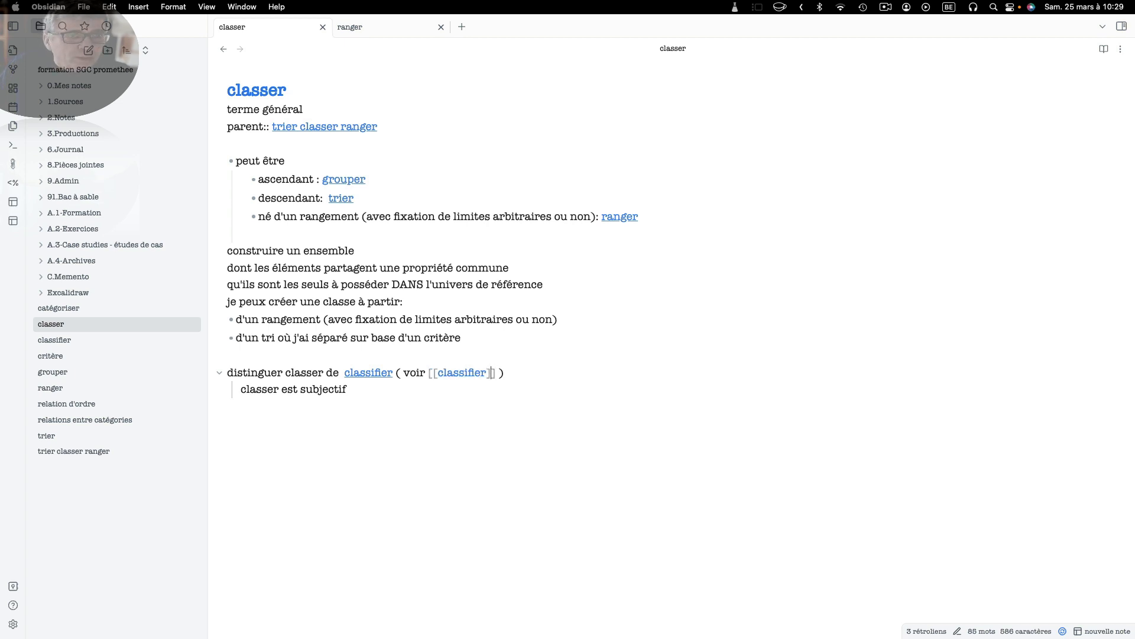
{"action": "key", "text": "Right"}
{"action": "key", "text": "Right"}
{"action": "key", "text": "Right"}
{"action": "key", "text": "BackSpace"}
{"action": "key", "text": "BackSpace"}
{"action": "key", "text": "BackSpace"}
{"action": "key", "text": "BackSpace"}
{"action": "key", "text": "BackSpace"}
{"action": "key", "text": "BackSpace"}
{"action": "key", "text": "BackSpace"}
{"action": "key", "text": "BackSpace"}
{"action": "key", "text": "BackSpace"}
{"action": "key", "text": "BackSpace"}
{"action": "key", "text": "BackSpace"}
{"action": "key", "text": "BackSpace"}
{"action": "key", "text": "BackSpace"}
{"action": "key", "text": "BackSpace"}
{"action": "key", "text": "BackSpace"}
{"action": "key", "text": "BackSpace"}
{"action": "key", "text": "BackSpace"}
{"action": "key", "text": "BackSpace"}
{"action": "key", "text": "BackSpace"}
{"action": "key", "text": "BackSpace"}
{"action": "key", "text": "BackSpace"}
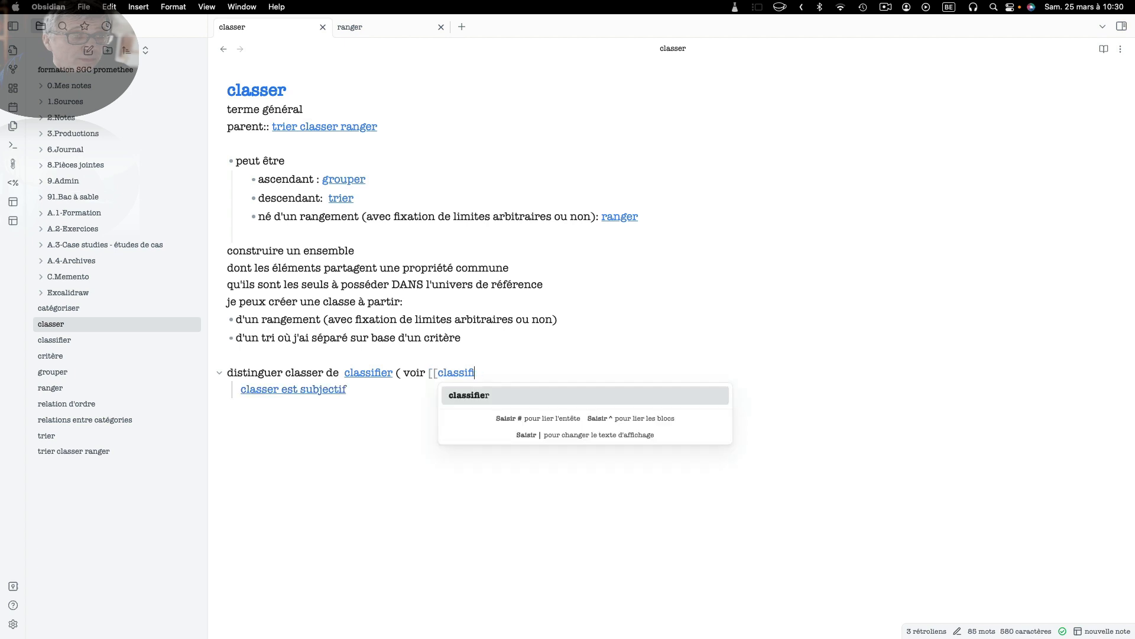
{"action": "key", "text": "BackSpace"}
{"action": "key", "text": "BackSpace"}
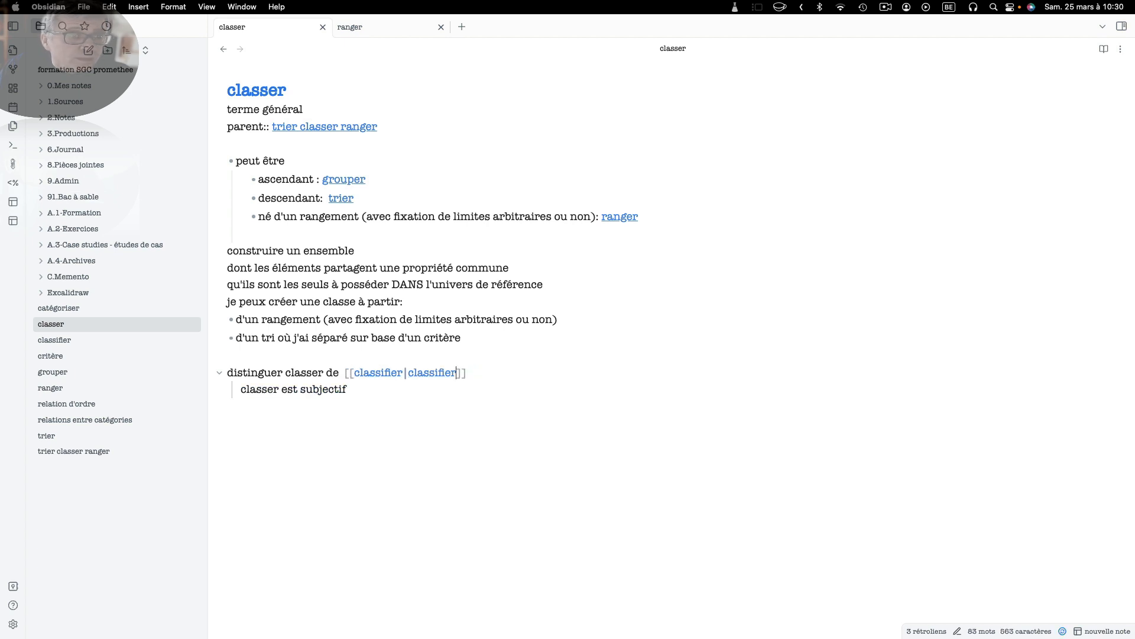
Step: Remove the display alias from the remaining classifier link in the "distinguer classer de" line
{"action": "key", "text": "BackSpace"}
{"action": "key", "text": "BackSpace"}
{"action": "key", "text": "BackSpace"}
{"action": "key", "text": "BackSpace"}
{"action": "key", "text": "BackSpace"}
{"action": "key", "text": "BackSpace"}
{"action": "key", "text": "BackSpace"}
{"action": "key", "text": "BackSpace"}
{"action": "key", "text": "BackSpace"}
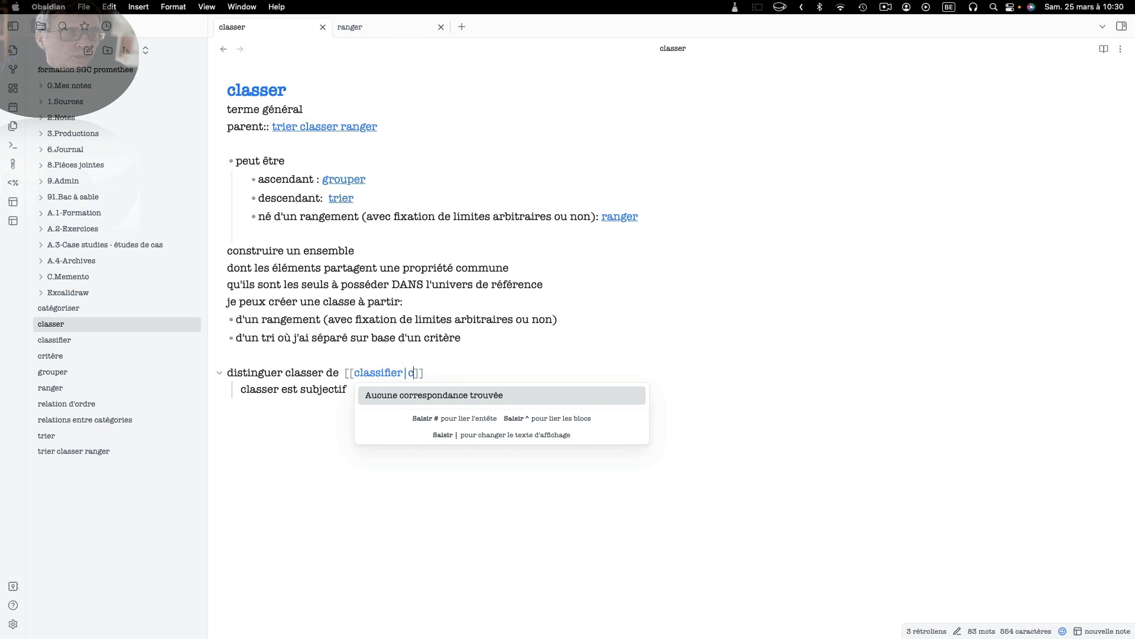
{"action": "key", "text": "BackSpace"}
{"action": "key", "text": "BackSpace"}
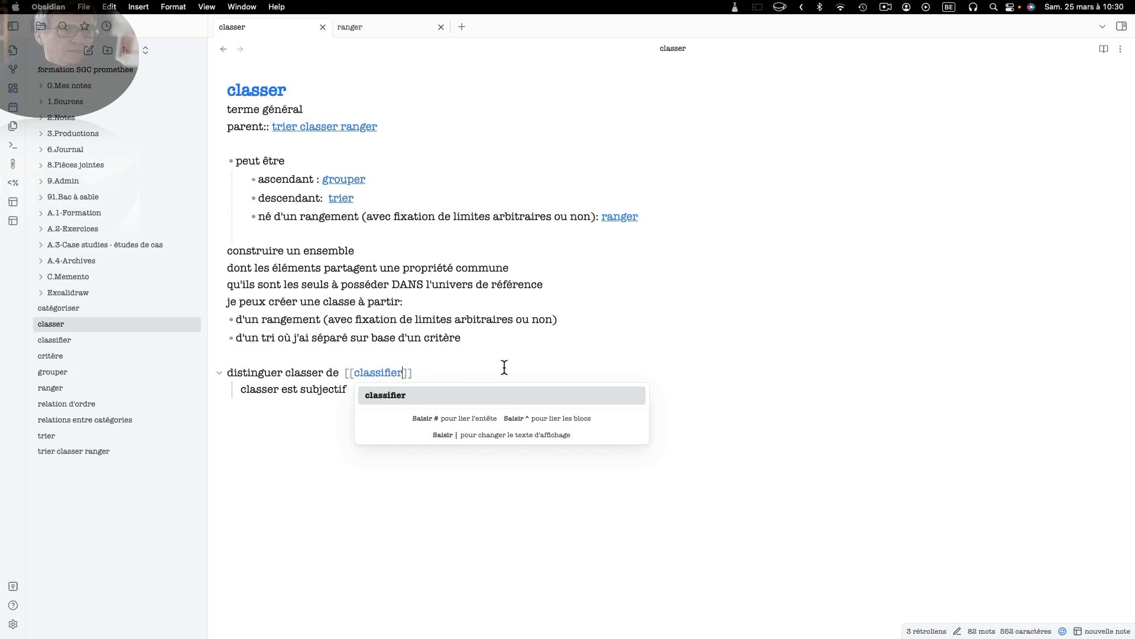
{"action": "left_click", "coordinate": [244, 441]}
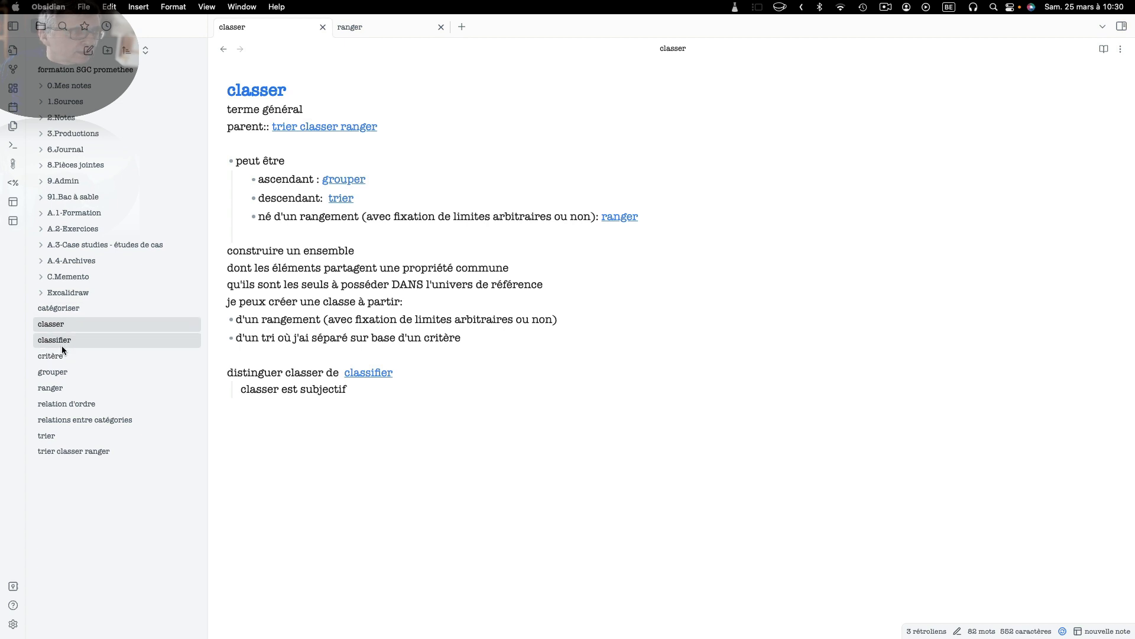
Step: Rename the "trier classer ranger" note as "confusion entre trier, classer et ranger"
{"action": "left_click", "coordinate": [65, 404]}
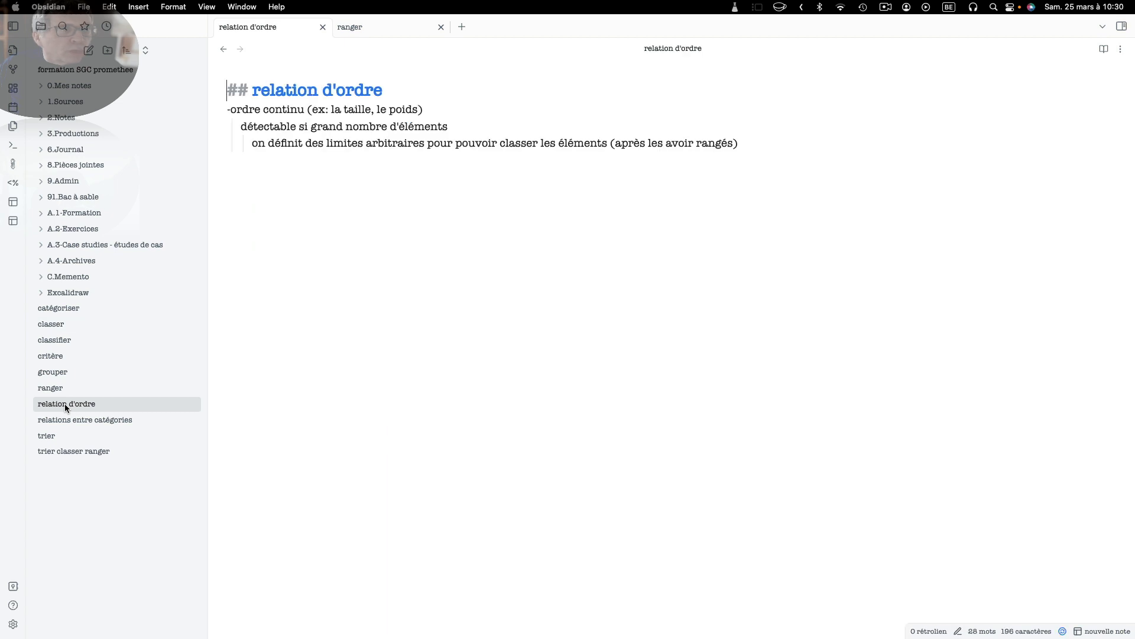
{"action": "left_click", "coordinate": [58, 420]}
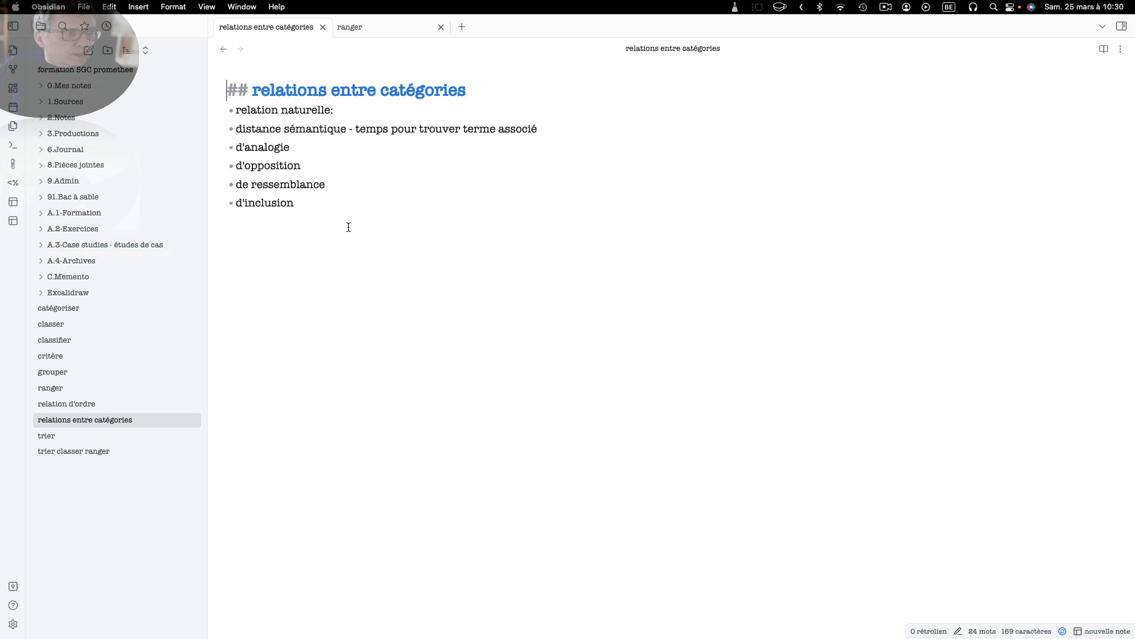
{"action": "left_click", "coordinate": [42, 435]}
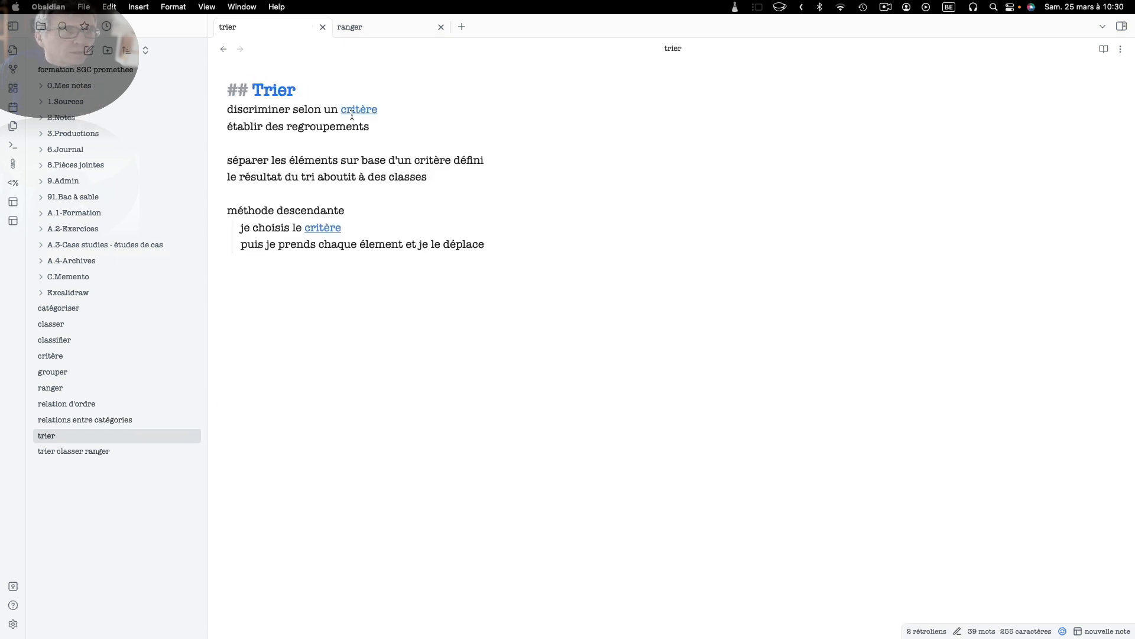
{"action": "left_click", "coordinate": [76, 452]}
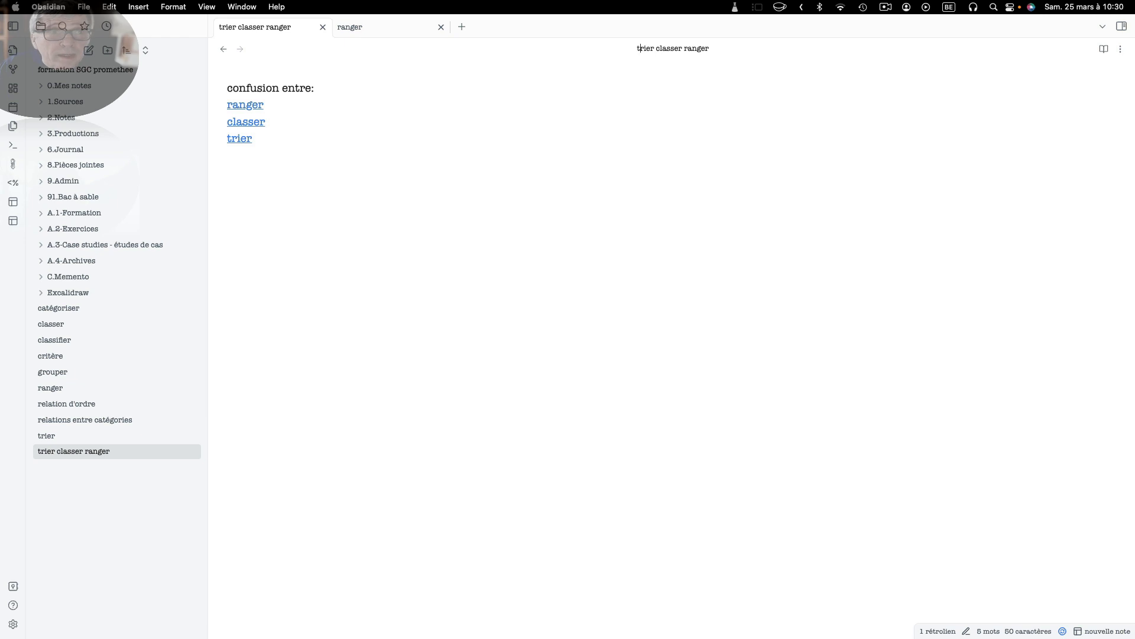
{"action": "left_click", "coordinate": [637, 48]}
{"action": "type", "text": "con"}
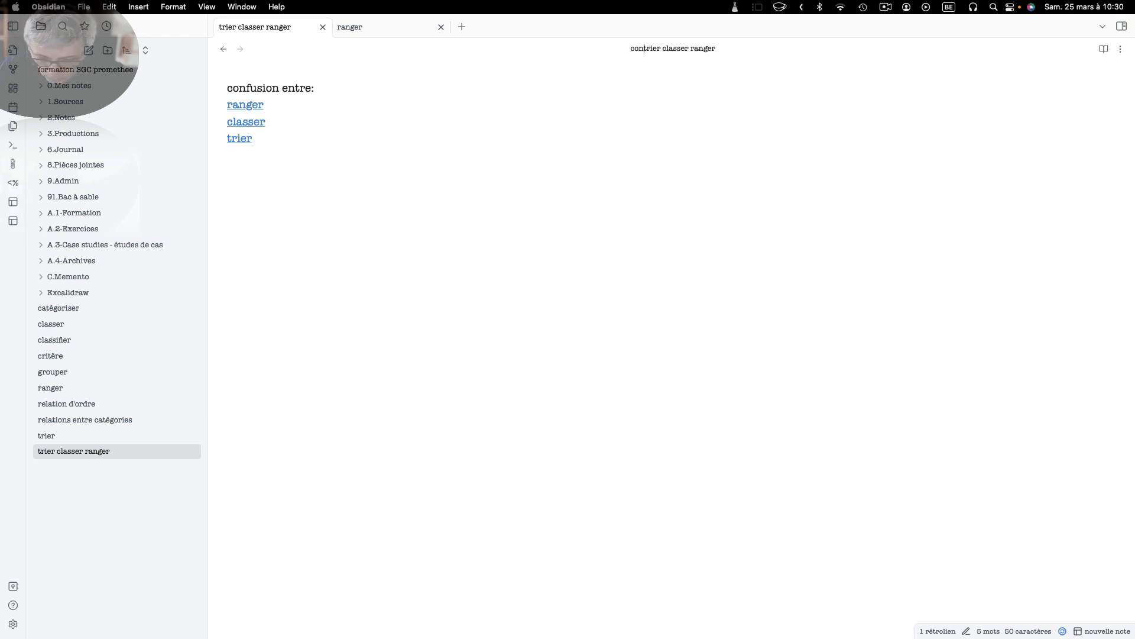
{"action": "type", "text": "fusion en"}
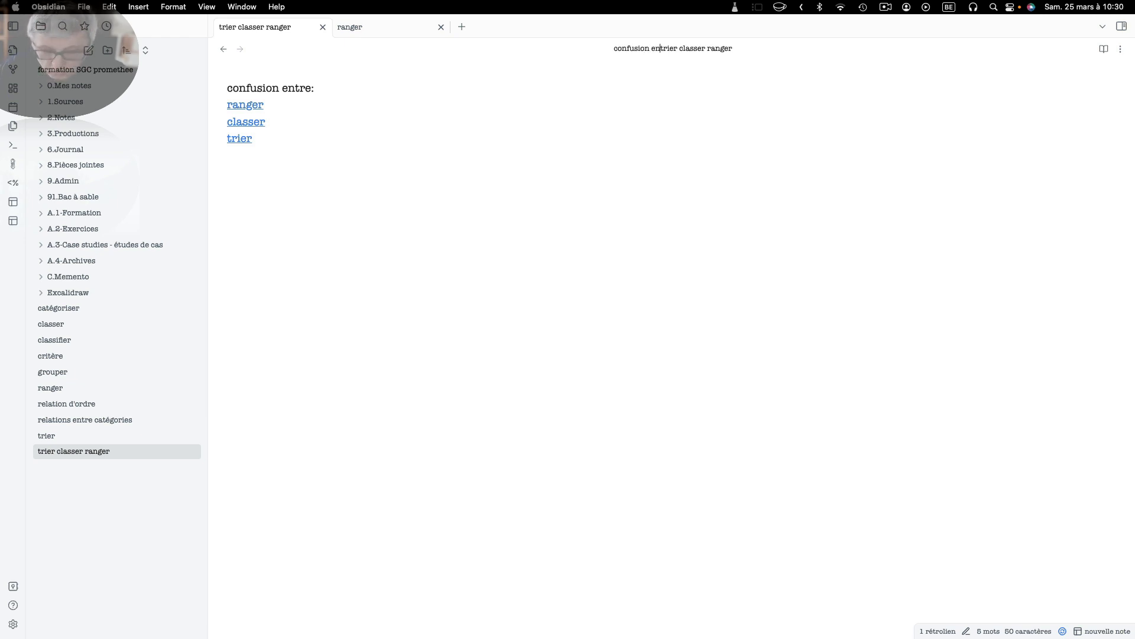
{"action": "type", "text": "tre trier"}
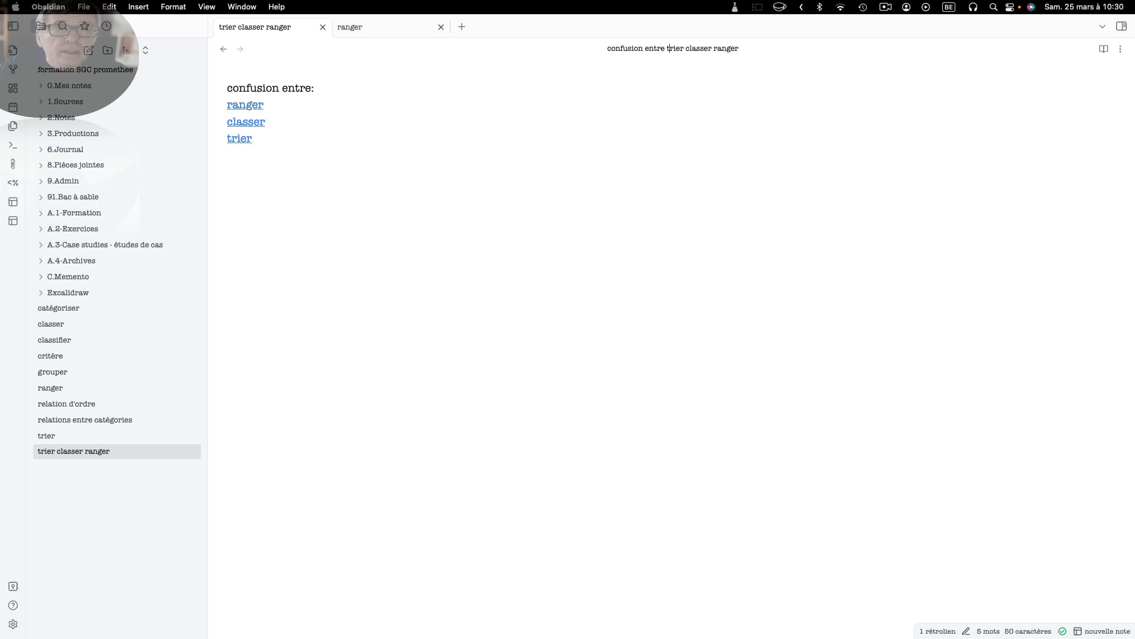
{"action": "type", "text": ","}
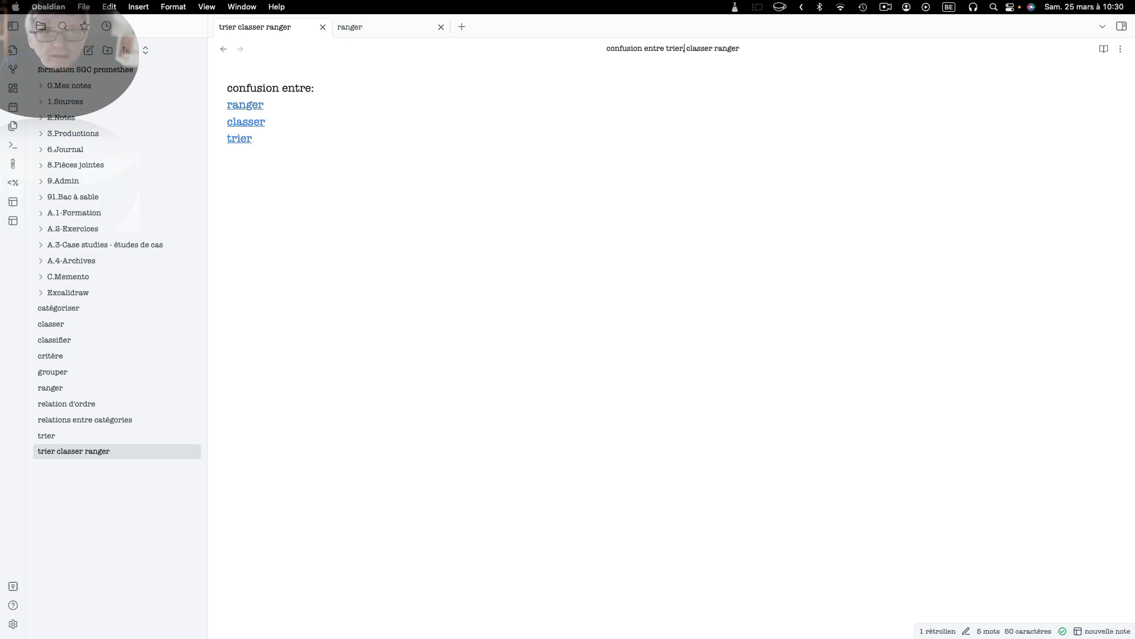
{"action": "type", "text": " classer et"}
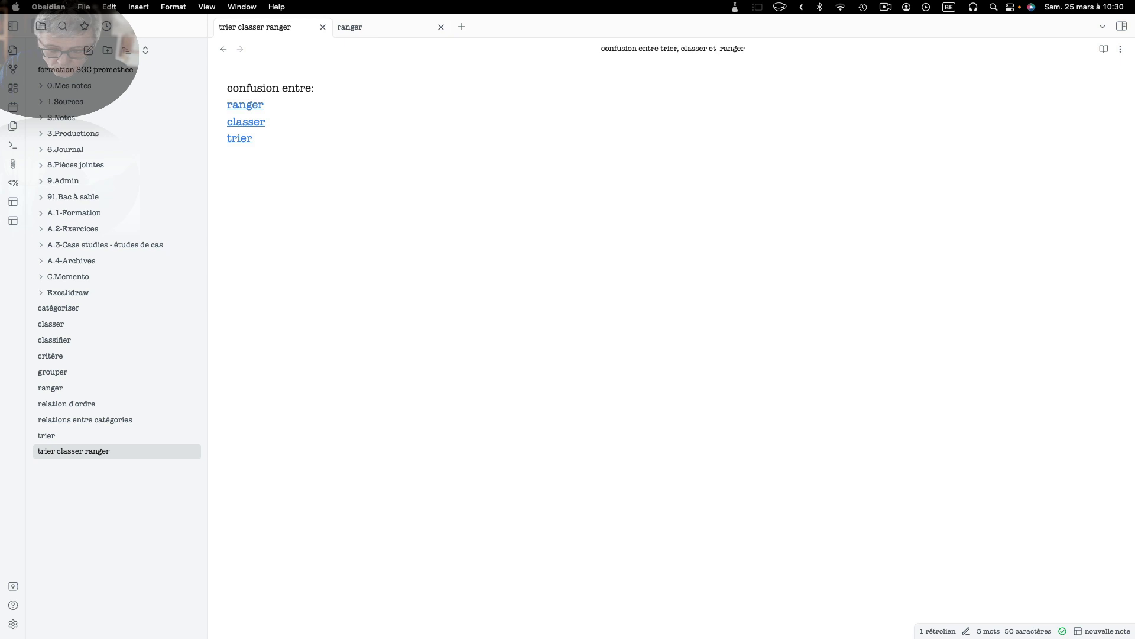
Step: Search the vault's notes for "ranger" with the quick switcher
{"action": "key", "text": "super+o"}
{"action": "type", "text": "ranger"}
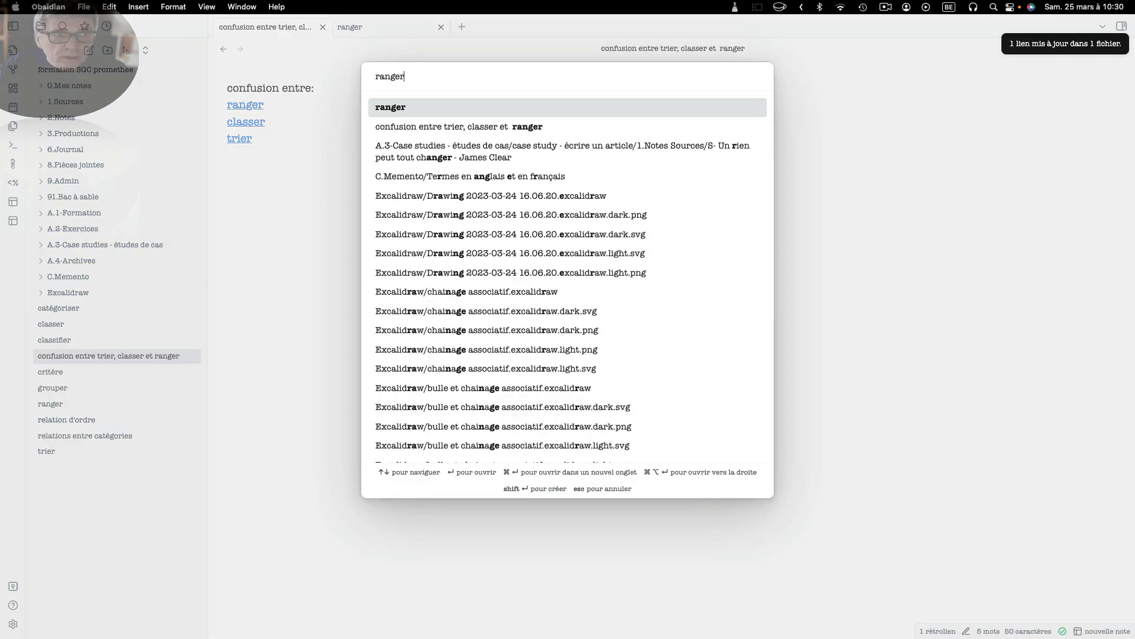